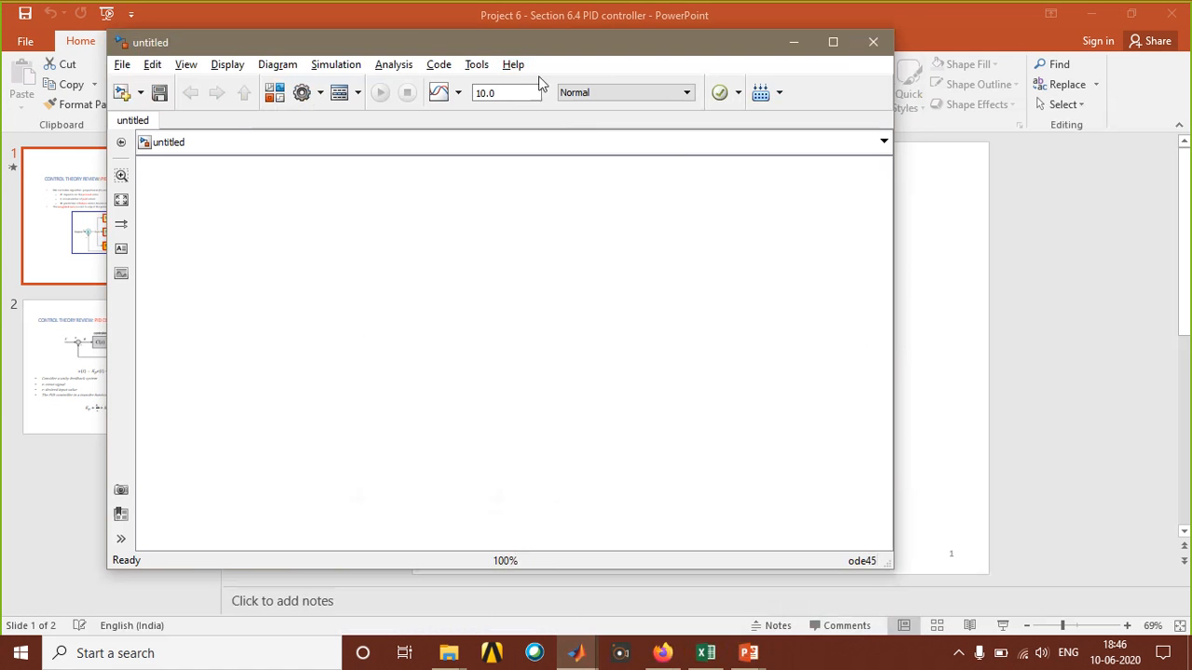
Save the new blank model as pid in the day2 folder, keeping the Simulink Models (*.slx) type.
left_click(122, 64)
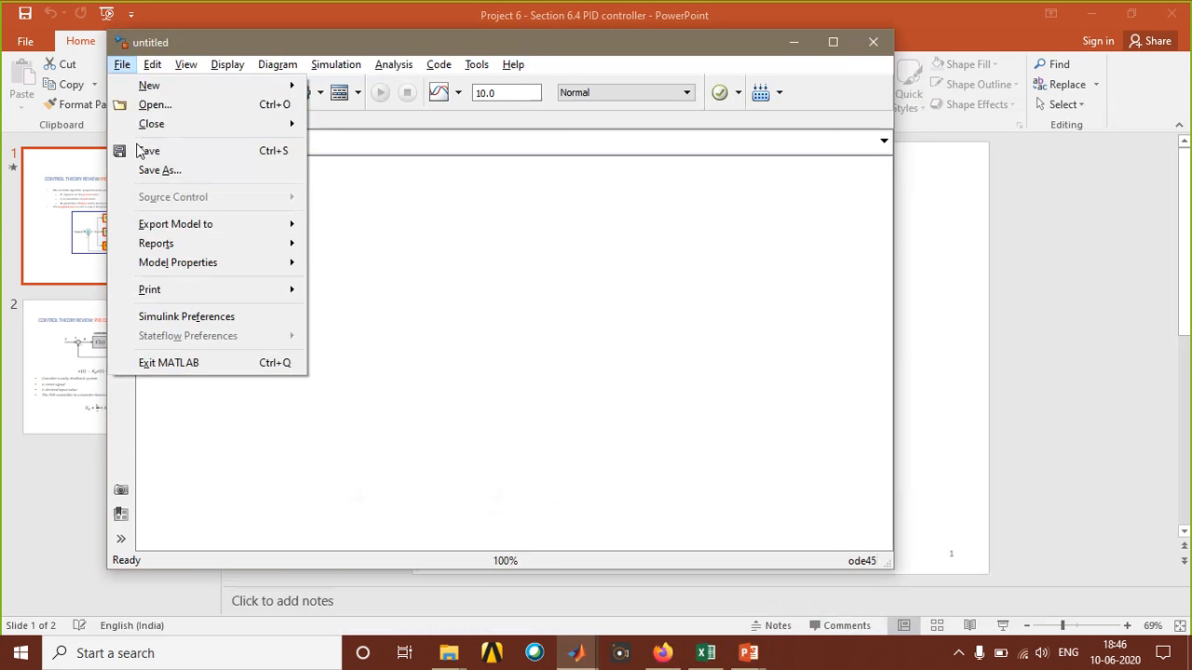
left_click(140, 151)
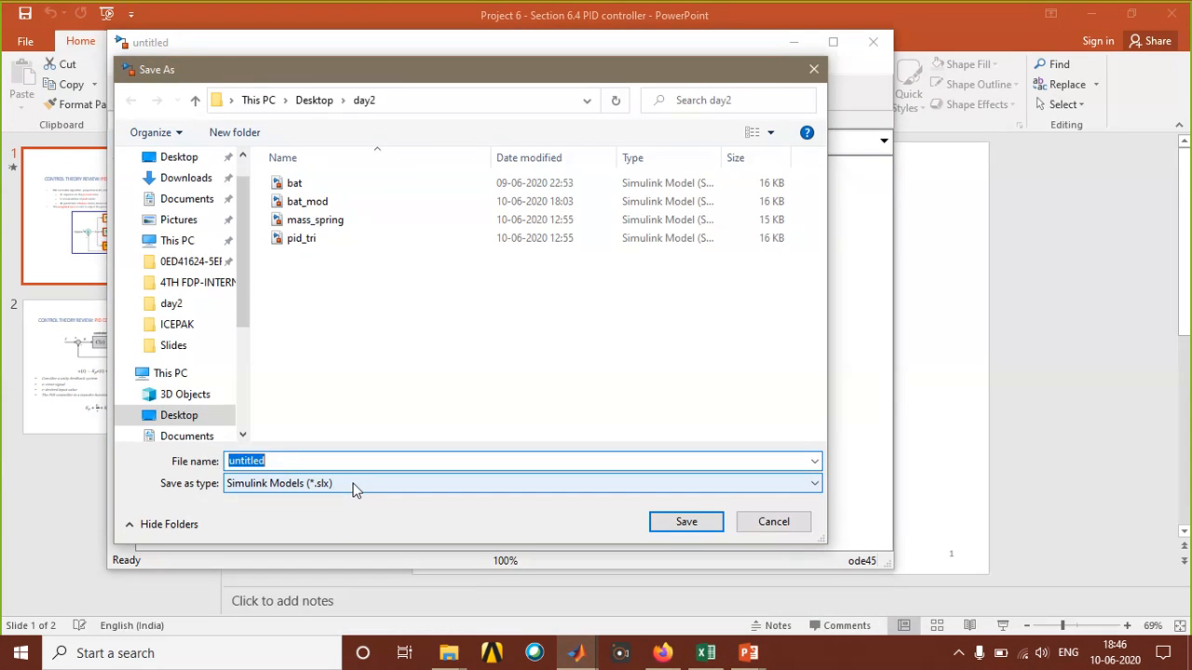
type("pid")
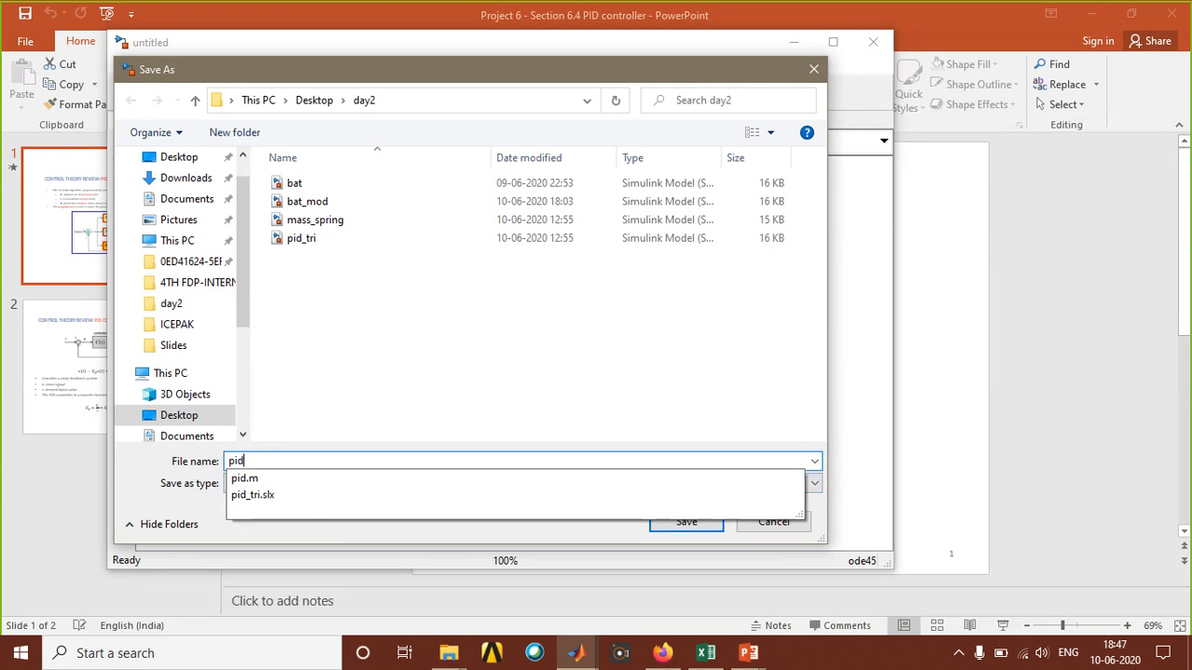
left_click(338, 530)
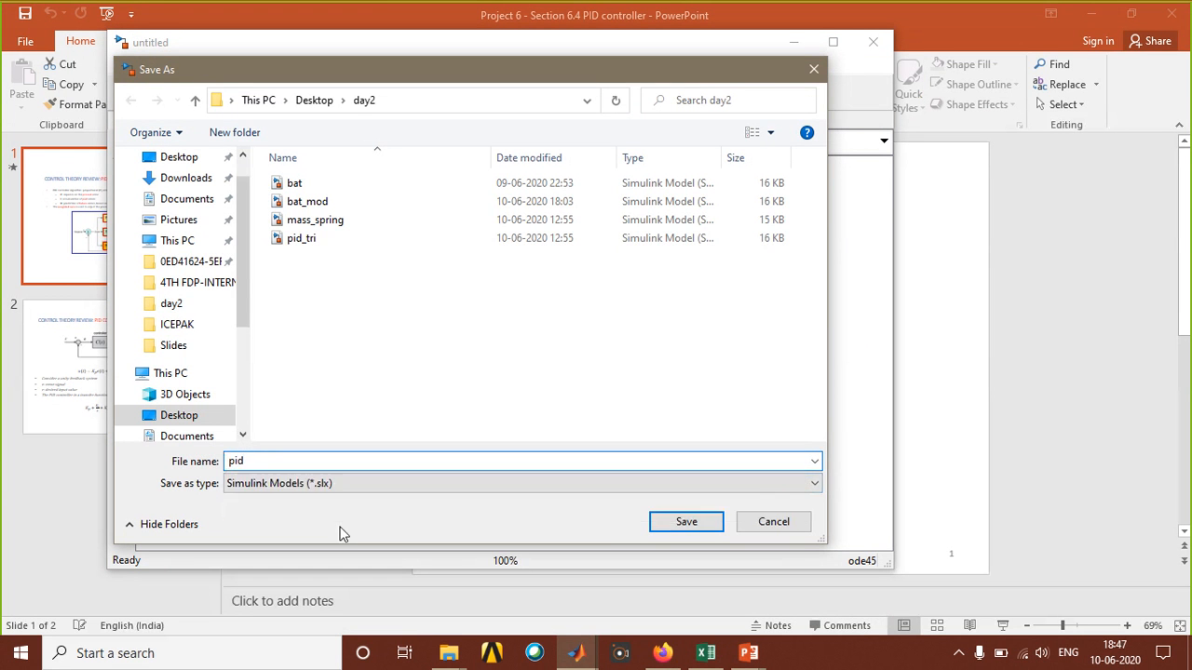
left_click(684, 522)
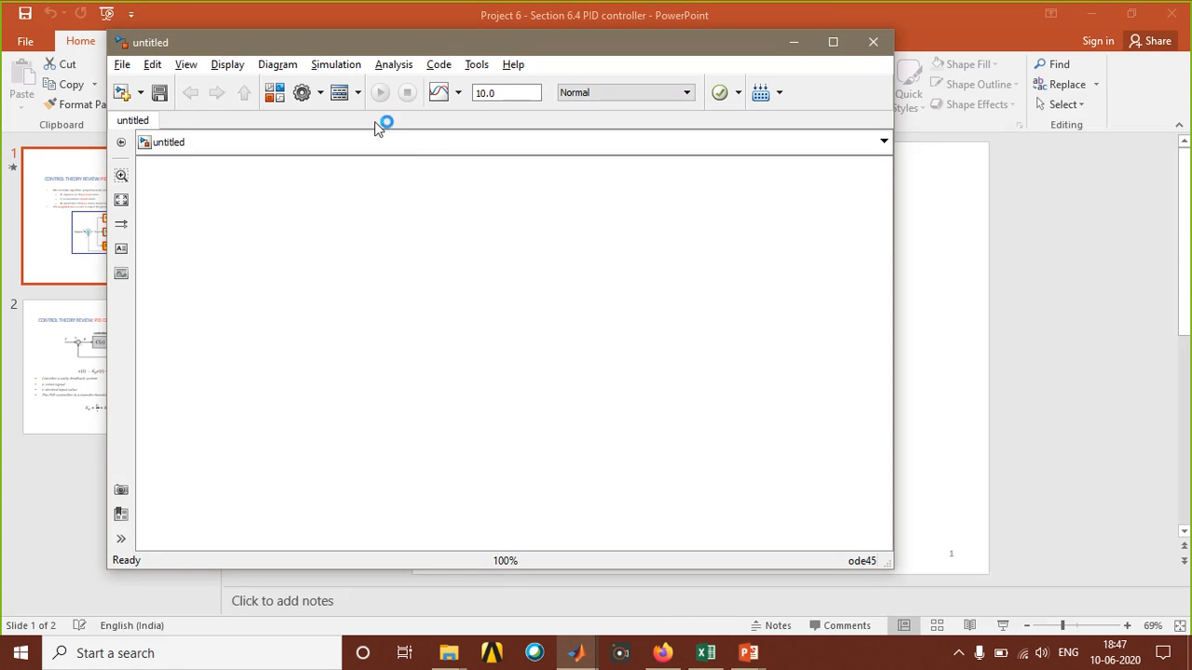
Add three Gain blocks from the Commonly Used Blocks library to the pid model, stacked in a vertical column.
left_click(577, 652)
left_click(577, 592)
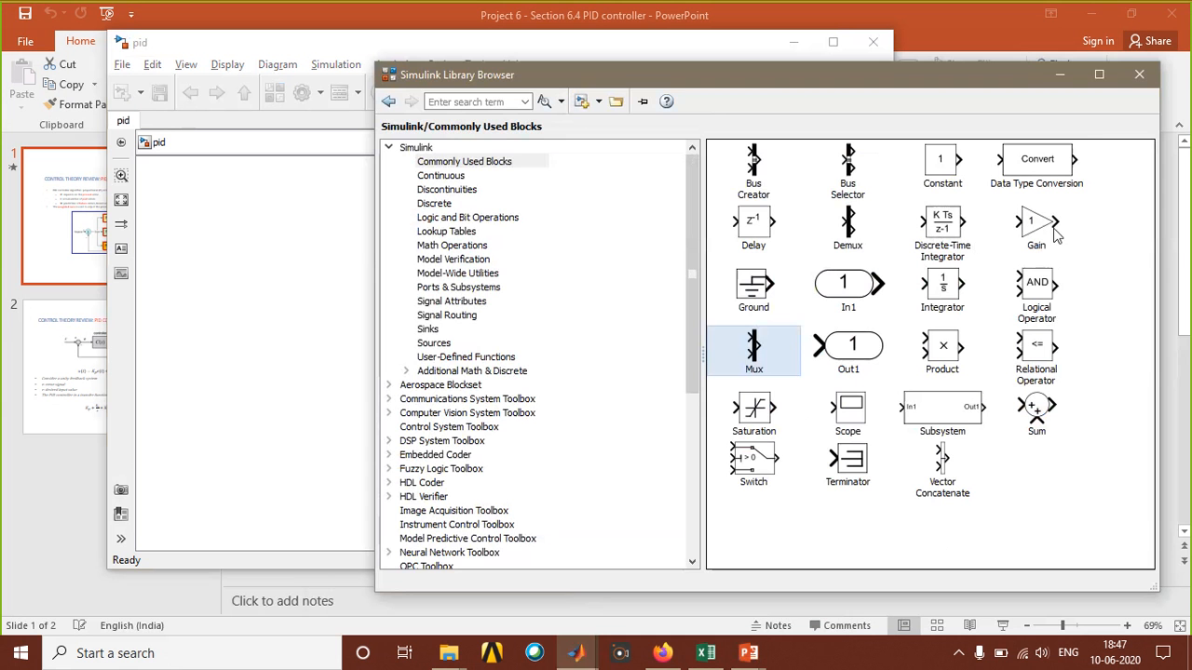
left_click_drag(1055, 228, 391, 363)
Set the gain parameter of the uppermost Gain block to kp.
left_click(390, 216)
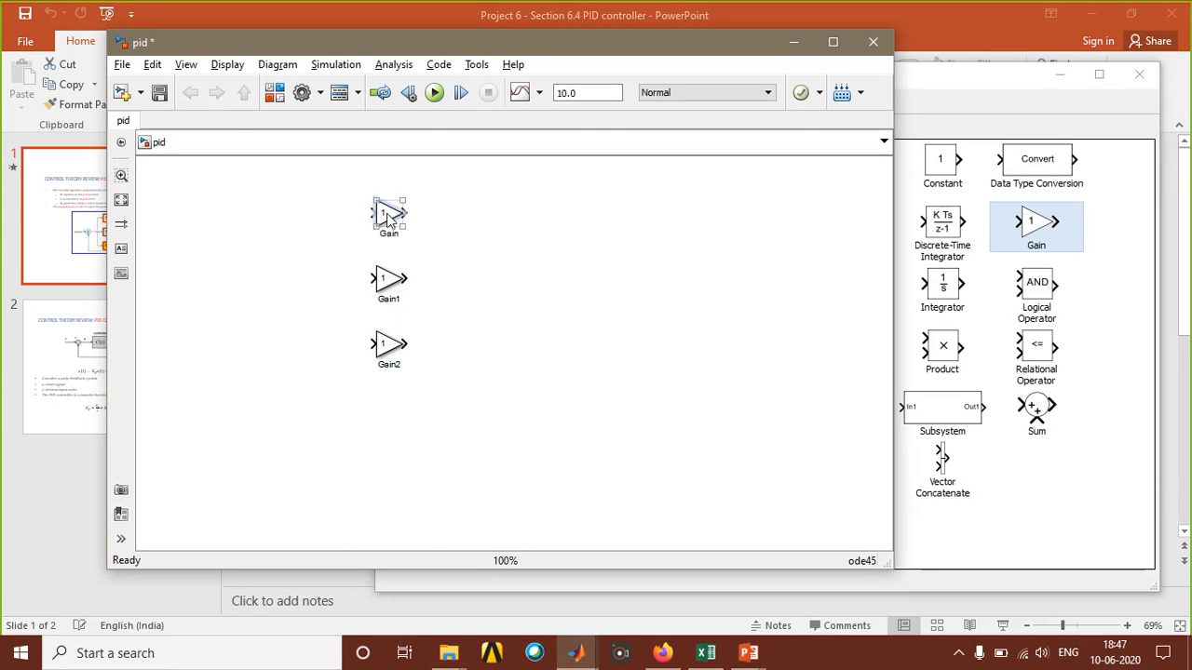
double_click(389, 216)
type("k")
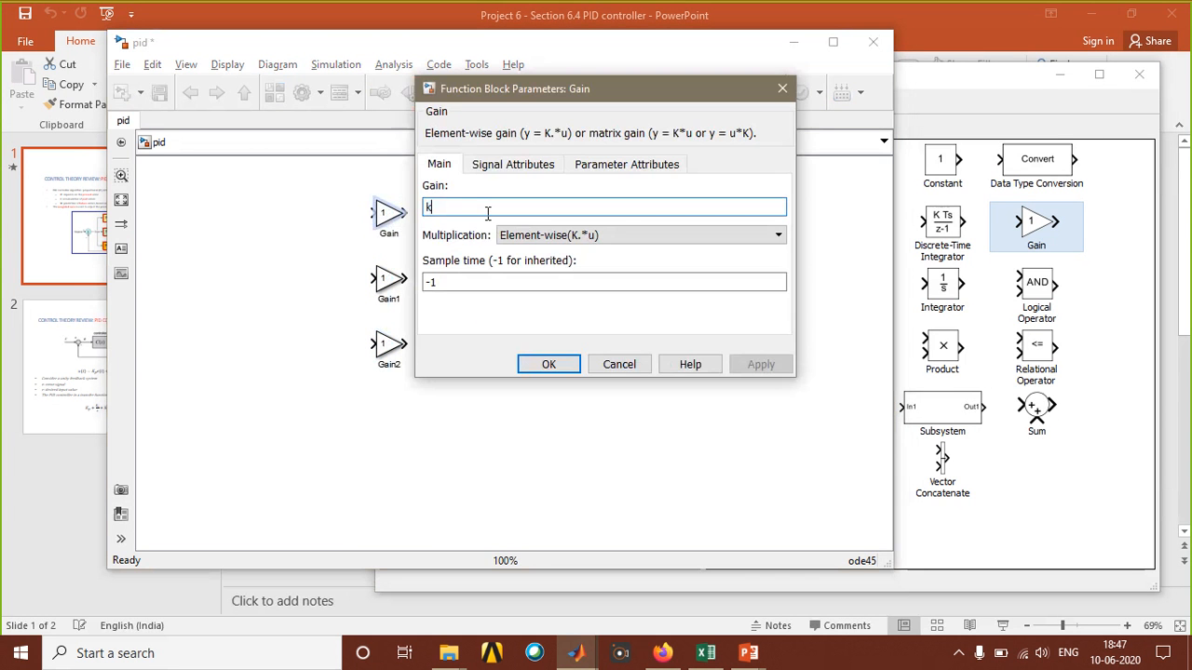
type("p")
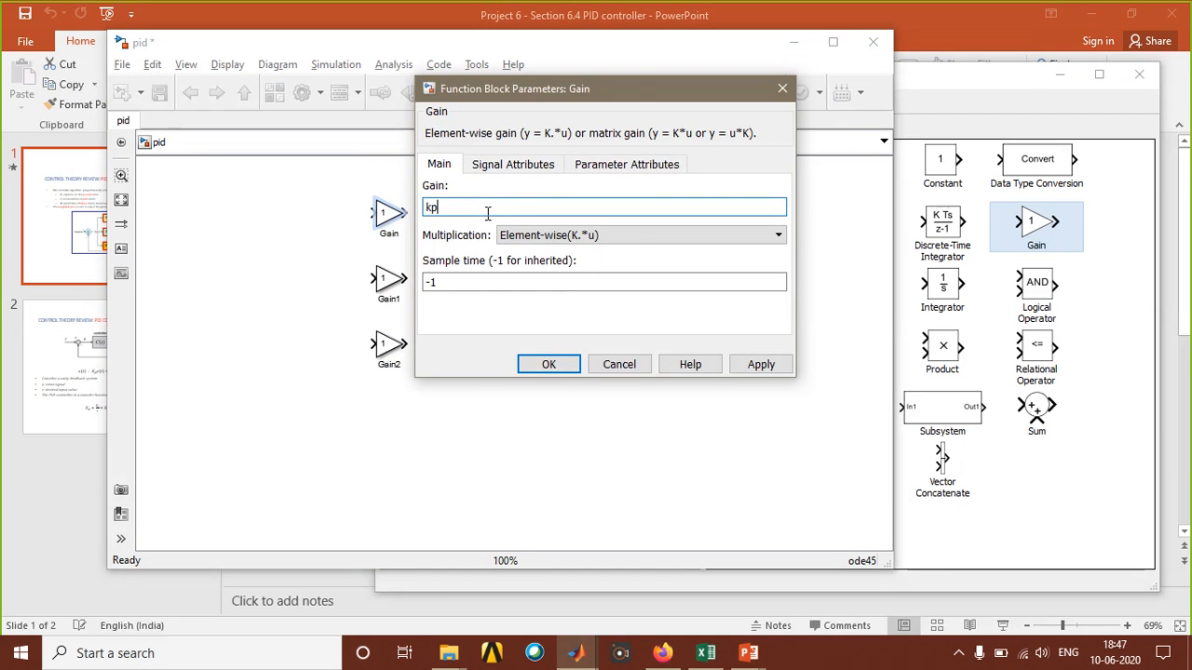
left_click(562, 365)
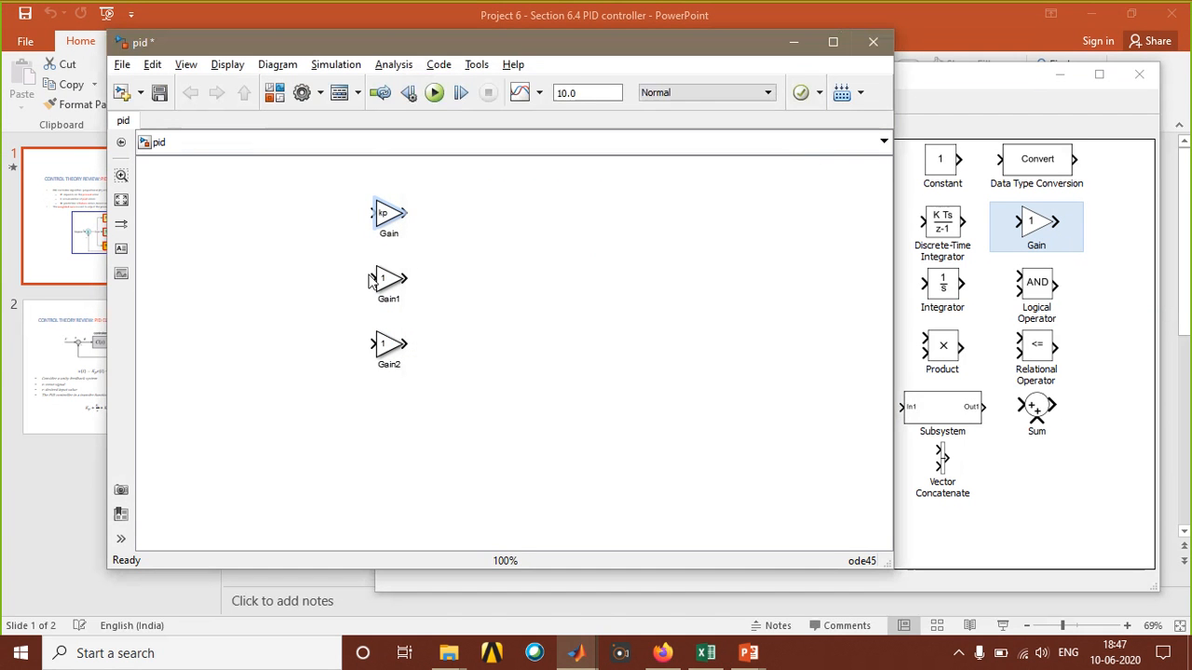
Set the middle Gain block's gain to ki and the lowest Gain block's gain to kd.
double_click(388, 281)
type("ki")
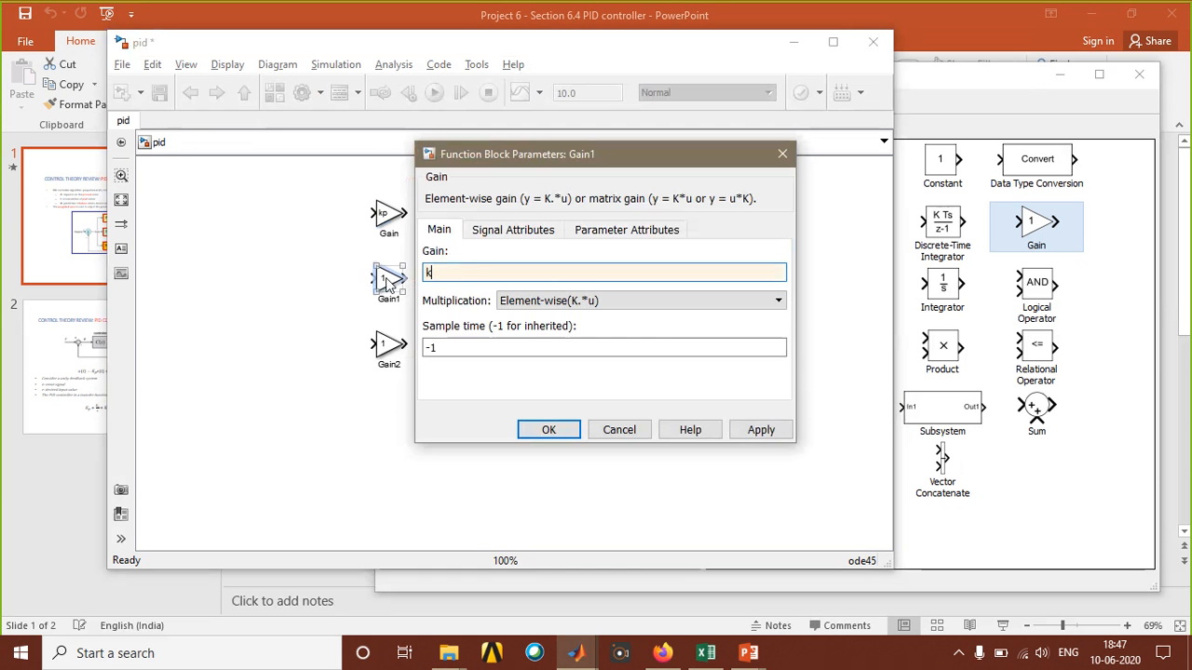
left_click(549, 429)
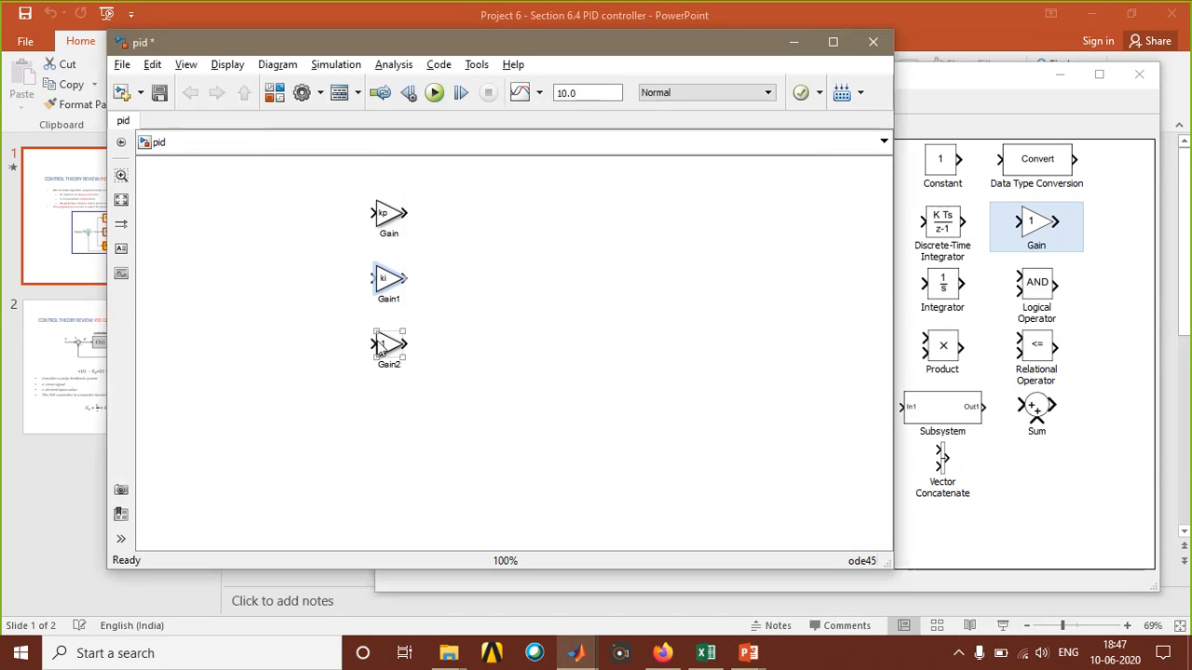
double_click(388, 346)
type("k")
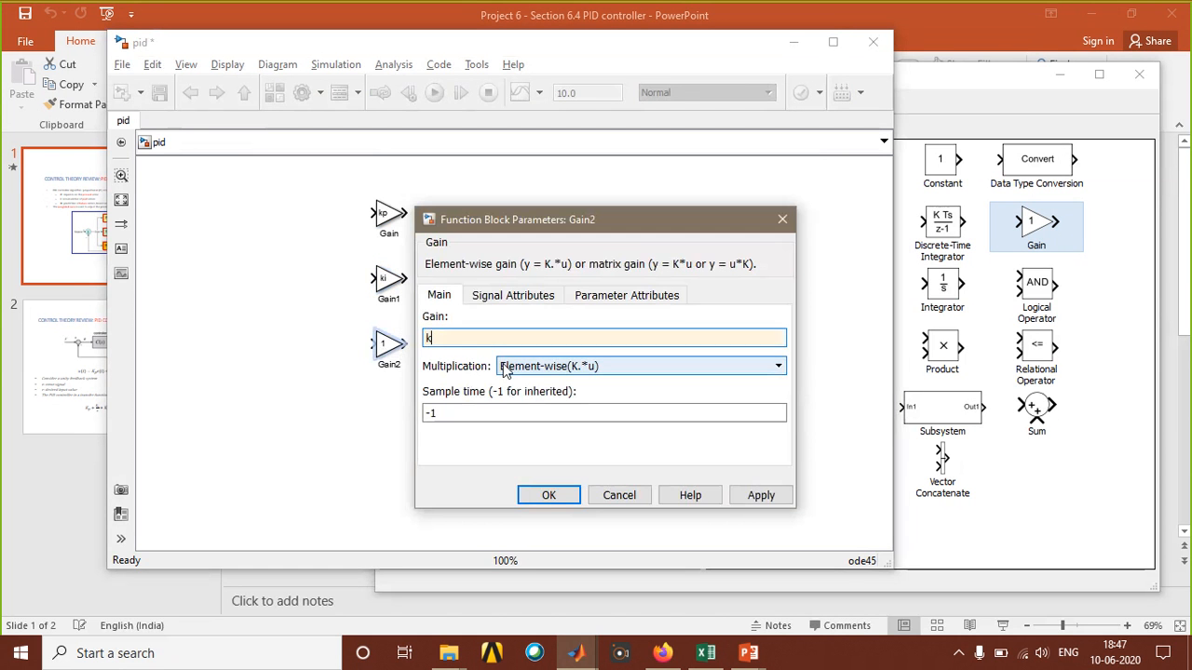
type("d")
left_click(542, 494)
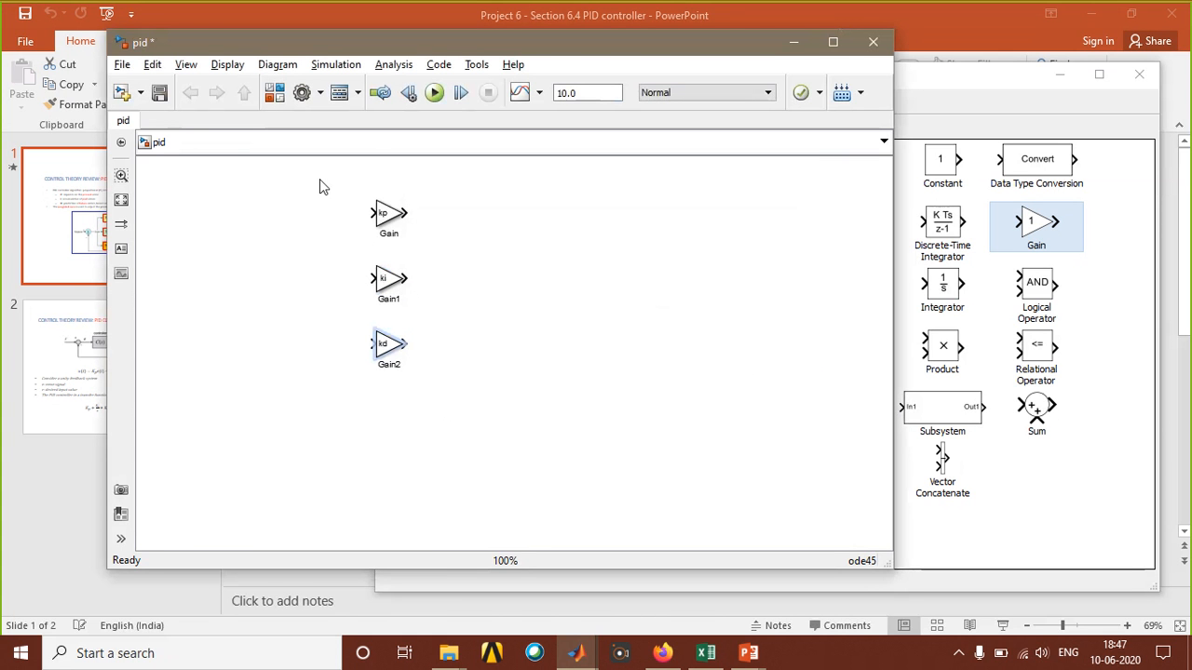
Add an In1 port before the gains and an Out1 port after them, both level with the ki gain.
left_click(952, 82)
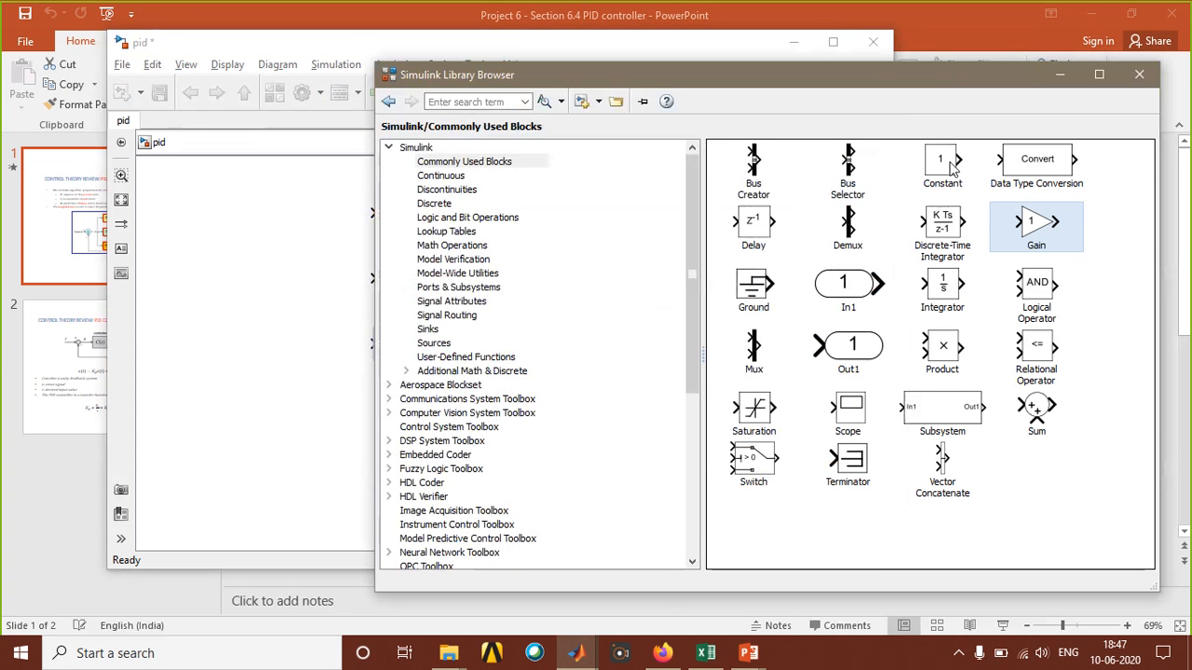
left_click_drag(848, 284, 222, 293)
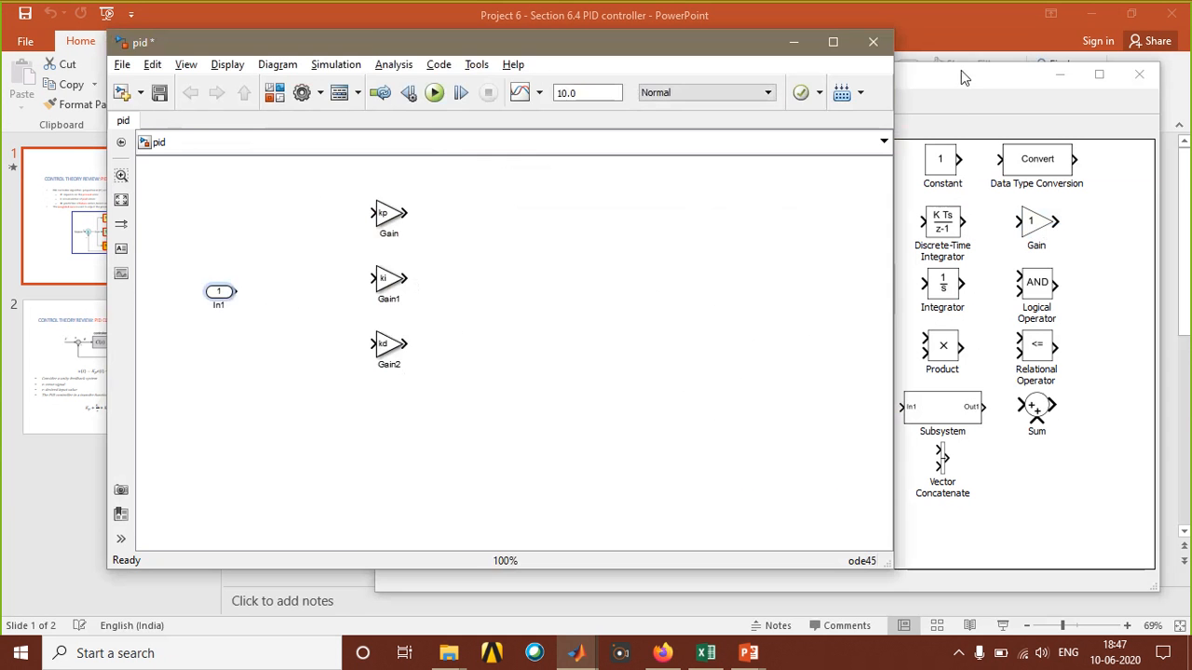
left_click(960, 72)
left_click(847, 347)
left_click_drag(847, 346, 659, 279)
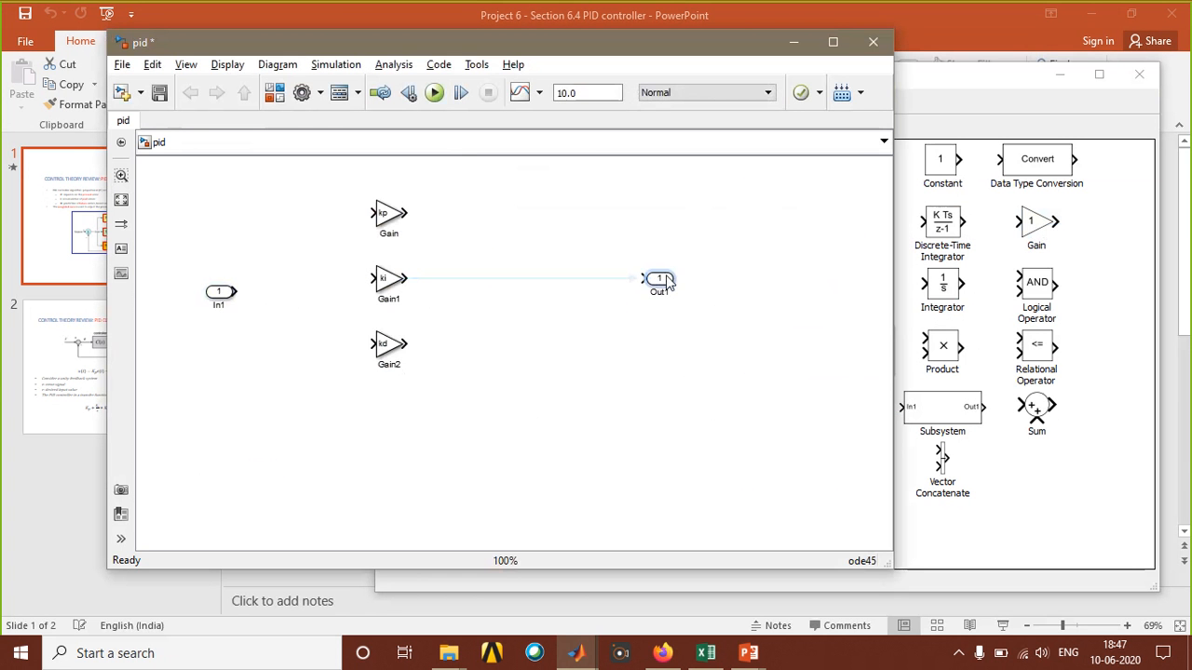
left_click_drag(218, 296, 223, 286)
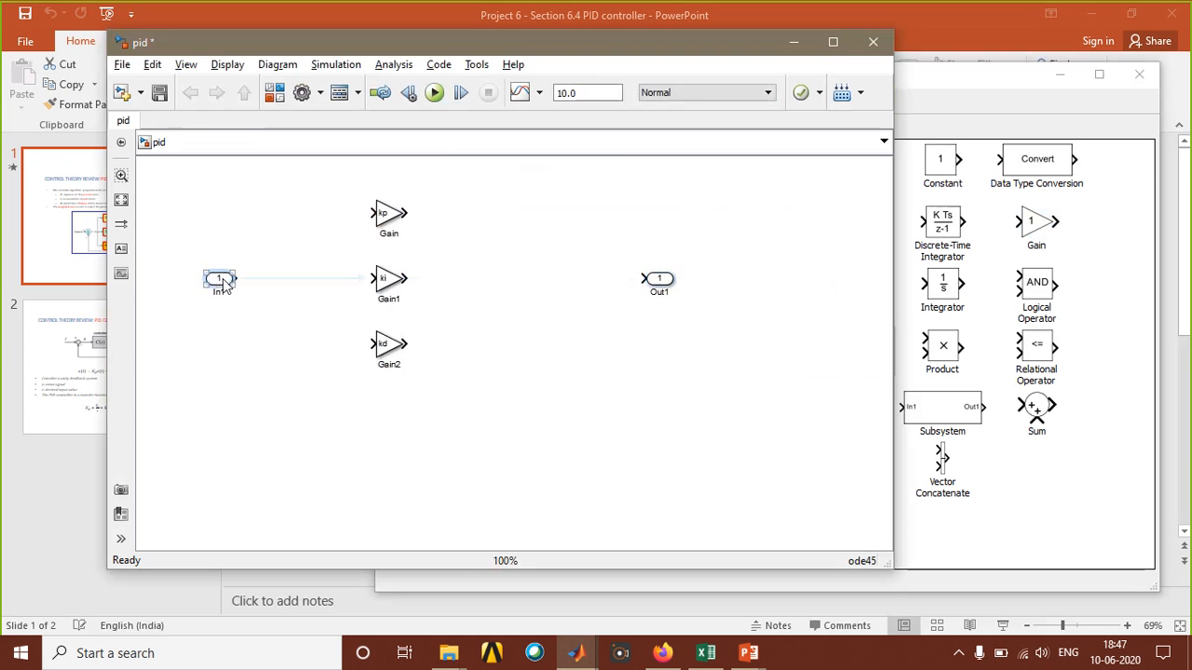
double_click(222, 281)
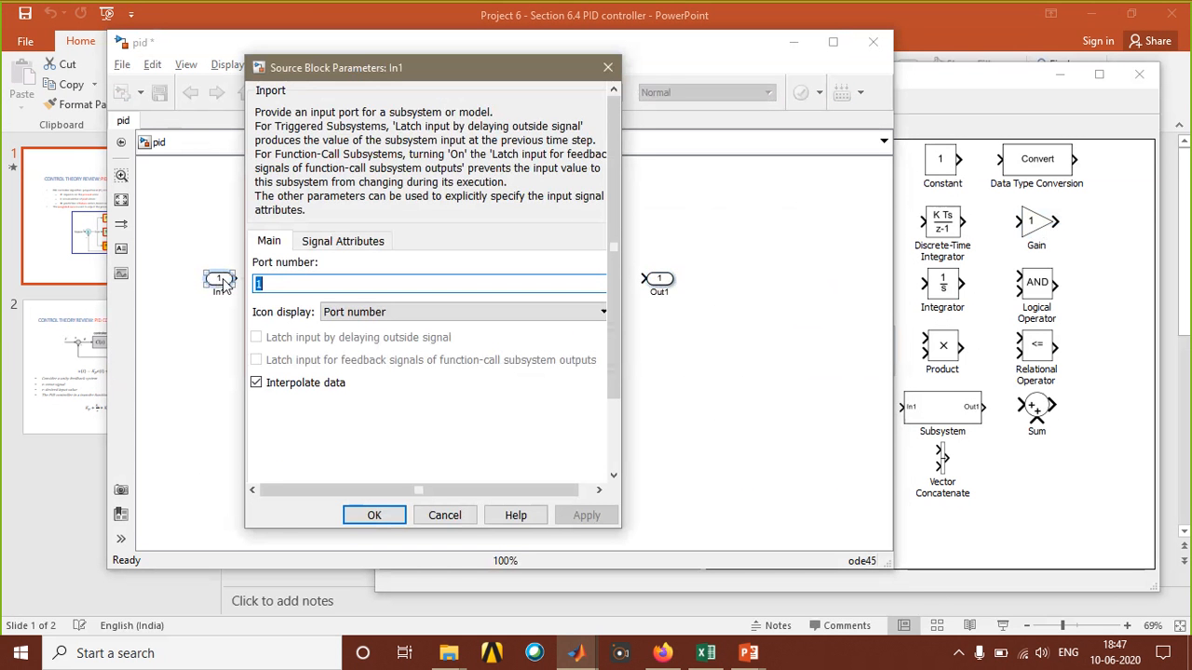
left_click(441, 515)
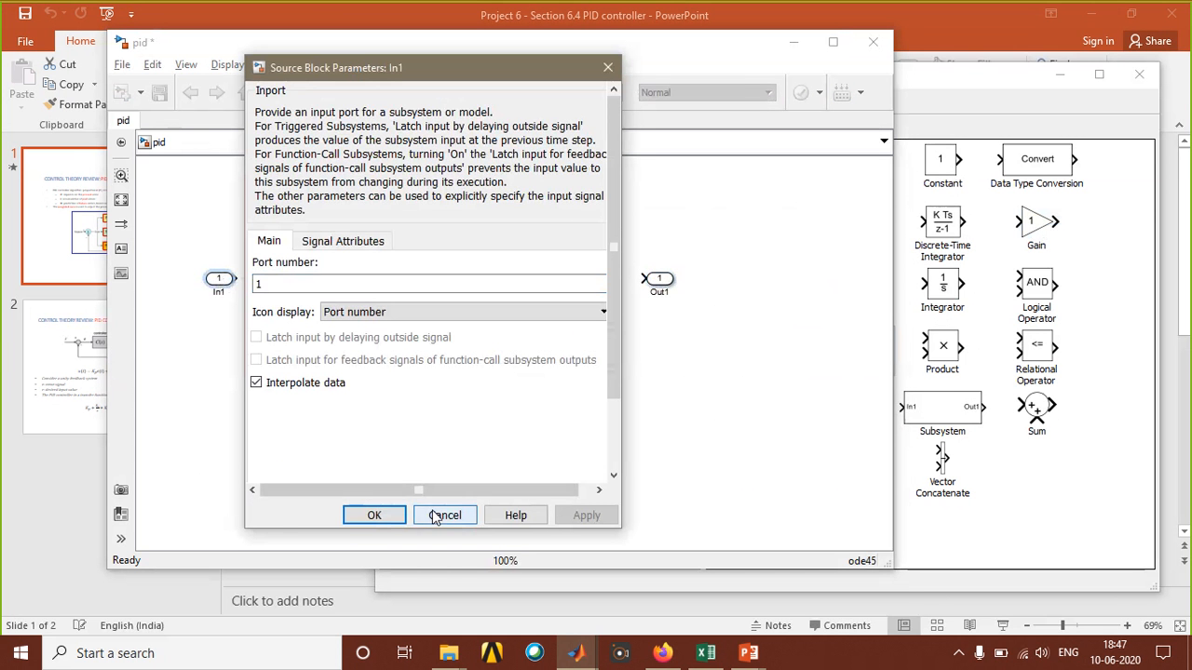
Connect the In1 port to the inputs of the kp, ki and kd gains with one branching signal line.
left_click_drag(237, 278, 376, 214)
left_click_drag(374, 279, 305, 278)
mouse_move(374, 344)
left_mouse_down()
mouse_move(296, 276)
mouse_move(305, 279)
left_mouse_up()
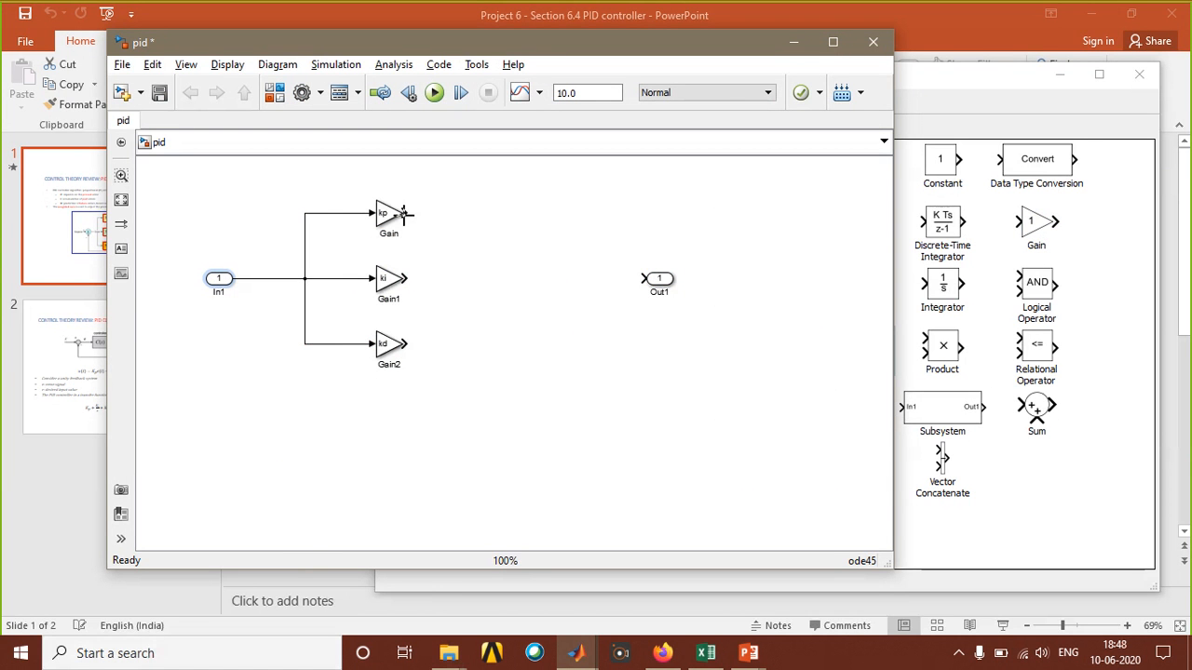
Draw an open-ended signal line from each output of the kp, ki and kd gains towards the output port.
left_click_drag(404, 215, 501, 213)
left_click_drag(407, 277, 491, 276)
left_click_drag(407, 344, 488, 343)
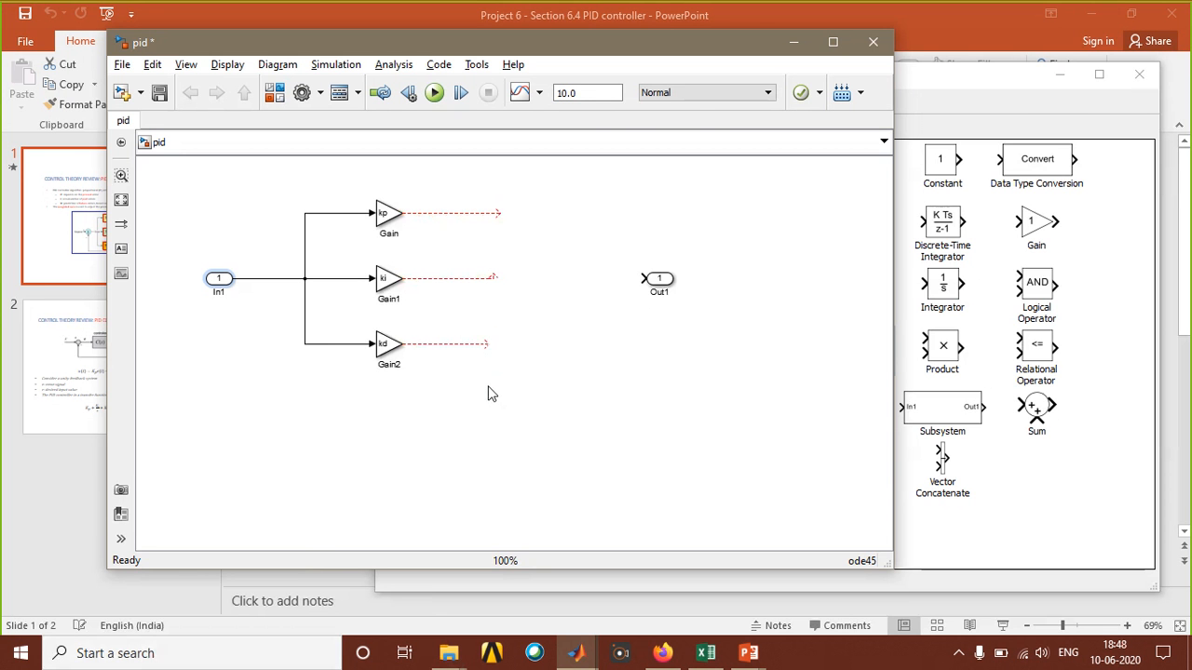
Switch to PowerPoint and examine the summing junction and the P, I and D terms in the PID controller diagram.
left_click(753, 15)
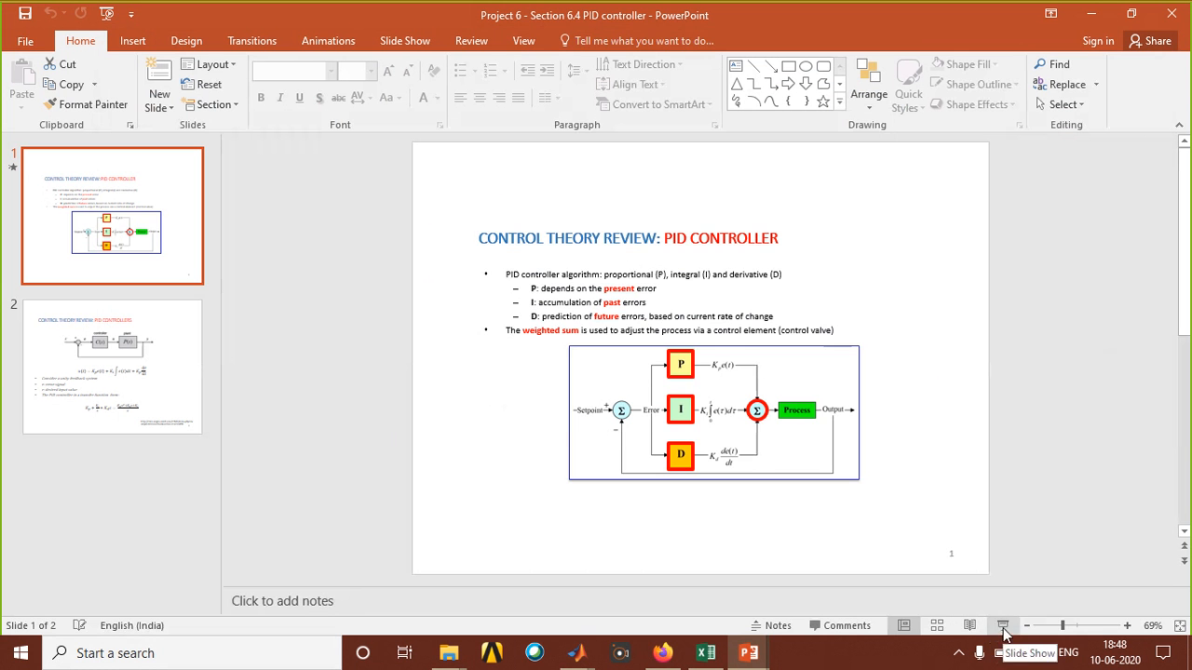
left_click(1088, 627)
scroll(766, 396, "down", 1)
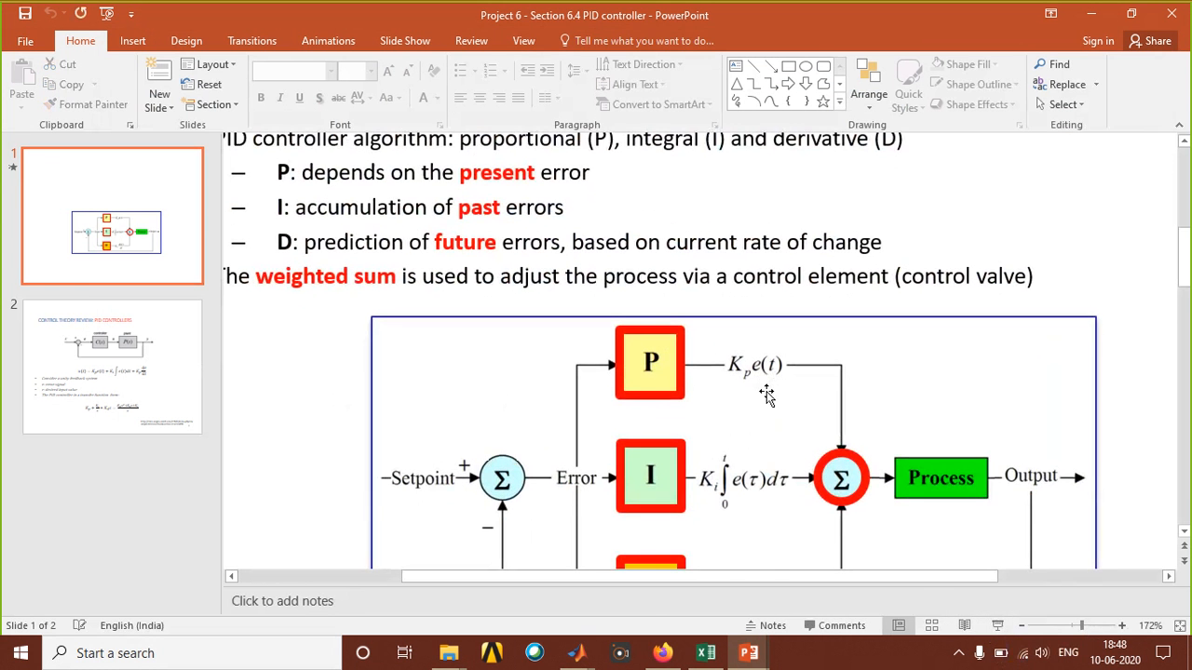
scroll(767, 396, "down", 3)
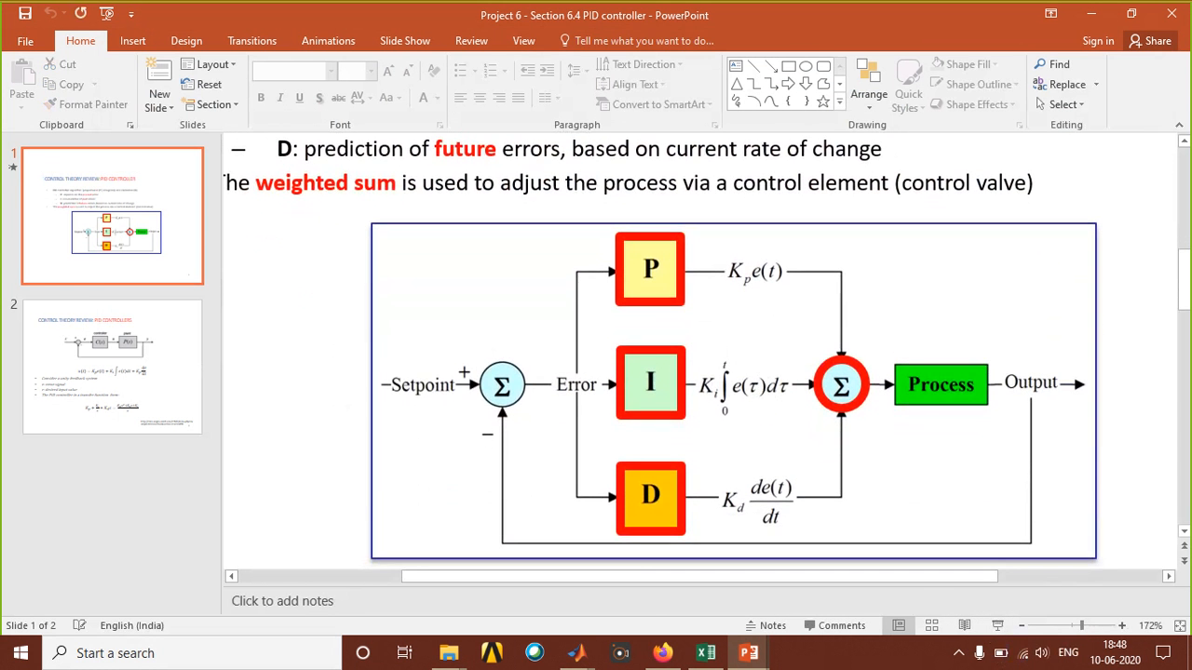
left_click(868, 344)
mouse_move(868, 343)
left_mouse_down()
mouse_move(916, 341)
mouse_move(892, 335)
left_mouse_up()
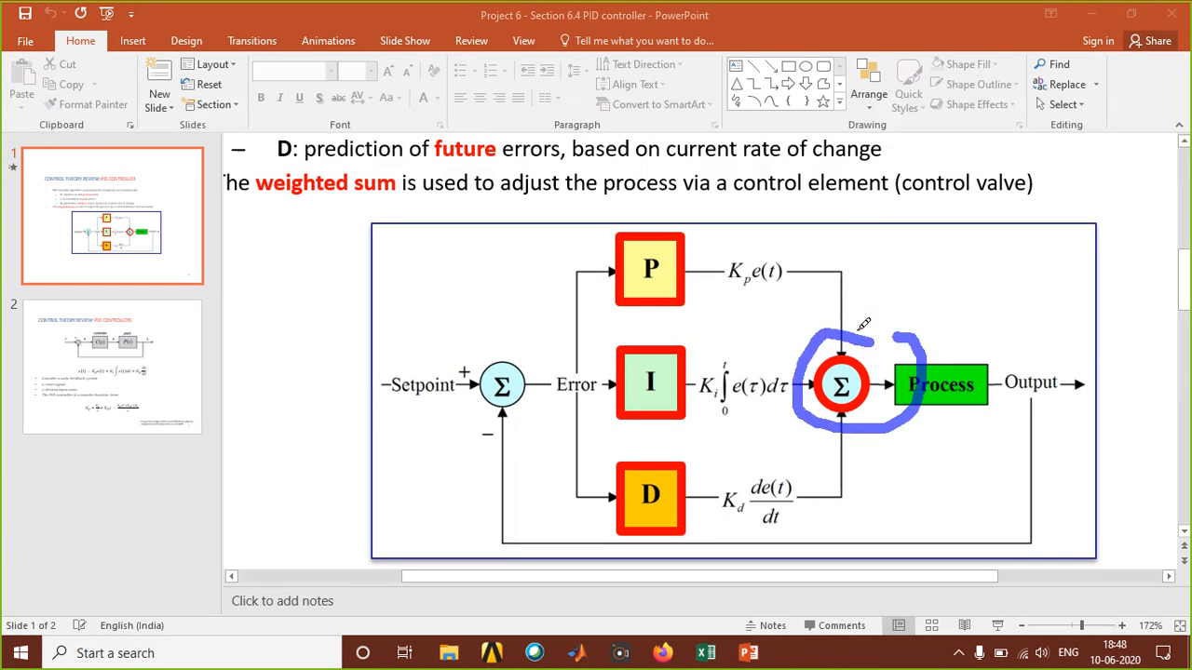
mouse_move(712, 296)
left_mouse_down()
mouse_move(796, 282)
mouse_move(799, 233)
mouse_move(721, 274)
mouse_move(717, 290)
left_mouse_up()
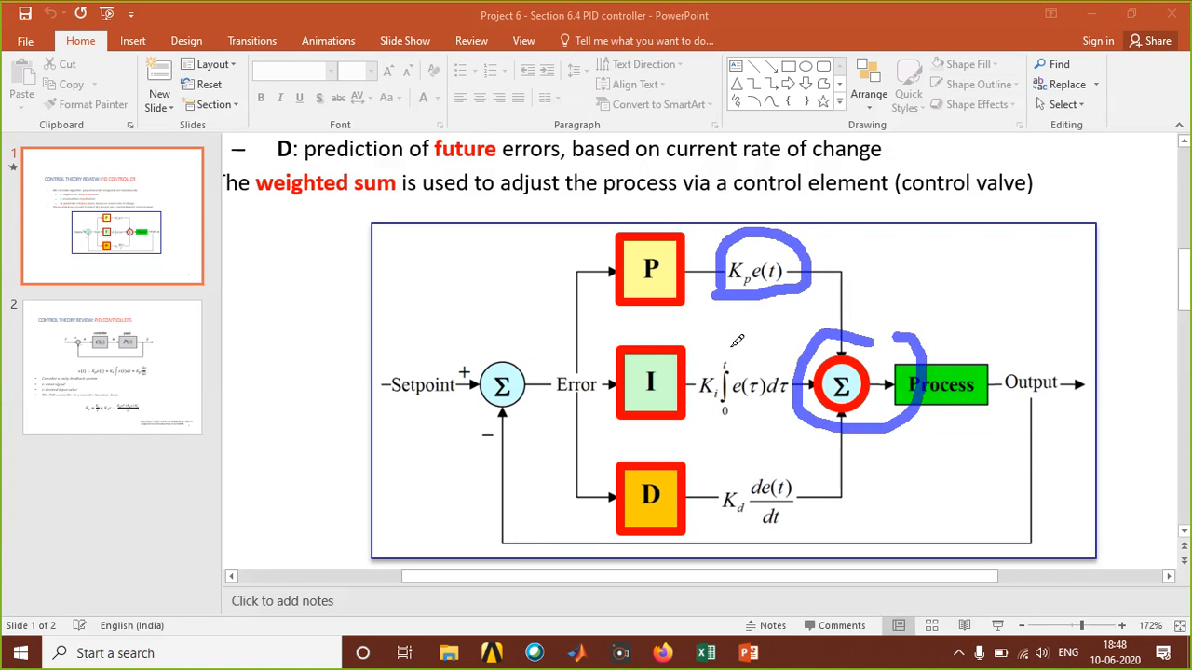
left_click_drag(750, 352, 771, 346)
mouse_move(784, 473)
left_mouse_down()
mouse_move(762, 475)
mouse_move(850, 457)
mouse_move(814, 458)
left_mouse_up()
key("Escape")
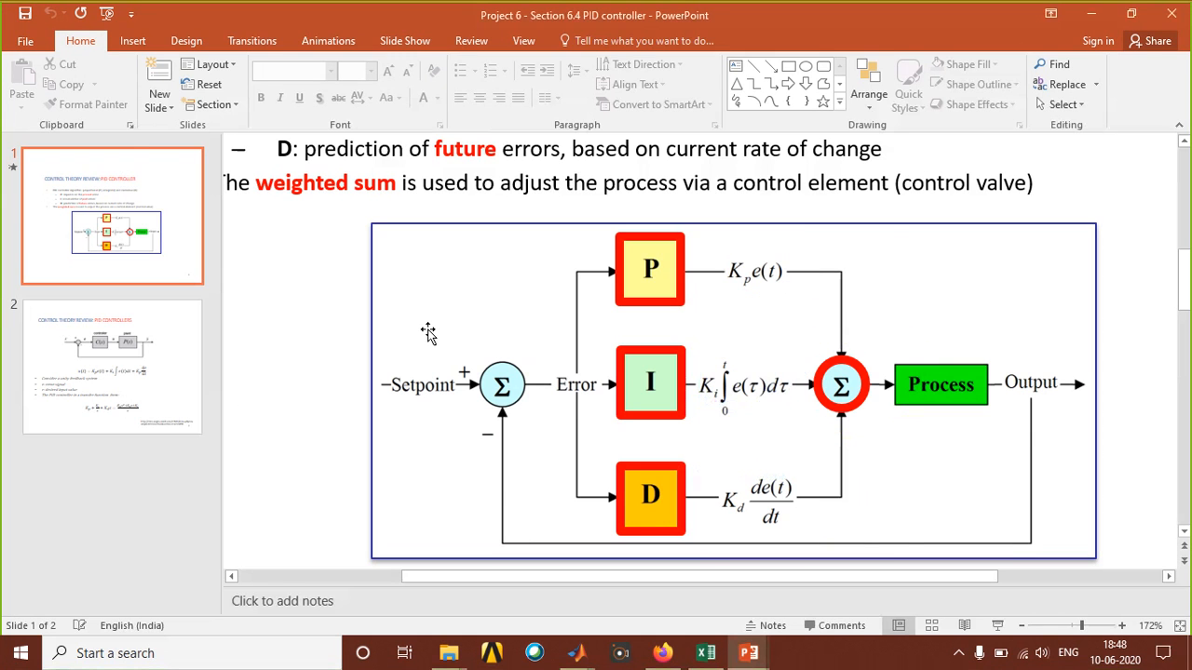
Switch back to Simulink and add an Integrator block to the pid model below the gain blocks.
left_click(578, 653)
left_click(750, 575)
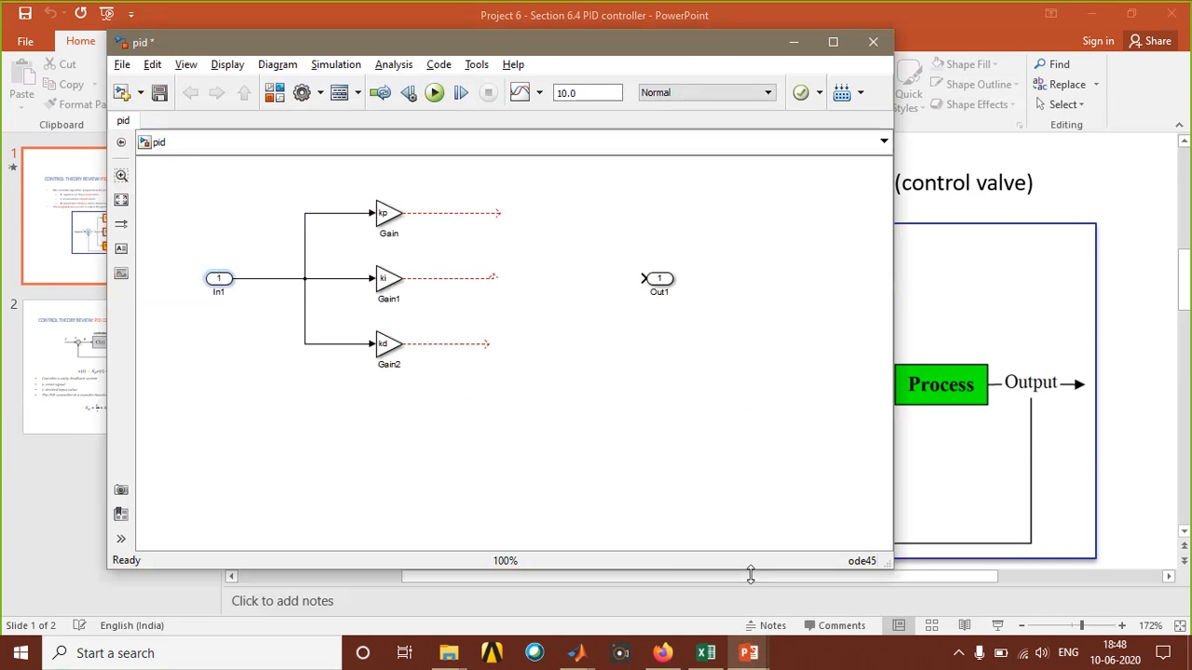
left_click(582, 653)
mouse_move(587, 655)
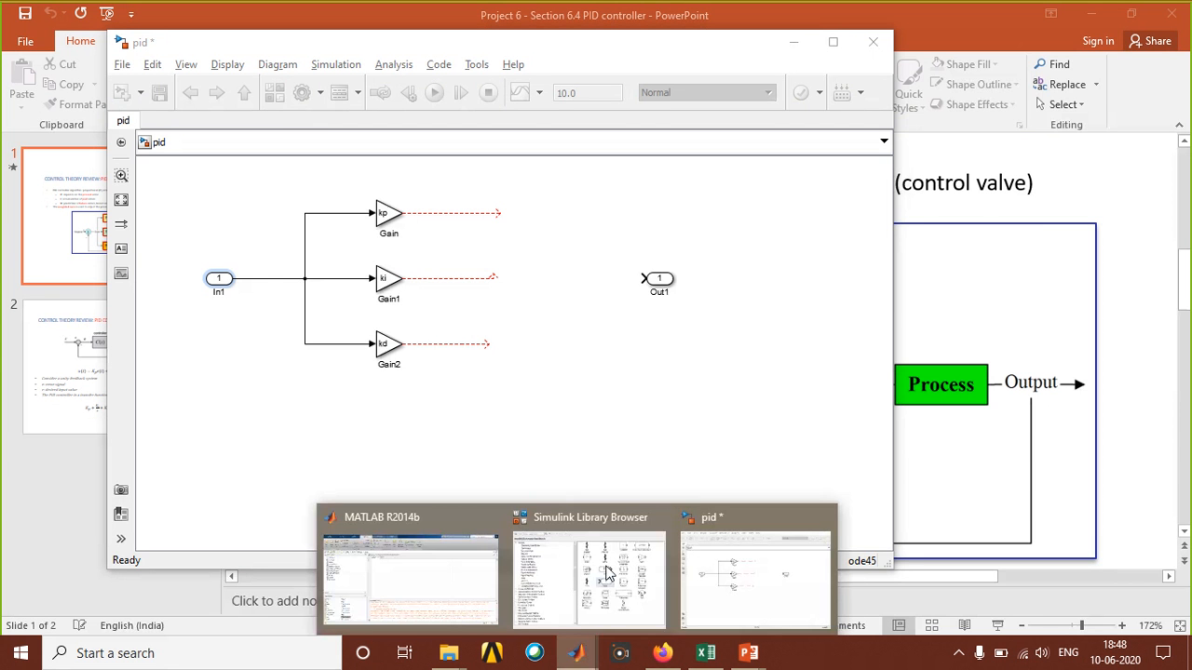
left_click(606, 572)
Browse the Discontinuities, Discrete, Commonly Used, Math Operations, Sinks and Sources block libraries for a derivative block.
left_click(999, 82)
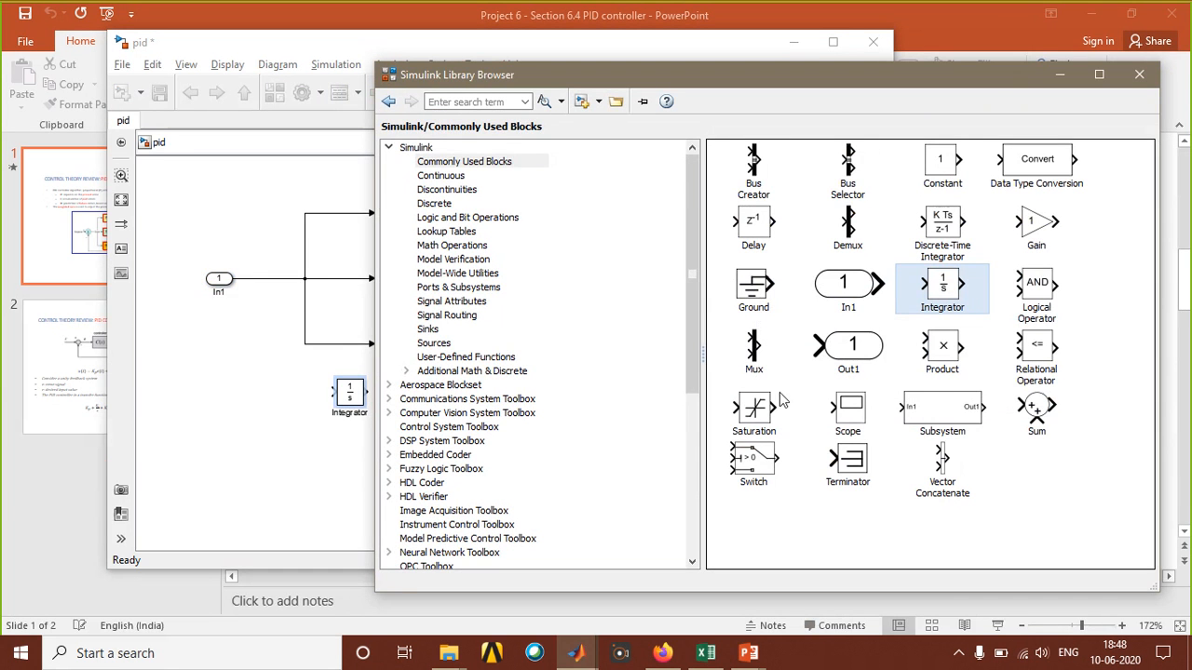
left_click(434, 178)
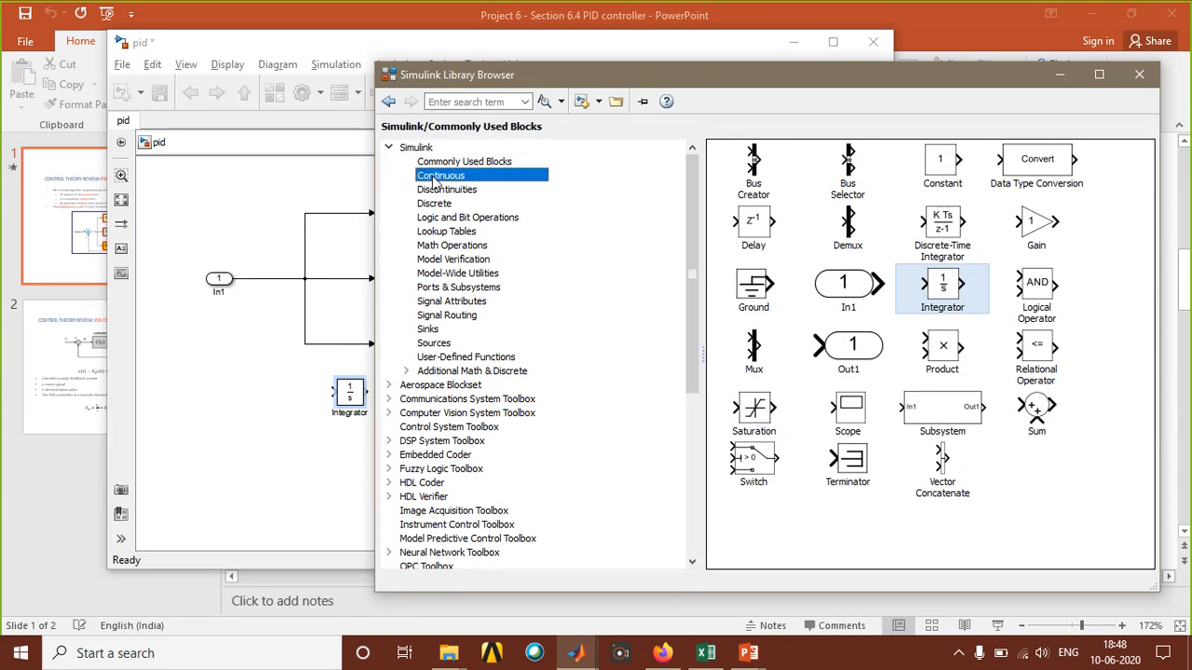
left_click(437, 190)
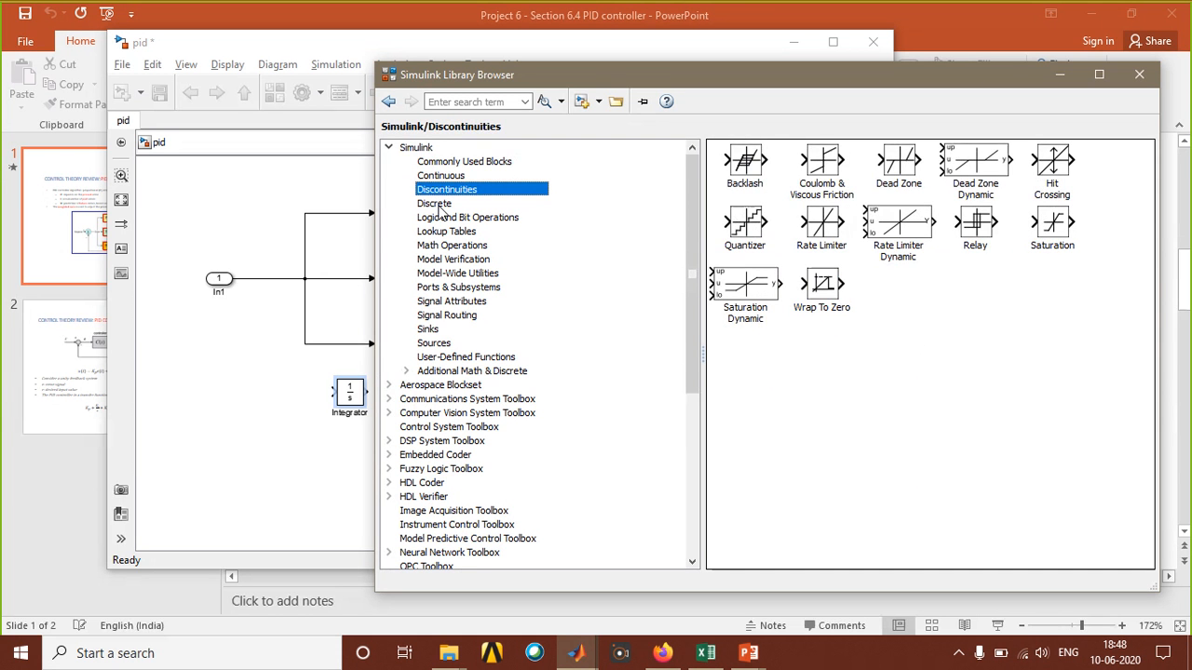
left_click(437, 204)
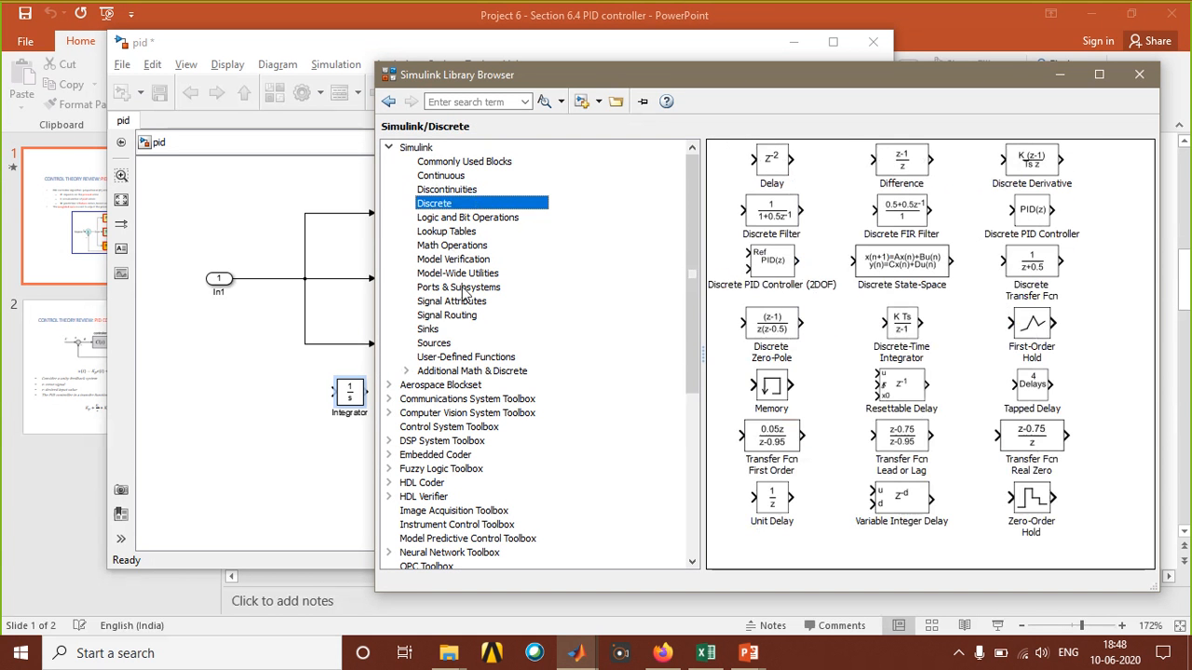
left_click(450, 163)
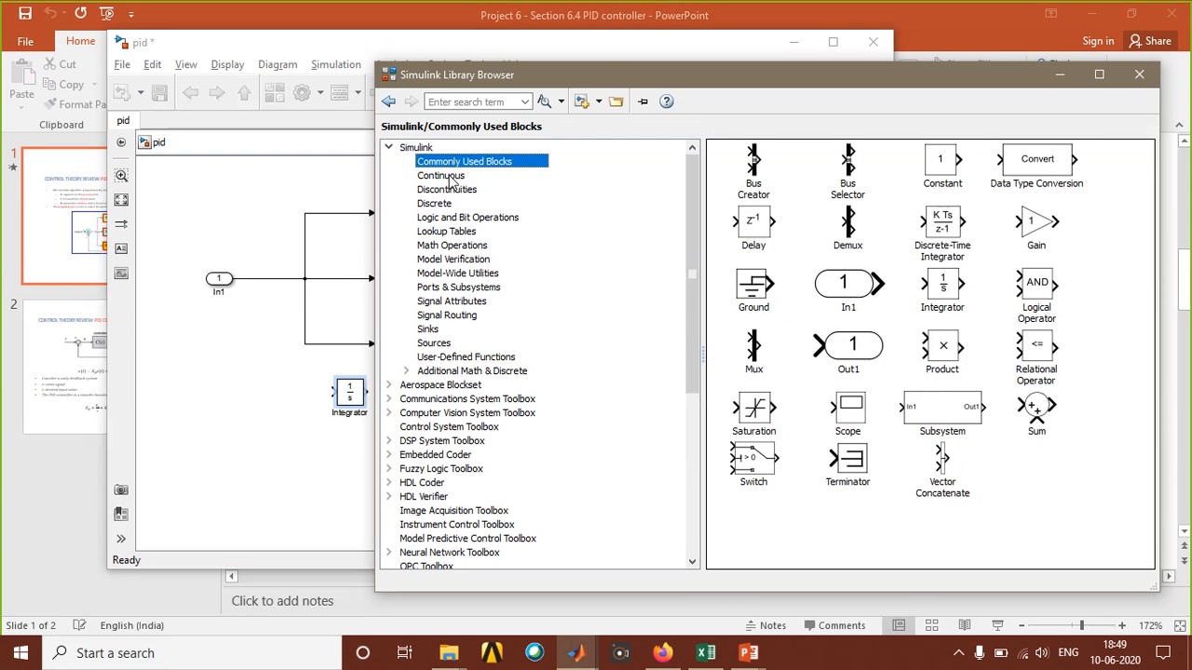
left_click(451, 245)
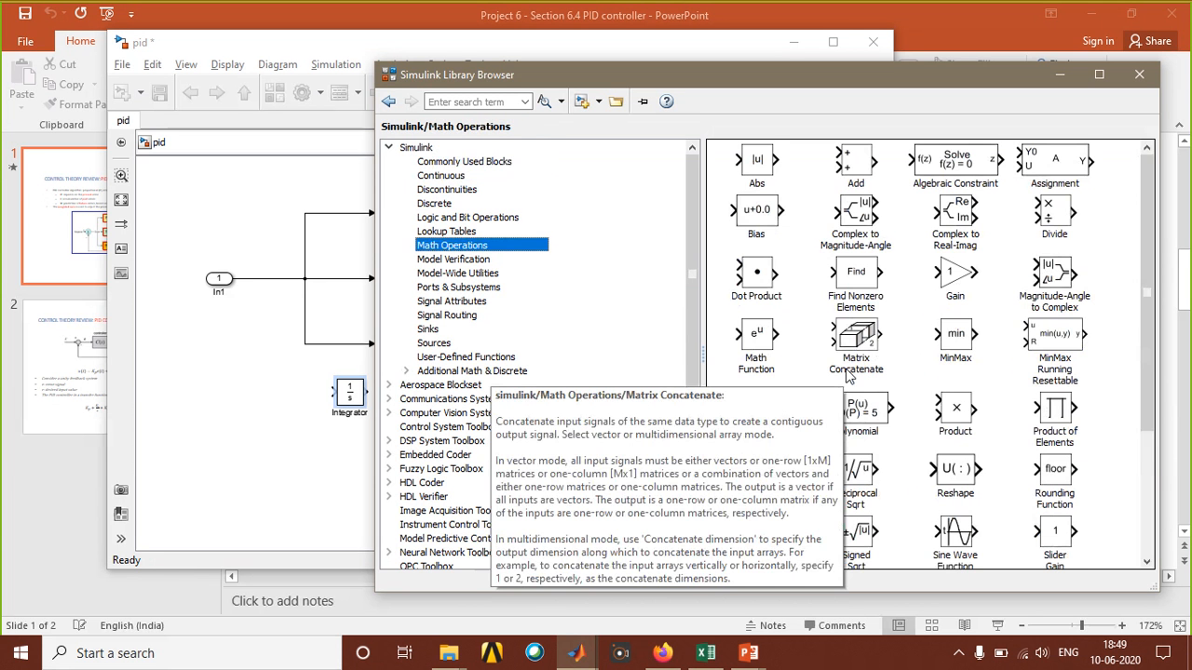
scroll(922, 276, "down", 1)
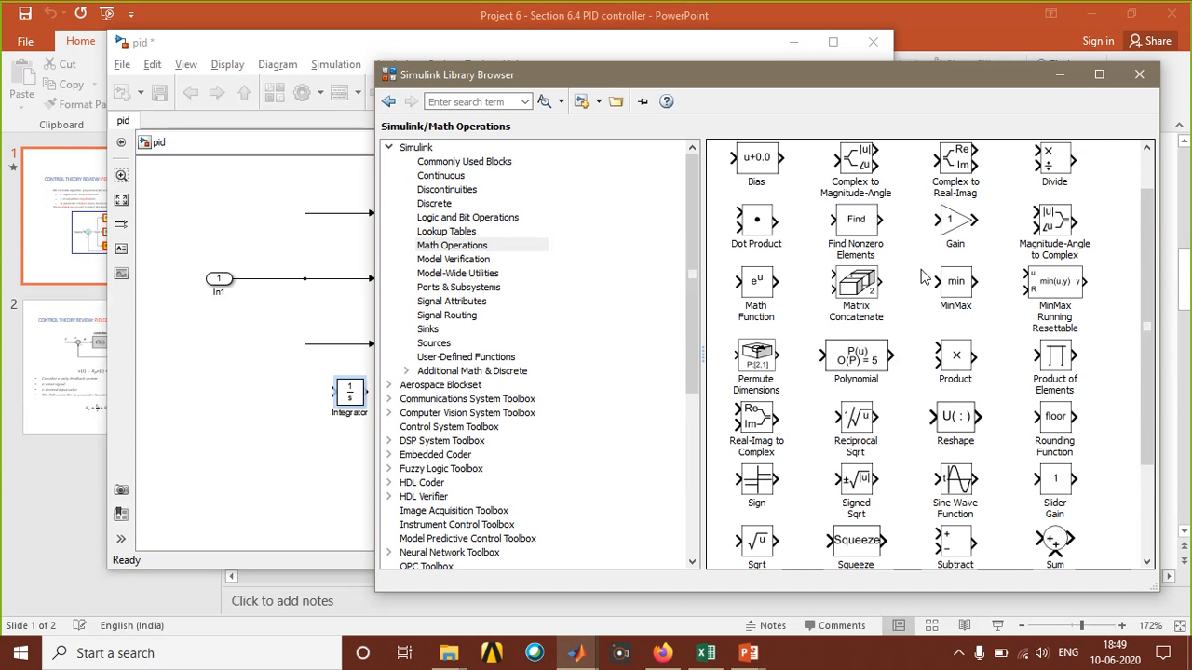
scroll(922, 276, "down", 2)
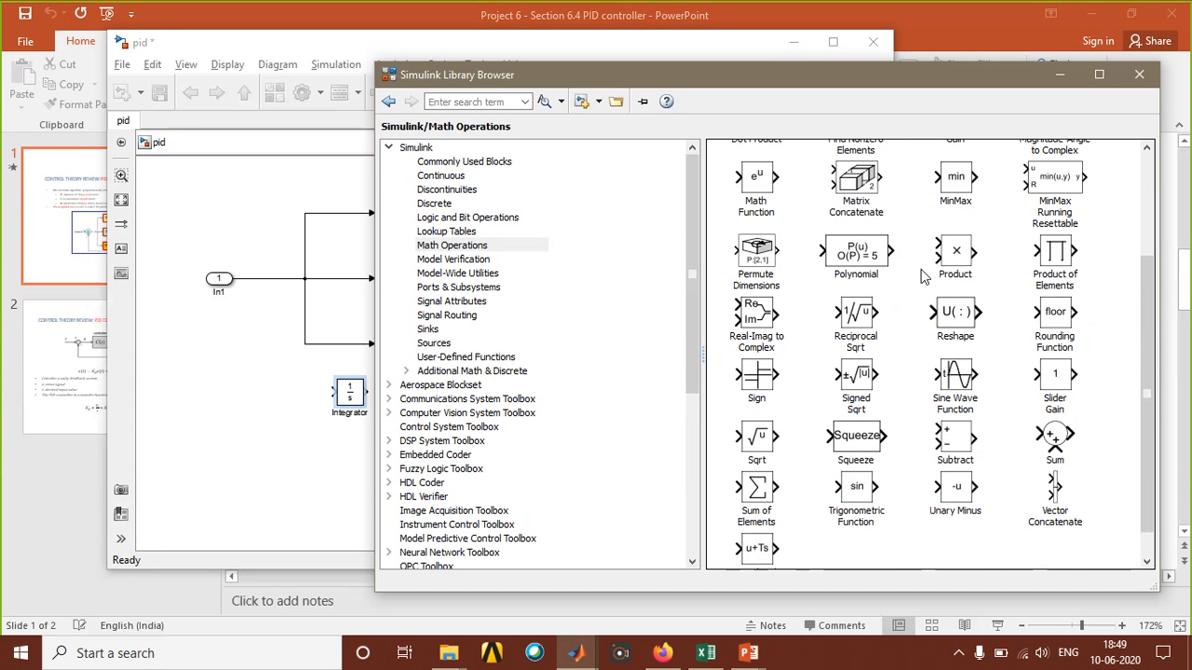
scroll(922, 275, "down", 1)
scroll(922, 276, "up", 3)
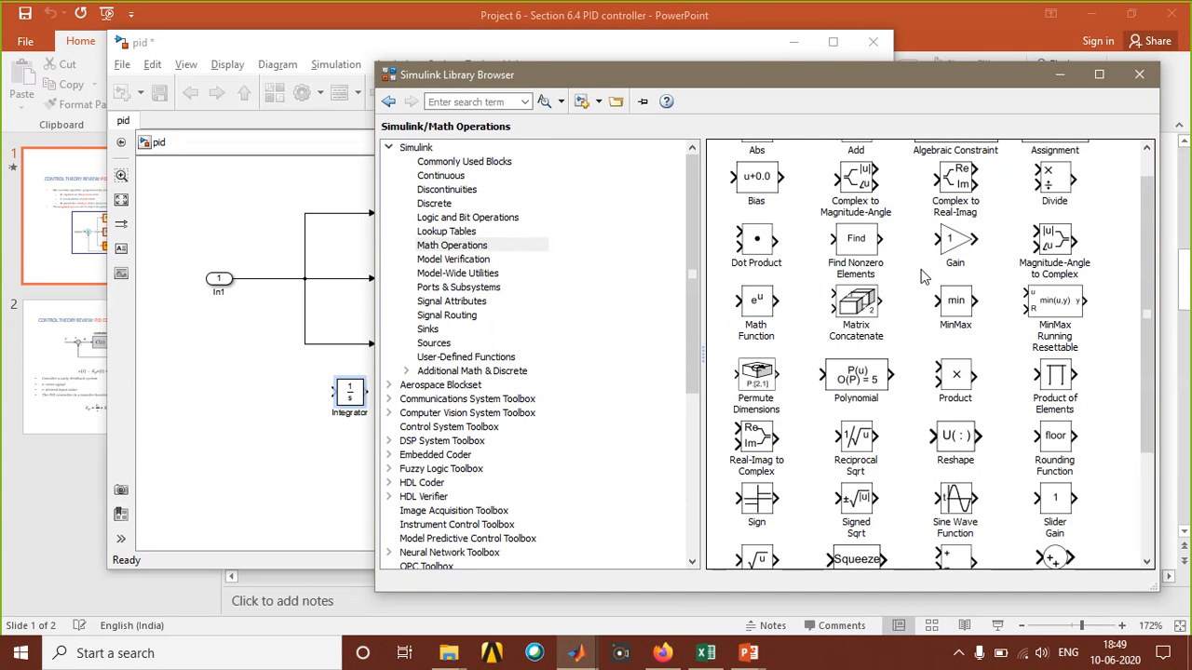
left_click(427, 329)
left_click(434, 343)
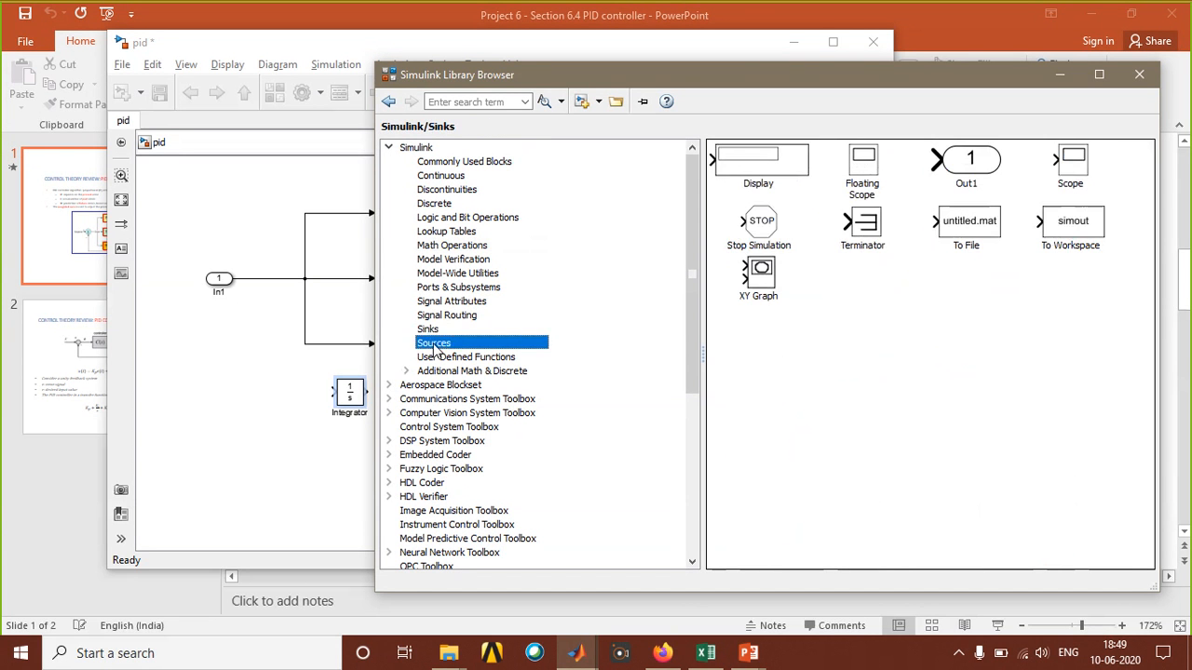
scroll(843, 327, "down", 1)
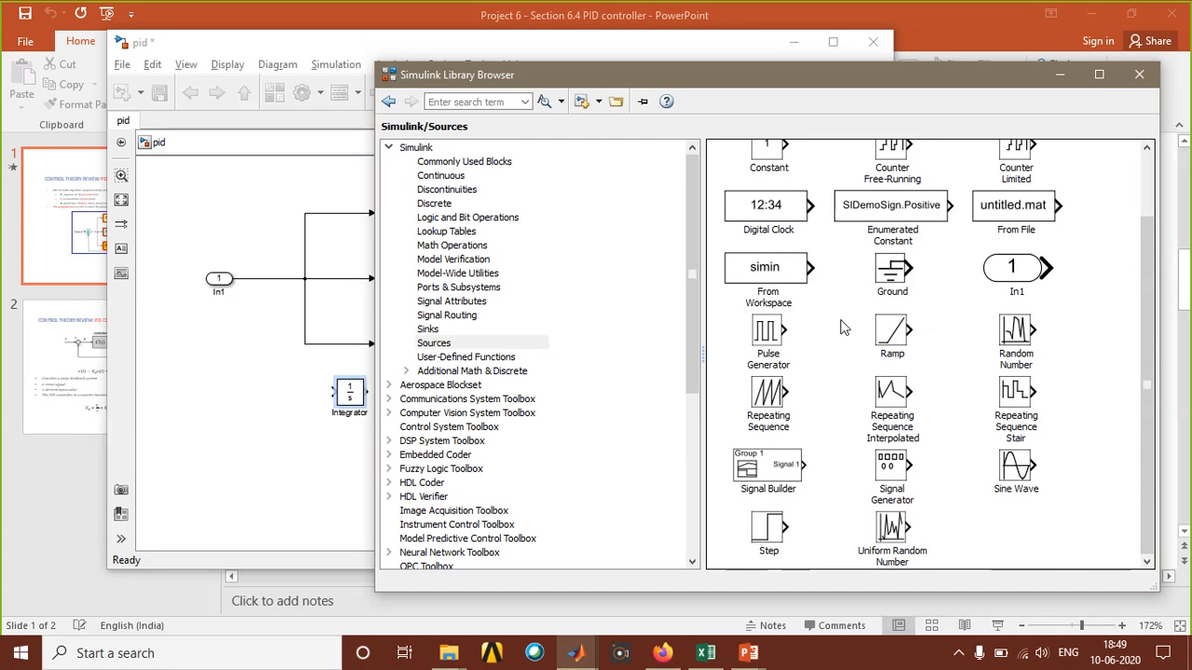
scroll(843, 328, "up", 1)
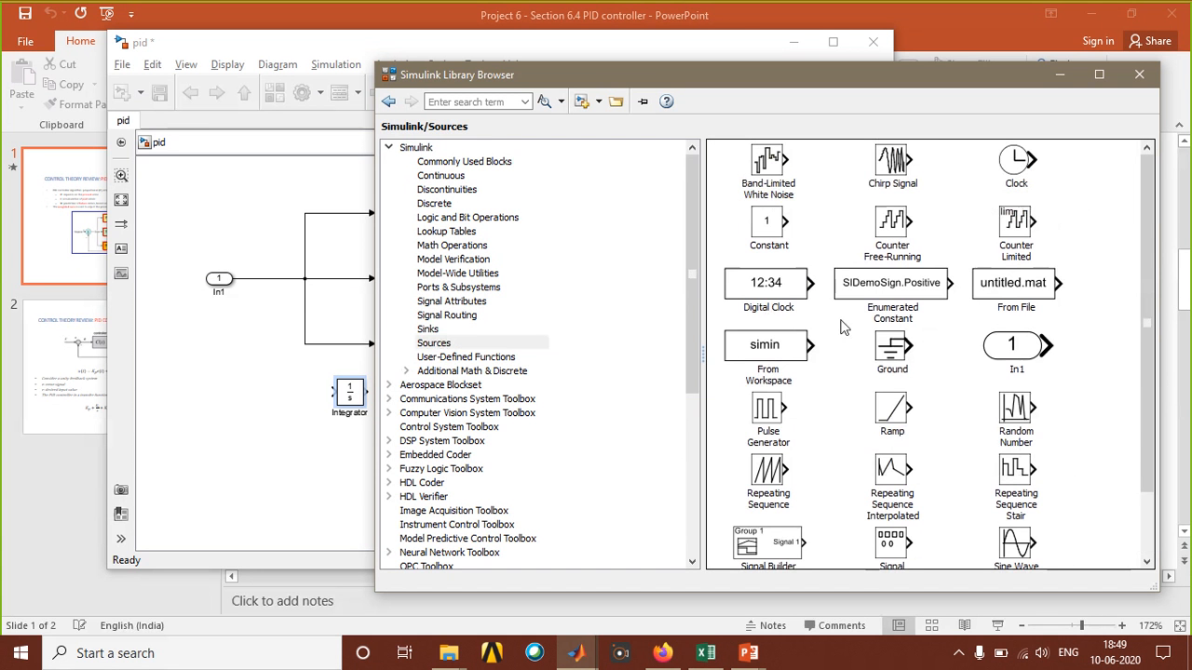
scroll(842, 328, "down", 1)
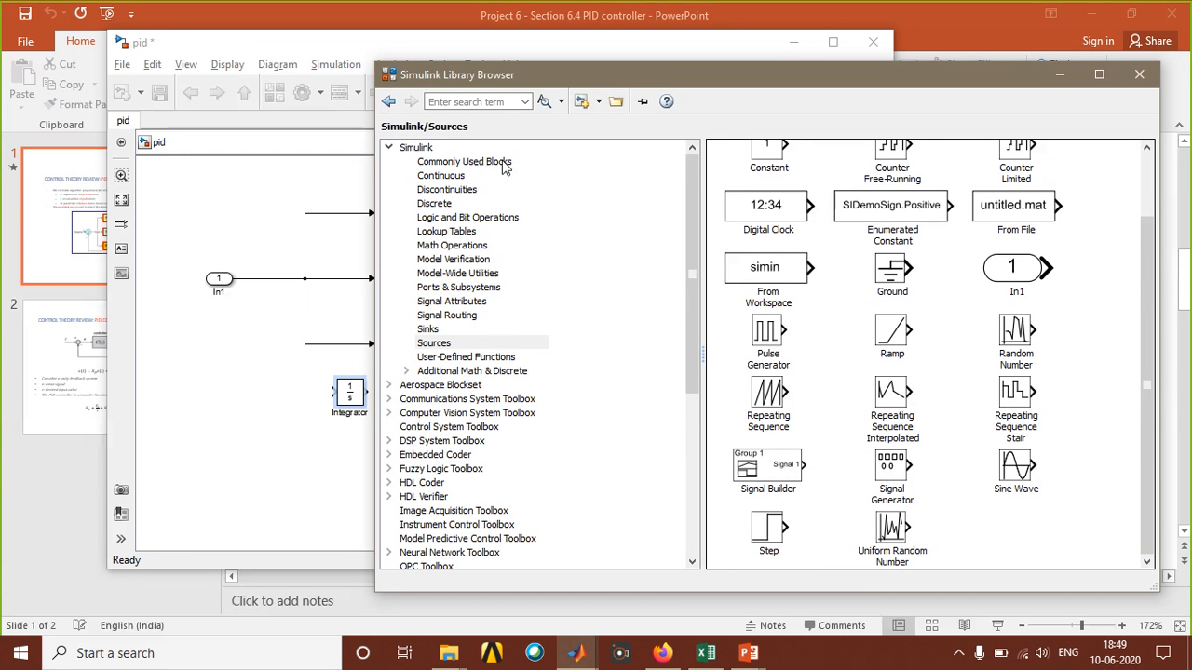
Search the block library for derivative and add a Derivative block connected to the kd gain's output line.
left_click(500, 101)
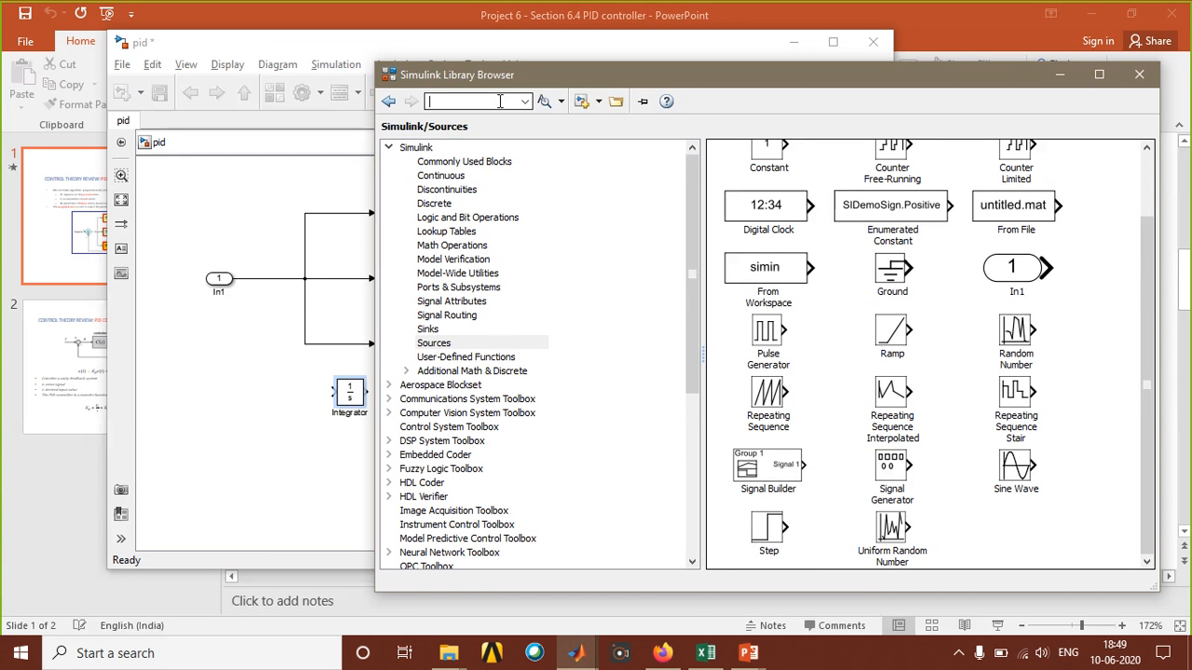
type("derivative")
key("Return")
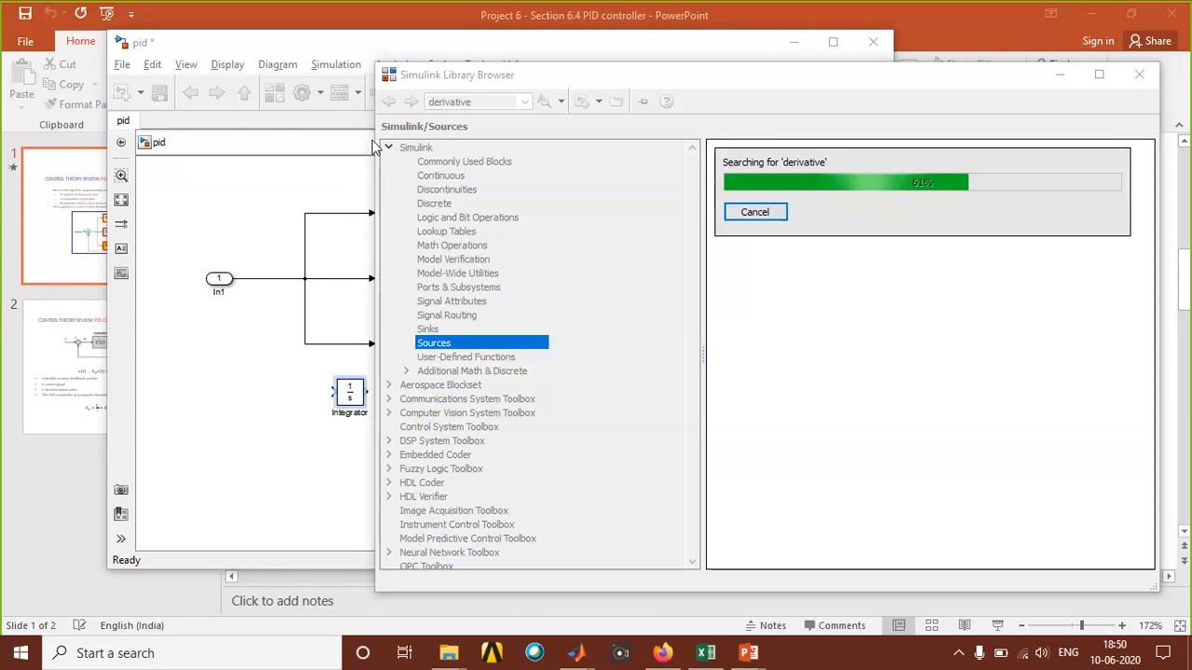
left_click(161, 49)
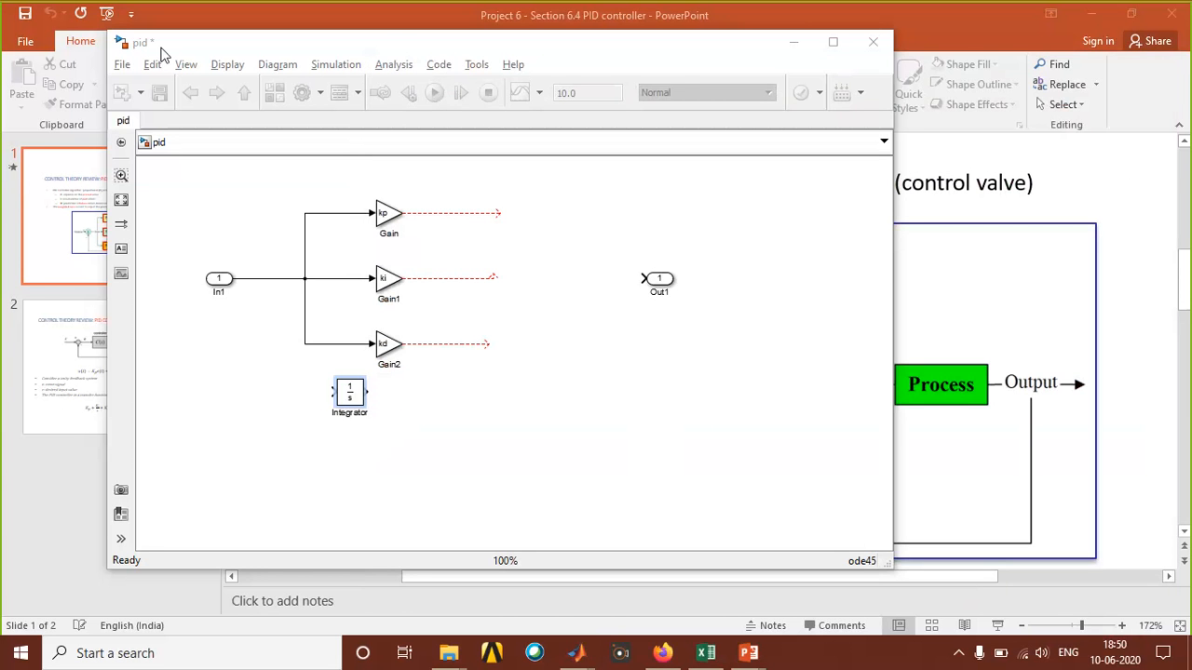
key("alt+Tab")
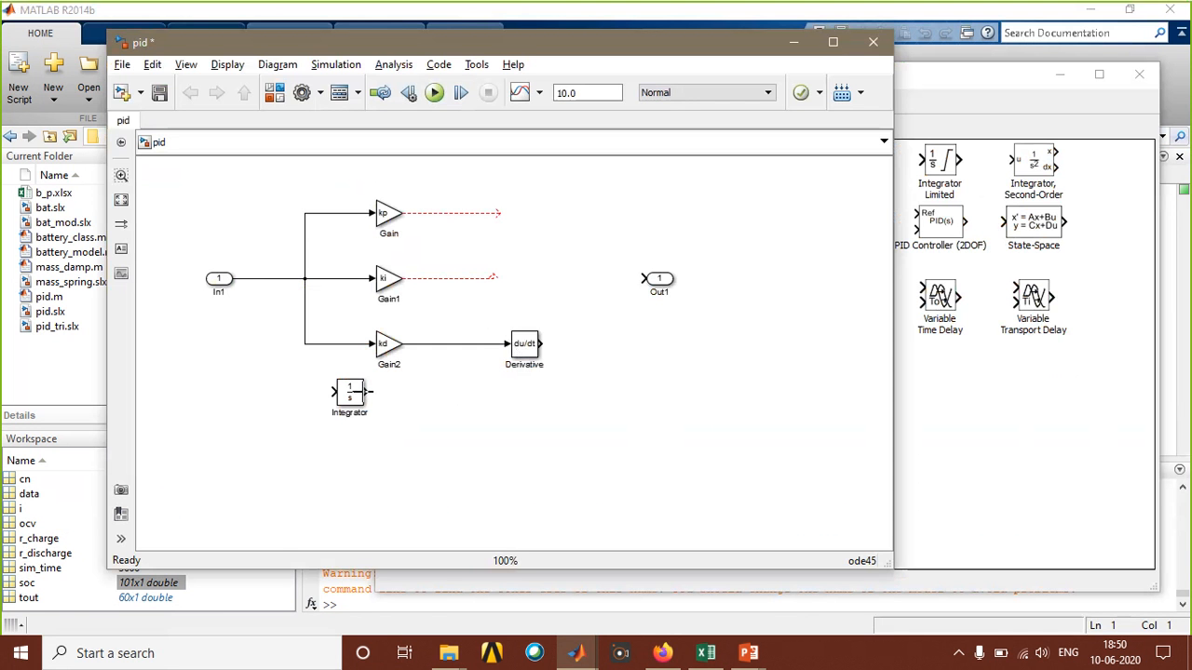
Move the Integrator block beside the ki gain and replace the open-ended line with a connection from the gain to the Integrator.
left_click_drag(366, 392, 538, 274)
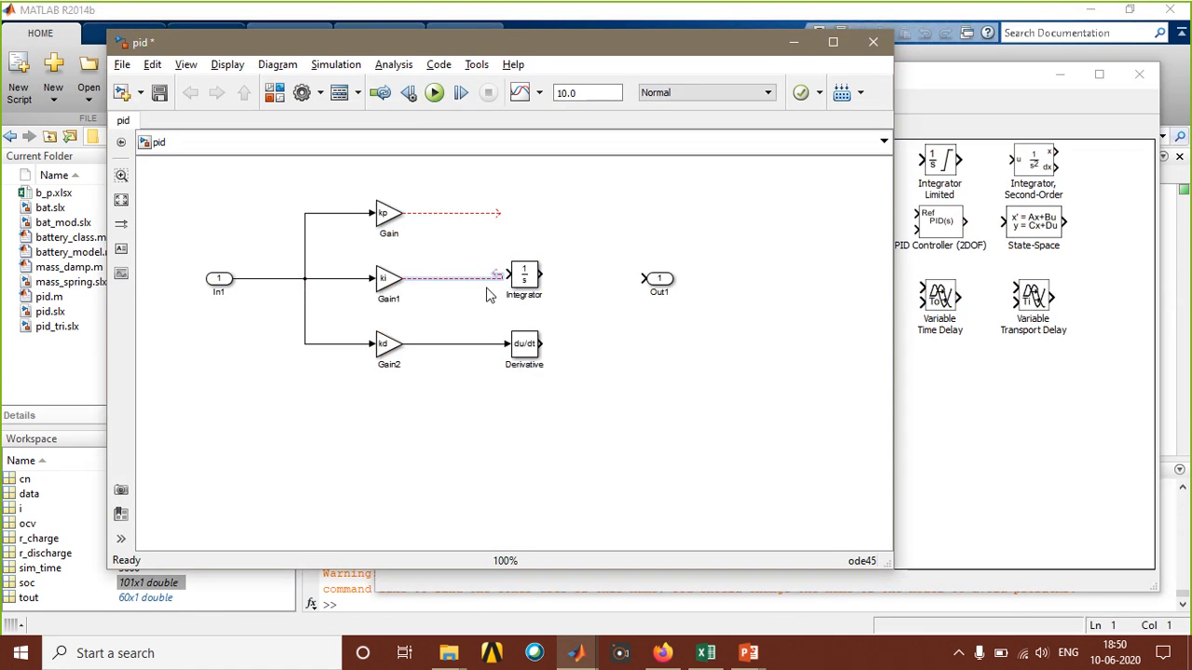
key("Delete")
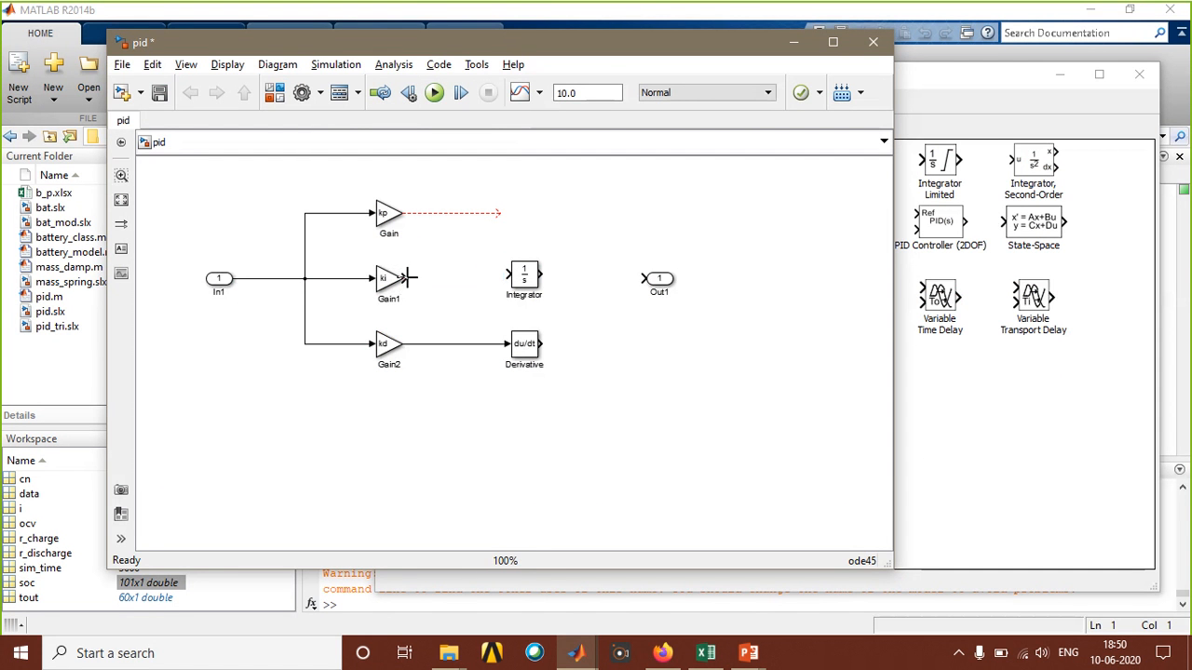
left_click_drag(417, 279, 508, 275)
Extend the kp output line and add a round Sum block before the output port with its list of signs set to +++.
left_click_drag(499, 213, 558, 213)
left_click(958, 76)
left_click(463, 163)
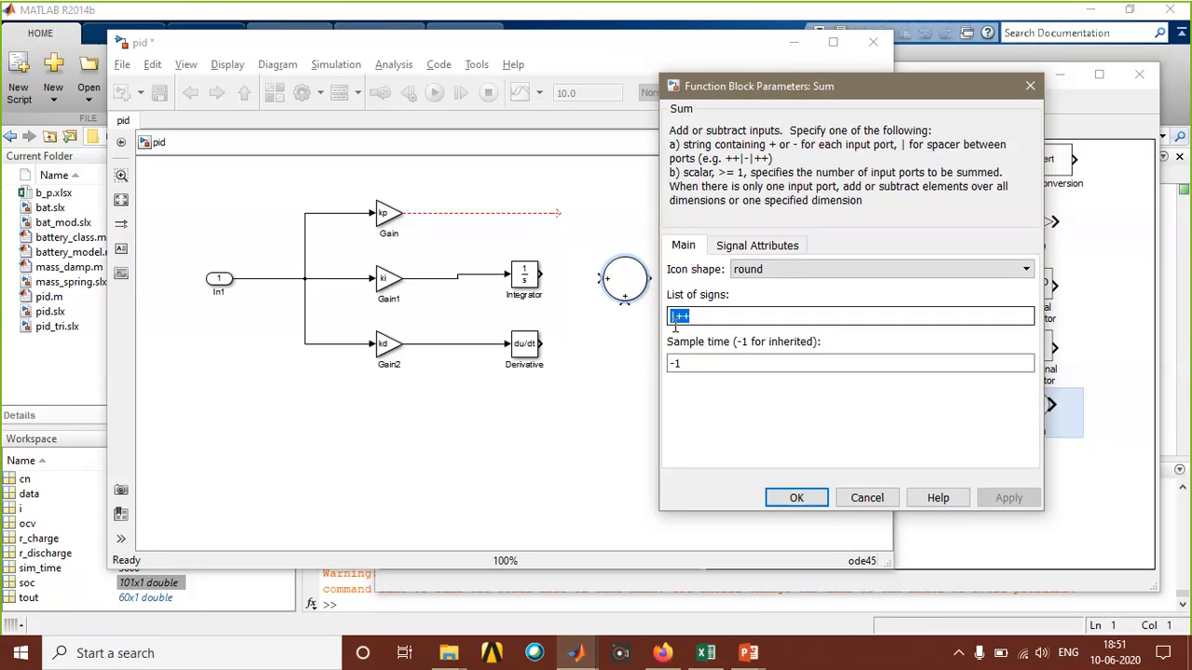
type("+++")
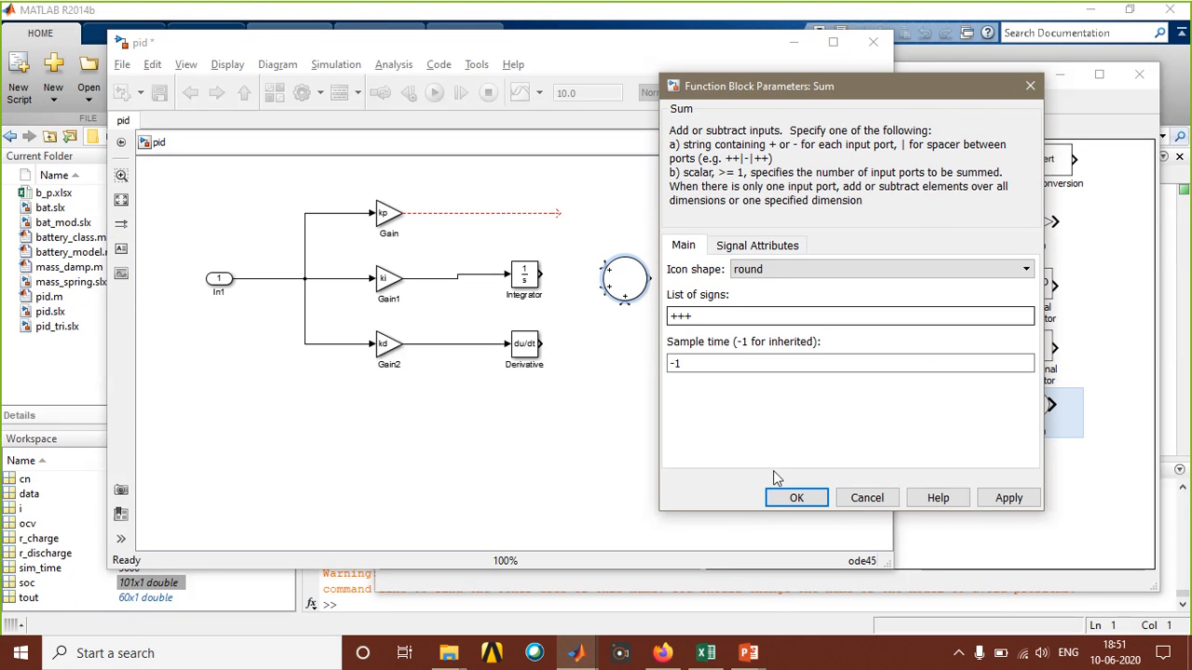
left_click(787, 497)
Connect the kp gain, Integrator and Derivative outputs to the Sum block, and the Sum output to the Out1 port.
left_click_drag(559, 213, 571, 277)
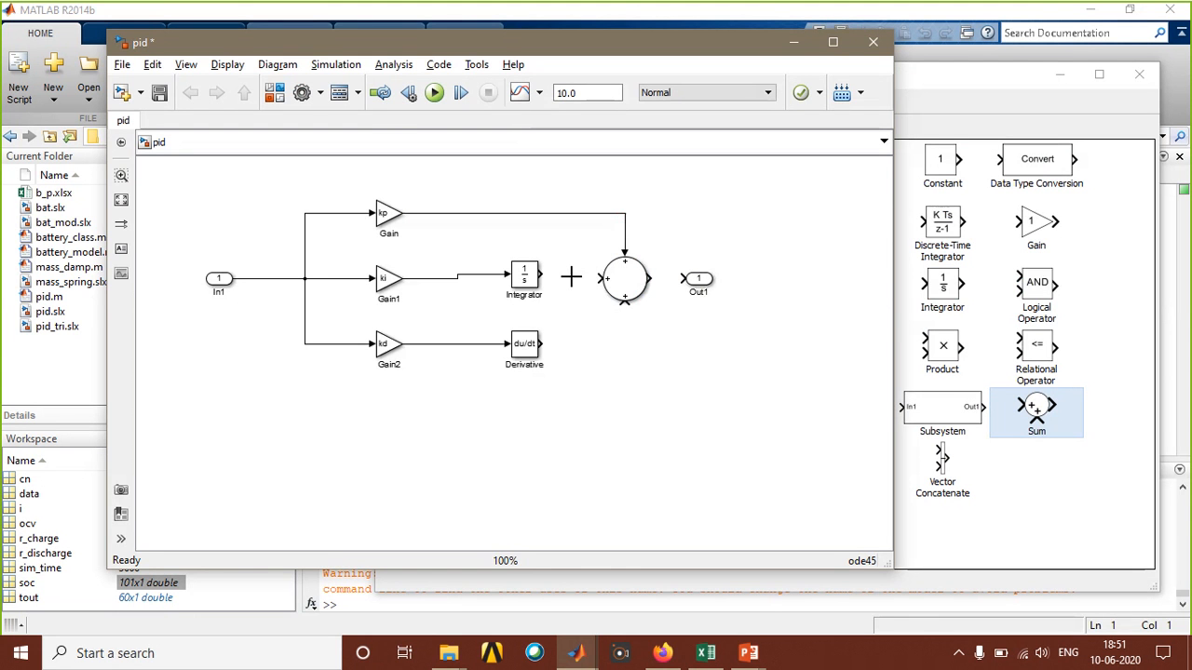
left_click_drag(571, 277, 541, 275)
left_click_drag(541, 344, 684, 281)
left_click(642, 283)
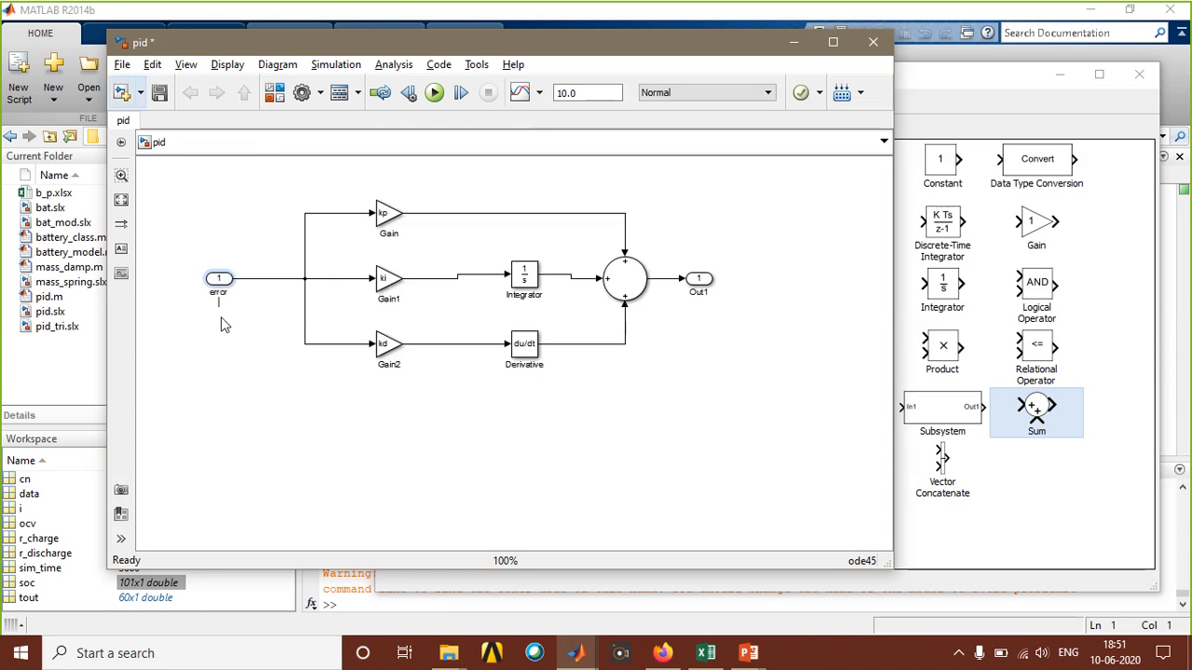
Rename the input port as error and move the Out1 port farther away from the Sum block.
left_click(221, 318)
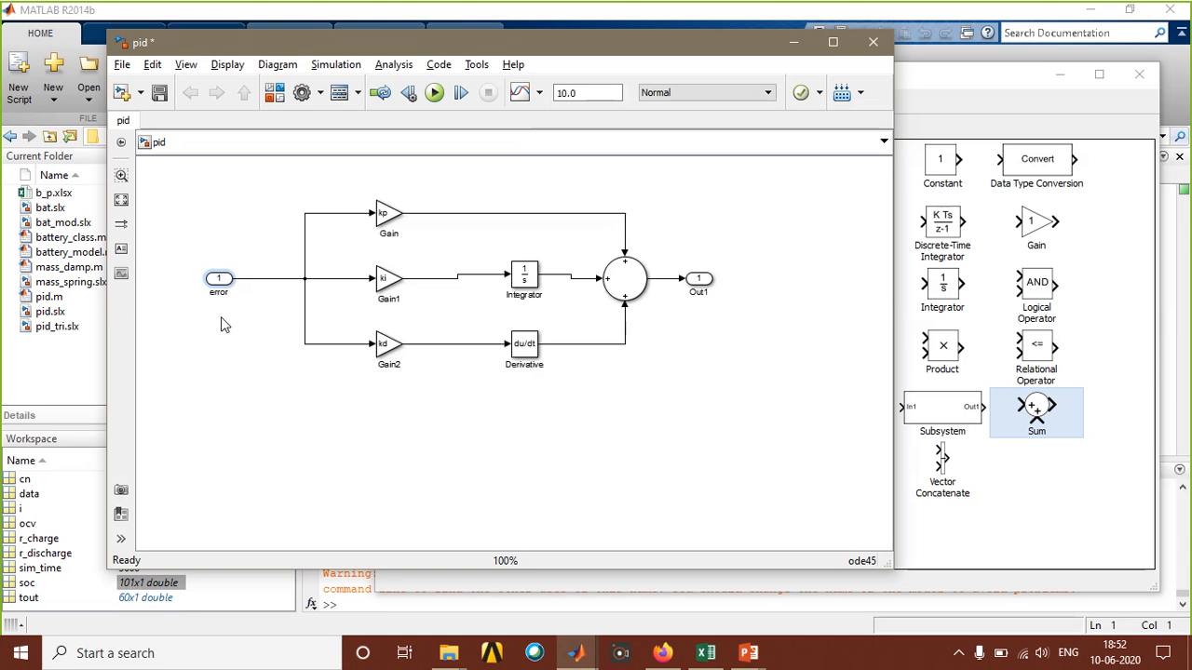
left_click(708, 283)
left_click_drag(708, 283, 756, 283)
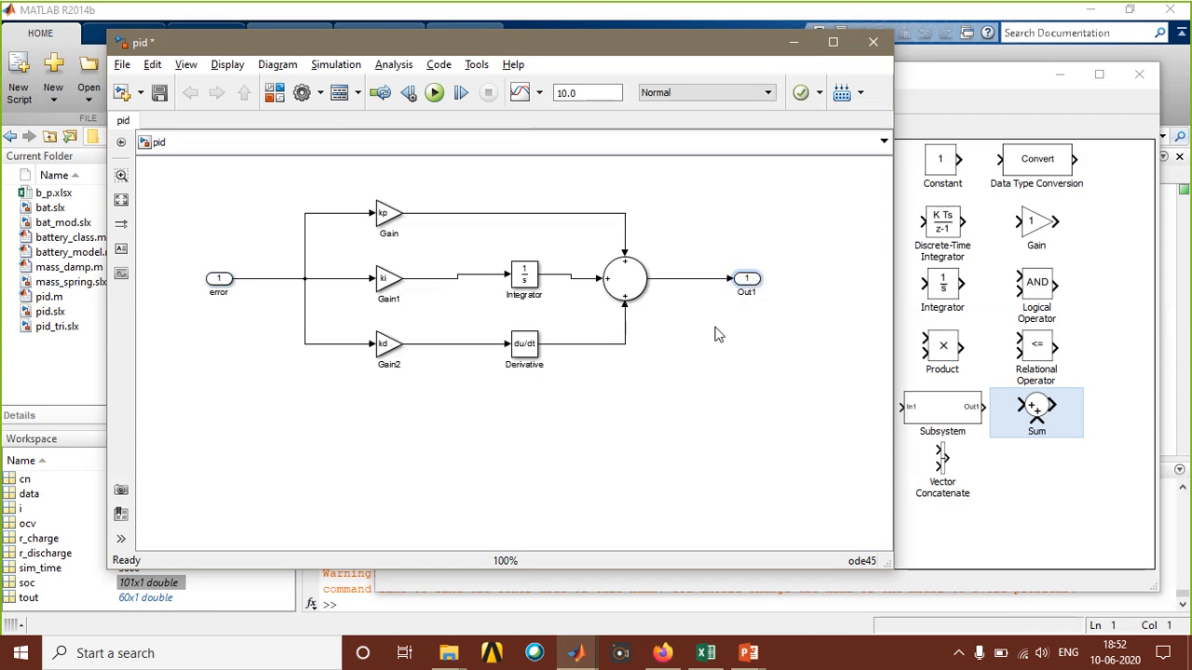
left_click(673, 423)
Create a subsystem from the three gains, the Integrator, the Derivative and the Sum block.
left_click(801, 21)
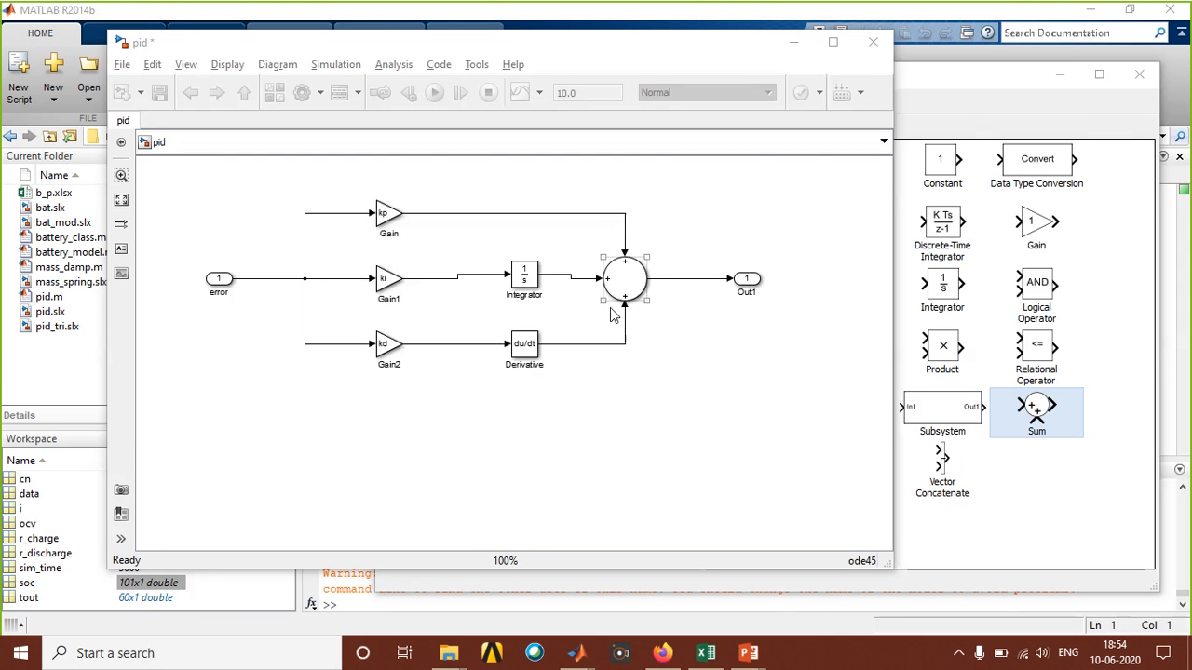
left_click(388, 273)
left_click(388, 261)
left_click_drag(259, 181, 683, 408)
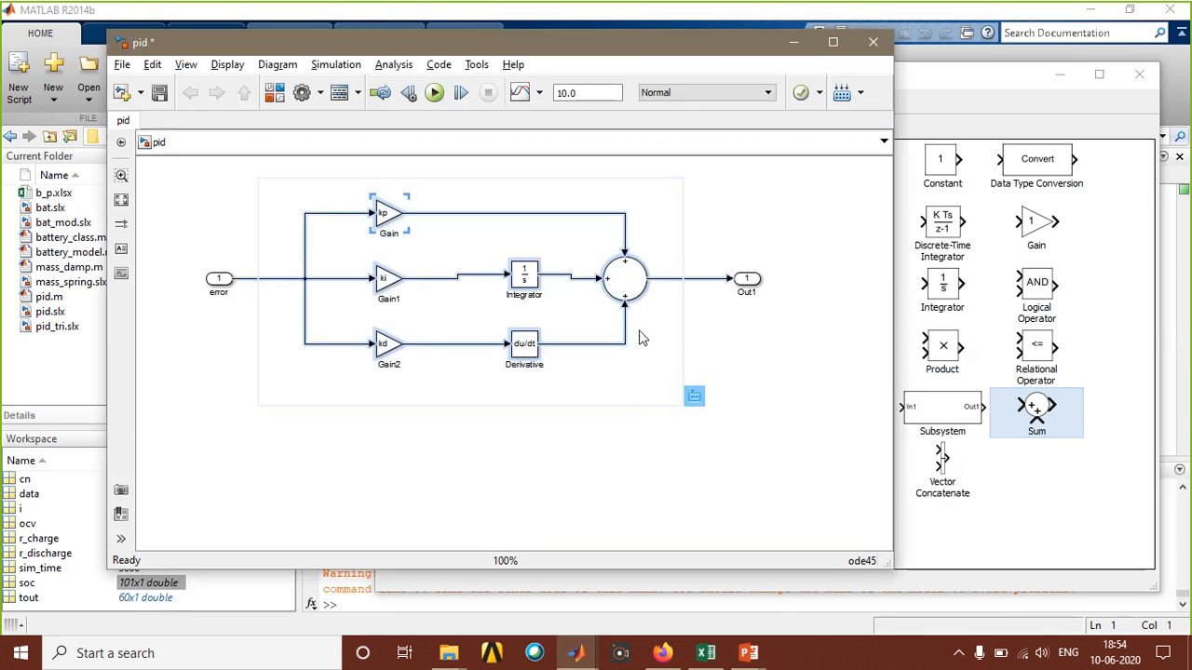
right_click(630, 279)
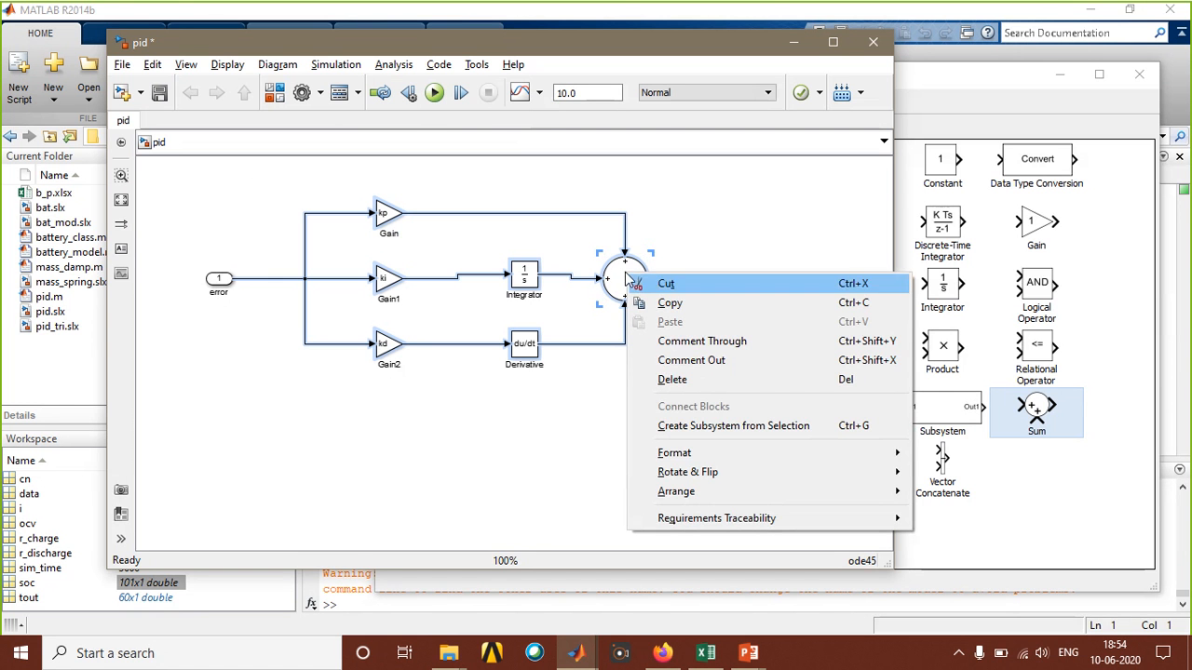
left_click(695, 427)
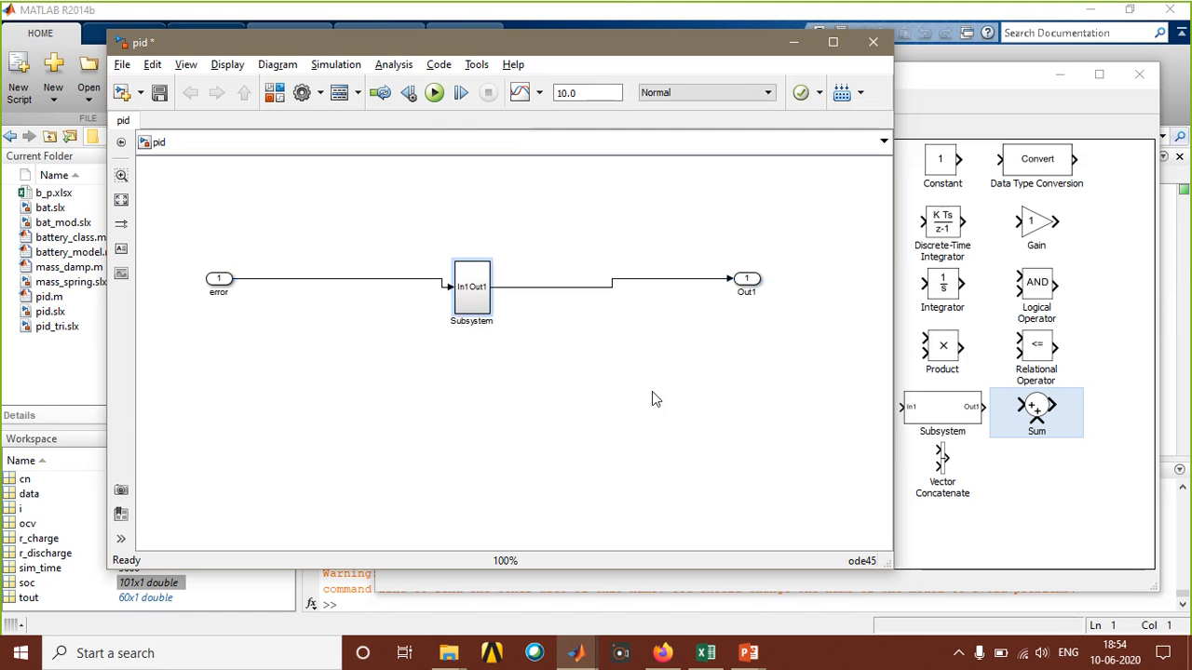
Widen the Subsystem block and align it with the error and Out1 ports so the signal lines run straight.
left_click(483, 300)
left_click_drag(491, 313, 565, 314)
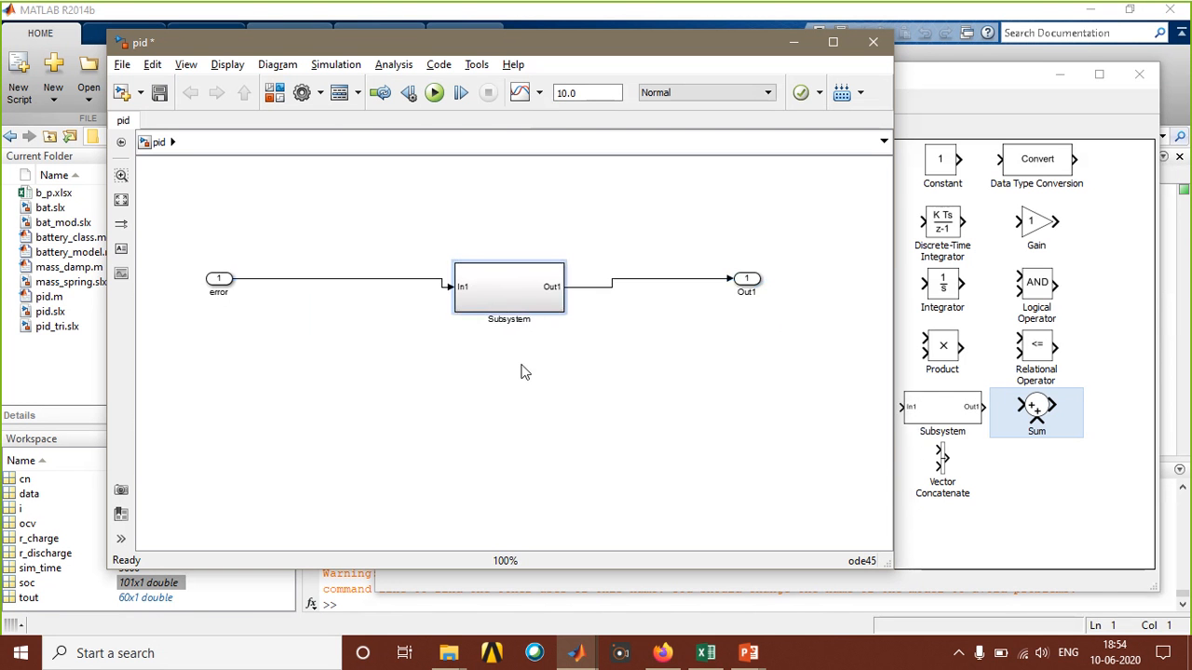
left_click_drag(505, 299, 511, 292)
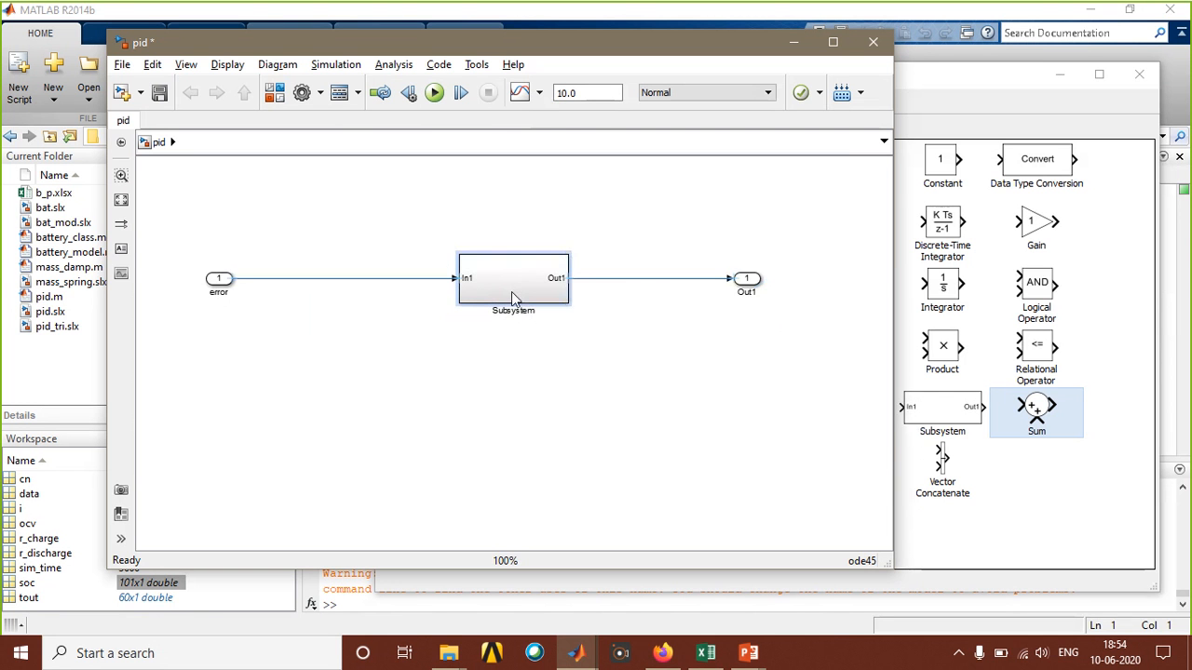
left_click(533, 371)
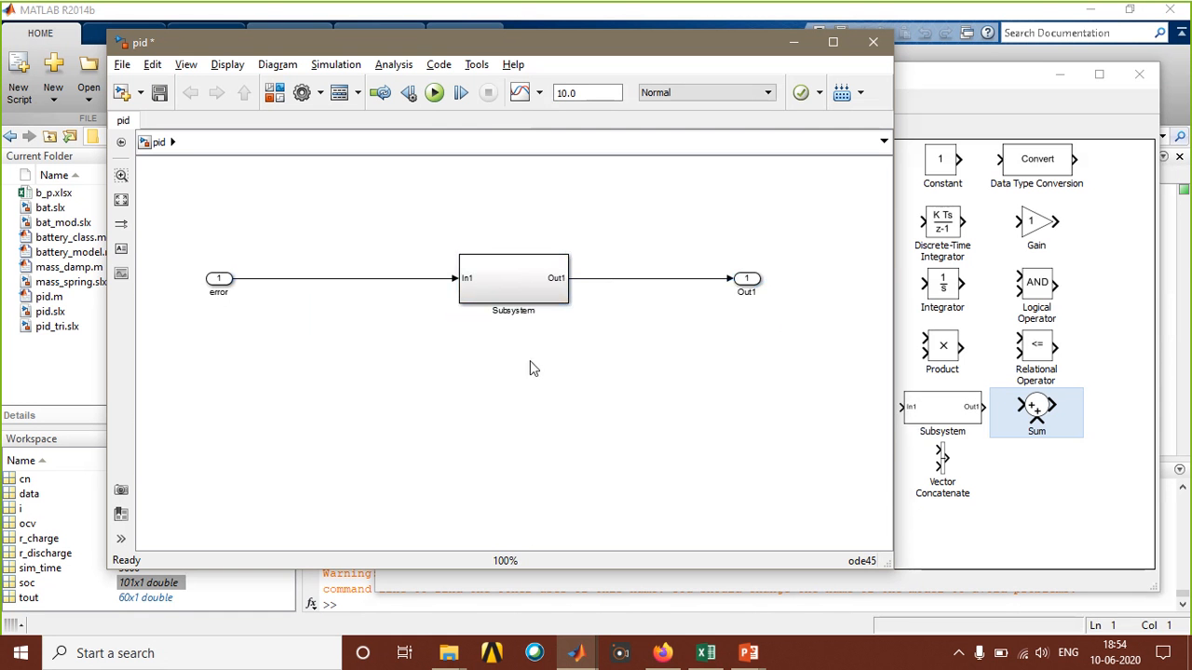
Create another subsystem from the widened Subsystem block between the error and Out1 ports.
left_click(514, 289)
left_click(514, 289)
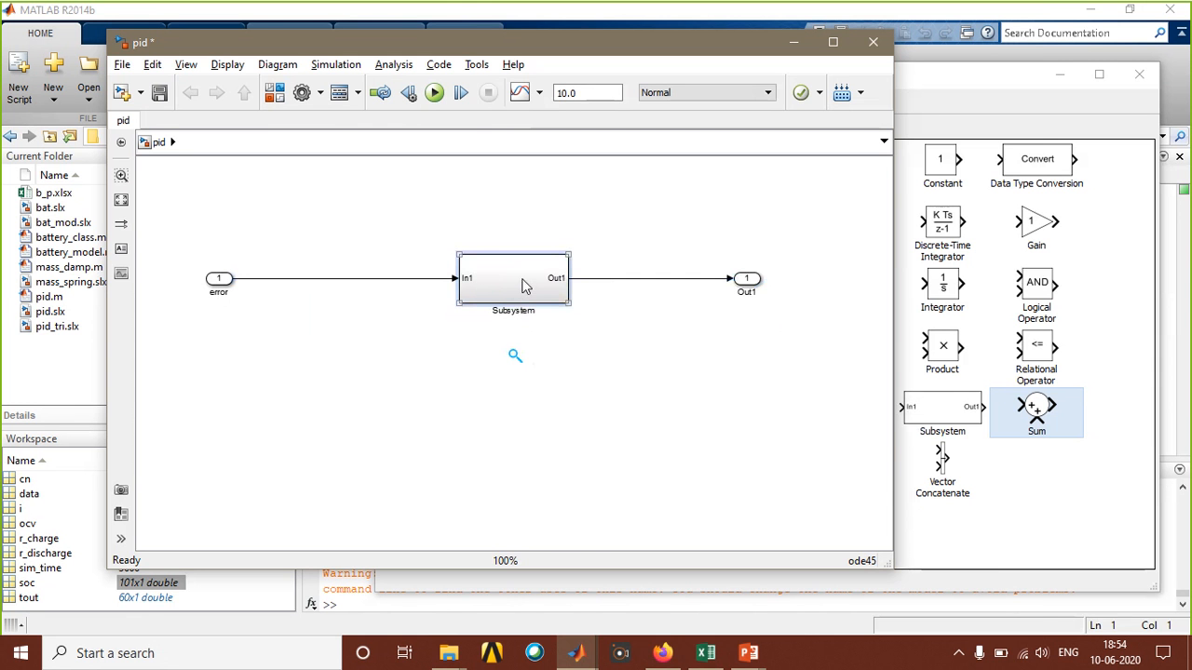
right_click(522, 287)
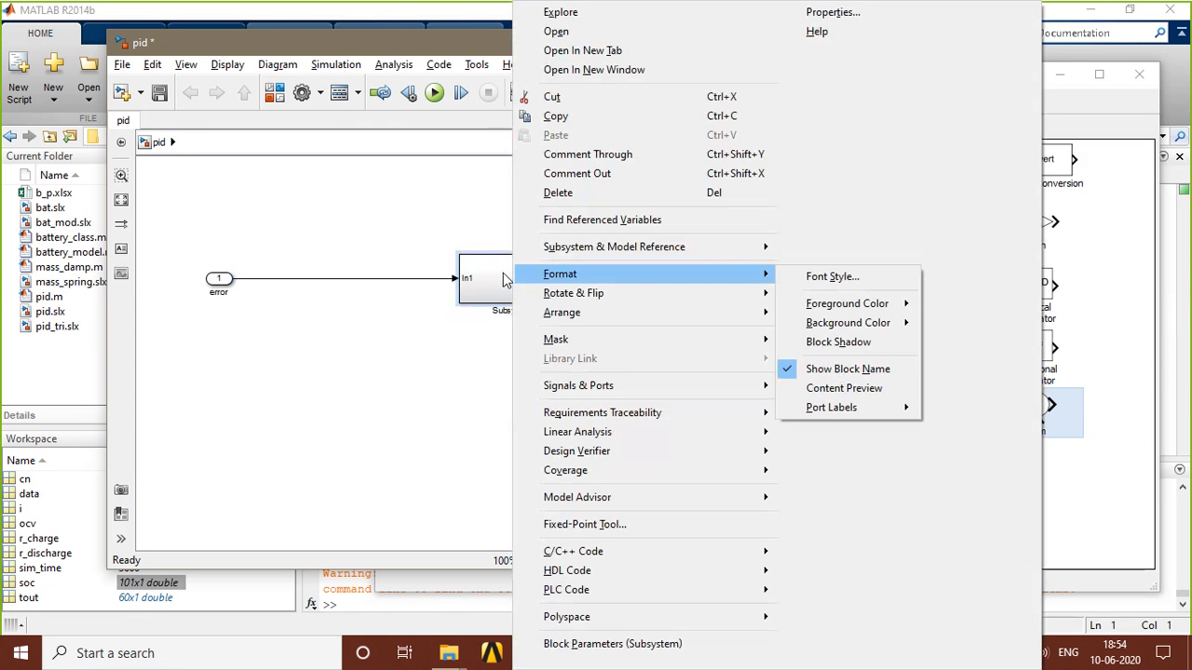
mouse_move(707, 253)
left_click(806, 250)
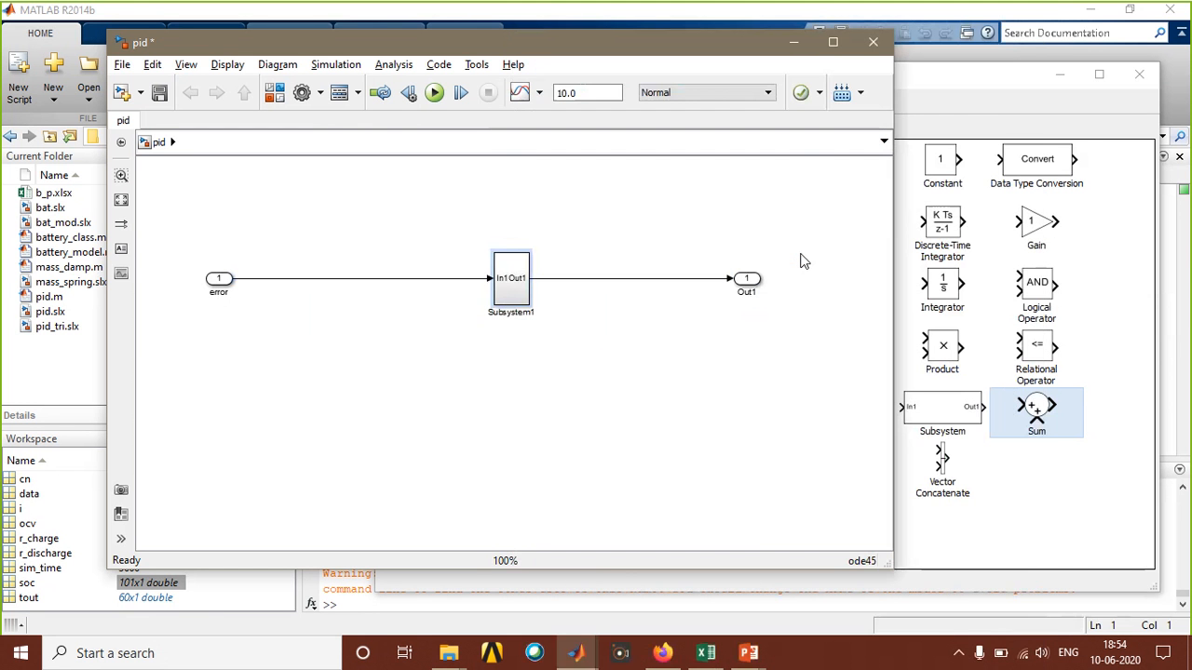
Expand the outer Subsystem1 block and the Subsystem block inside it back into their individual blocks.
left_click(512, 307)
right_click(513, 303)
mouse_move(639, 254)
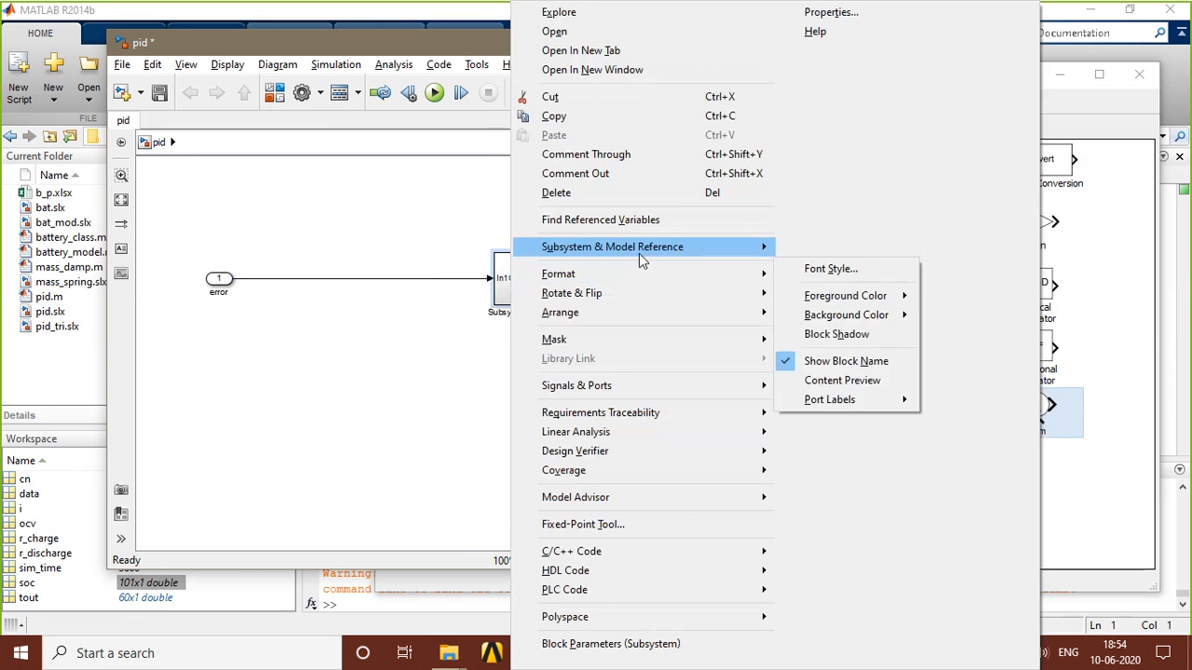
left_click(836, 269)
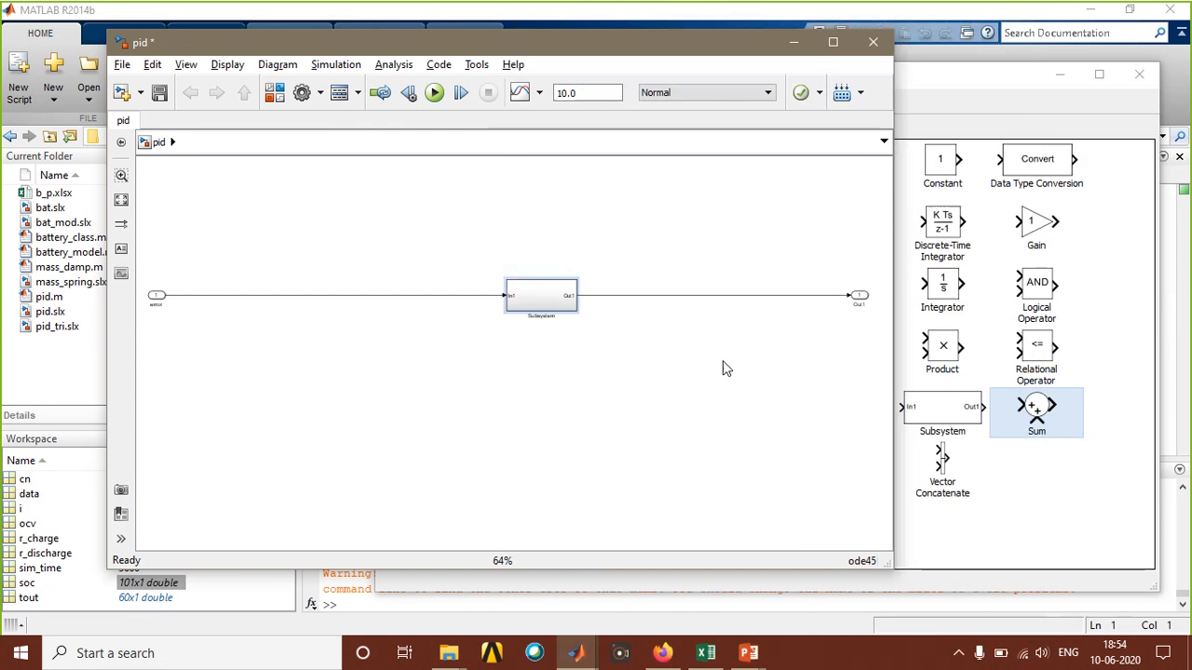
right_click(543, 296)
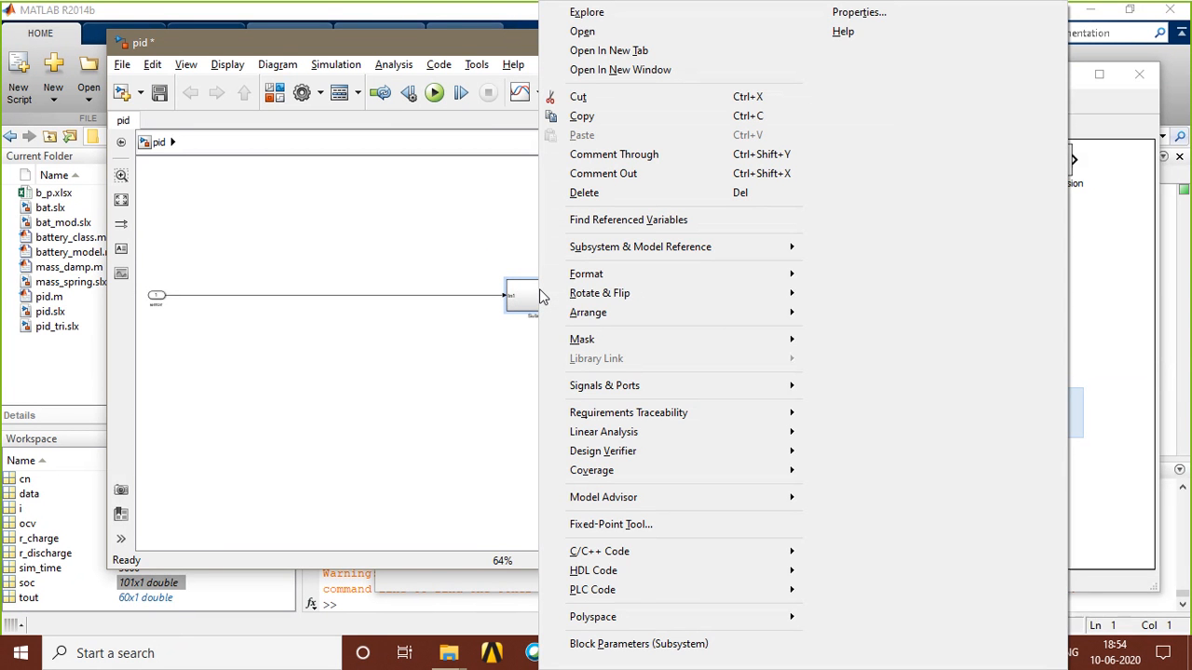
mouse_move(652, 247)
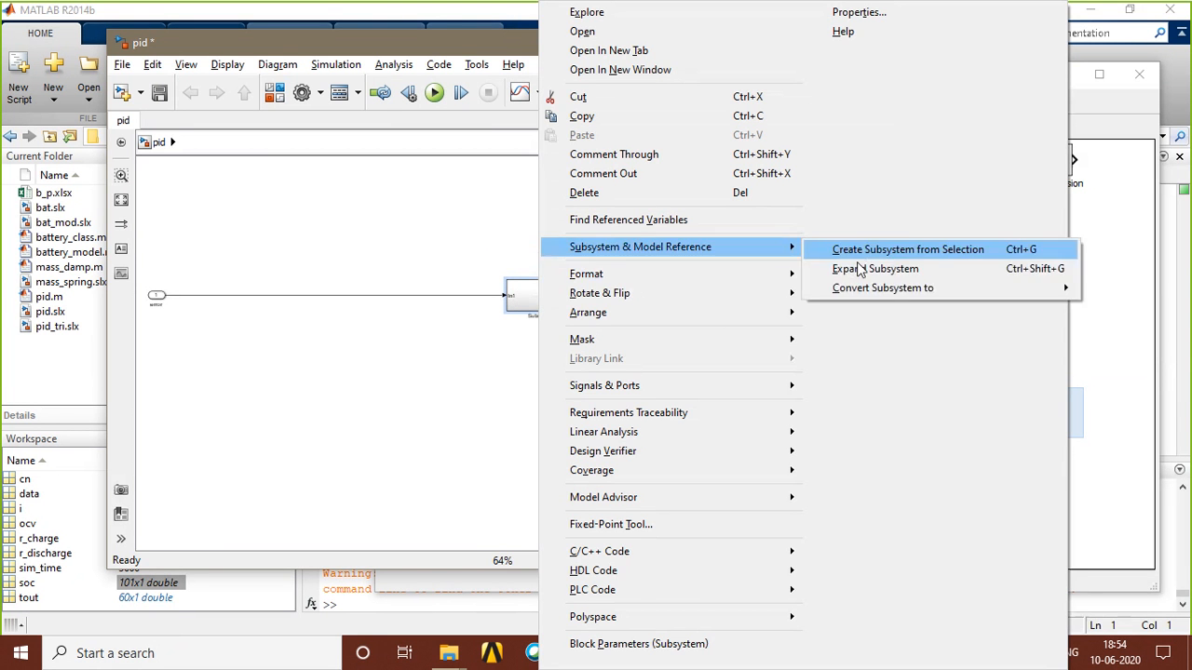
left_click(861, 270)
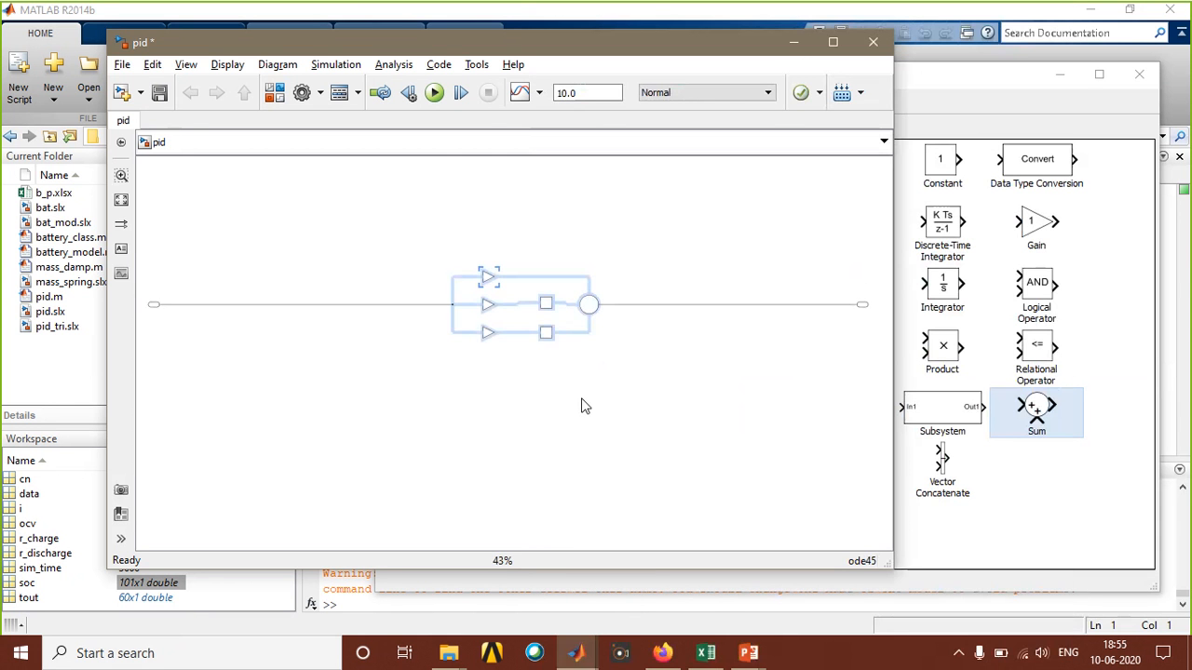
Delete the branched signal line from the error port to the gains and move the port toward the gain blocks.
scroll(570, 406, "down", 3)
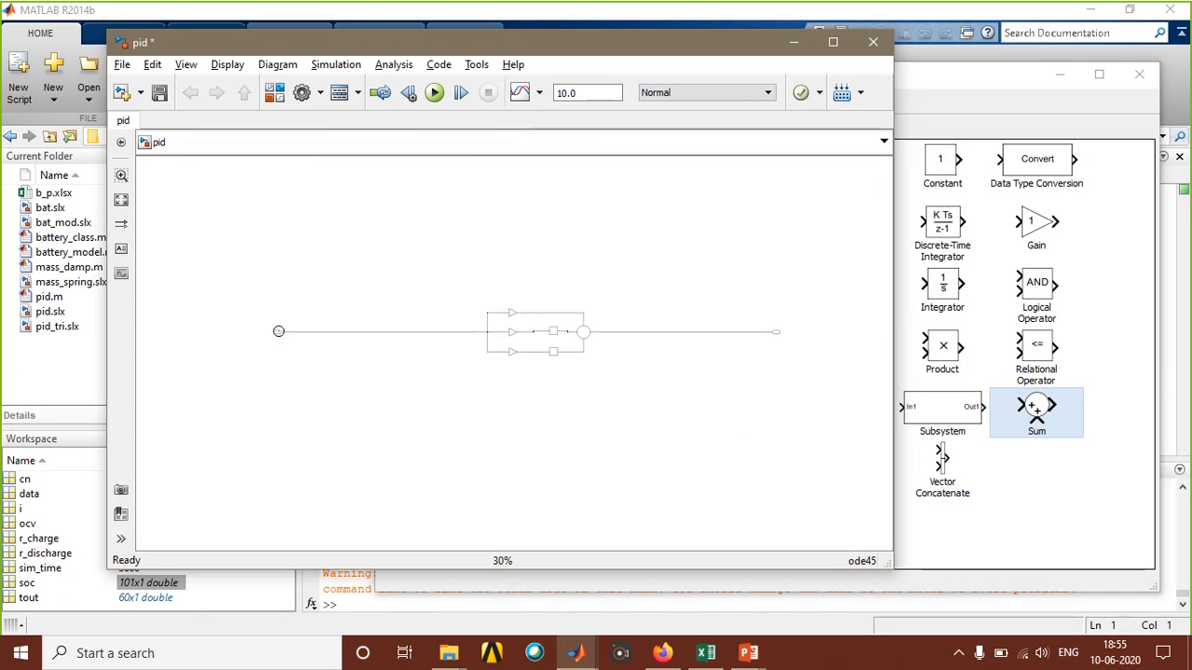
left_click(279, 332)
scroll(278, 332, "down", 4)
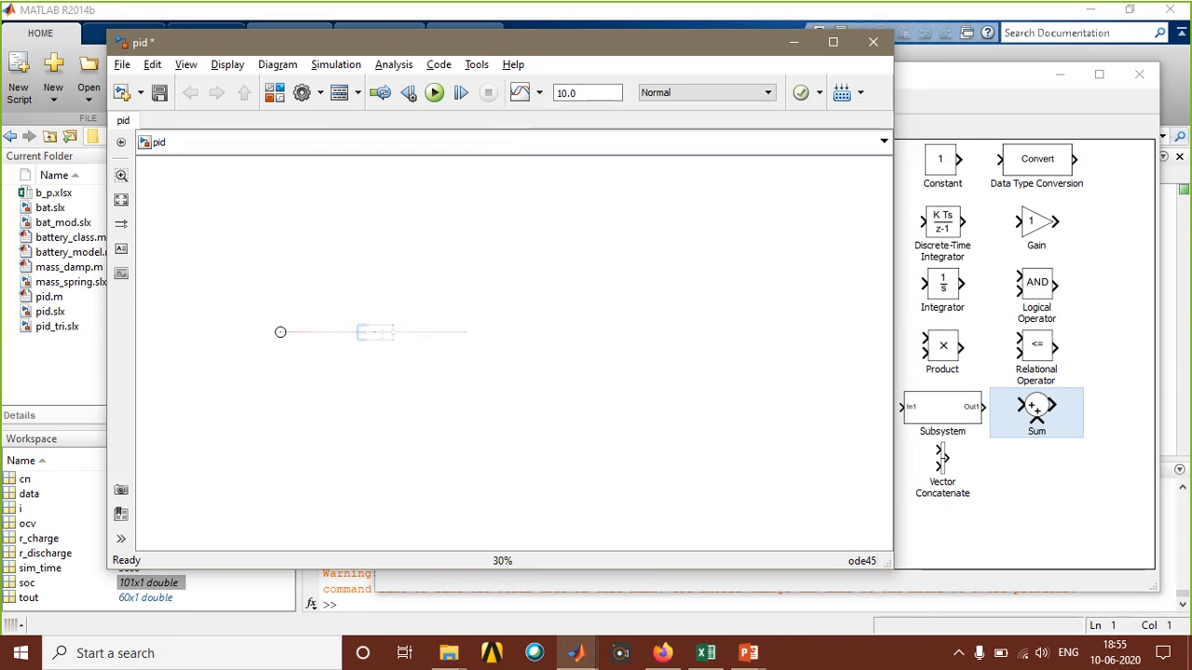
scroll(282, 331, "up", 10)
left_click(230, 364)
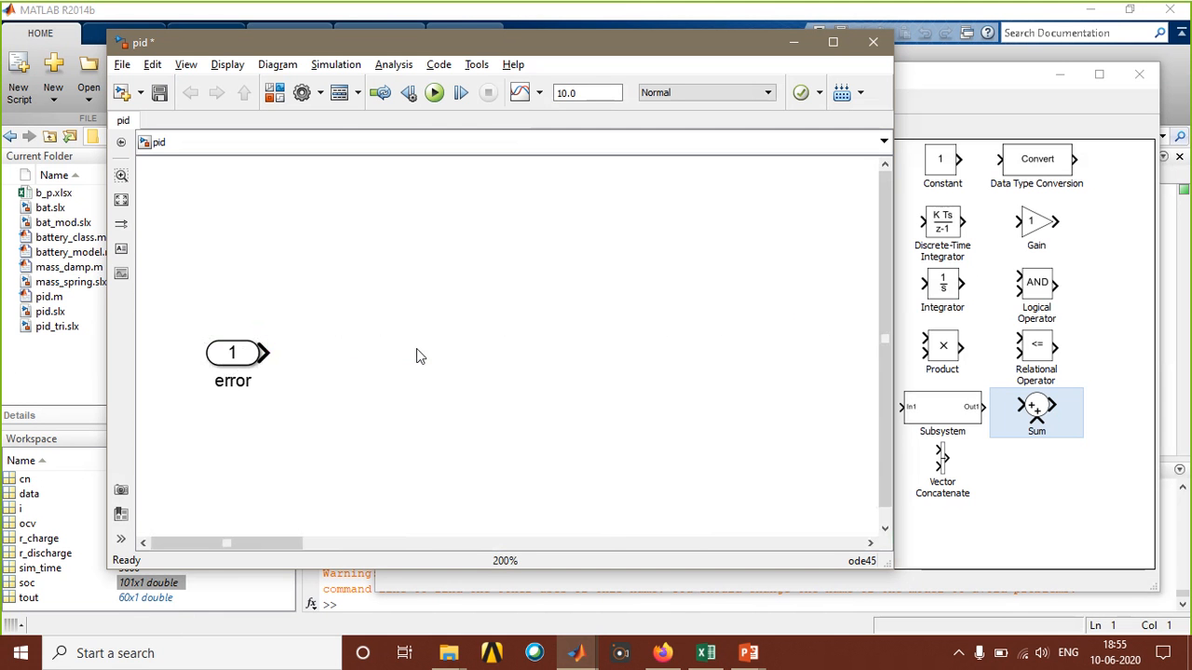
left_click_drag(262, 356, 657, 370)
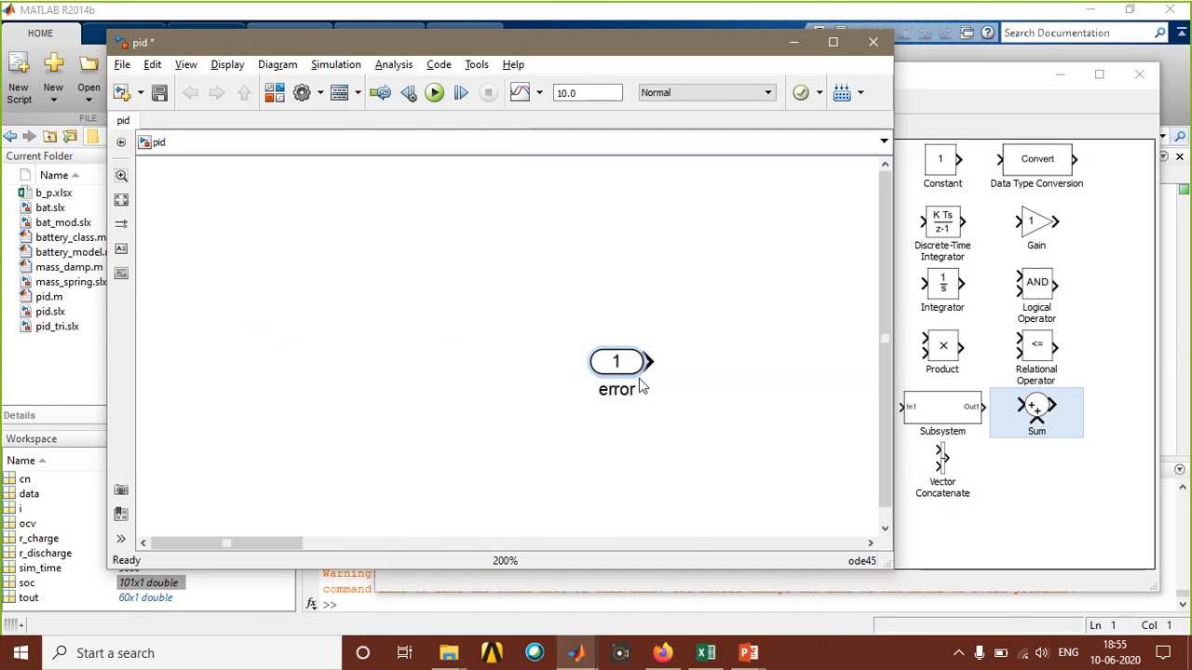
Move the error port nearer to the three gains, level with the ki gain.
scroll(716, 358, "down", 4)
scroll(717, 358, "up", 1)
scroll(716, 358, "down", 4)
left_click_drag(619, 543, 810, 543)
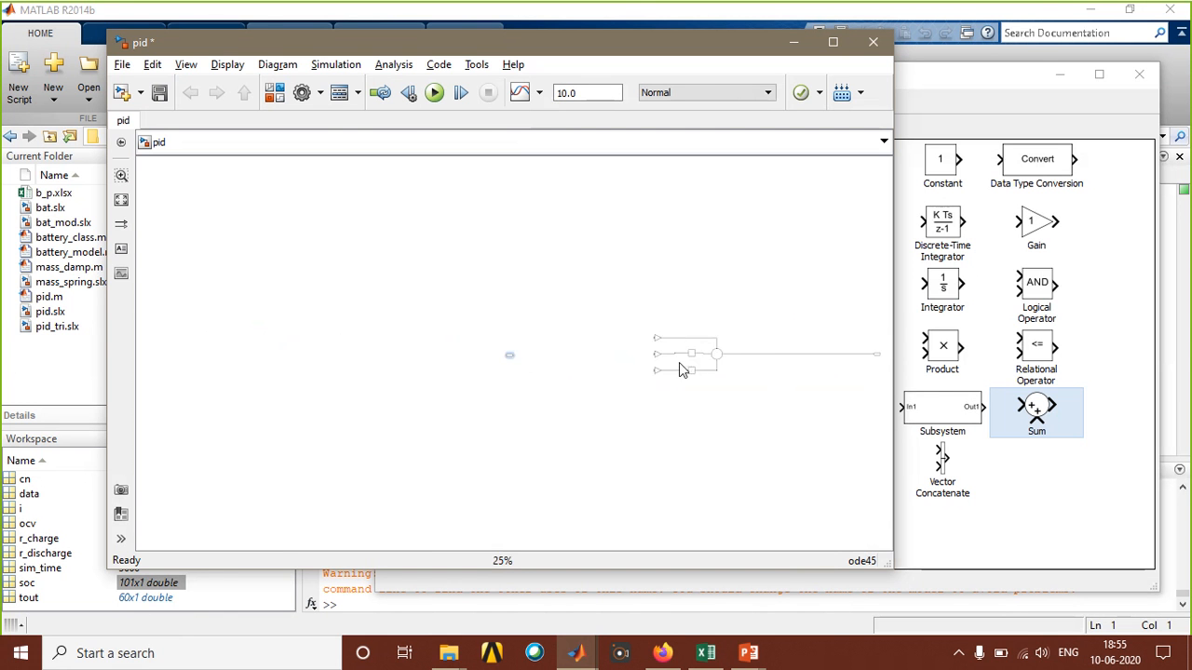
scroll(729, 356, "down", 2)
scroll(729, 355, "up", 3)
scroll(731, 361, "up", 4)
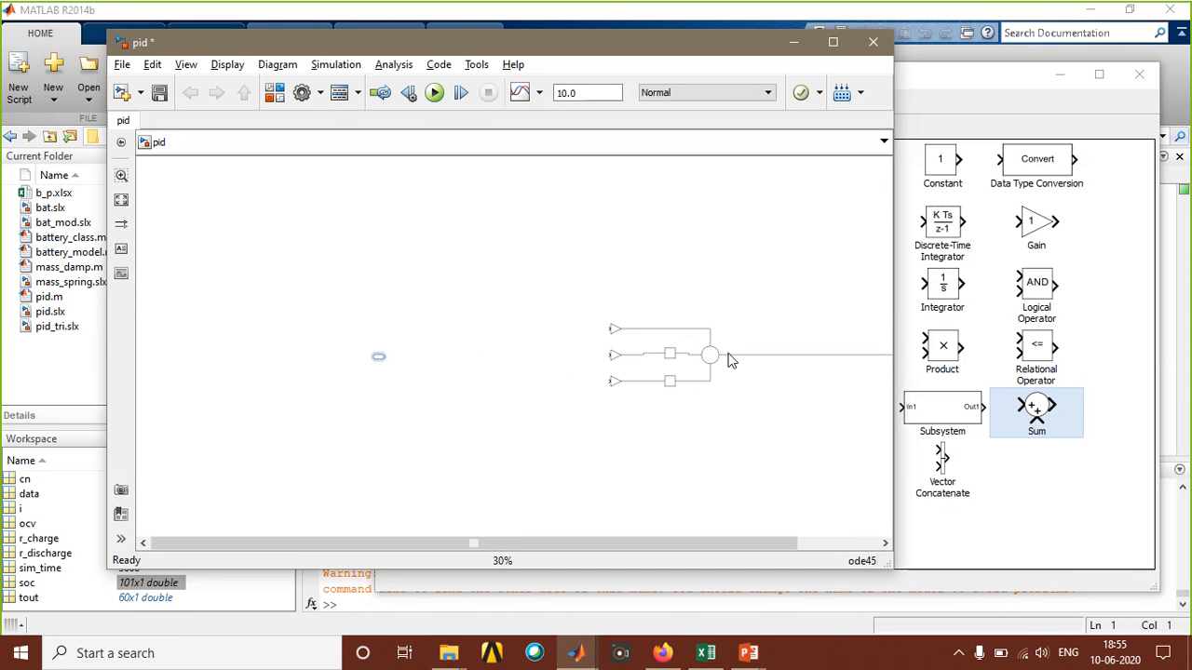
left_click_drag(205, 362, 451, 361)
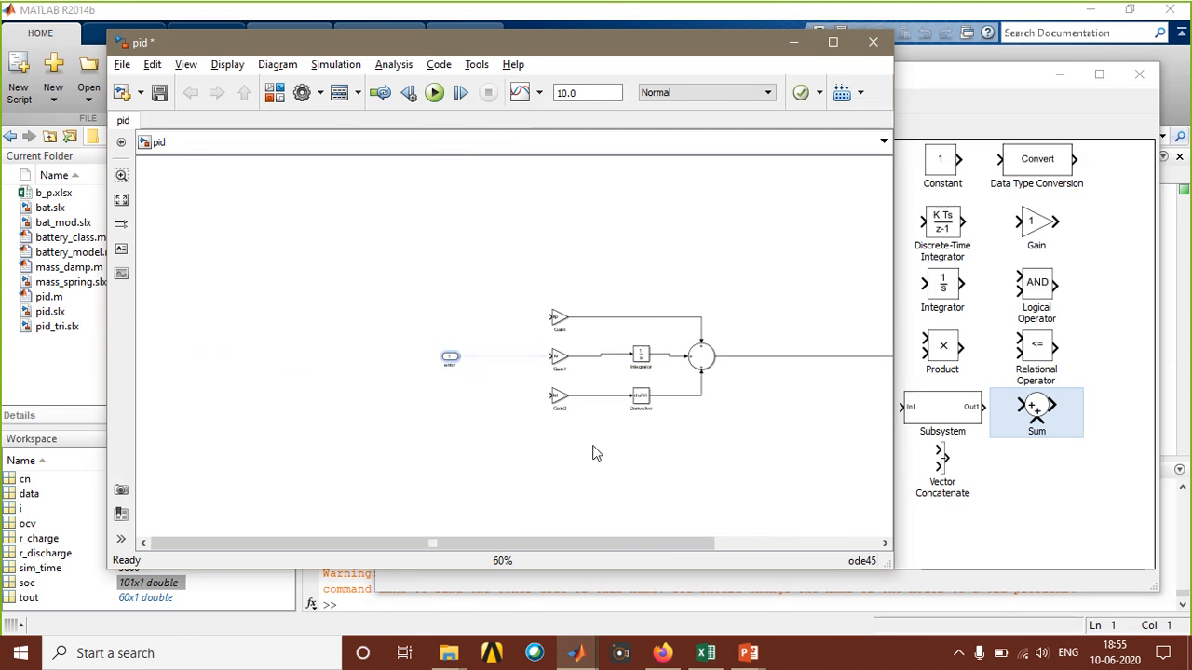
Move the Out1 port closer to the Sum block, keeping the output line straight.
left_click_drag(656, 549, 825, 519)
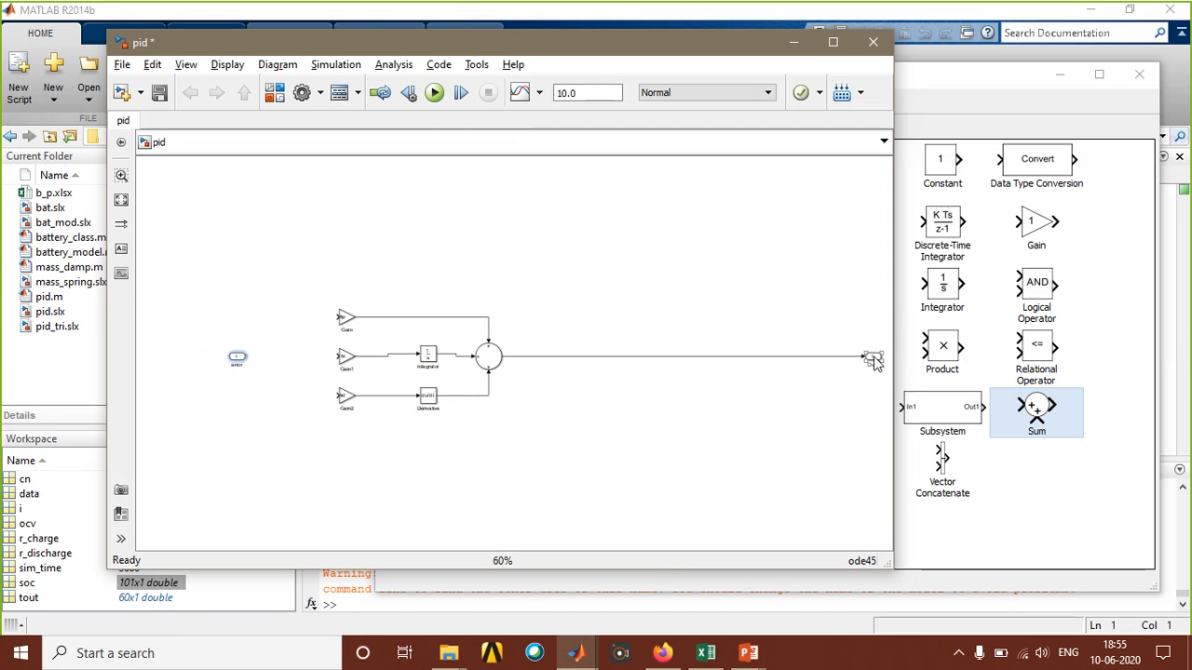
left_click_drag(871, 358, 564, 364)
scroll(406, 366, "up", 1)
scroll(406, 366, "up", 1)
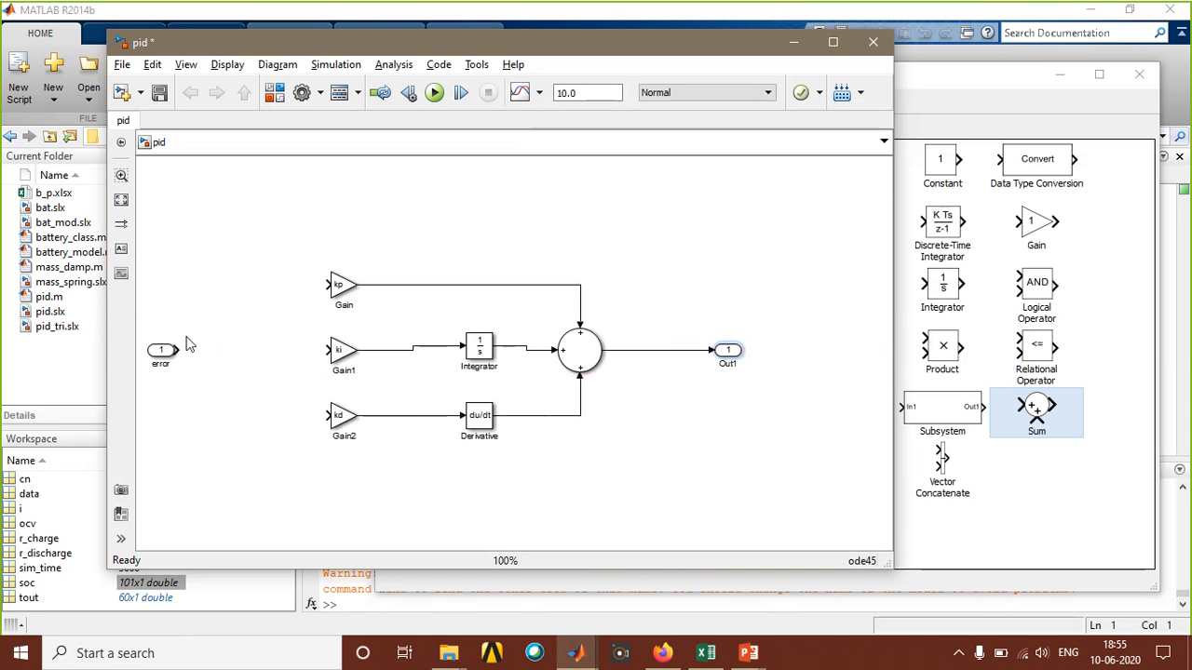
Connect the error port to the kp gain and branch the signal to the ki and kd gains.
left_click_drag(177, 350, 330, 285)
left_click_drag(329, 350, 253, 351)
mouse_move(328, 415)
left_mouse_down()
mouse_move(301, 412)
mouse_move(255, 360)
left_mouse_up()
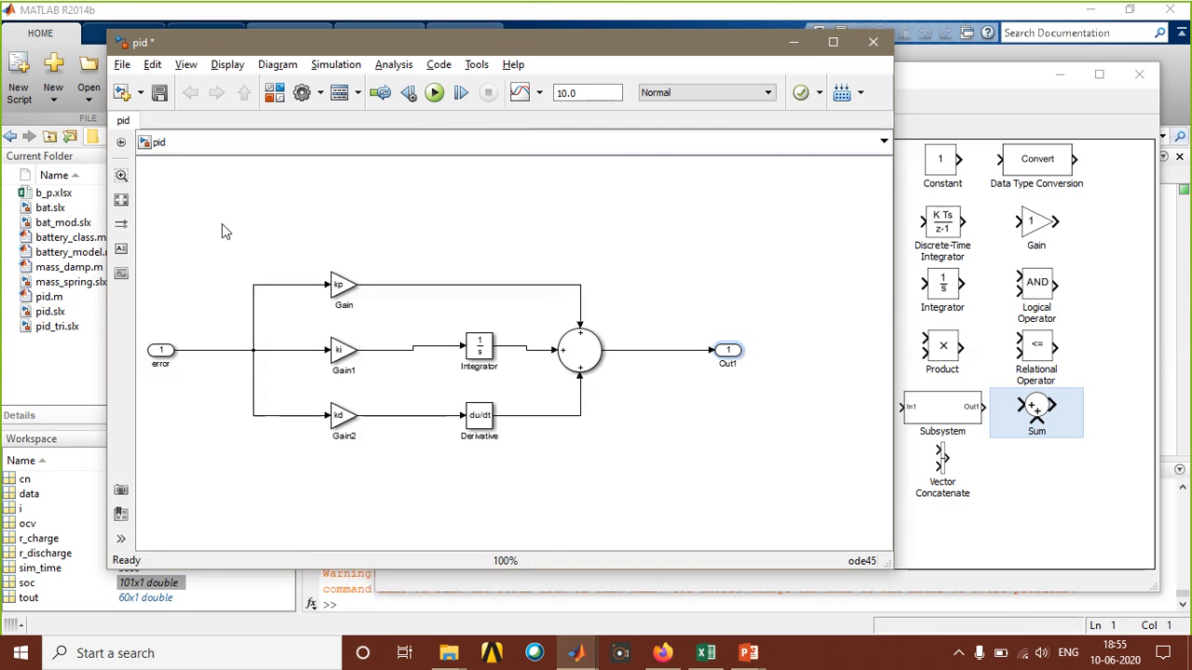
left_click_drag(222, 223, 632, 463)
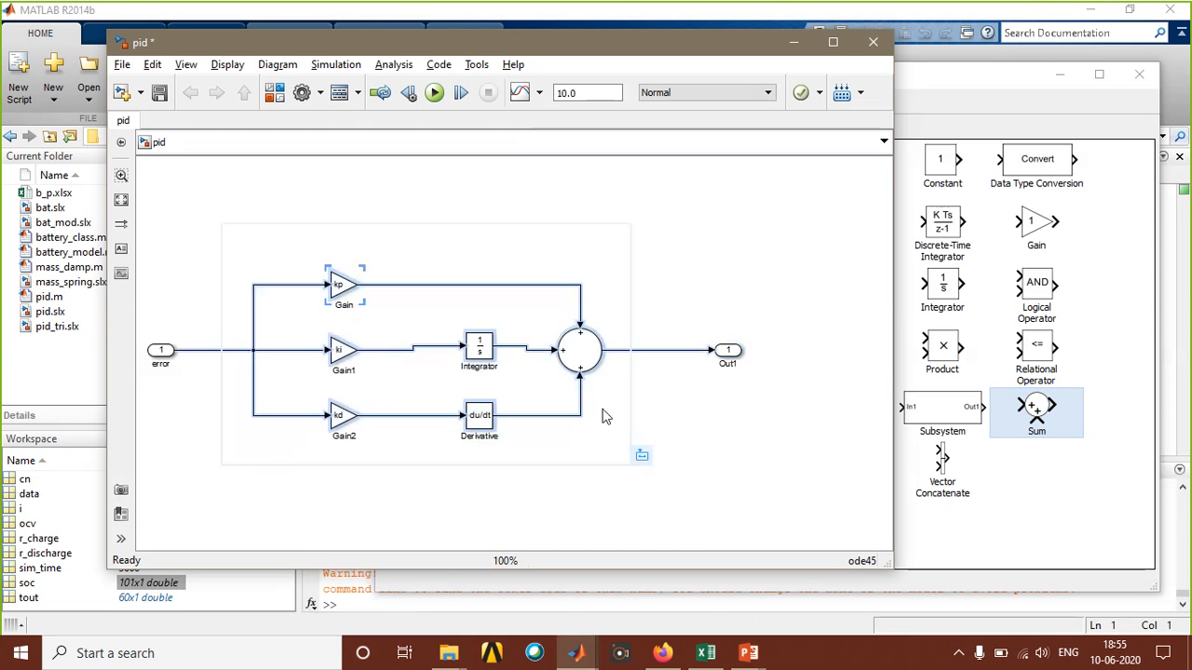
right_click(570, 353)
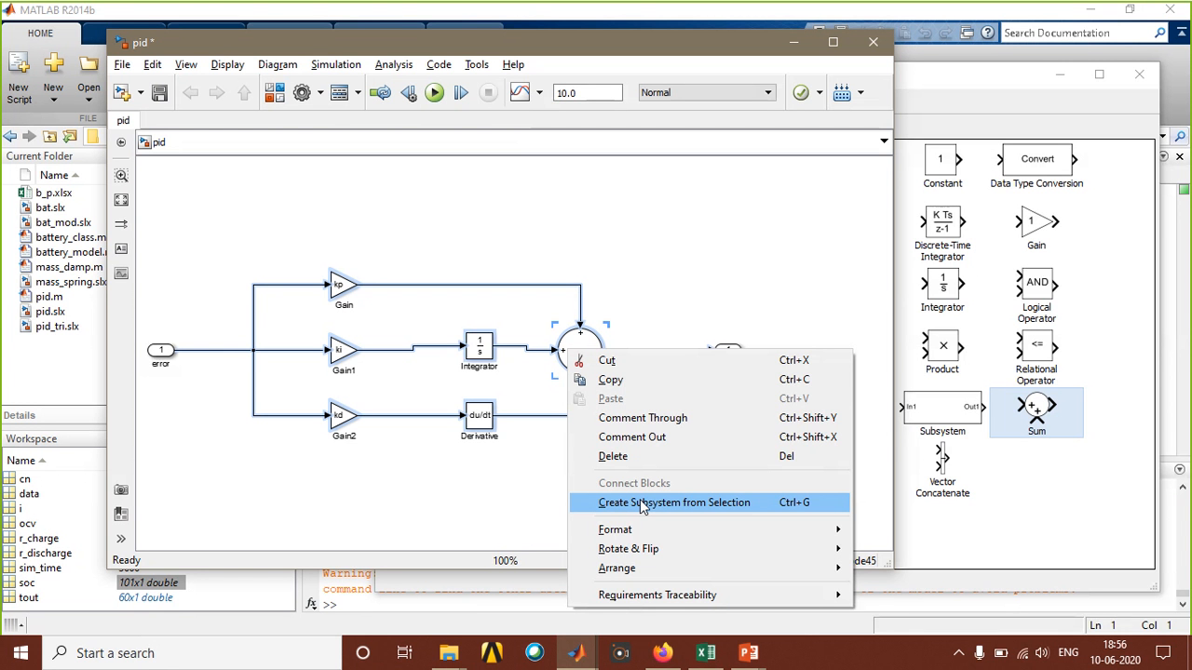
left_click(673, 40)
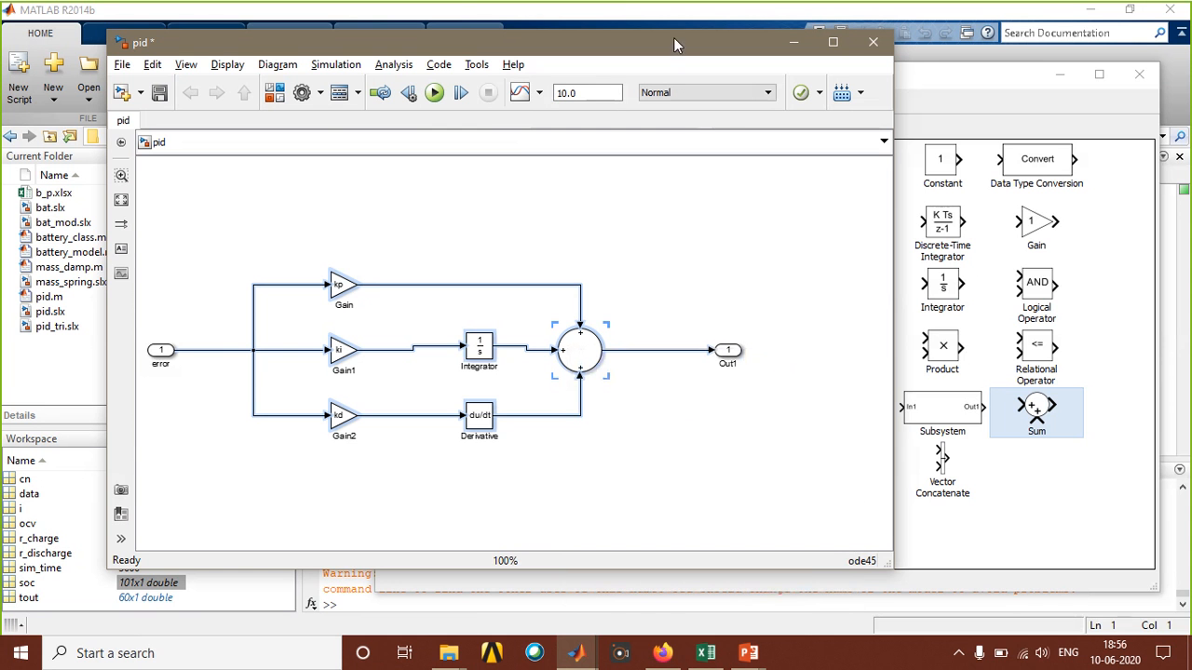
left_click(641, 409)
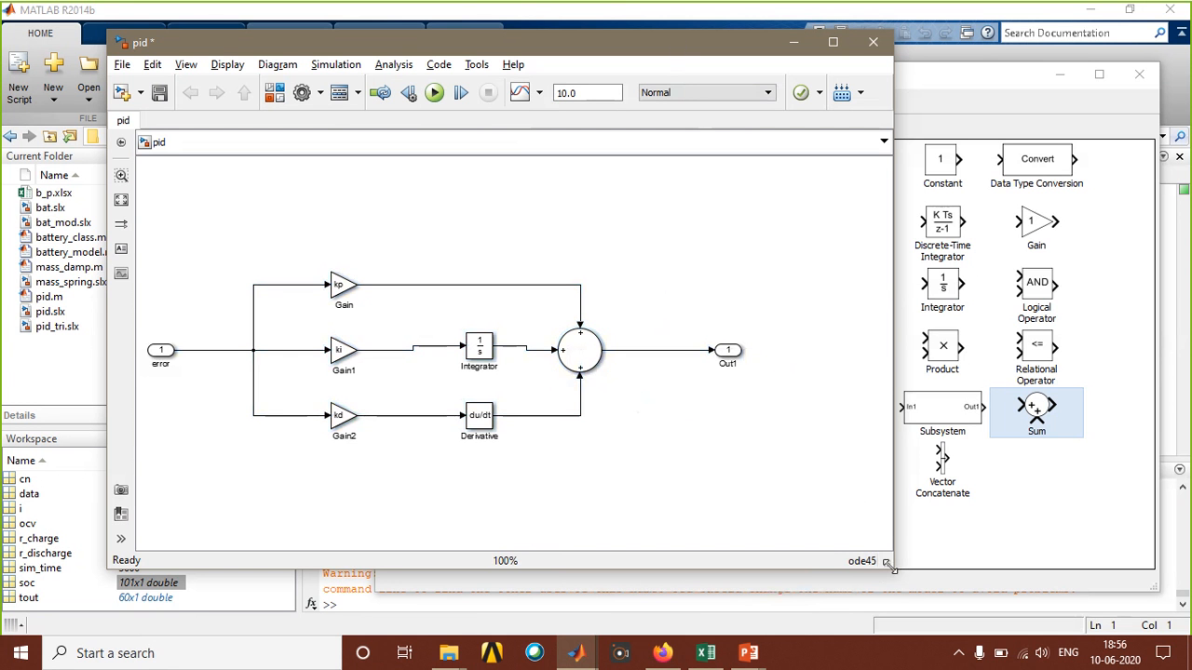
scroll(430, 457, "down", 4)
scroll(430, 457, "up", 1)
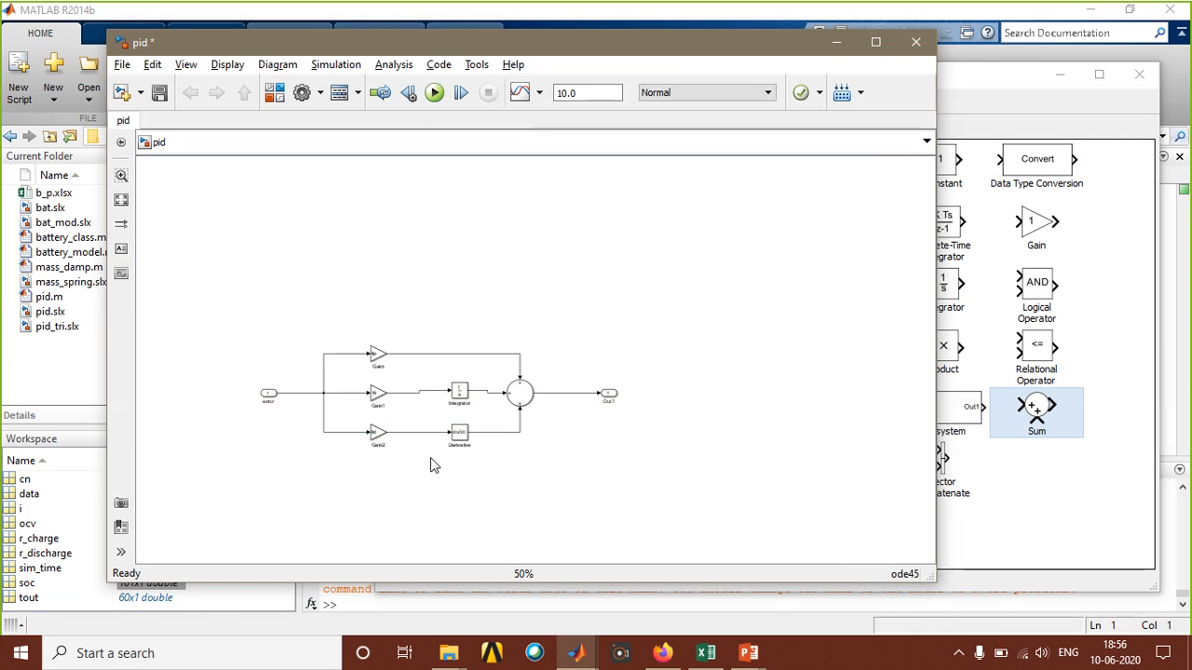
scroll(430, 458, "up", 3)
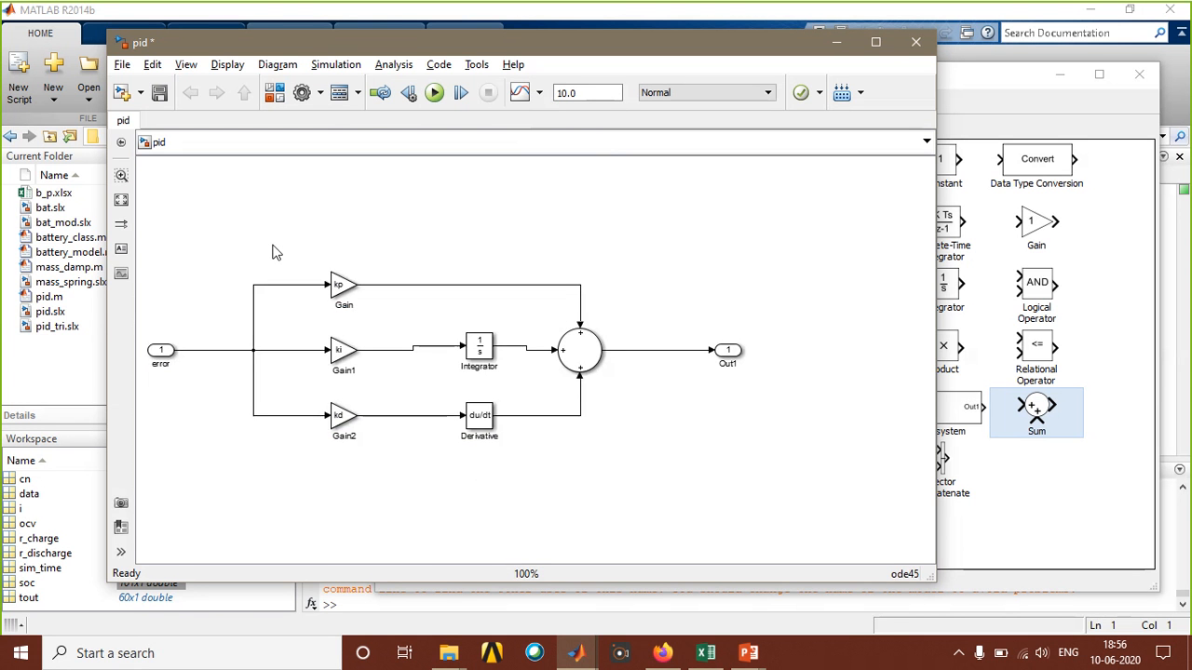
Create a new blank Simulink model.
left_click(122, 66)
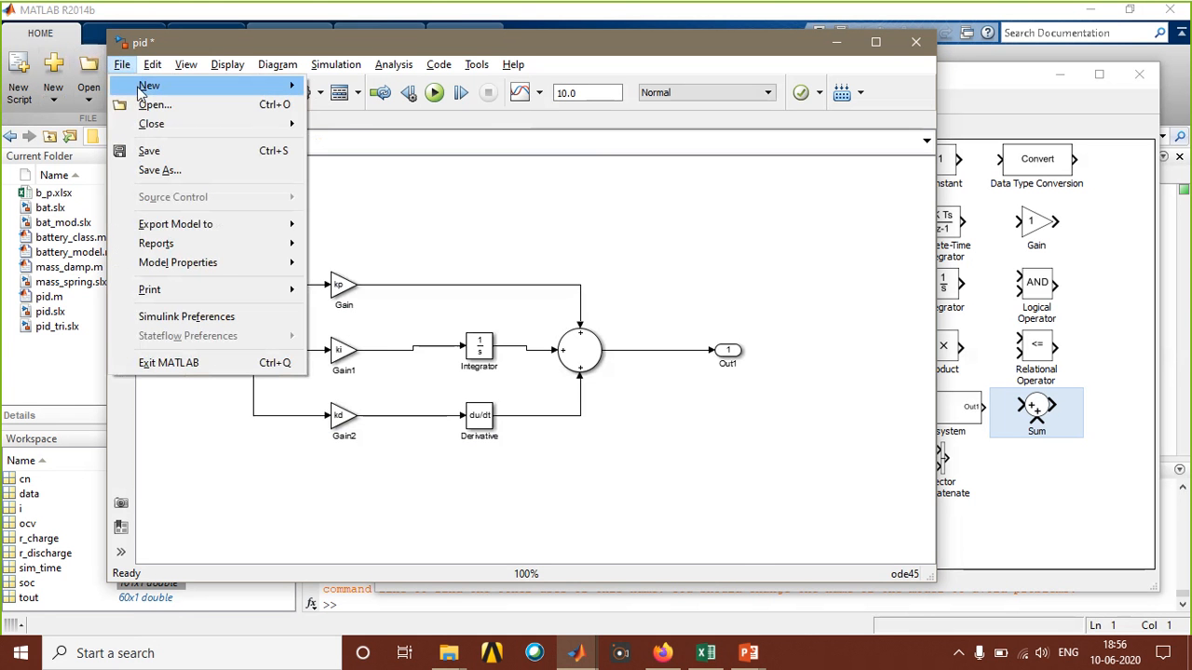
mouse_move(149, 86)
left_click(312, 87)
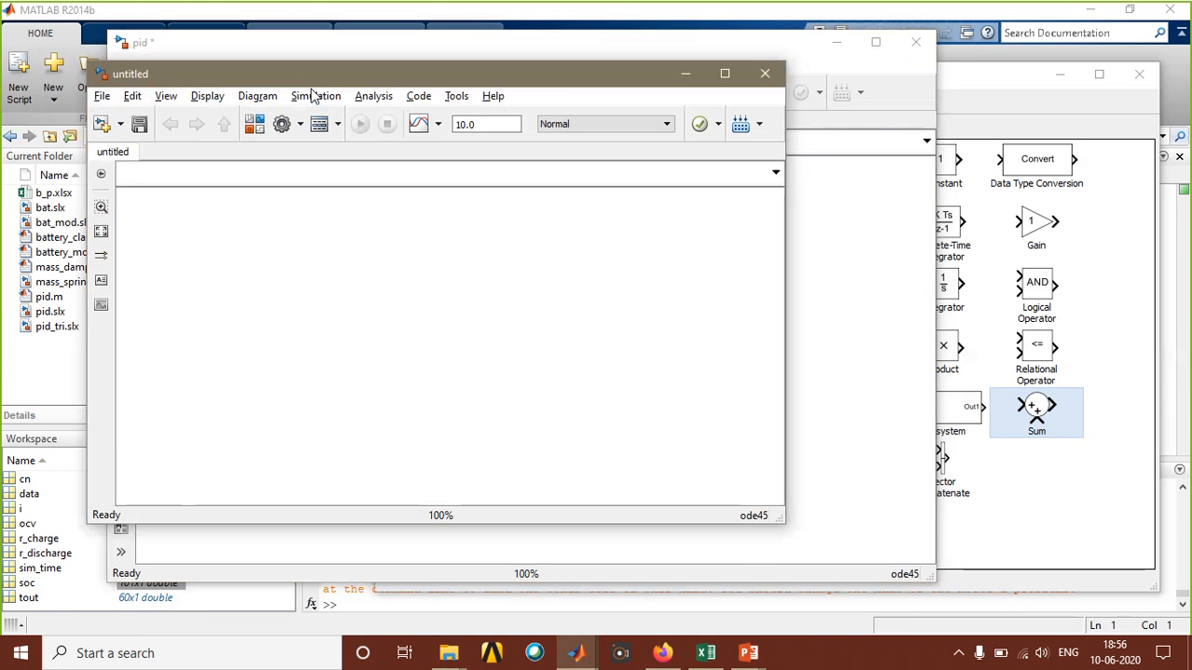
Save the new model as masspring in the day2 folder and enlarge its window.
left_click(104, 99)
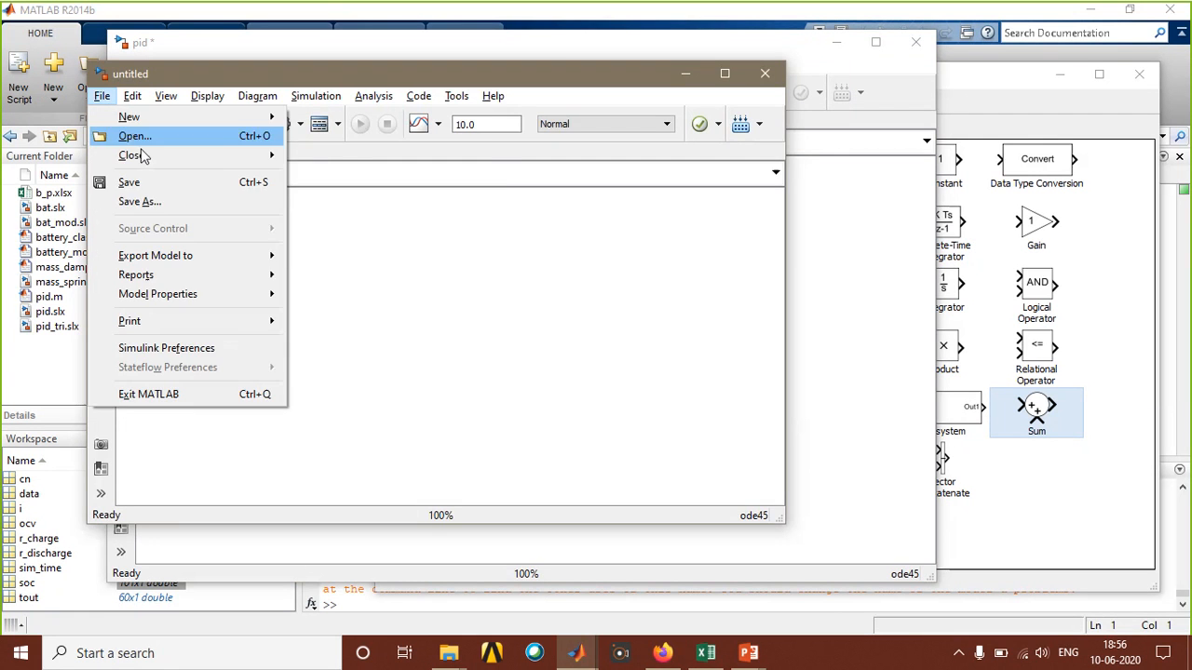
left_click(157, 199)
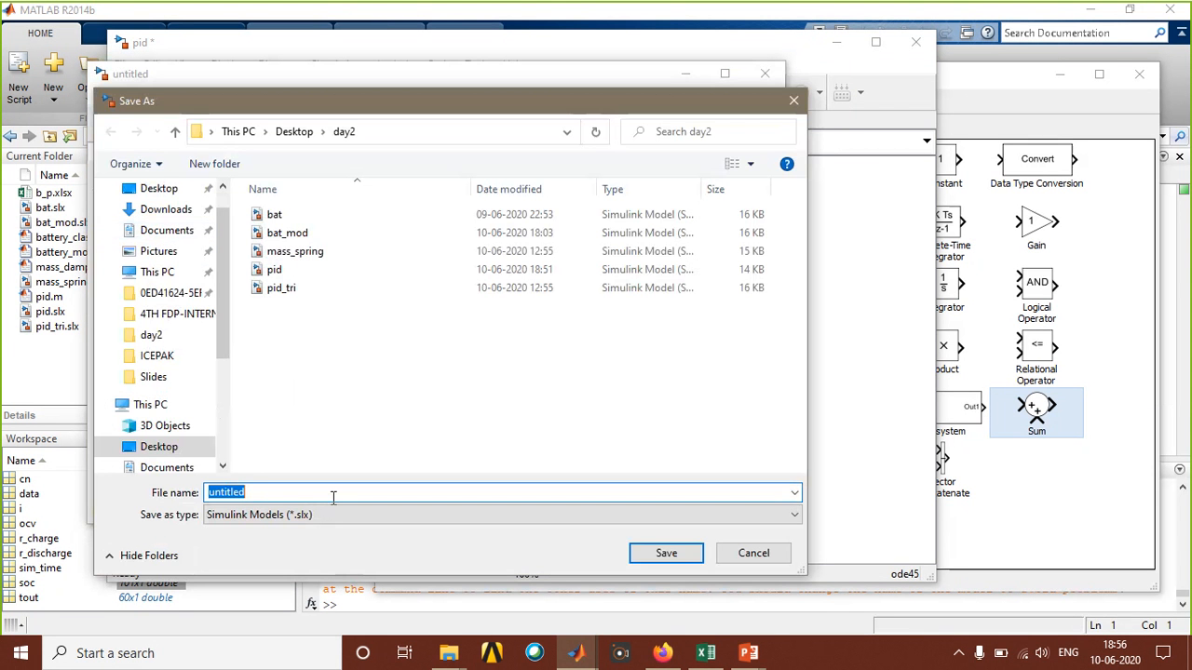
type("mas")
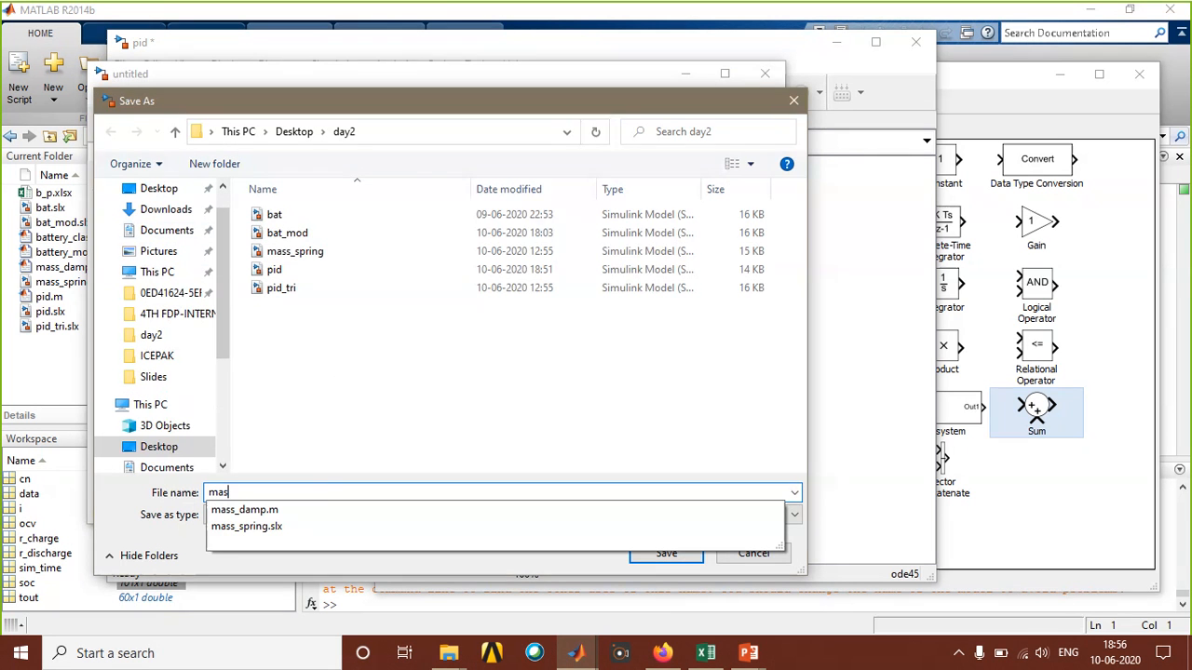
type("sspring")
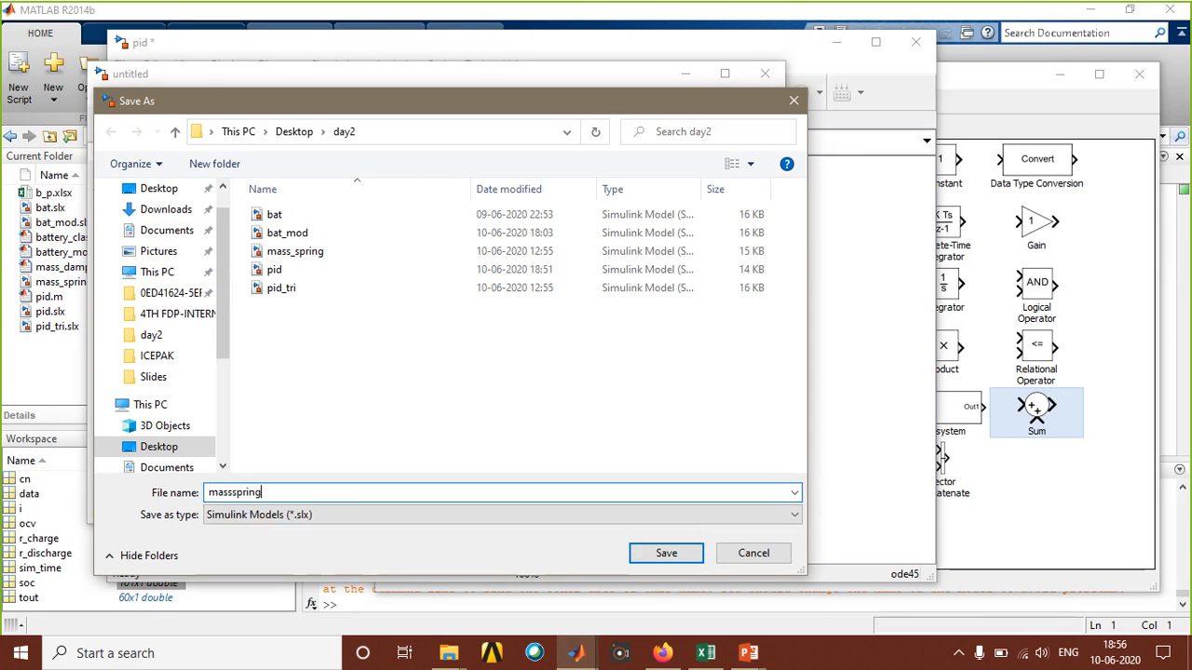
key("BackSpace")
key("BackSpace")
key("BackSpace")
key("BackSpace")
key("BackSpace")
key("BackSpace")
key("BackSpace")
type("spr")
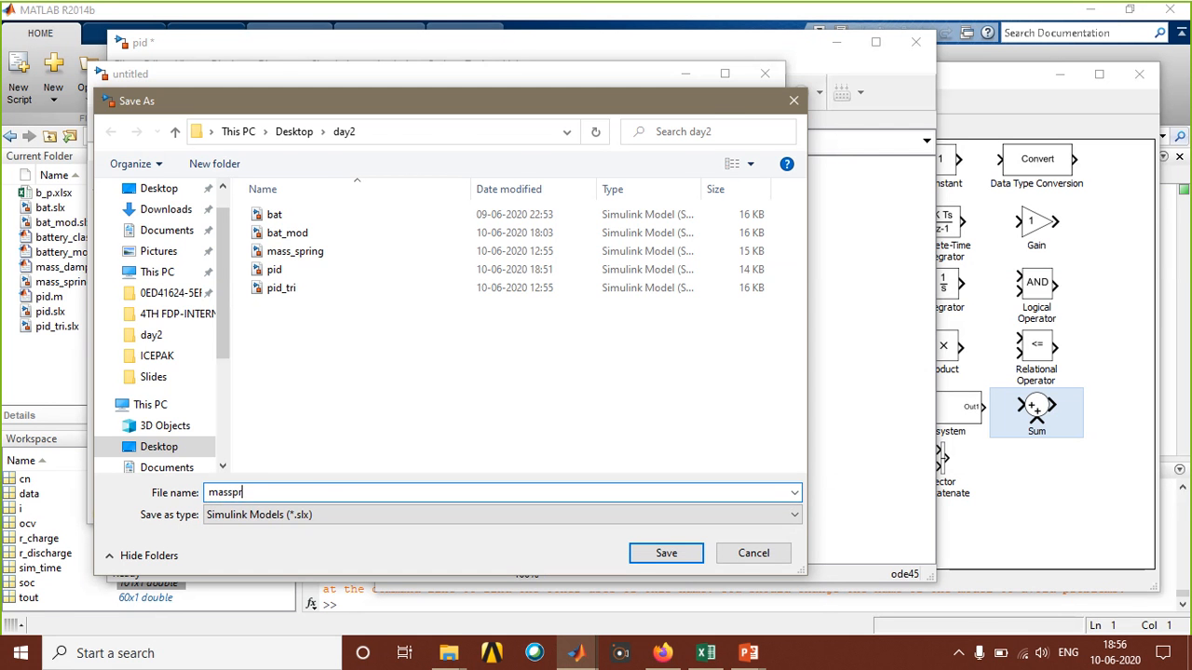
type("ing")
key("Return")
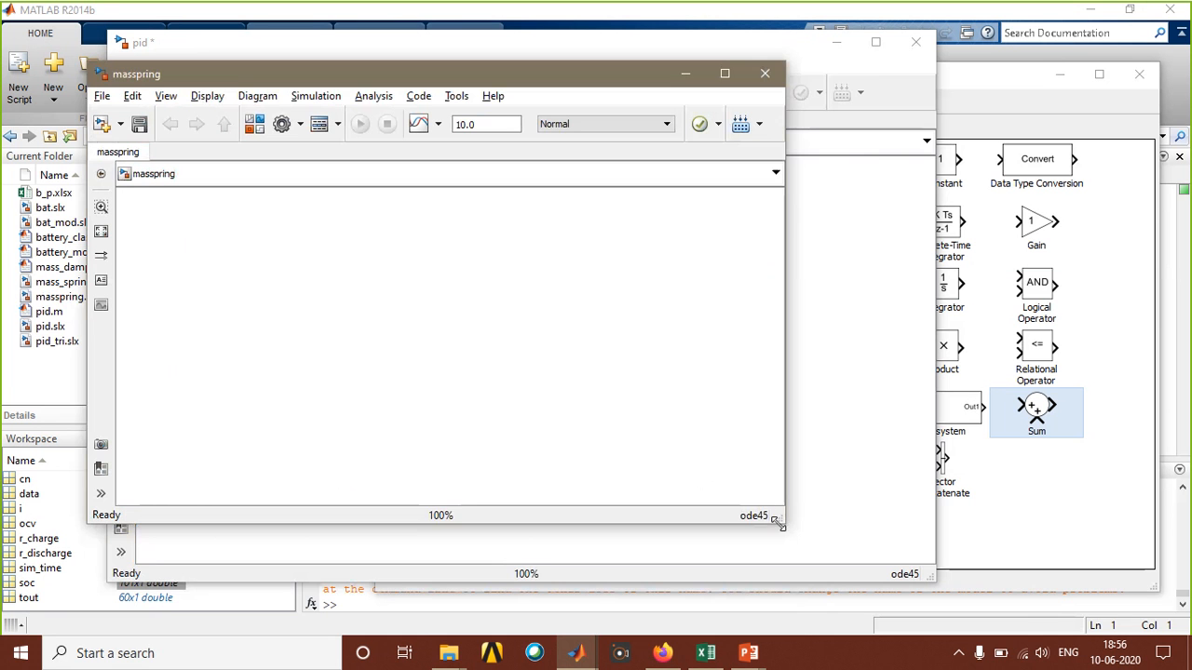
left_click_drag(791, 526, 923, 578)
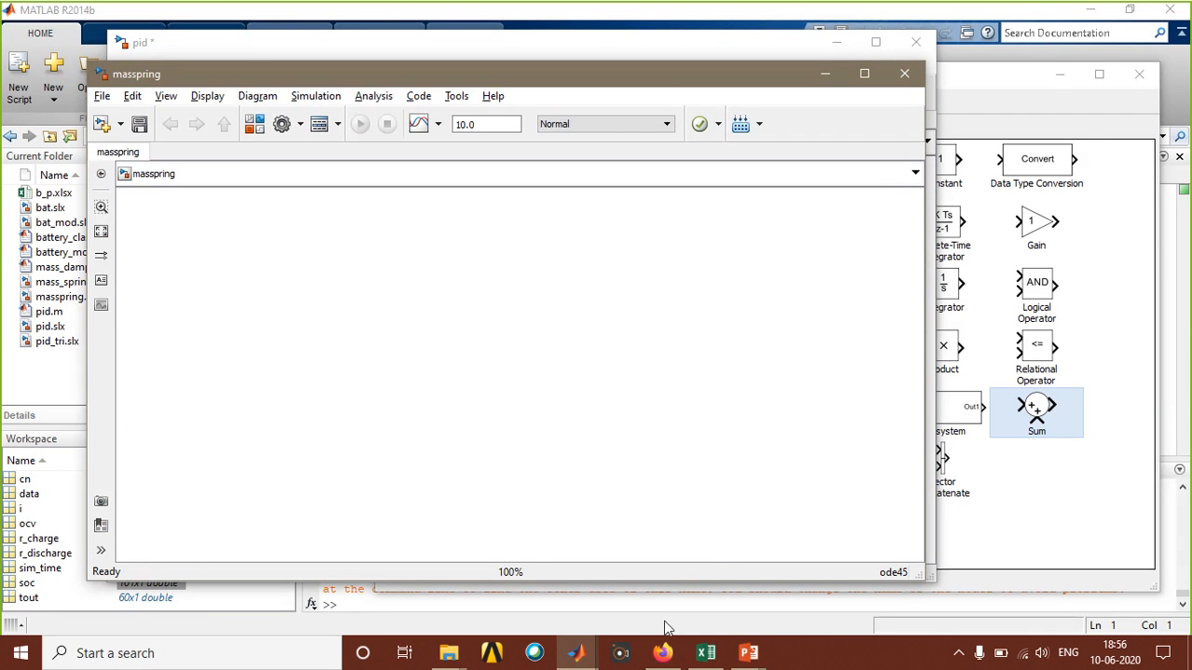
Switch to File Explorer and open the Project 3 - Spring Mass Damper System presentation from the Slides folder.
left_click(756, 656)
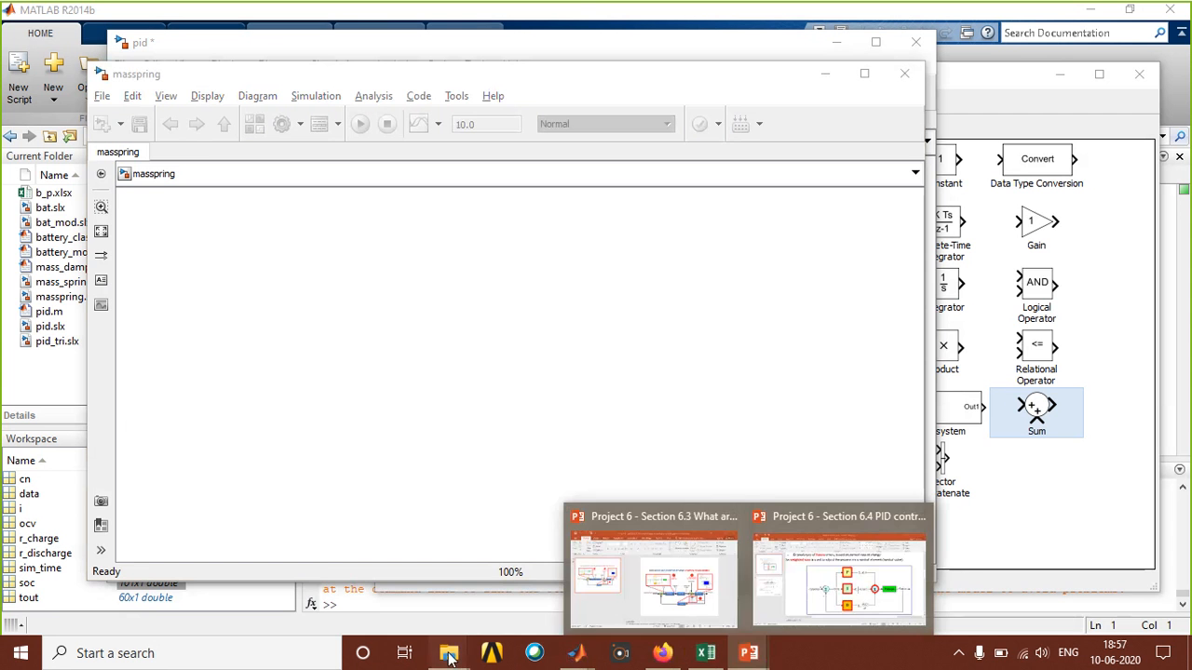
mouse_move(450, 656)
left_click(413, 597)
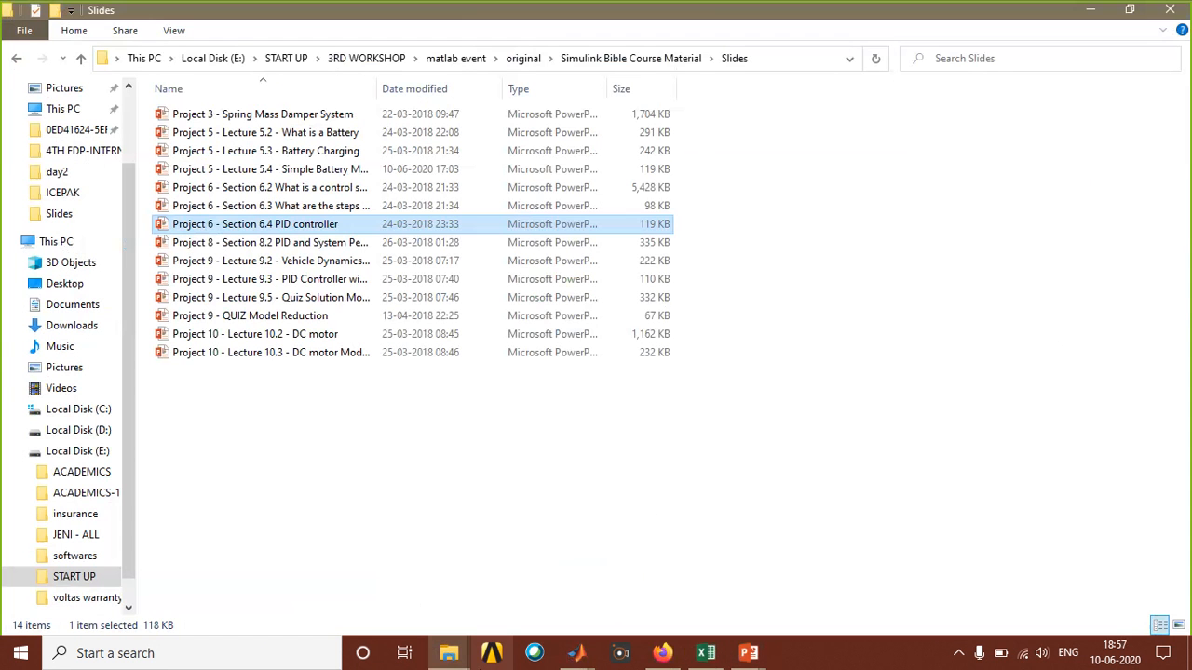
double_click(306, 115)
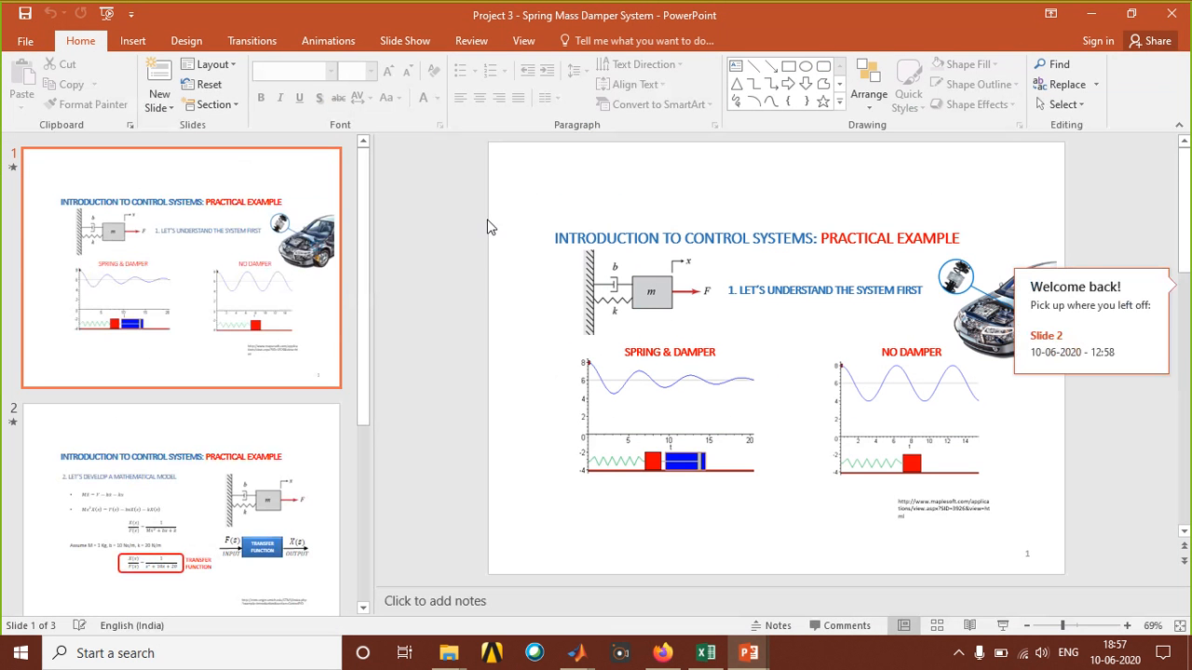
Start the slide show at the first slide and reveal its spring-and-damper and no-damper plots.
left_click(270, 310)
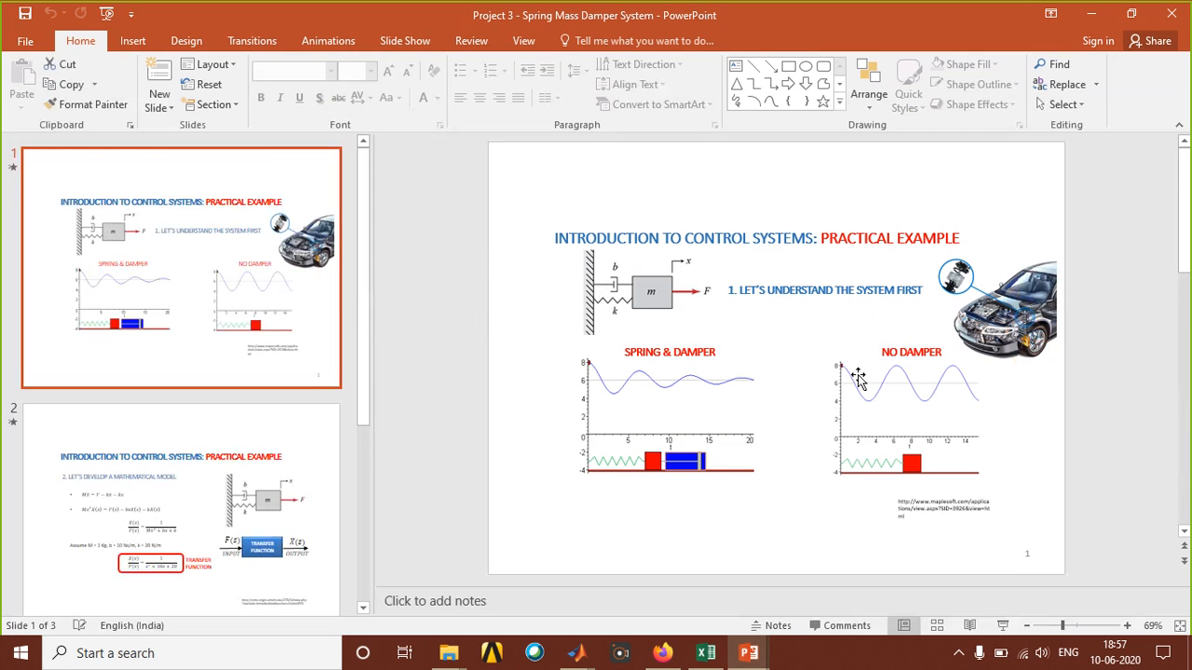
left_click(1002, 633)
left_click(735, 402)
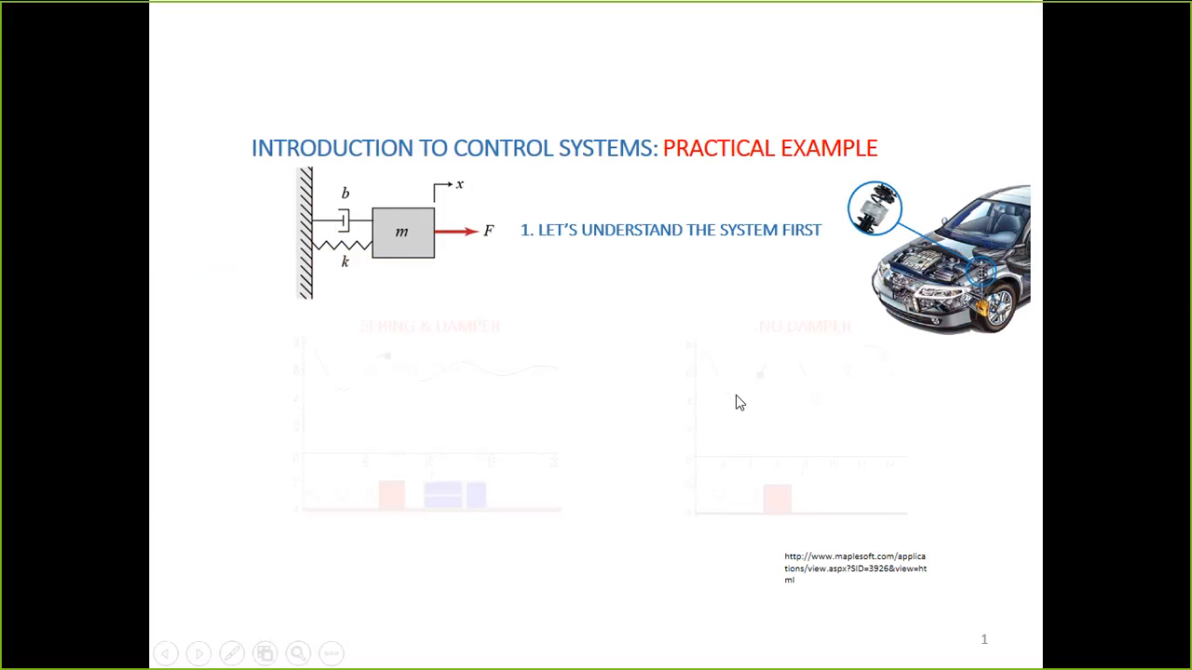
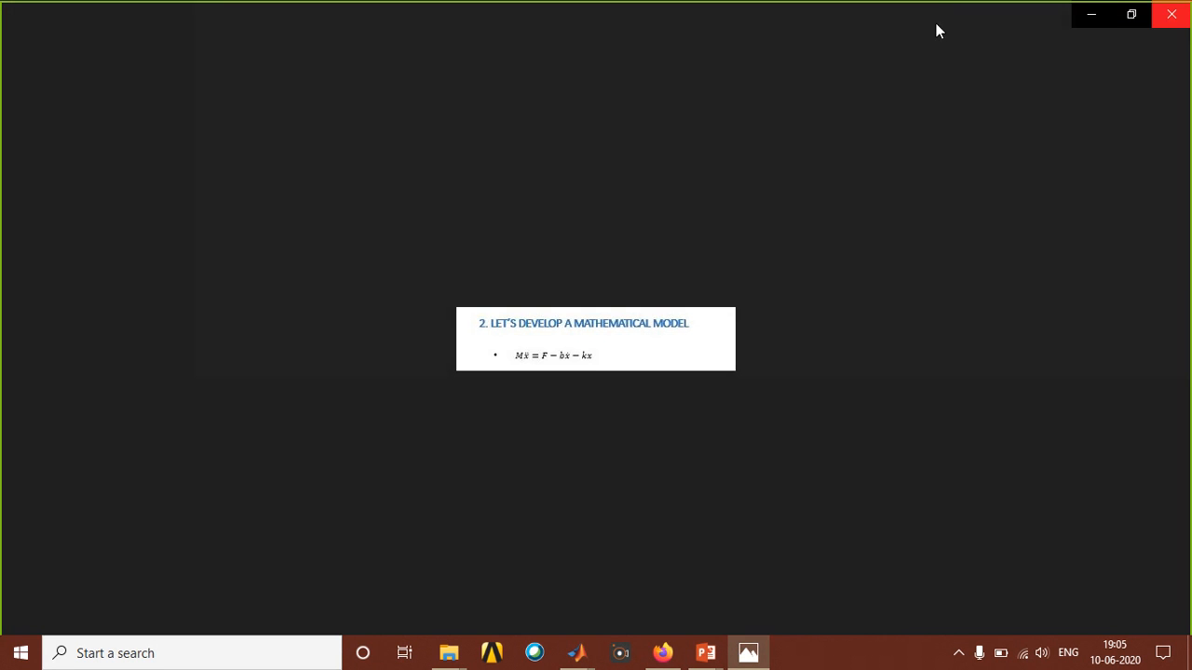
Arrange the equation image, the masspring model and the Simulink Library Browser so that all three windows are visible together.
left_click(1131, 14)
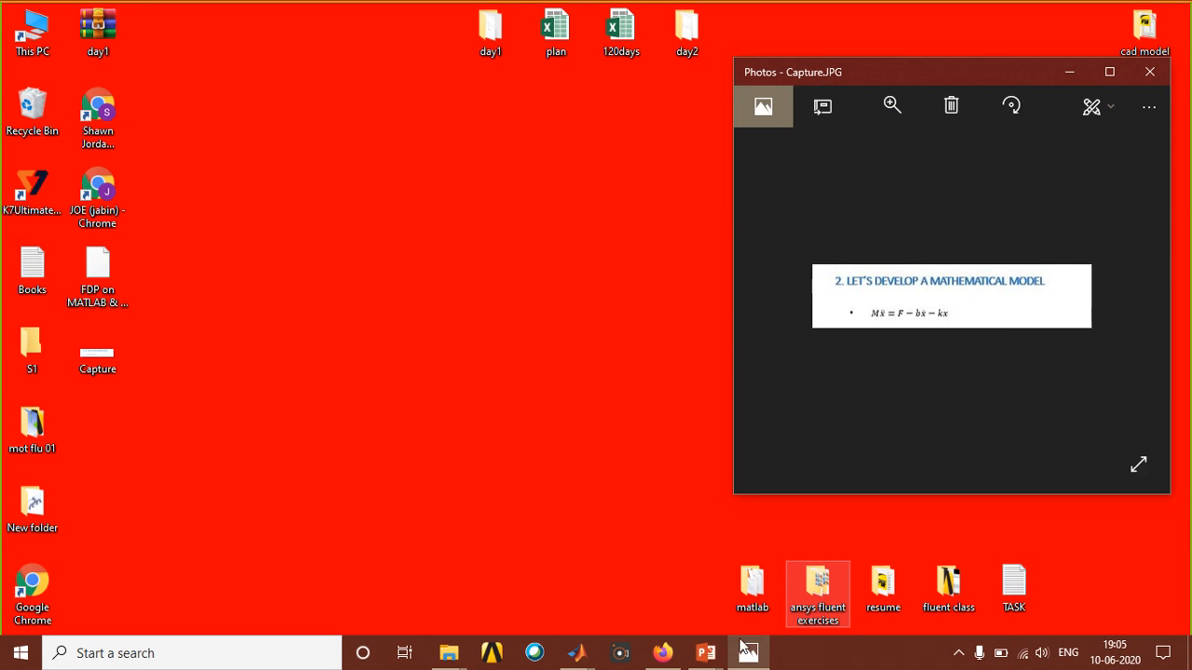
left_click(575, 653)
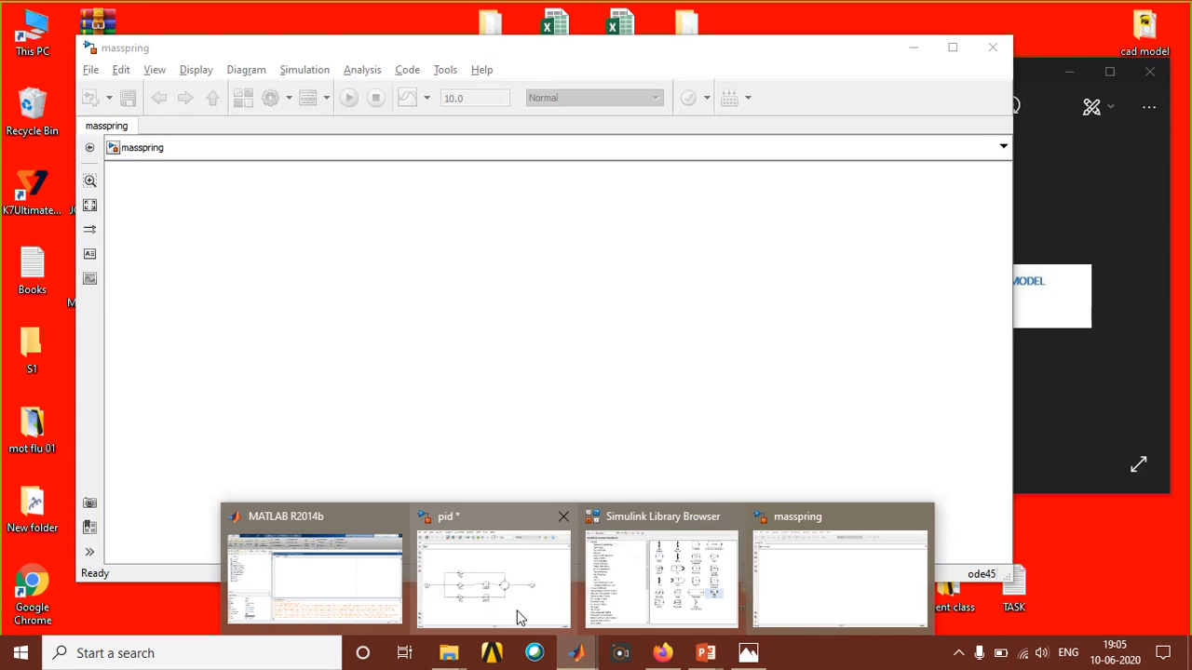
left_click(623, 607)
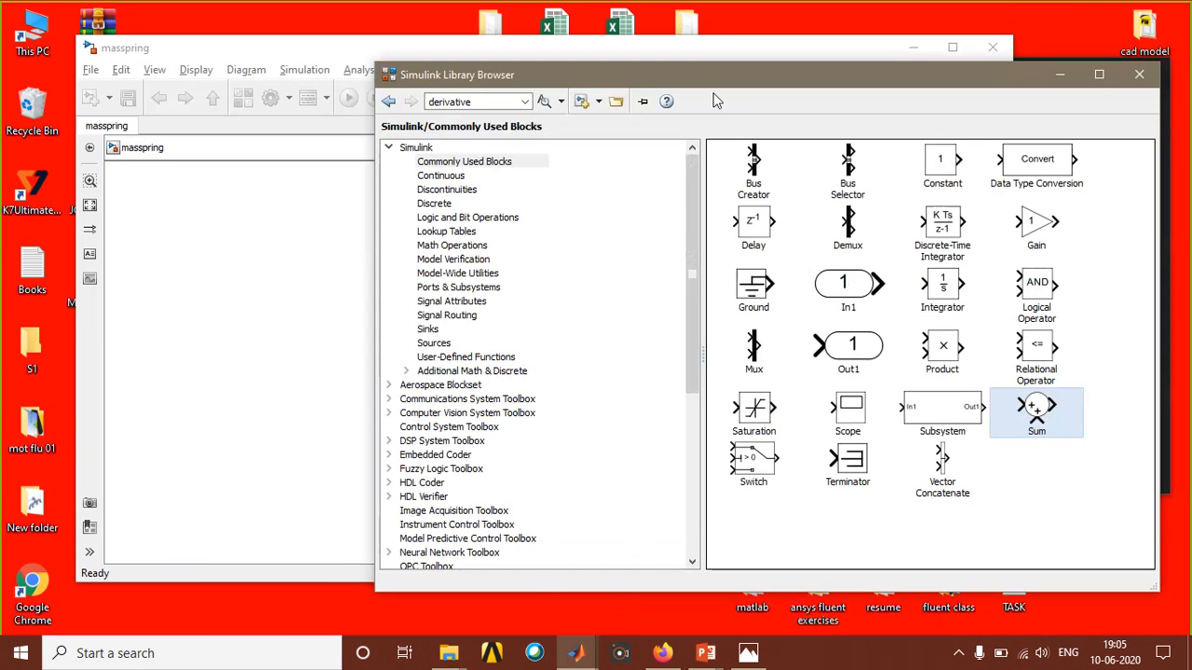
left_click_drag(671, 75, 436, 465)
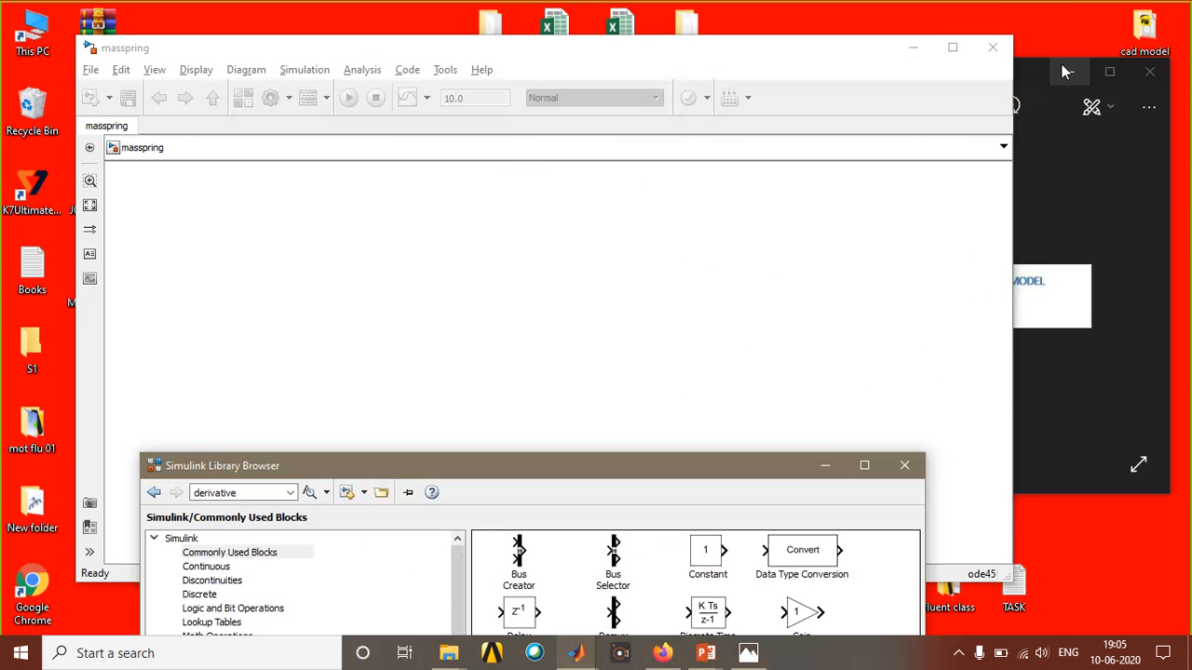
left_click_drag(1039, 70, 1012, 55)
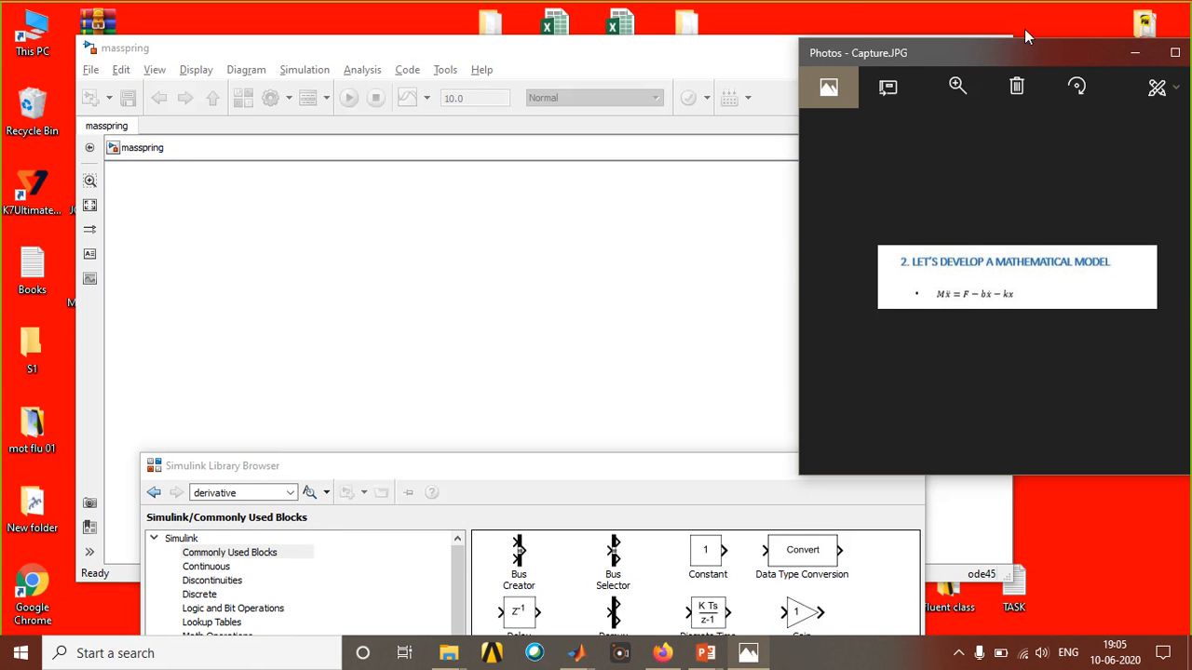
left_click_drag(1044, 29, 1079, 3)
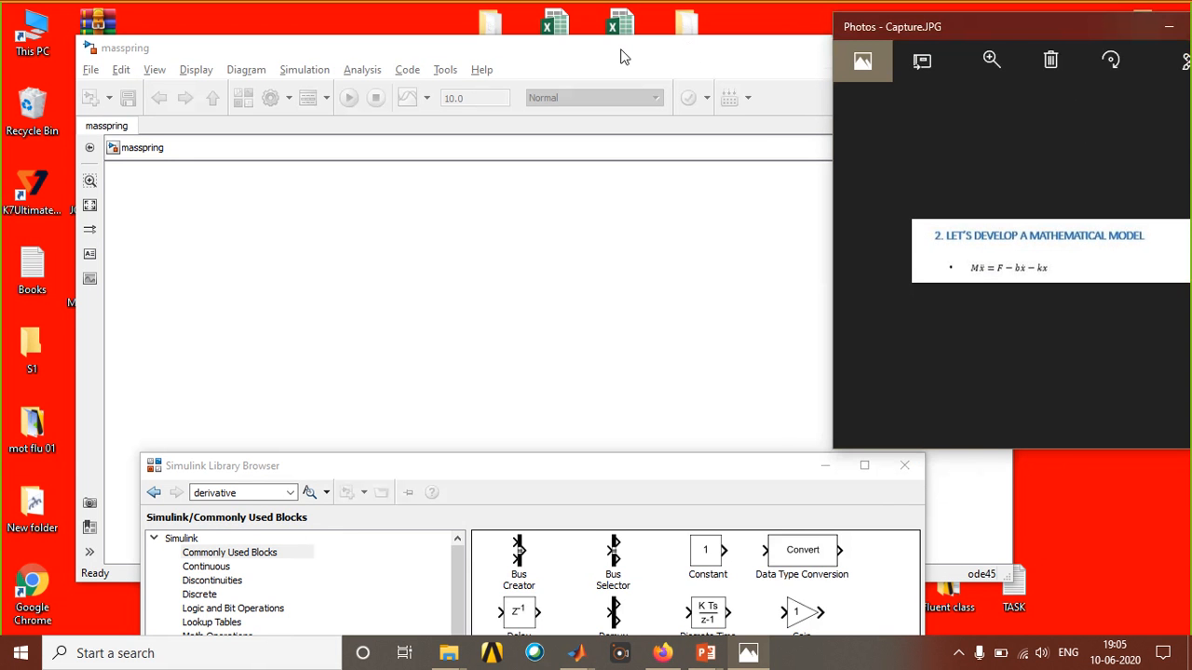
left_click_drag(620, 39, 544, 21)
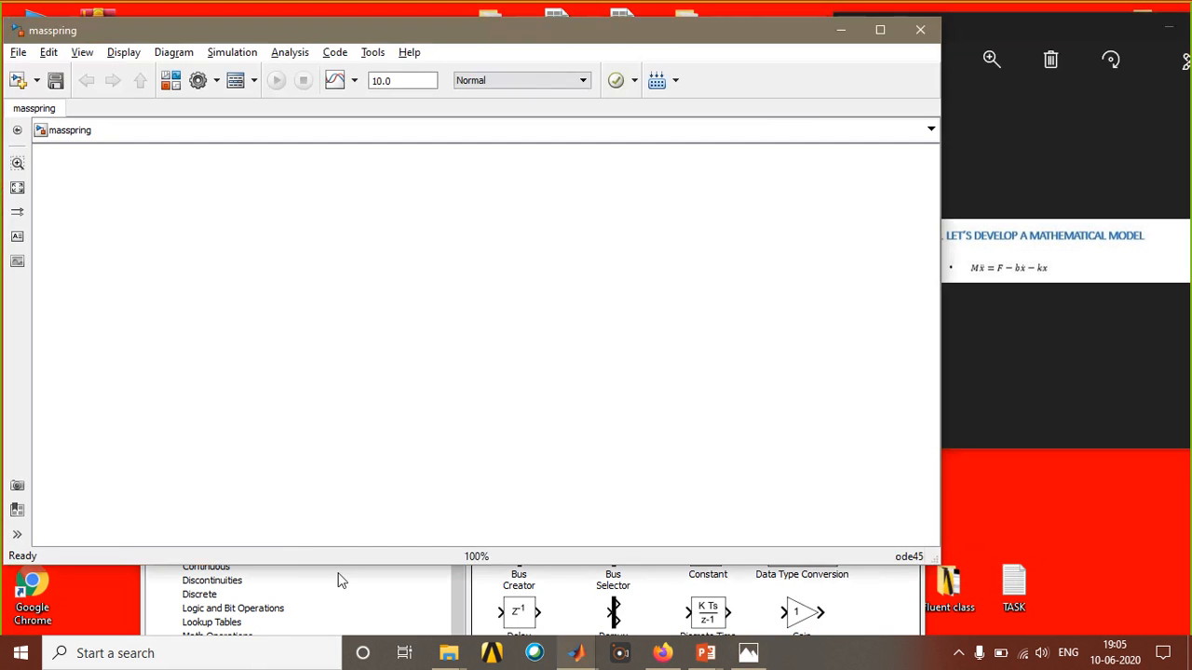
left_click(363, 603)
left_click_drag(350, 466, 300, 436)
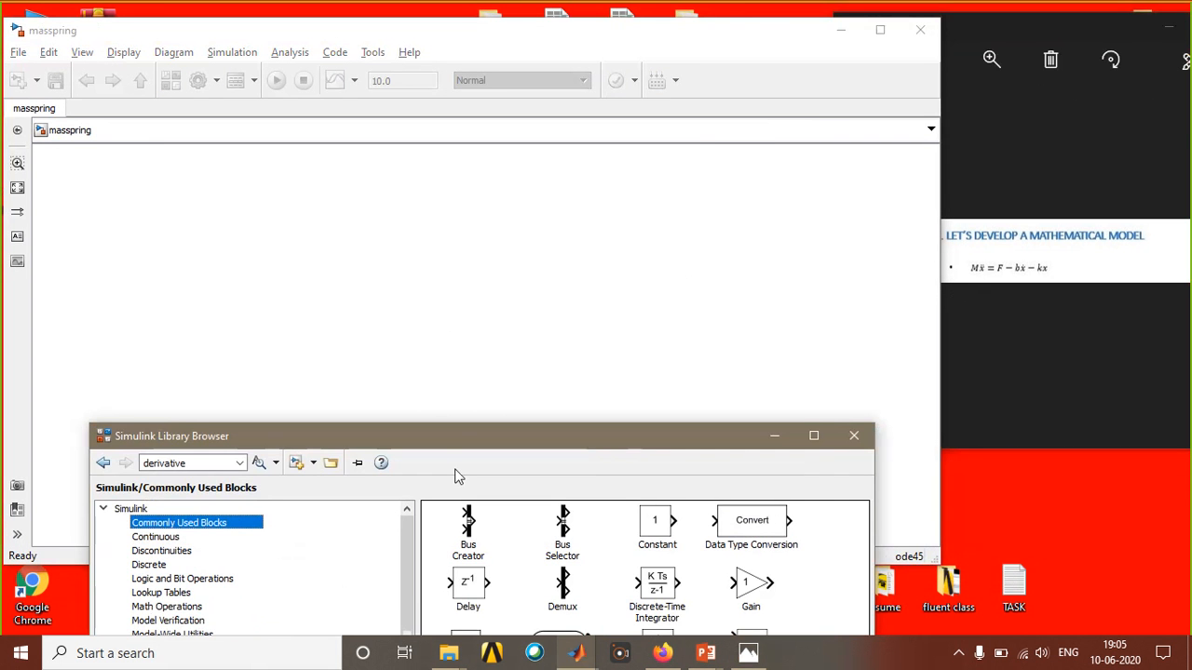
left_click_drag(467, 448, 470, 344)
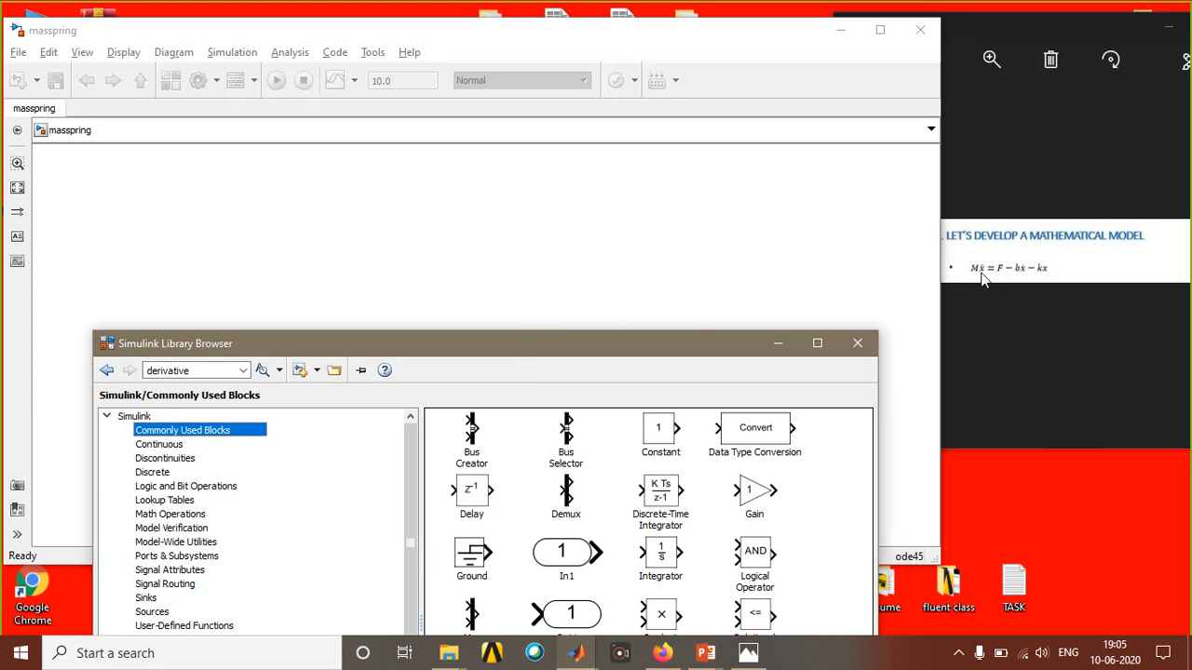
Sketch two springs with motion arrows over the screen as a temporary annotation and clear the drawing.
left_click(824, 41)
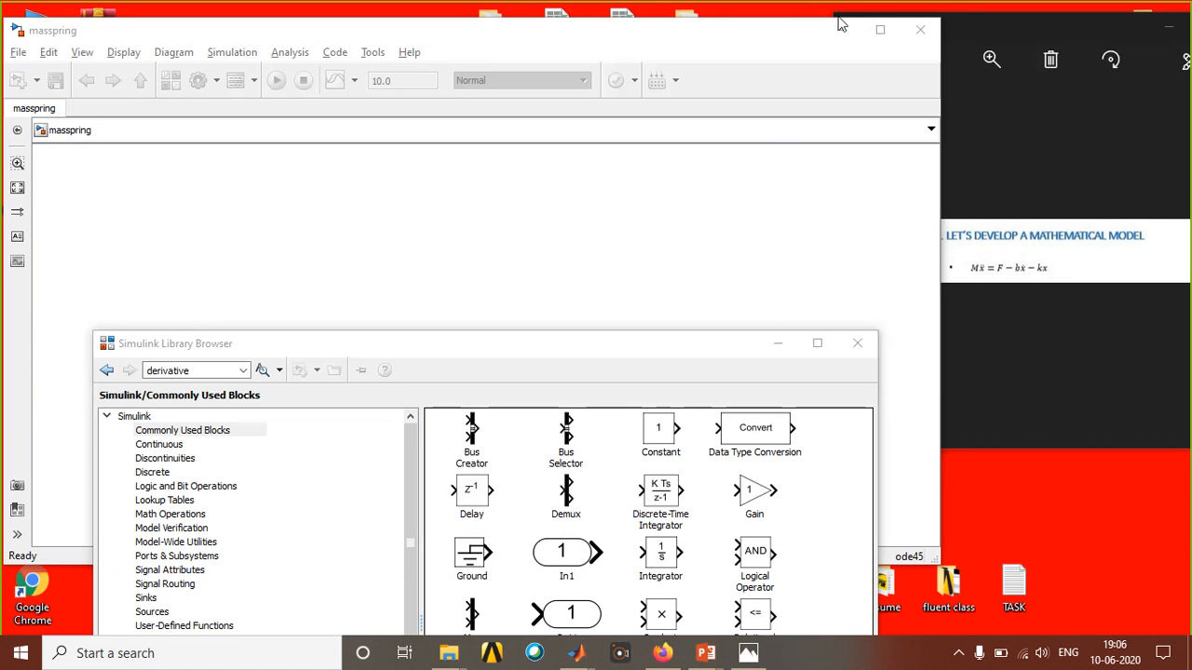
mouse_move(632, 154)
left_mouse_down()
mouse_move(627, 197)
mouse_move(610, 205)
mouse_move(638, 254)
mouse_move(596, 283)
mouse_move(633, 399)
left_mouse_up()
mouse_move(631, 581)
left_mouse_down()
mouse_move(616, 444)
mouse_move(639, 466)
mouse_move(640, 497)
left_mouse_up()
mouse_move(785, 97)
left_mouse_down()
mouse_move(782, 140)
mouse_move(763, 149)
mouse_move(801, 172)
mouse_move(781, 372)
left_mouse_up()
mouse_move(821, 128)
left_mouse_down()
mouse_move(814, 200)
mouse_move(834, 181)
left_mouse_up()
left_click_drag(820, 118, 844, 146)
mouse_move(679, 181)
left_mouse_down()
mouse_move(670, 303)
mouse_move(698, 302)
left_mouse_up()
mouse_move(663, 191)
left_mouse_down()
mouse_move(684, 171)
mouse_move(715, 198)
left_mouse_up()
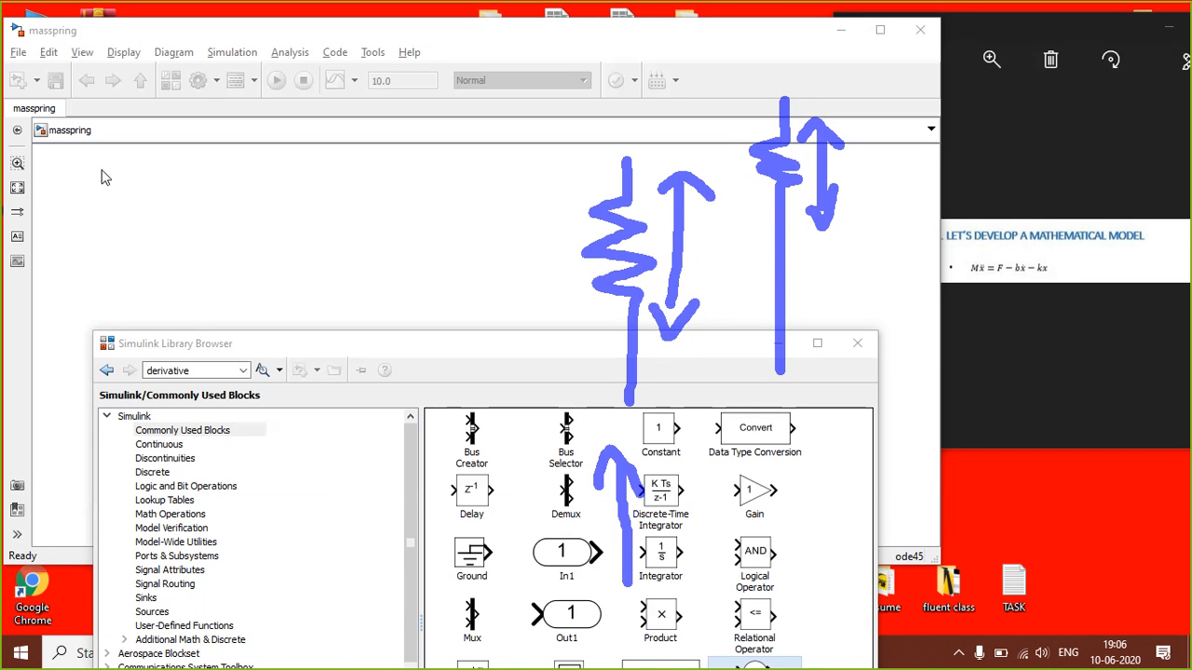
key("Escape")
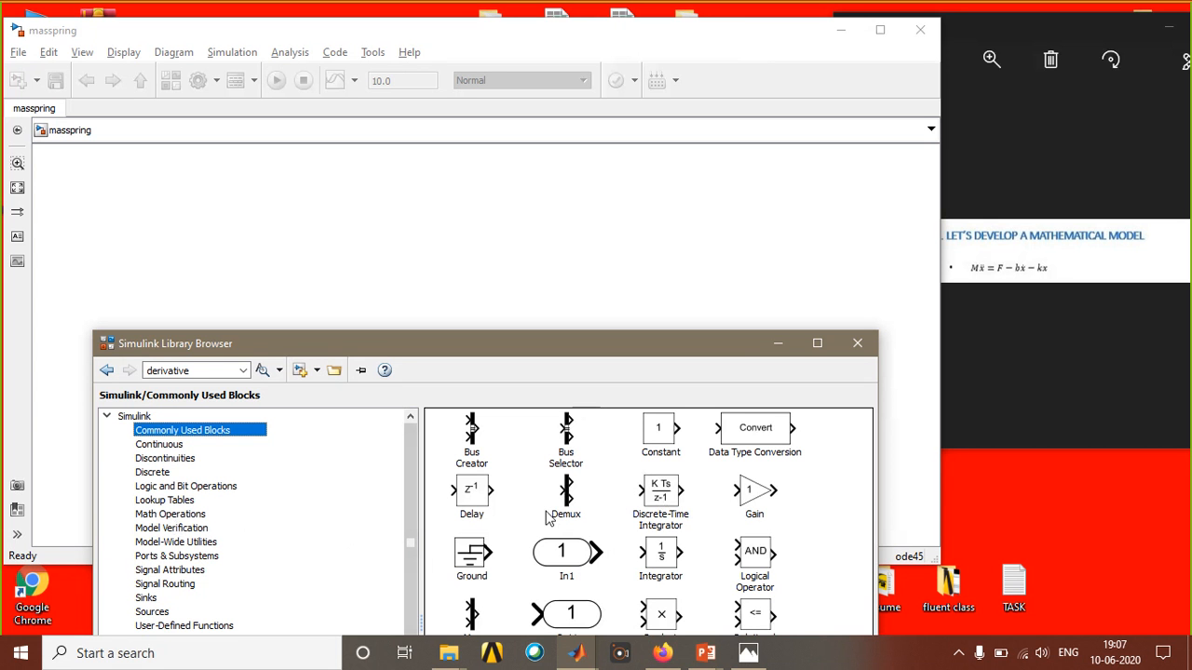
Add an Integrator block to the masspring model, draw an open input signal line and label it xdotdot.
left_click_drag(660, 557, 377, 205)
left_click_drag(359, 205, 215, 206)
double_click(283, 212)
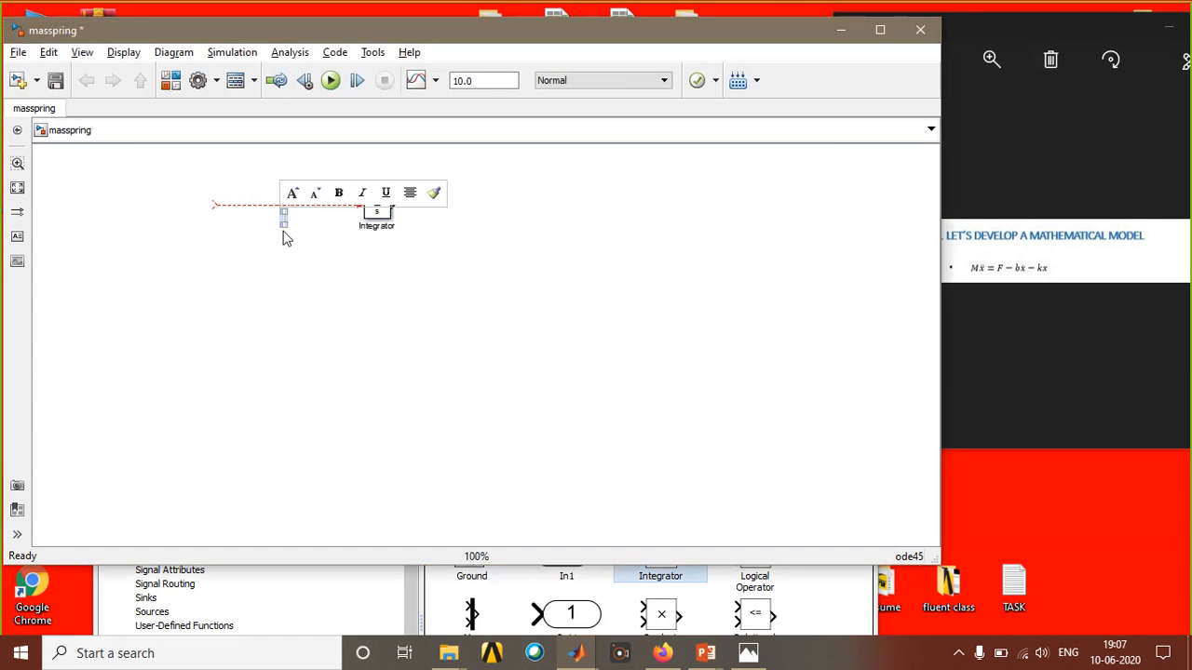
type("xdotdot")
key("Return")
left_click(405, 305)
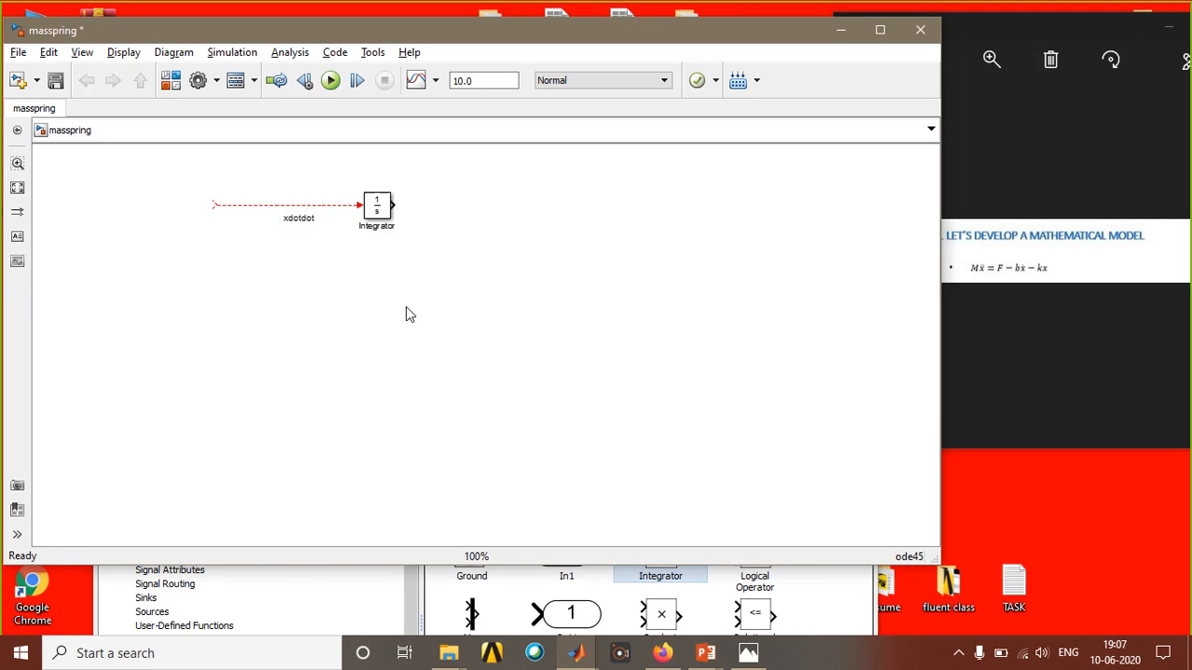
Draw an open output line from the Integrator and label that signal xdot.
left_click_drag(396, 204, 533, 205)
double_click(465, 216)
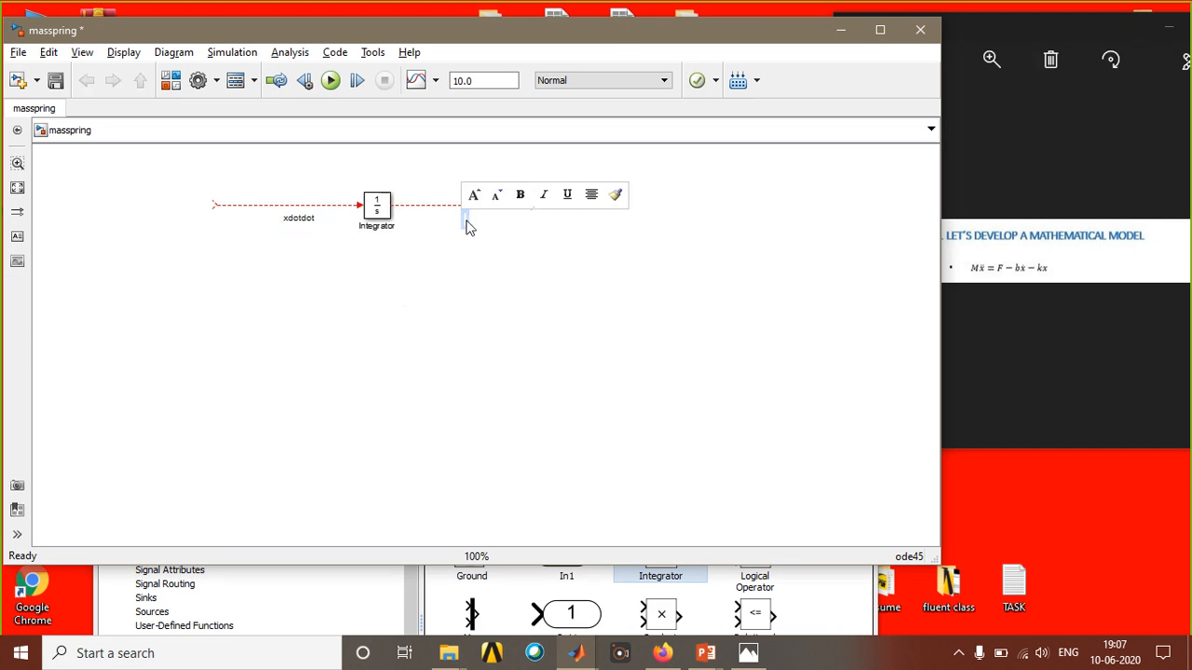
type("xdot")
left_click(470, 278)
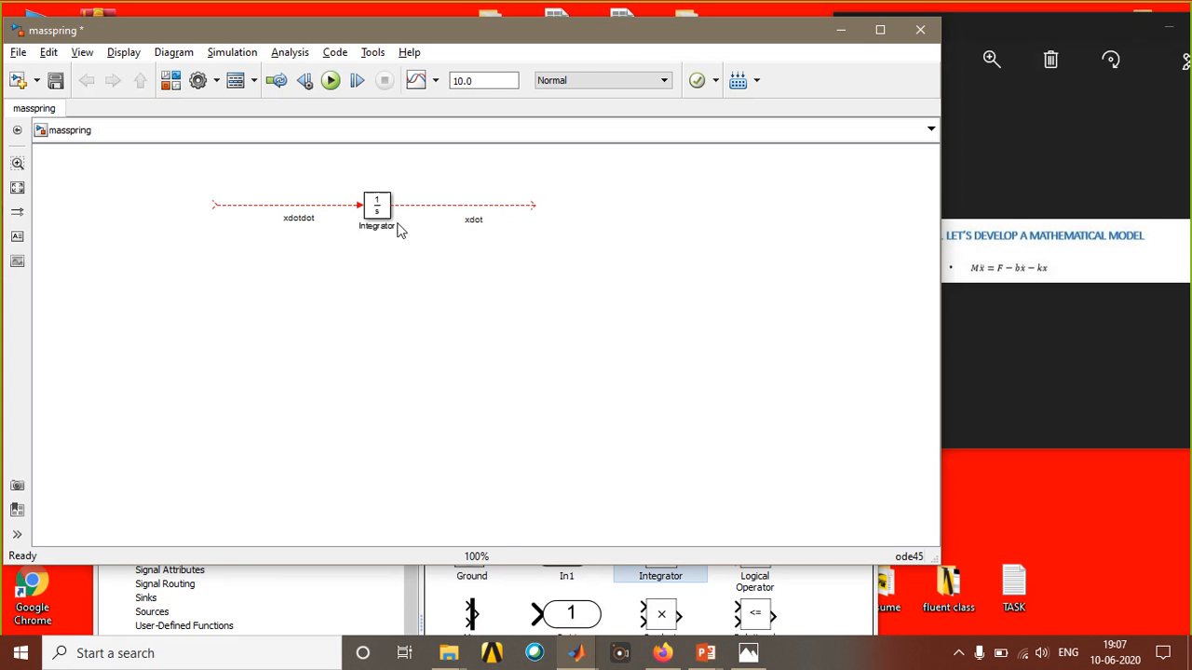
Duplicate the Integrator onto the end of the xdot line, draw its output line and label it x.
left_click_drag(380, 209, 560, 205)
mouse_move(581, 204)
left_mouse_down()
mouse_move(662, 205)
mouse_move(623, 218)
left_mouse_up()
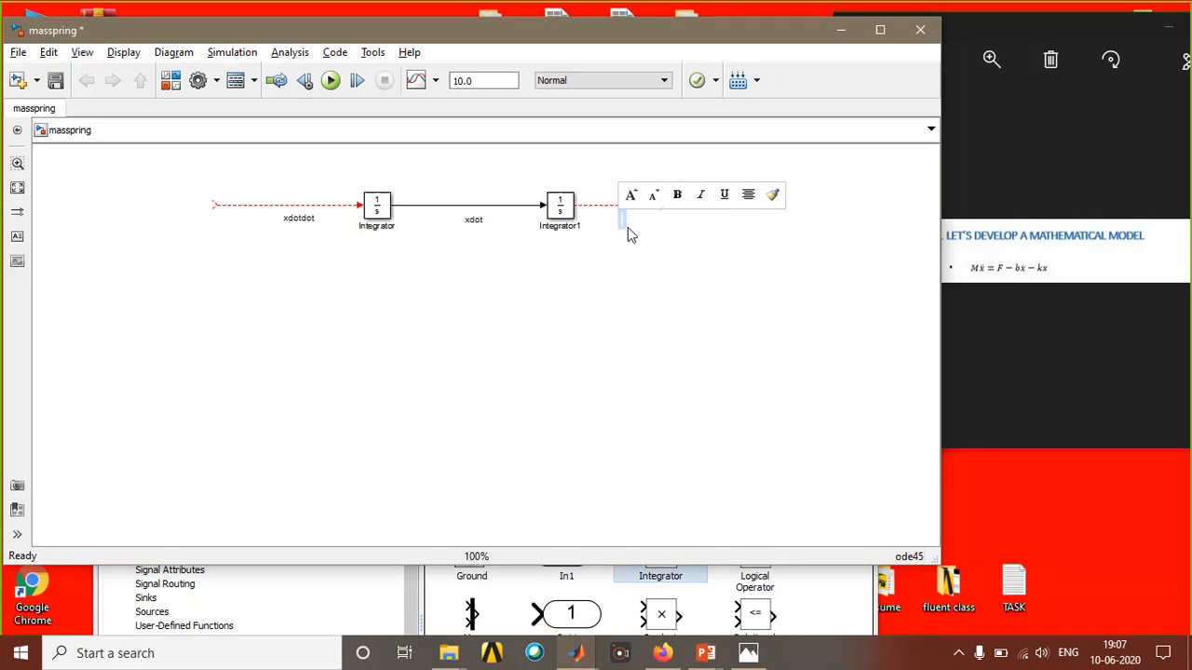
type("x")
left_click(643, 341)
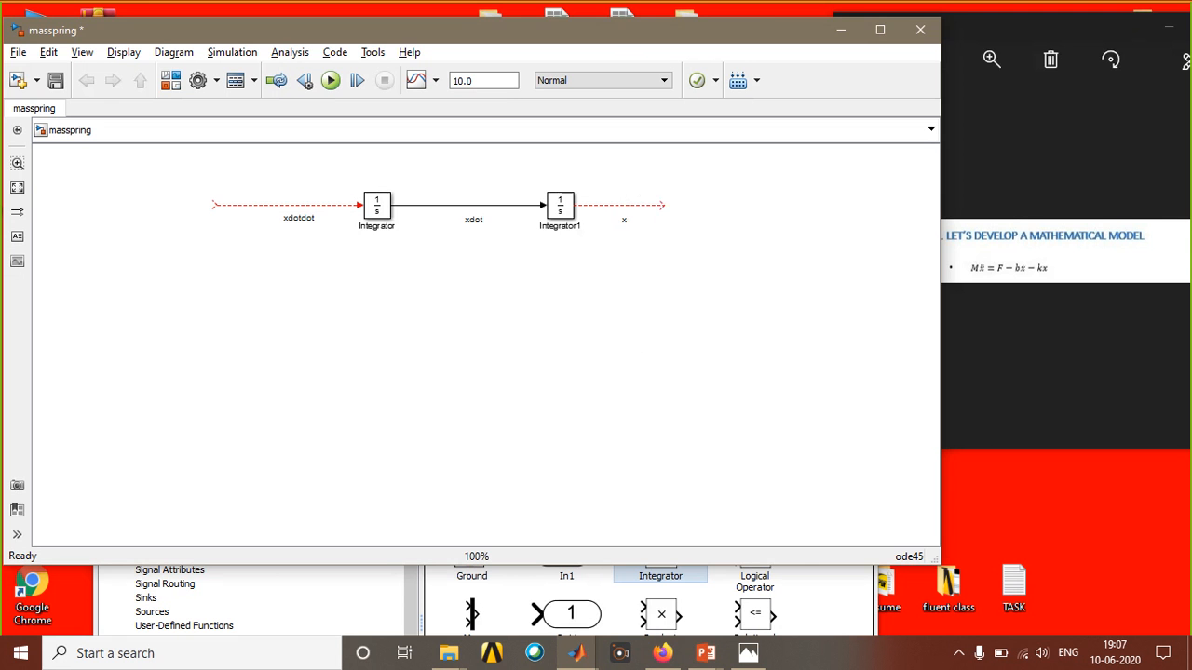
Lengthen the open x output line of the second Integrator.
left_click(836, 31)
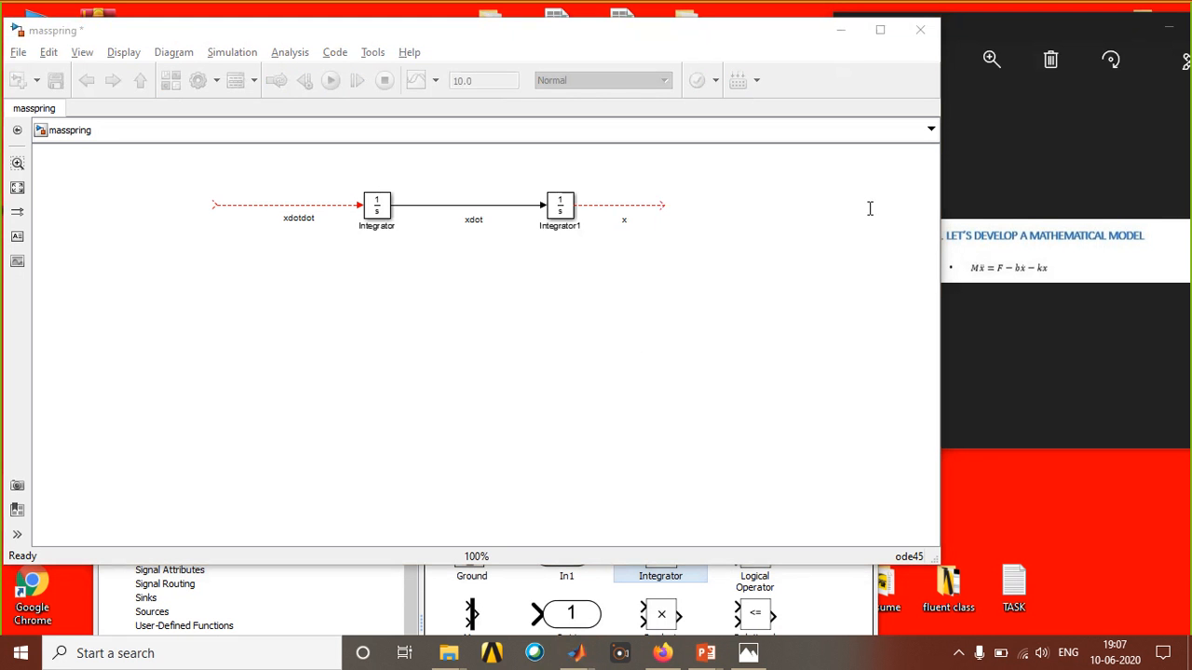
left_click(288, 231)
left_click_drag(664, 205, 686, 205)
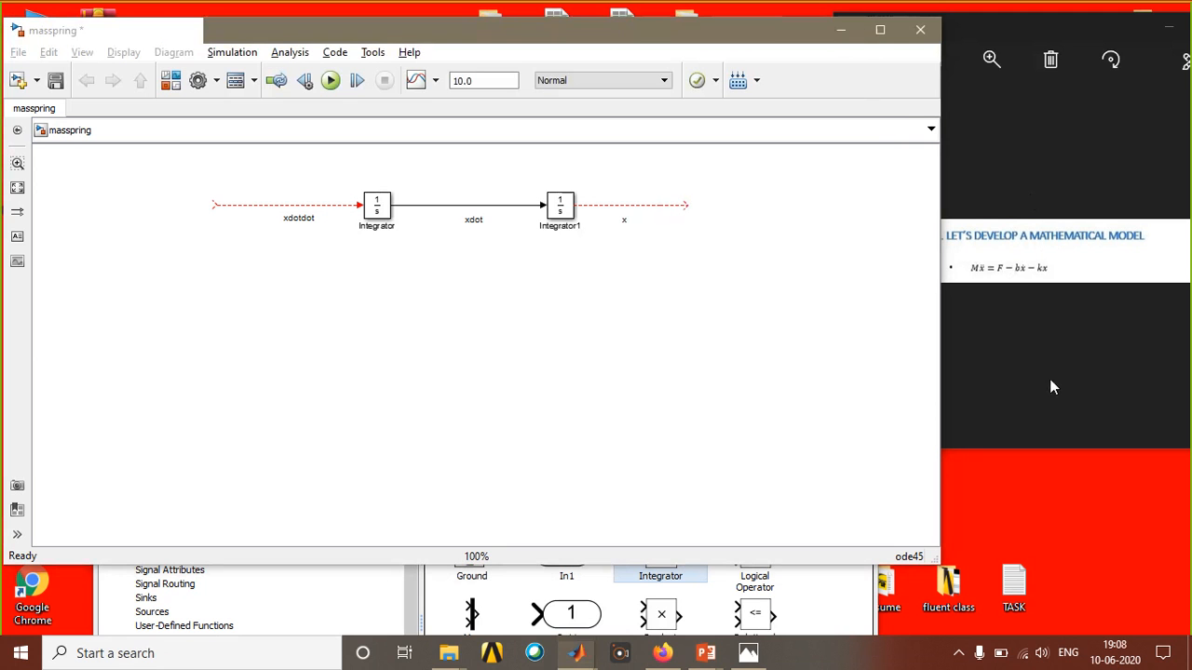
Mark the F, damping and stiffness terms of the equation with temporary pen strokes and clear them.
mouse_move(997, 221)
left_mouse_down()
mouse_move(999, 265)
mouse_move(1021, 286)
mouse_move(1022, 315)
left_mouse_up()
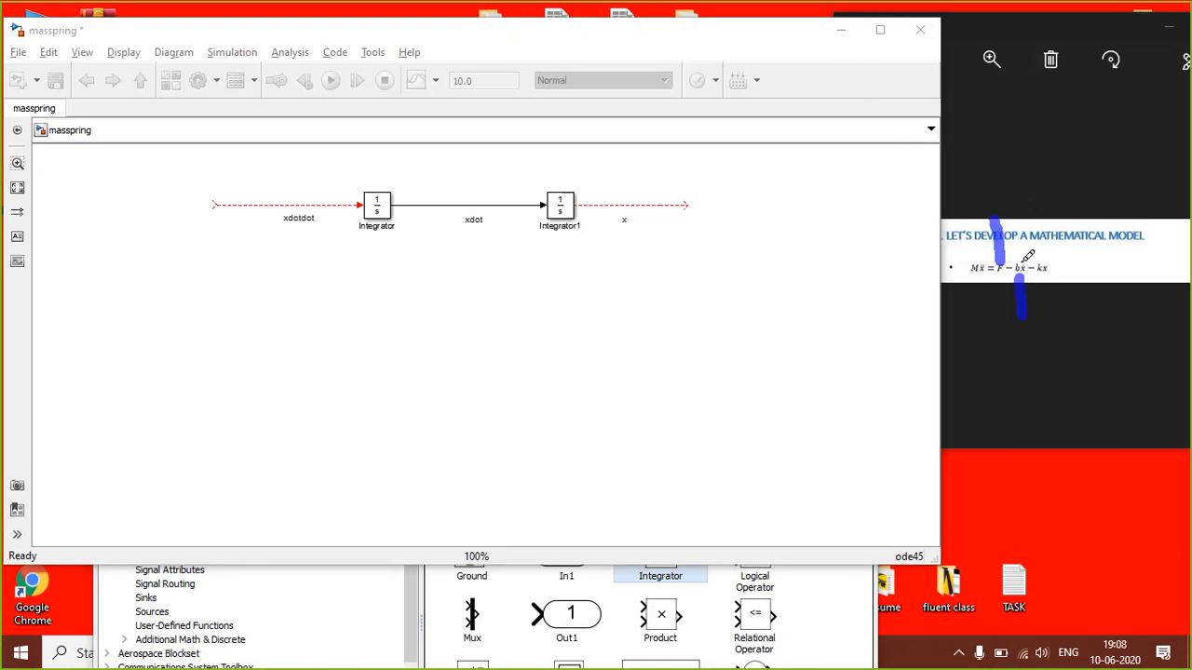
left_click_drag(1022, 266, 1023, 229)
mouse_move(1045, 270)
left_mouse_down()
mouse_move(1047, 290)
mouse_move(1052, 224)
left_mouse_up()
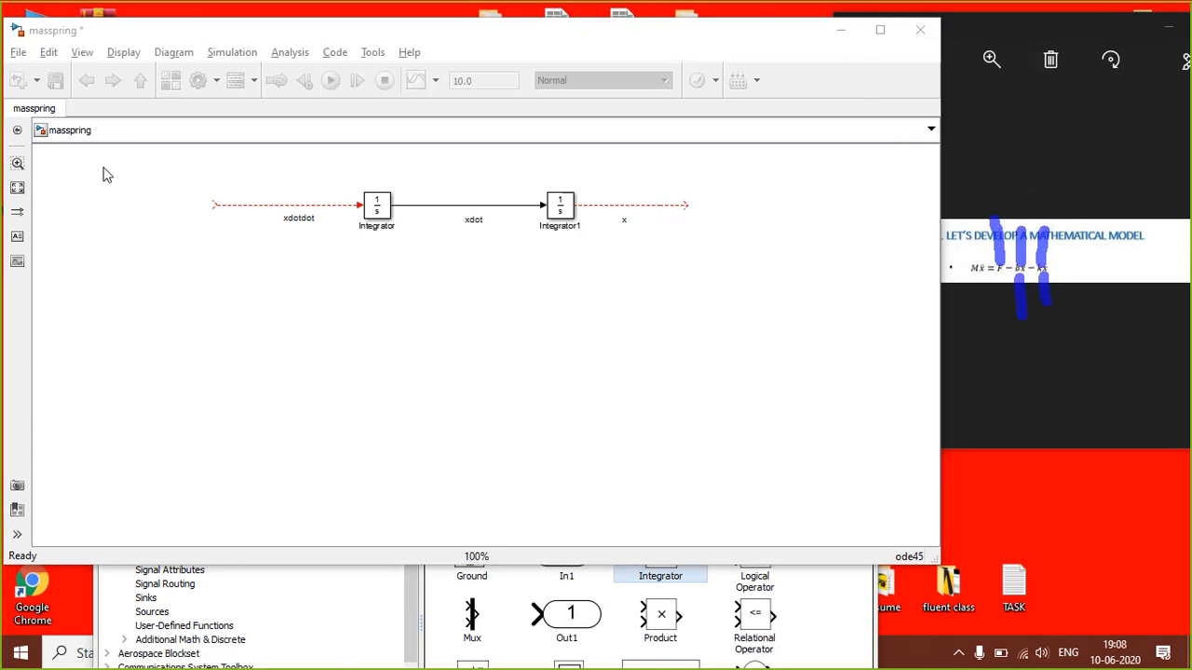
key("Escape")
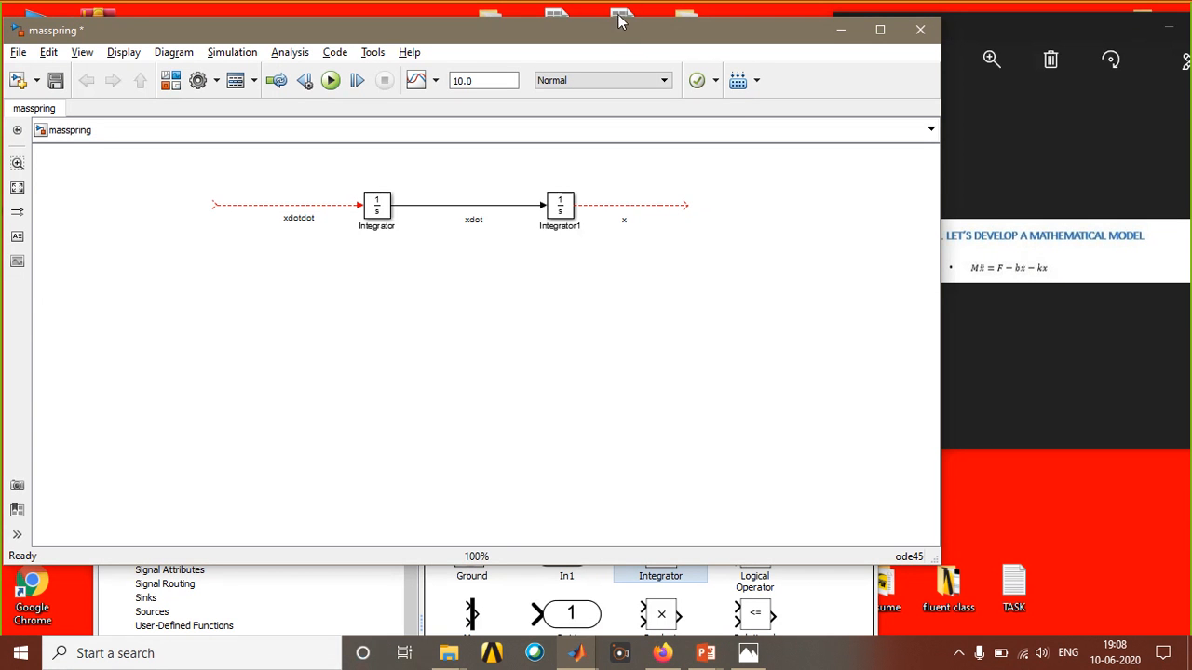
Add a Gain block from the Commonly Used Blocks, flip it and place it below and beyond the second Integrator.
left_click(373, 621)
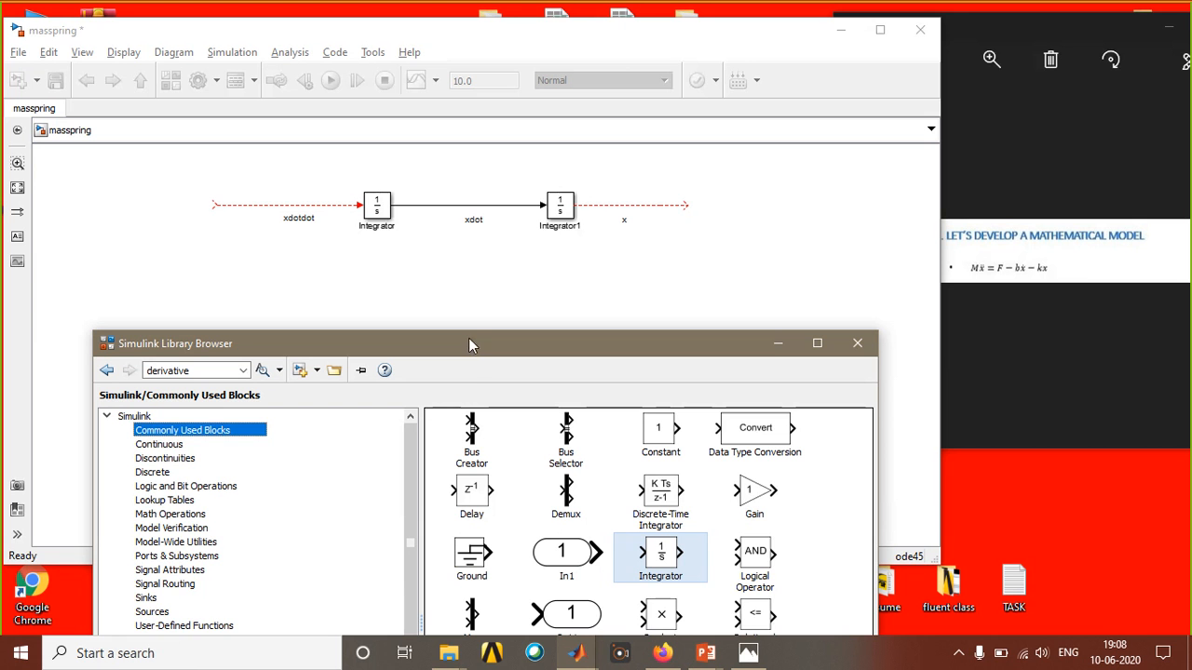
left_click_drag(469, 366, 469, 366)
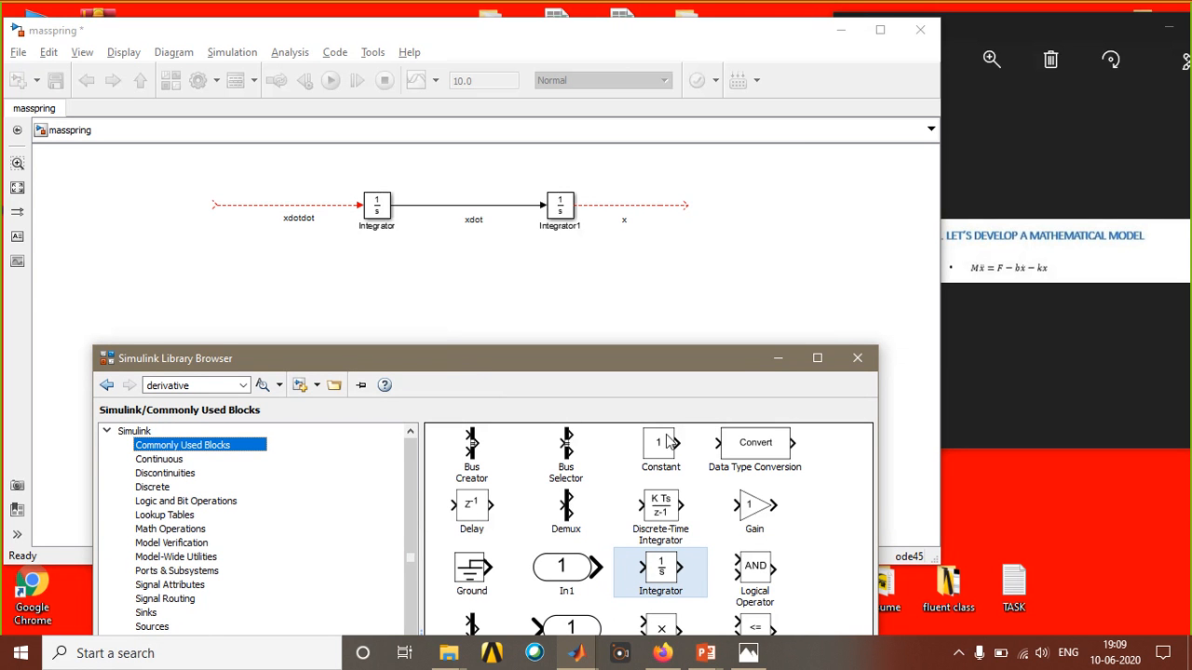
left_click_drag(754, 505, 567, 325)
right_click(564, 324)
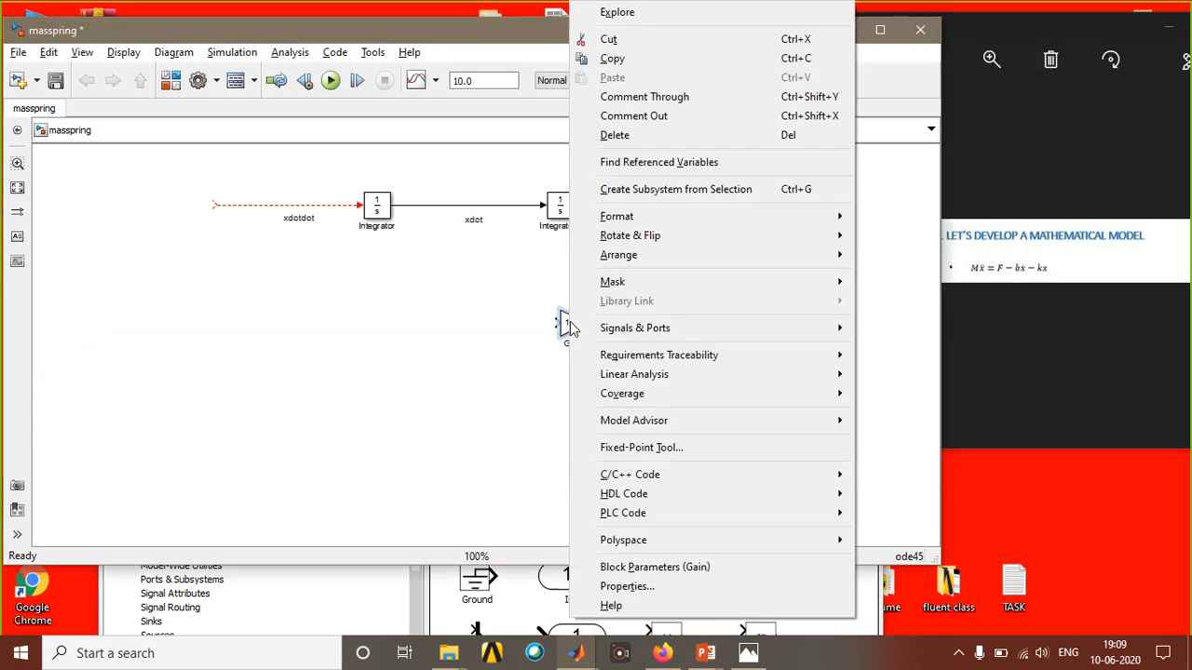
mouse_move(736, 239)
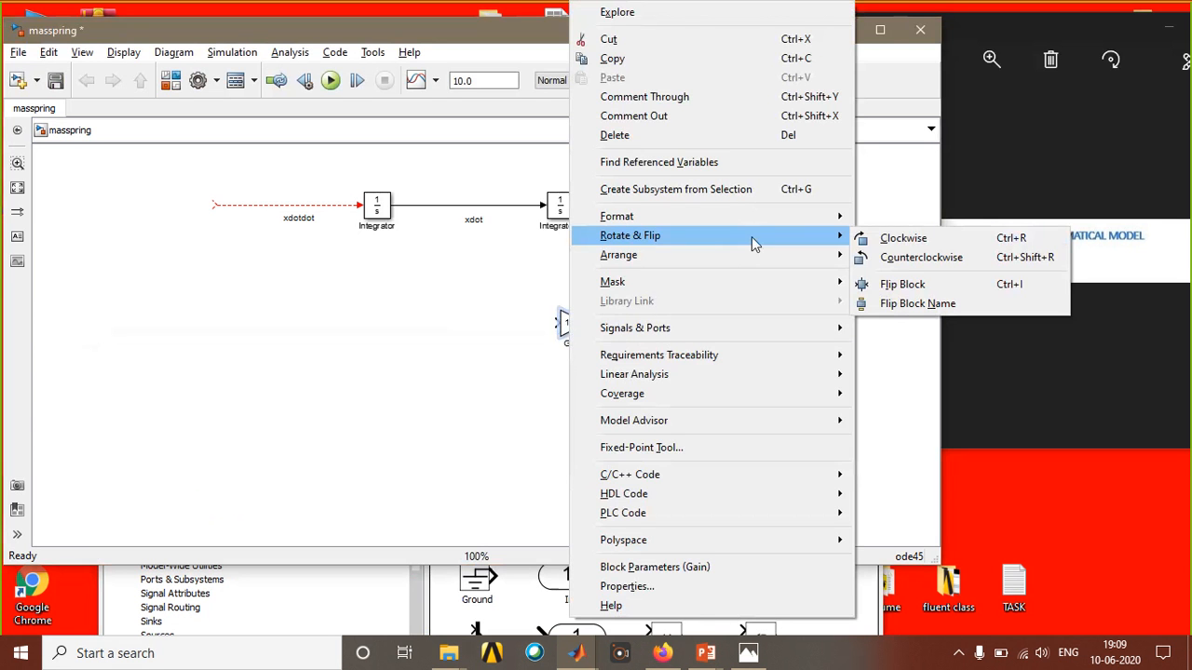
left_click(902, 284)
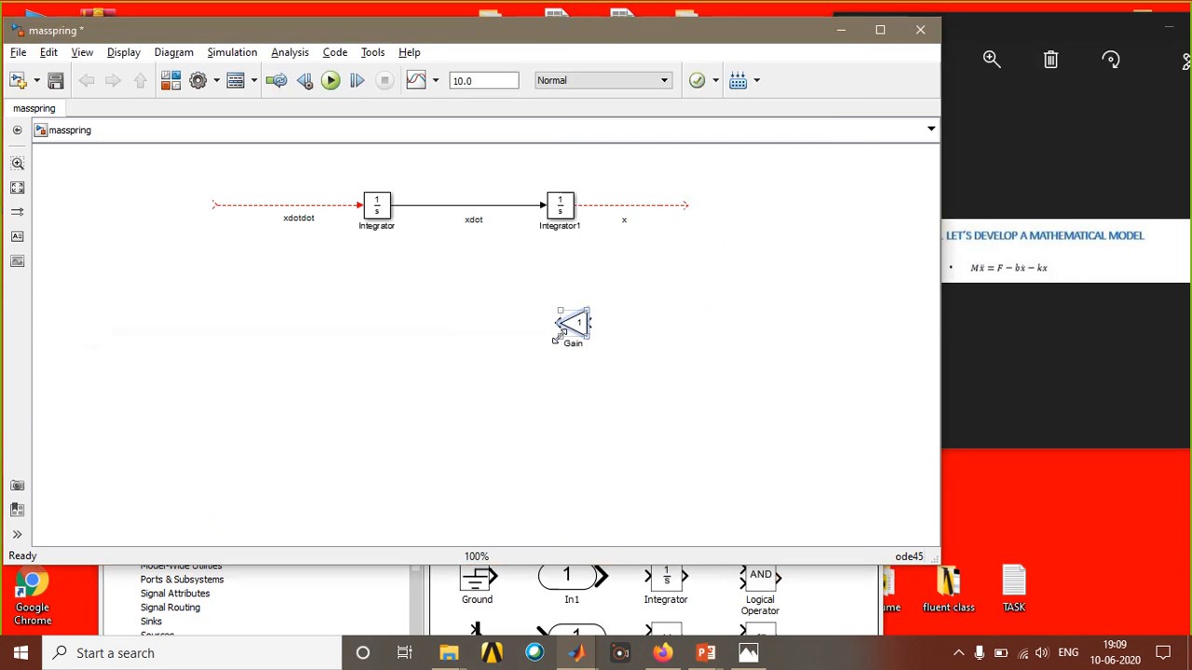
left_click_drag(583, 329, 570, 352)
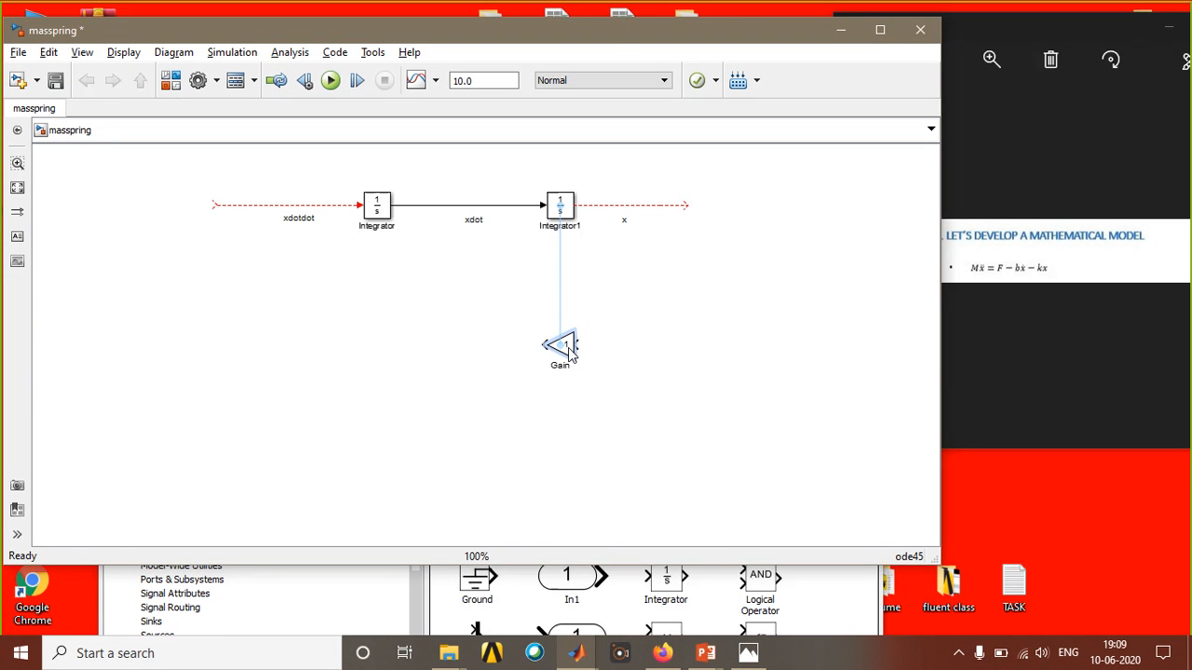
left_click_drag(570, 352, 614, 365)
Connect the x signal to the Gain block's input and set its gain to -k.
left_click_drag(687, 205, 621, 358)
left_click(613, 365)
double_click(605, 360)
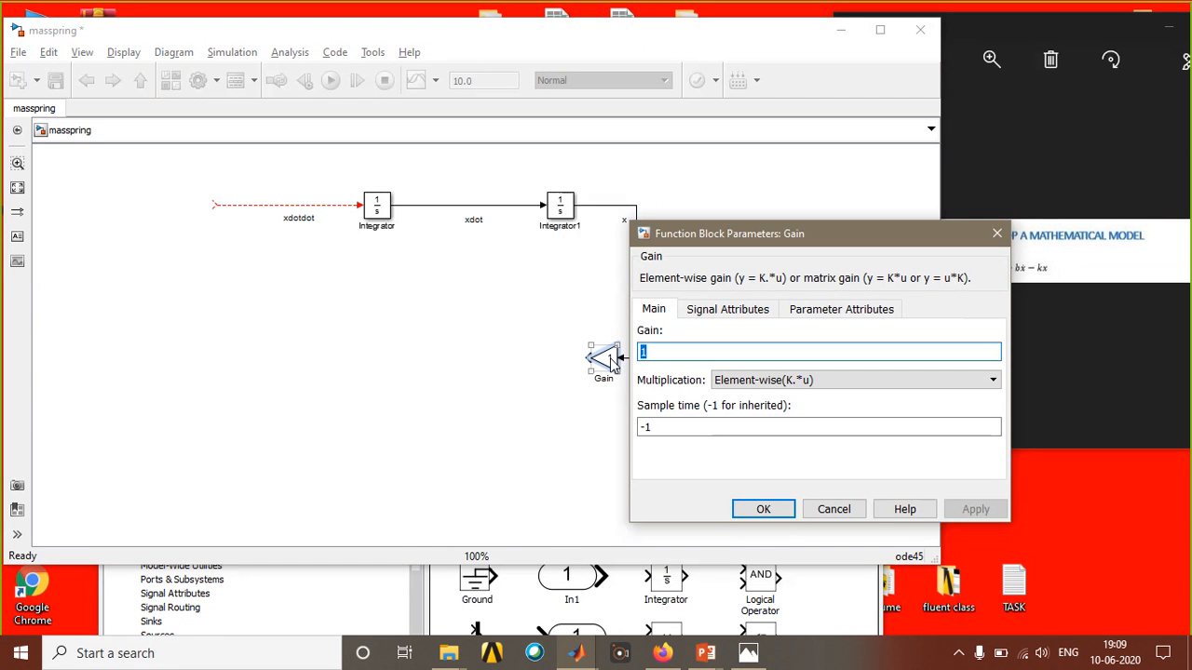
type("-k")
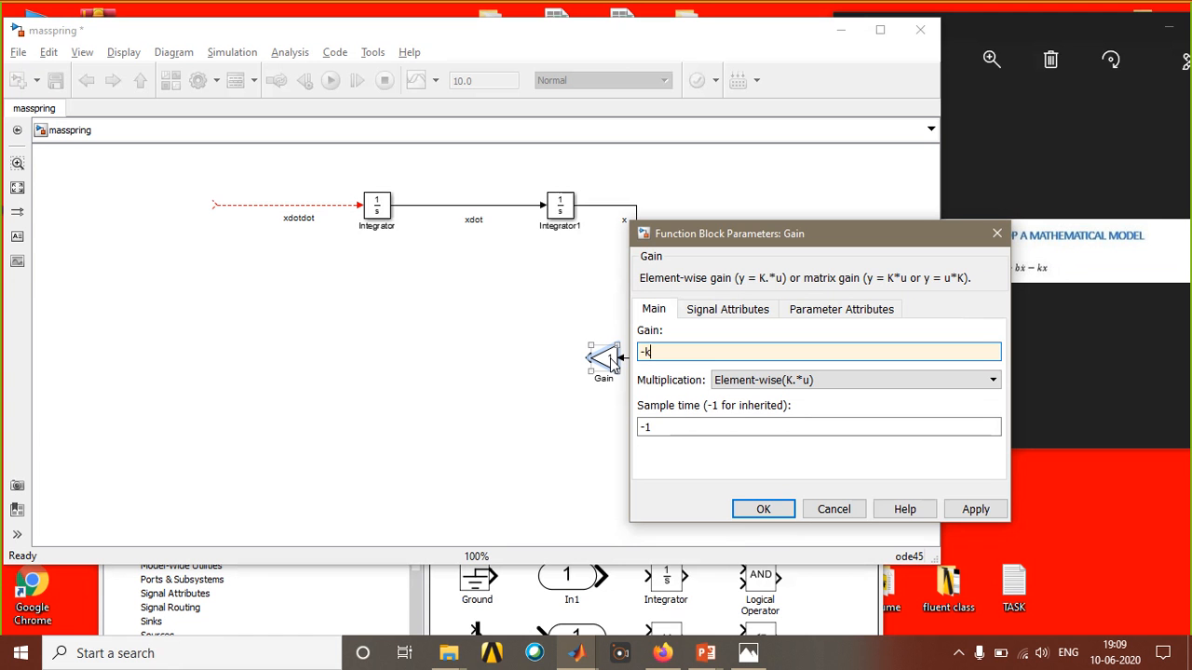
left_click(755, 508)
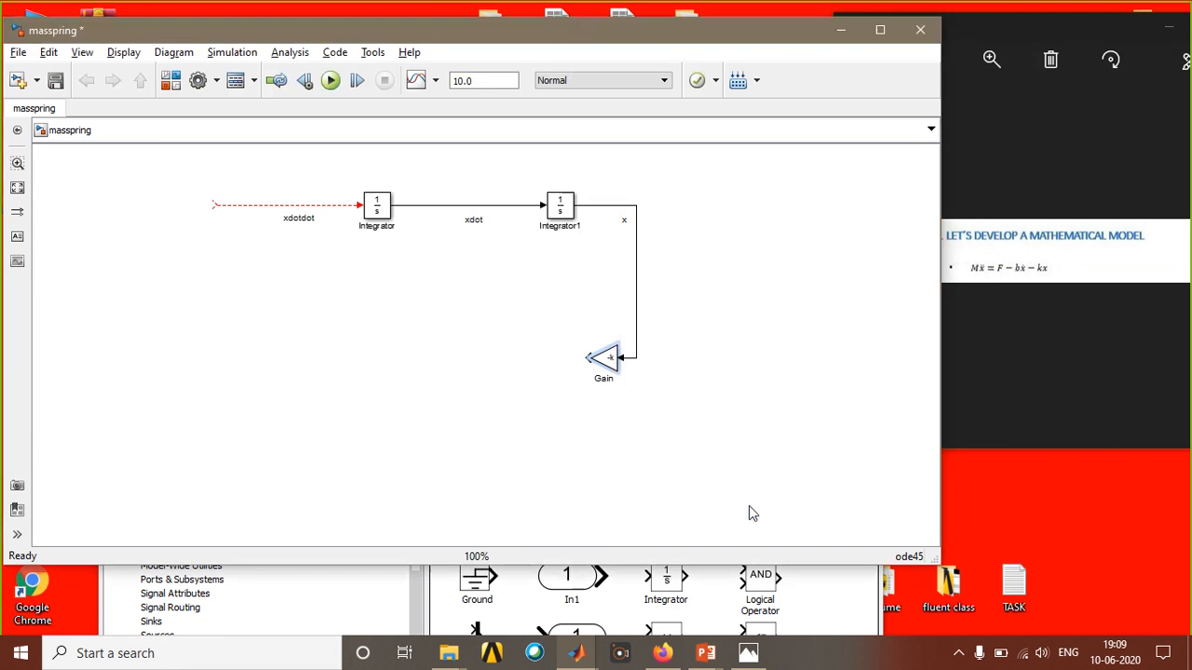
Rename the -k Gain block as stifness.
left_click(607, 380)
double_click(605, 379)
type("stifness")
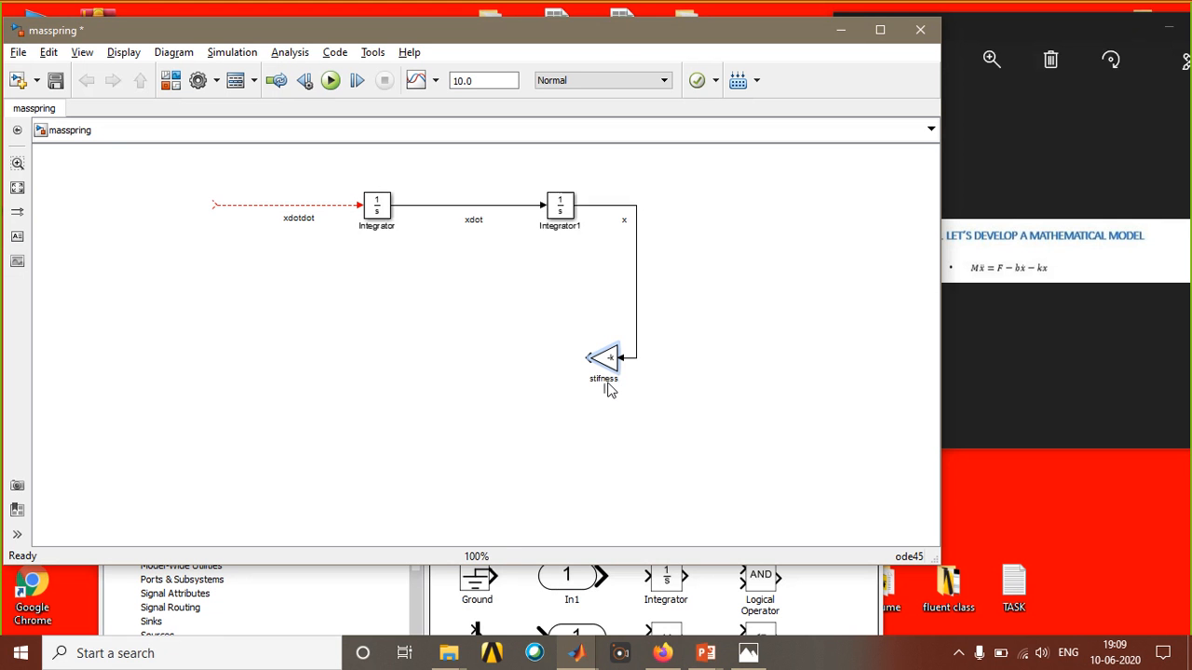
left_click(620, 429)
left_click(611, 363)
Circle the -kx term of the equation with the annotation pen.
left_click(1013, 207)
mouse_move(1055, 245)
left_mouse_down()
mouse_move(1041, 276)
mouse_move(1059, 244)
left_mouse_up()
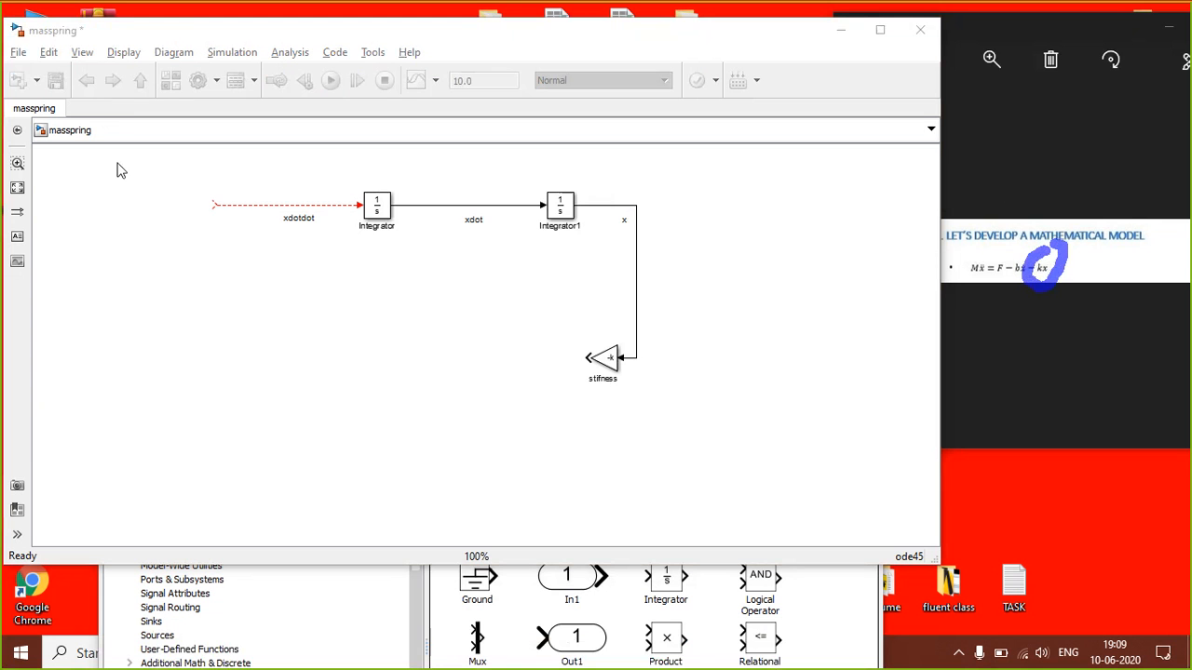
Duplicate the stifness Gain block beneath the xdot line, branch the xdot signal into its input and rename the copy as damping.
left_click(508, 340)
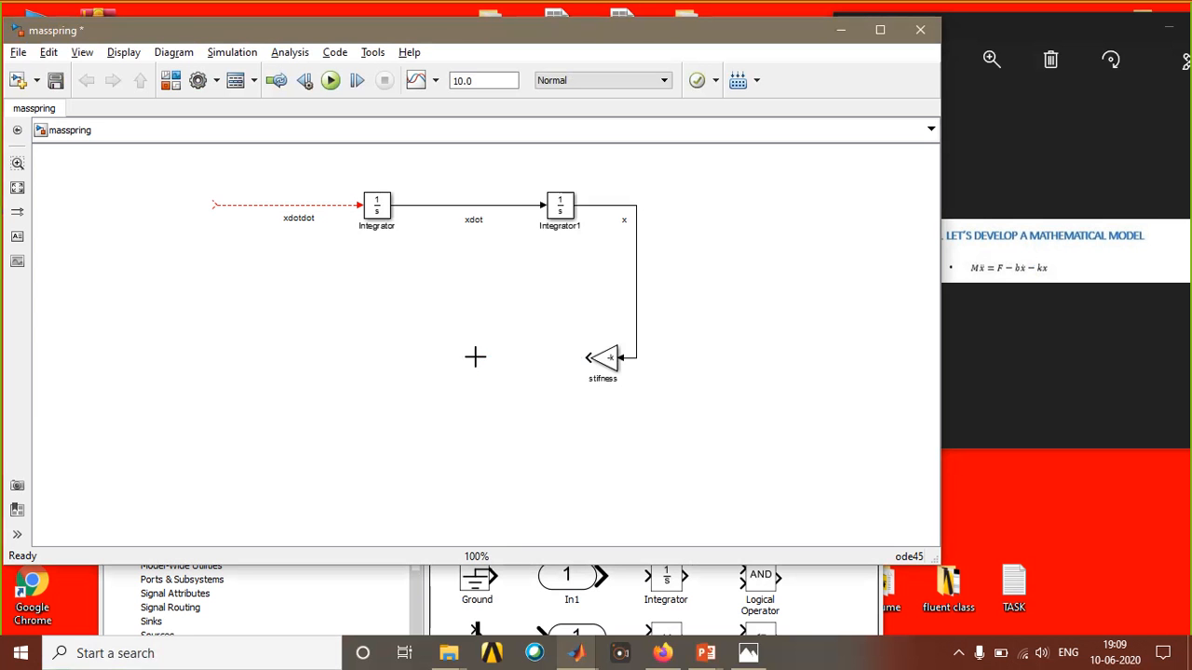
left_click_drag(476, 358, 506, 205)
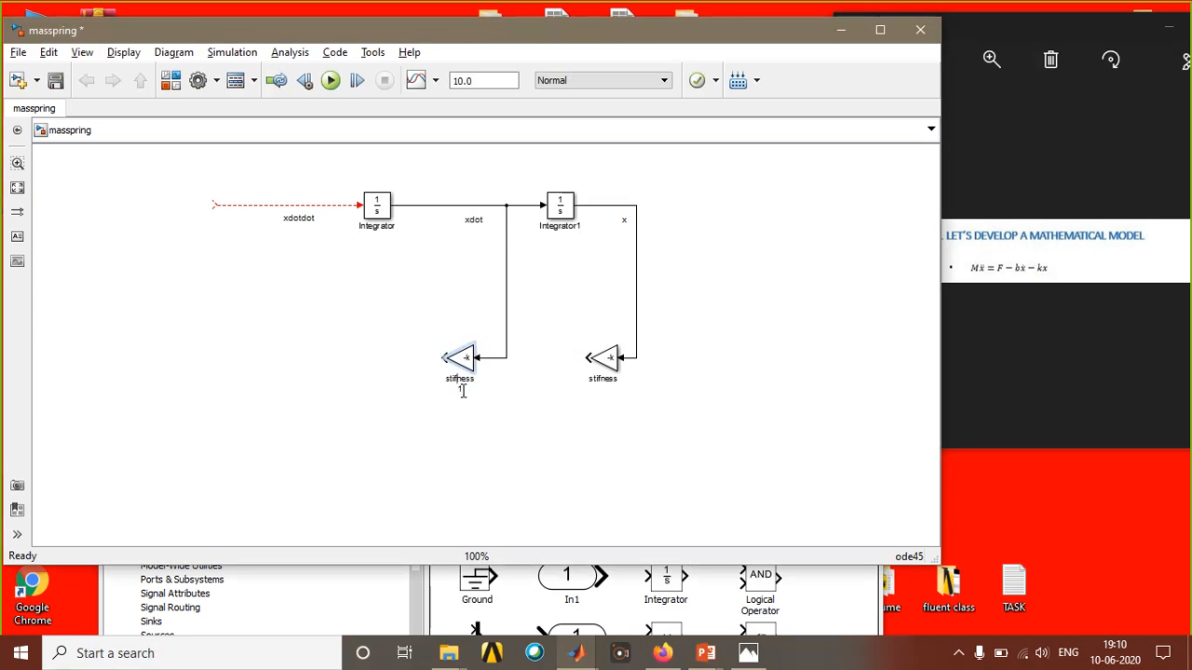
key("F2")
type("damping")
left_click(806, 12)
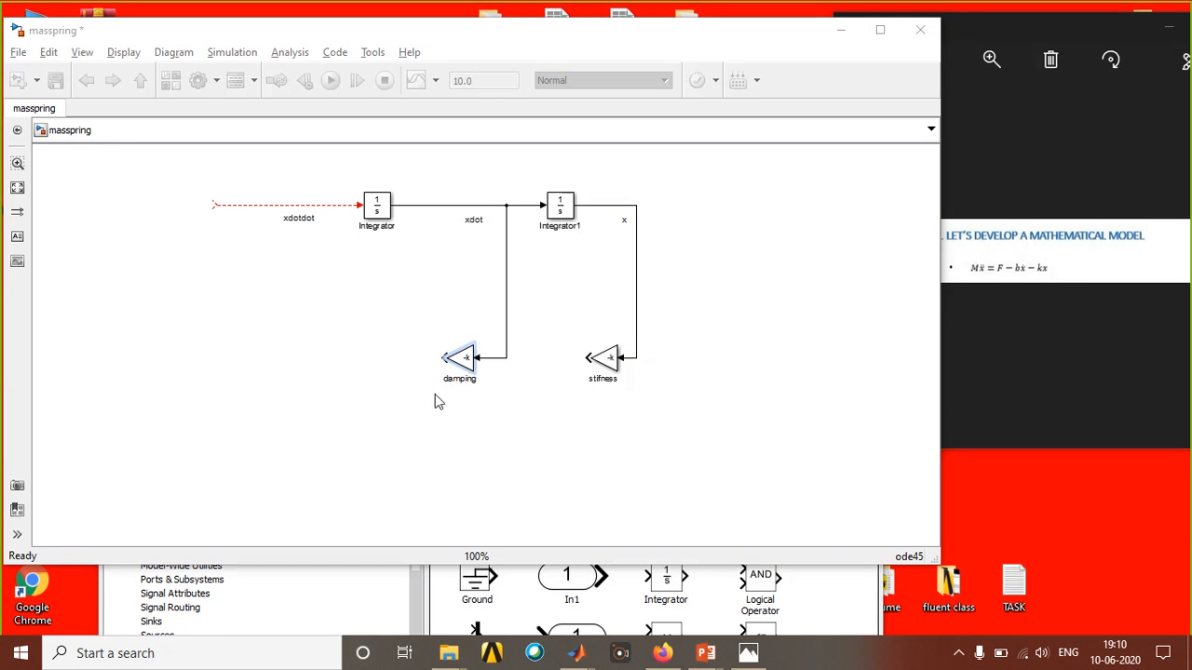
Set the damping block's gain to -b.
double_click(462, 360)
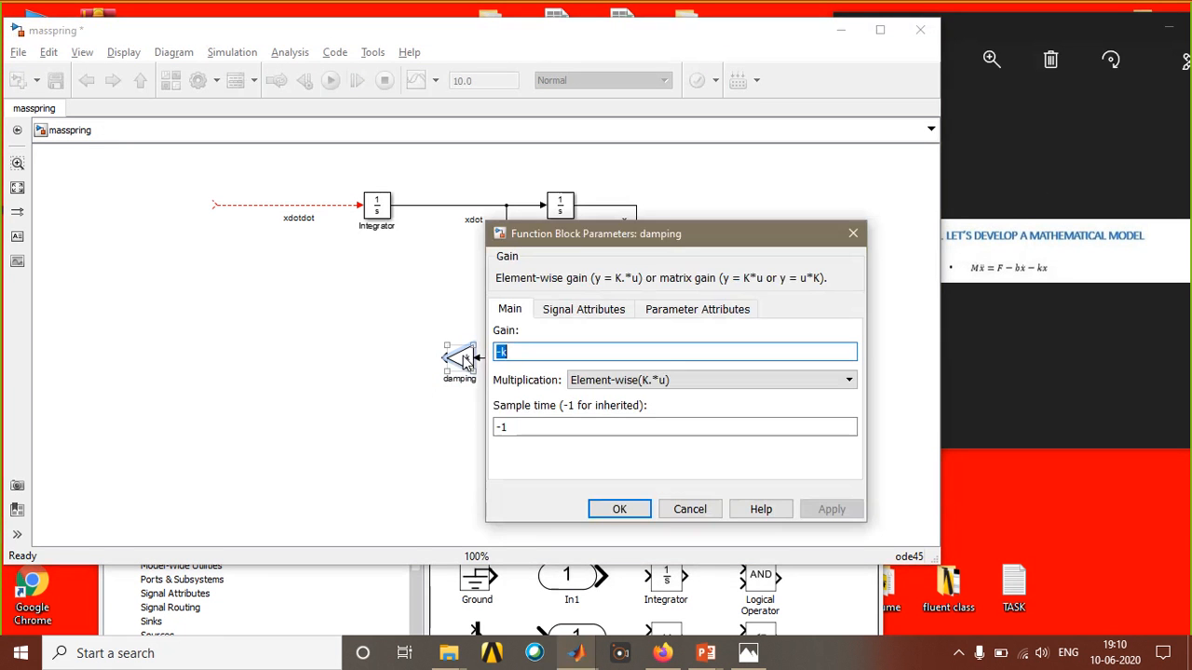
type("-b")
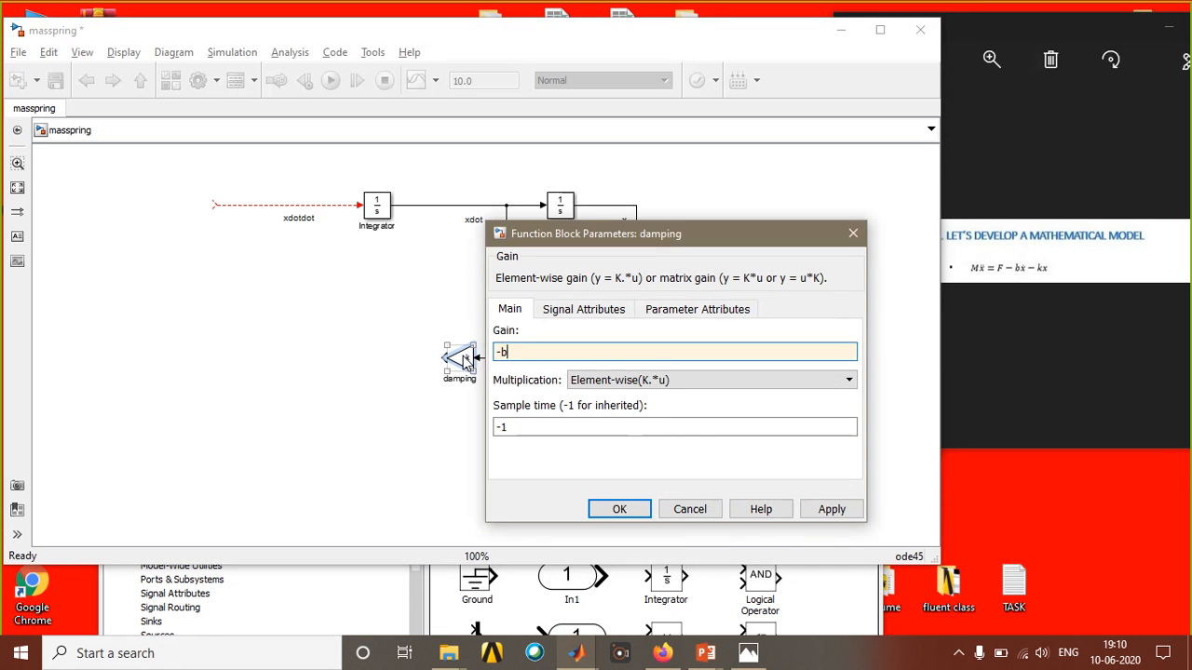
left_click(627, 509)
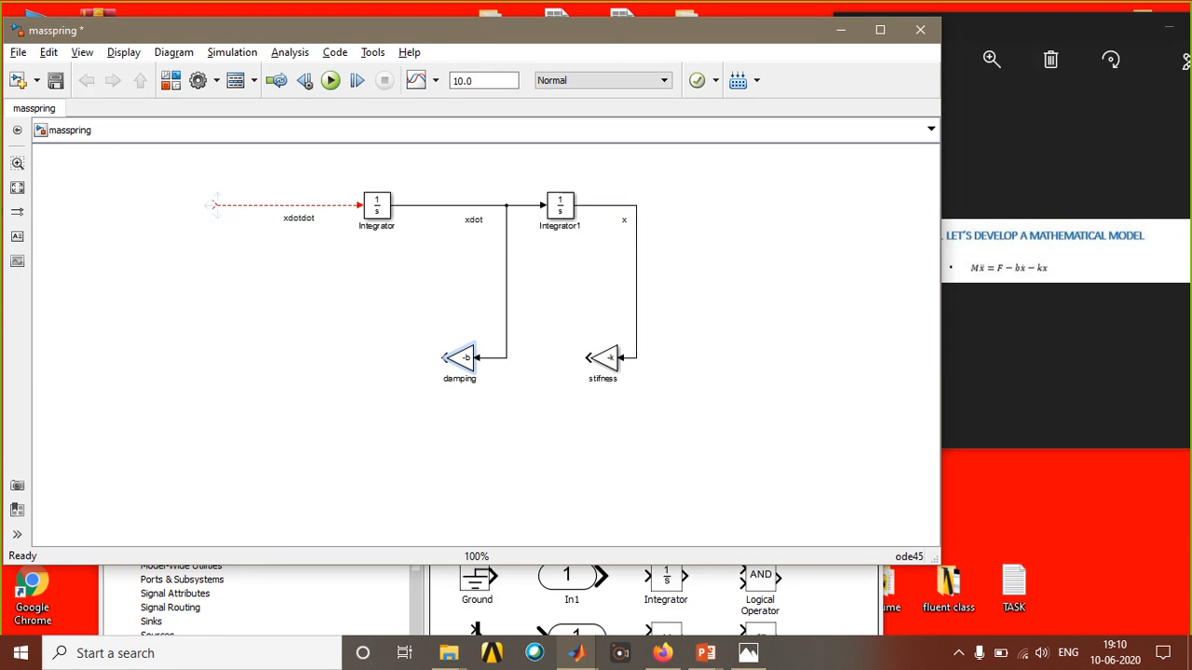
Add a Step block from the Simulink Sources library ahead of the unconnected start of the xdotdot line.
mouse_move(579, 655)
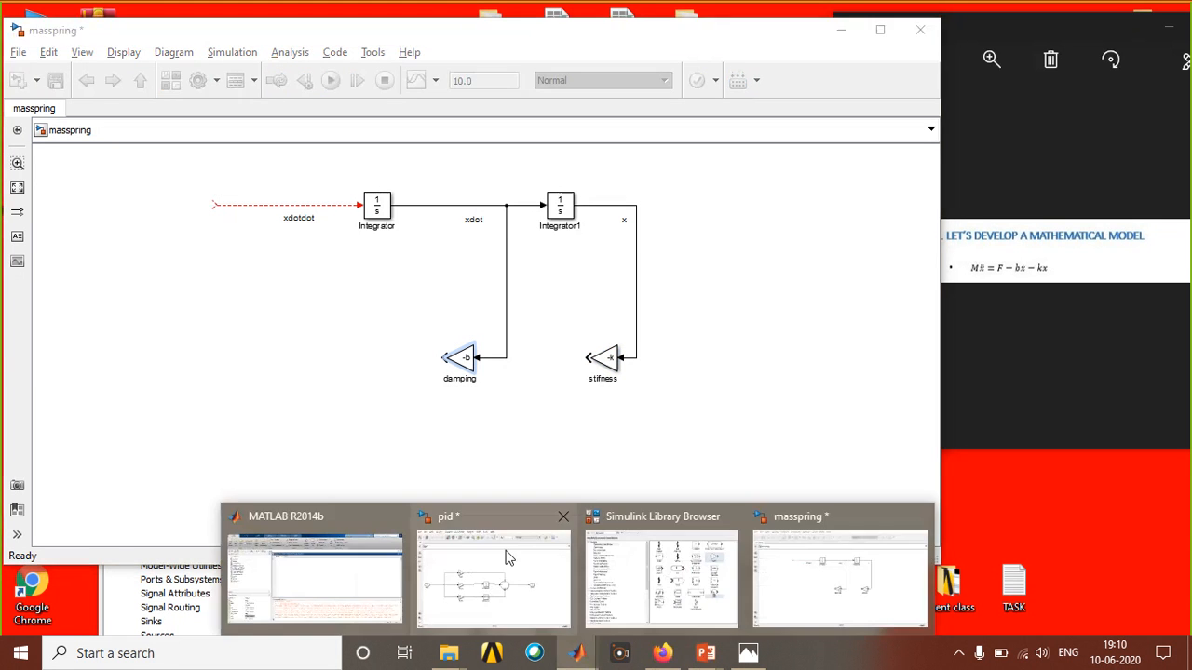
left_click(687, 557)
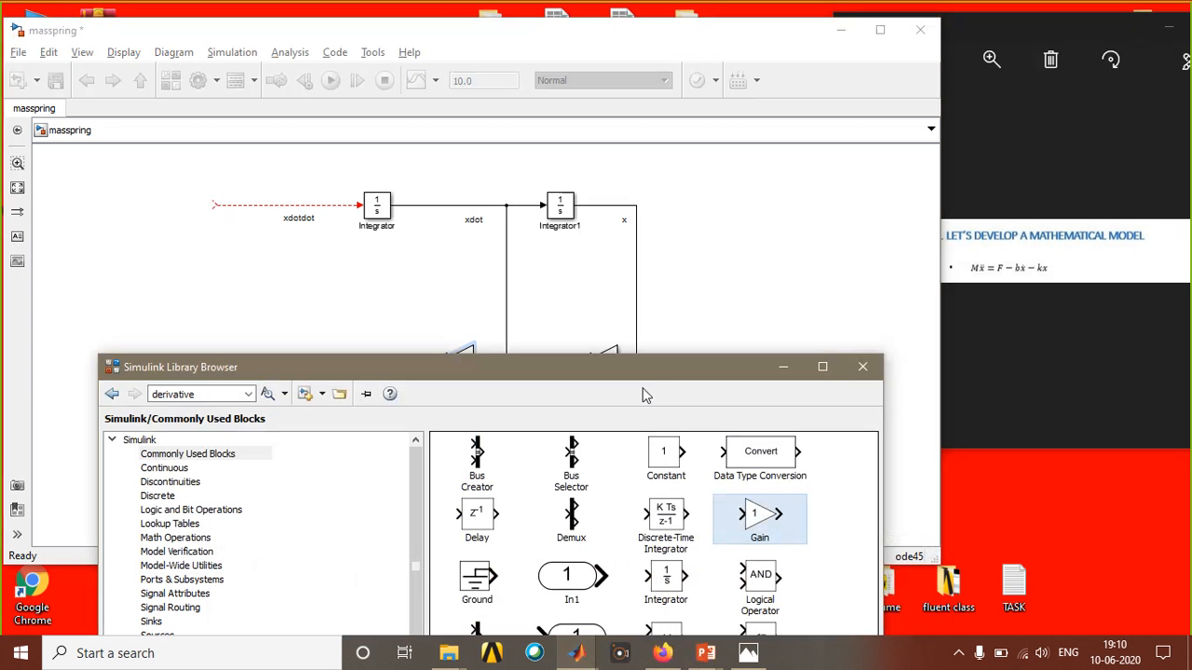
left_click_drag(653, 365, 818, 134)
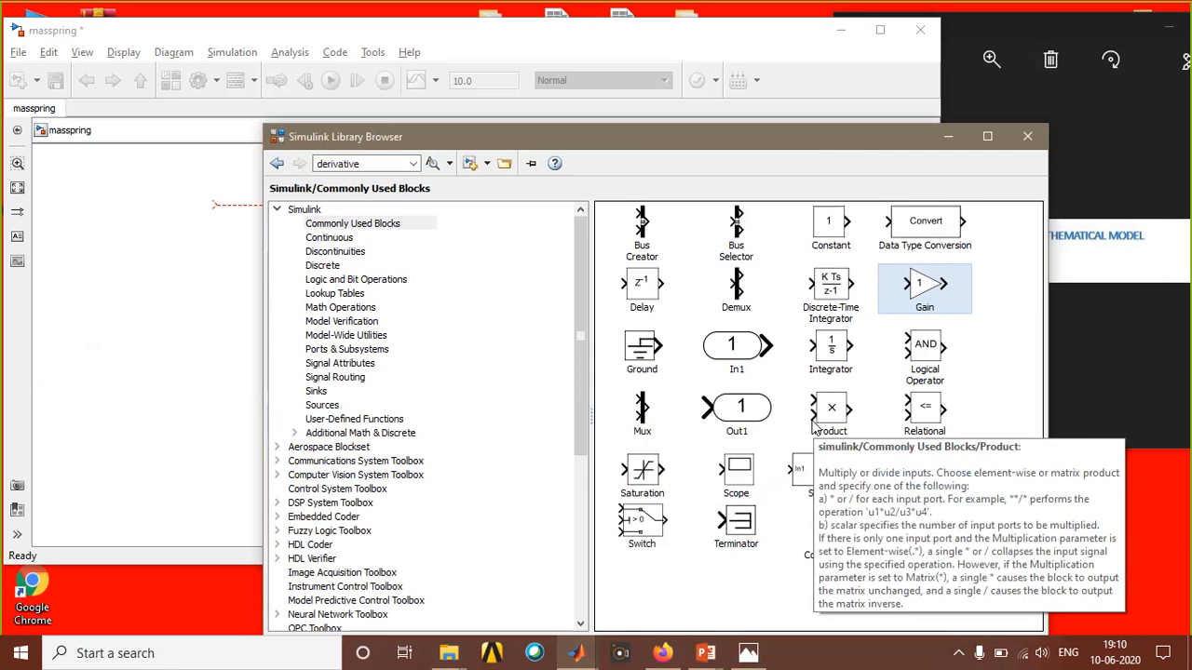
left_click(330, 225)
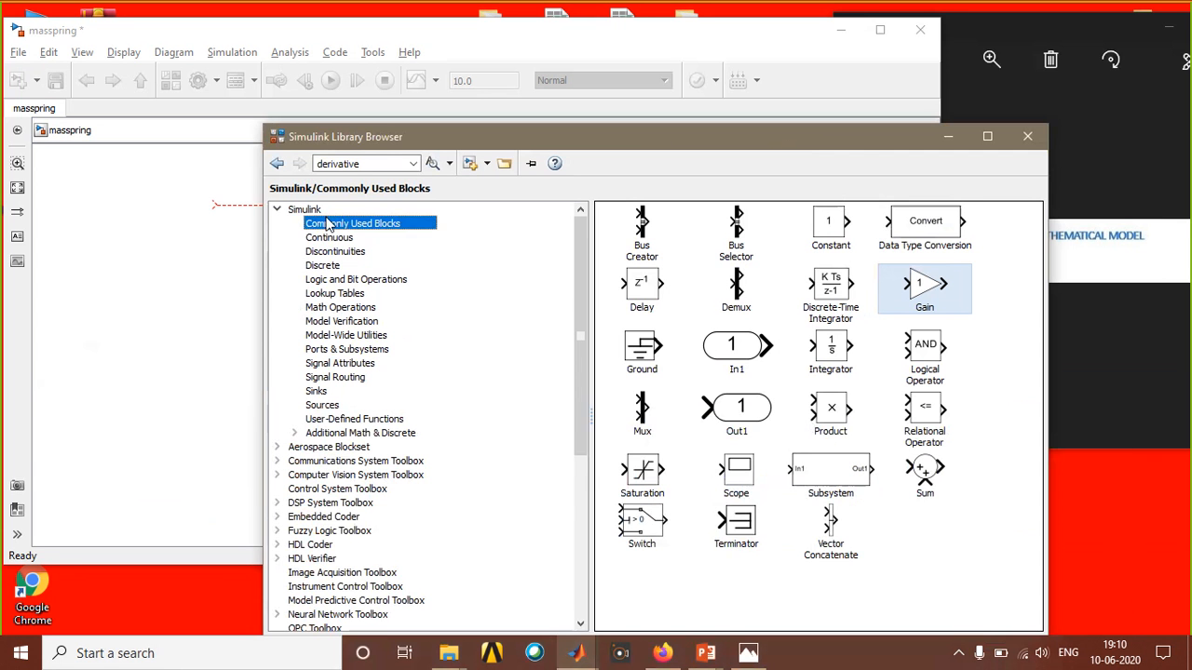
left_click(318, 391)
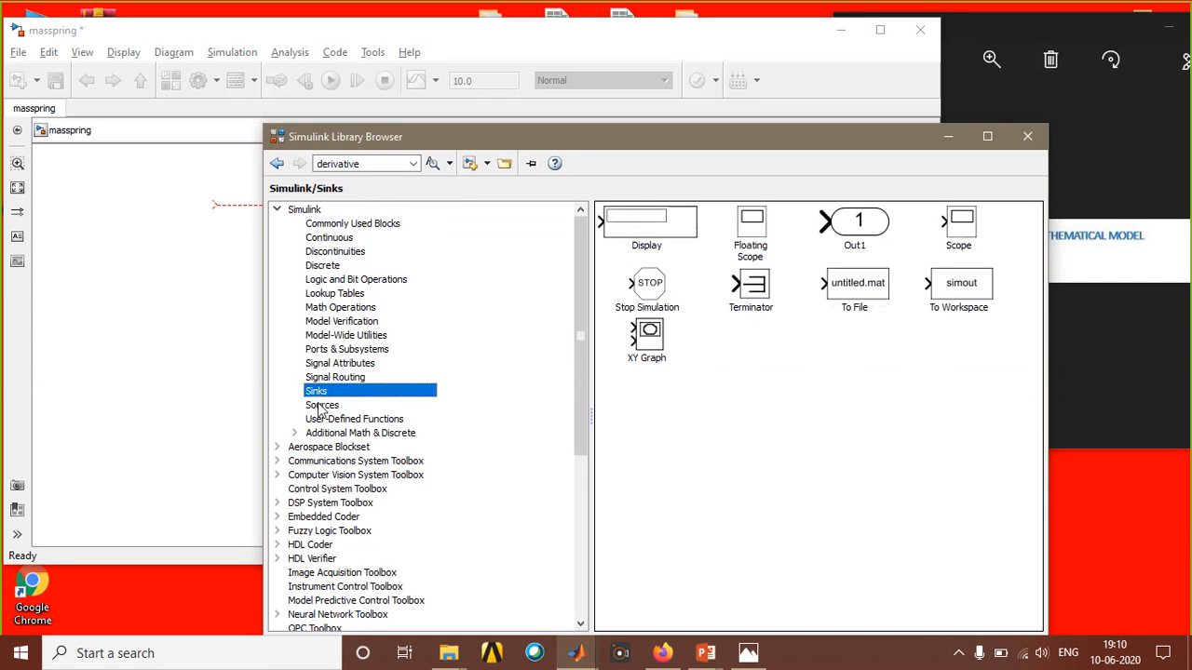
left_click(321, 406)
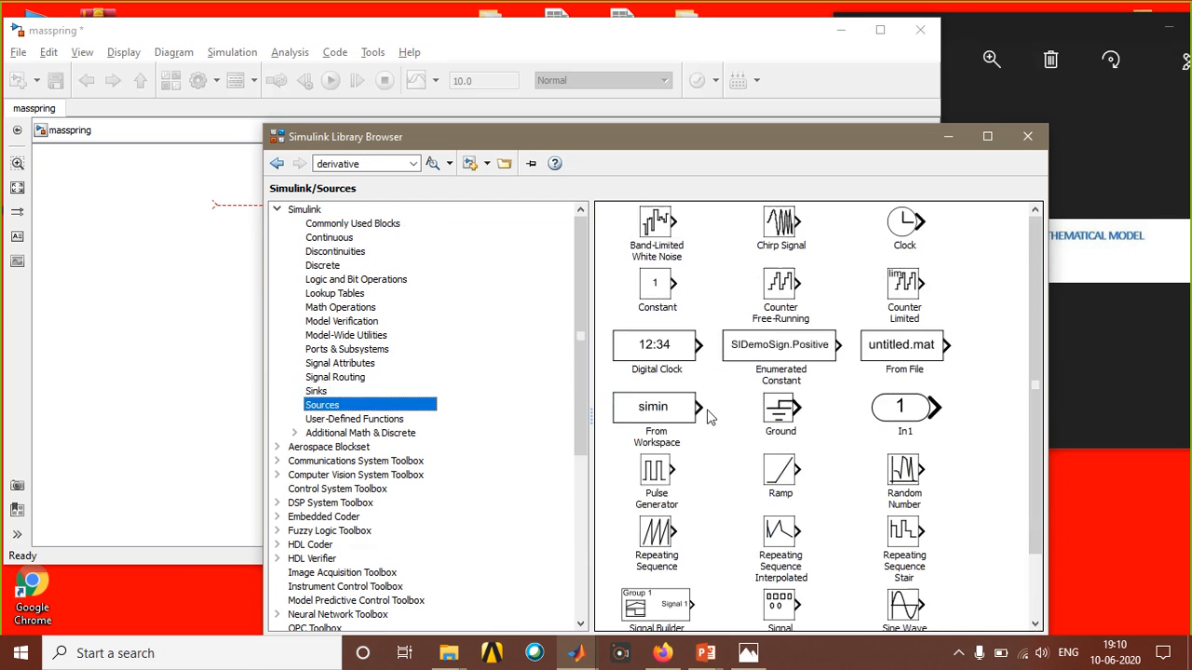
scroll(708, 416, "down", 1)
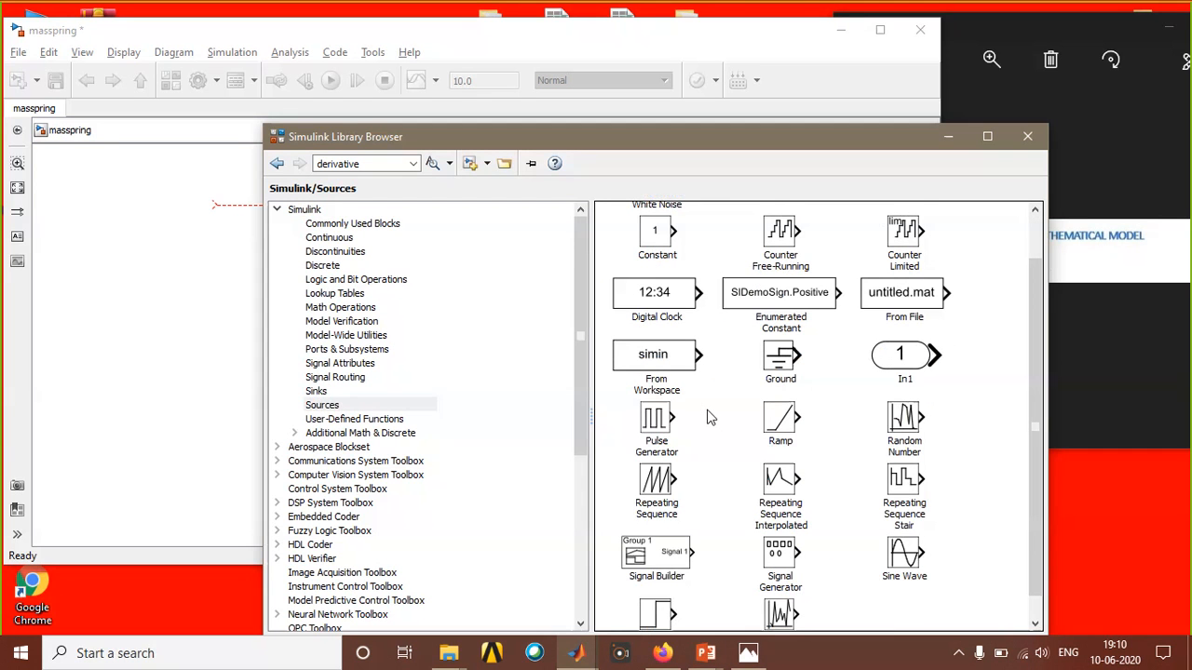
scroll(707, 416, "down", 1)
left_click(649, 598)
left_click_drag(649, 598, 131, 209)
Set the Step block's final value to 1.
double_click(131, 208)
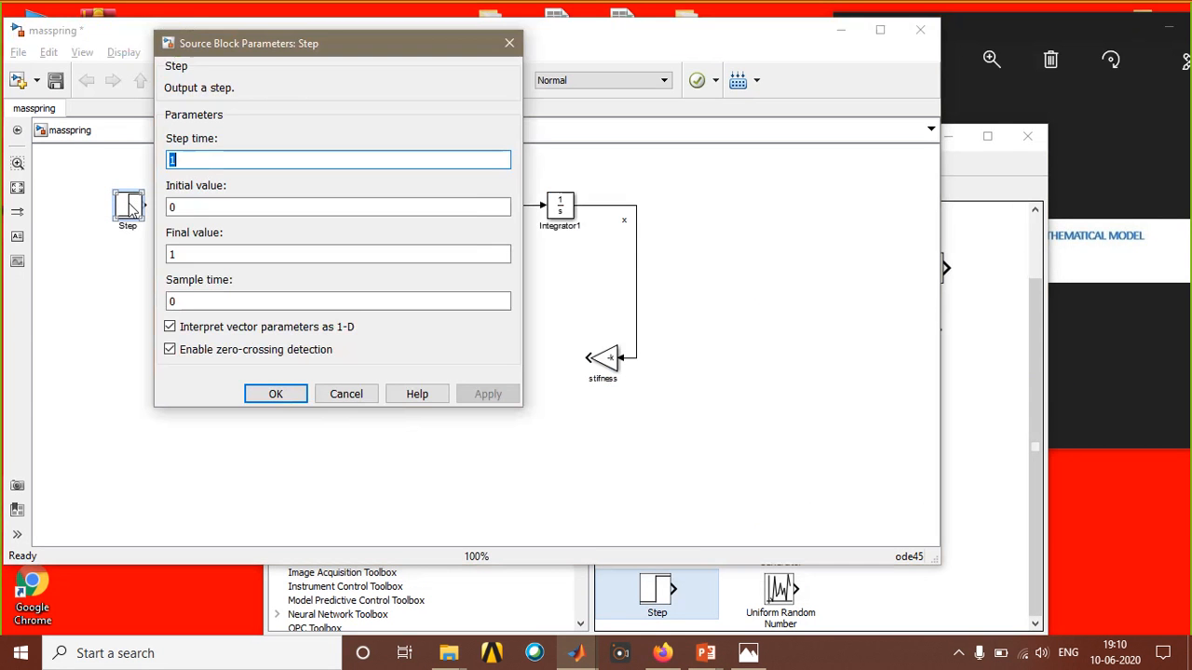
double_click(211, 256)
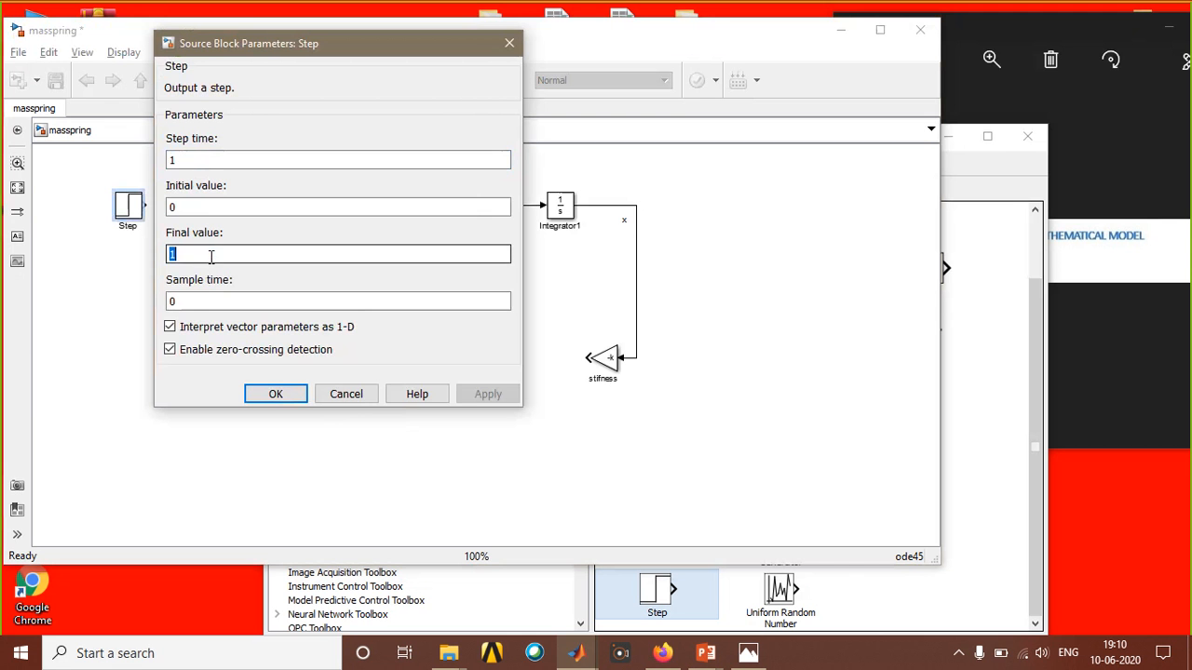
type("f")
key("BackSpace")
type("1")
left_click(271, 394)
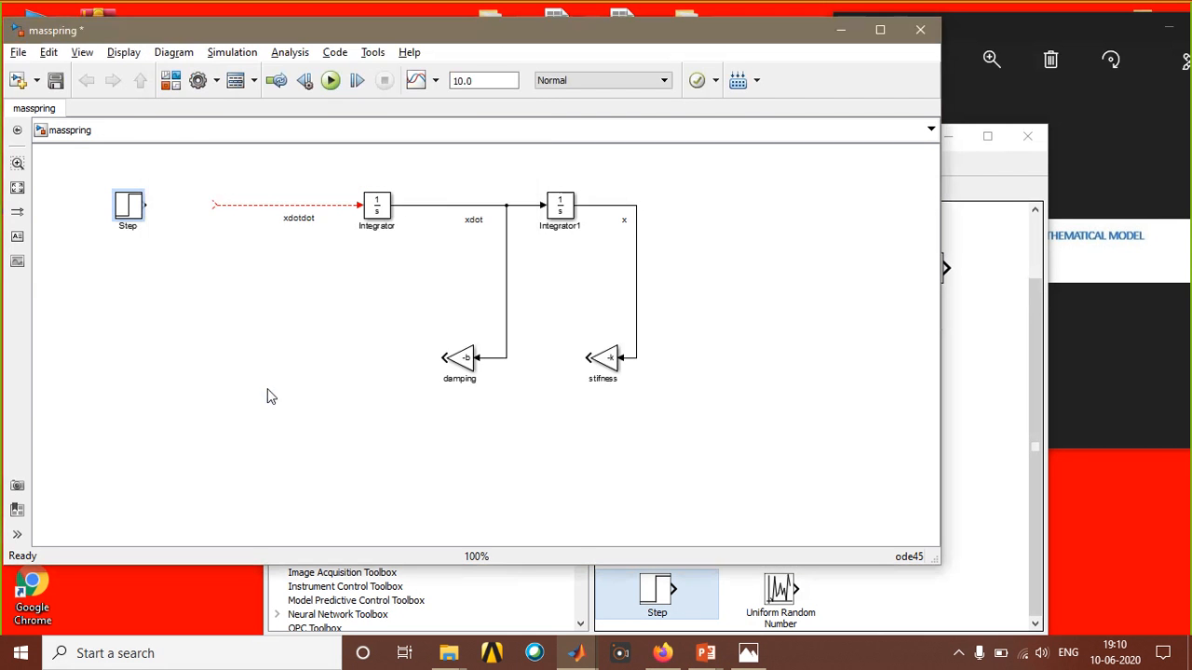
Mark the F, -b and -kx terms of the equation with the annotation pen, then clear the marks.
left_click(948, 136)
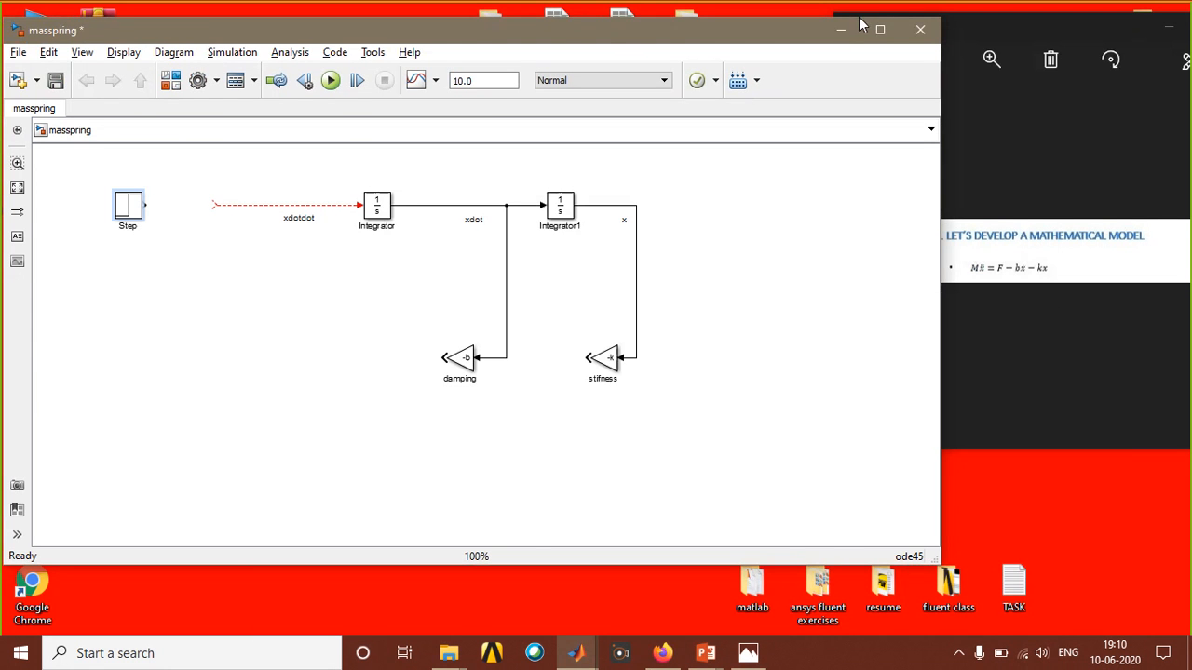
left_click(1047, 280)
left_click_drag(1003, 261, 1002, 216)
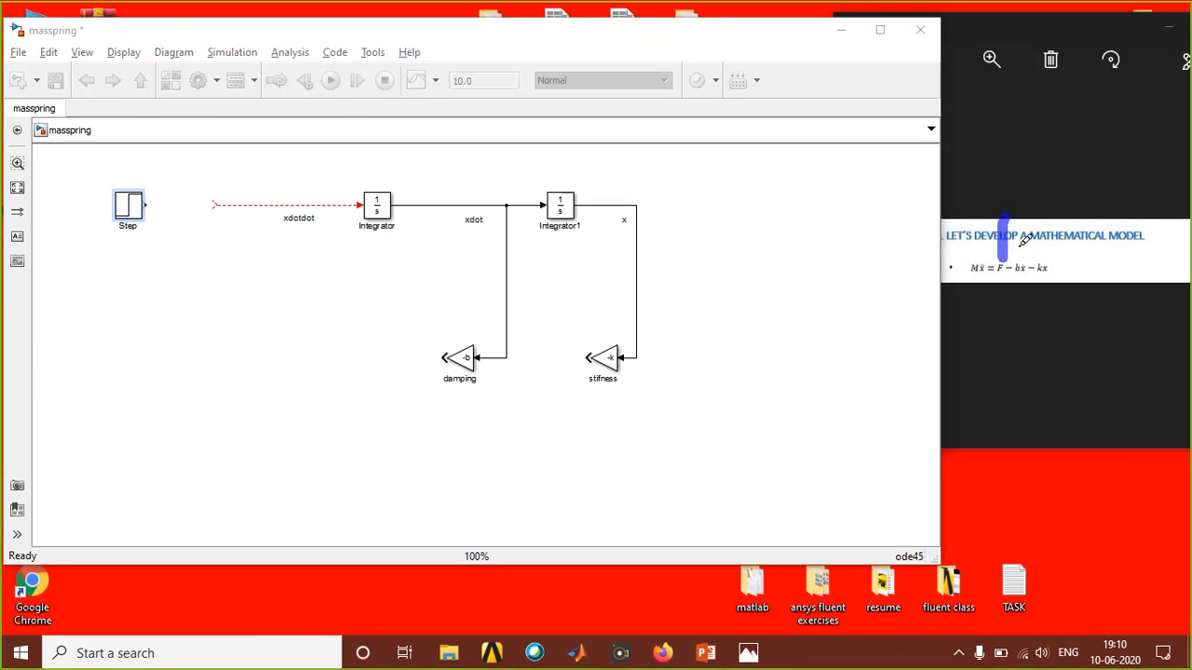
left_click_drag(1017, 280, 1018, 331)
left_click_drag(1045, 261, 1045, 198)
left_click(139, 149)
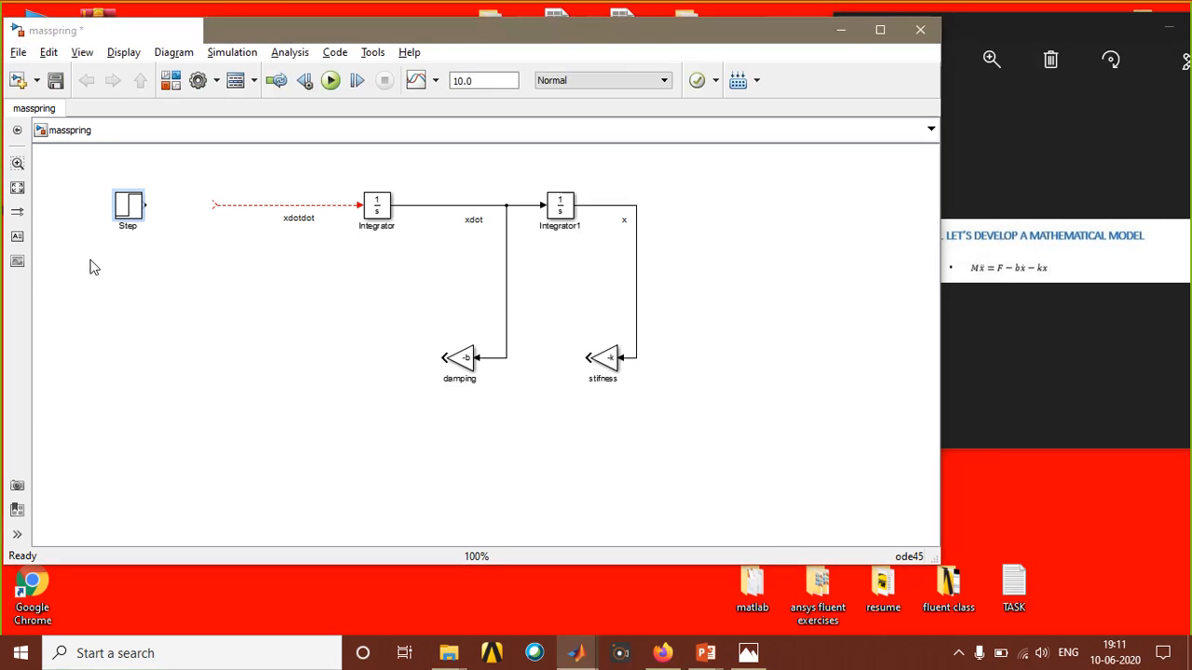
Circle the Step block, the damping branch and the stifness branch with the annotation pen, then clear the circles.
mouse_move(140, 241)
left_mouse_down()
mouse_move(171, 186)
mouse_move(119, 244)
left_mouse_up()
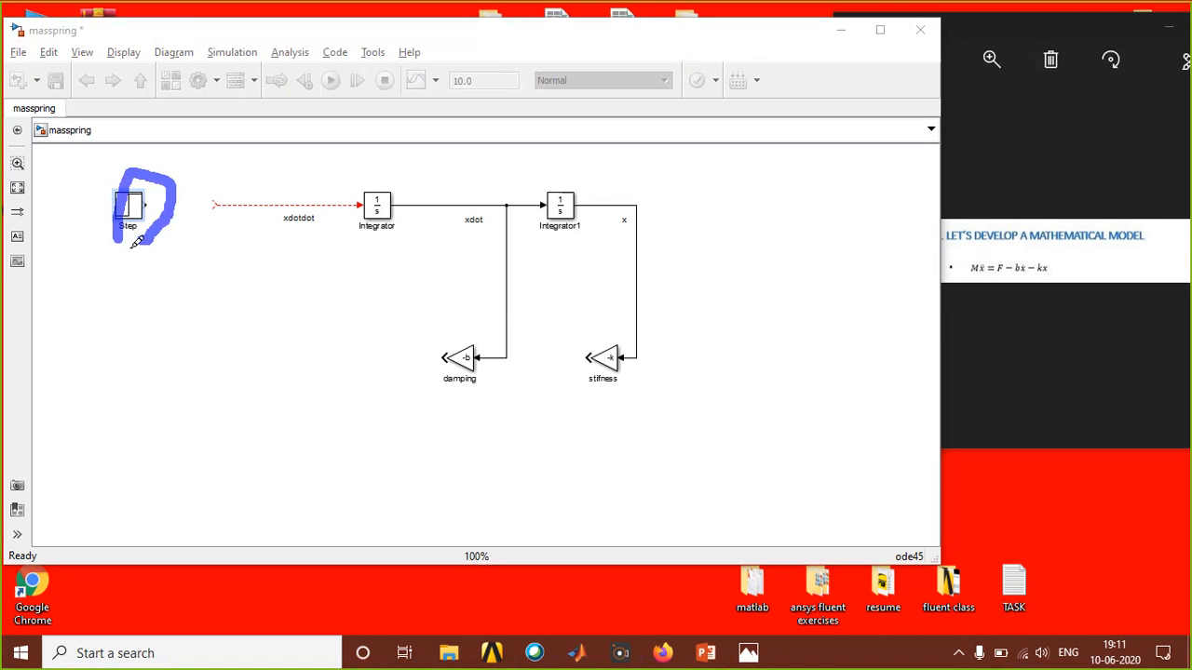
mouse_move(440, 340)
left_mouse_down()
mouse_move(484, 436)
mouse_move(529, 186)
mouse_move(538, 197)
left_mouse_up()
mouse_move(657, 177)
left_mouse_down()
mouse_move(583, 216)
mouse_move(601, 380)
mouse_move(680, 196)
left_mouse_up()
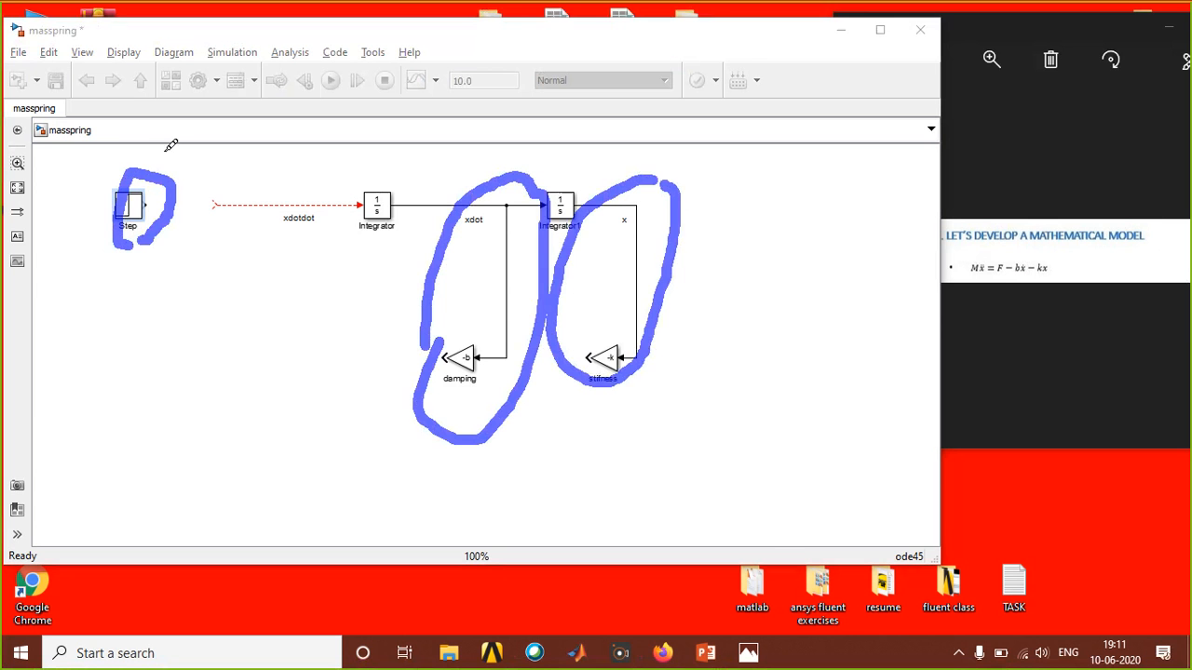
left_click(110, 168)
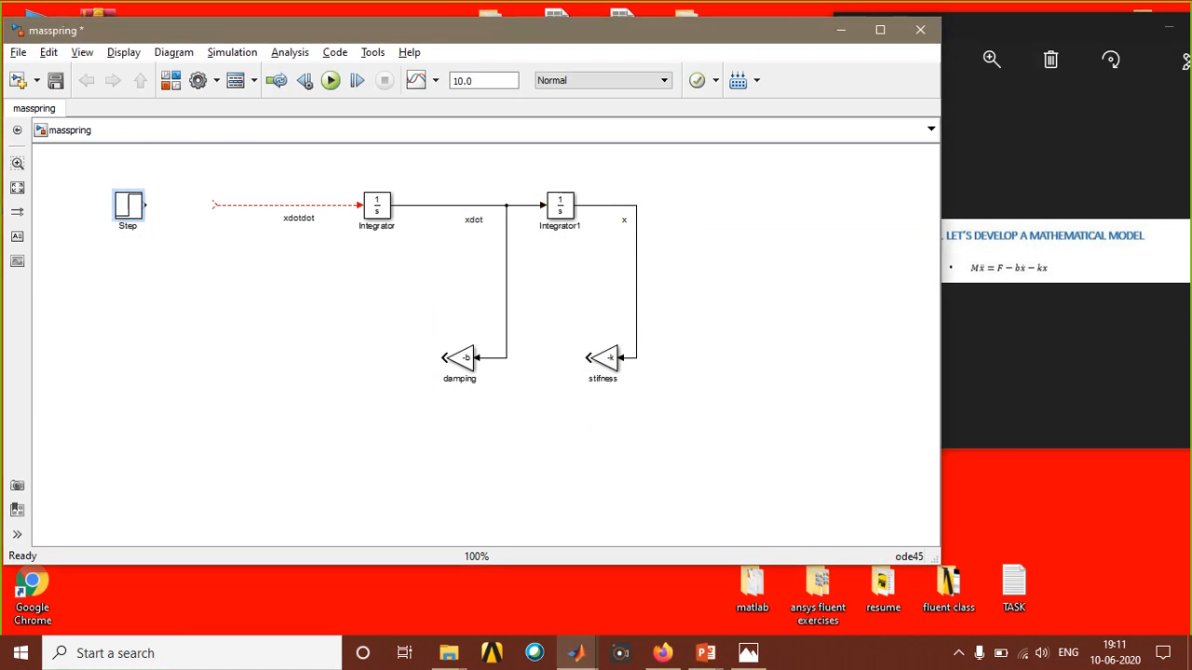
Sketch a step-shaped curve in the empty canvas area with the annotation pen, then erase it.
left_click(859, 30)
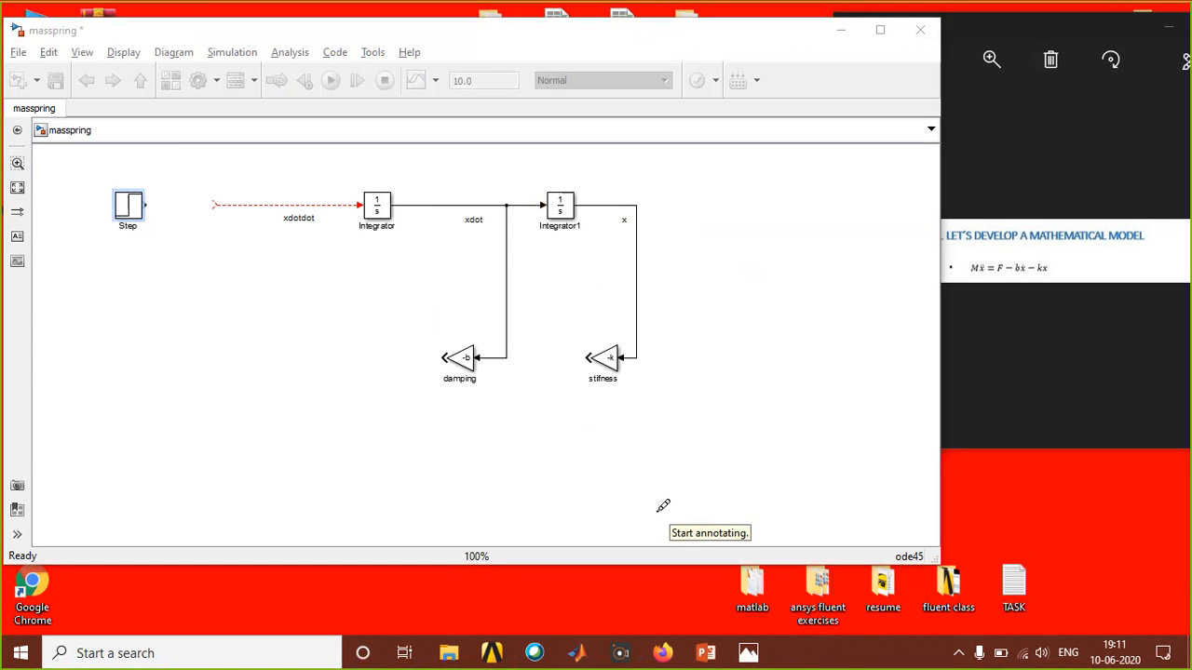
mouse_move(653, 509)
left_mouse_down()
mouse_move(670, 355)
mouse_move(788, 359)
left_mouse_up()
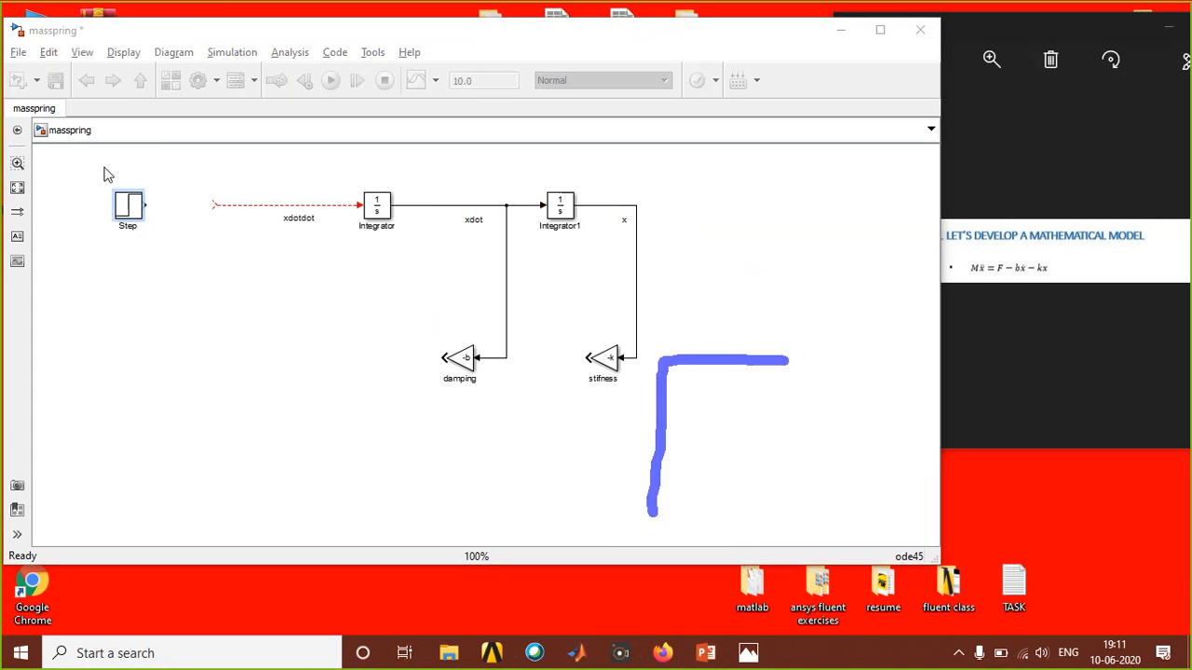
key("Escape")
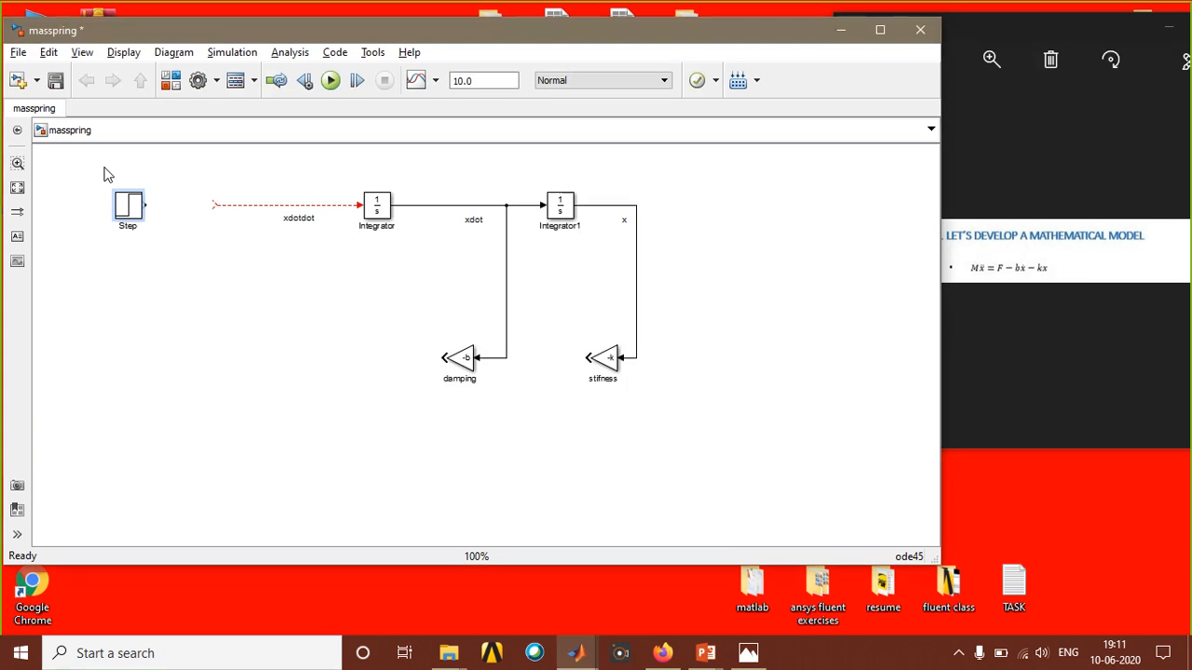
Shift the Step block slightly away from the xdotdot line and add a Sum block from the Commonly Used Blocks between them.
left_click_drag(123, 208, 111, 208)
left_click(576, 653)
left_click(715, 571)
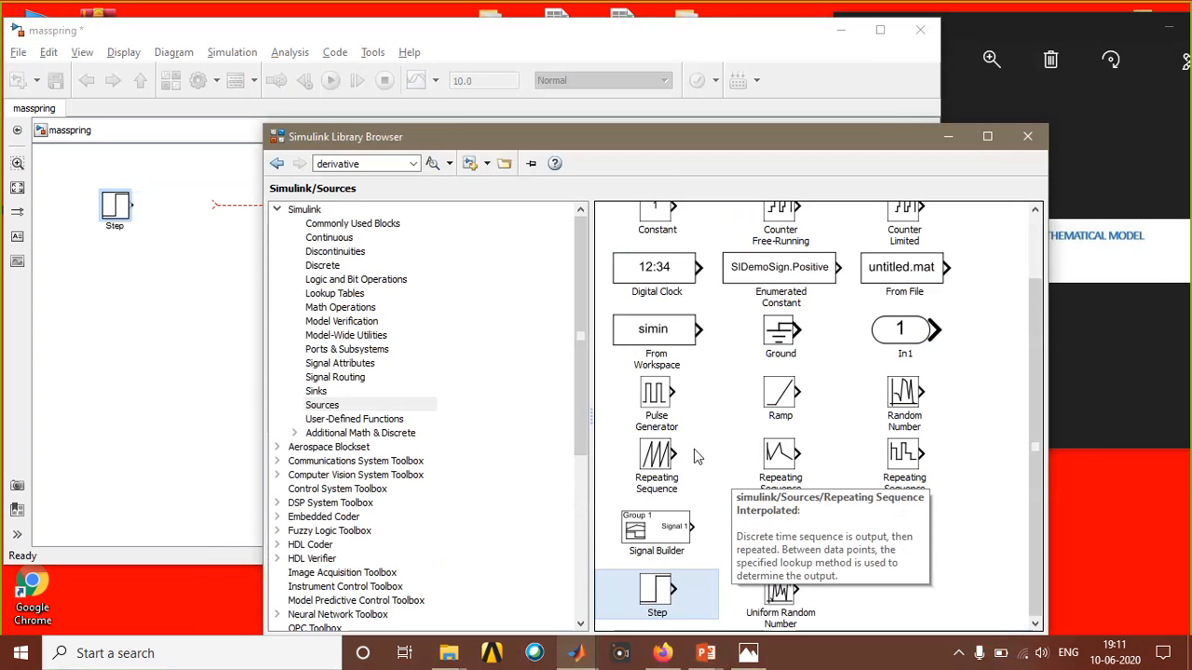
scroll(697, 447, "up", 2)
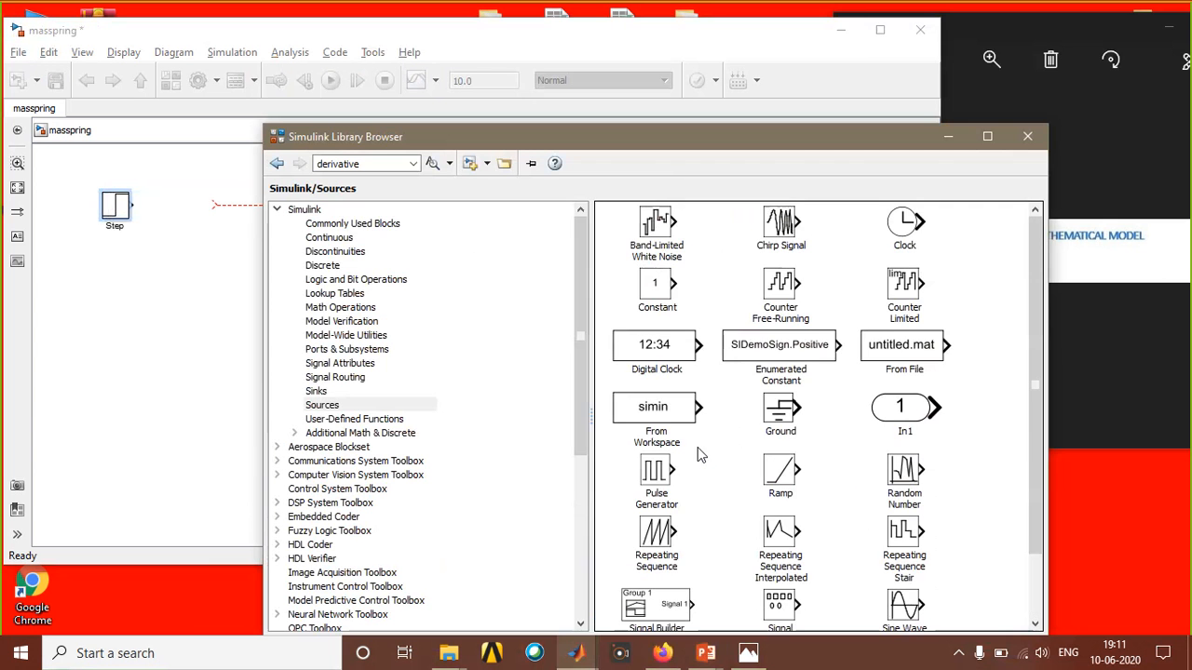
left_click(349, 228)
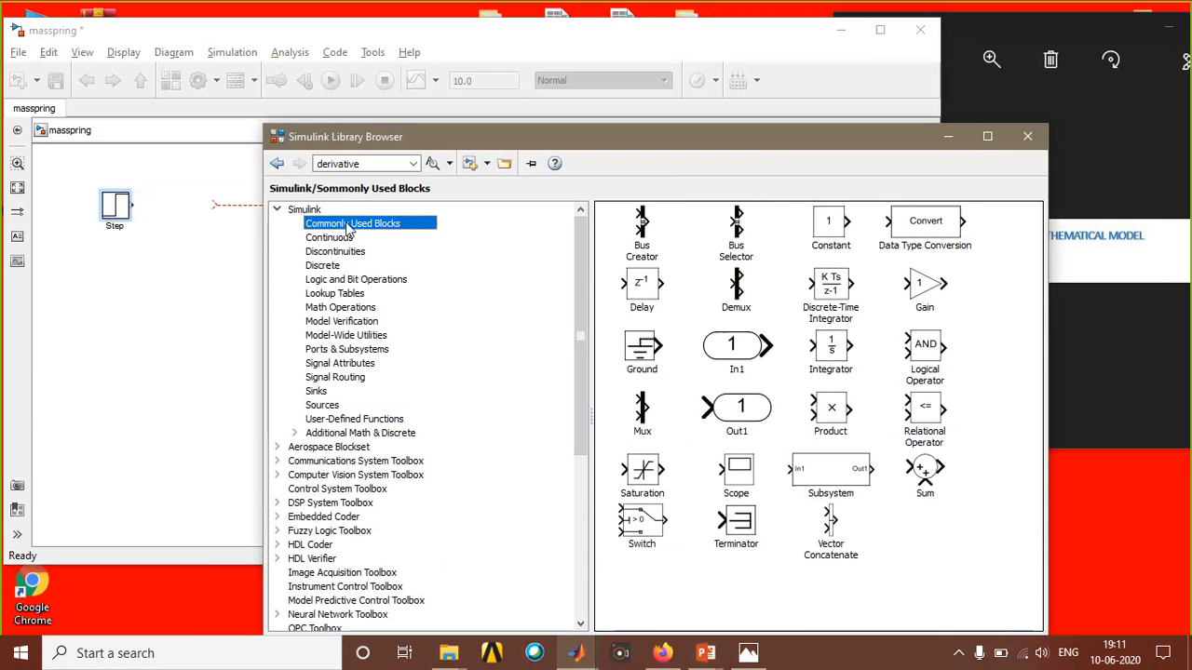
left_click_drag(925, 471, 267, 244)
Set the Sum block's list of signs to |+++ to give it three inputs.
double_click(187, 209)
left_click(267, 244)
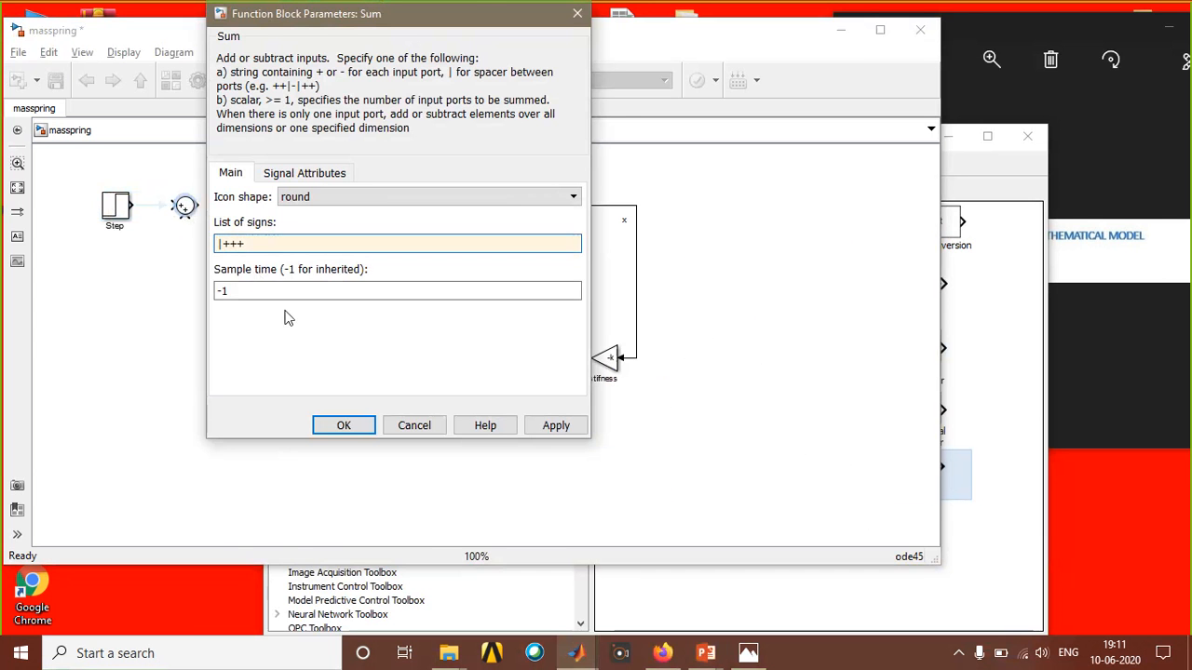
left_click(341, 426)
Connect the Step, damping and stifness outputs to the Sum block's inputs and its output to the xdotdot line.
mouse_move(132, 205)
left_mouse_down()
mouse_move(154, 192)
mouse_move(179, 203)
left_mouse_up()
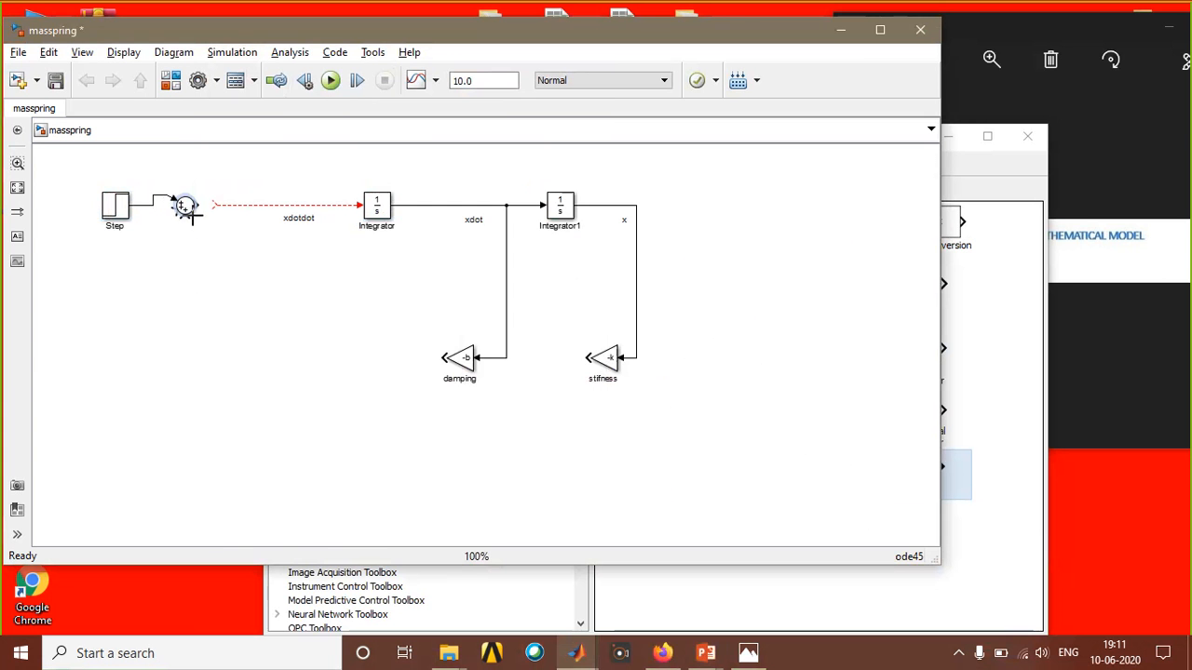
mouse_move(442, 359)
left_mouse_down()
mouse_move(261, 292)
mouse_move(186, 240)
mouse_move(185, 216)
left_mouse_up()
mouse_move(585, 358)
left_mouse_down()
mouse_move(171, 404)
mouse_move(161, 243)
mouse_move(174, 213)
mouse_move(198, 205)
left_mouse_up()
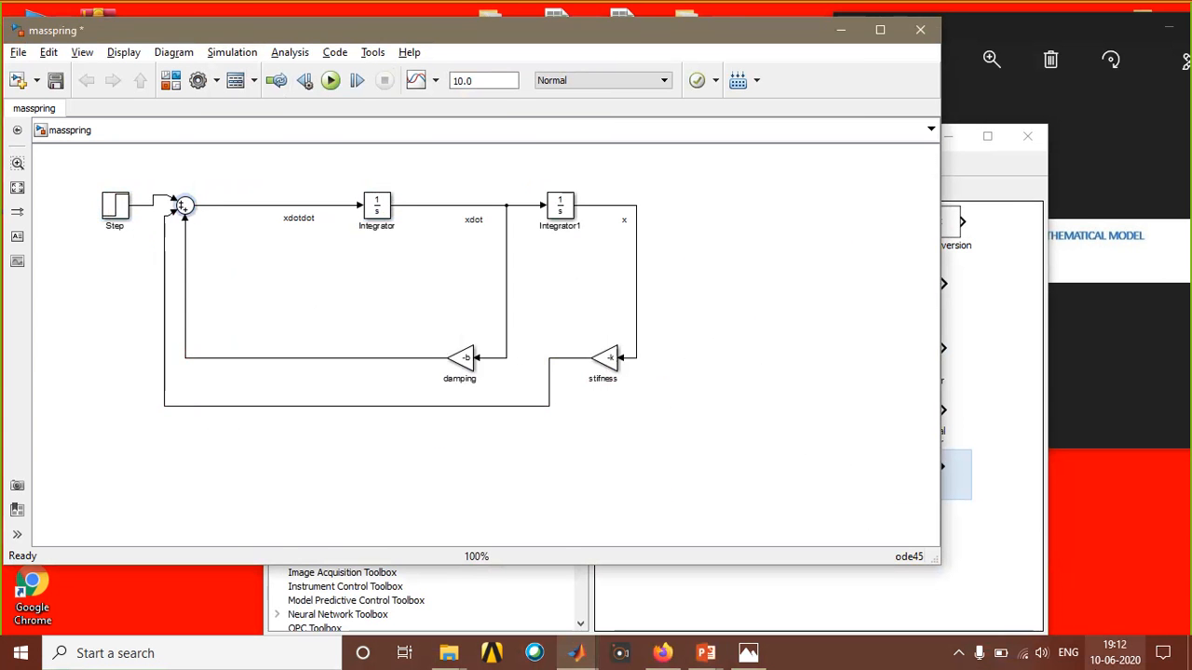
Add a Scope from the Commonly Used Blocks beyond the second Integrator and connect it to the x signal.
mouse_move(1116, 653)
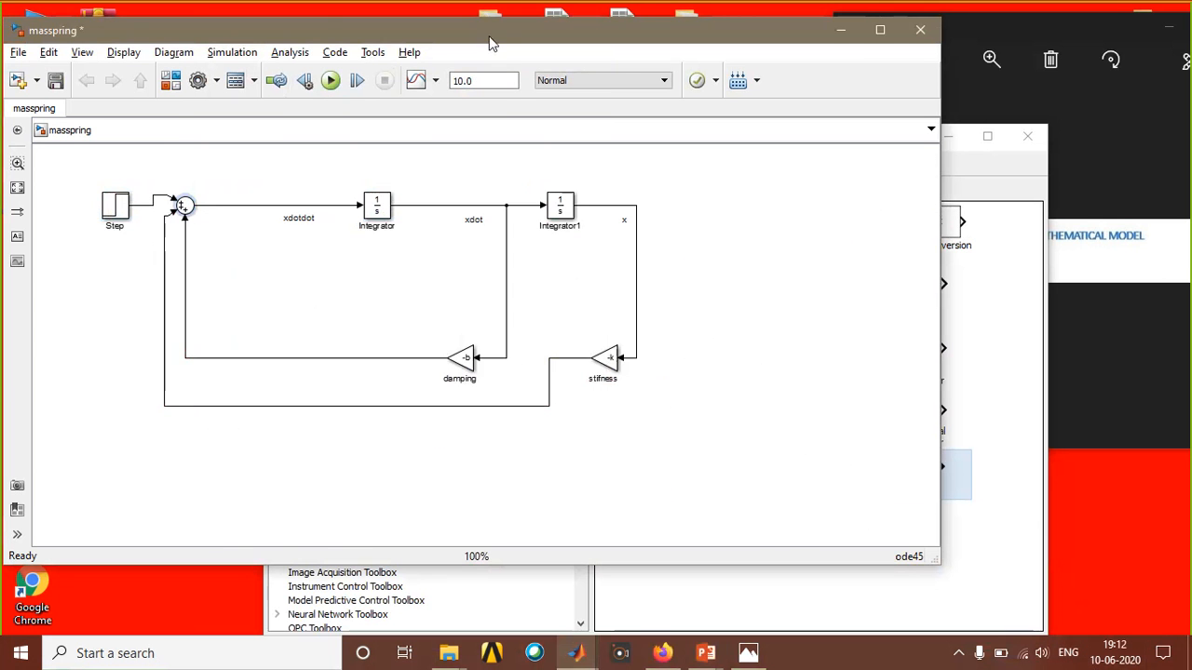
left_click(577, 653)
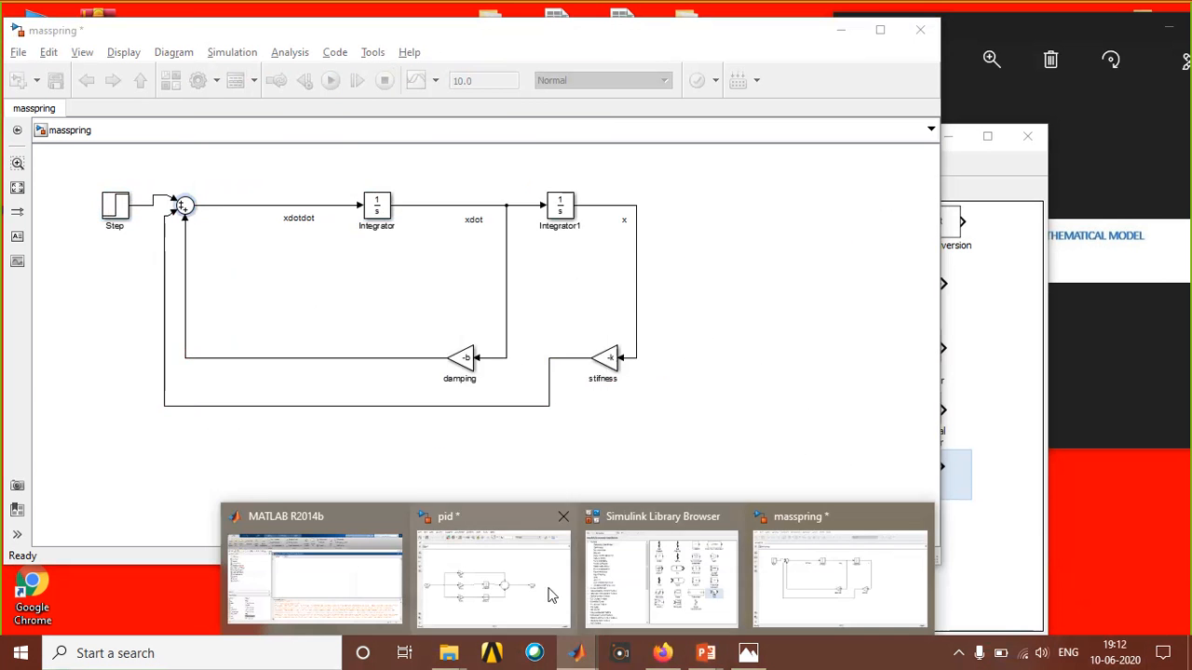
left_click(633, 595)
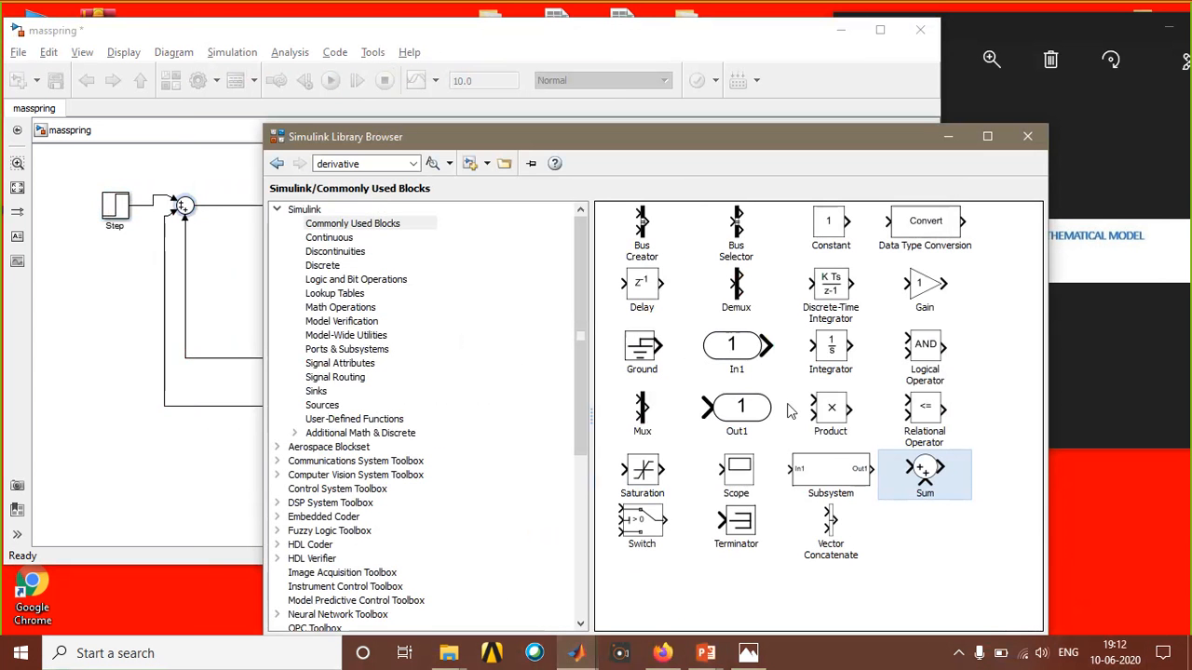
mouse_move(736, 477)
left_mouse_down()
mouse_move(228, 458)
mouse_move(523, 363)
mouse_move(766, 260)
mouse_move(636, 258)
left_mouse_up()
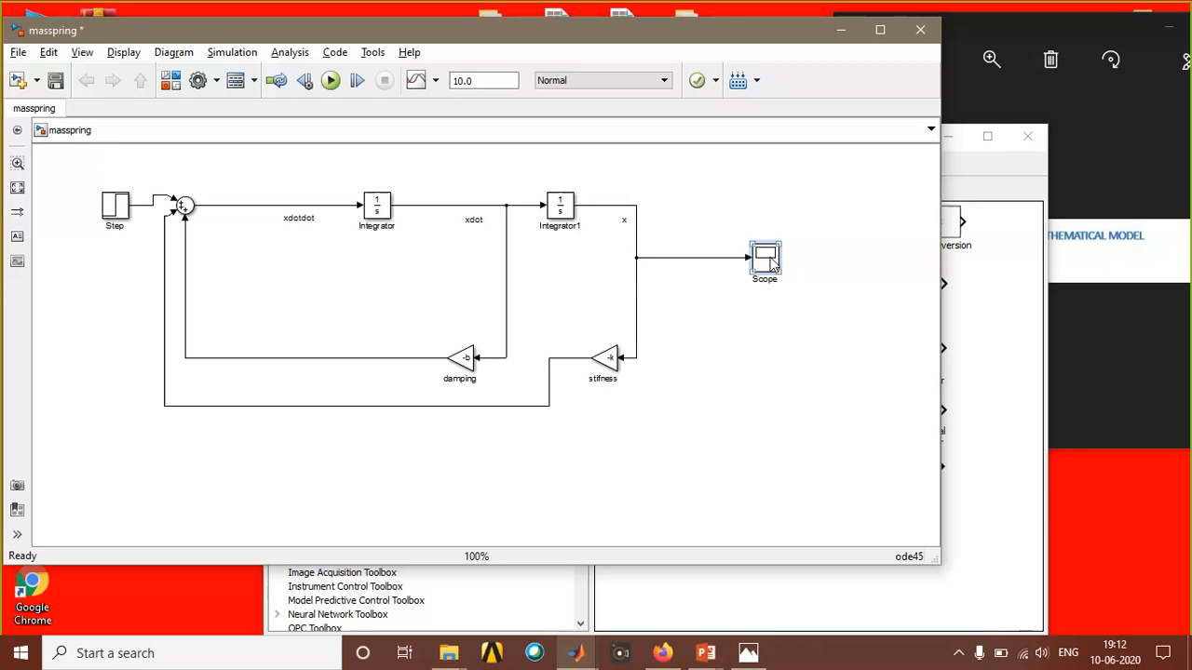
Duplicate the Scope below the existing one and connect the copy to the Step block's output.
mouse_move(771, 265)
left_mouse_down()
mouse_move(771, 468)
mouse_move(286, 481)
mouse_move(114, 277)
mouse_move(144, 205)
left_mouse_up()
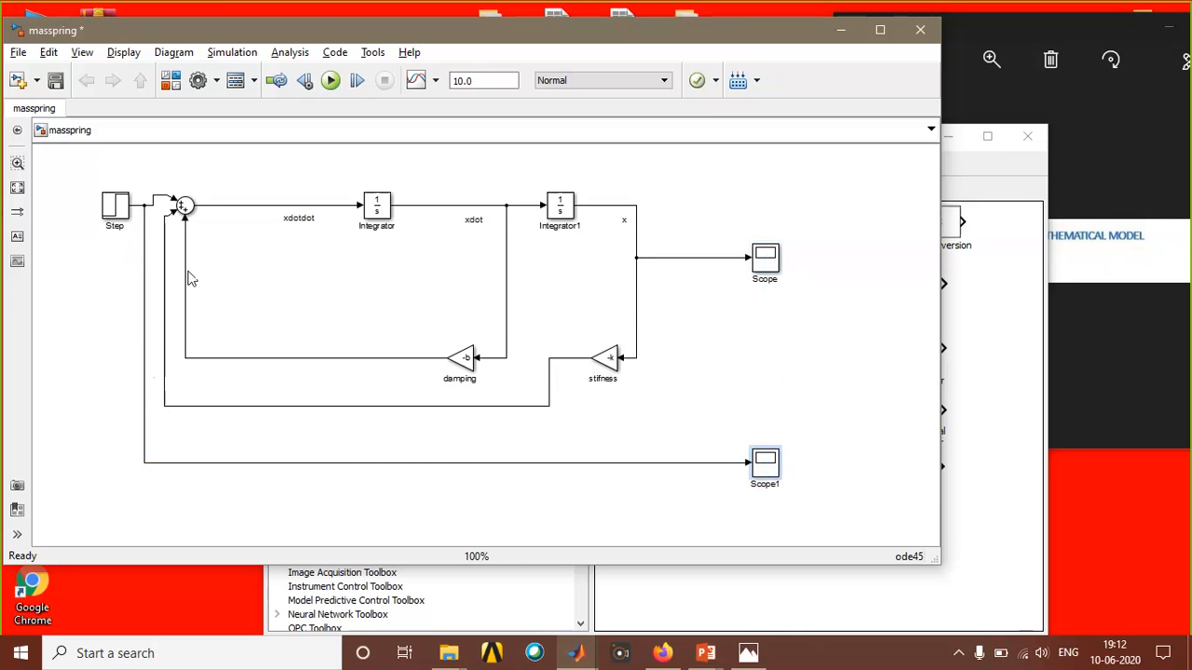
left_click(116, 212)
left_click(762, 268)
left_click(576, 652)
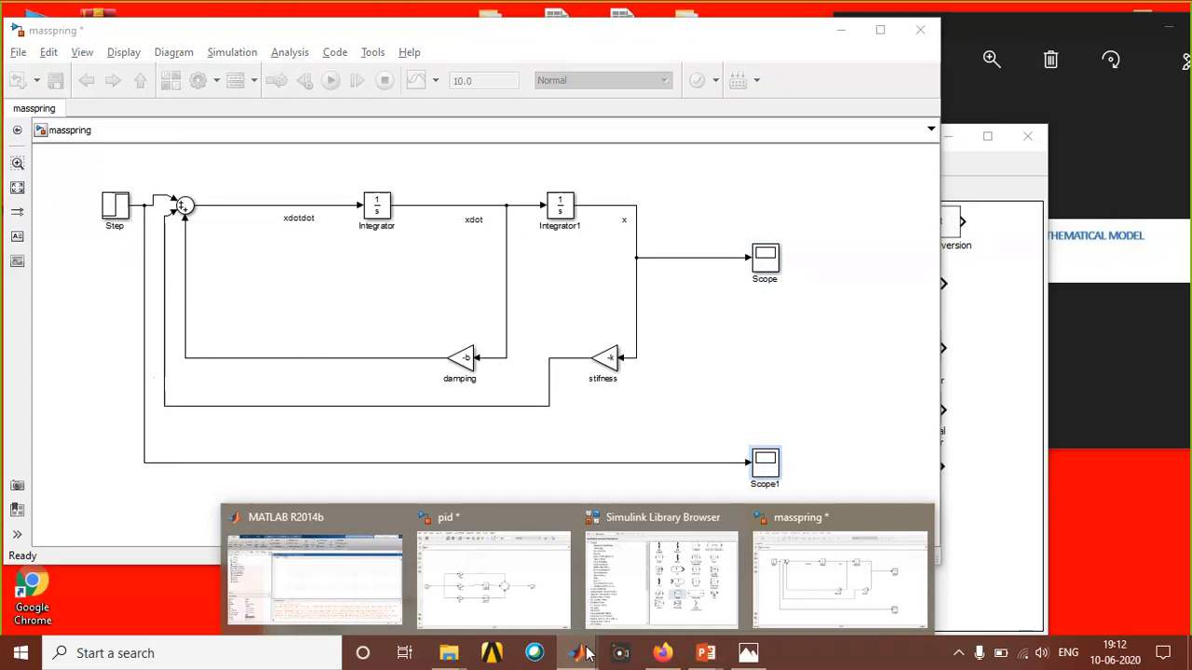
left_click(835, 166)
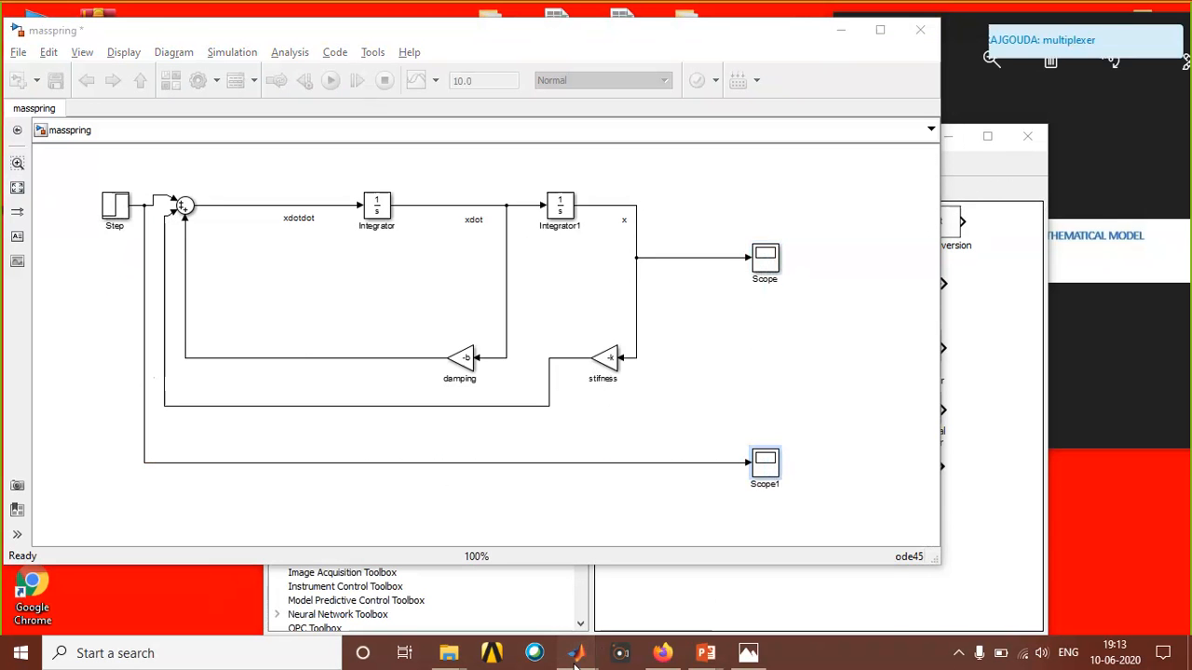
Add a Mux from the Commonly Used Blocks, feed it the x and Step signals, and connect its output to another Scope copy.
mouse_move(577, 653)
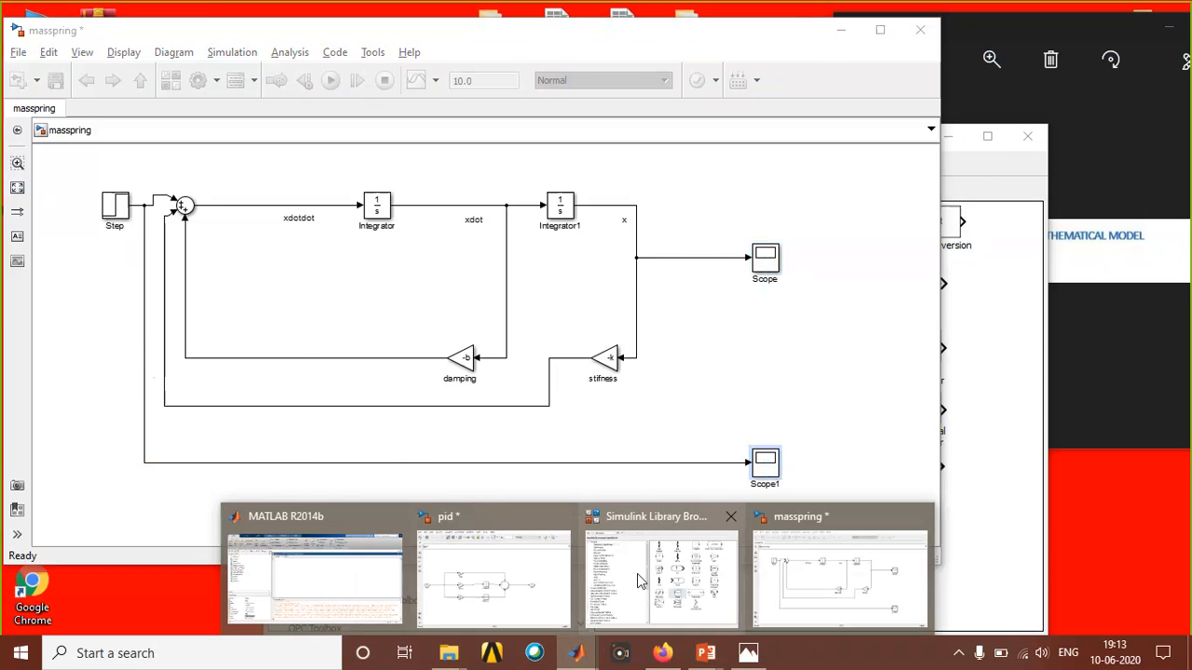
left_click(637, 574)
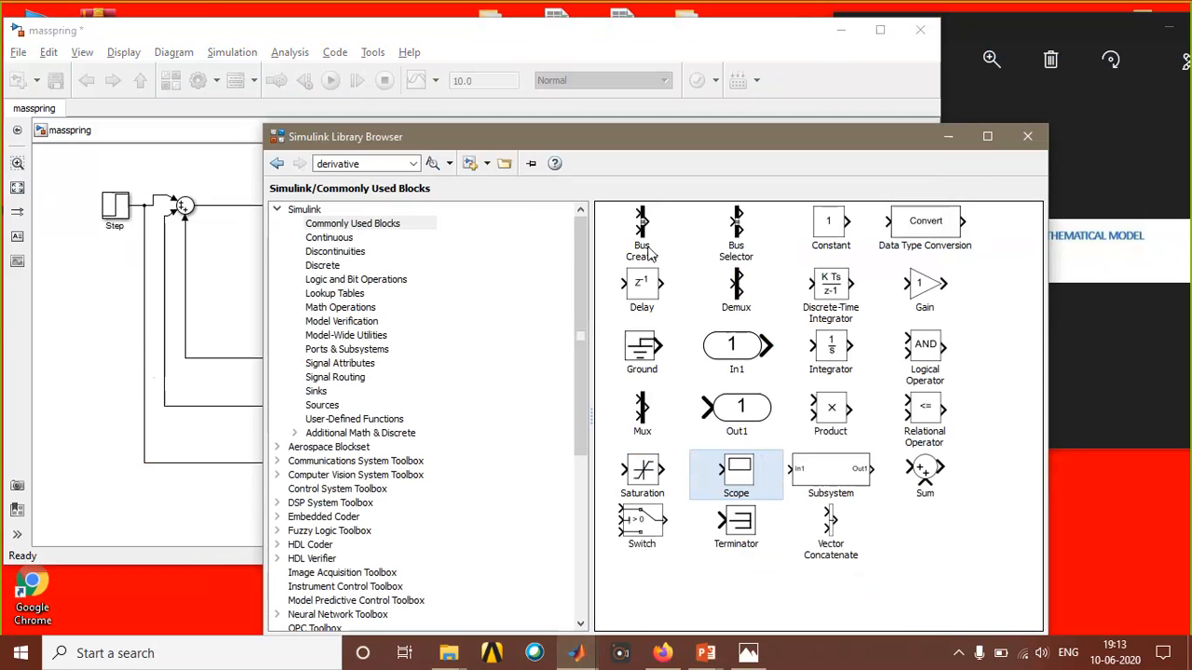
left_click(642, 409)
left_click_drag(643, 410, 662, 463)
left_click_drag(704, 375, 638, 313)
left_click_drag(766, 261, 713, 381)
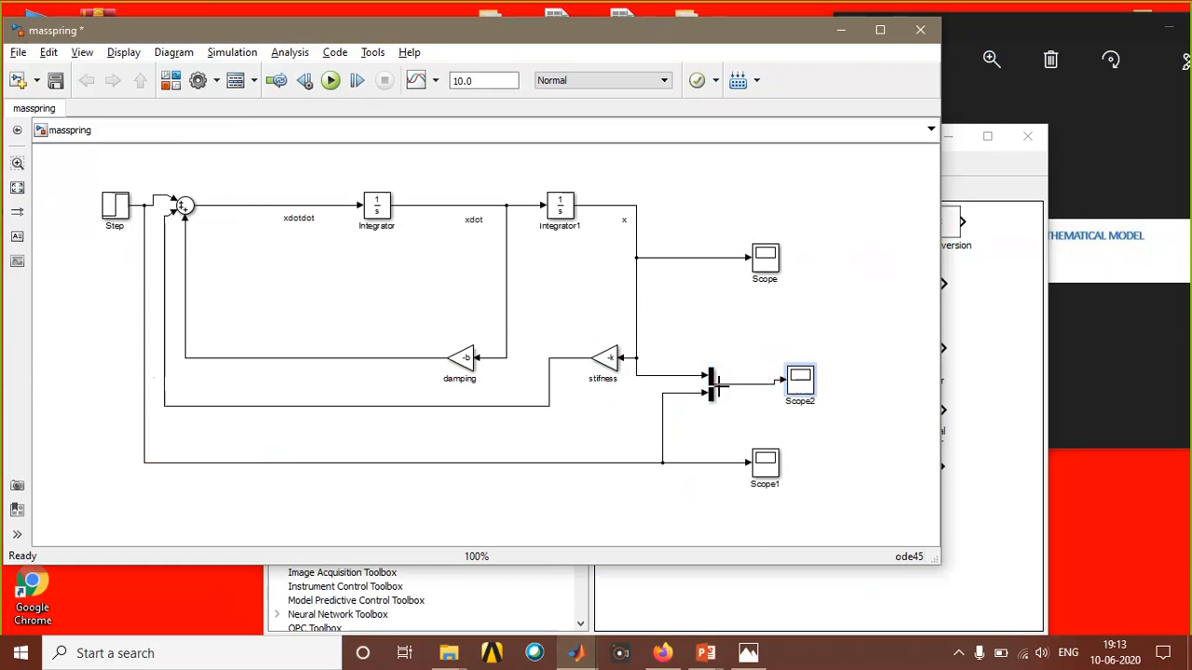
Set the simulation stop time to sim_time and save the masspring model.
left_click(56, 82)
double_click(502, 81)
type("sim_time")
left_click(56, 80)
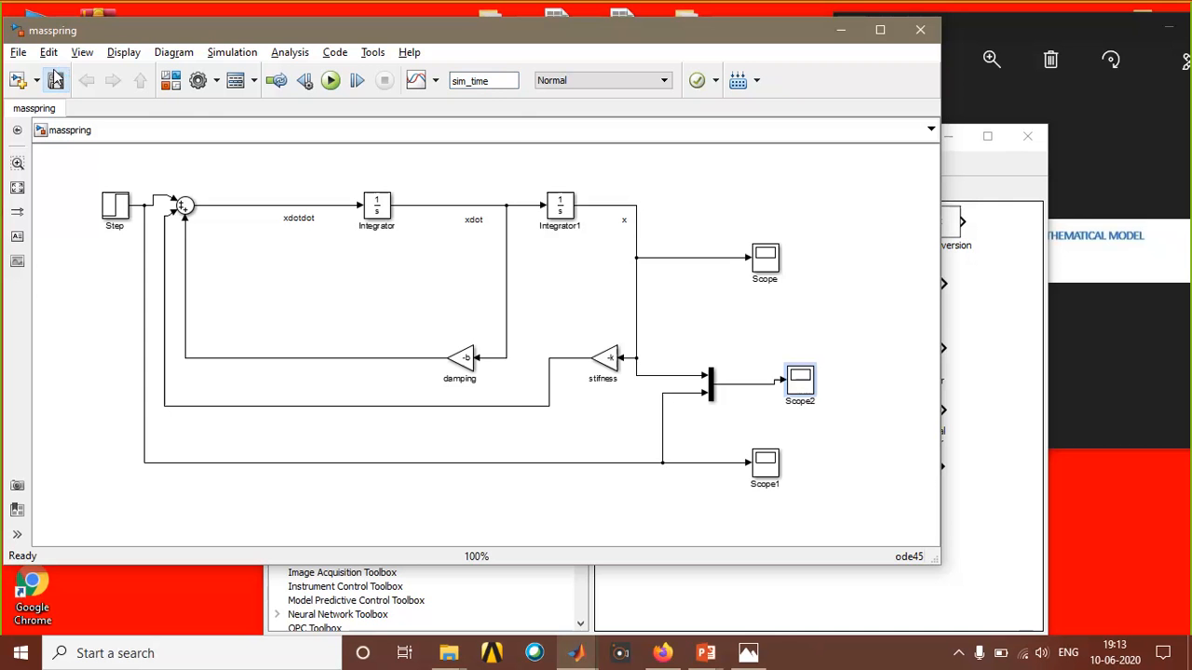
Check the Step block's parameters, then begin the force definition f= in the pid.m script.
double_click(110, 210)
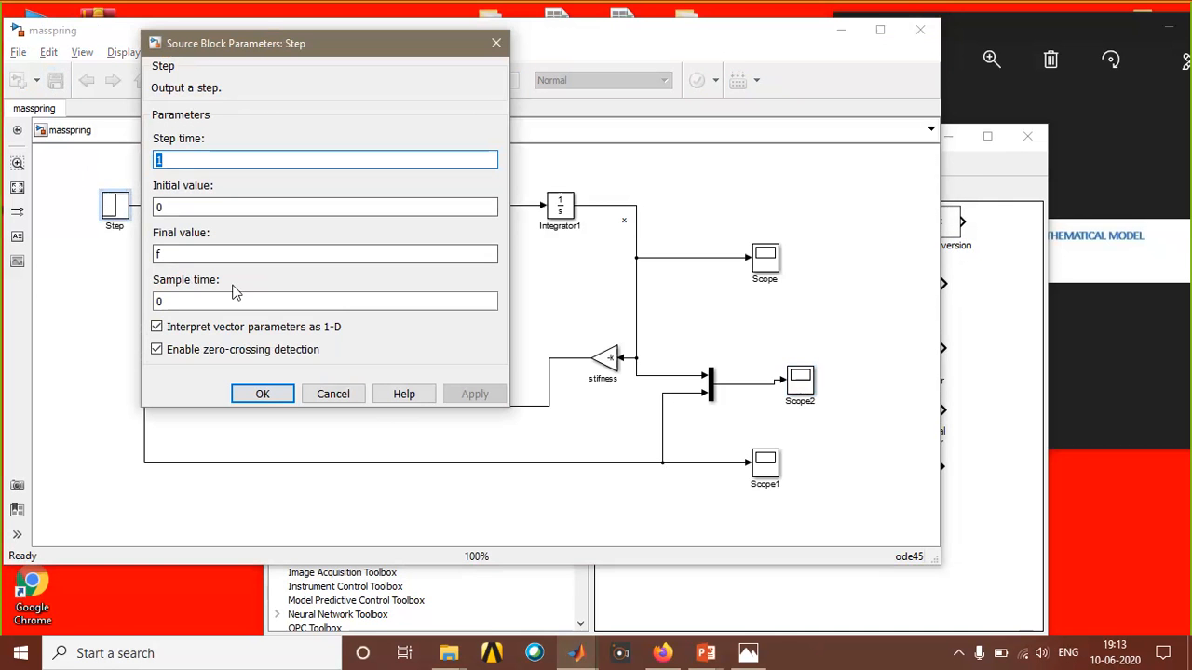
left_click(264, 394)
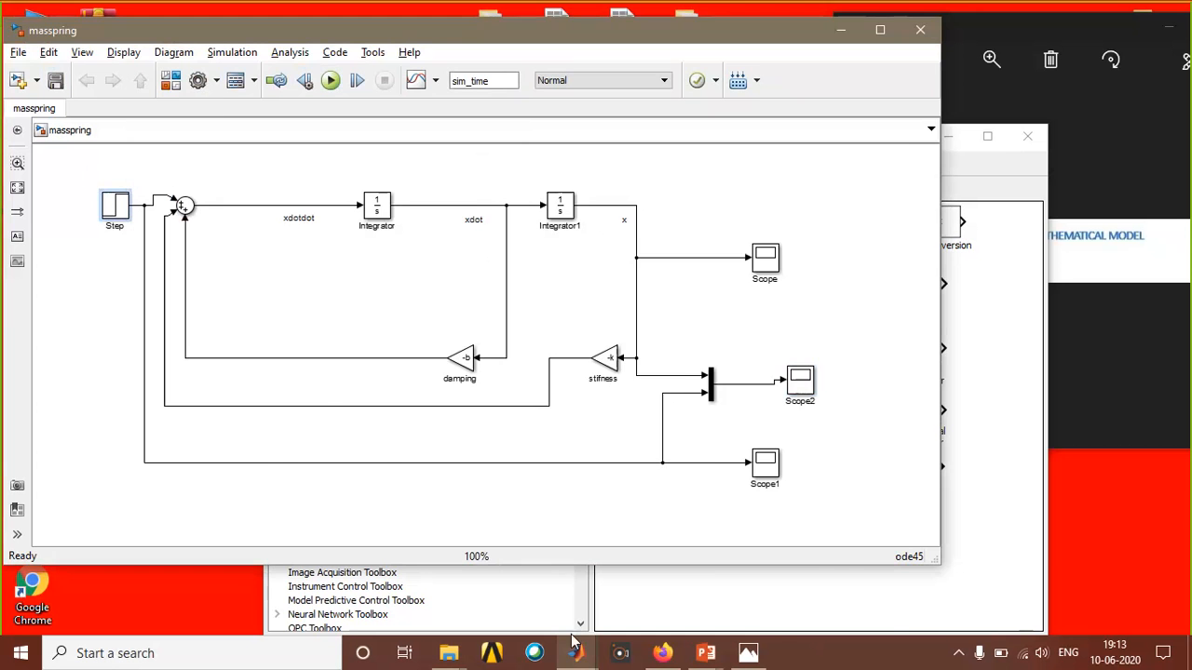
left_click(575, 654)
left_click(574, 655)
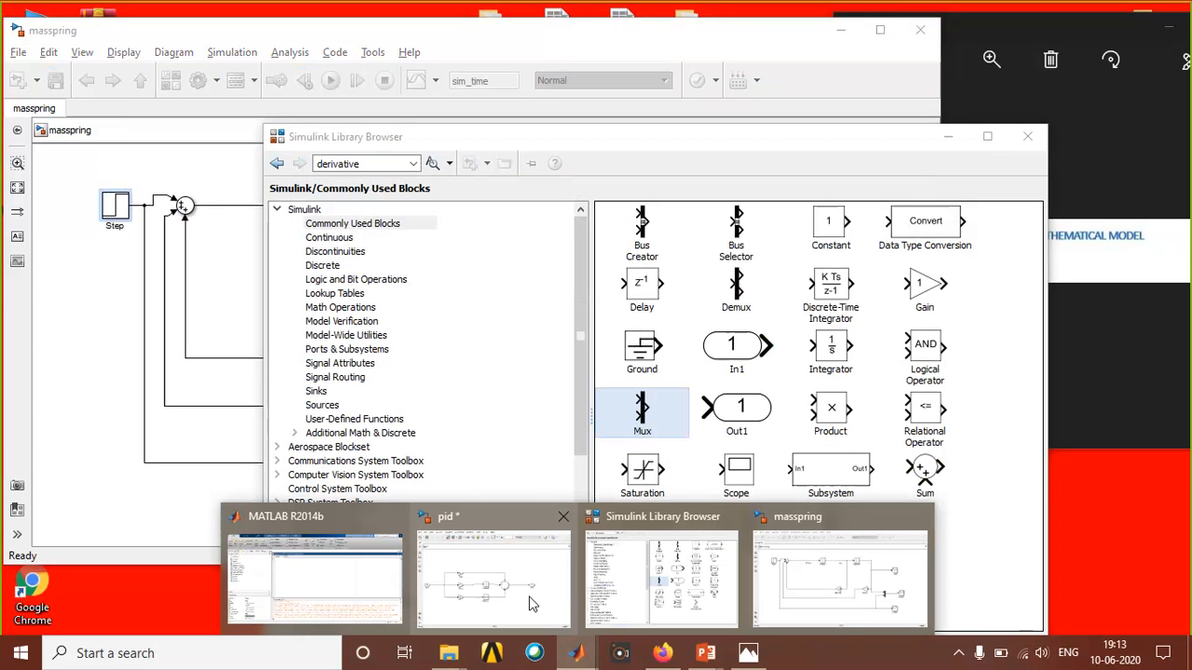
left_click(326, 577)
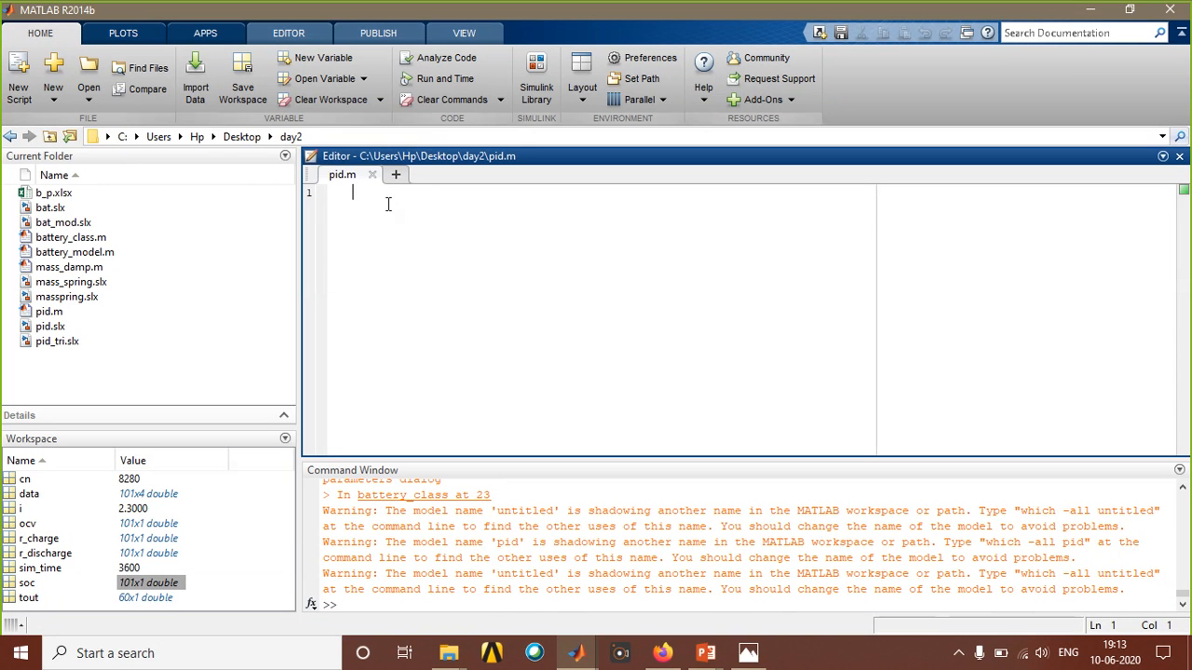
type("f=")
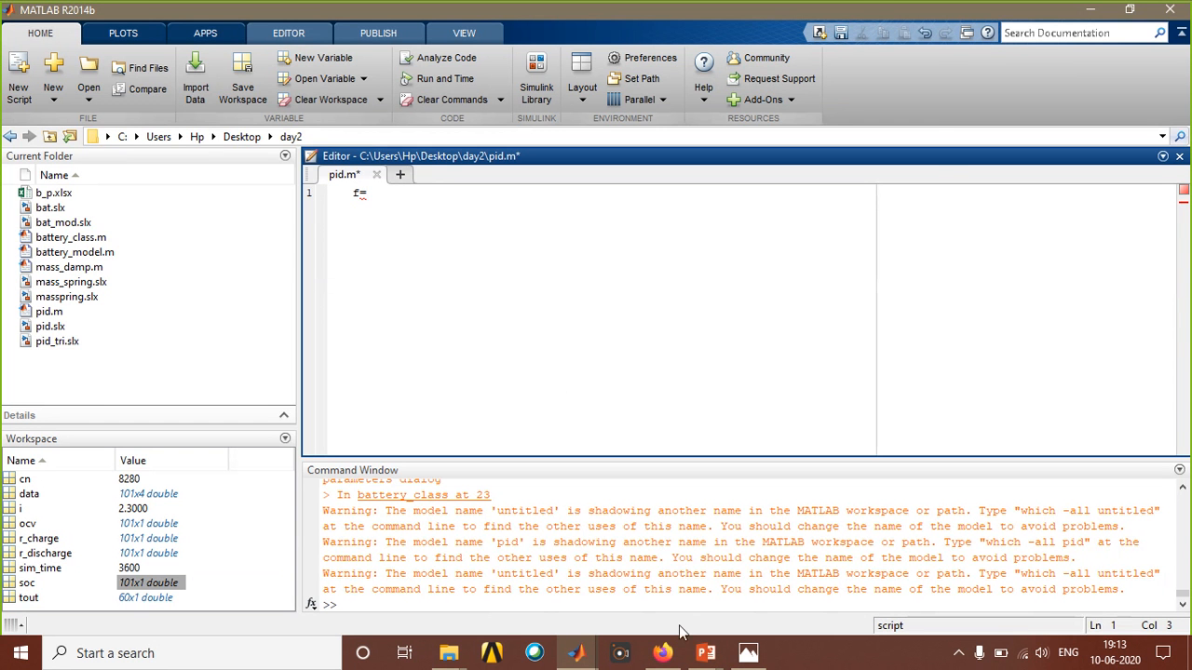
Check the equation of motion in Capture.JPG and insert a Gain block on the line between the Sum block and the first Integrator.
left_click(500, 585)
mouse_move(576, 653)
left_click(783, 582)
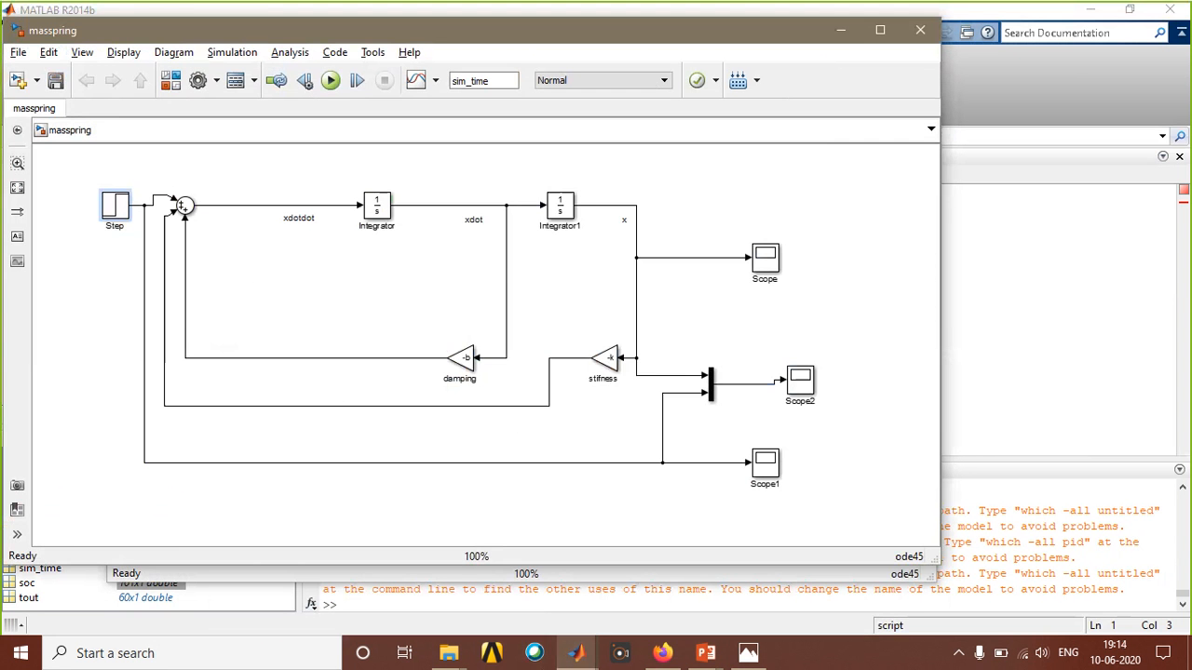
left_click(889, 278)
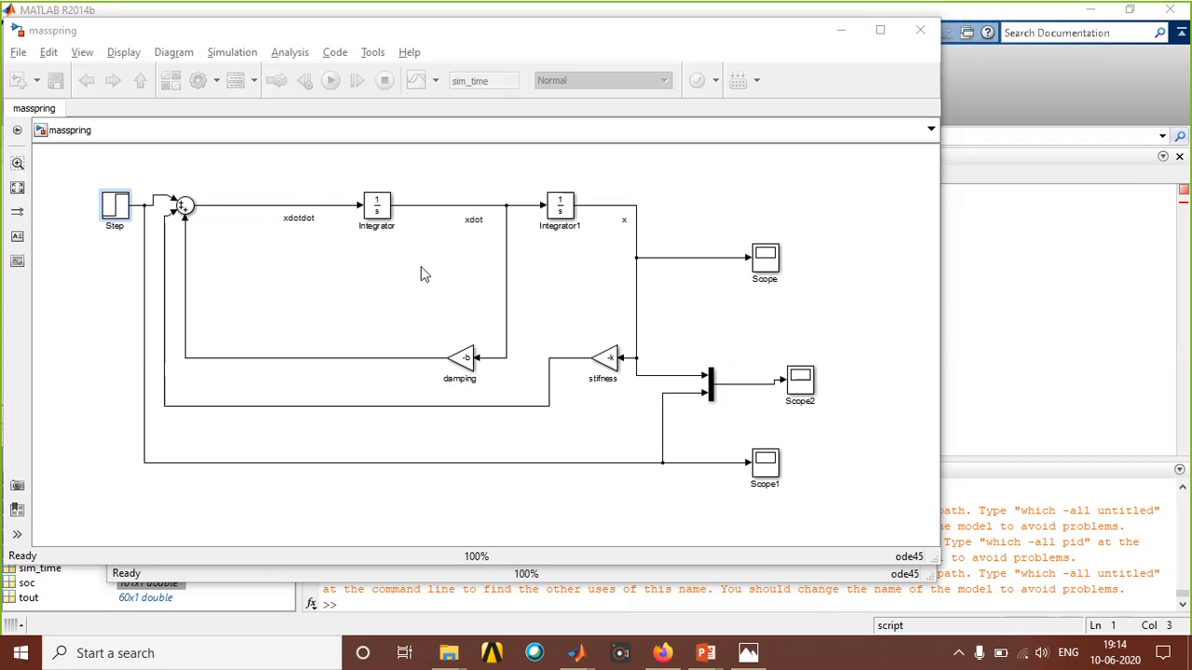
left_click(748, 652)
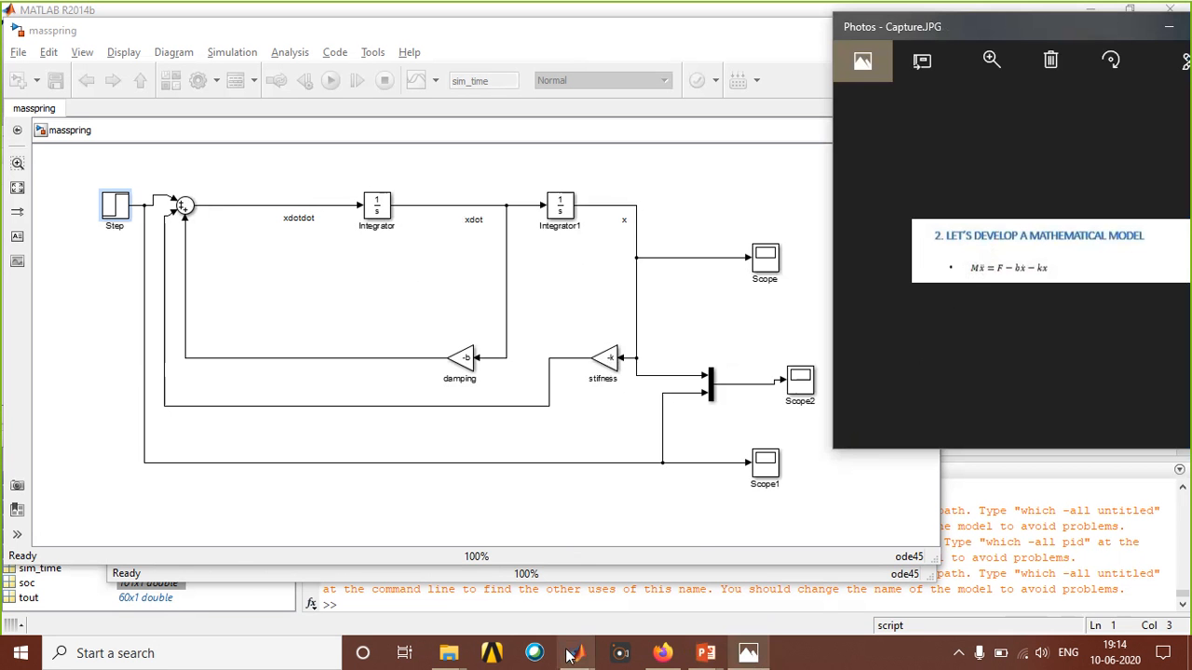
mouse_move(577, 653)
left_click(672, 582)
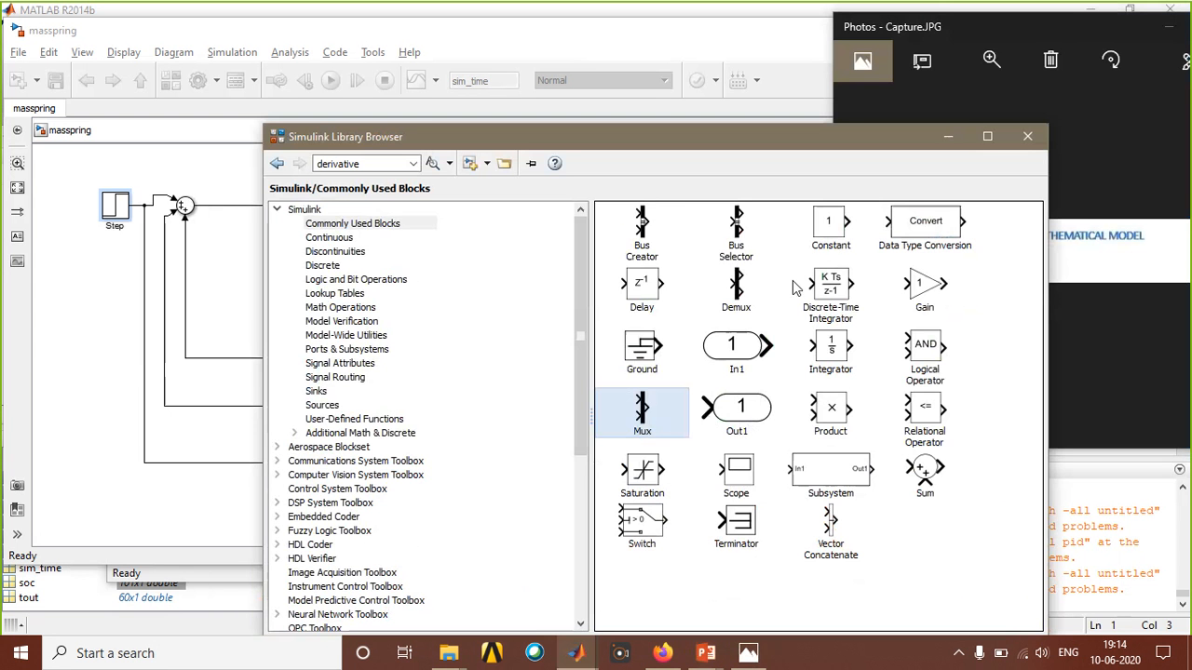
left_click_drag(934, 284, 266, 213)
left_click(276, 301)
Set the inserted Gain block's gain to 1/m and widen the block so the value fits inside.
double_click(250, 205)
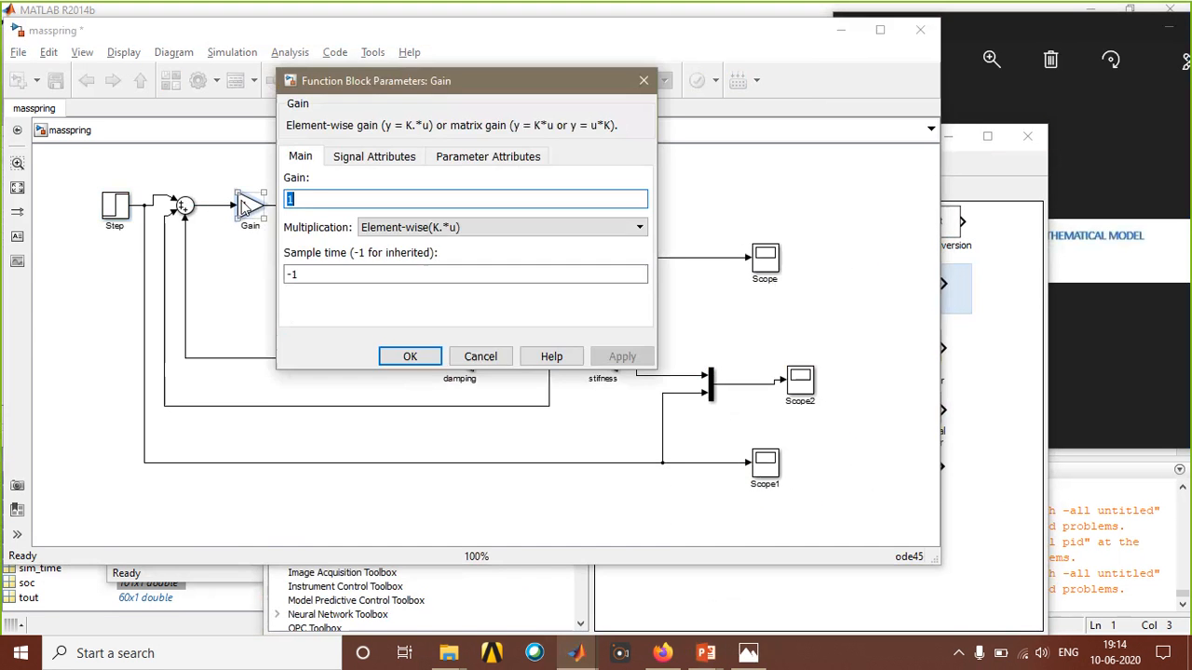
type("1/m")
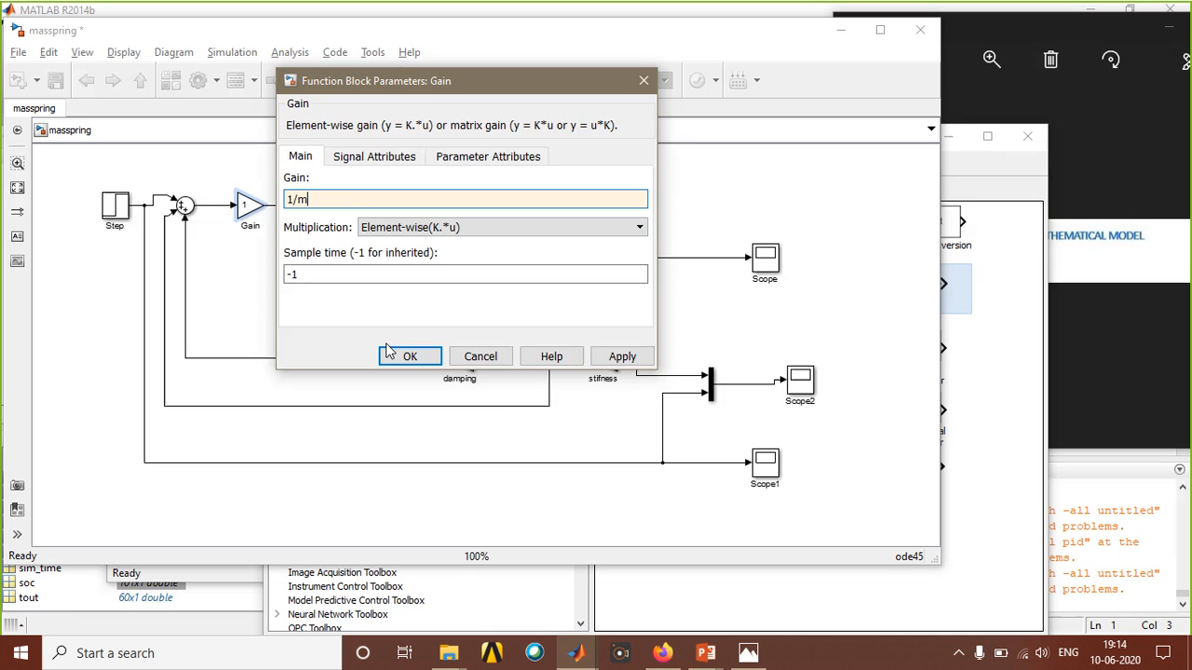
left_click(396, 356)
left_click(1063, 89)
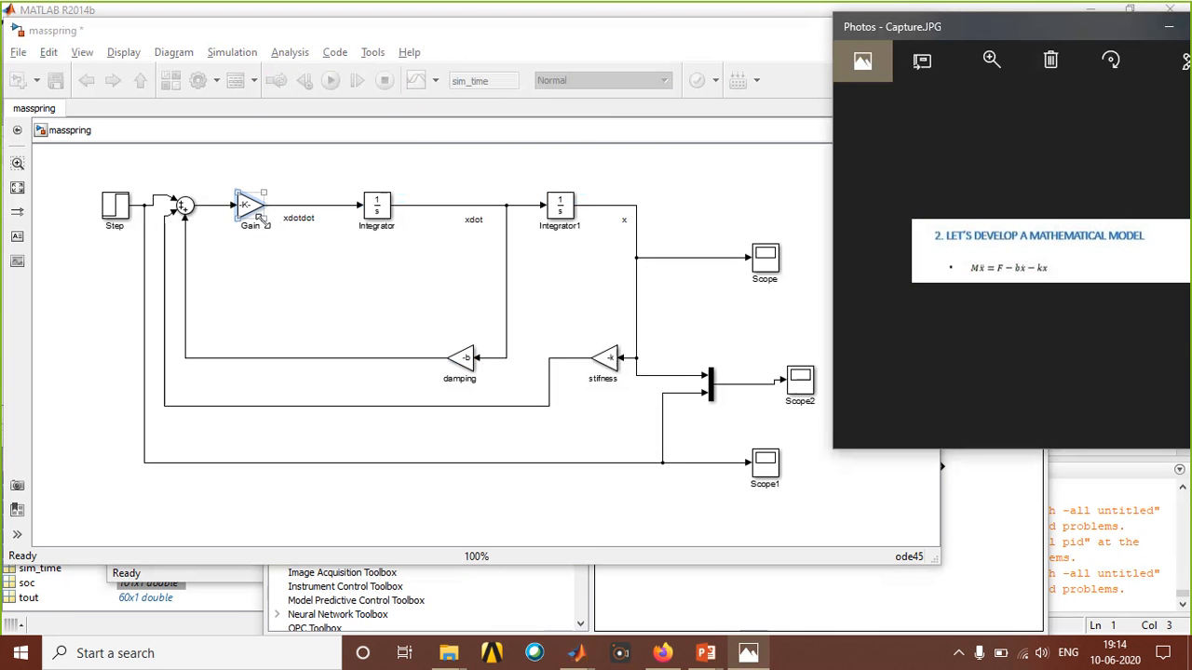
left_click_drag(263, 220, 279, 217)
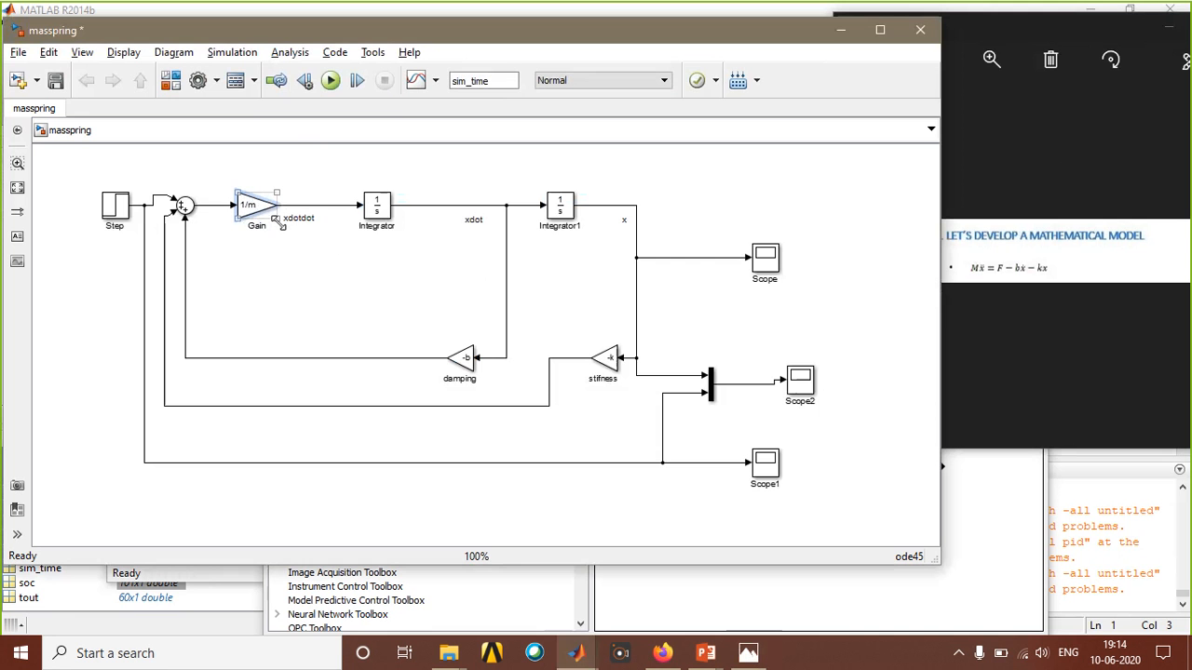
left_click(353, 303)
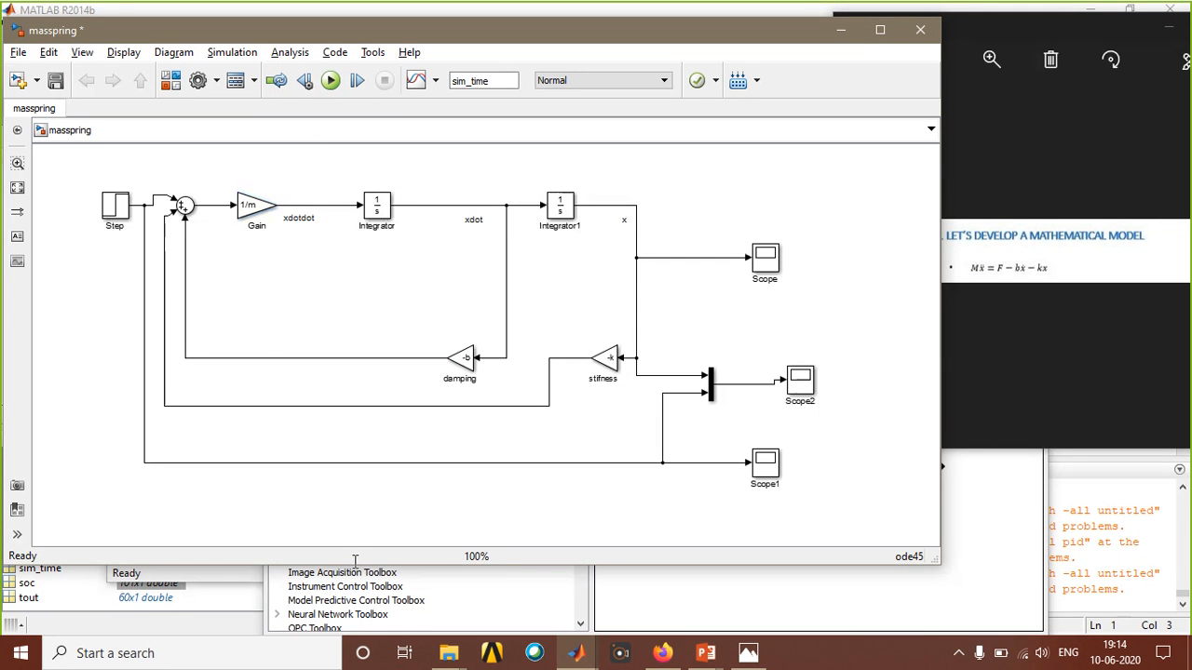
Complete f=1 and define m=1, k=20 and b=10 on separate lines of the pid.m script.
key("alt+Tab")
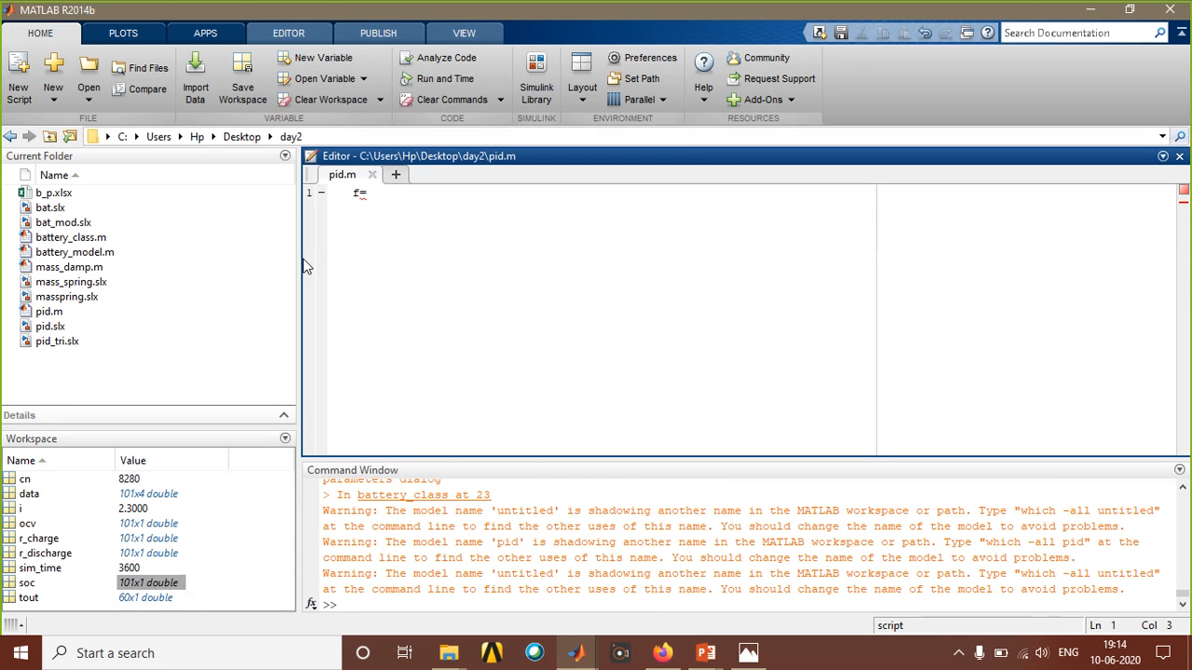
type("1")
key("Return")
type("m=1 ")
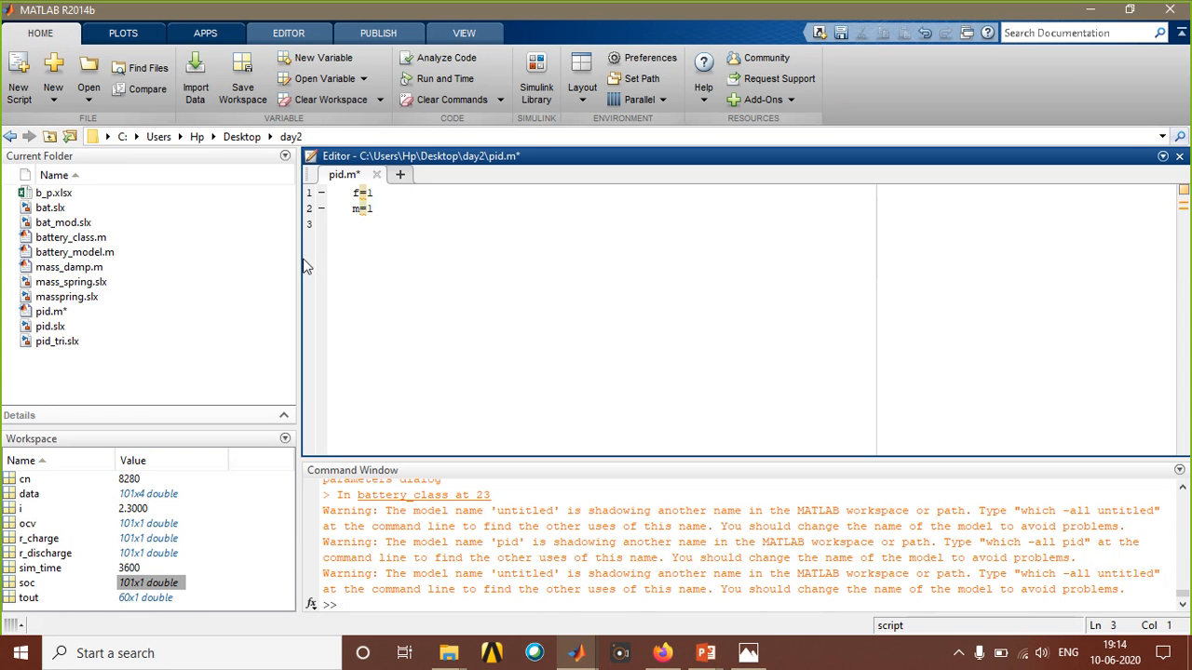
type("k")
key("Return")
type("b=10")
key("Return")
Define sim_time=7 below the parameters, separated by an empty line, and save the pid.m script.
key("Return")
type("sim_")
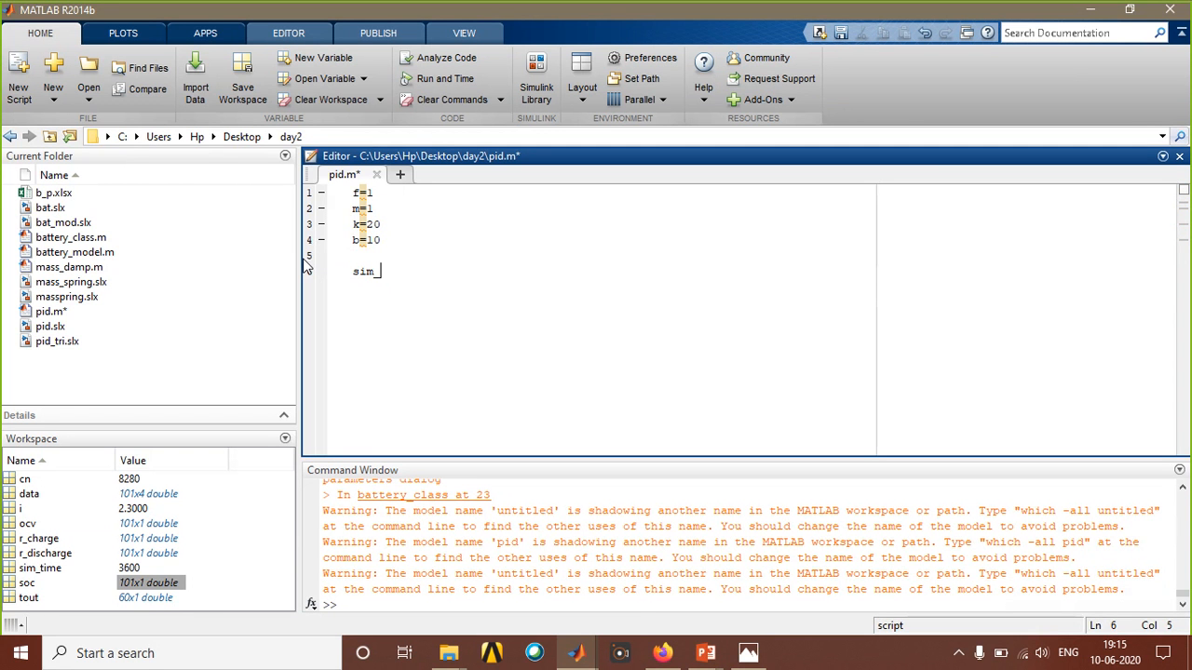
type("time")
type("=7")
key("Return")
key("Return")
key("Return")
left_click(819, 33)
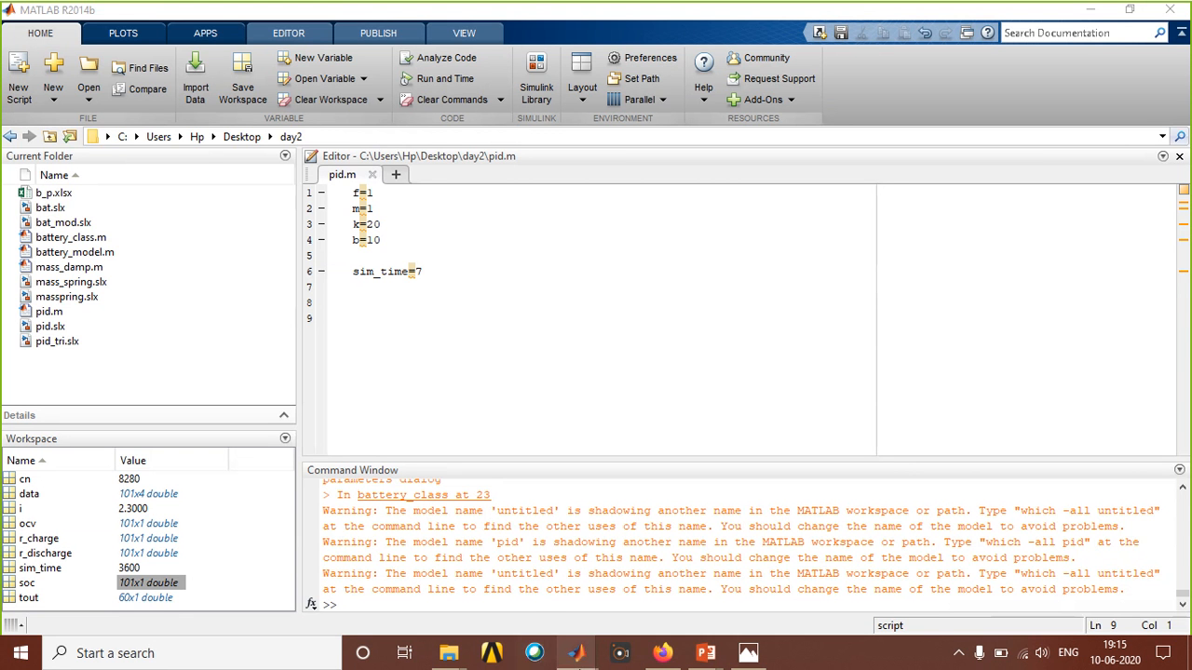
Add the unit comments %n after f=1, %kg after m=1 and %N/m after k=20.
mouse_move(576, 653)
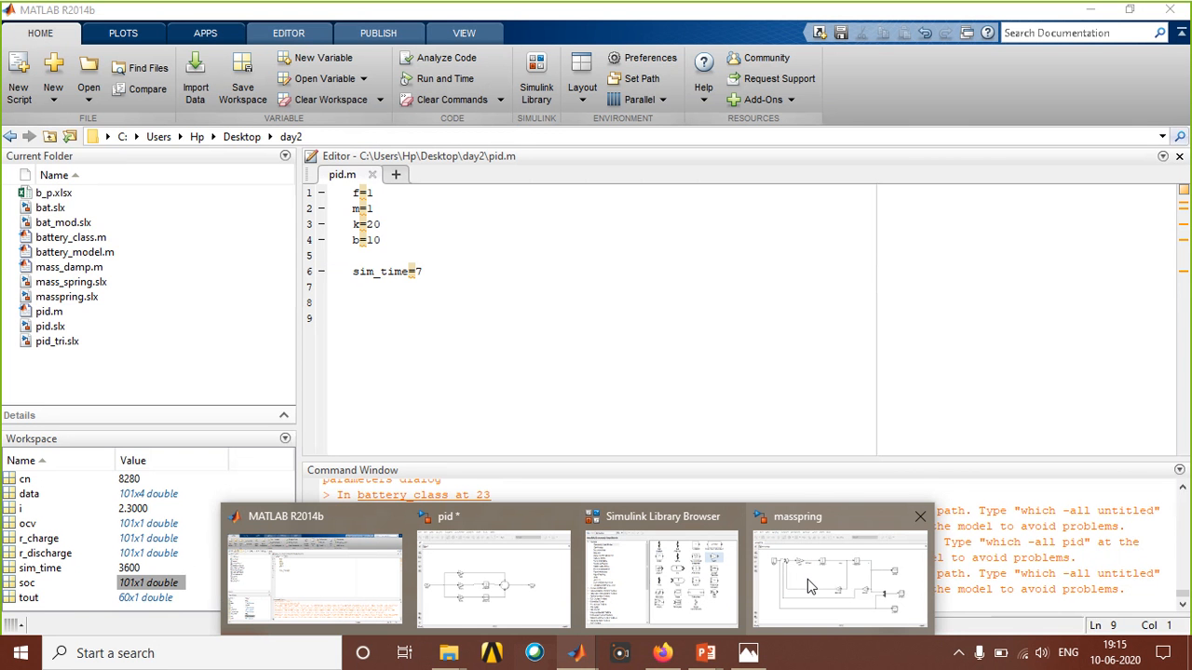
left_click(408, 593)
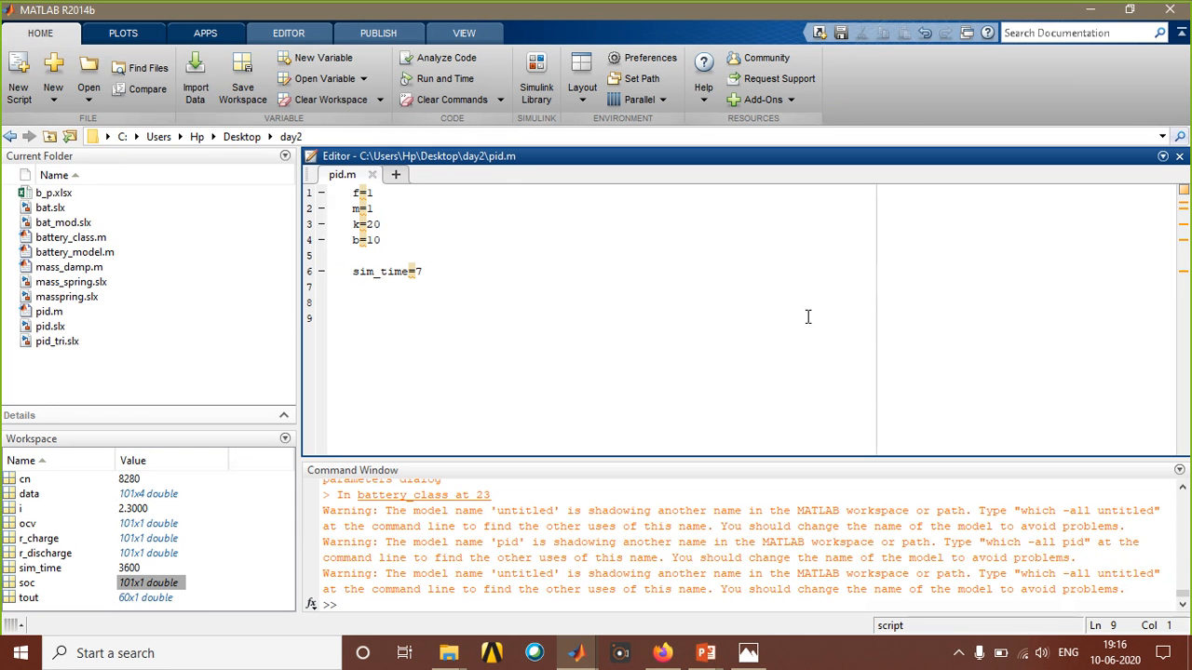
left_click(535, 191)
type("%")
type("n m=1")
type("     %")
type("kg")
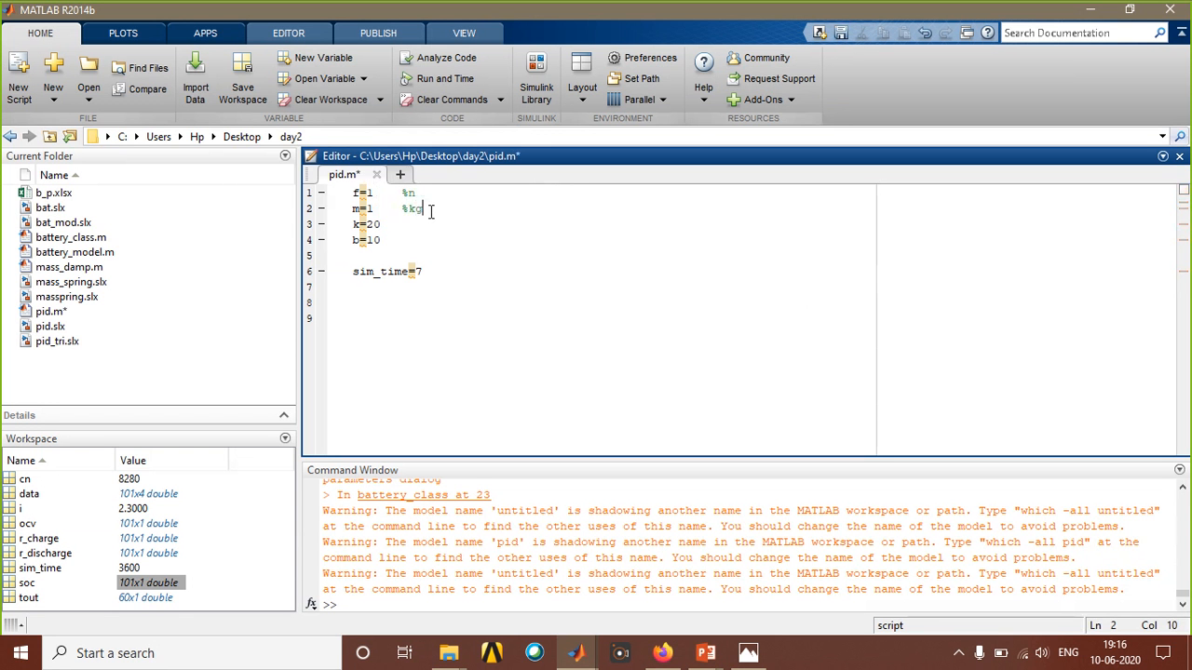
left_click(419, 226)
type("%N/m")
key("Left")
key("BackSpace")
type("N")
Add the command sim('masspring') below the sim_time line and save the script.
left_click(435, 271)
key("Return")
key("Return")
key("Return")
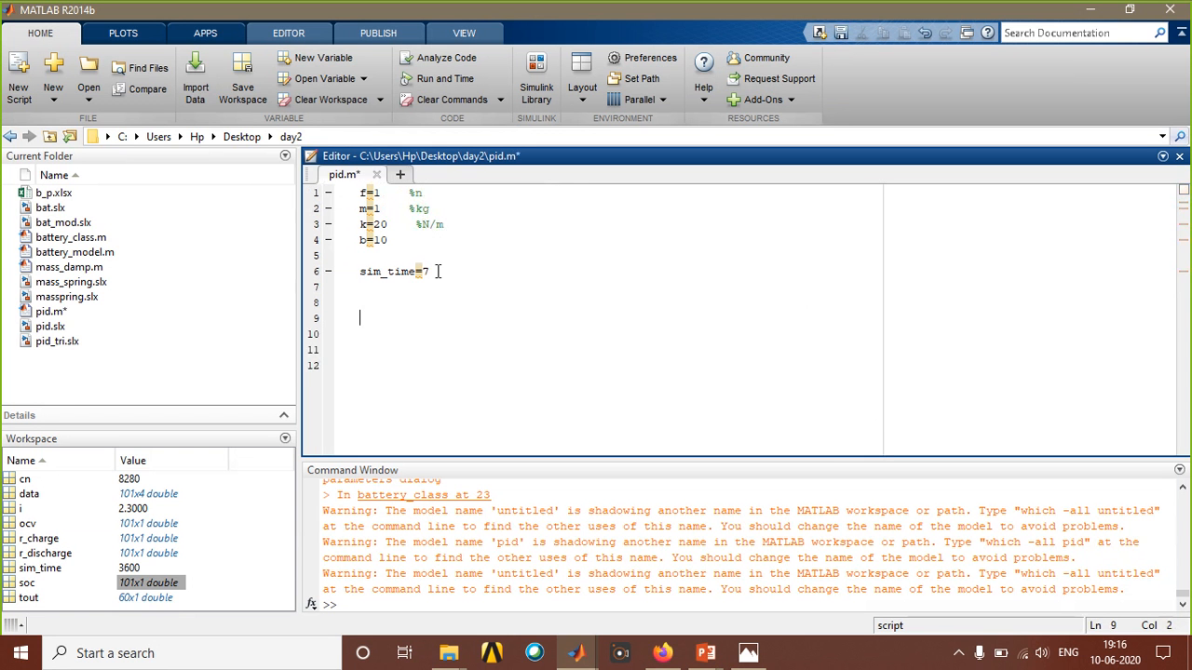
type("sim('mass")
type("pring')")
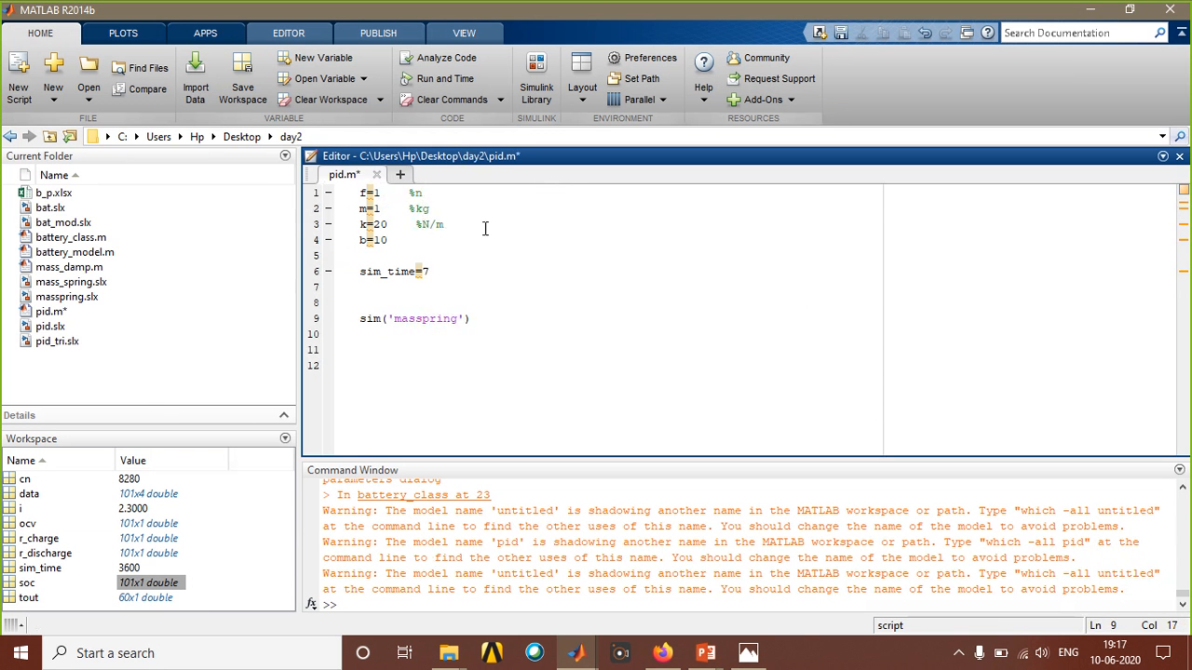
key("F5")
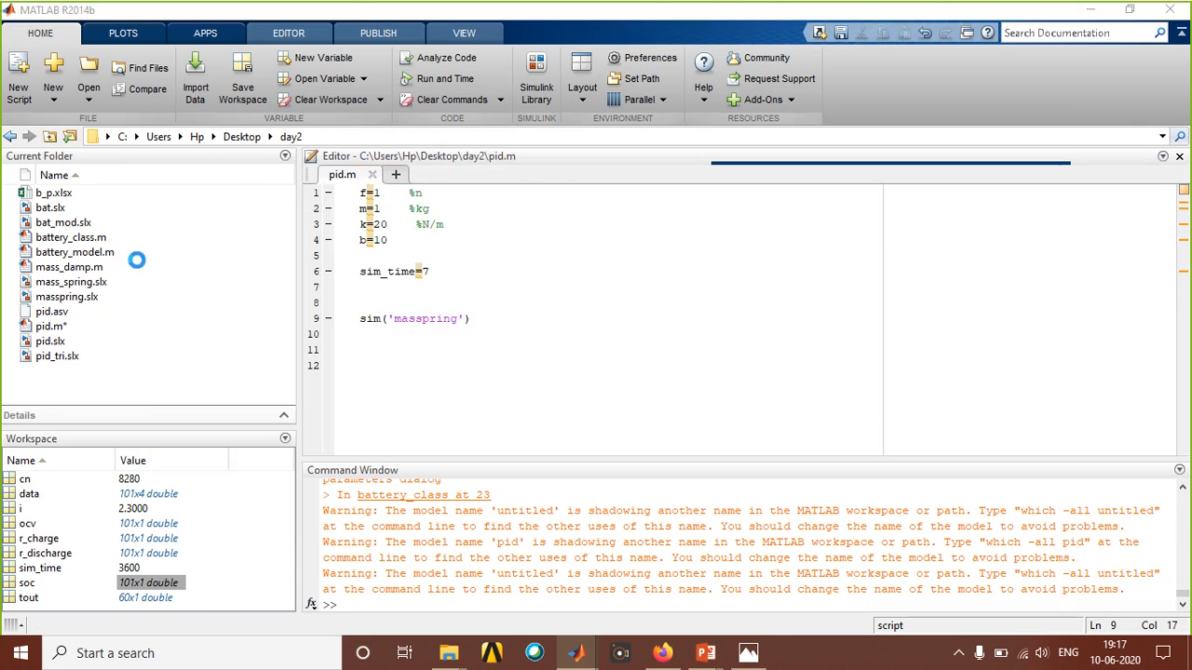
mouse_move(26, 510)
left_mouse_down()
mouse_move(148, 639)
mouse_move(9, 332)
mouse_move(21, 505)
left_mouse_up()
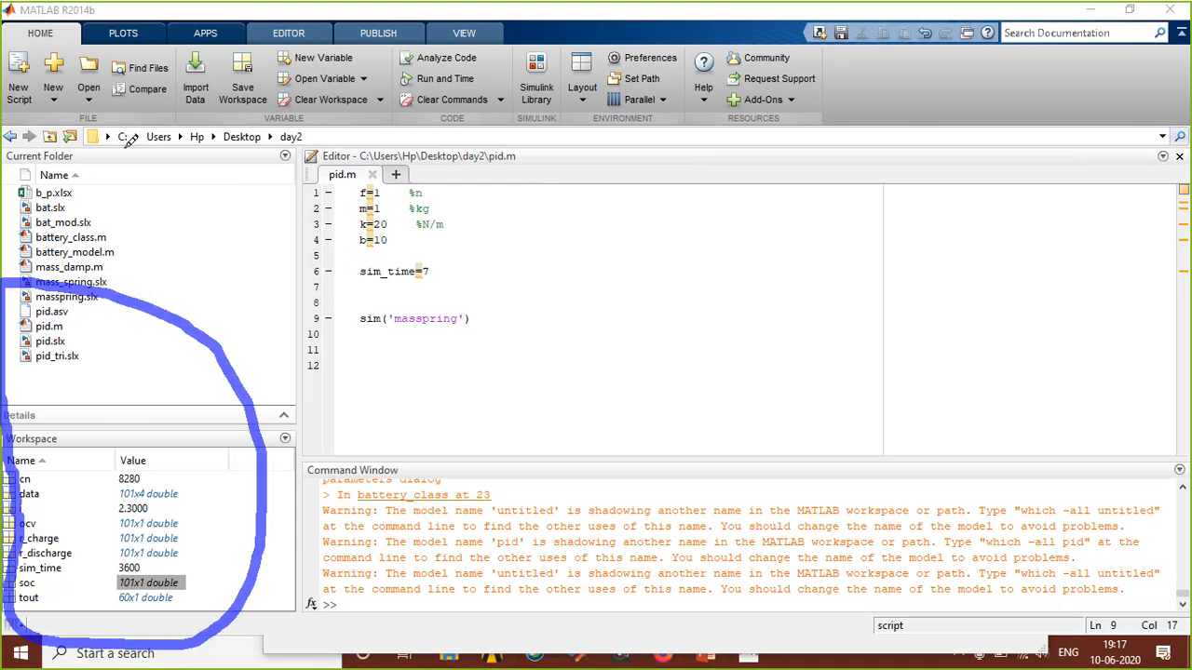
left_click(110, 163)
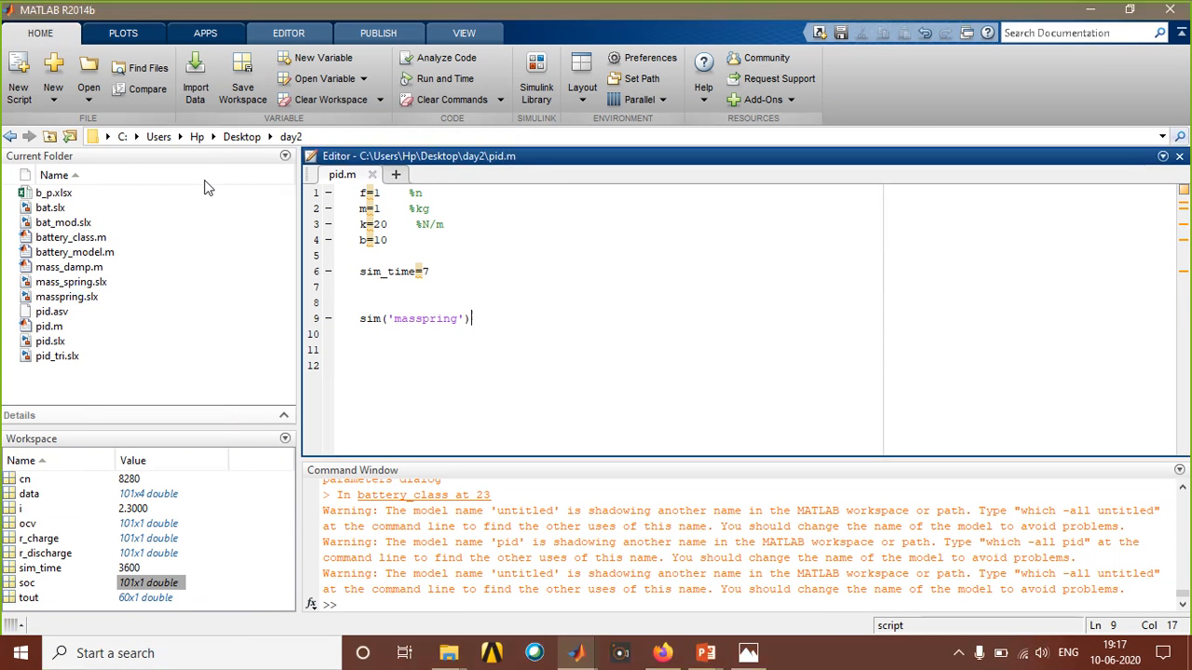
left_click(345, 200)
left_click(354, 195)
left_click(443, 234)
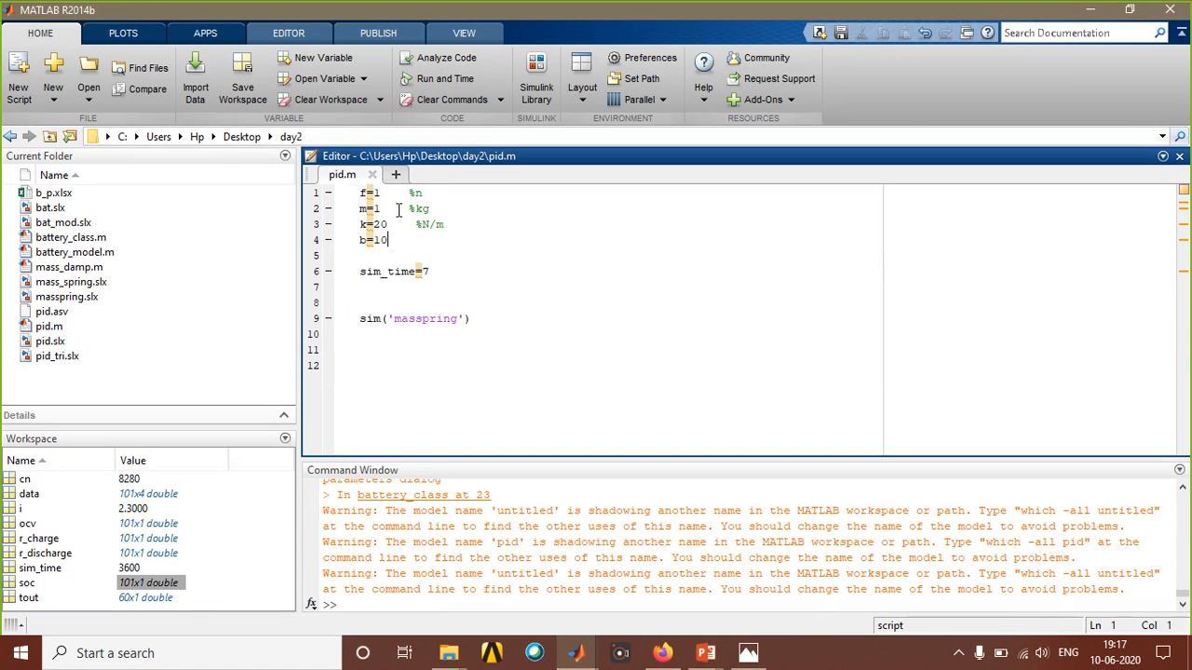
Insert the line clc;clear all;close all above the parameter definitions in the pid.m script.
left_click(363, 191)
key("Return")
key("Return")
left_click(362, 207)
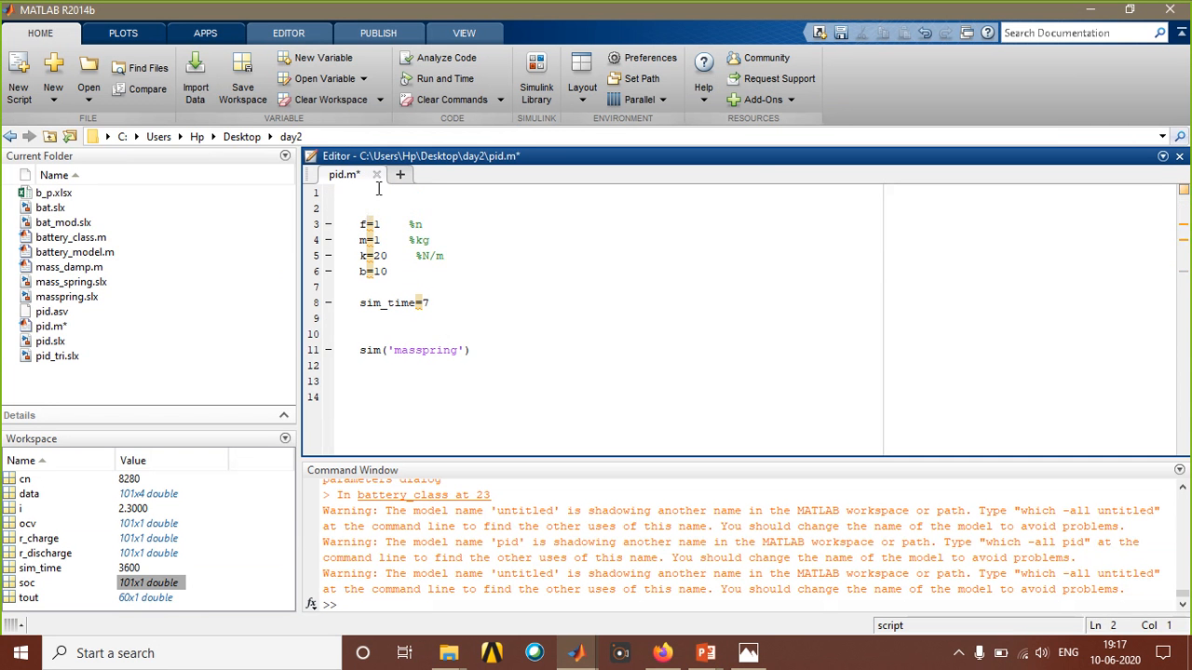
type("clc;clear all;close all")
key("Return")
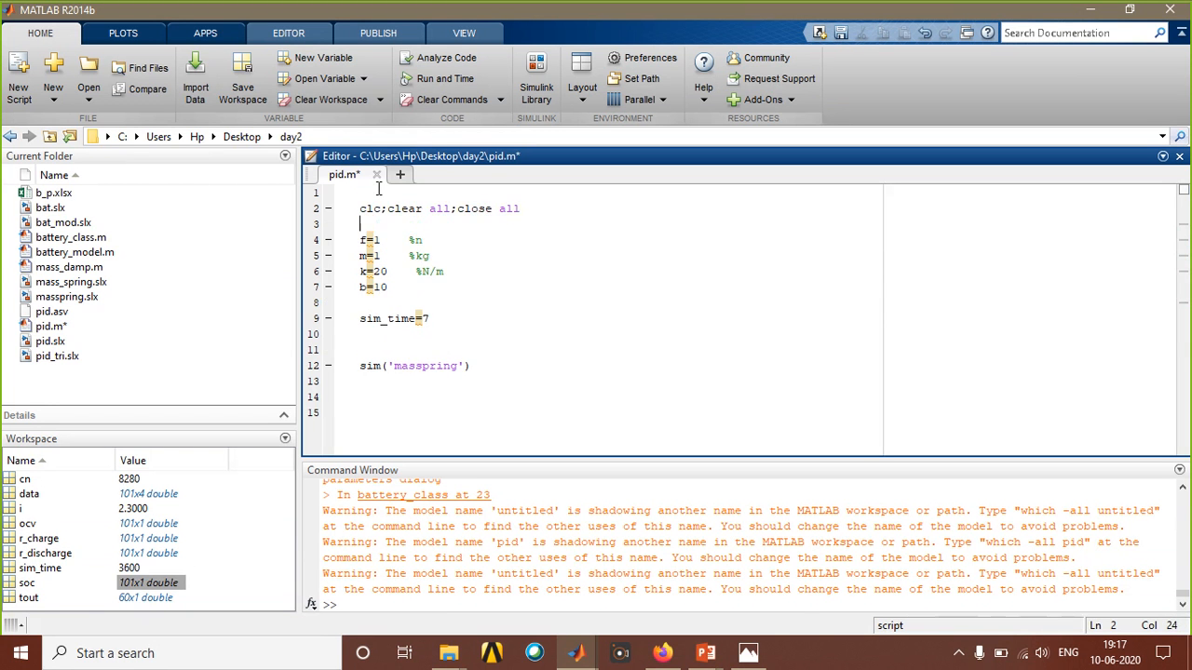
Try to run the pid.m script and dismiss the message about the shadowing pid.slx file.
left_click(277, 44)
left_click(483, 69)
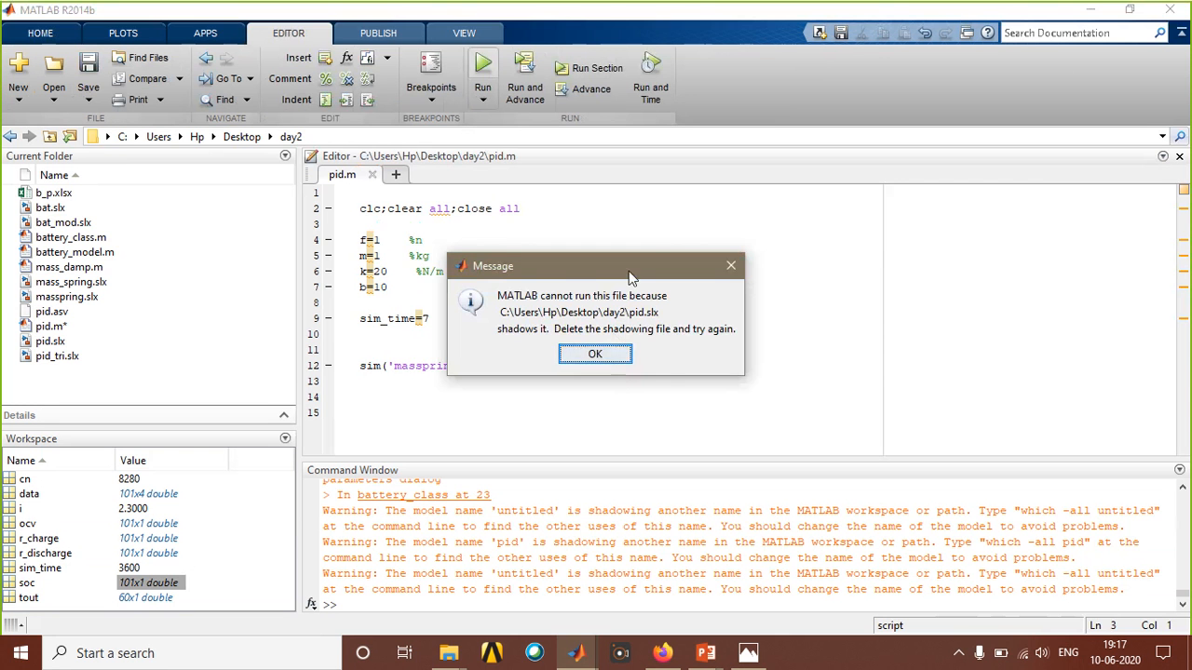
left_click_drag(629, 272, 561, 272)
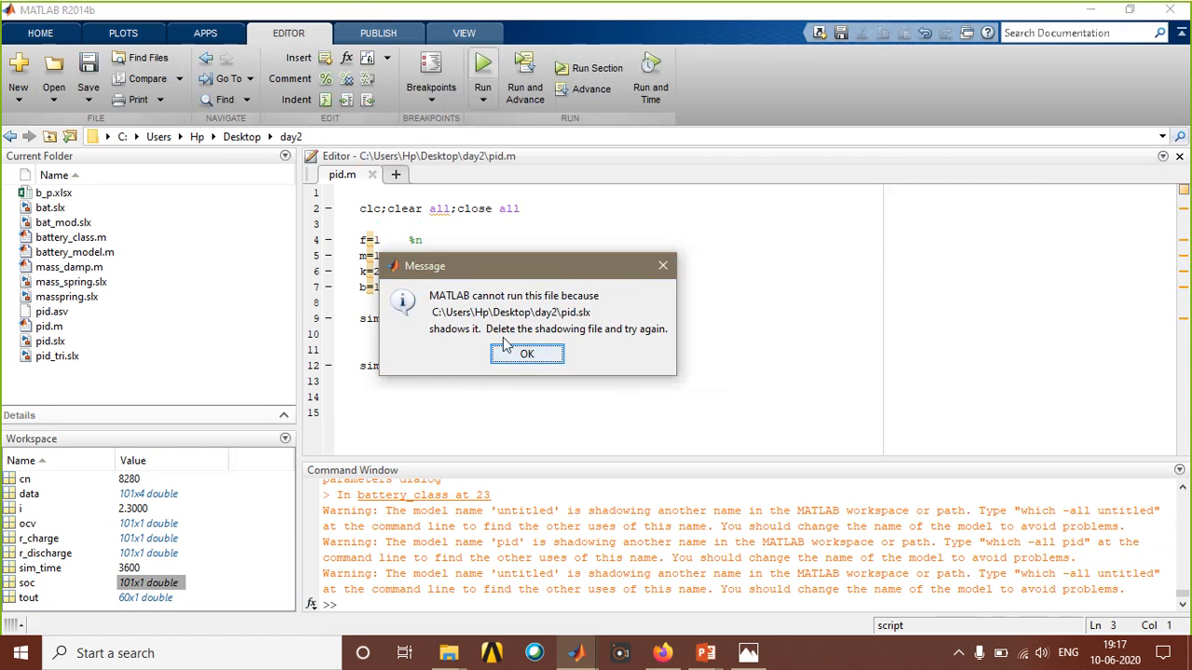
left_click(527, 355)
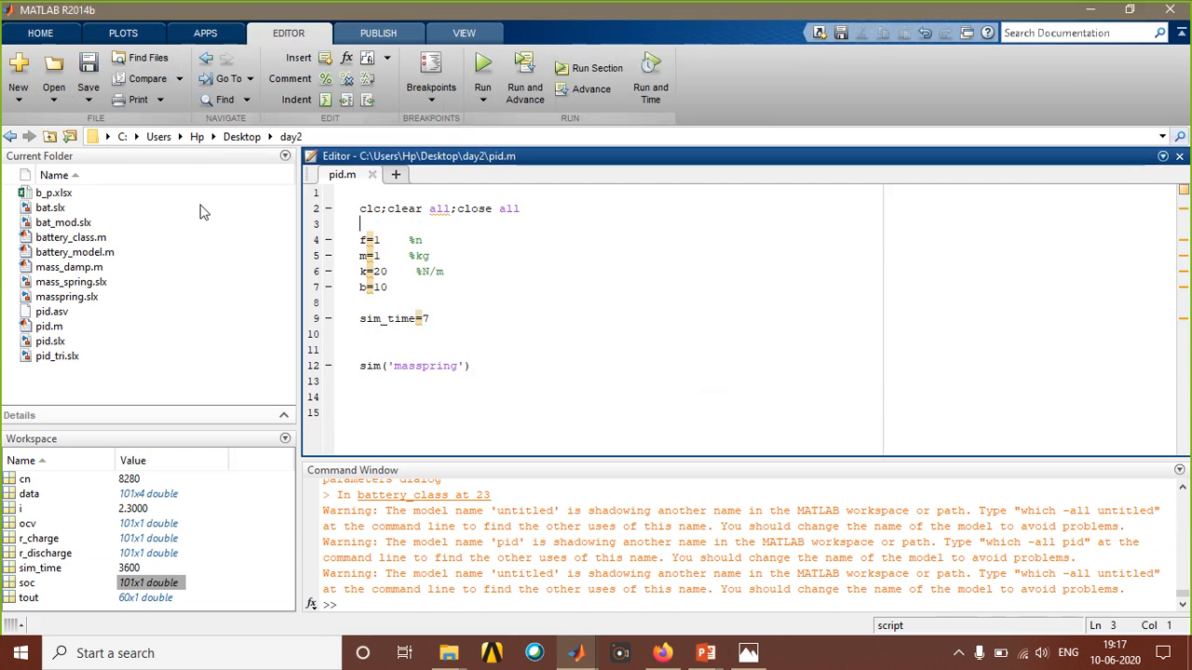
Save the script under the new name pid_trial in the day2 folder.
left_click(87, 100)
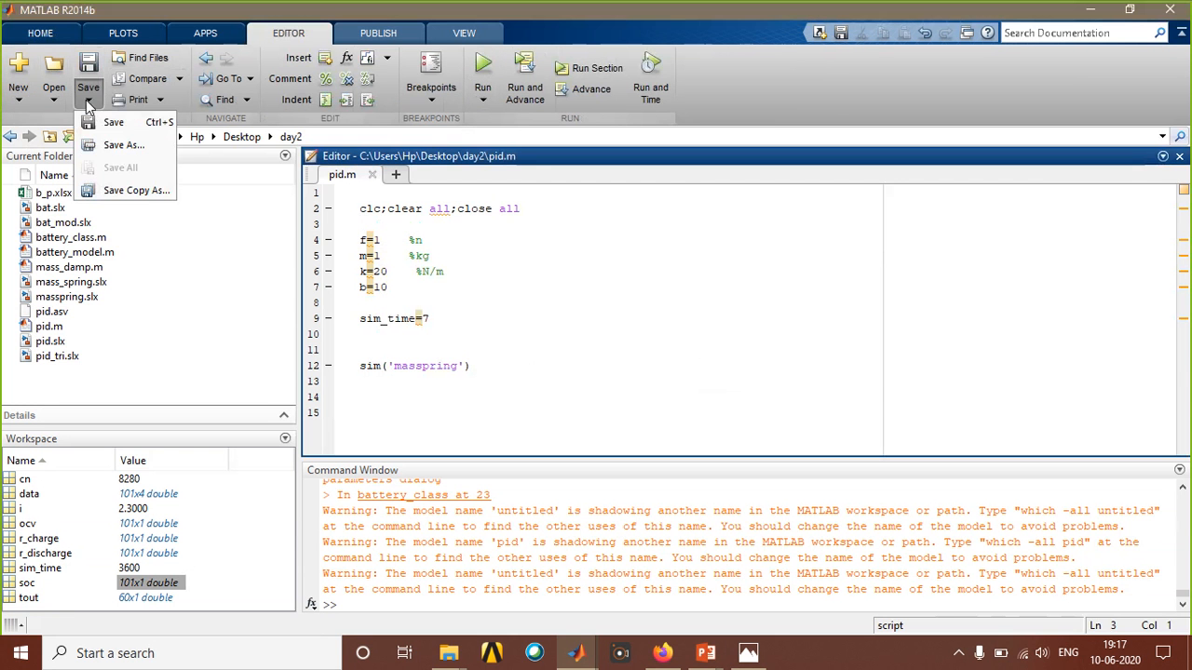
left_click(123, 147)
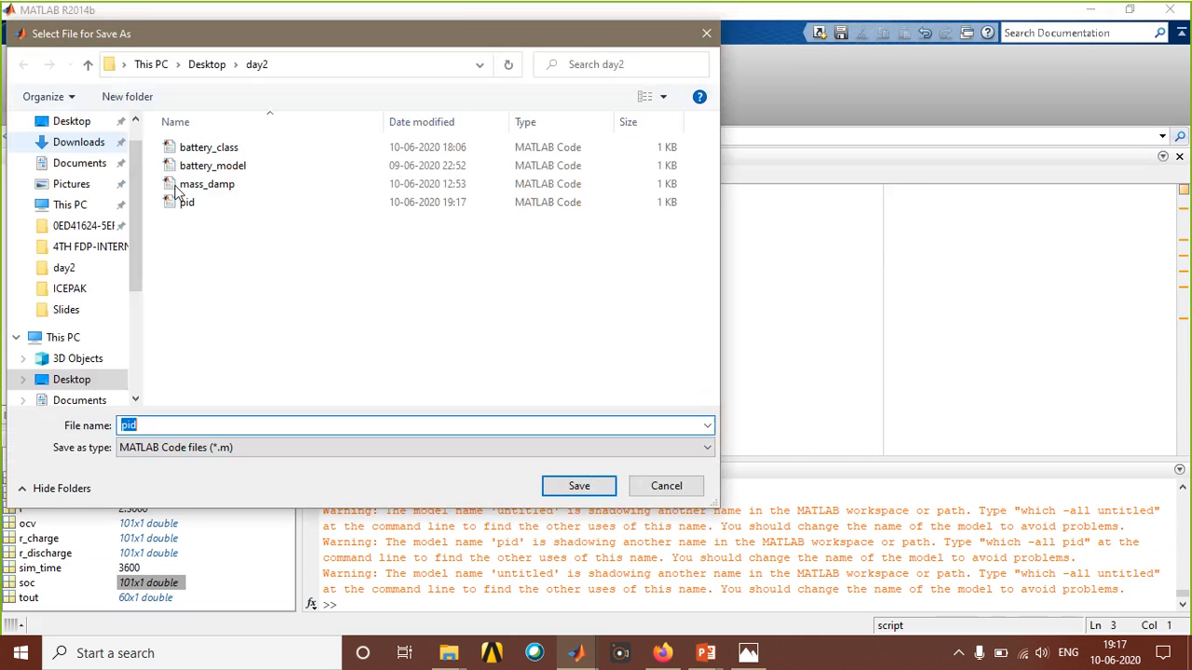
left_click(294, 429)
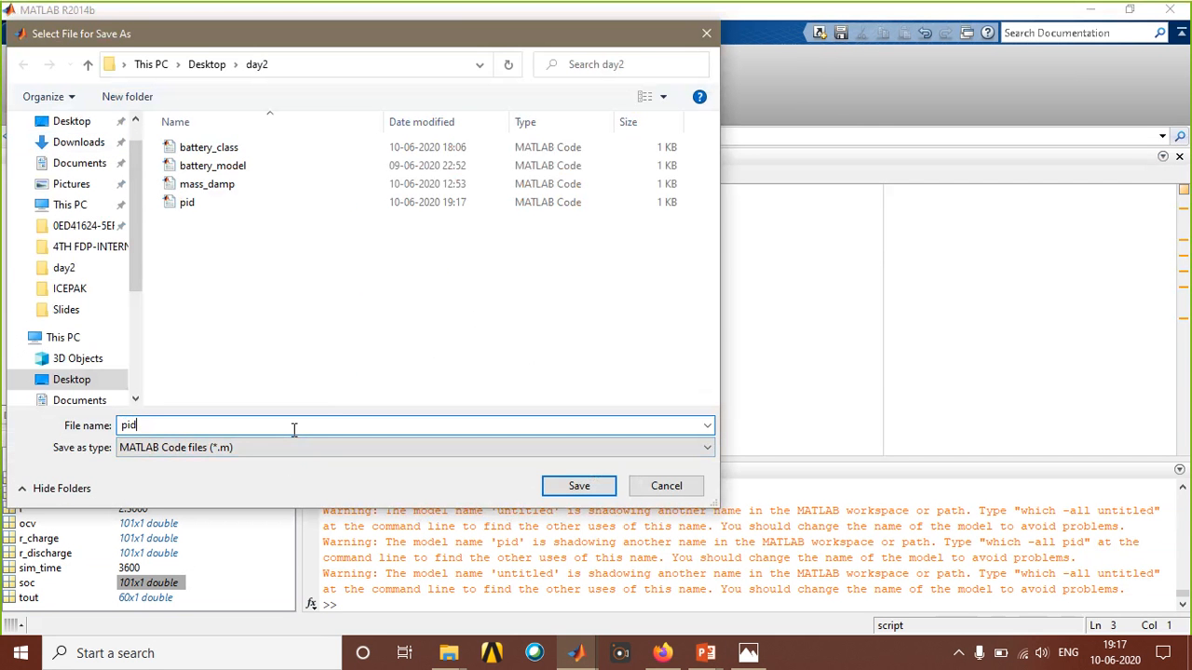
type("_trial")
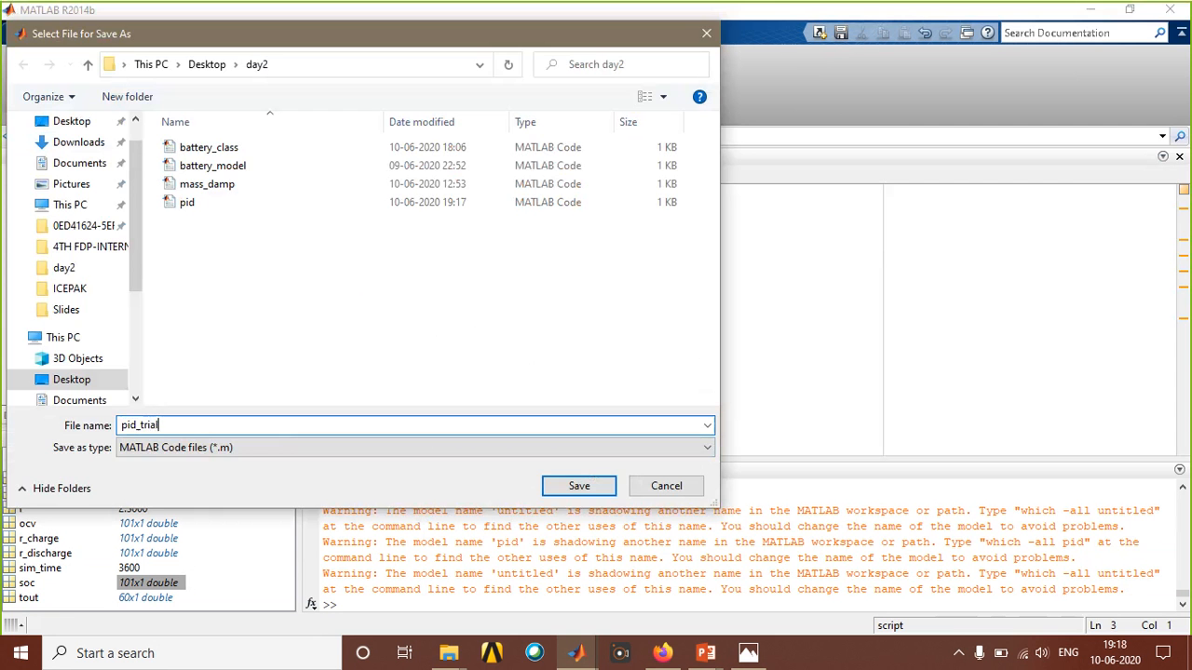
left_click(579, 486)
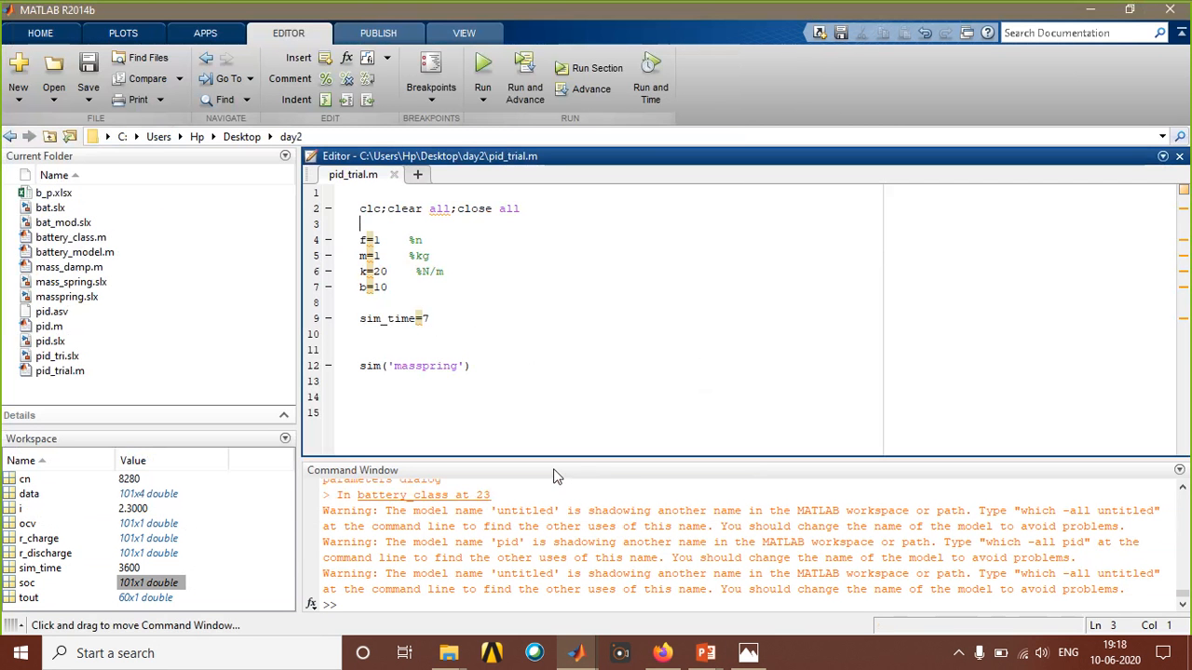
Minimize the pid model window and run the pid_trial.m script.
mouse_move(572, 633)
left_click(508, 596)
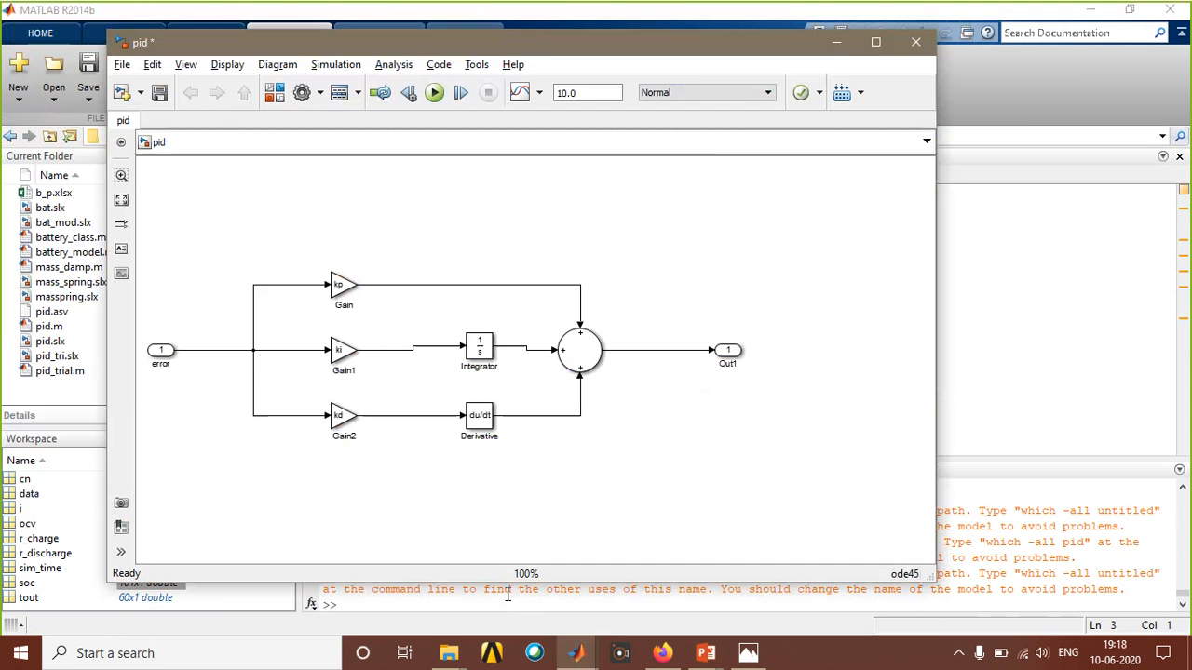
left_click(834, 43)
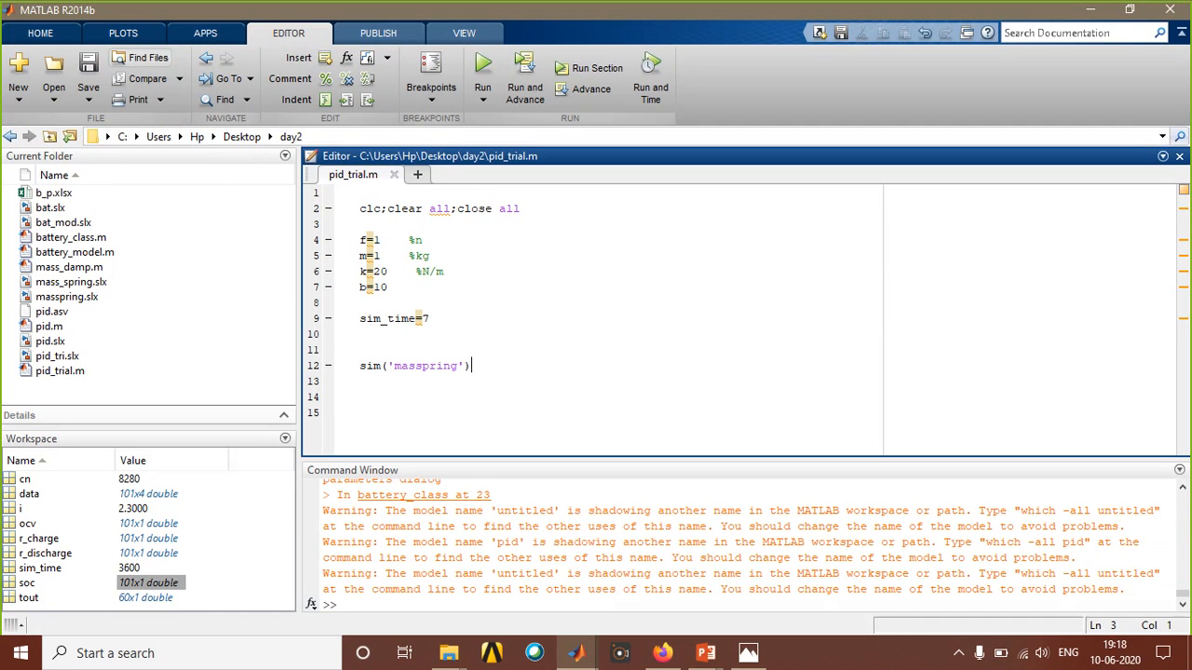
left_click(483, 74)
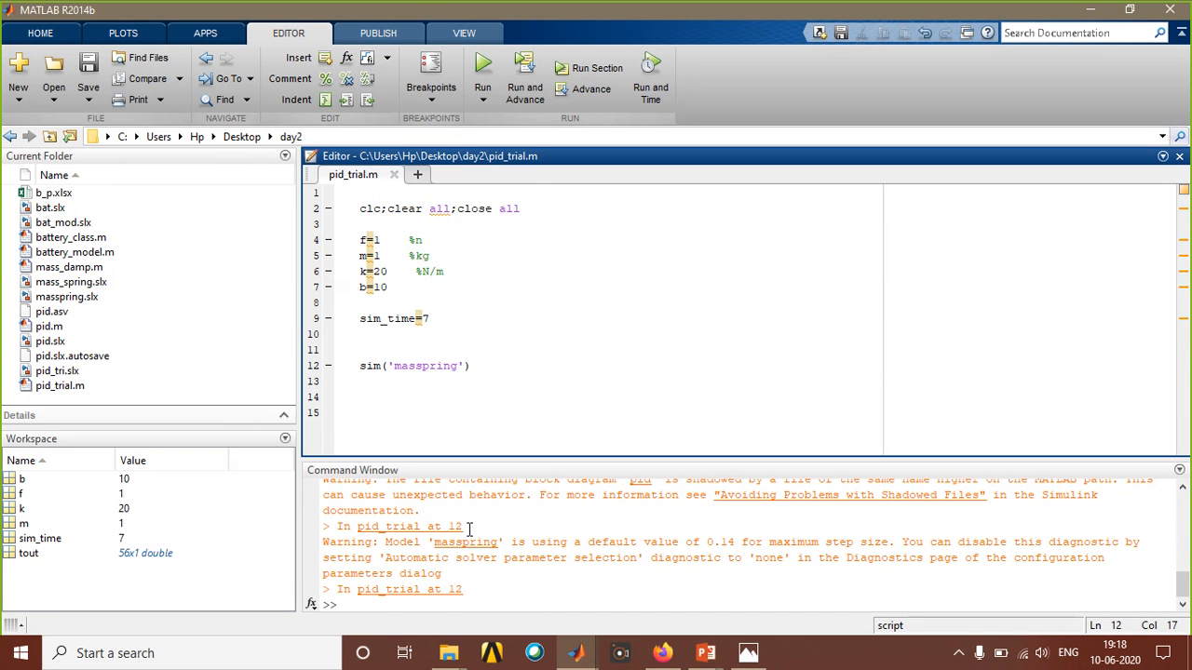
left_click(471, 528)
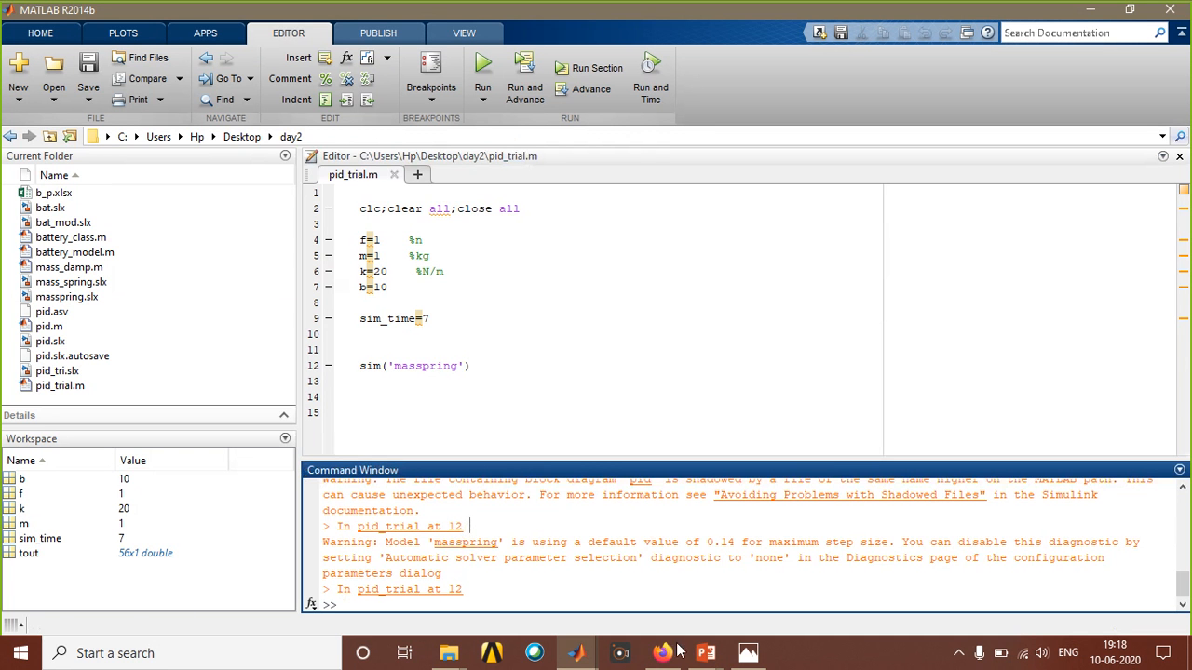
Add two copies of the Scope block to the masspring model and connect them to the xdotdot and xdot signals.
mouse_move(578, 656)
left_click(834, 571)
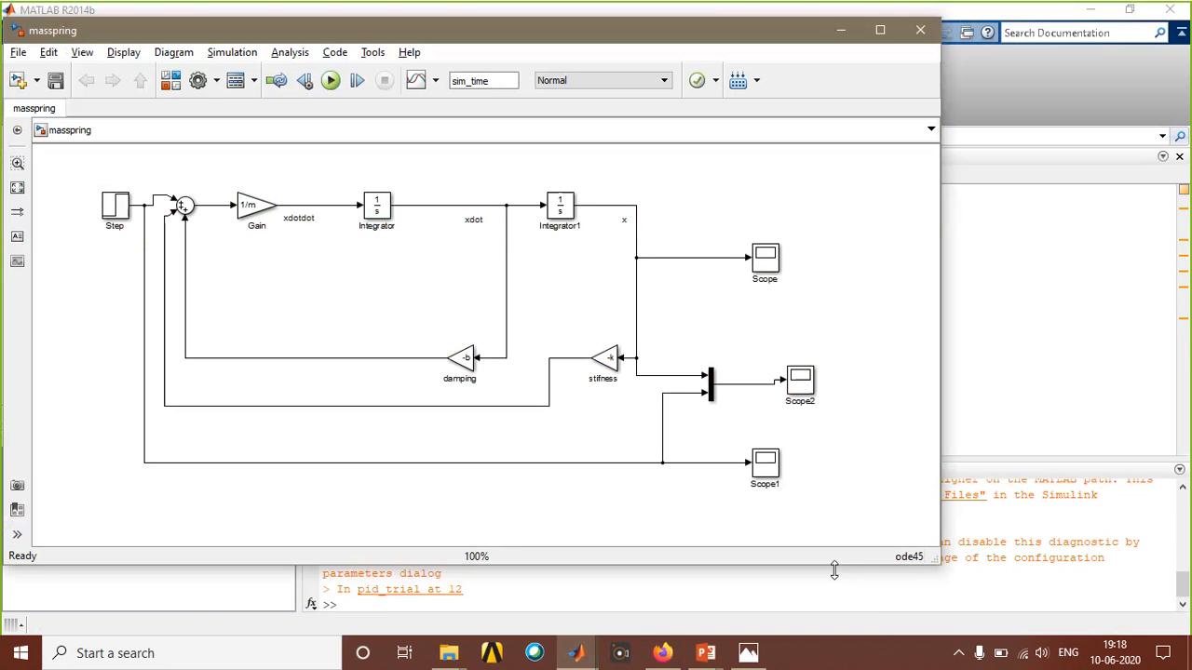
left_click(774, 267)
key("ctrl+c")
key("ctrl+v")
left_click_drag(315, 287, 314, 206)
left_click_drag(335, 296, 442, 206)
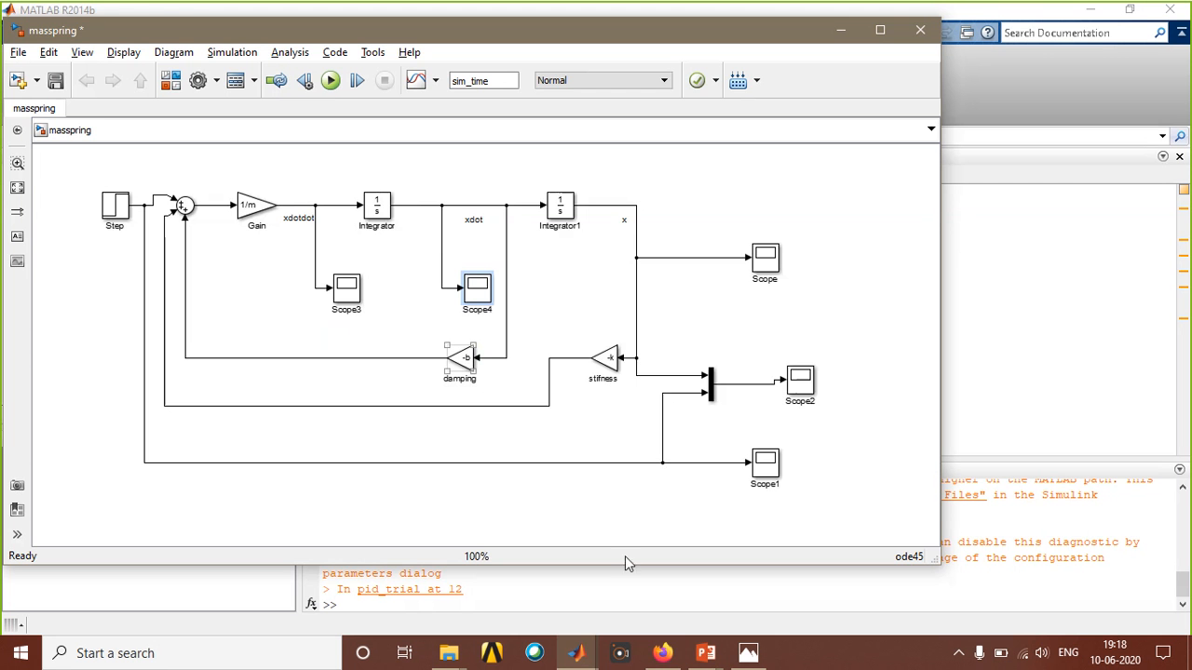
Save the masspring model and run the pid_trial.m script again from the MATLAB editor.
left_click(576, 653)
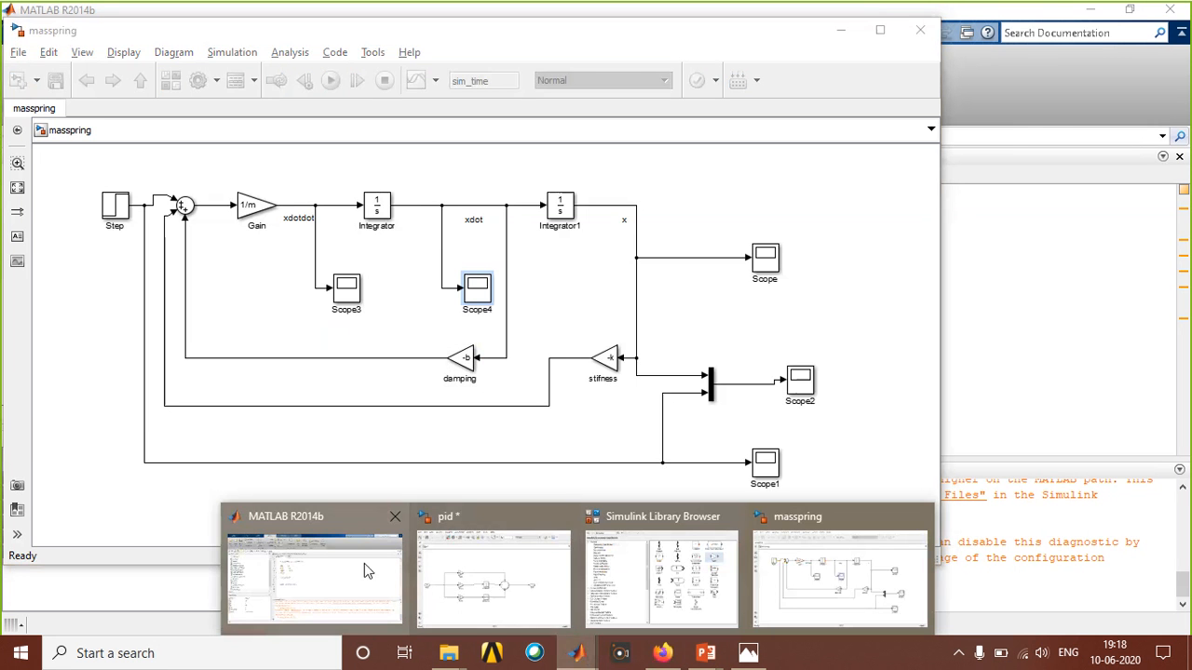
left_click(388, 569)
left_click(497, 70)
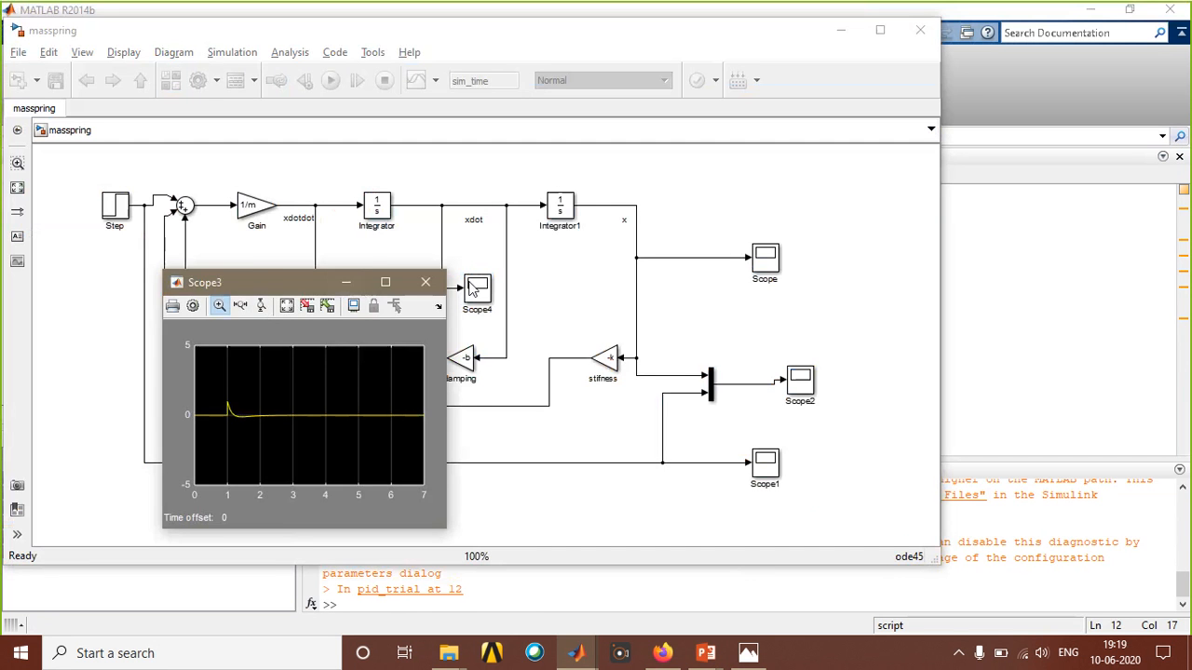
Open the scope on the xdotdot signal, autoscale its plot and examine the acceleration response over the simulation time.
left_click(579, 288)
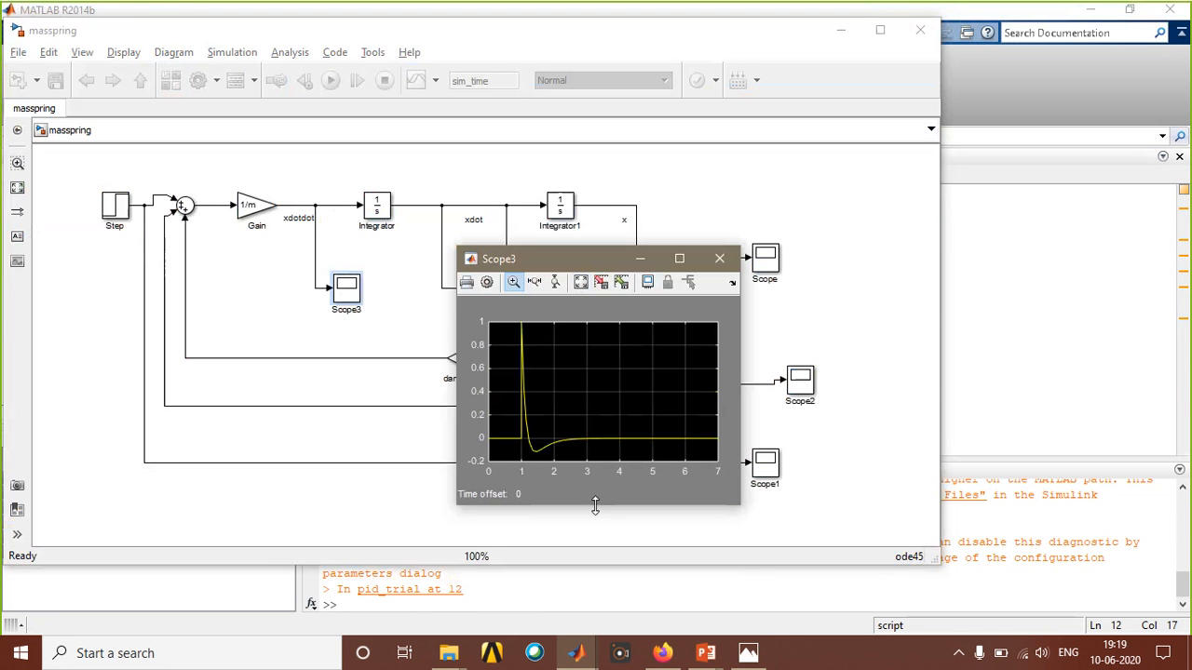
left_click(875, 35)
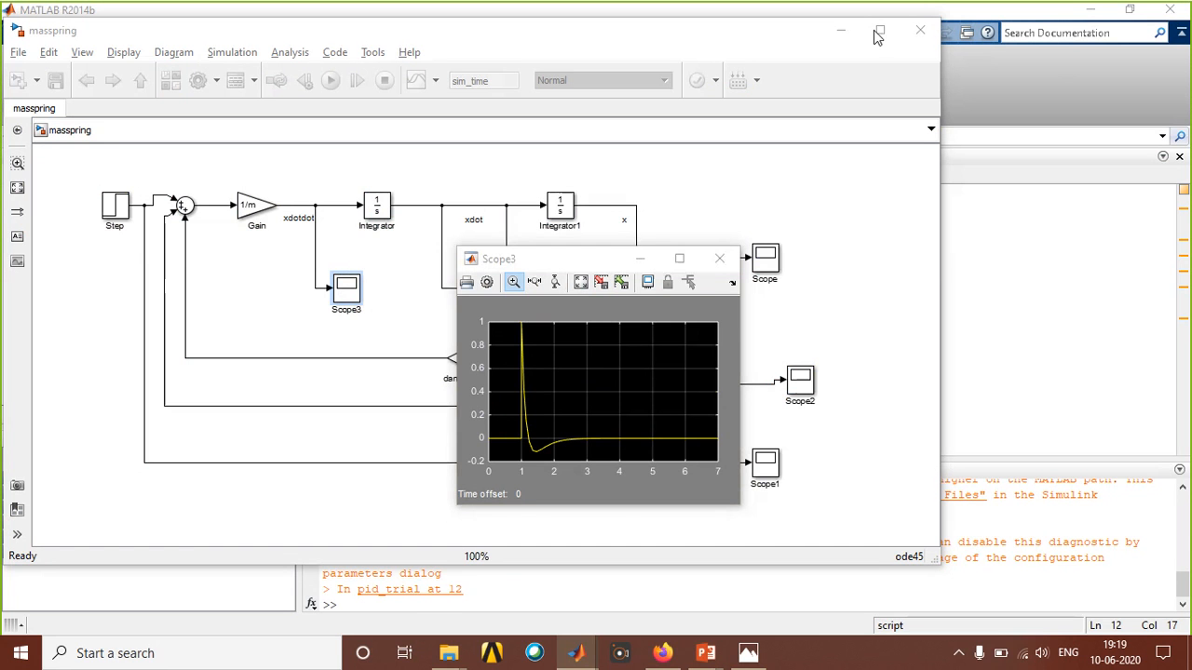
mouse_move(526, 486)
left_mouse_down()
mouse_move(536, 486)
mouse_move(530, 459)
mouse_move(510, 462)
mouse_move(528, 485)
mouse_move(479, 466)
mouse_move(485, 481)
left_mouse_up()
mouse_move(736, 484)
left_mouse_down()
mouse_move(728, 454)
mouse_move(706, 477)
mouse_move(719, 488)
left_mouse_up()
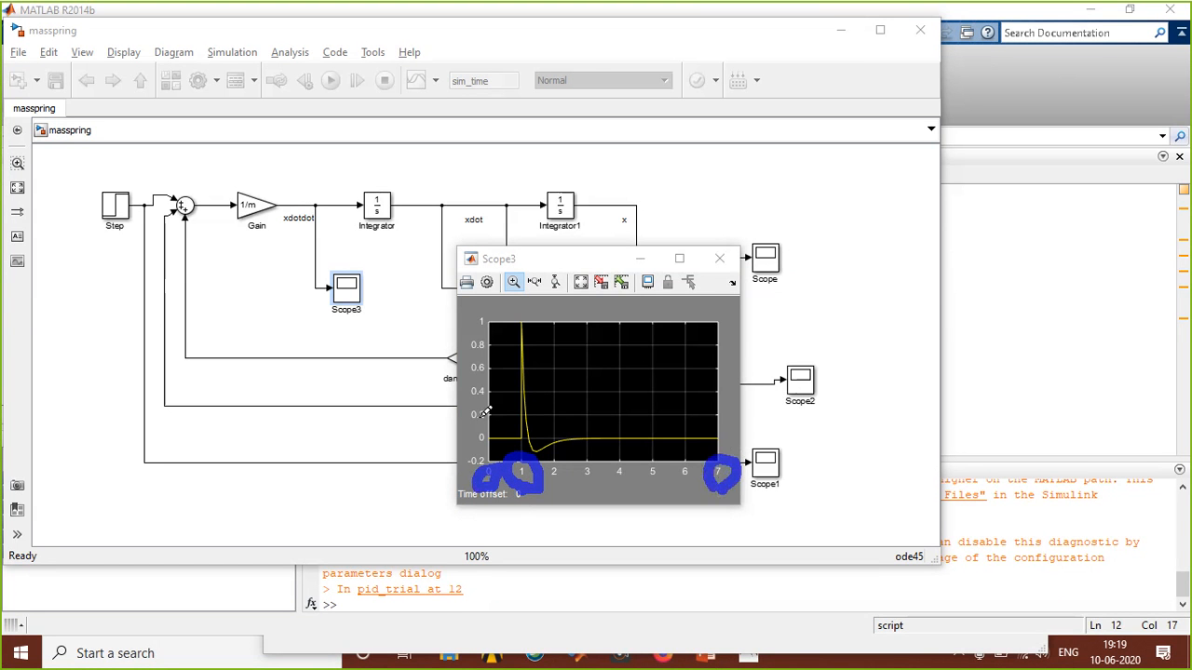
mouse_move(498, 433)
left_mouse_down()
mouse_move(522, 438)
mouse_move(526, 321)
mouse_move(535, 440)
left_mouse_up()
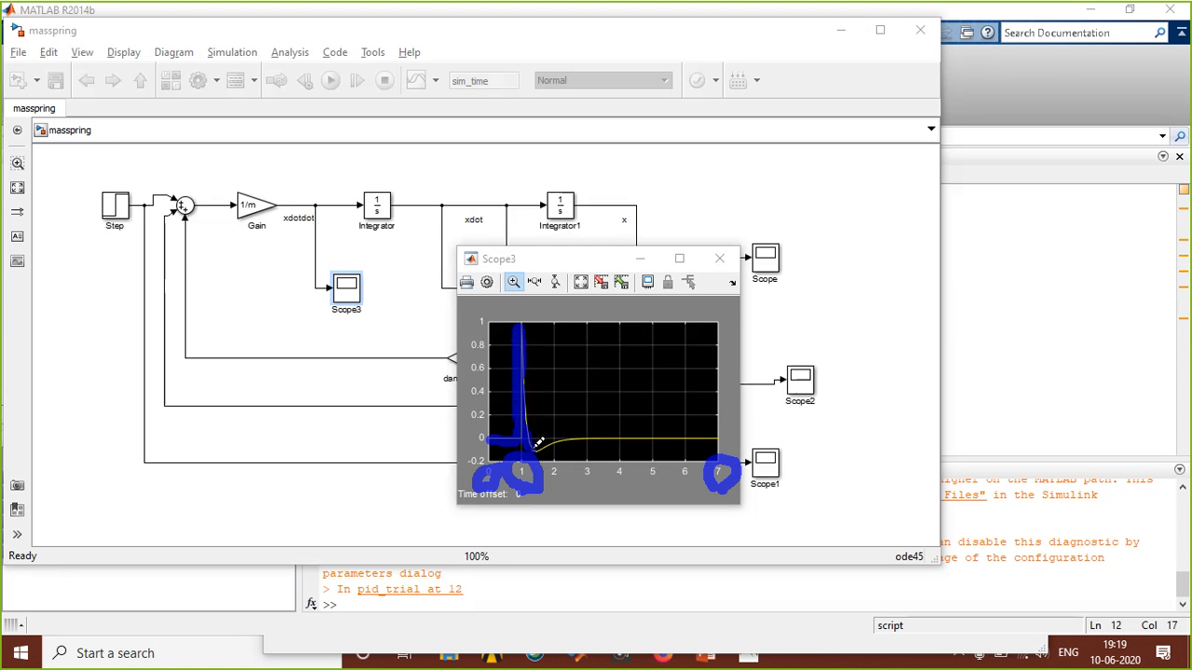
mouse_move(540, 449)
left_mouse_down()
mouse_move(588, 436)
mouse_move(718, 437)
left_mouse_up()
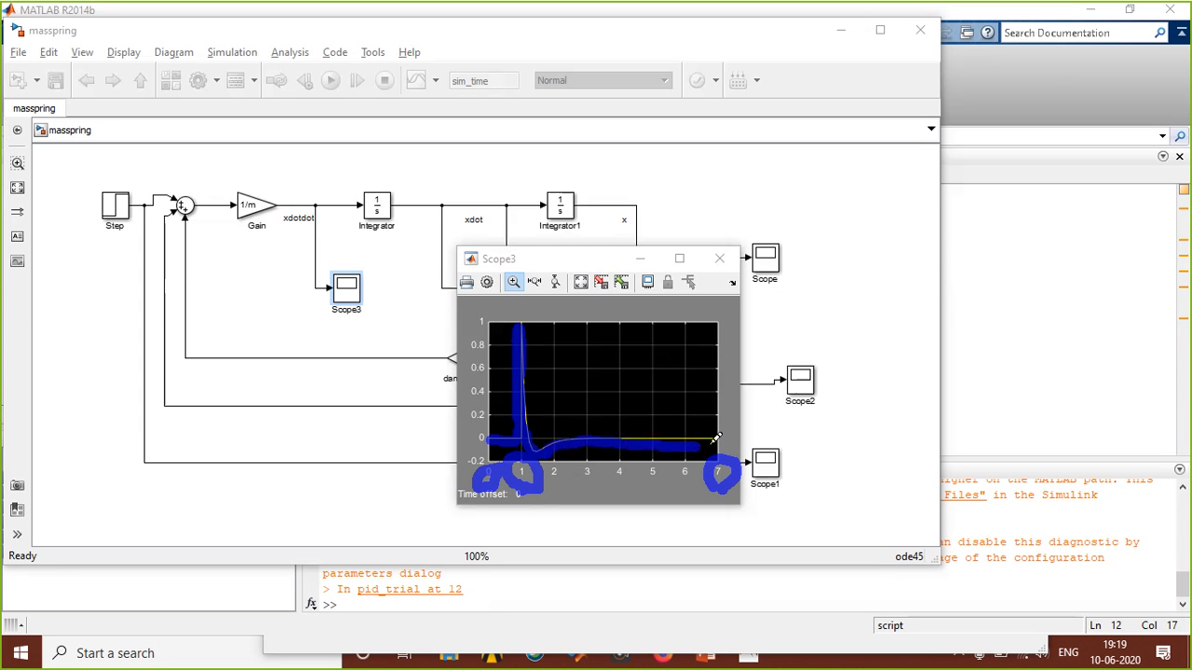
left_click(107, 169)
left_click_drag(558, 259, 331, 338)
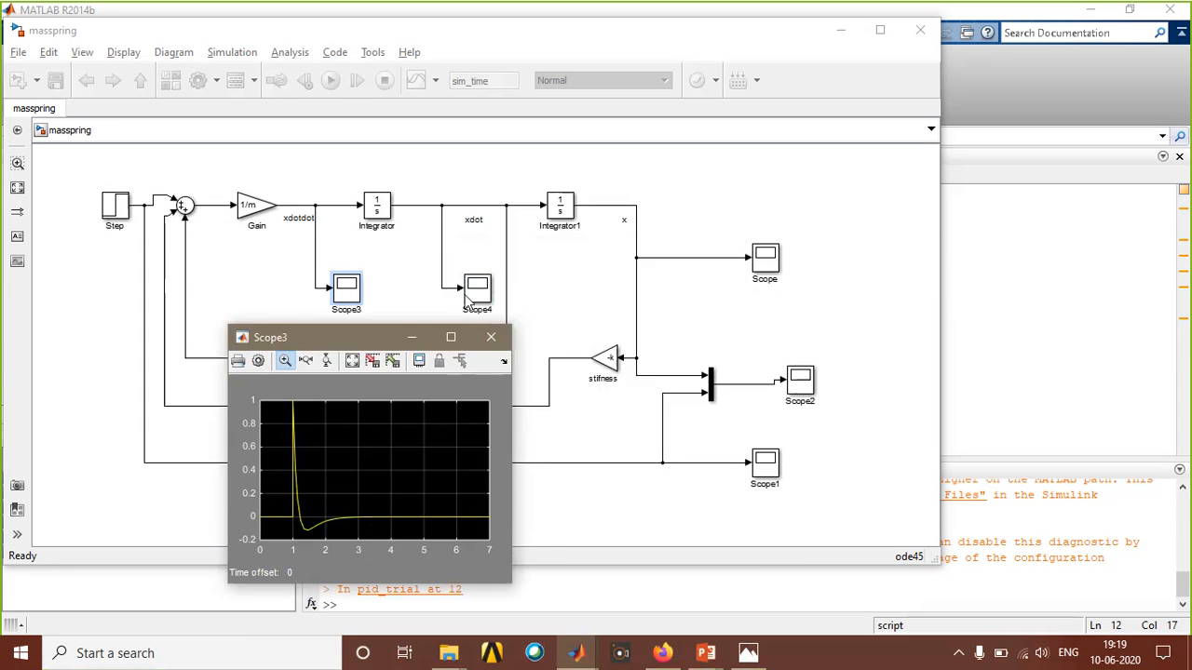
Open the scope on the xdot signal, autoscale its plot and examine the velocity response over the simulation time.
double_click(477, 290)
left_click(285, 307)
left_click_drag(265, 282, 570, 276)
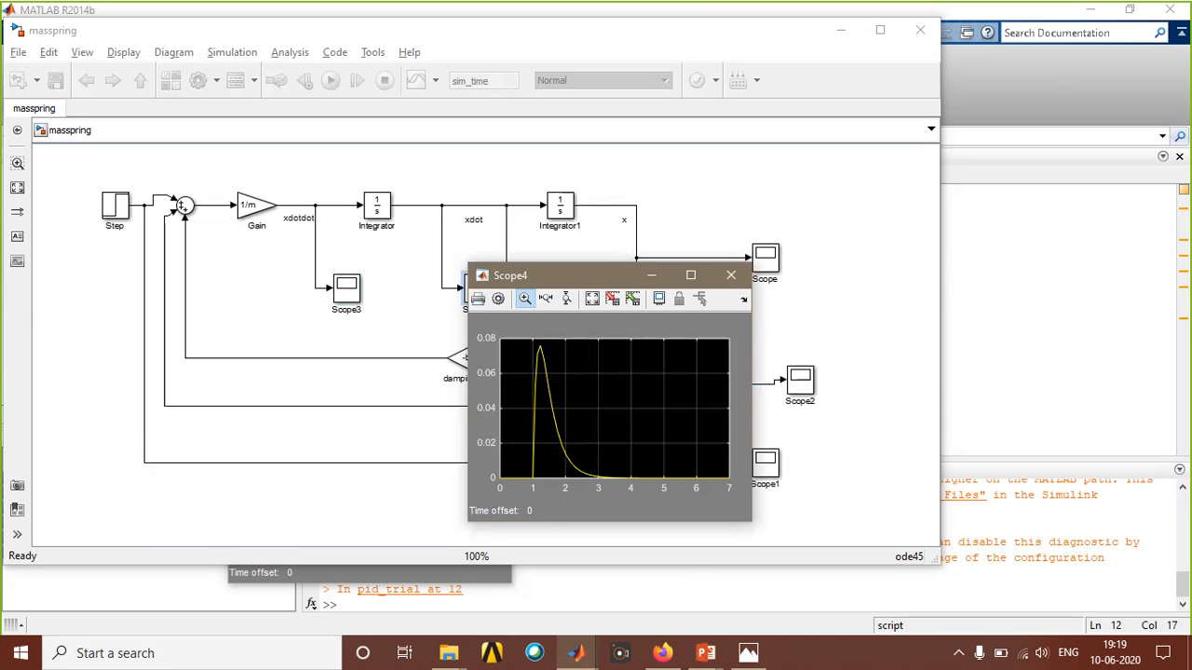
left_click(881, 31)
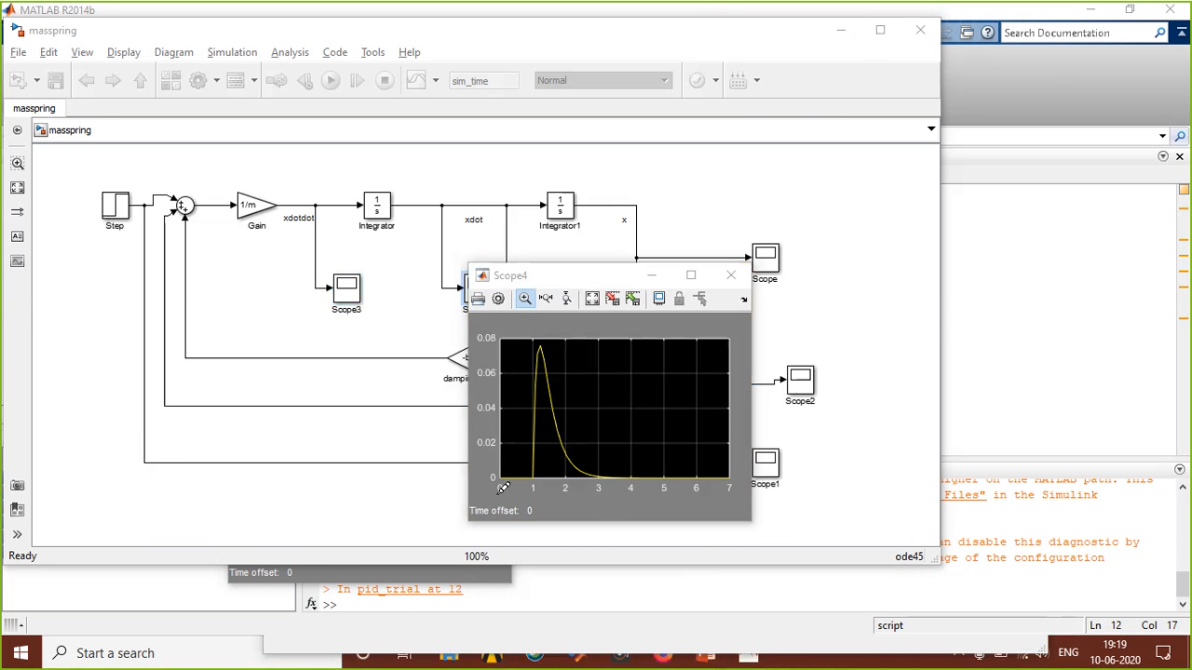
left_click_drag(496, 494, 531, 495)
mouse_move(536, 490)
left_mouse_down()
mouse_move(542, 348)
mouse_move(570, 445)
mouse_move(596, 470)
mouse_move(728, 472)
left_mouse_up()
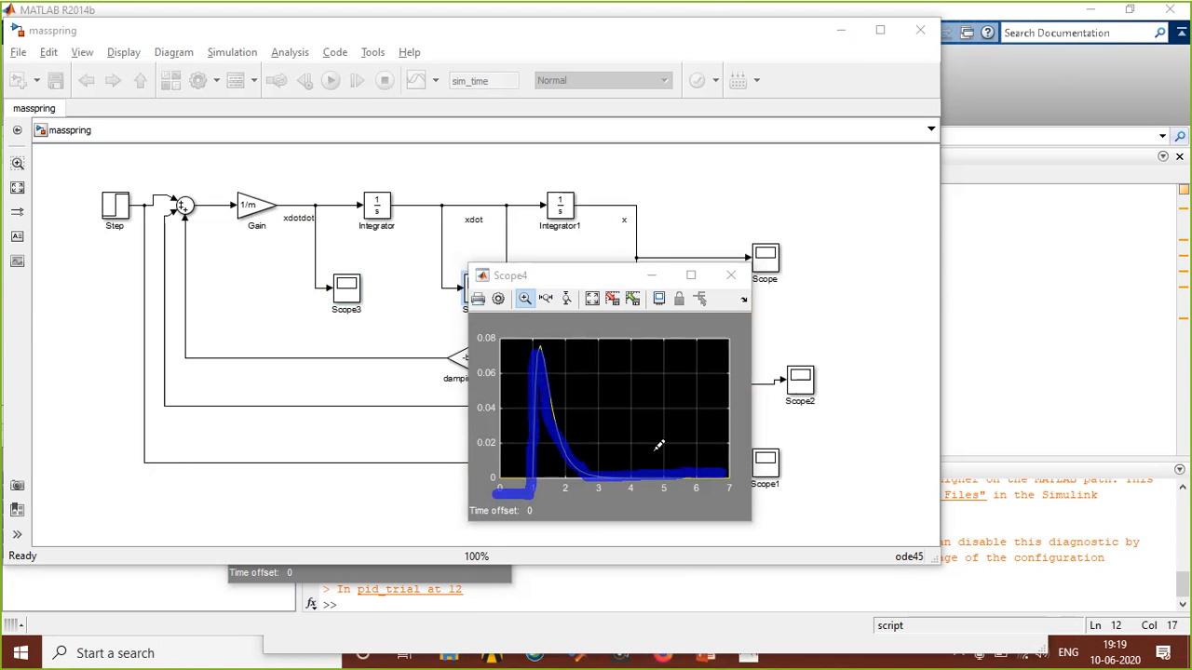
left_click(109, 167)
mouse_move(558, 277)
left_mouse_down()
mouse_move(556, 288)
mouse_move(472, 300)
mouse_move(281, 283)
left_mouse_up()
Open Scope2, autoscale its plot and compare the step input with the displacement response.
double_click(799, 384)
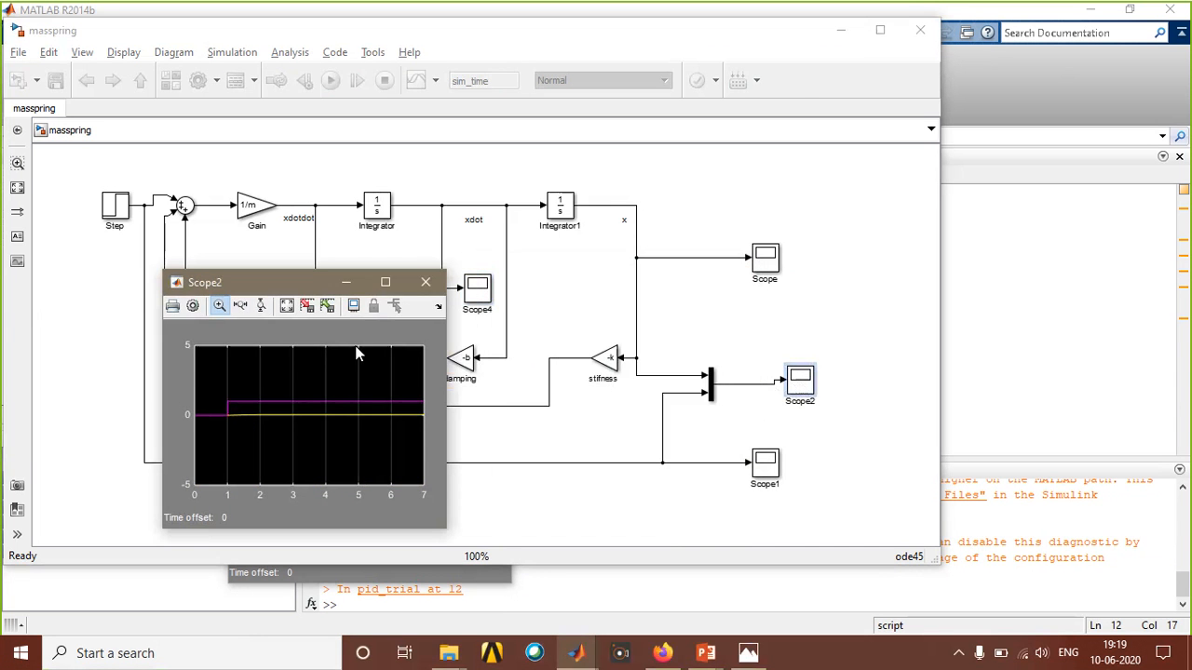
left_click(289, 309)
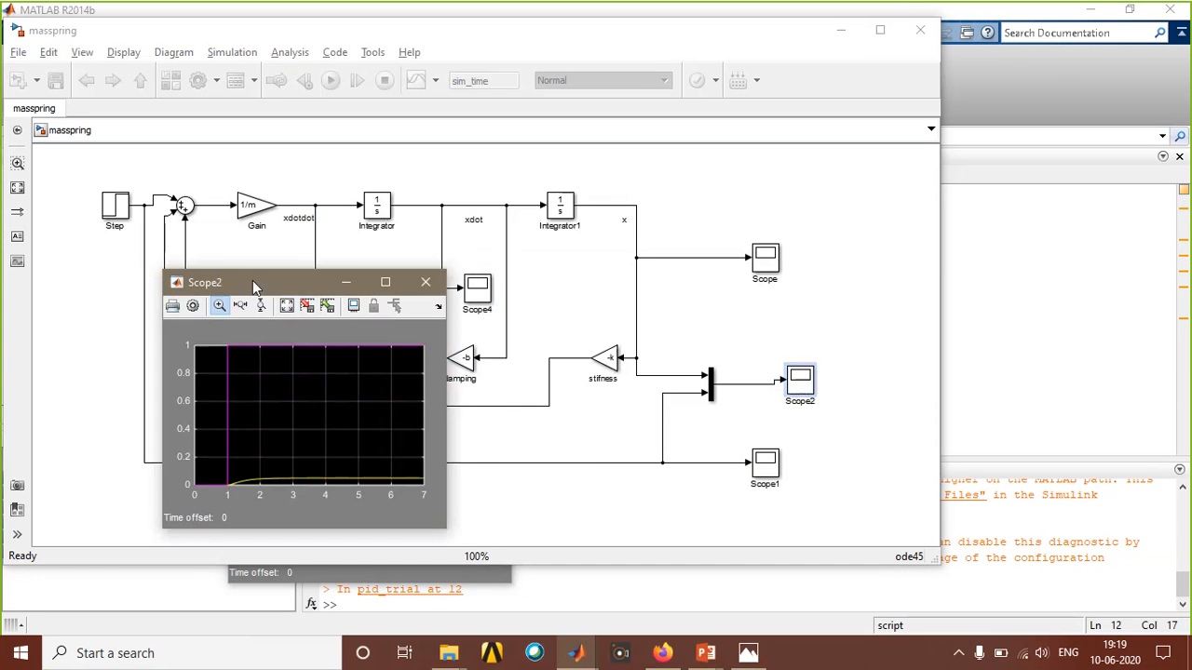
left_click_drag(253, 280, 393, 245)
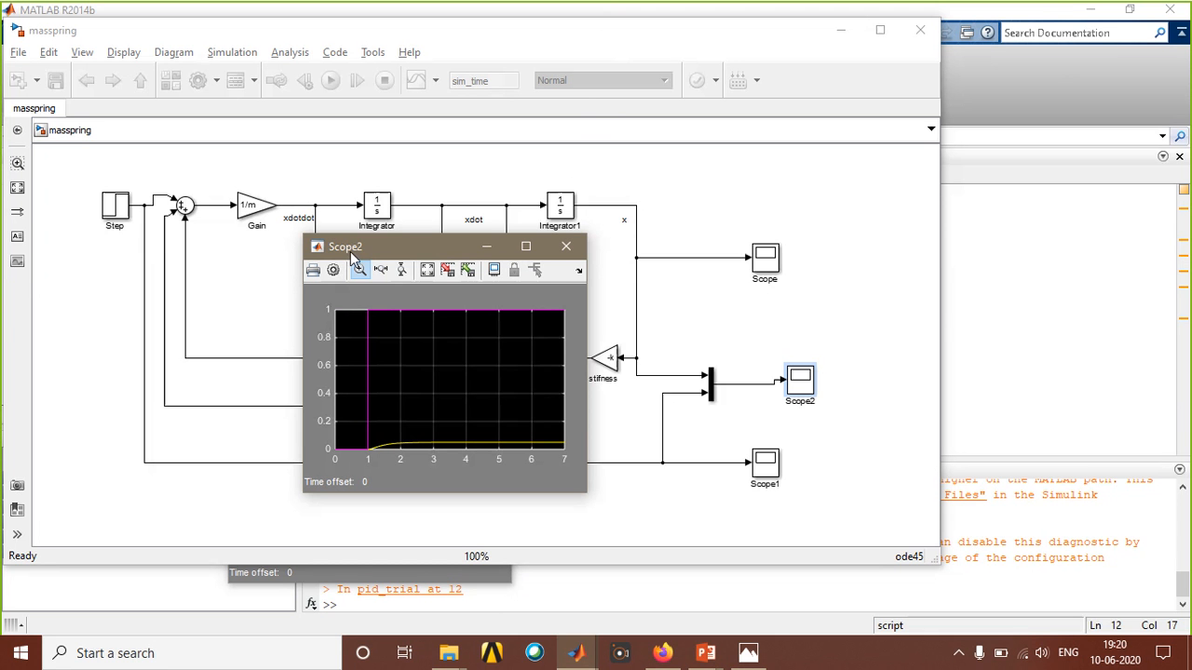
left_click_drag(401, 247, 412, 245)
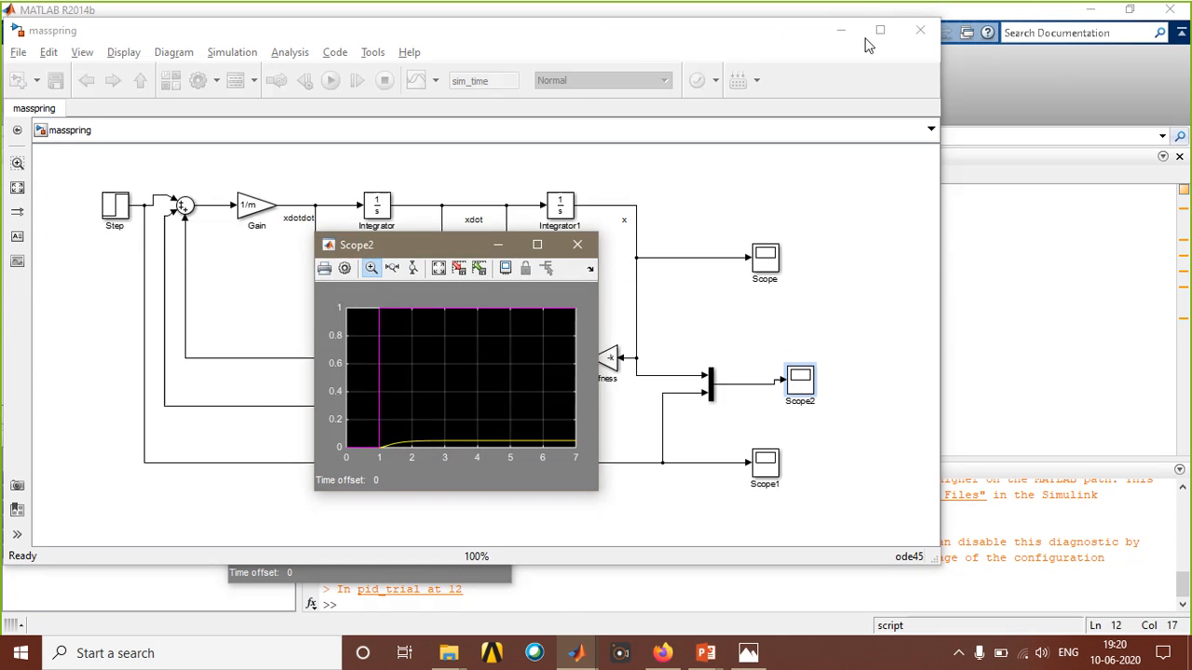
key("alt+Tab")
mouse_move(339, 449)
left_mouse_down()
mouse_move(390, 445)
mouse_move(393, 305)
mouse_move(565, 308)
left_mouse_up()
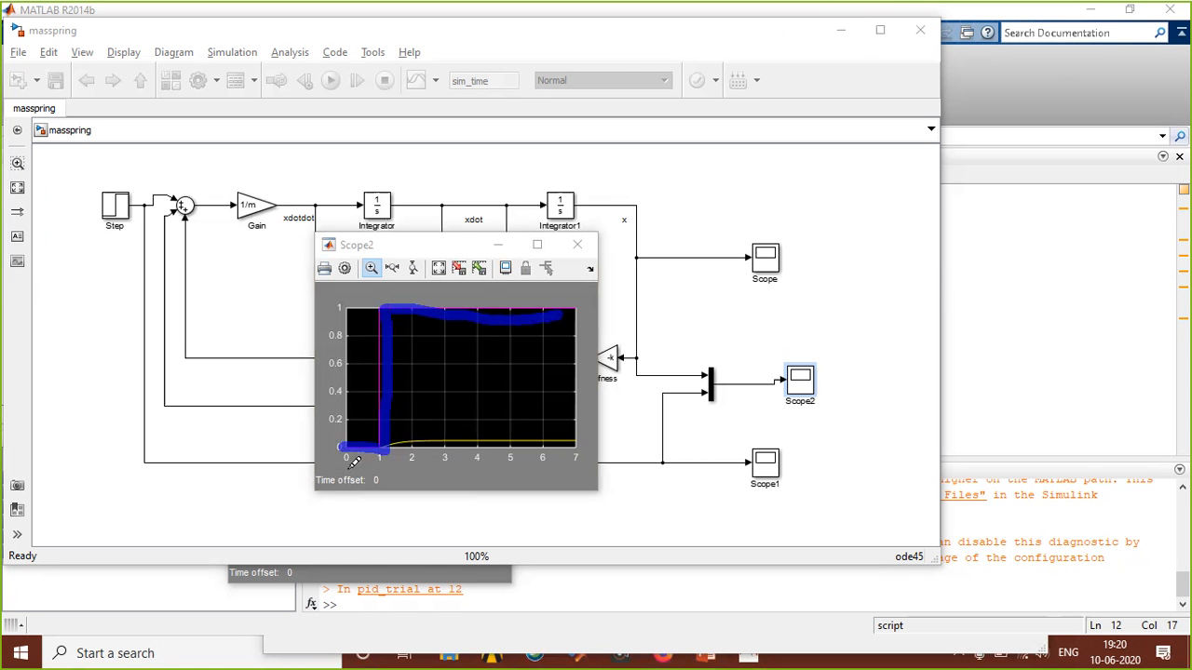
mouse_move(359, 381)
left_mouse_down()
mouse_move(553, 304)
mouse_move(353, 346)
mouse_move(373, 383)
left_mouse_up()
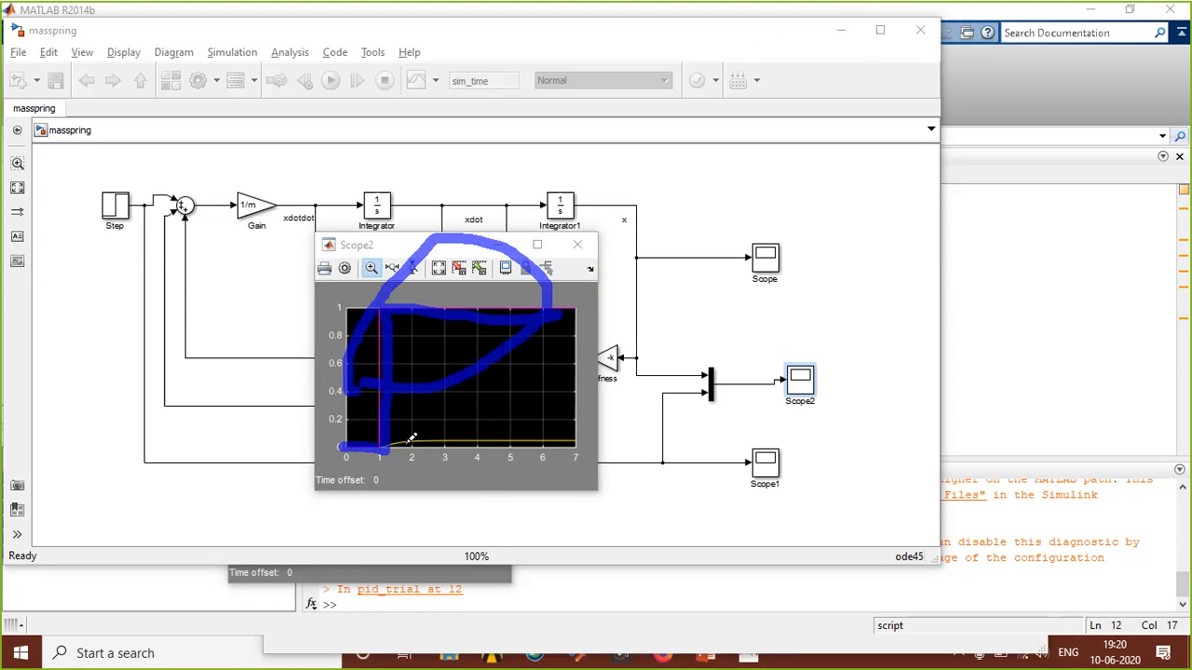
mouse_move(432, 415)
left_mouse_down()
mouse_move(426, 463)
mouse_move(457, 448)
left_mouse_up()
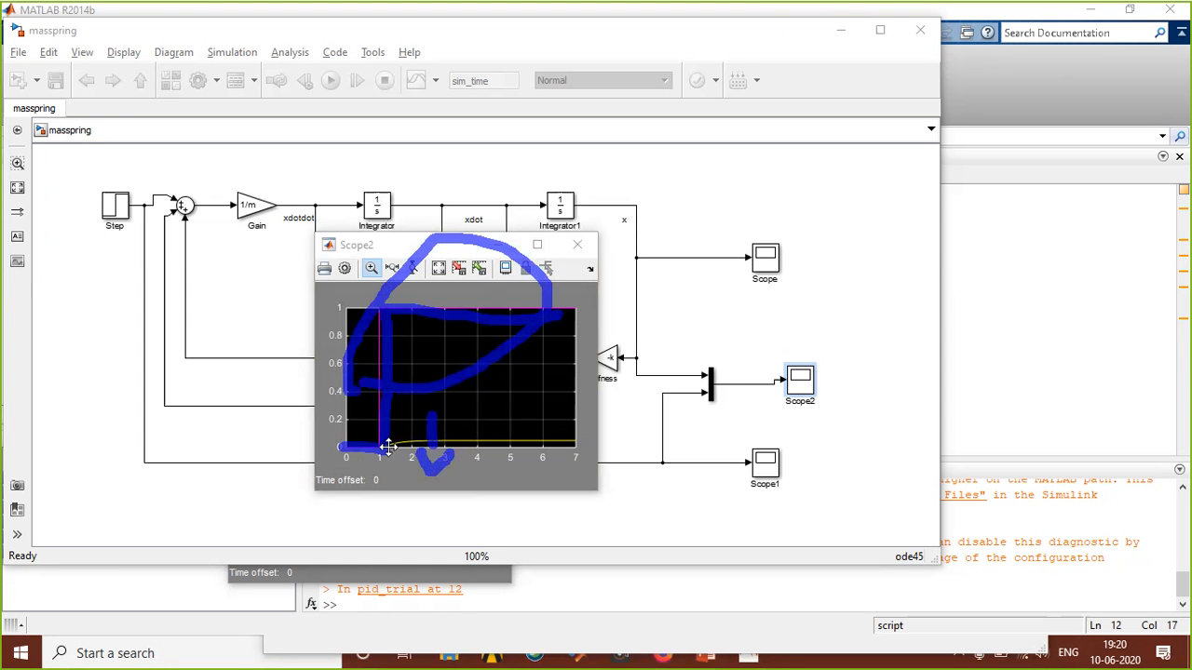
left_click_drag(438, 431, 581, 428)
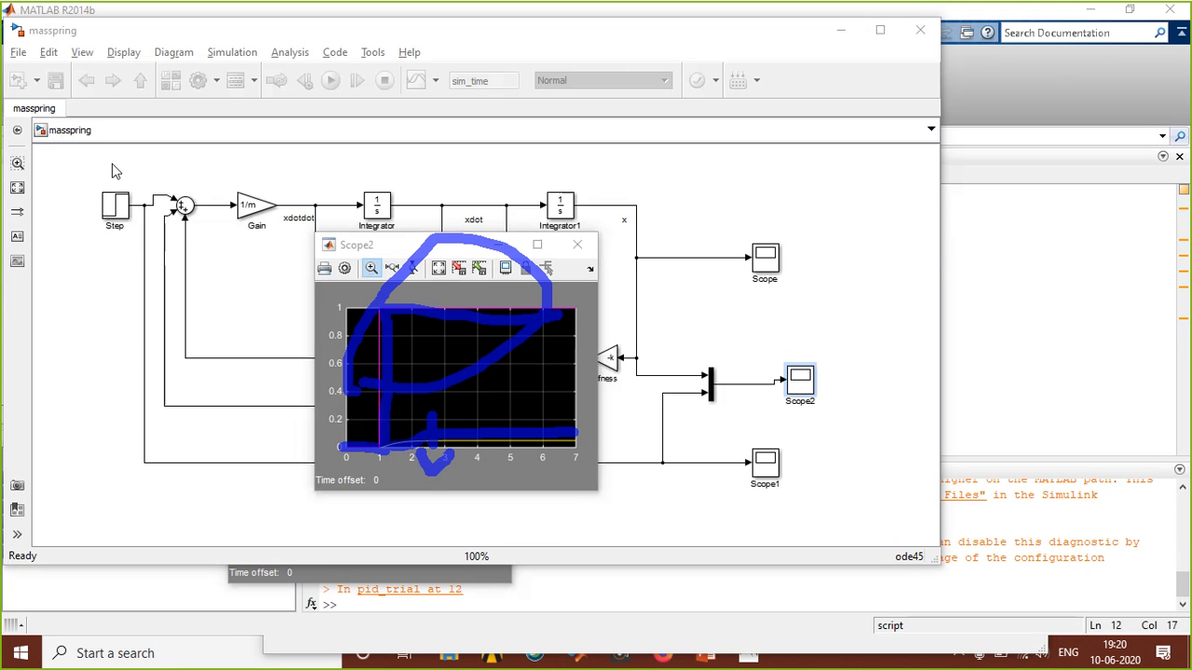
Check the step time and final value in the Step block's parameters and close them.
left_click(110, 205)
double_click(111, 205)
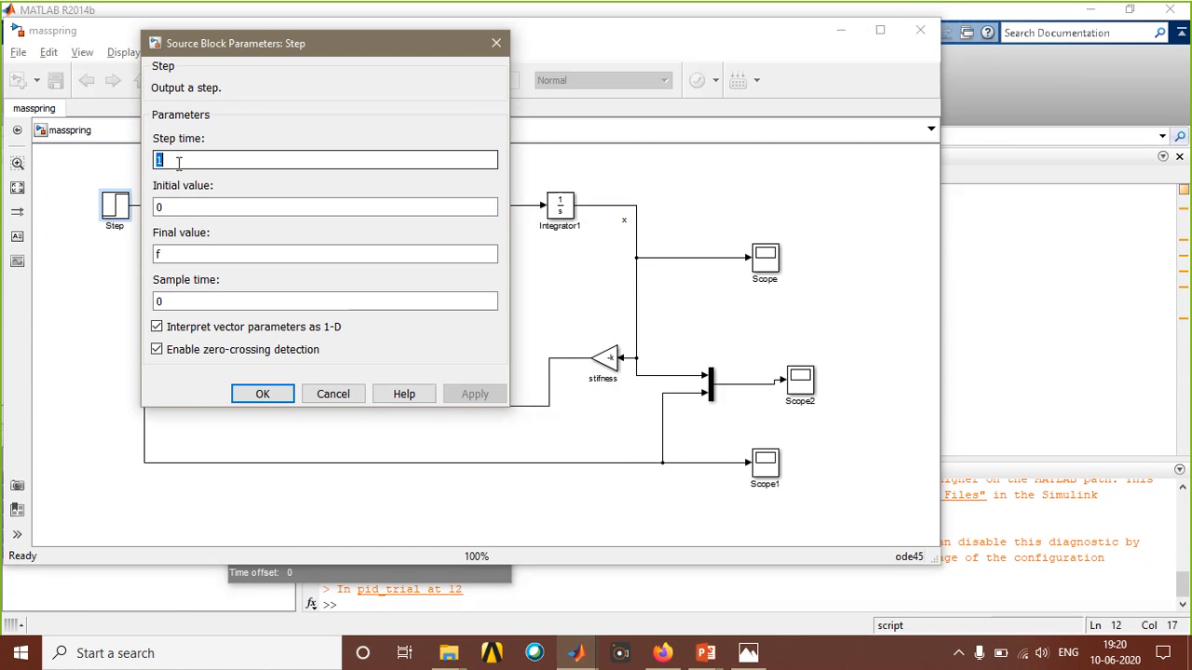
double_click(171, 259)
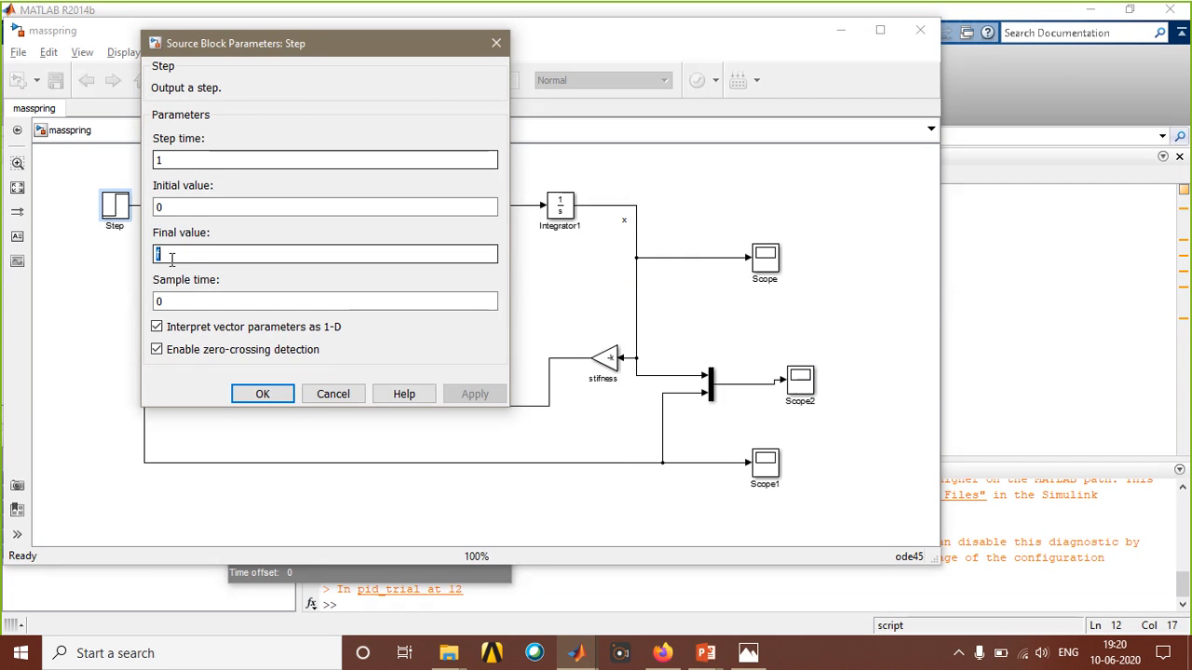
left_click(269, 394)
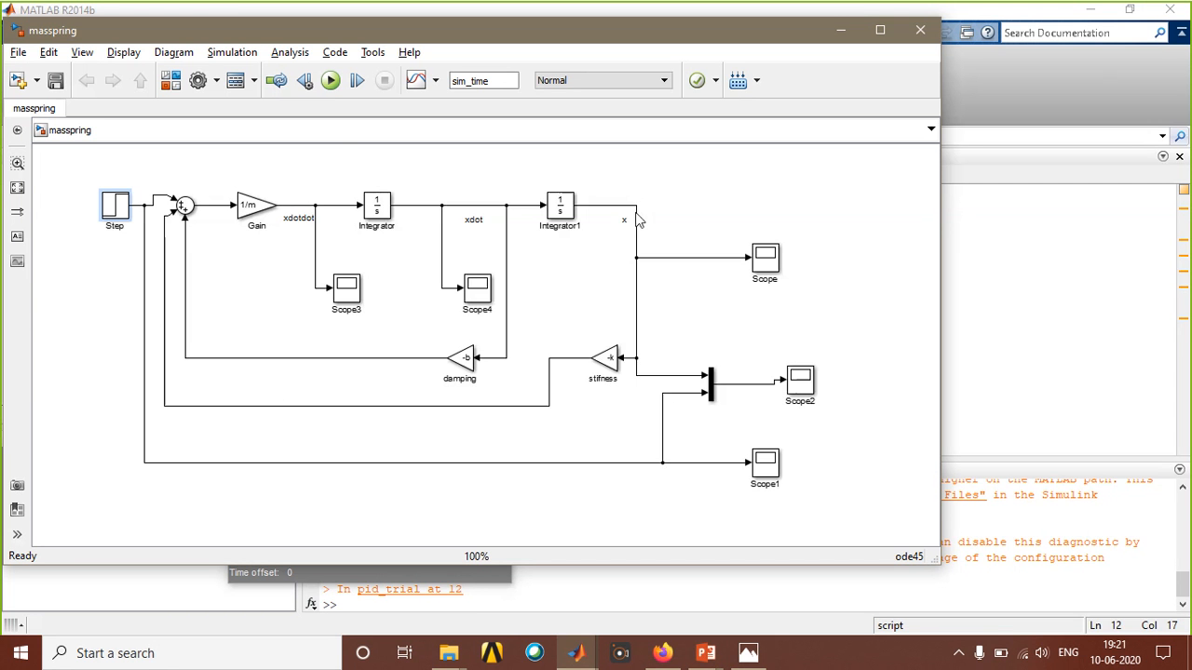
left_click(650, 111)
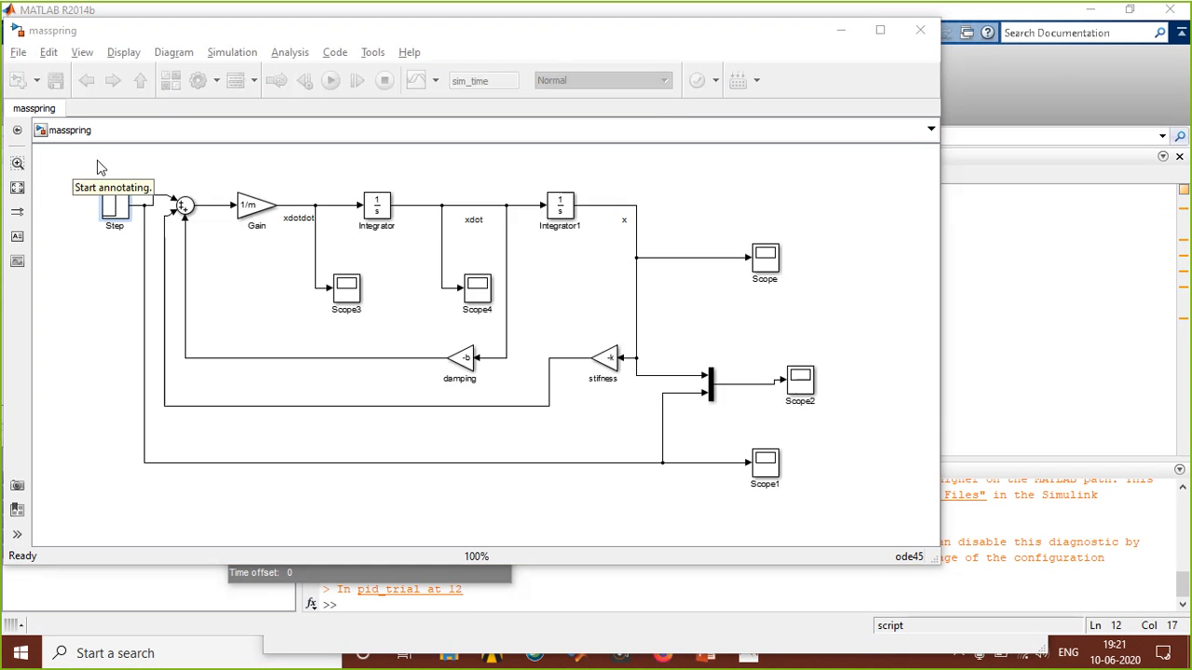
mouse_move(140, 164)
left_mouse_down()
mouse_move(74, 252)
mouse_move(451, 565)
mouse_move(878, 338)
mouse_move(498, 133)
mouse_move(162, 134)
mouse_move(128, 163)
left_mouse_up()
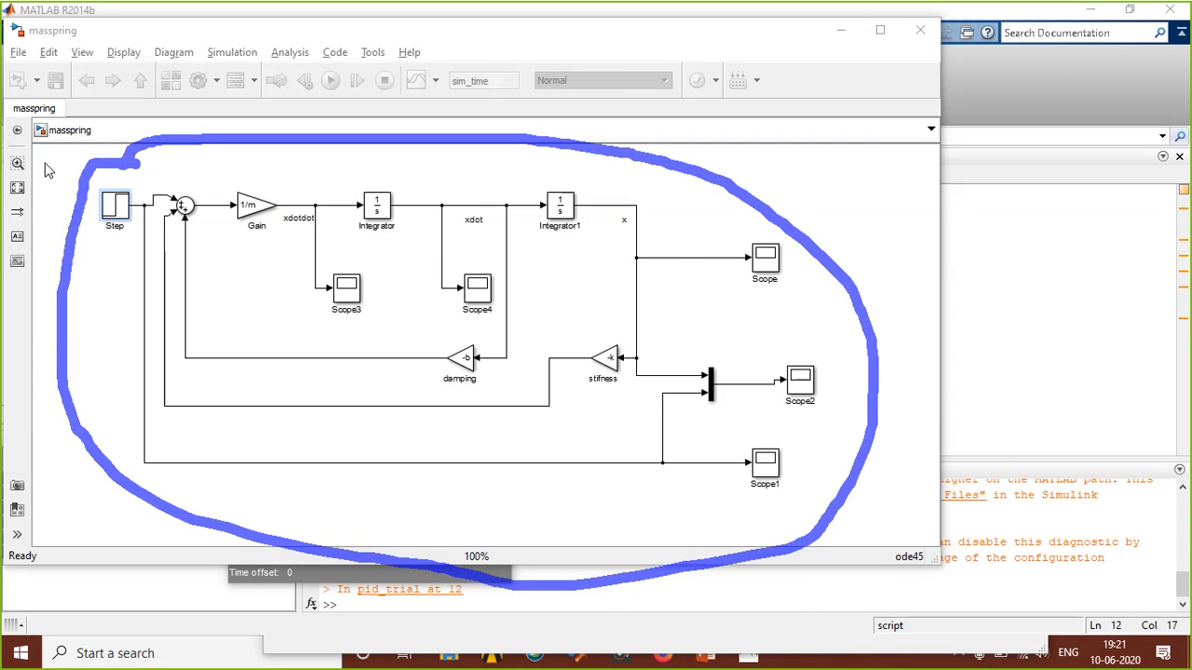
key("Escape")
Reopen Scope3 and Scope4, moving their windows aside, to review the acceleration and velocity responses.
double_click(347, 289)
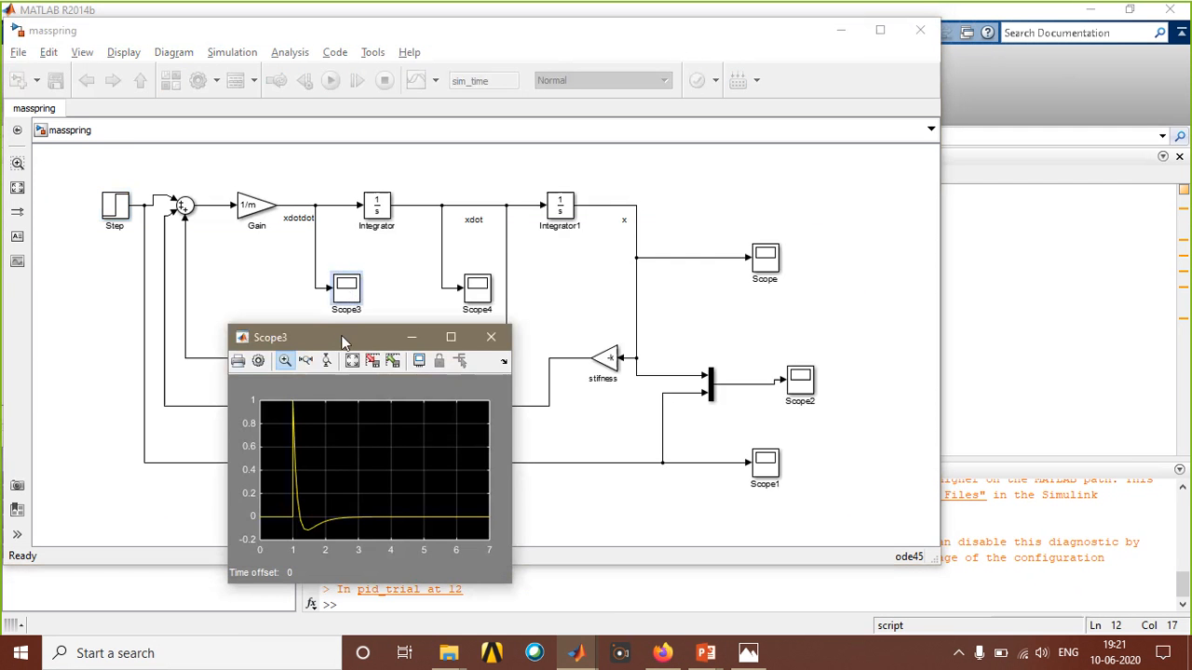
left_click_drag(354, 337, 284, 334)
double_click(477, 288)
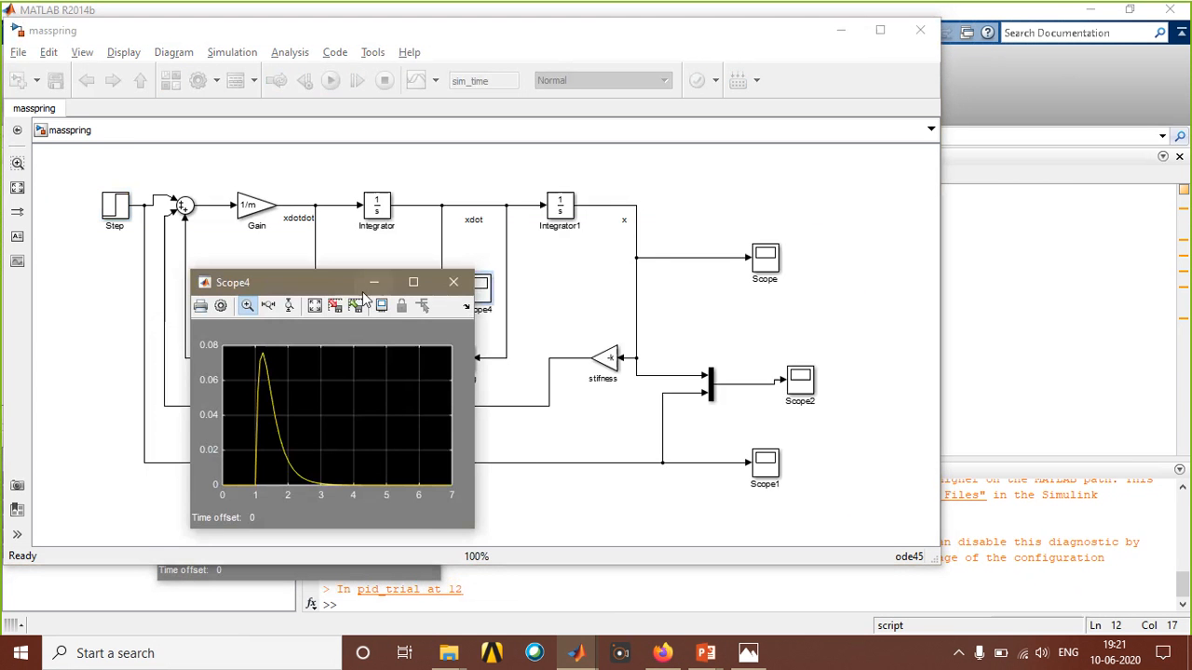
left_click_drag(302, 282, 537, 275)
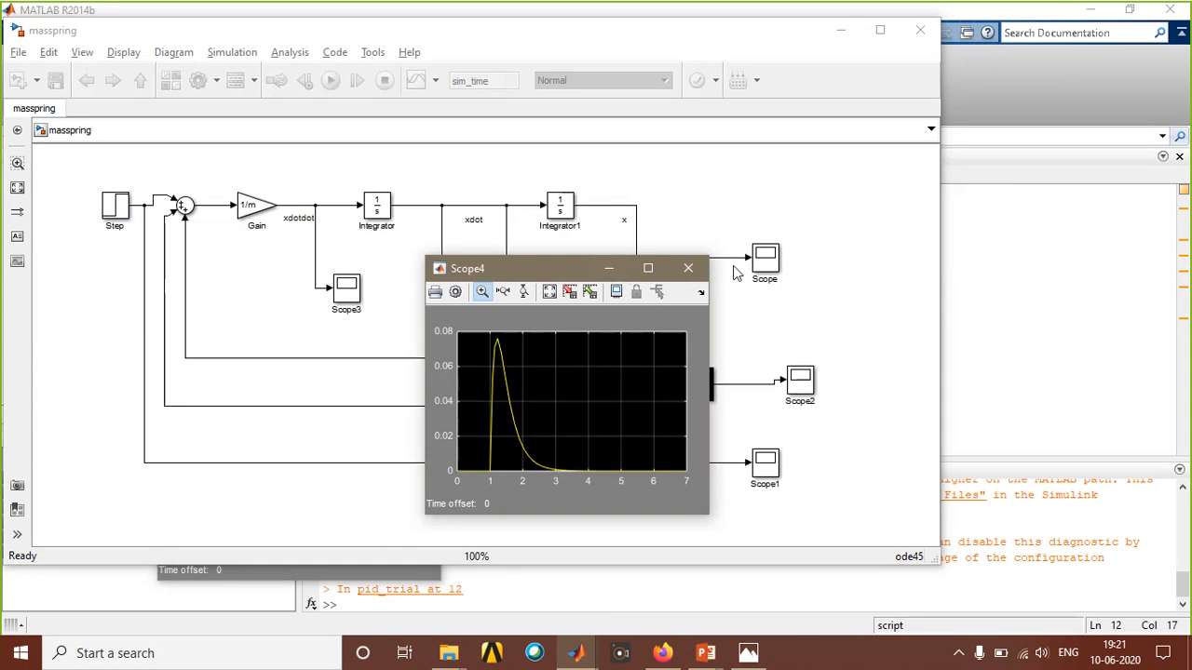
Open the scope on the x signal, examine the displacement response over the simulation time and close the scope.
left_click(771, 262)
left_click(287, 307)
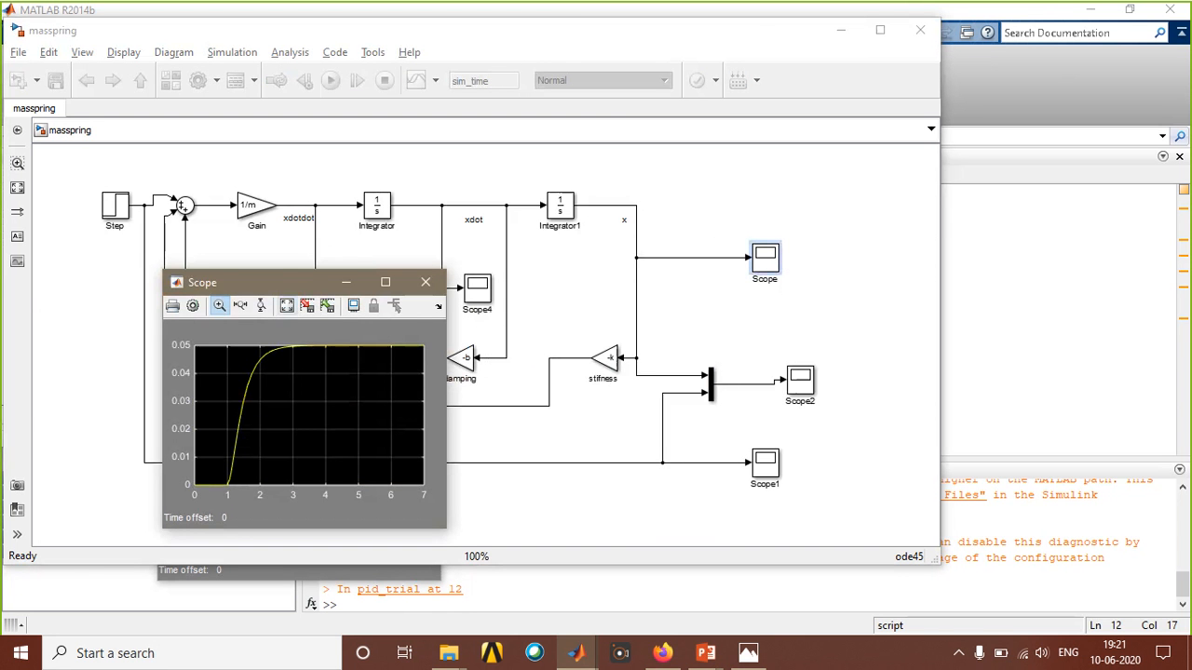
left_click(862, 18)
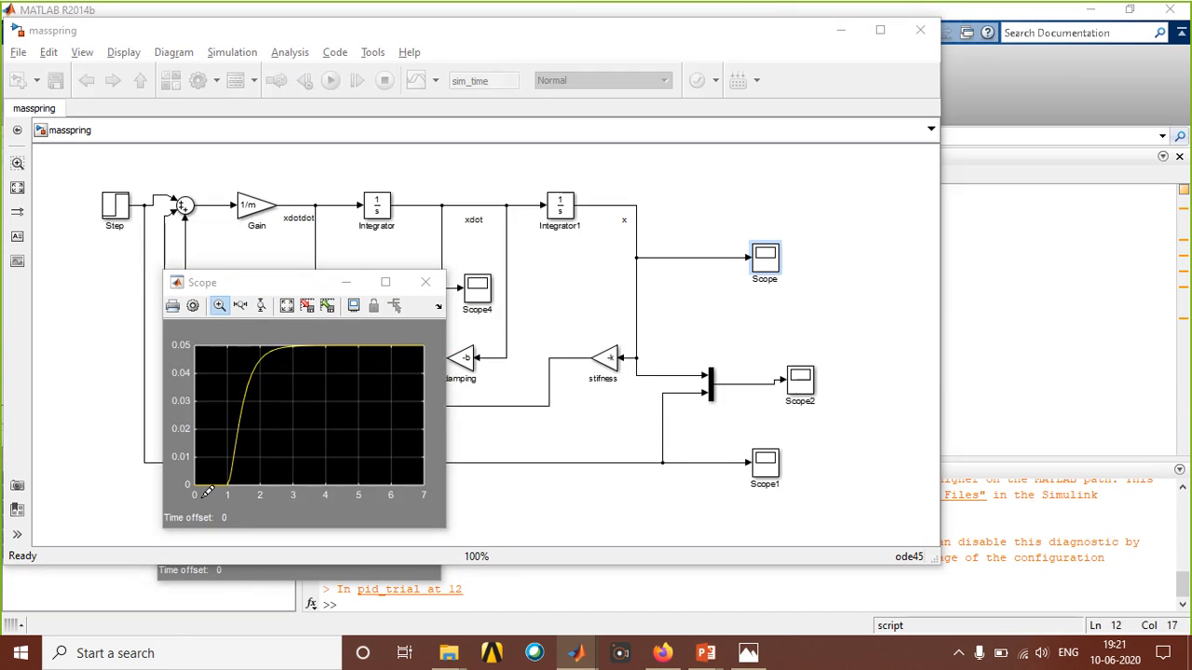
mouse_move(207, 492)
left_mouse_down()
mouse_move(249, 391)
mouse_move(315, 335)
mouse_move(424, 346)
left_mouse_up()
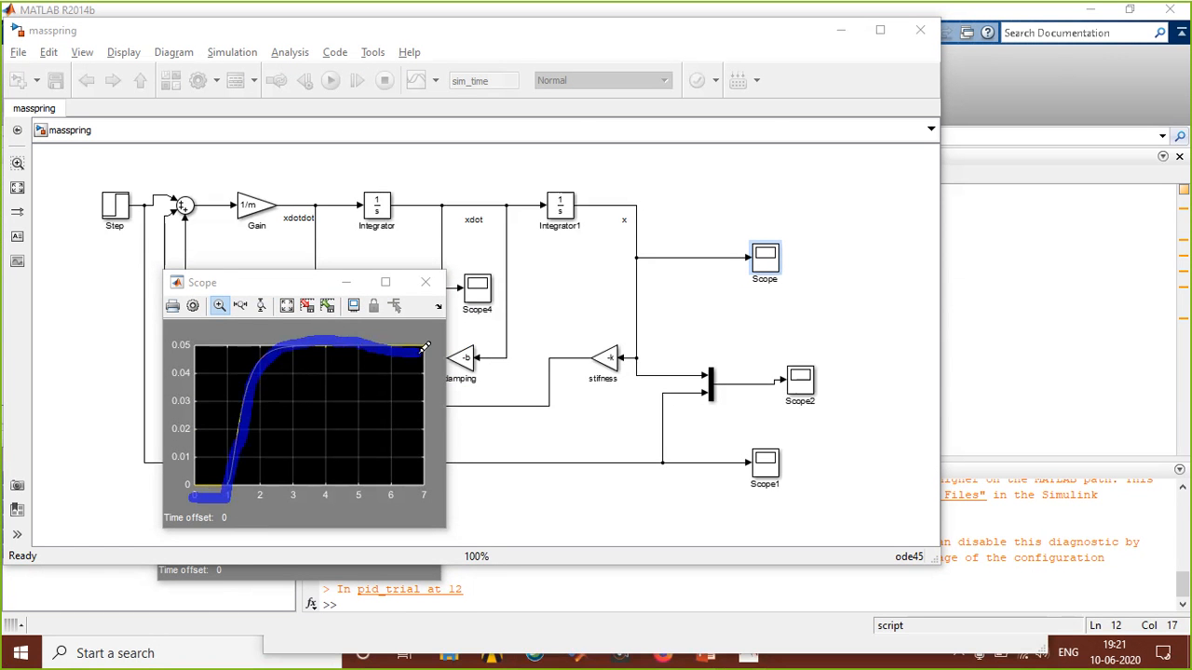
mouse_move(347, 371)
left_mouse_down()
mouse_move(330, 466)
mouse_move(370, 469)
left_mouse_up()
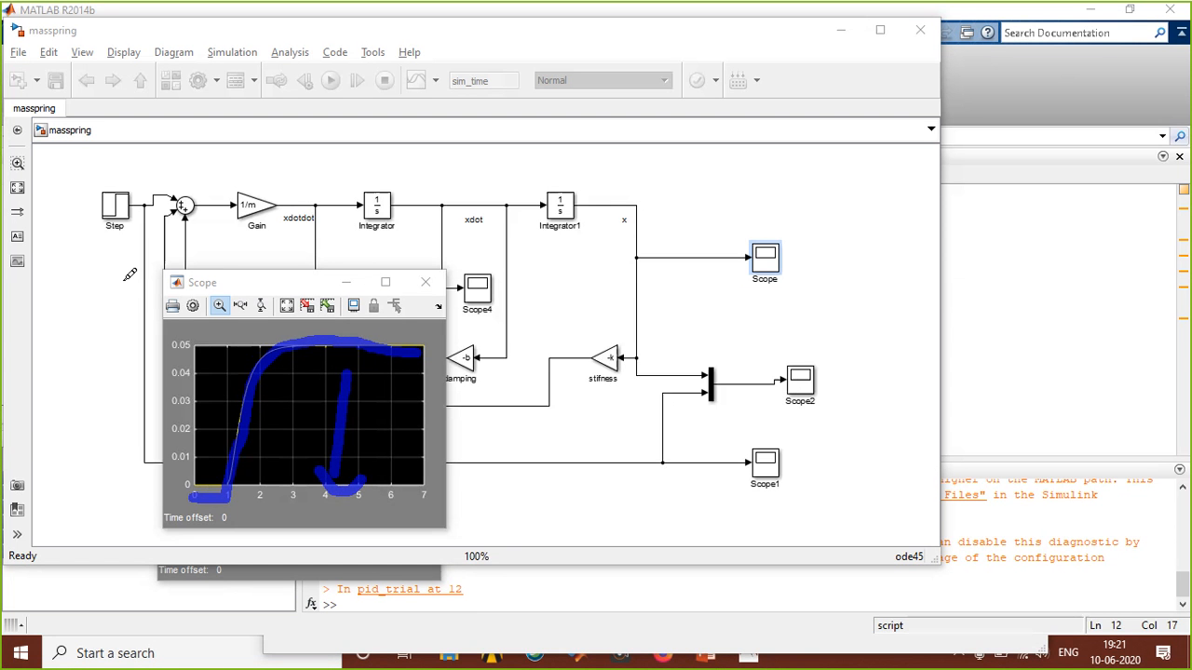
key("Escape")
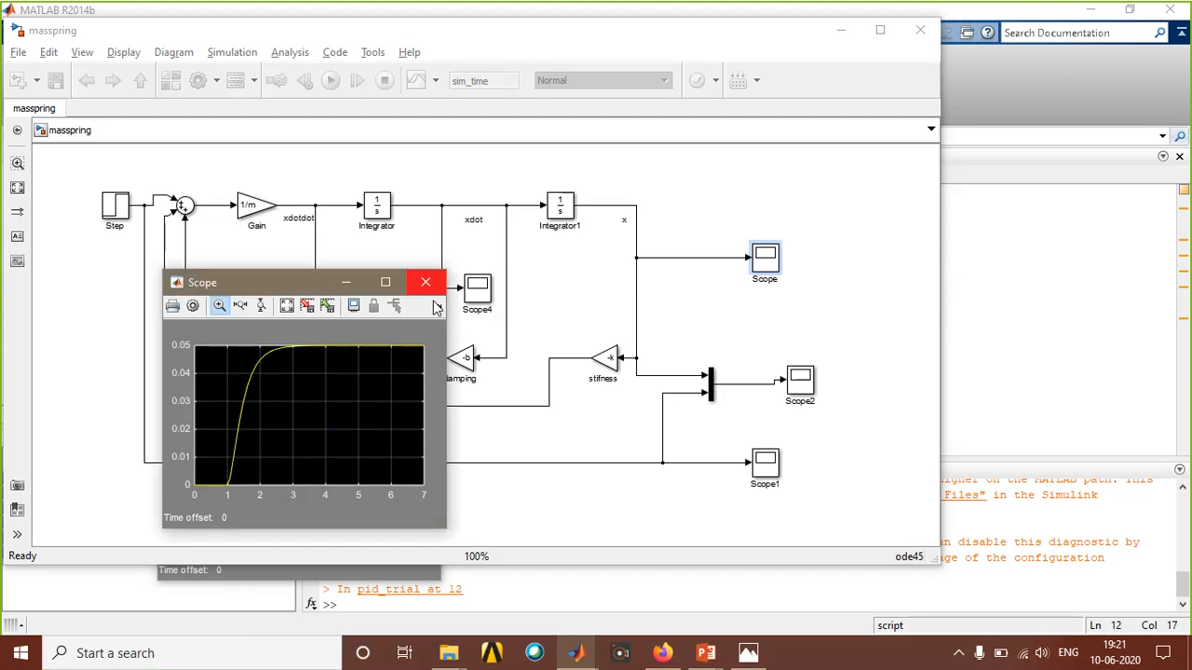
left_click(428, 284)
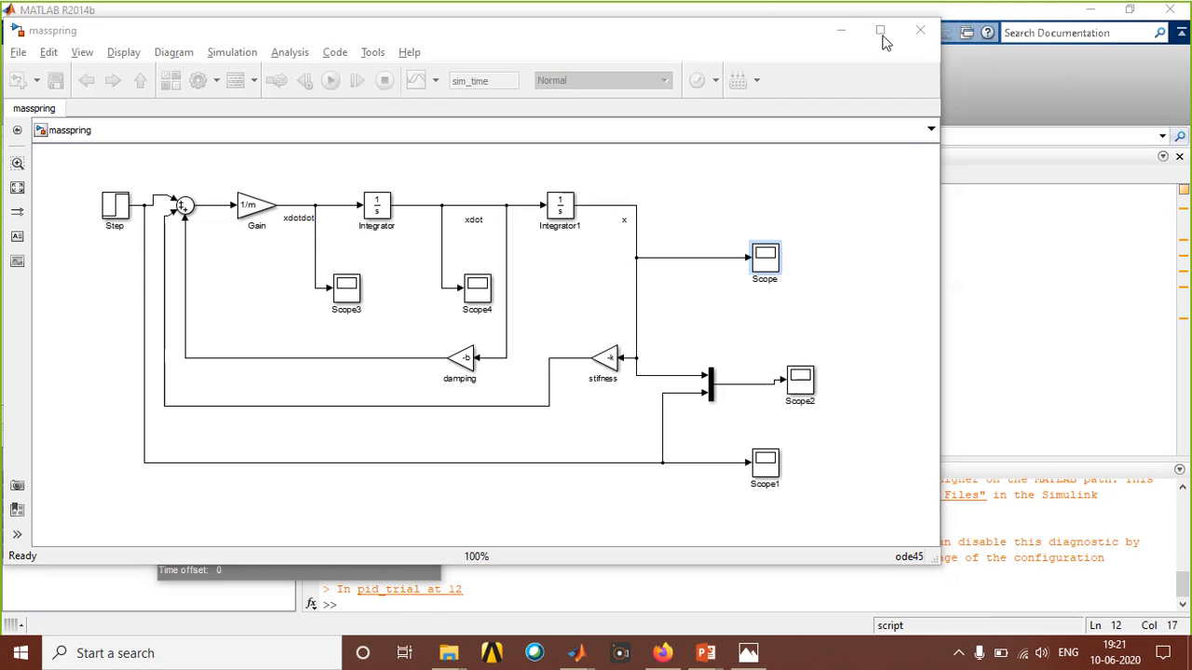
mouse_move(105, 196)
left_mouse_down()
mouse_move(84, 312)
mouse_move(419, 565)
left_mouse_up()
mouse_move(568, 548)
left_mouse_down()
mouse_move(826, 216)
mouse_move(290, 115)
mouse_move(82, 171)
mouse_move(97, 203)
left_mouse_up()
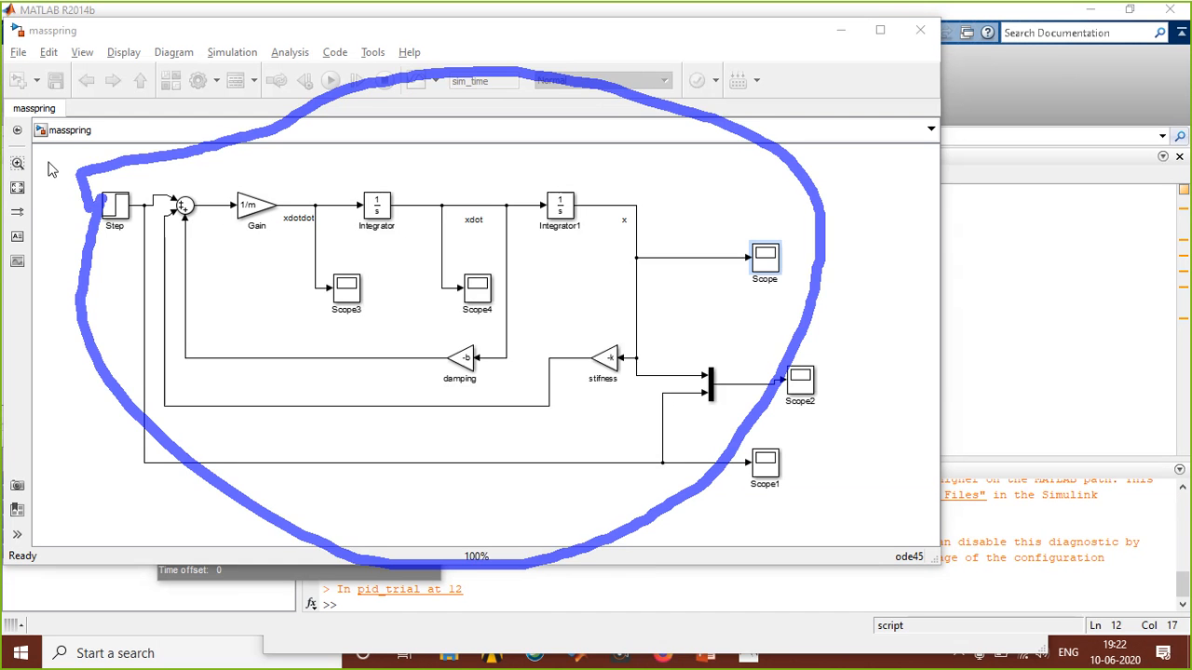
key("Escape")
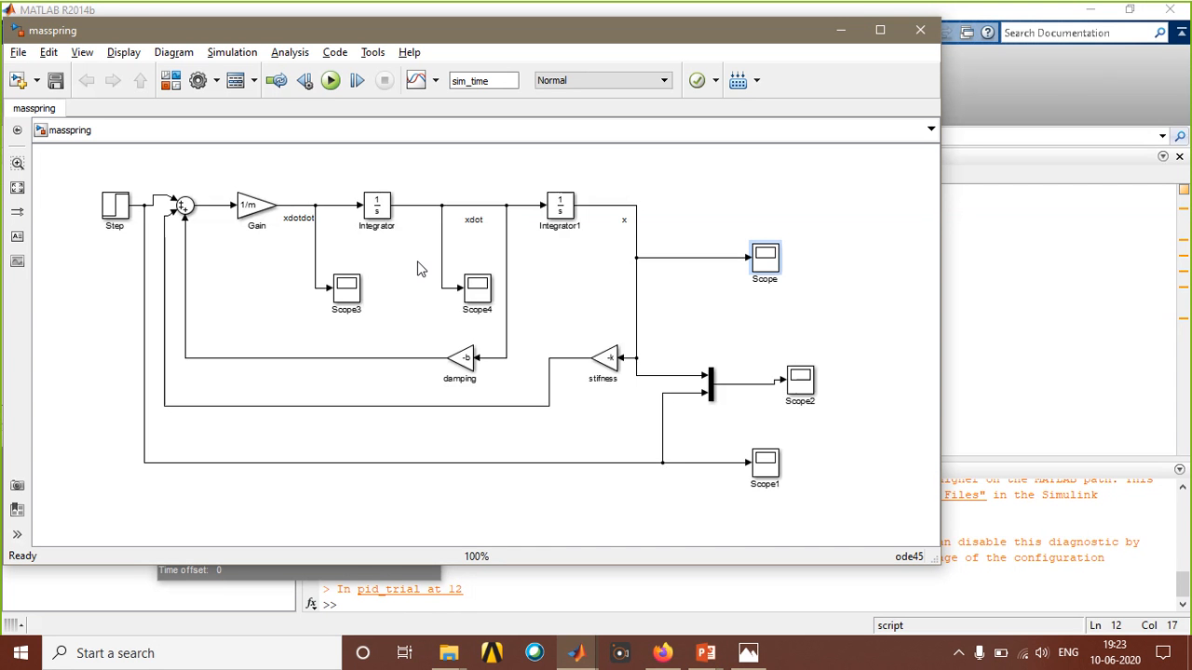
Enlarge the masspring model window.
left_click(991, 154)
left_click_drag(1049, 580, 1053, 602)
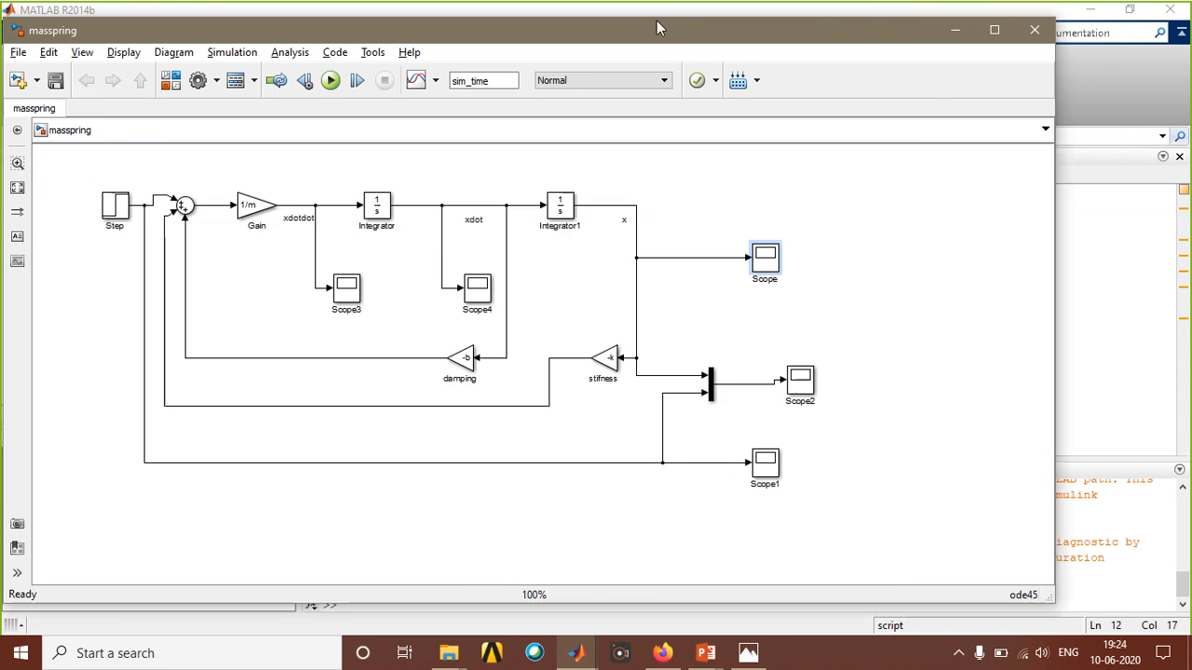
left_click(811, 38)
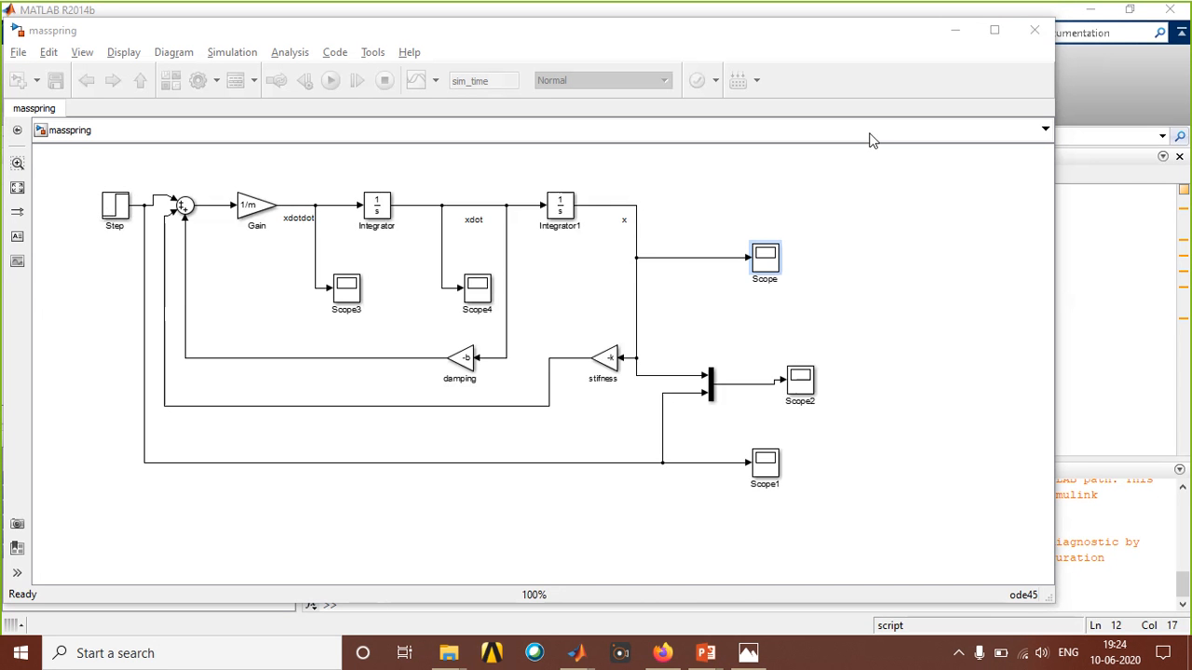
View the pid_trial.m script and the pid controller model, and return to the masspring model.
left_click(1138, 130)
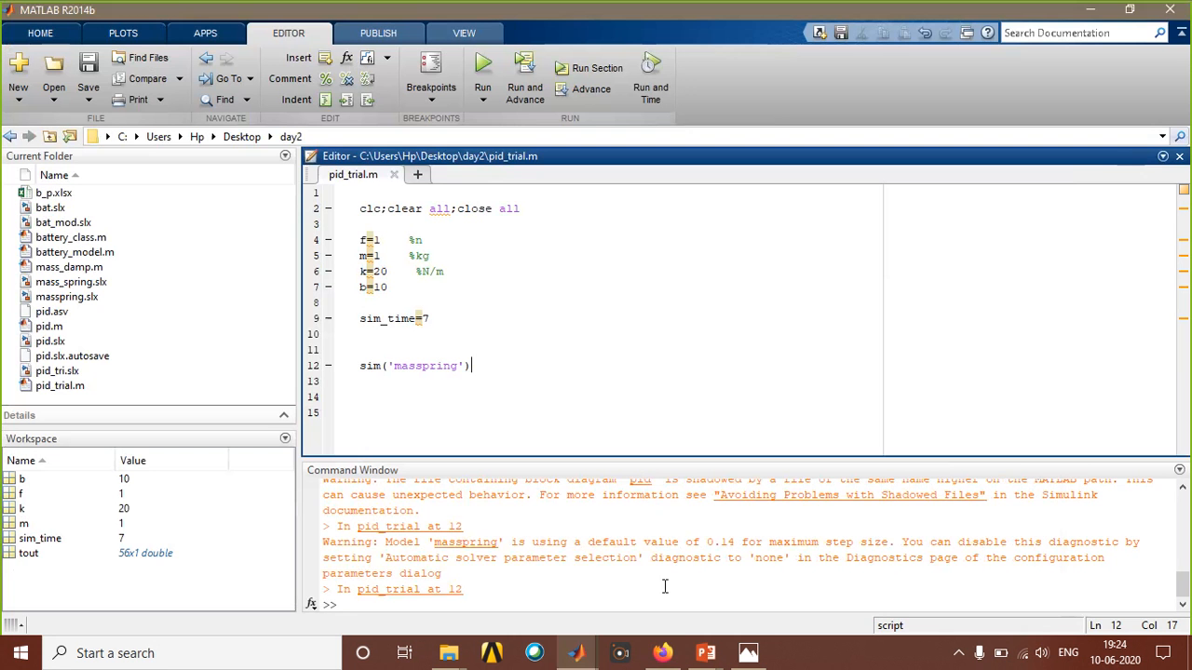
left_click(572, 663)
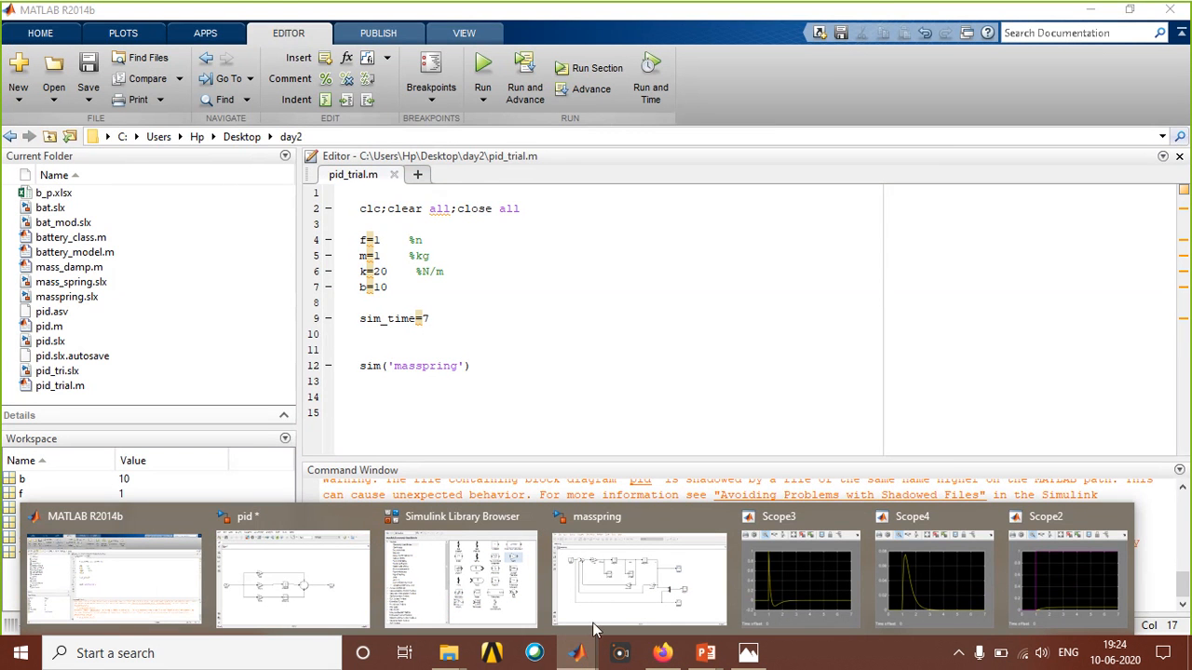
left_click(292, 577)
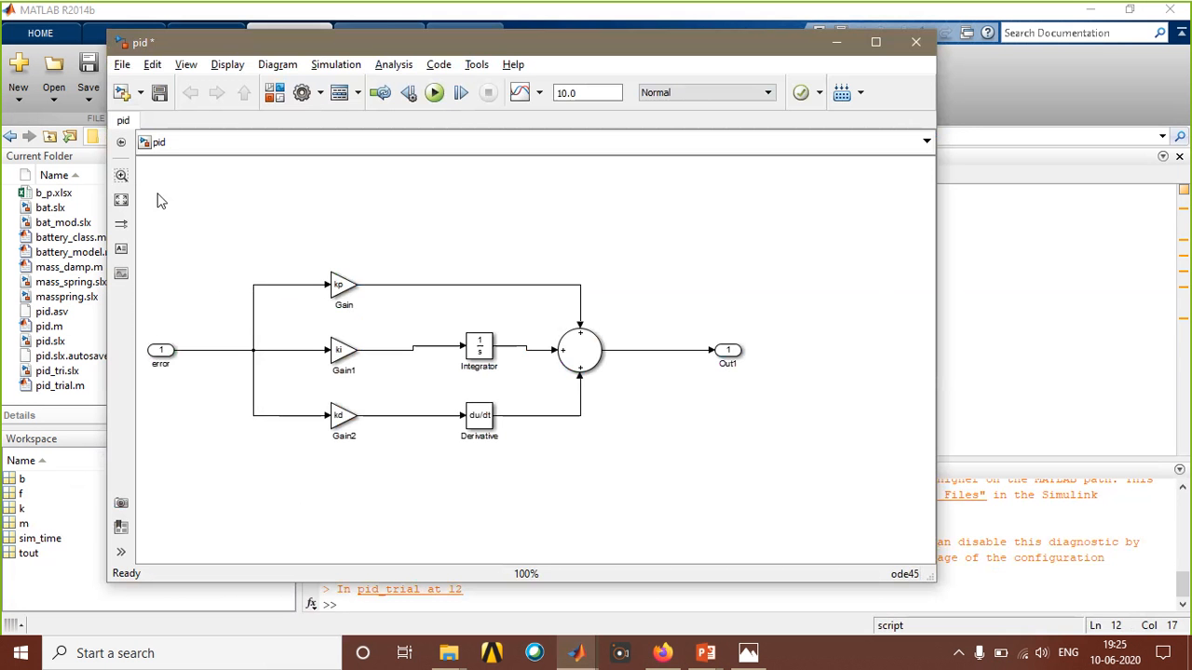
left_click(594, 649)
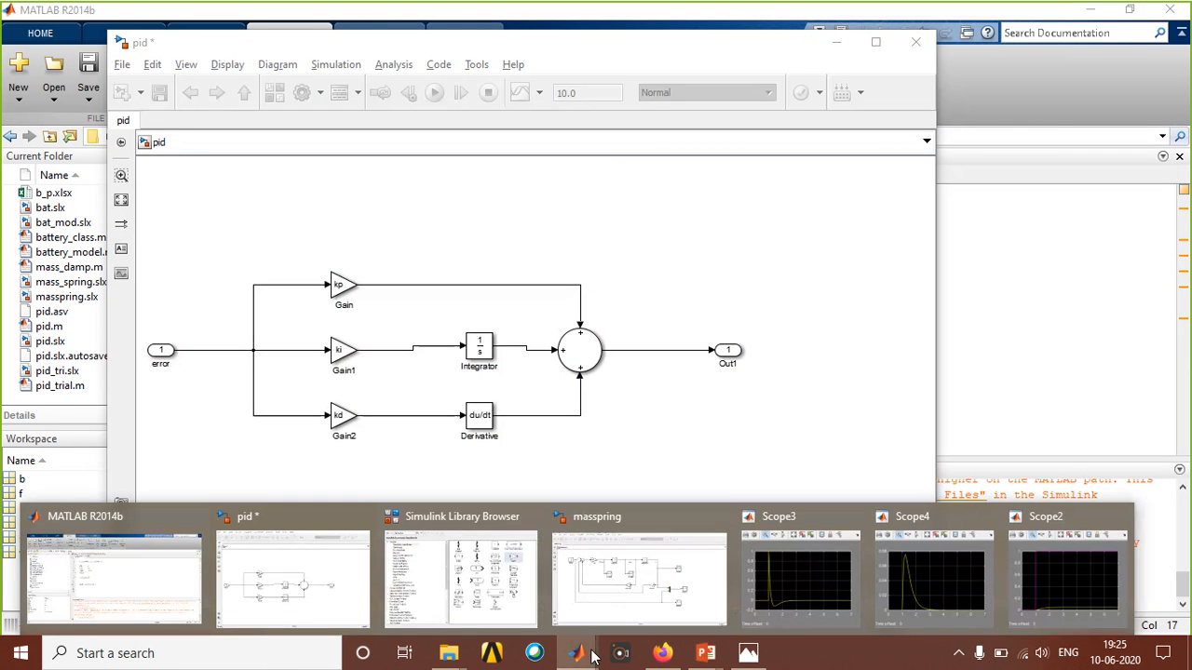
left_click(635, 582)
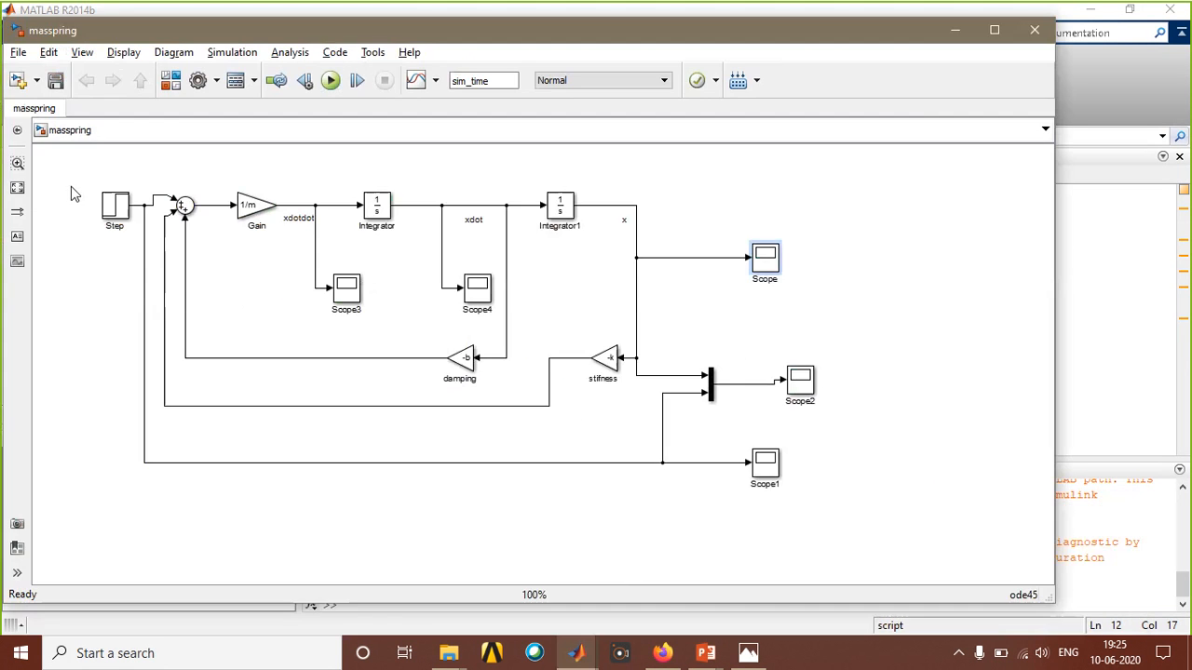
Copy the whole masspring diagram into the pid model below the controller blocks and enlarge the pid window.
left_click_drag(66, 161, 869, 549)
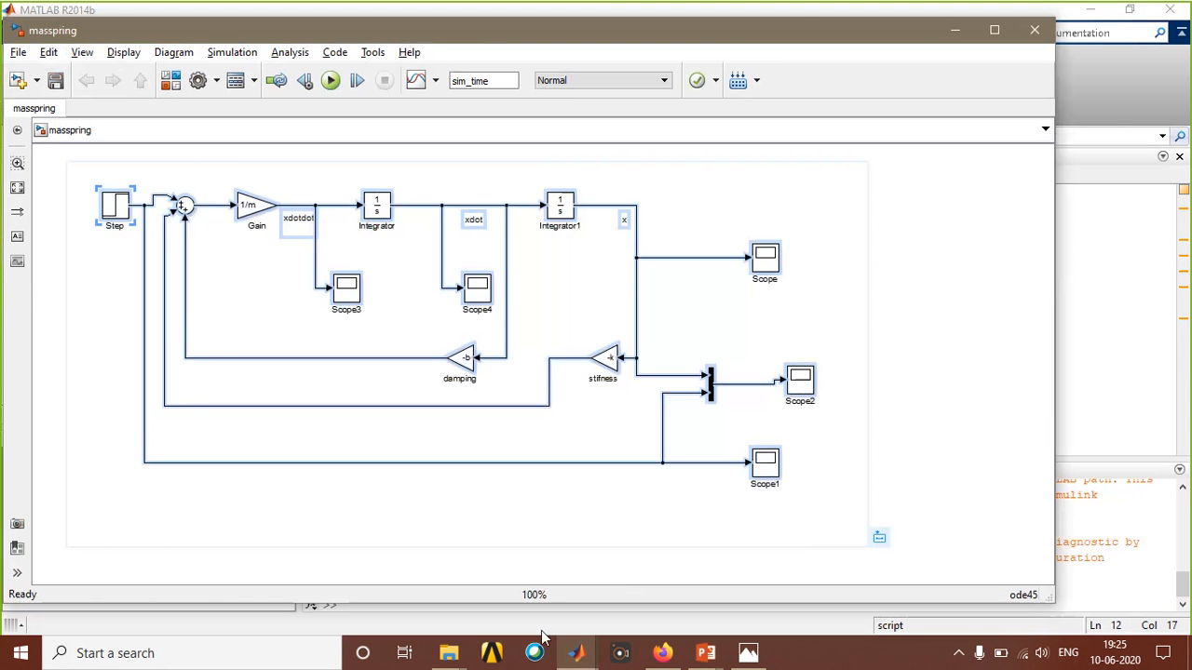
left_click(576, 653)
left_click(305, 555)
scroll(393, 408, "down", 3)
scroll(391, 410, "up", 2)
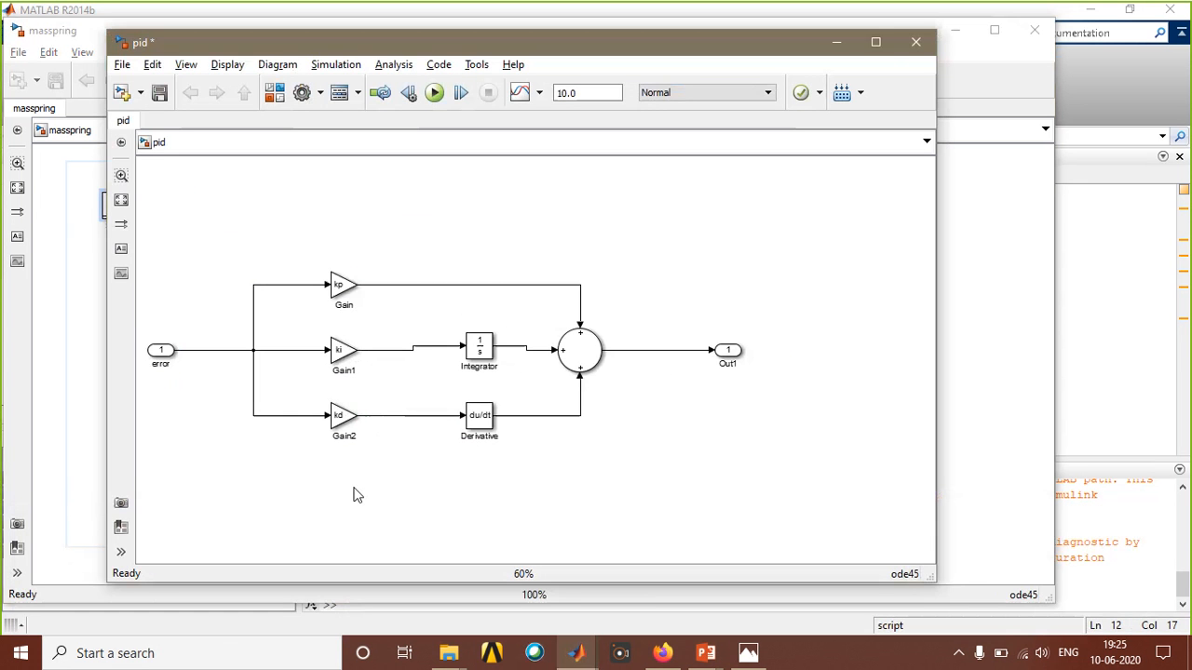
key("ctrl+v")
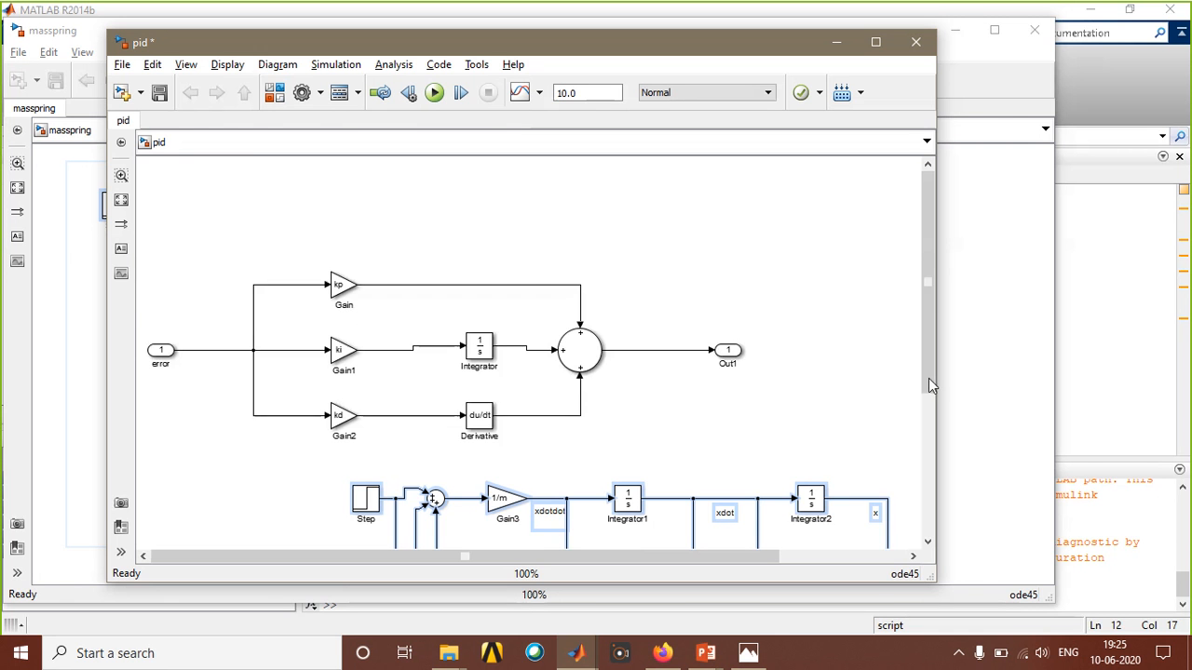
scroll(928, 378, "down", 3)
left_click_drag(938, 580, 1156, 607)
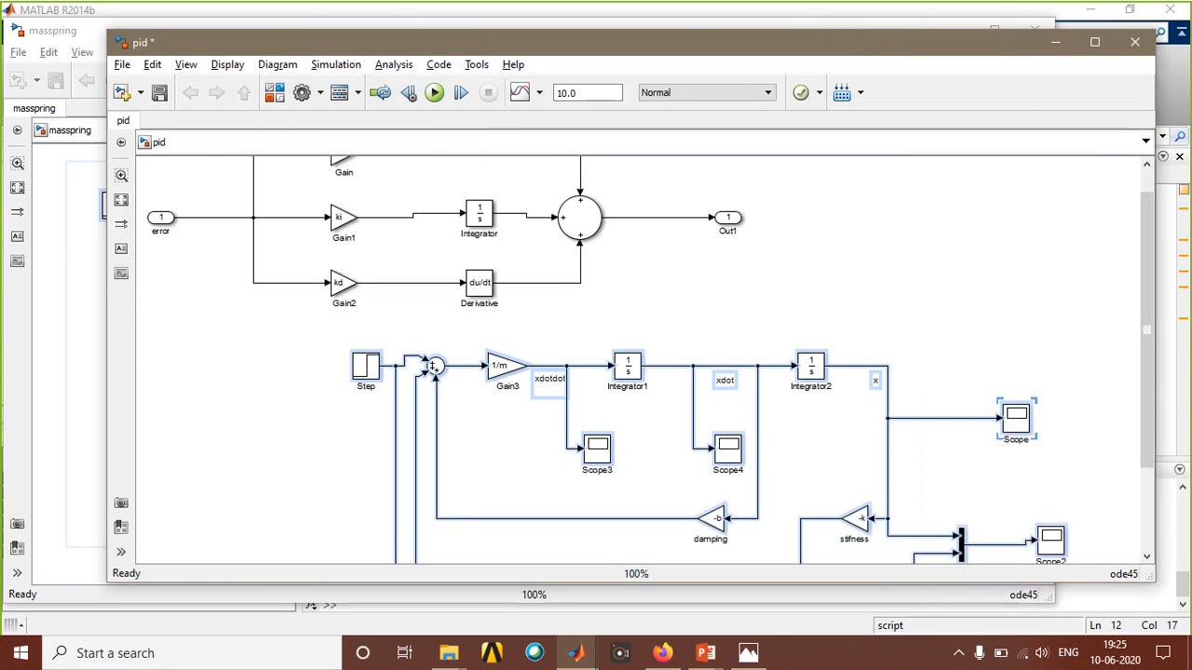
left_click(664, 275)
Move the Step block farther left of the mass-spring summing junction in the pid model.
scroll(664, 276, "up", 1, "ctrl")
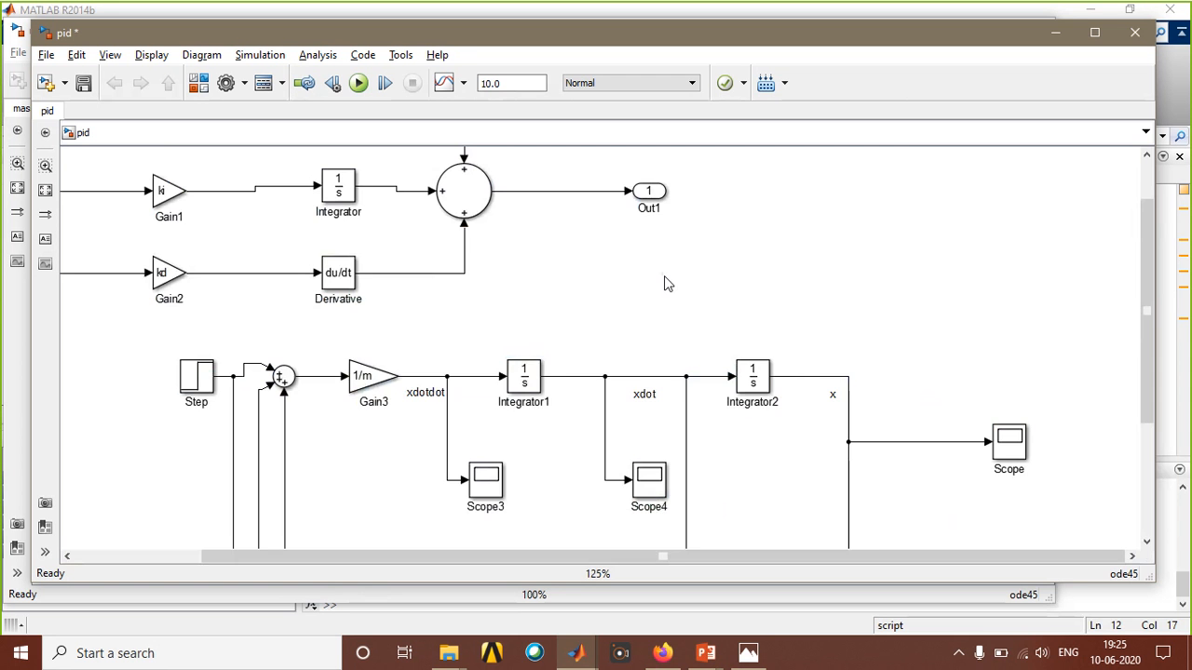
scroll(664, 276, "down", 2)
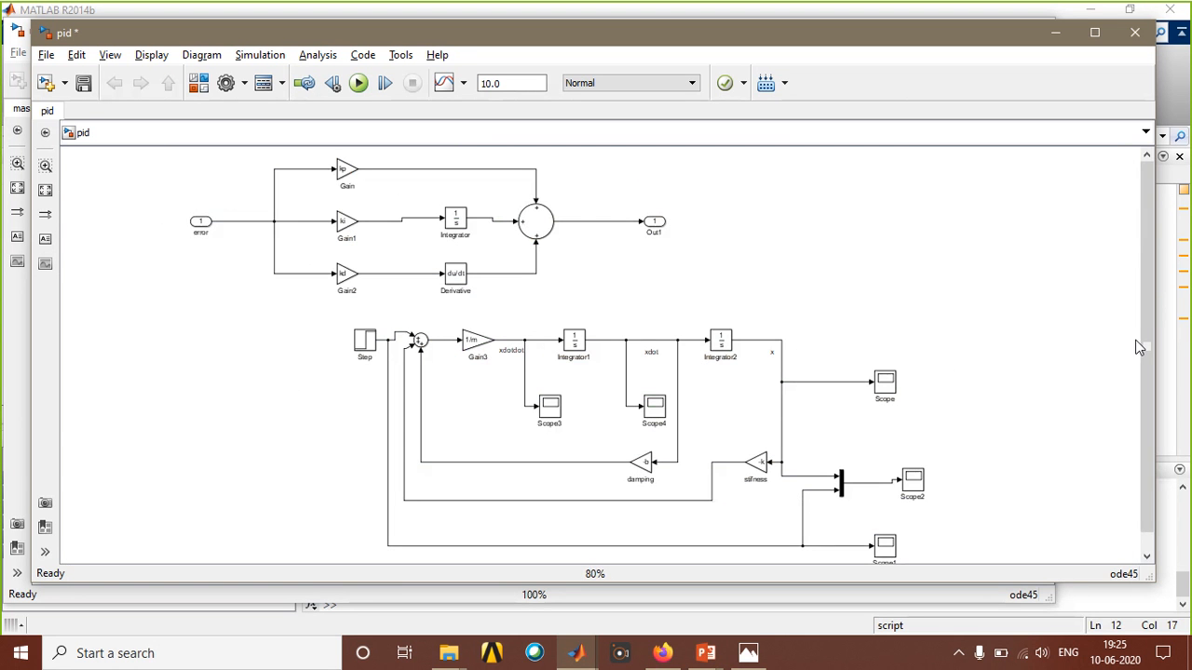
left_click_drag(1145, 339, 1147, 356)
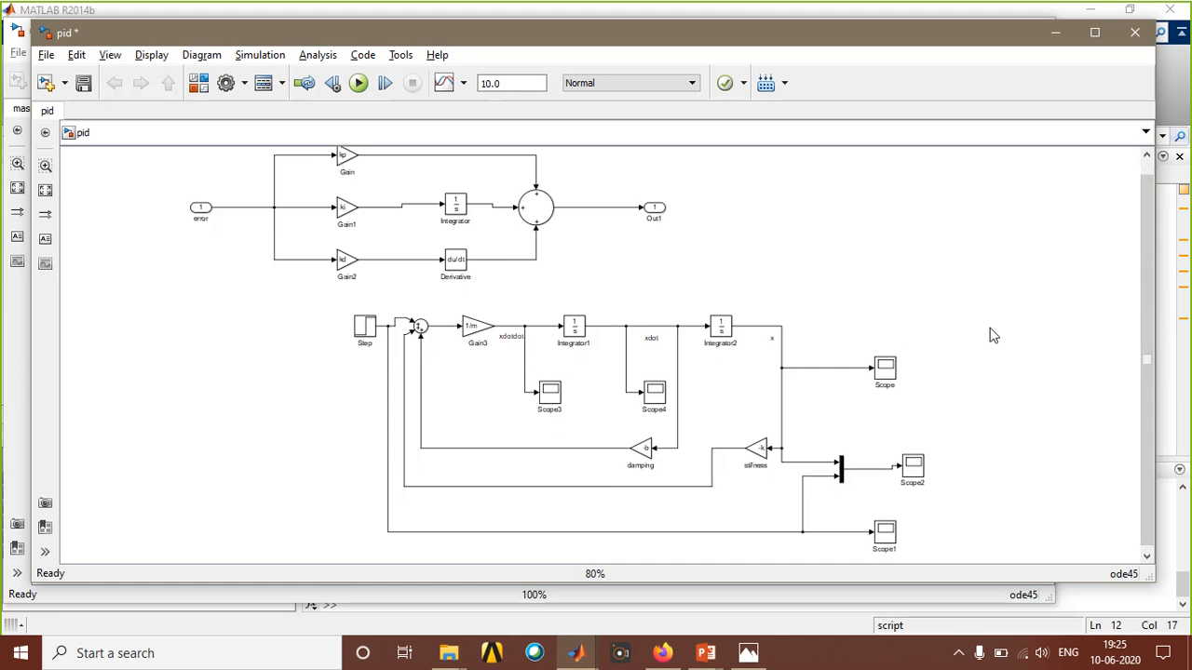
left_click_drag(365, 328, 128, 311)
Delete the error input port from the PID controller diagram.
left_click(200, 211)
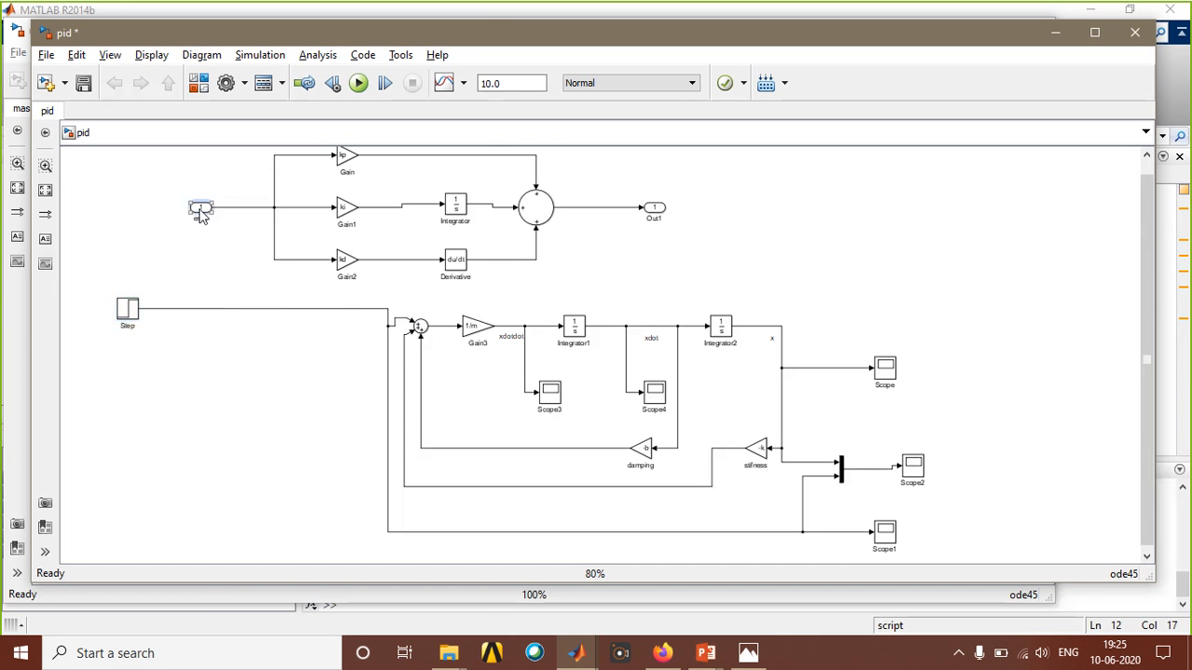
right_click(201, 215)
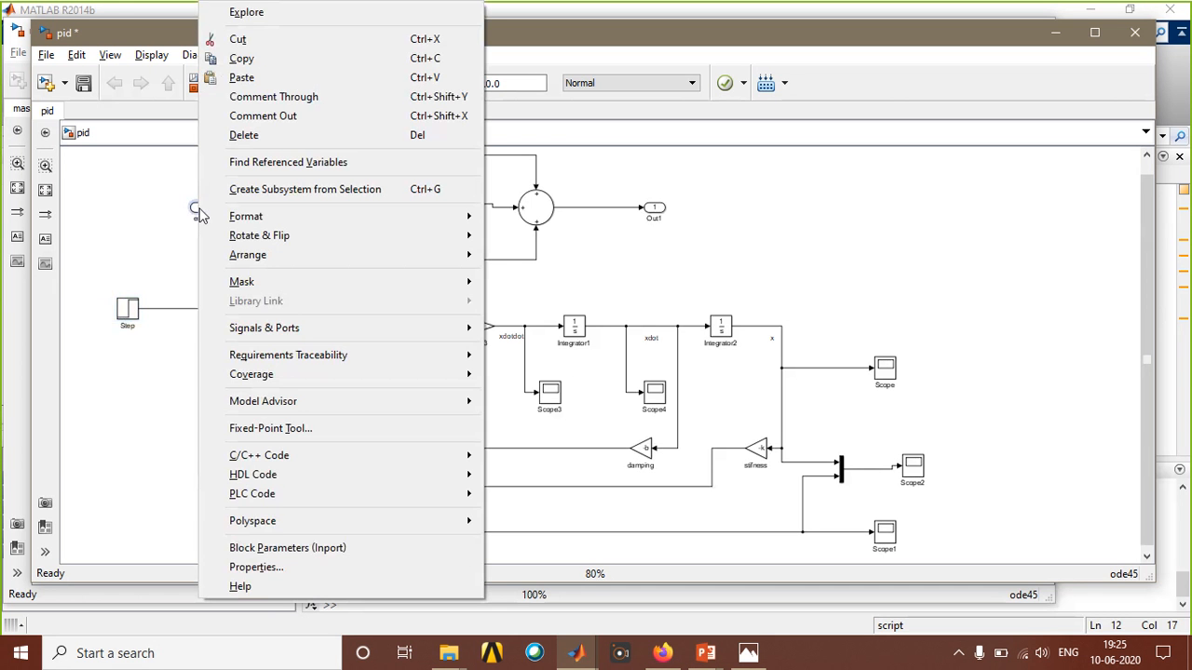
left_click(244, 135)
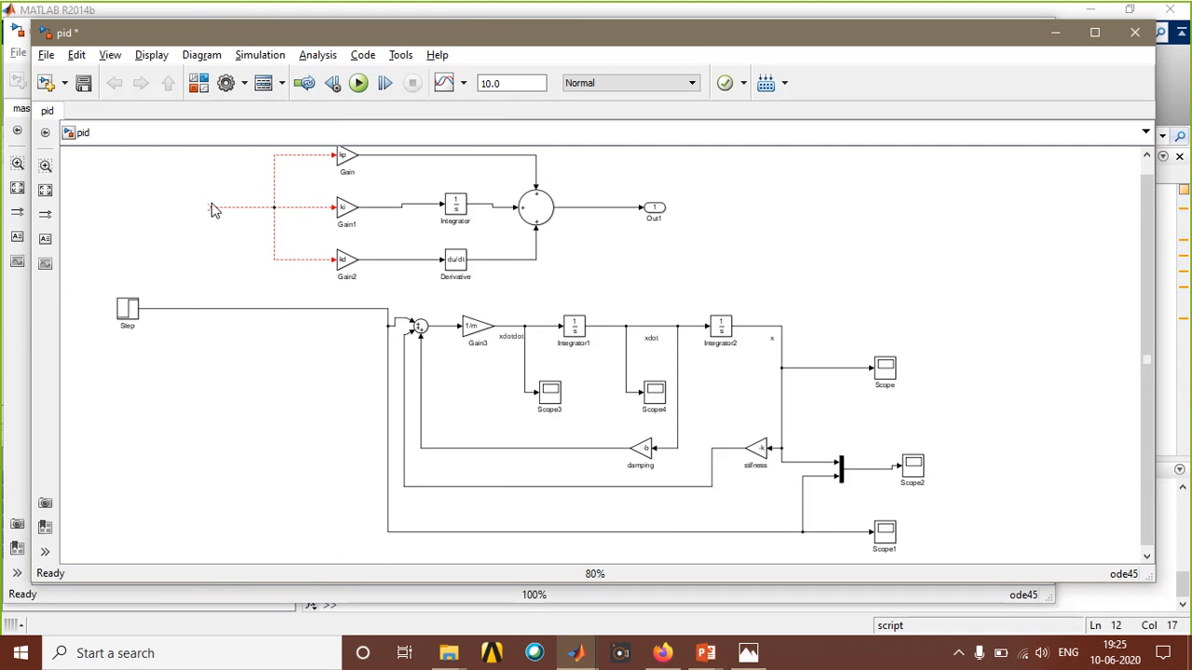
Delete the branched signal line running from the Step block to the mass-spring summing junction, Mux and Scope1.
left_click(260, 309)
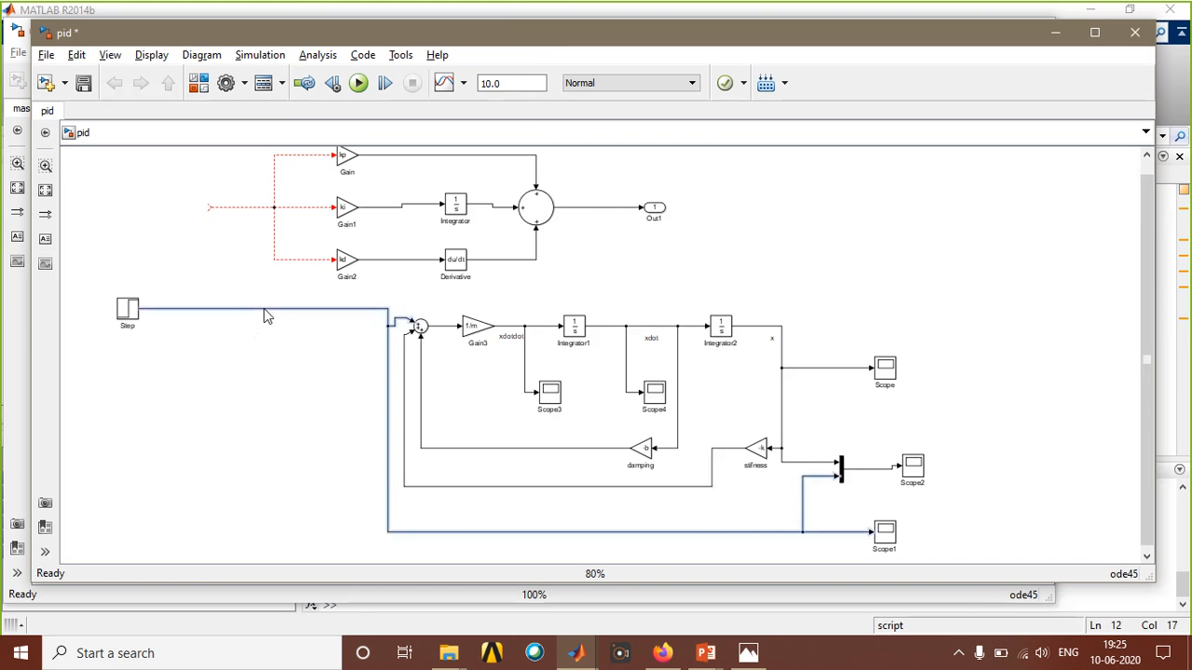
right_click(265, 316)
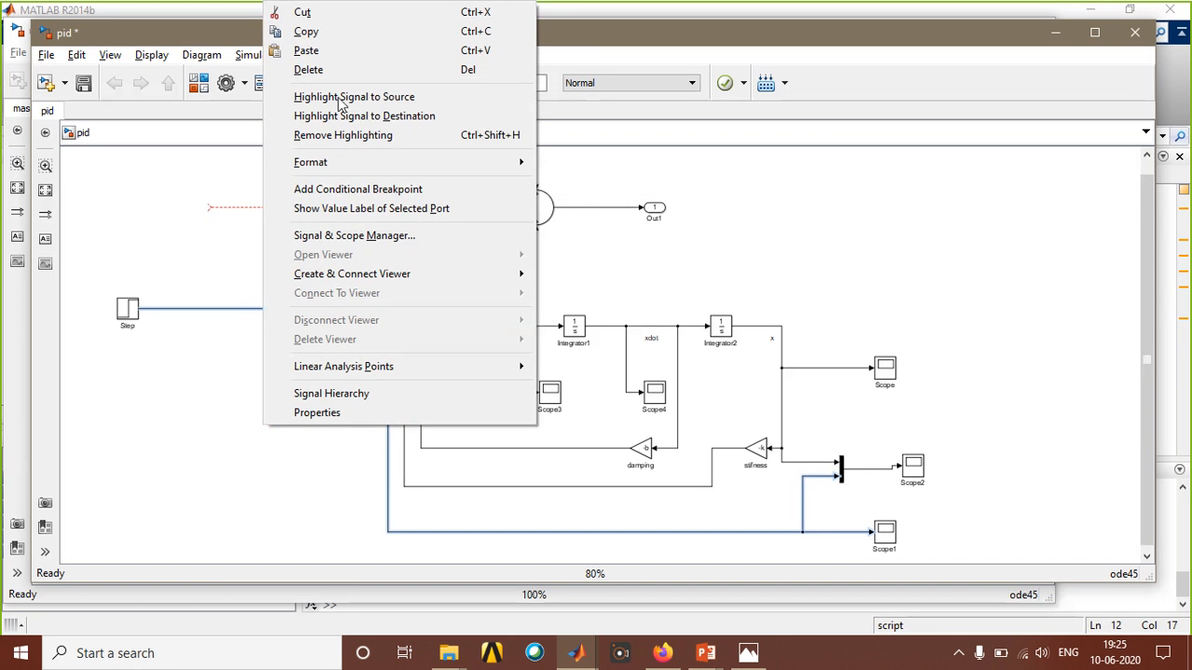
left_click(342, 72)
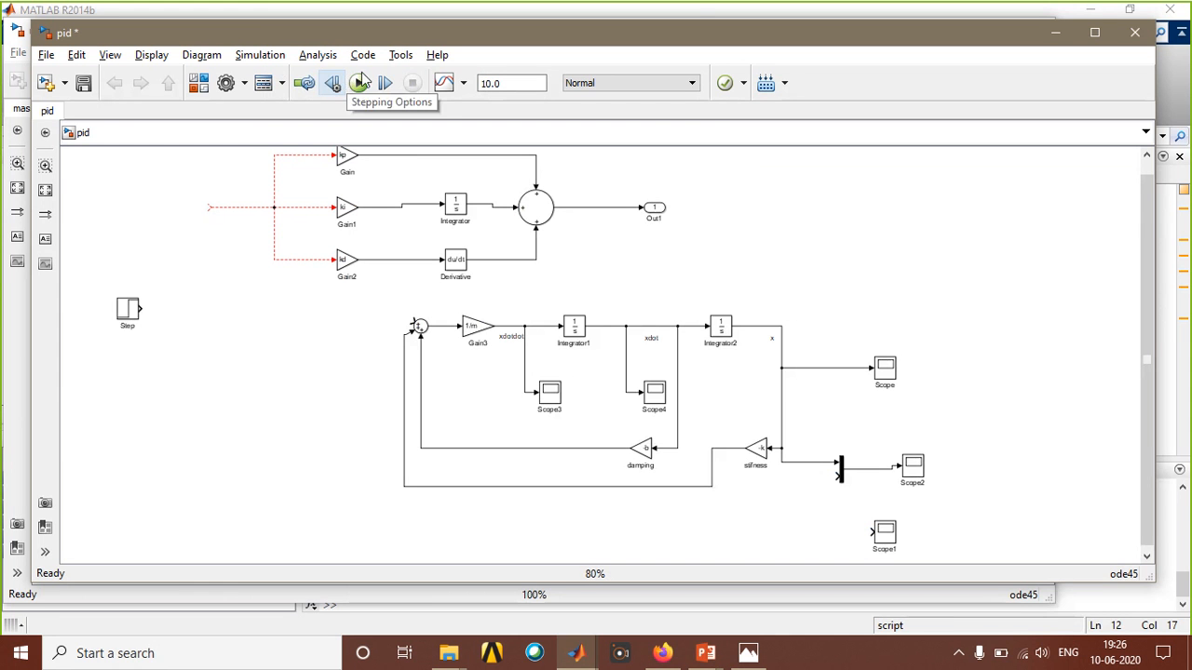
left_click(357, 83)
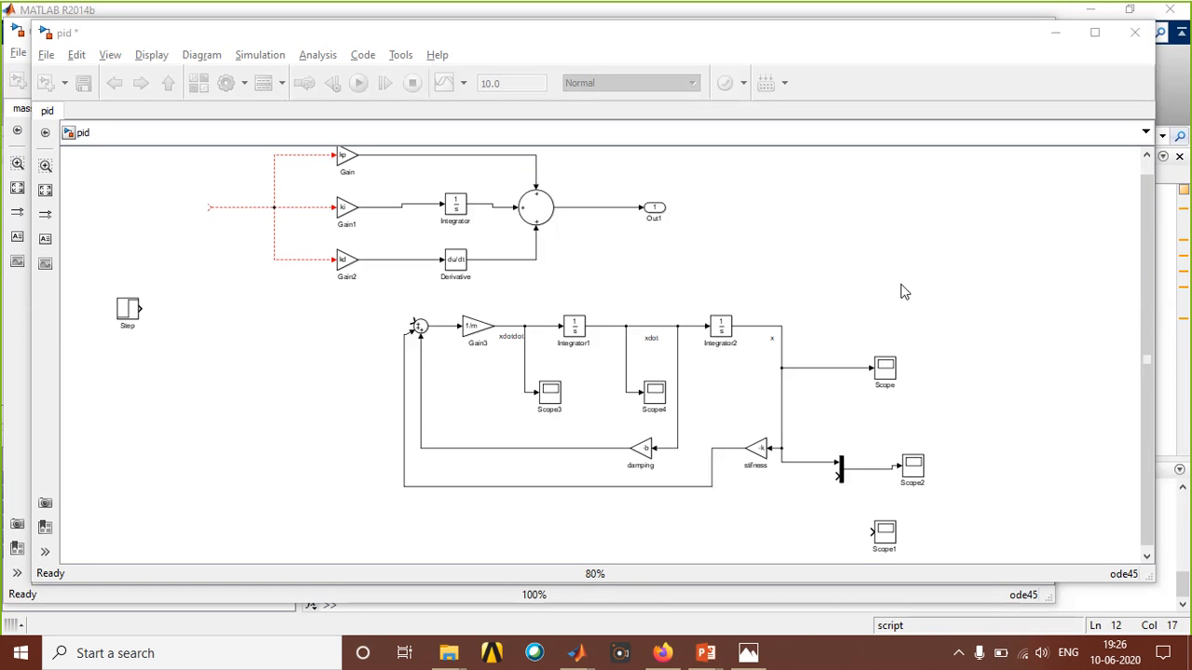
Move the Step block up to the dangling controller input line so it feeds the kp, ki and kd gains.
left_click(132, 305)
left_click_drag(128, 253, 143, 207)
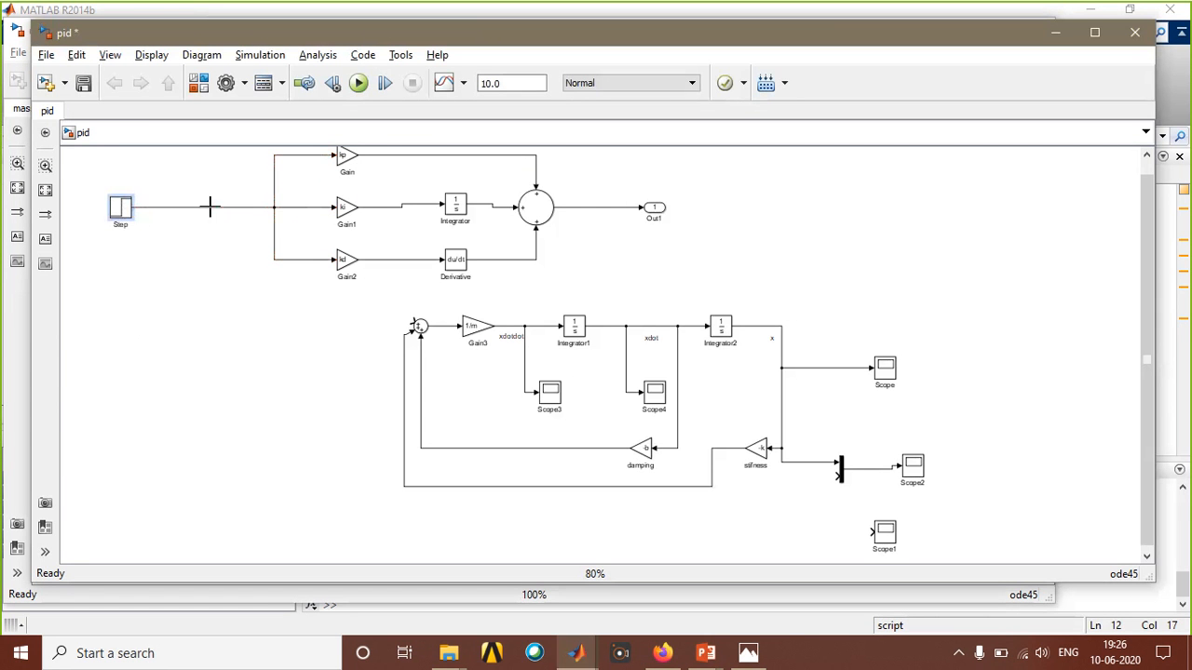
double_click(185, 288)
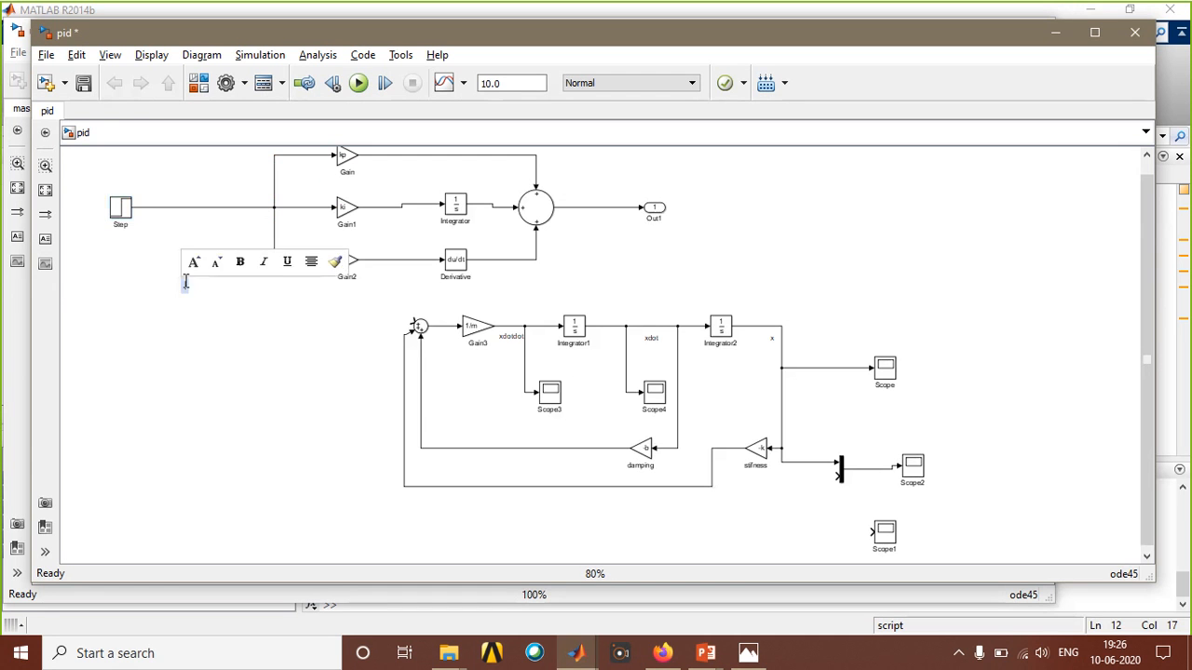
left_click(170, 379)
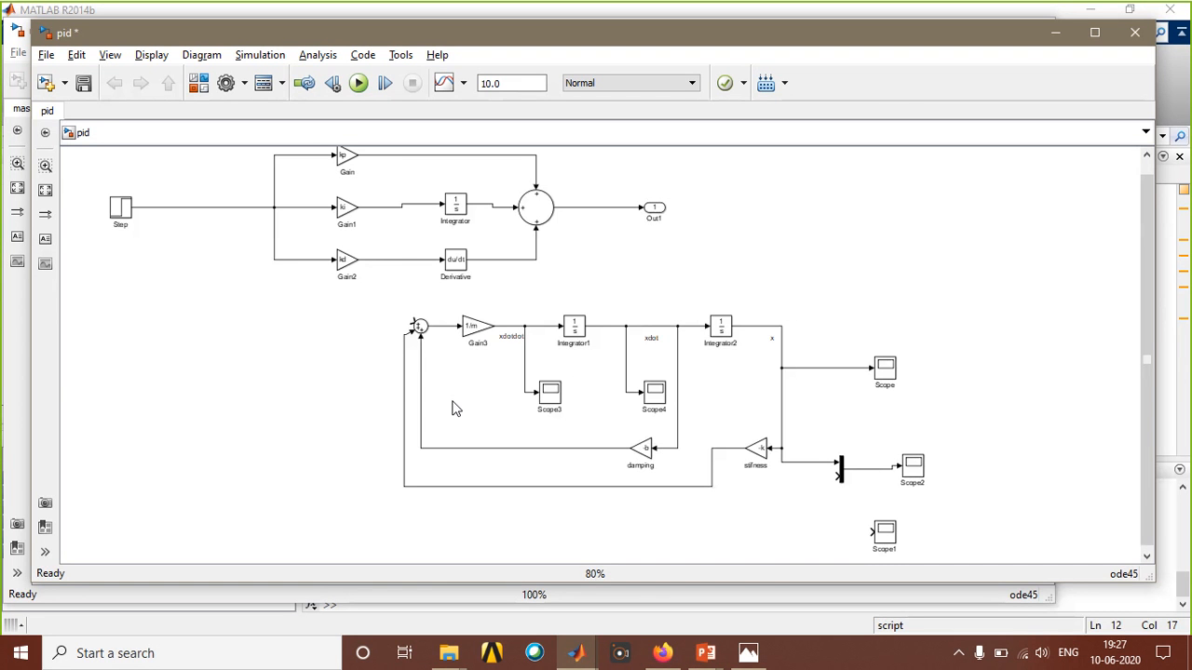
Delete the controller's Out1 port and connect the PID sum output to the open input of the mass-spring summing junction.
left_click(655, 211)
left_click(657, 211)
key("Delete")
left_click_drag(411, 320, 643, 210)
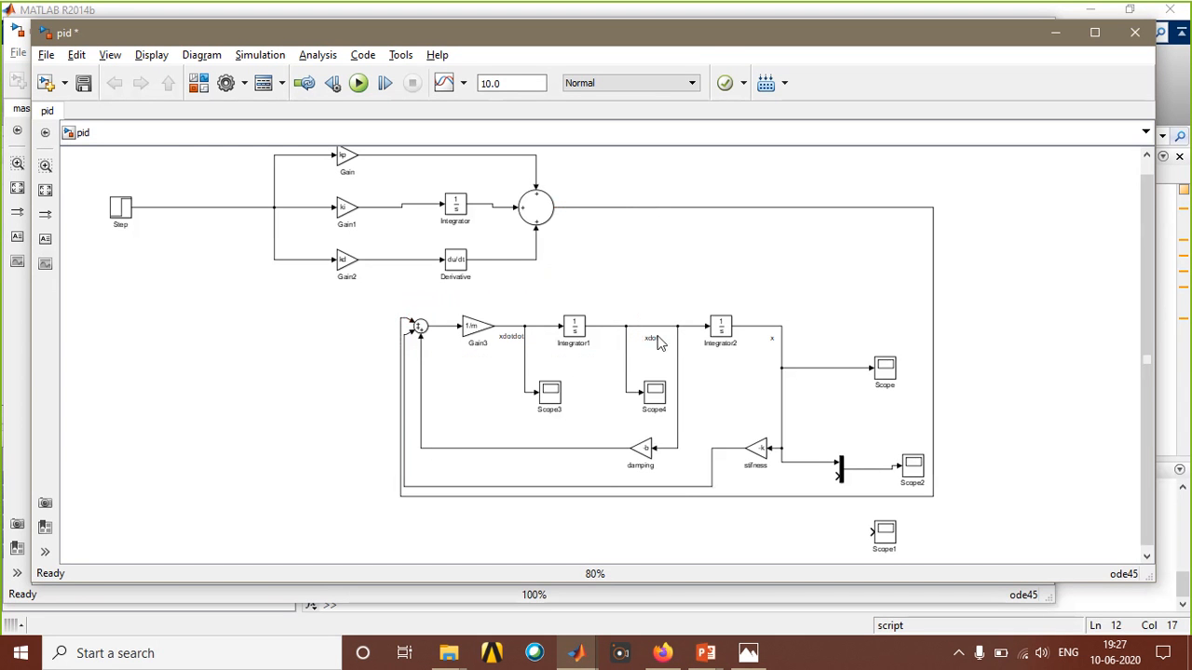
Delete Scope1, the Mux, Scope2 and their leftover signal lines from the mass-spring part of the model.
left_click(884, 540)
key("Delete")
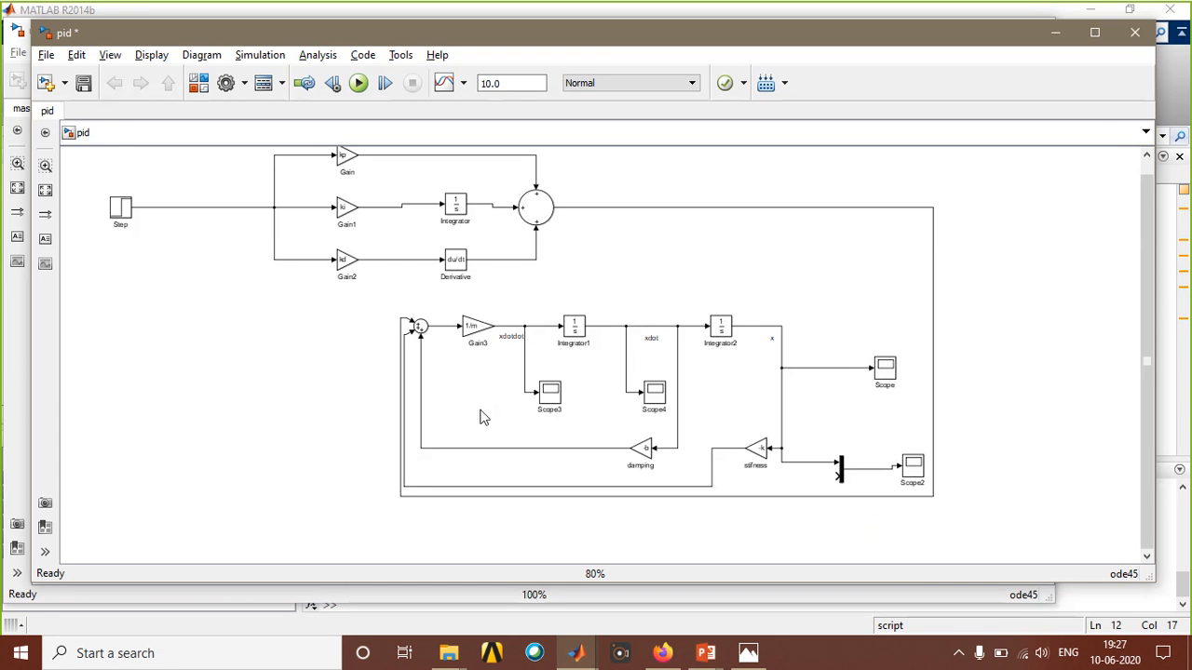
left_click(347, 209)
key("Delete")
left_click(841, 470)
key("Delete")
left_click(912, 469)
key("Delete")
left_click(833, 470)
key("Delete")
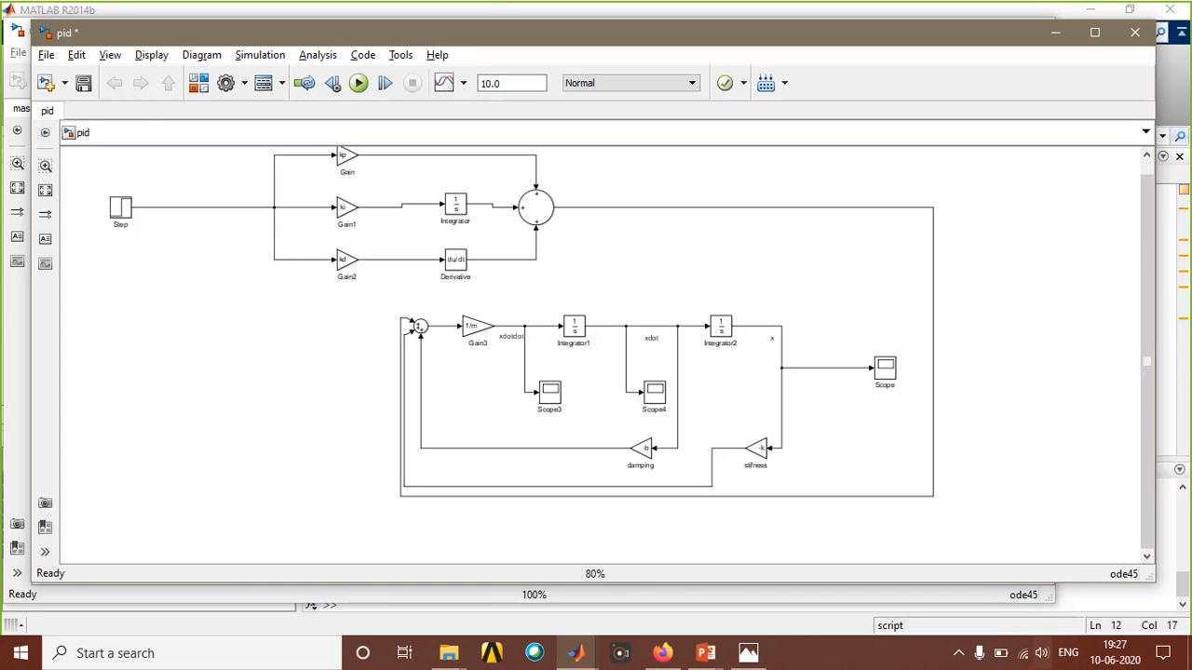
Add a Sum block from Simulink's Commonly Used Blocks library below the Step block in the pid model.
left_click(575, 653)
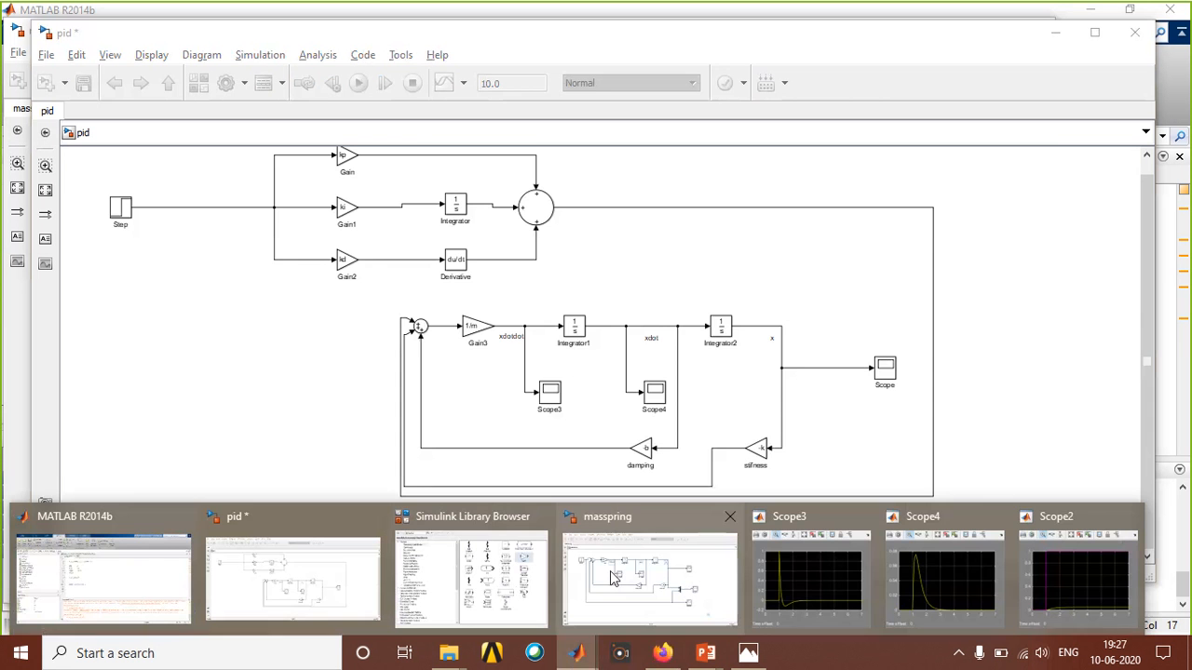
left_click(471, 559)
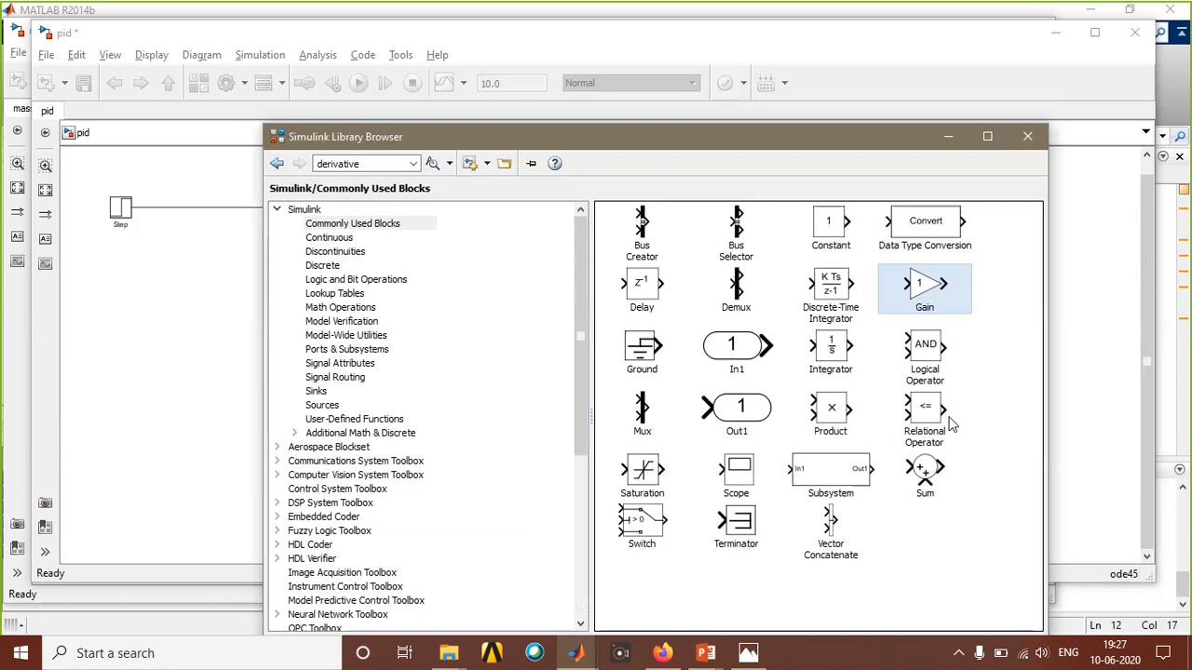
left_click(919, 473)
left_click_drag(919, 473, 197, 306)
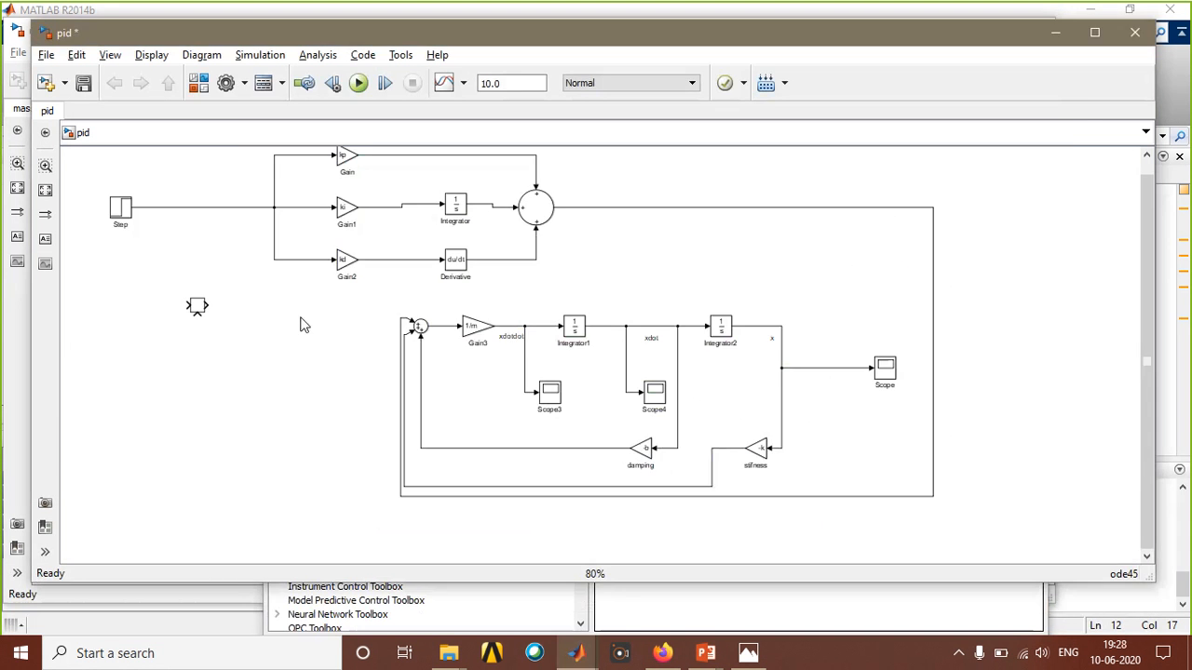
Switch to PowerPoint and view the feedback loop diagram on slide 2 of the Section 6.4 PID controller presentation.
left_click(705, 657)
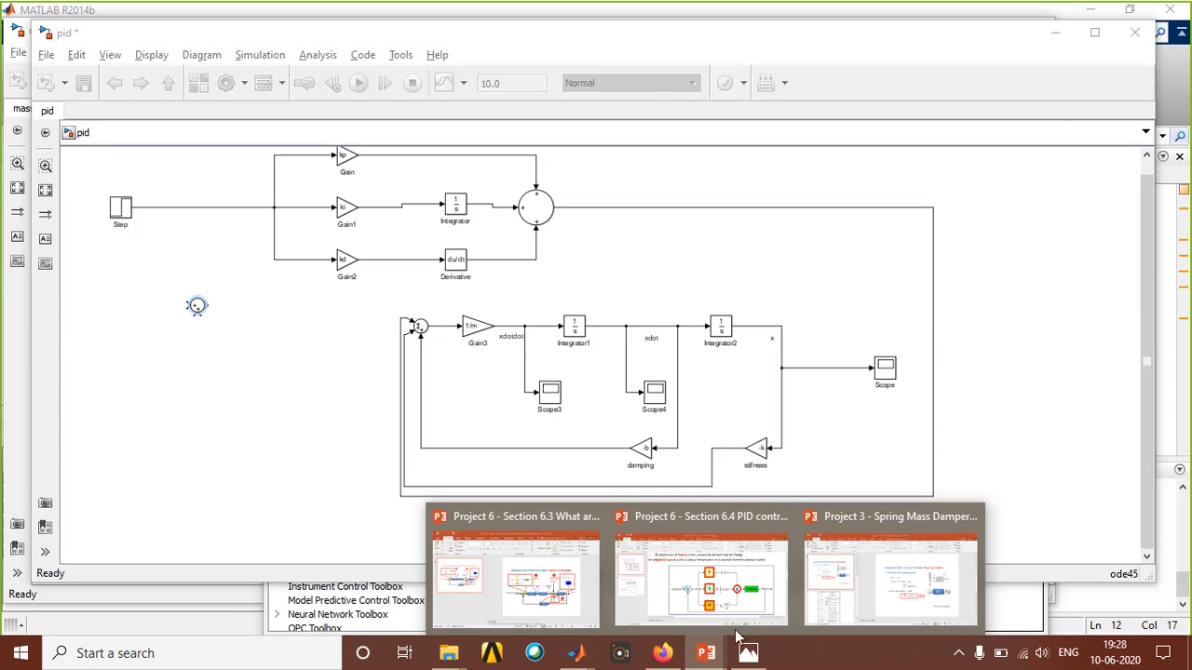
left_click(856, 605)
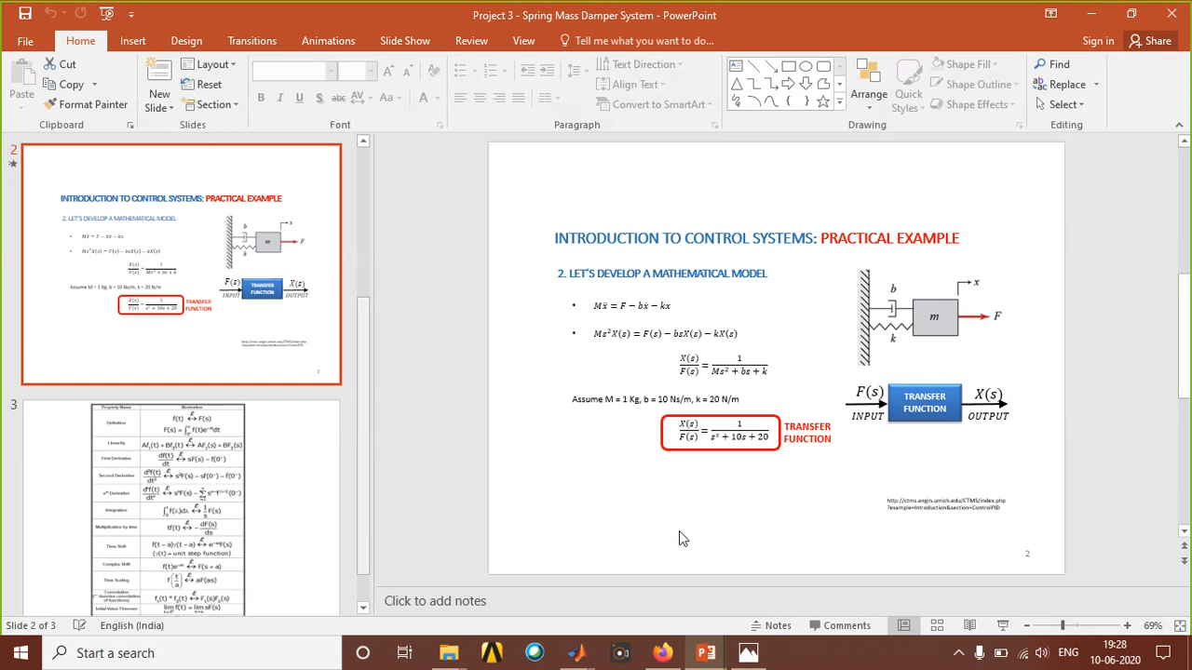
left_click(705, 654)
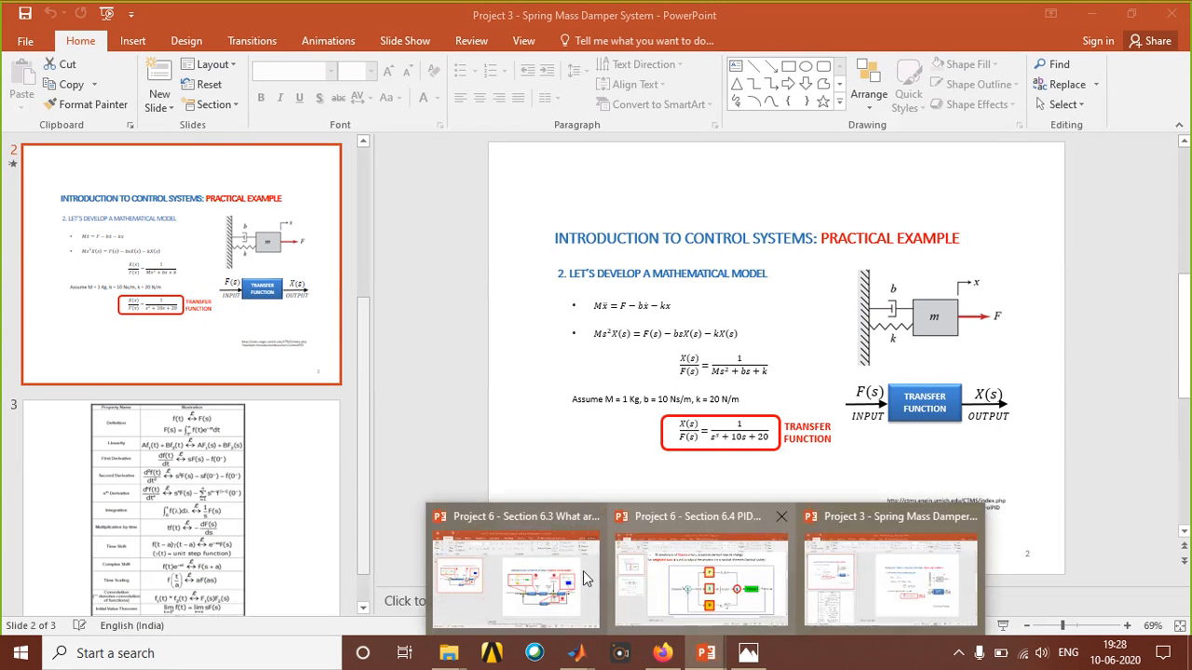
left_click(700, 576)
left_click(169, 402)
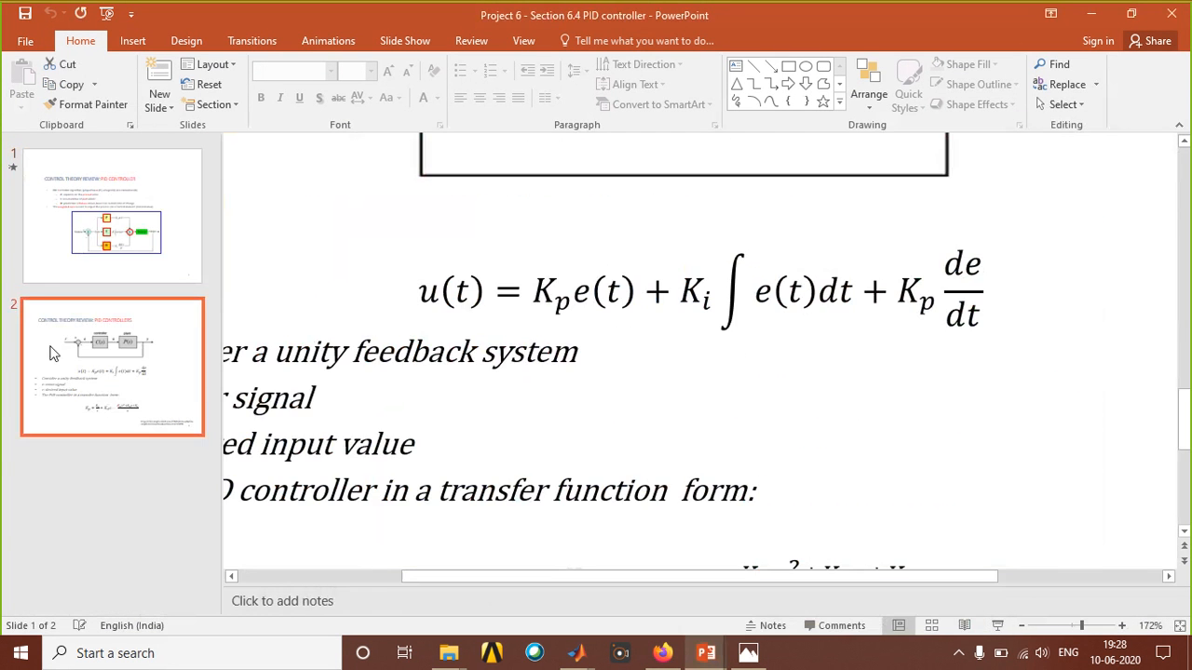
scroll(670, 393, "up", 5)
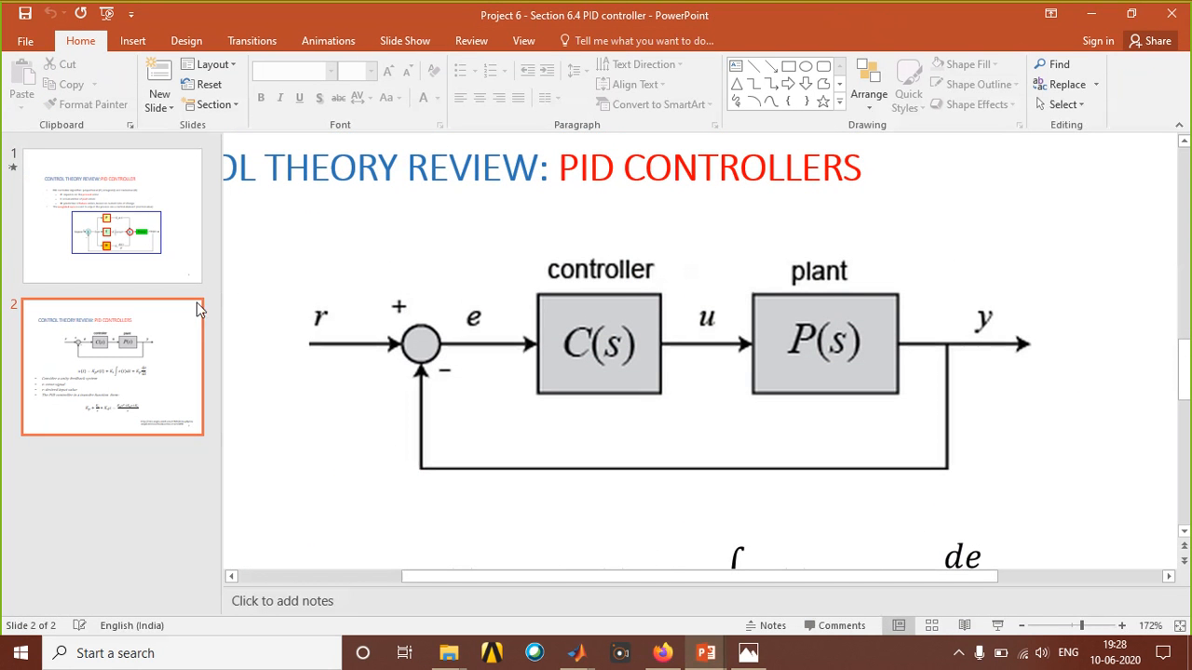
Mark the reference, feedback path, error signal, controller and plant on the slide's loop diagram, and clear the marks.
mouse_move(268, 267)
left_mouse_down()
mouse_move(366, 270)
mouse_move(332, 292)
left_mouse_up()
mouse_move(968, 333)
left_mouse_down()
mouse_move(979, 399)
mouse_move(845, 551)
mouse_move(447, 356)
mouse_move(481, 369)
left_mouse_up()
mouse_move(424, 266)
left_mouse_down()
mouse_move(548, 267)
mouse_move(515, 298)
left_mouse_up()
mouse_move(622, 298)
left_mouse_down()
mouse_move(608, 381)
mouse_move(617, 300)
left_mouse_up()
left_click_drag(823, 267, 857, 284)
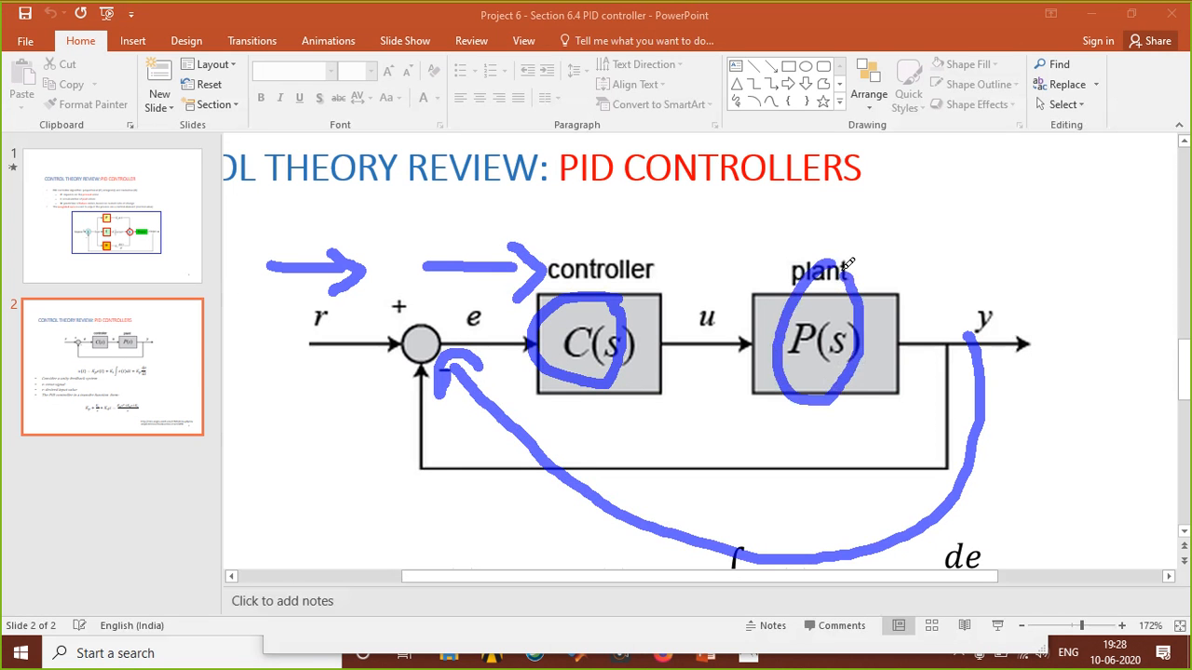
left_click(51, 170)
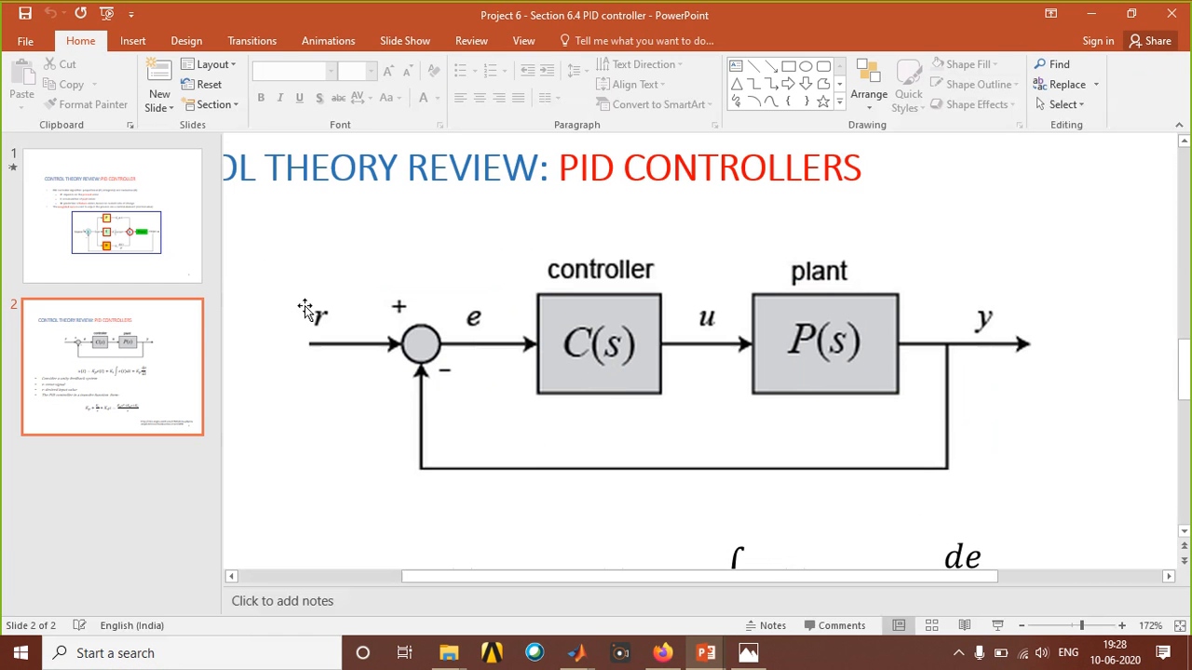
Return to the pid model in Simulink, place the Sum block between Step and the gains, and delete Step's line to the gains.
key("alt+Tab")
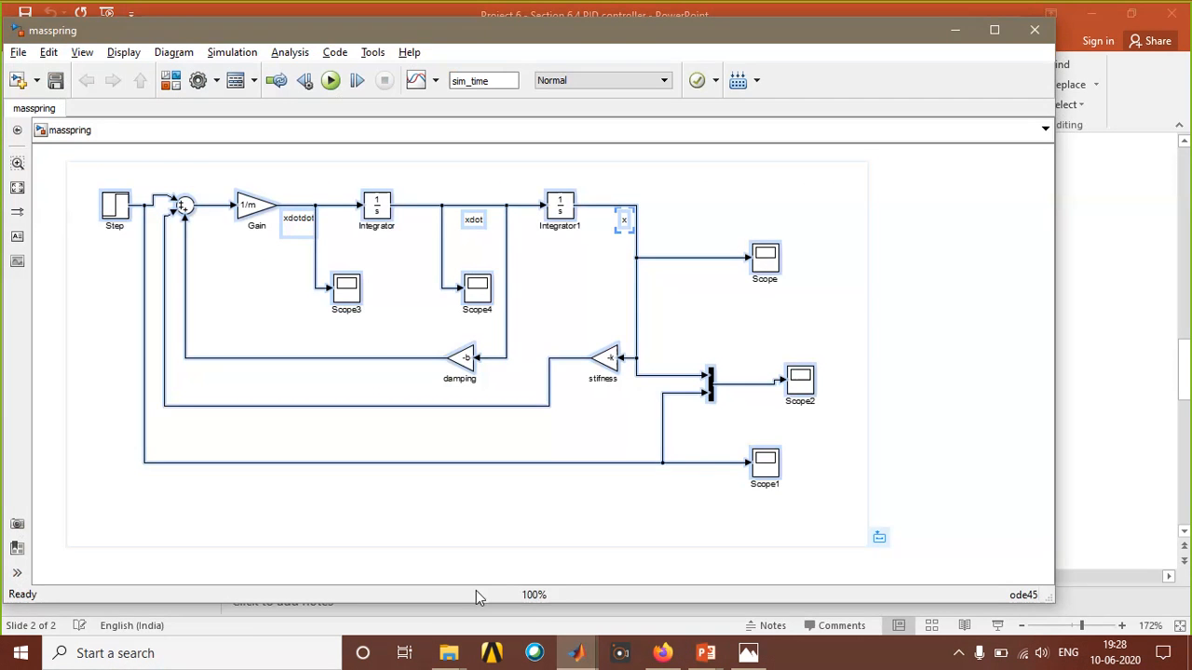
left_click(579, 644)
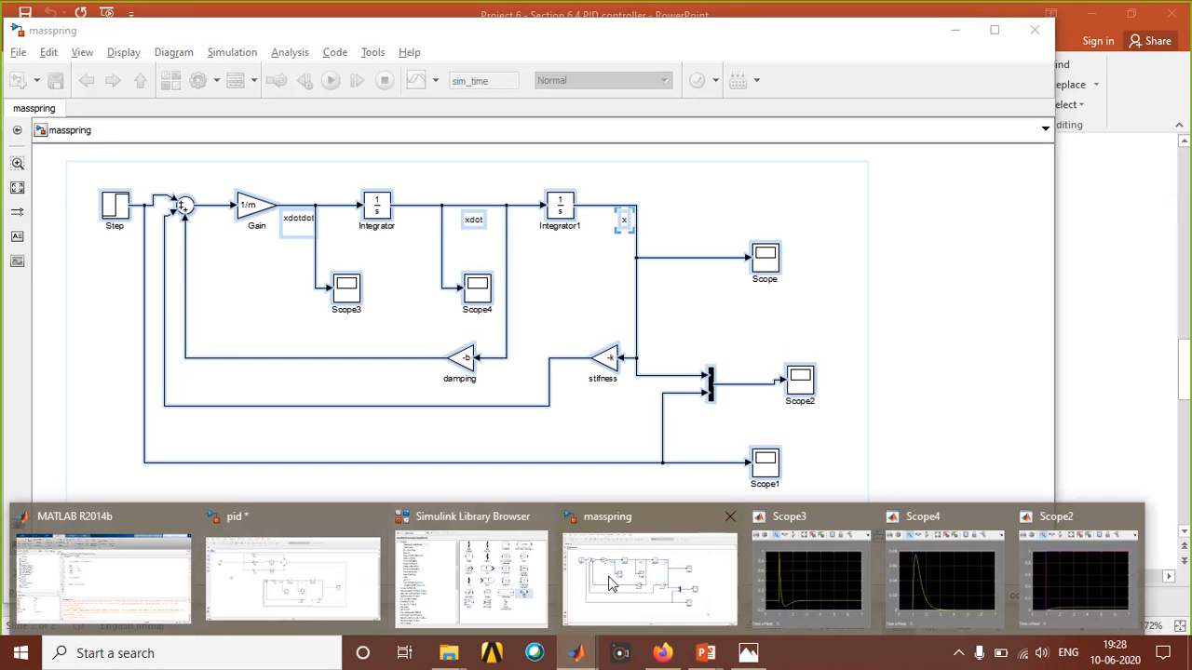
left_click(333, 594)
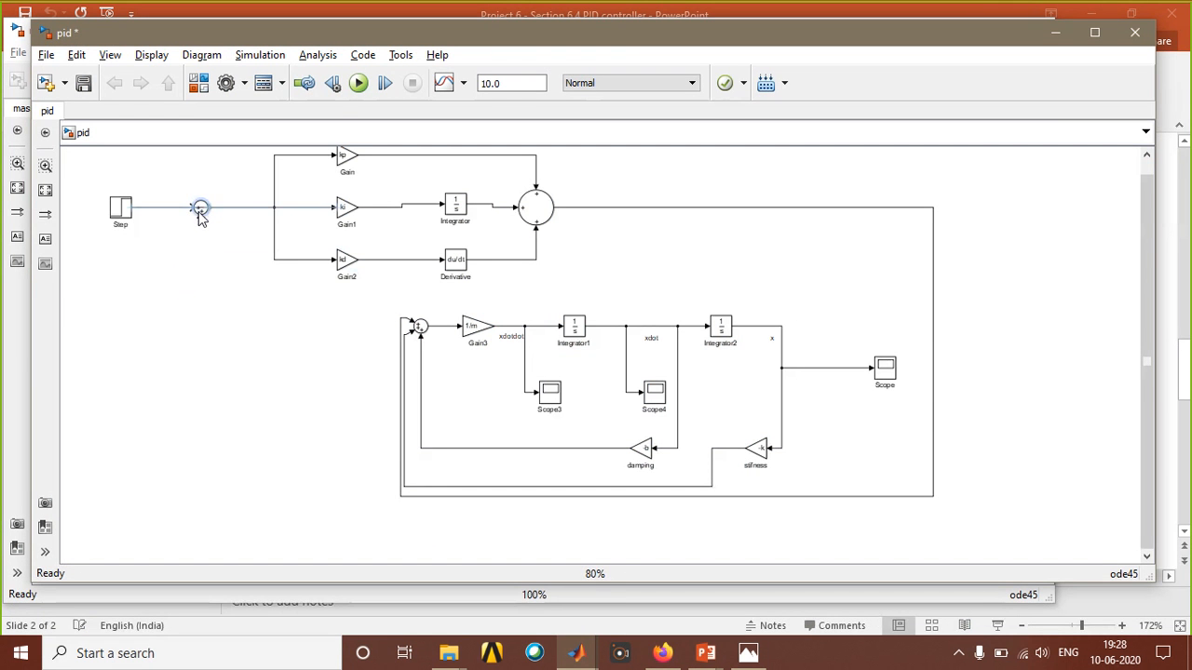
left_click_drag(195, 208, 202, 261)
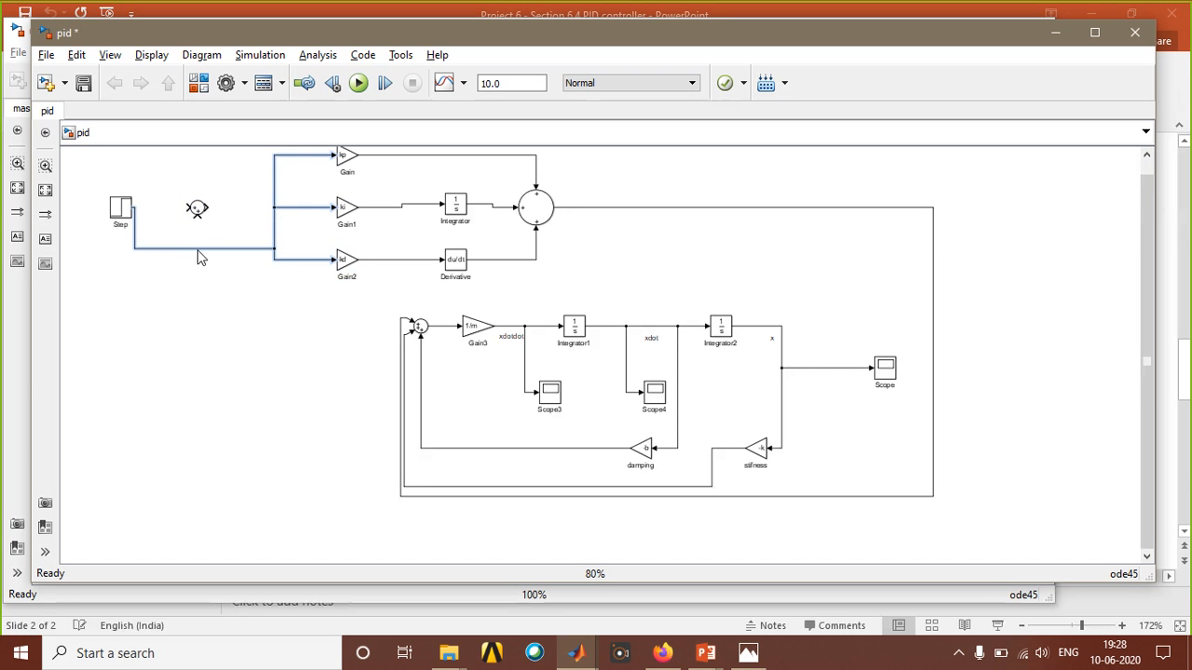
left_click_drag(189, 207, 136, 210)
key("Delete")
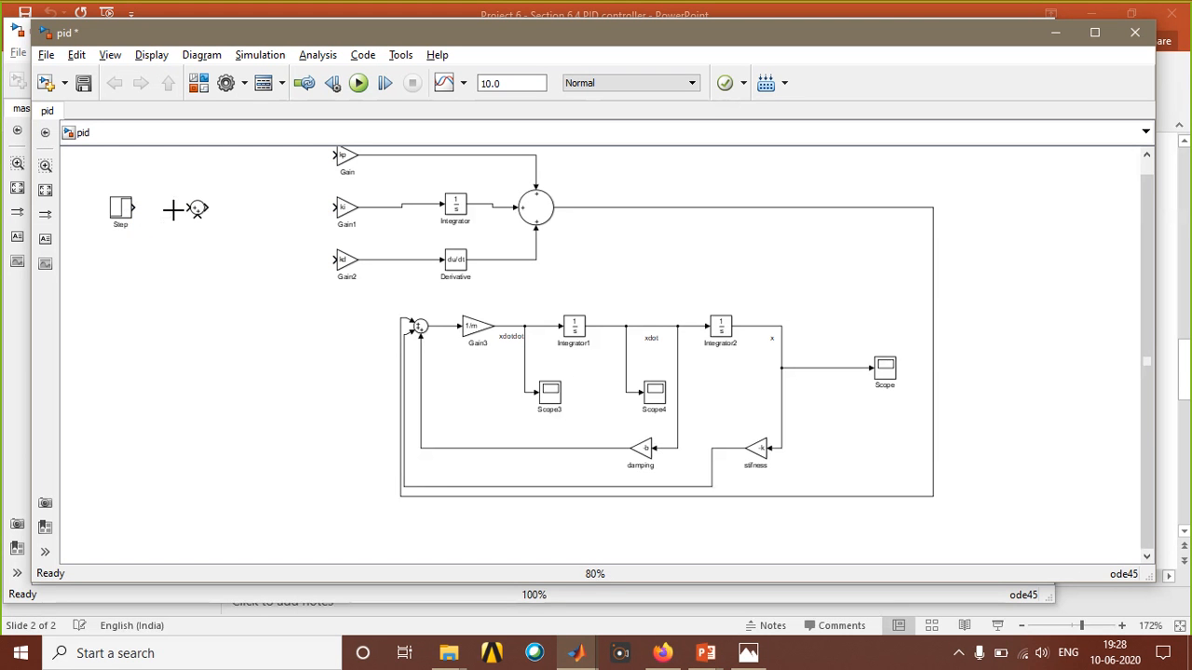
Connect the Step block to the new Sum block and branch the Sum output to the kp, ki and kd gains.
left_click_drag(173, 210, 136, 210)
left_click_drag(335, 157, 204, 211)
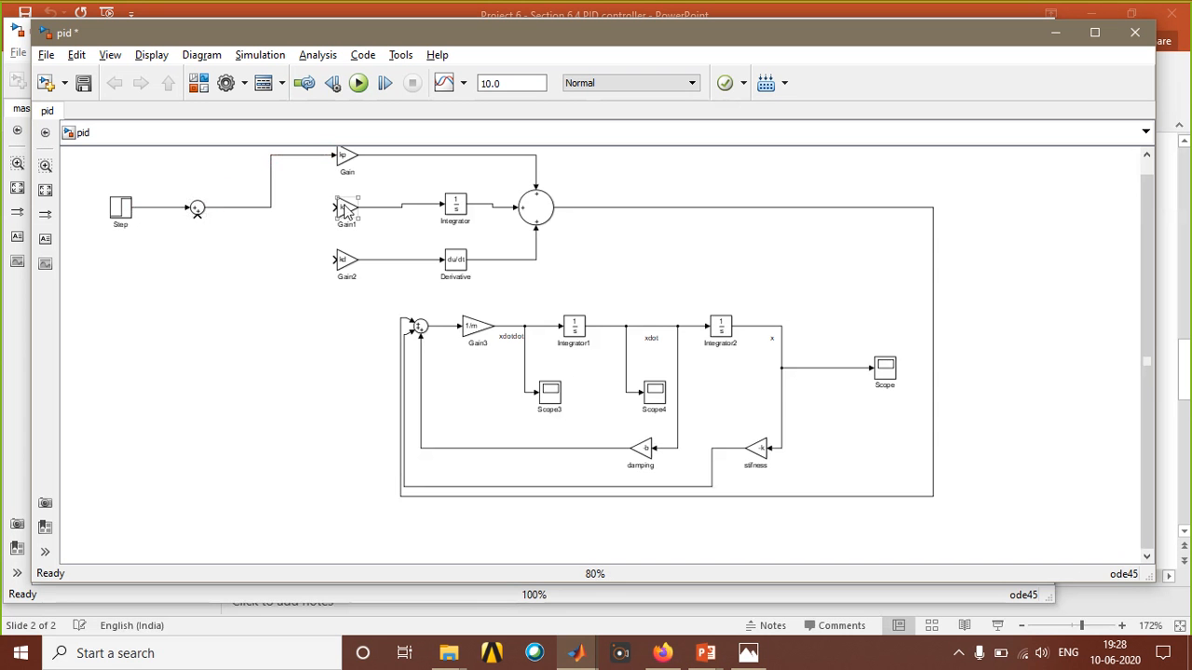
left_click_drag(335, 204, 270, 207)
left_click_drag(333, 258, 270, 207)
Connect the x output signal feeding Scope back to the free input of the Sum block beside Step.
left_click_drag(196, 217, 838, 356)
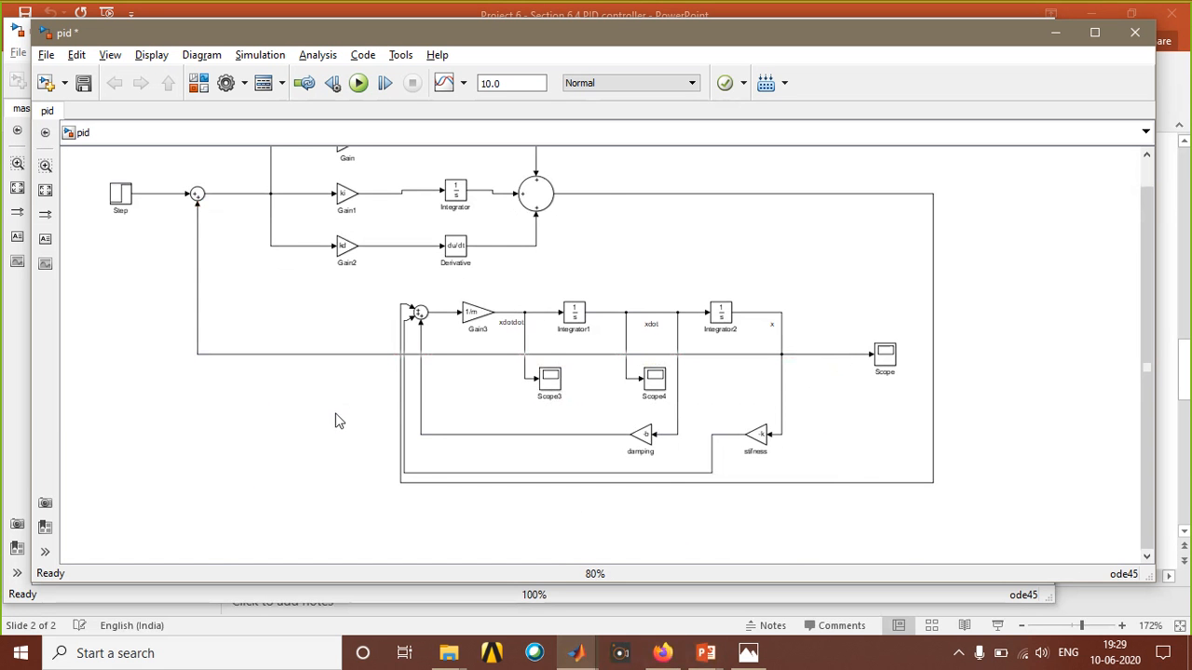
scroll(285, 282, "up", 1)
scroll(285, 282, "down", 1)
scroll(284, 279, "down", 1)
scroll(284, 279, "up", 1)
left_click_drag(1149, 301, 1135, 261)
Mark the step input, feedback path, error signal, PID gains and controller output into the mass-spring summing junction on the pid diagram.
left_click(883, 22)
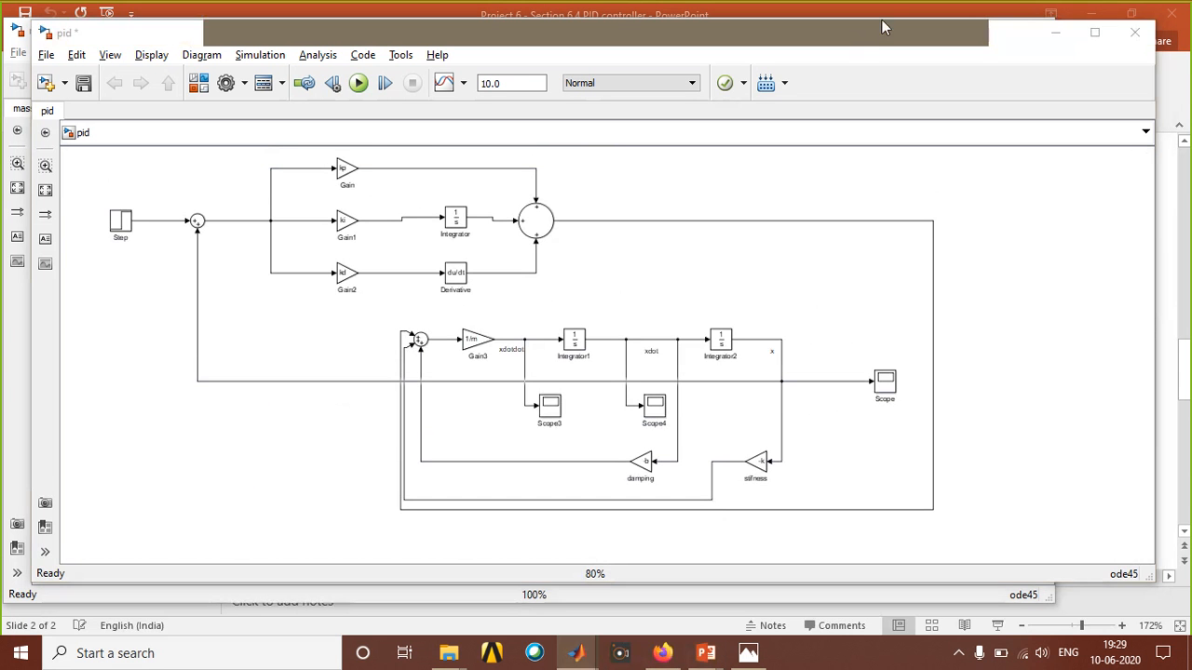
left_click_drag(240, 207, 240, 236)
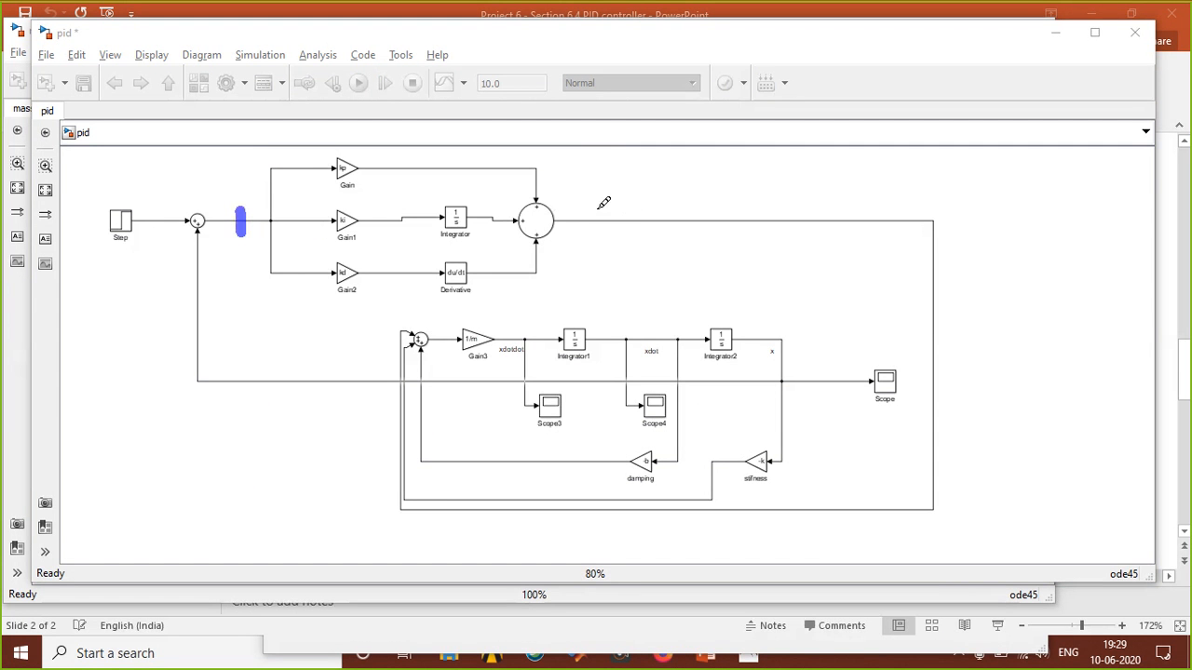
left_click_drag(597, 206, 597, 238)
mouse_move(115, 256)
left_mouse_down()
mouse_move(96, 207)
mouse_move(125, 176)
mouse_move(140, 253)
mouse_move(127, 262)
left_mouse_up()
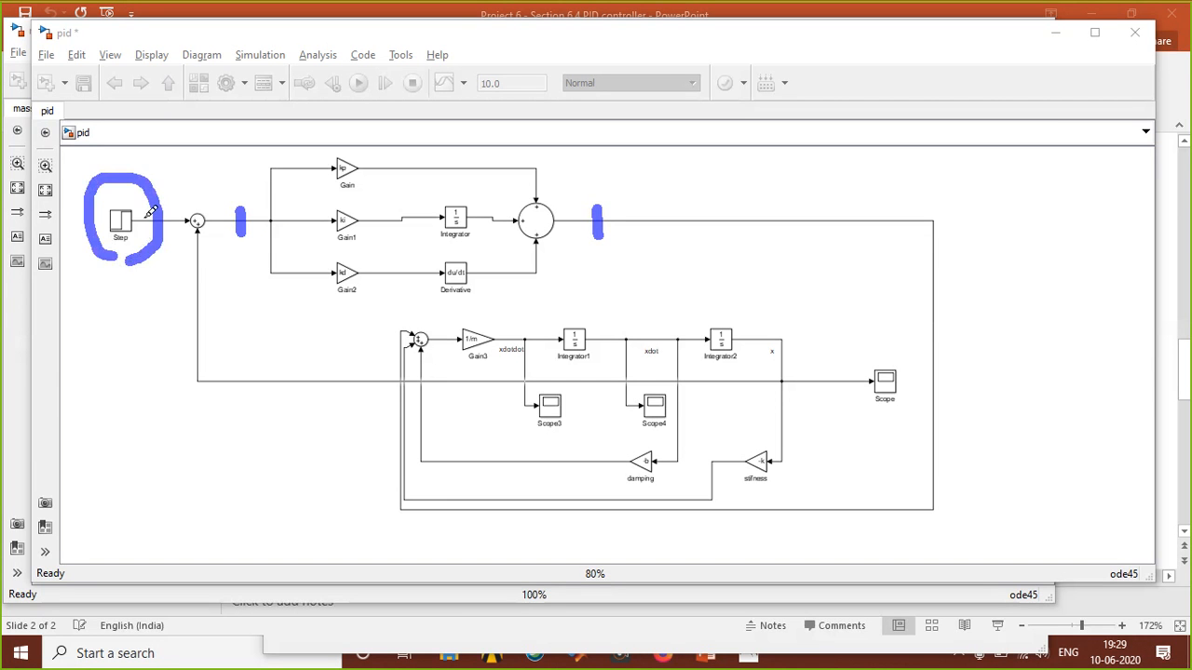
mouse_move(160, 201)
left_mouse_down()
mouse_move(184, 196)
mouse_move(192, 212)
left_mouse_up()
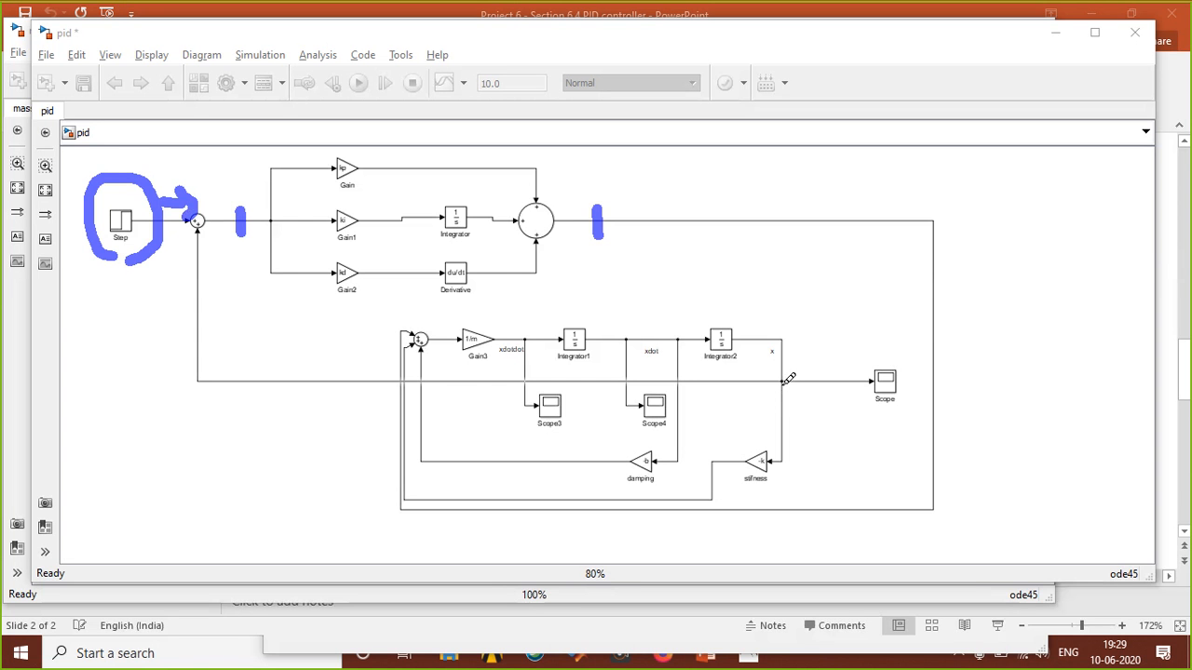
mouse_move(786, 378)
left_mouse_down()
mouse_move(228, 371)
mouse_move(205, 235)
left_mouse_up()
mouse_move(208, 194)
left_mouse_down()
mouse_move(245, 189)
mouse_move(253, 220)
left_mouse_up()
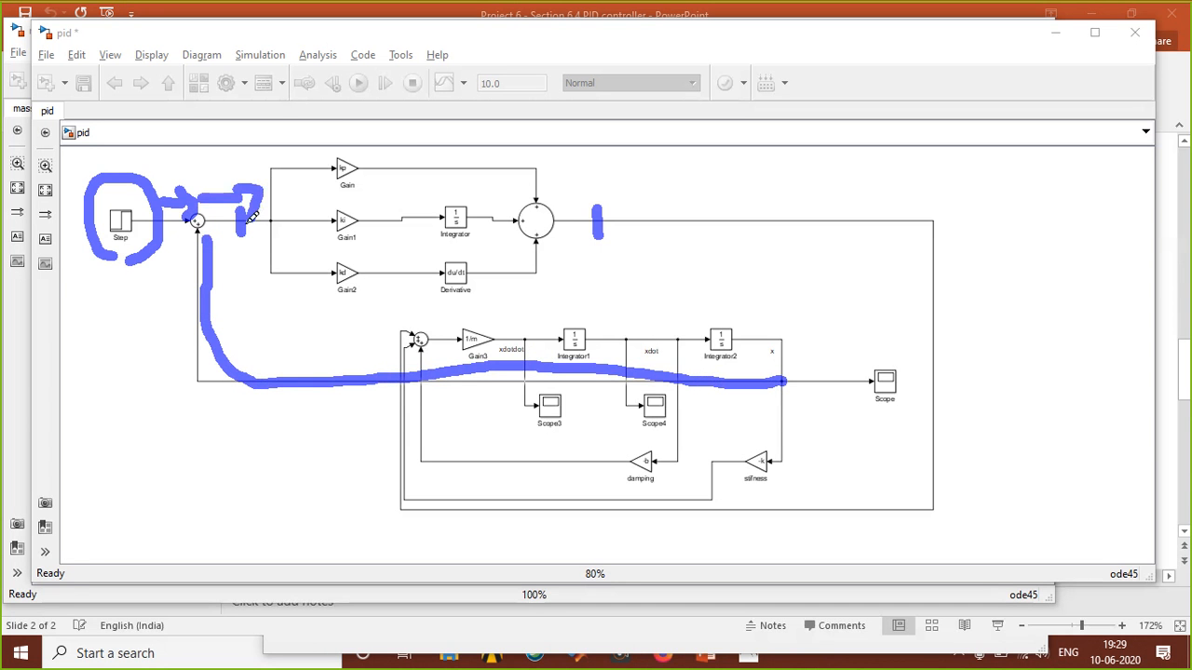
mouse_move(368, 138)
left_mouse_down()
mouse_move(308, 141)
mouse_move(308, 300)
mouse_move(559, 313)
mouse_move(377, 98)
mouse_move(365, 138)
left_mouse_up()
left_click_drag(347, 187, 379, 177)
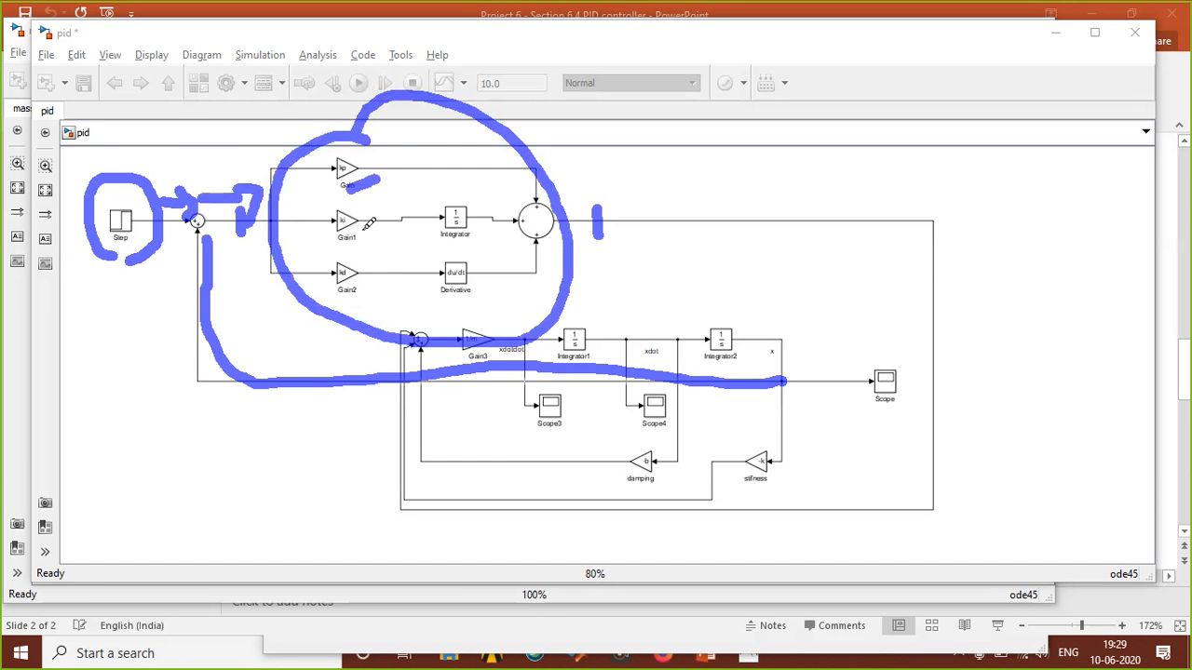
left_click_drag(347, 240, 387, 211)
left_click_drag(352, 289, 377, 277)
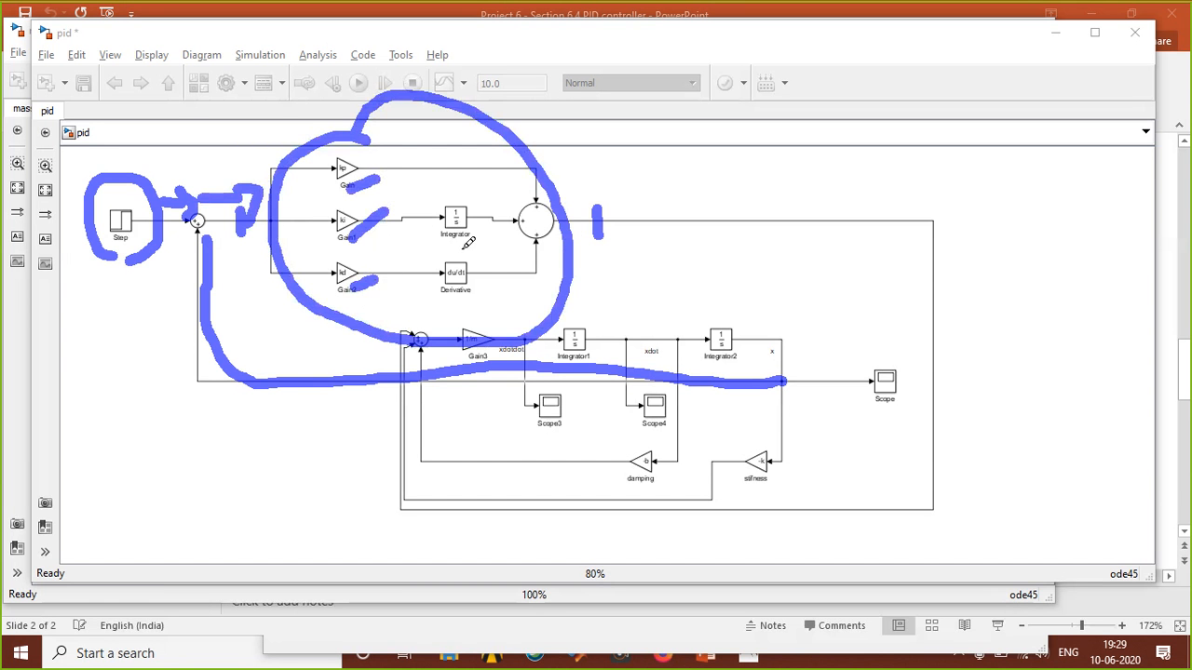
mouse_move(617, 217)
left_mouse_down()
mouse_move(763, 215)
mouse_move(936, 455)
mouse_move(661, 573)
mouse_move(342, 492)
mouse_move(321, 303)
mouse_move(419, 326)
mouse_move(408, 345)
mouse_move(422, 311)
left_mouse_up()
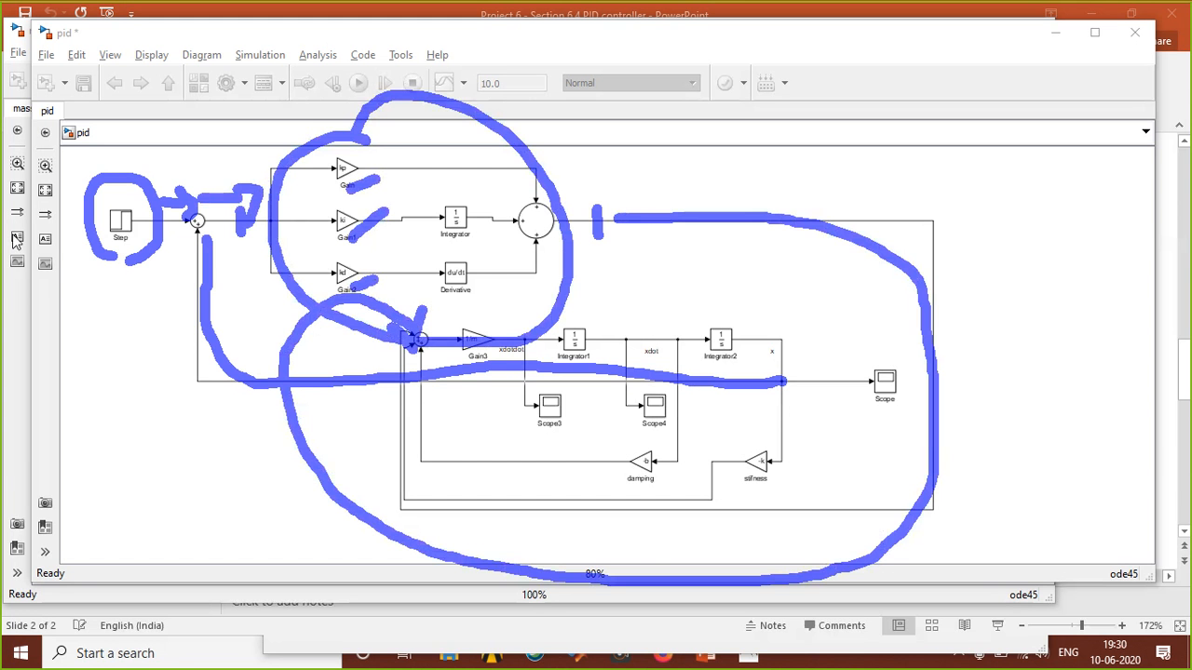
Clear the pen markings from the pid diagram and switch to the pid_trial.m script in the MATLAB editor.
key("Escape")
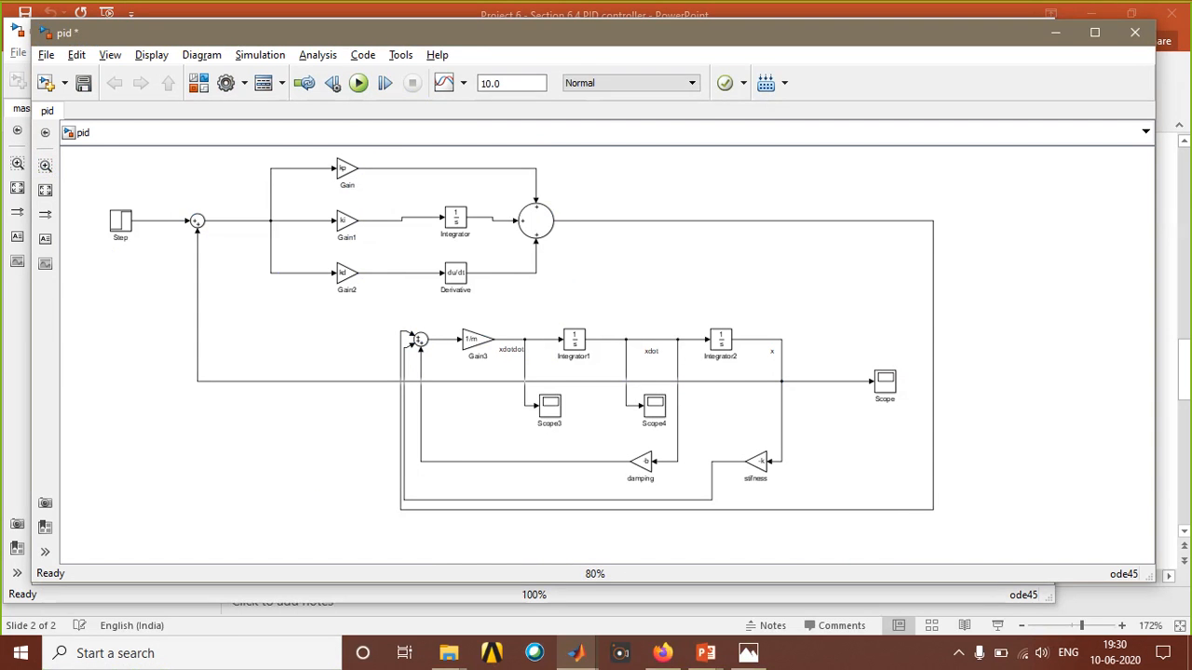
left_click(815, 25)
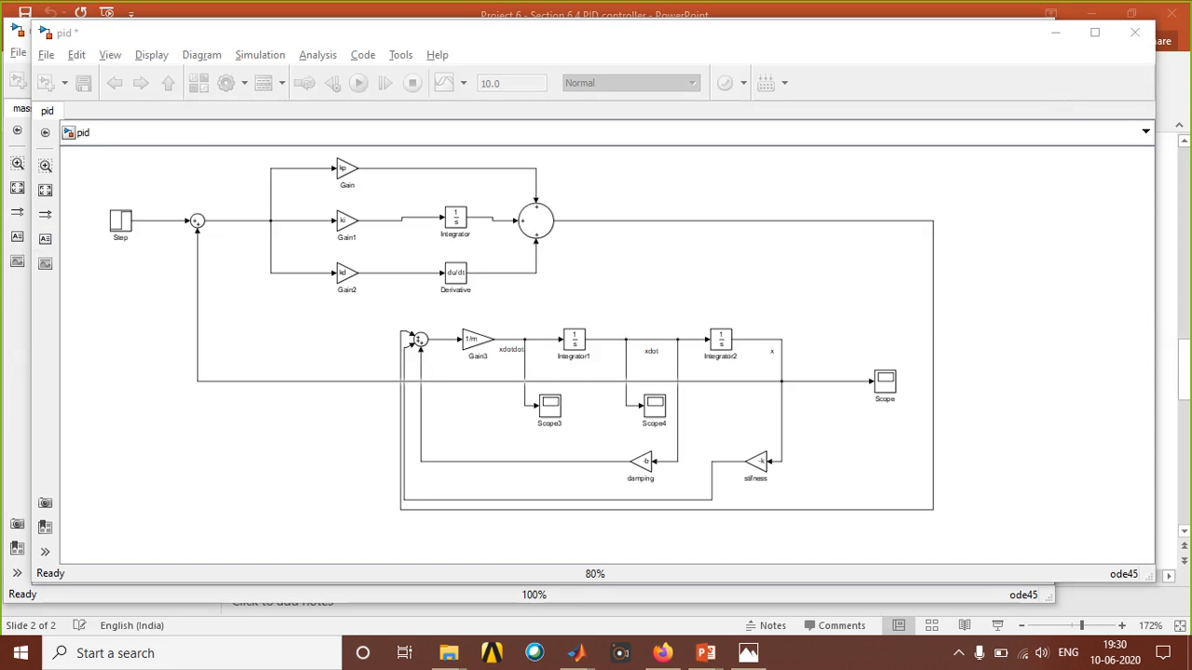
mouse_move(578, 653)
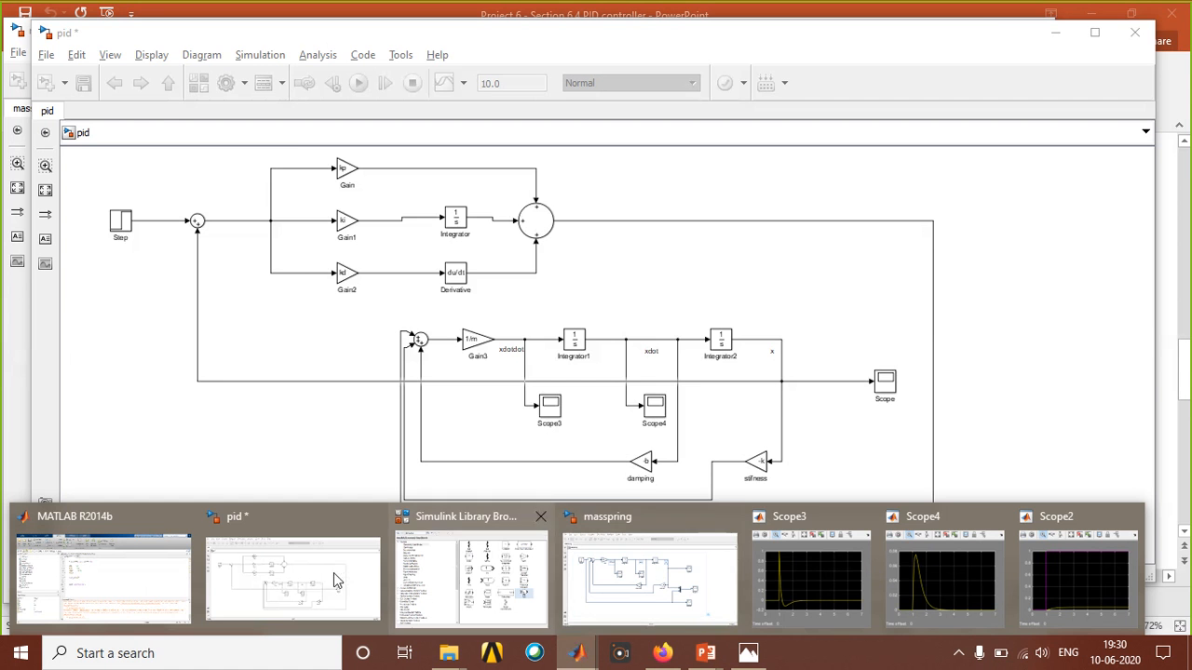
left_click(121, 601)
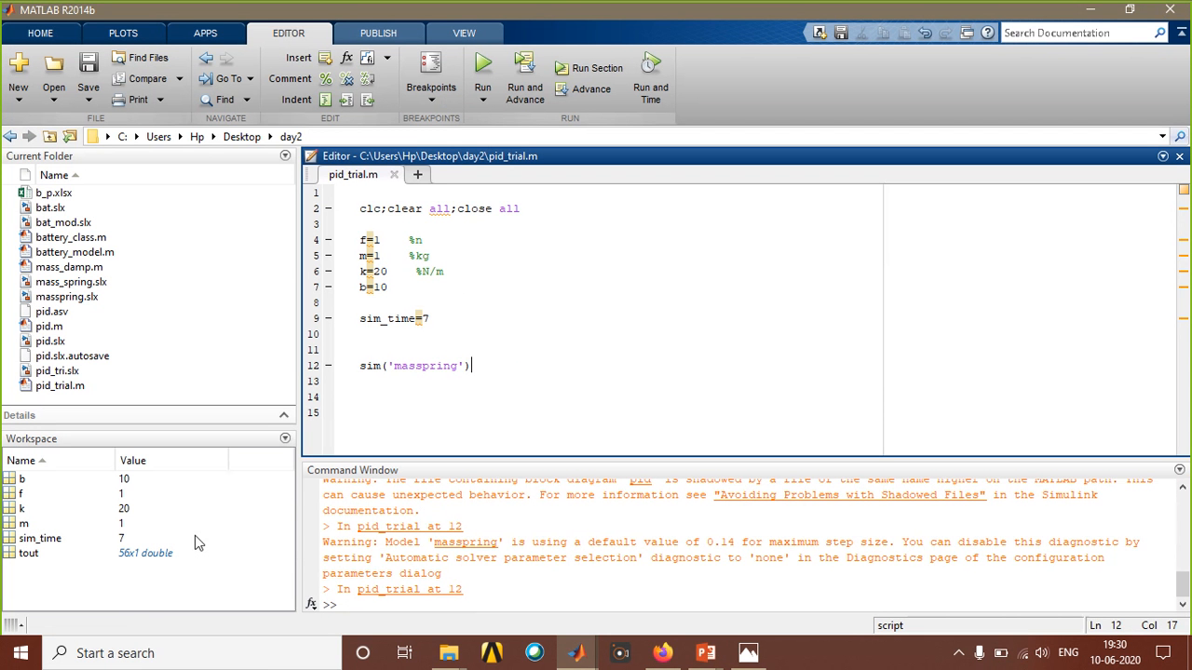
Add the line kp=200 below the b=10 parameter in pid_trial.m and save the script.
left_click(422, 290)
key("Return")
key("Return")
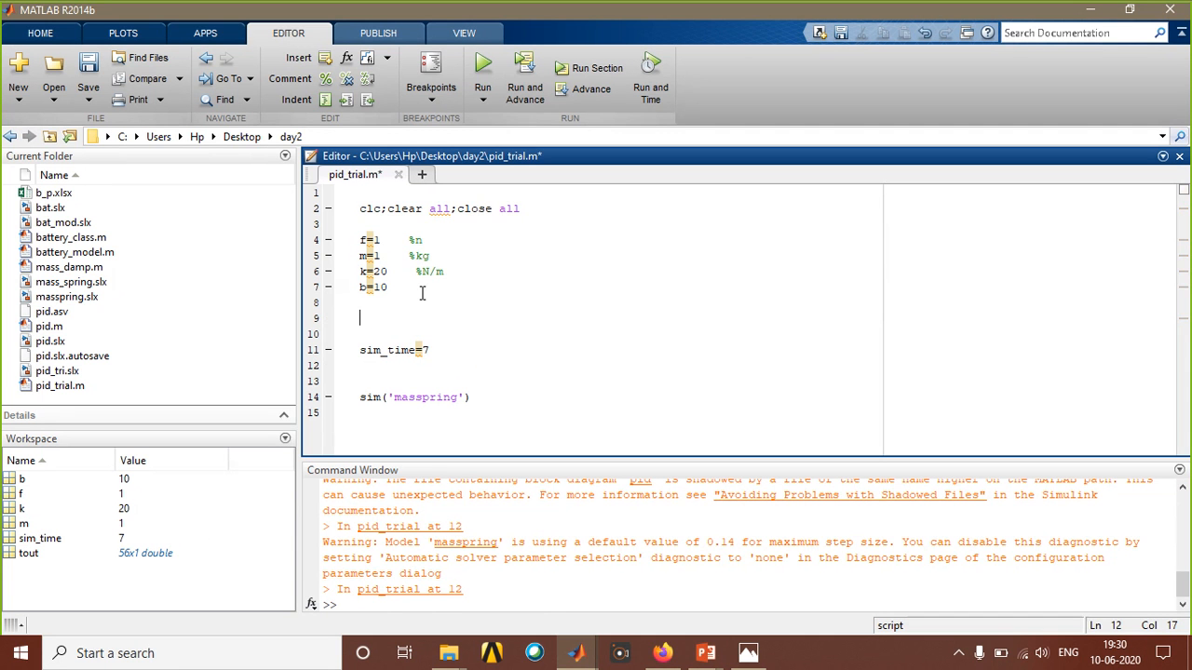
type("kd=")
key("BackSpace")
type("p")
type("=200")
key("Return")
key("ctrl+s")
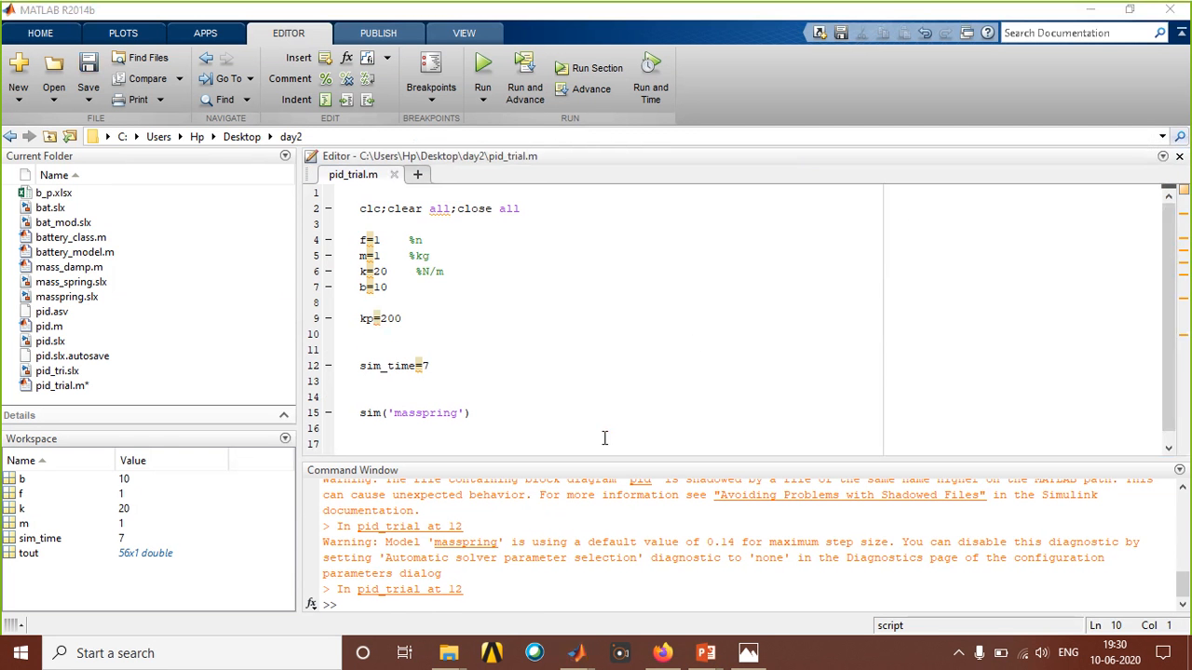
Bring up the masspring model, then return to the pid model to view its kp, ki and kd gains.
mouse_move(575, 652)
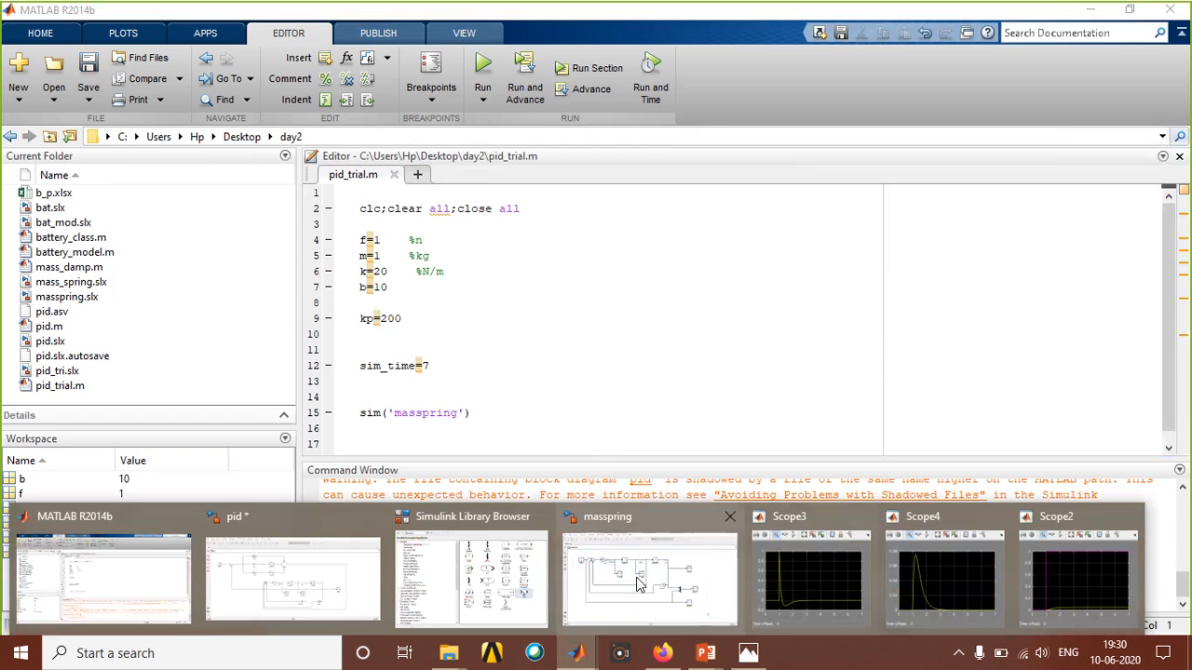
left_click(637, 580)
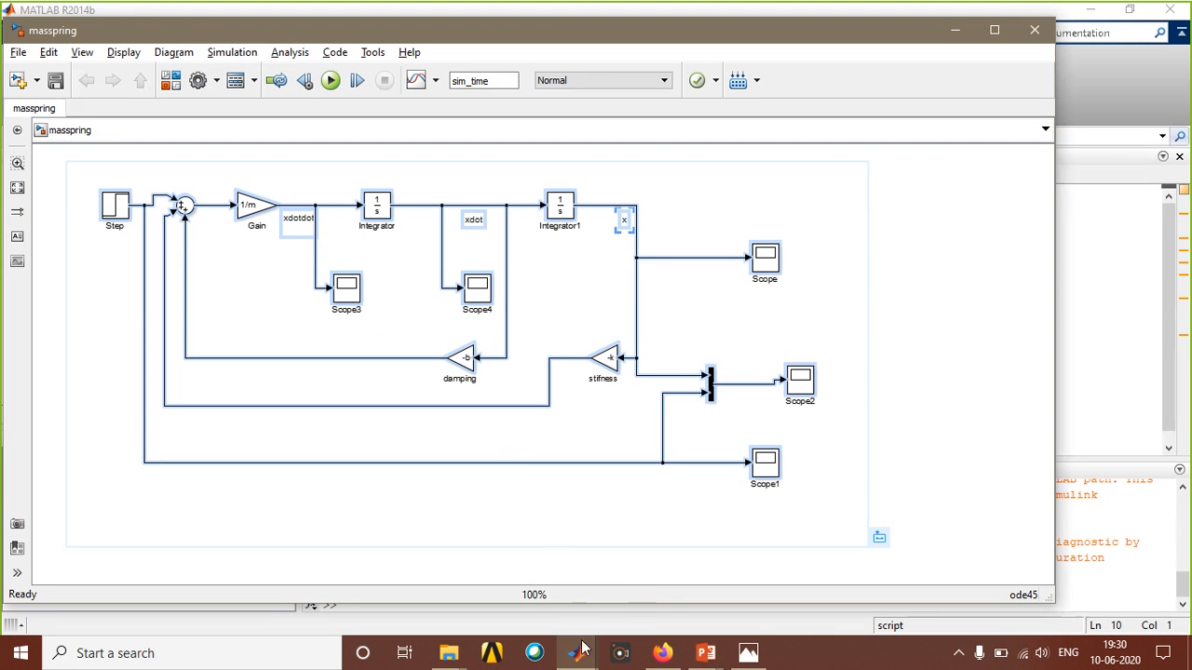
key("alt+Tab")
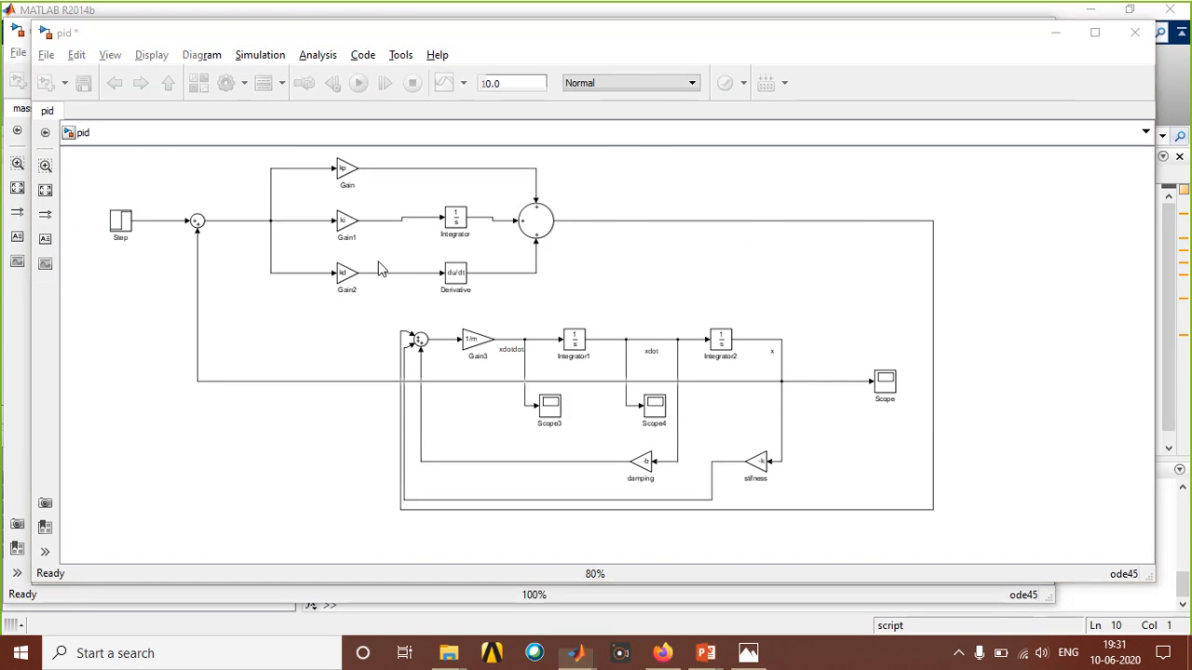
mouse_move(292, 298)
left_mouse_down()
mouse_move(357, 306)
mouse_move(550, 99)
mouse_move(261, 197)
mouse_move(297, 308)
left_mouse_up()
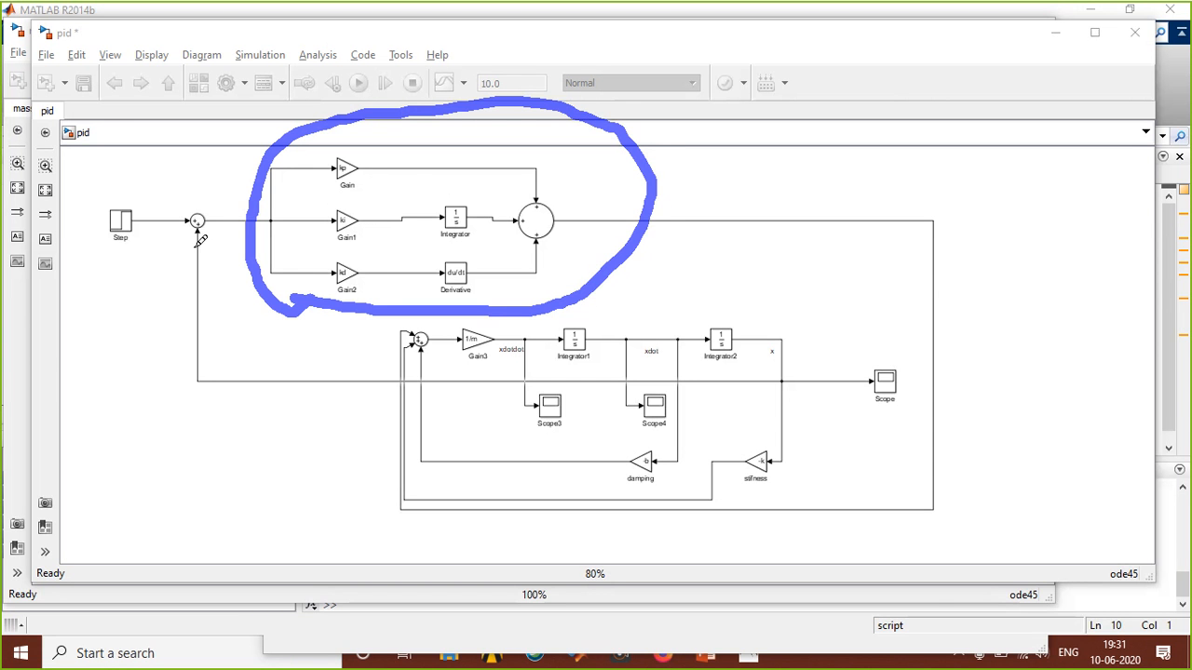
mouse_move(168, 247)
left_mouse_down()
mouse_move(198, 194)
mouse_move(181, 236)
left_mouse_up()
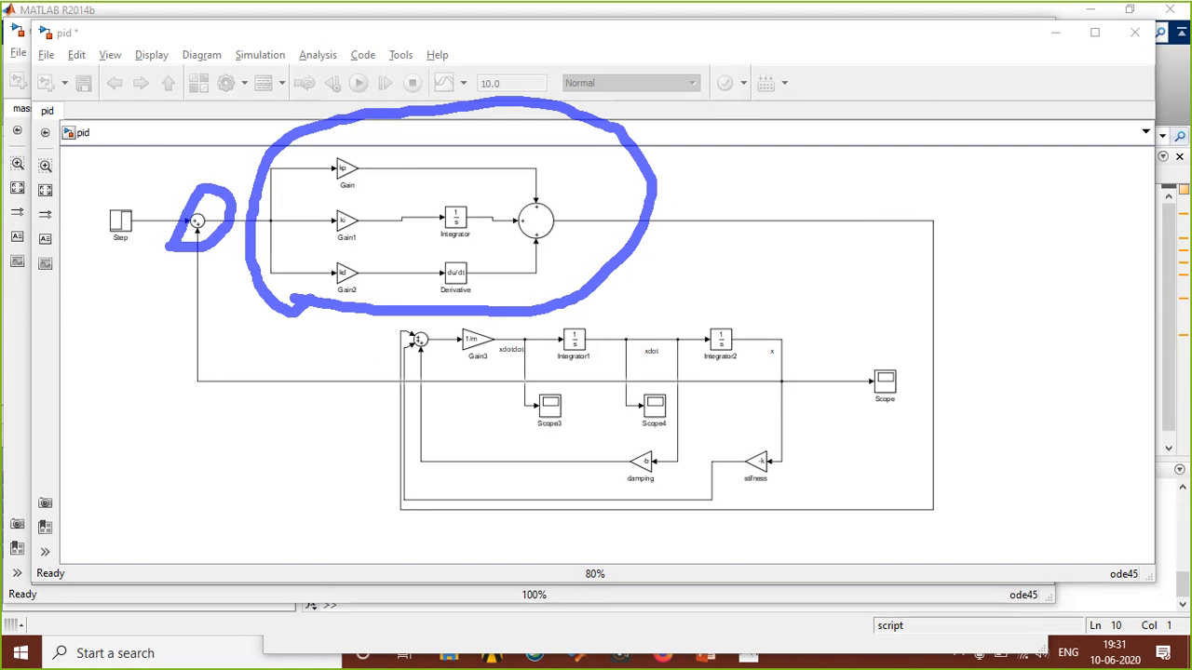
left_click(50, 165)
left_click(814, 35)
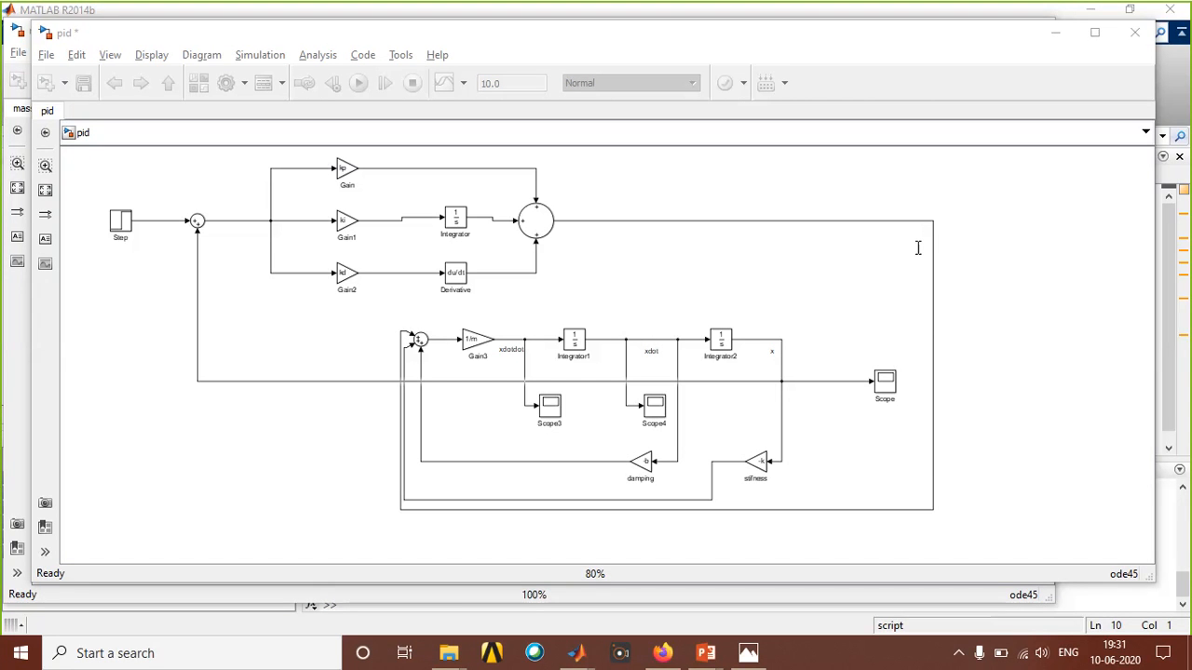
left_click(1134, 33)
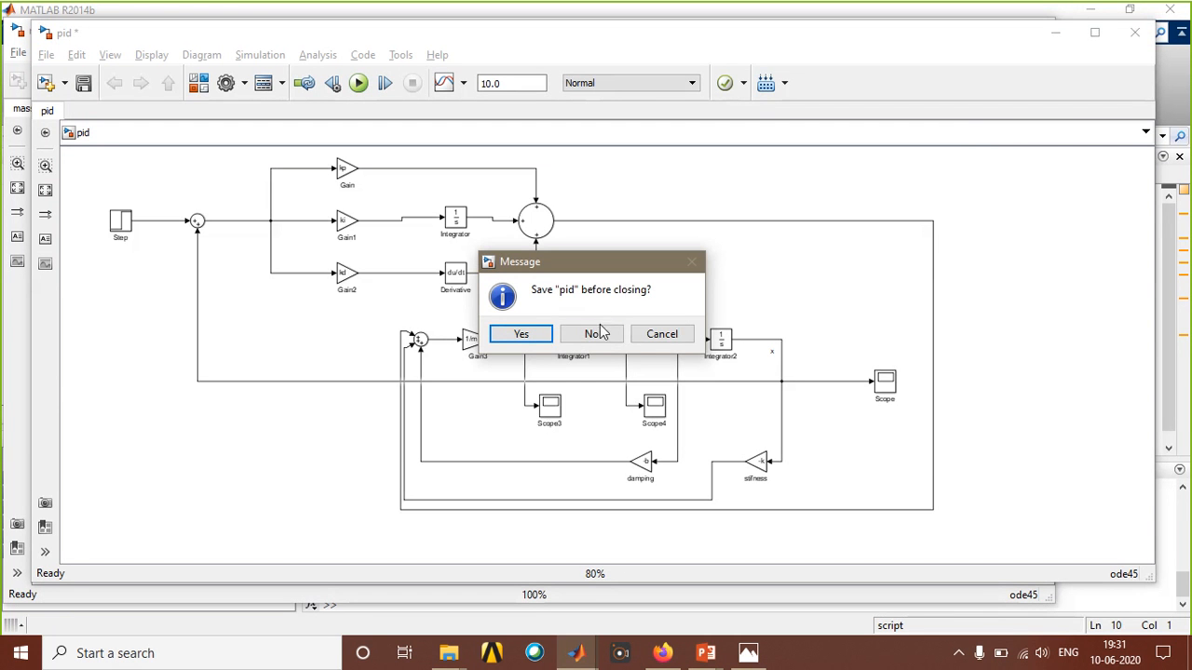
left_click(649, 336)
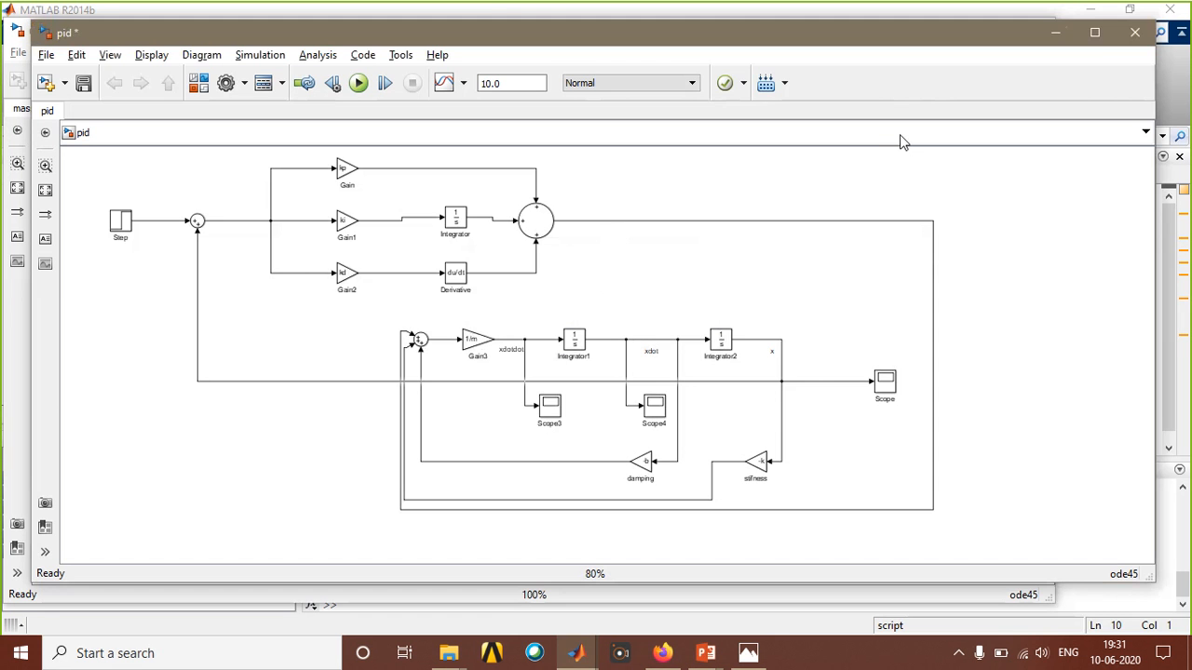
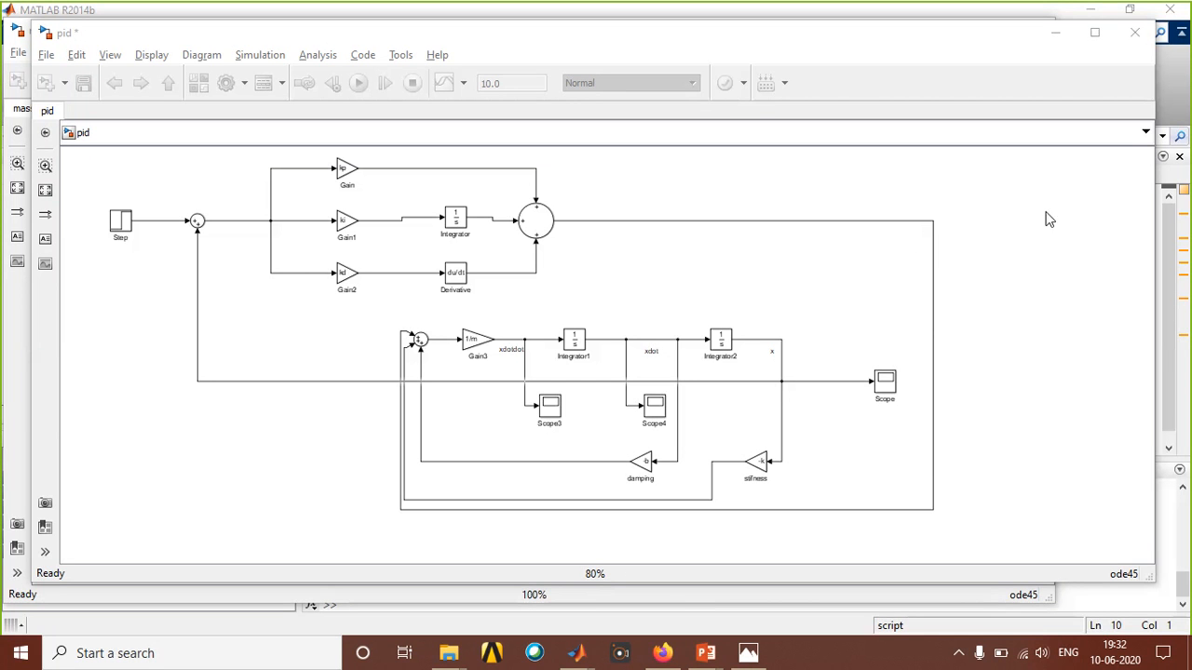
left_click(1083, 202)
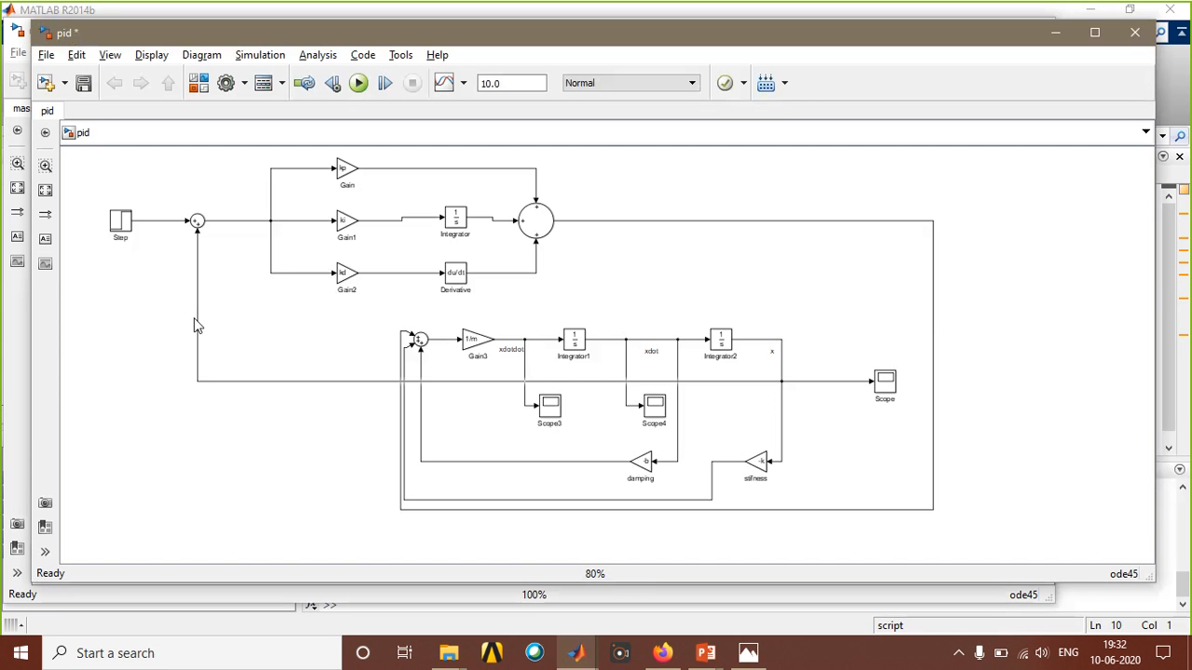
left_click(196, 222)
left_click(576, 653)
left_click(322, 577)
left_click(198, 228)
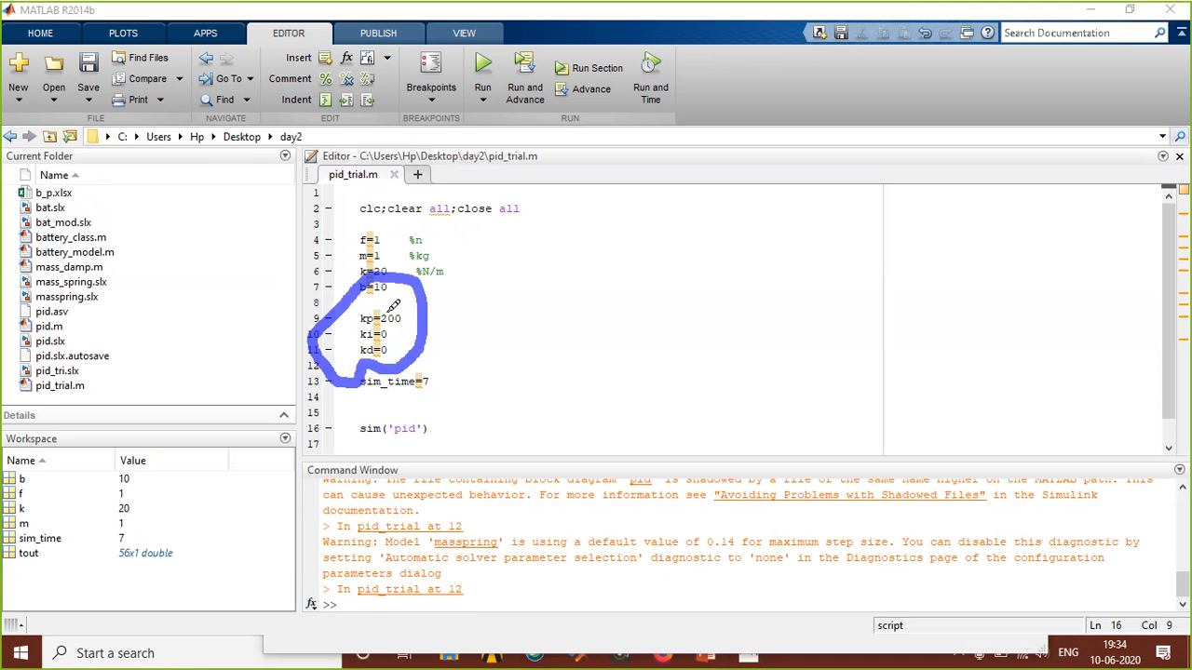
mouse_move(386, 311)
left_mouse_down()
mouse_move(447, 234)
mouse_move(484, 284)
left_mouse_up()
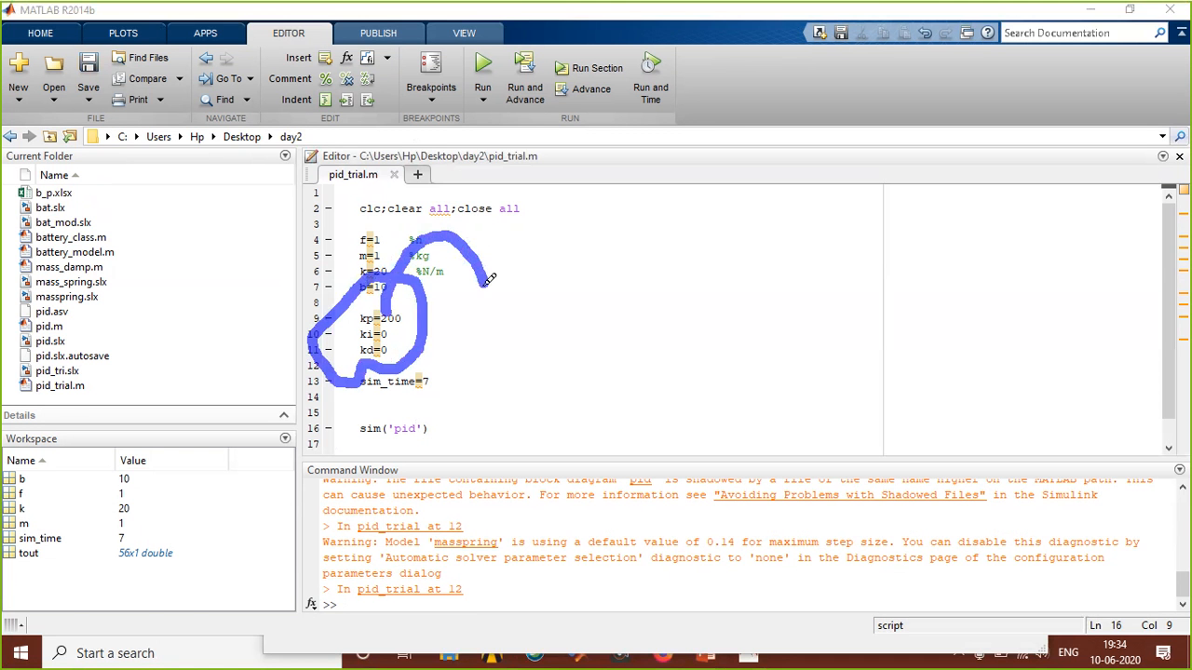
left_click(52, 170)
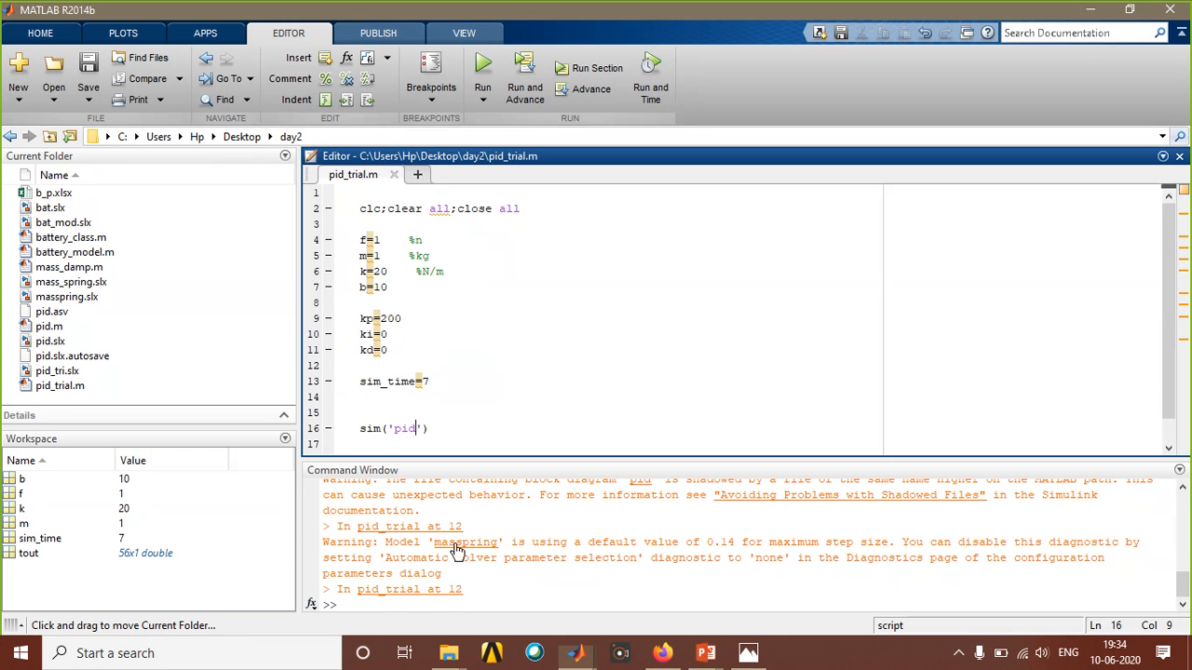
Run the pid_trial script, and save the pid Simulink model under the name pid_mass in the day2 folder.
key("F5")
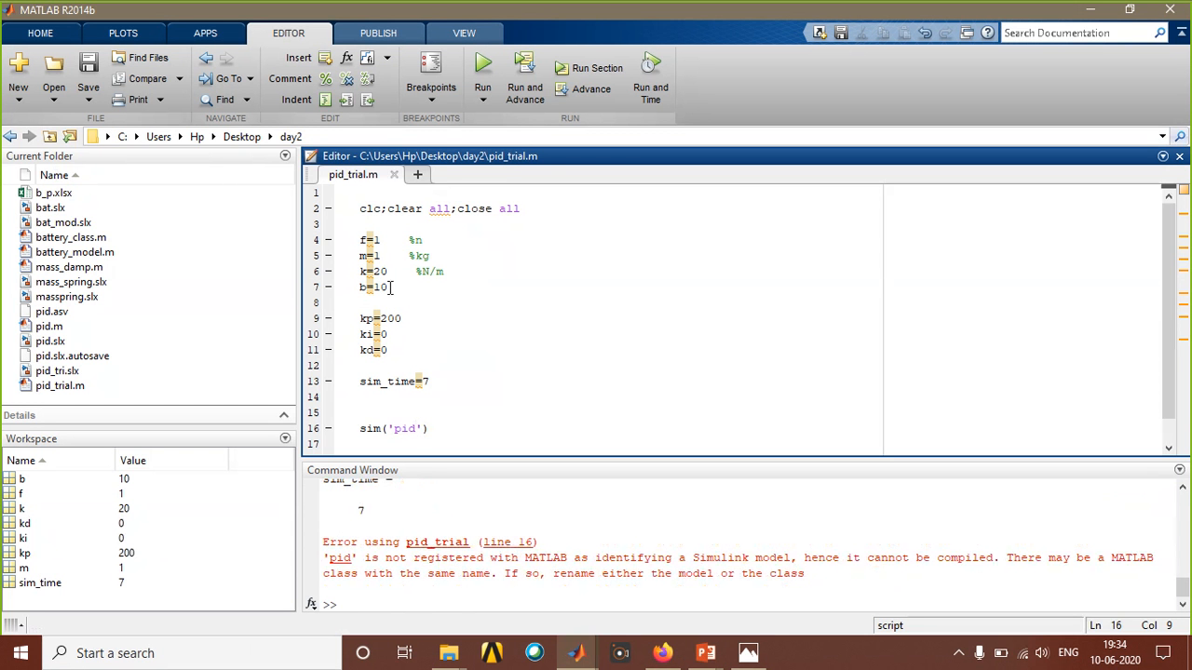
mouse_move(577, 652)
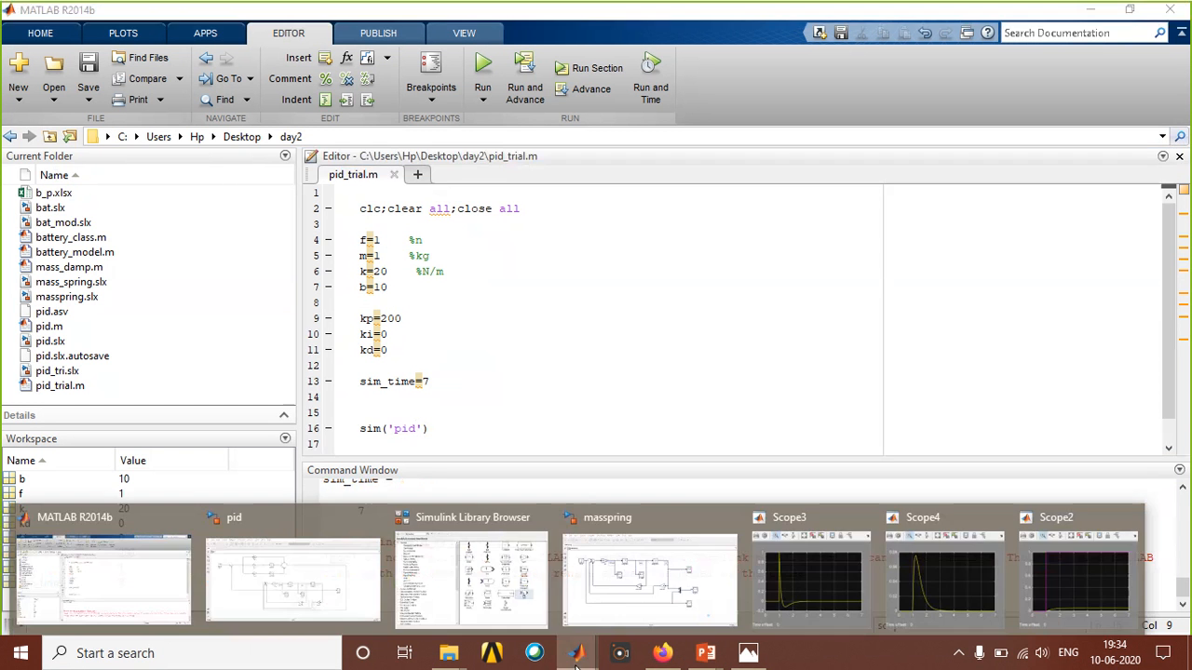
left_click(293, 600)
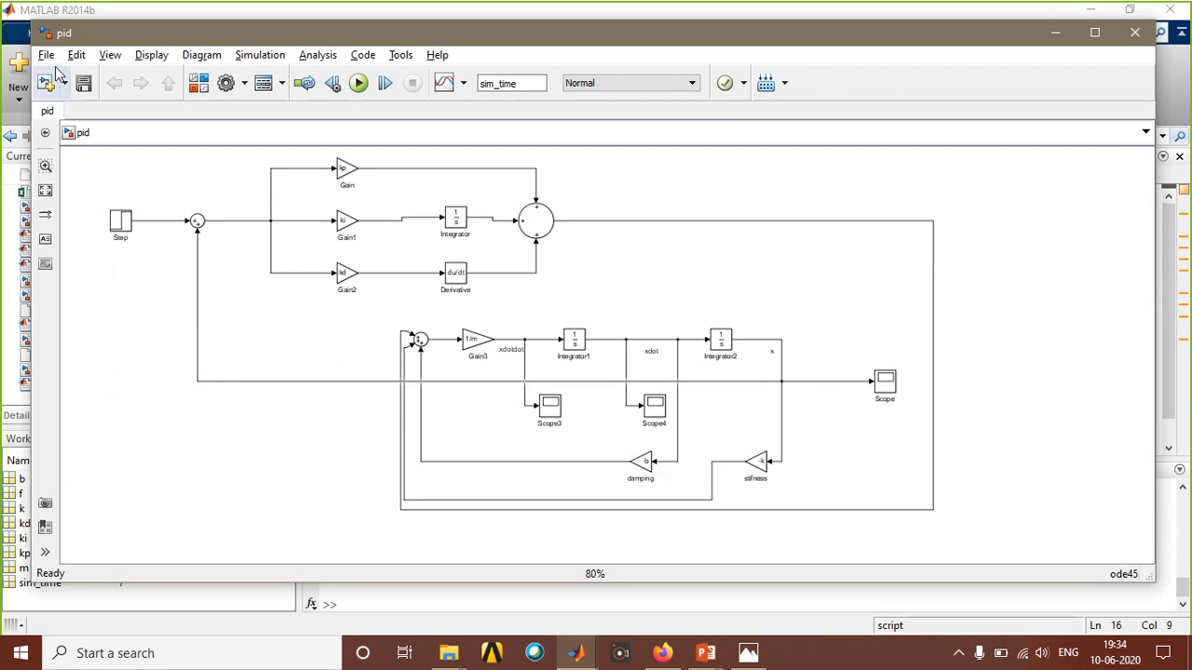
left_click(46, 55)
left_click(78, 158)
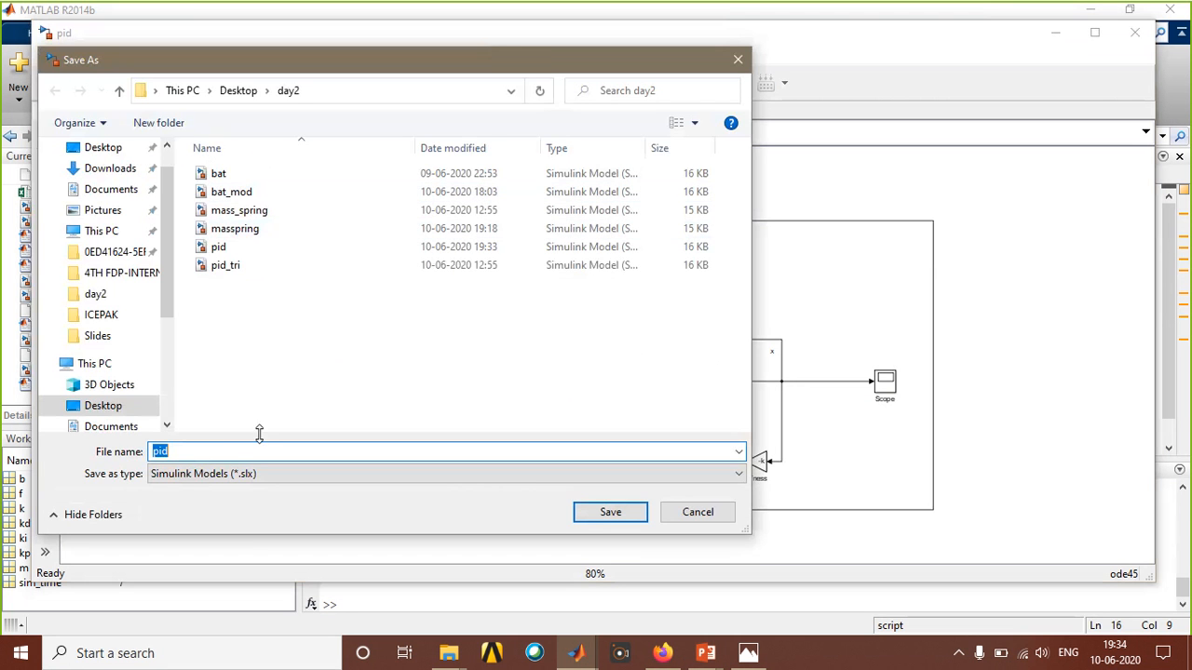
type("_mass")
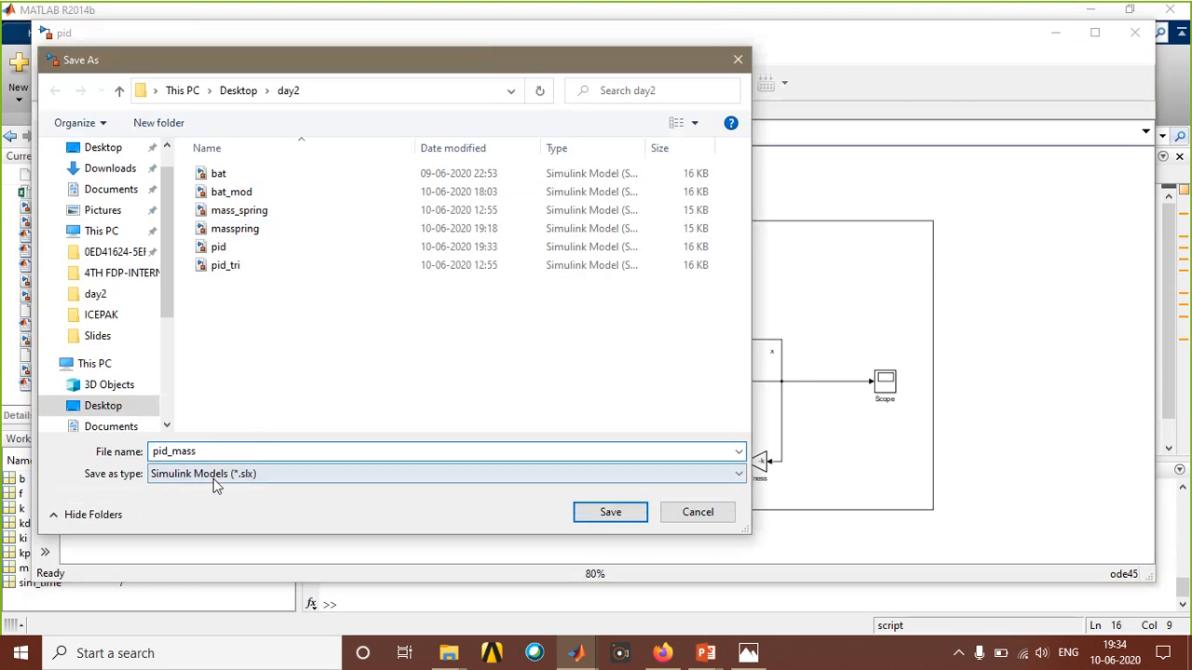
left_click(607, 517)
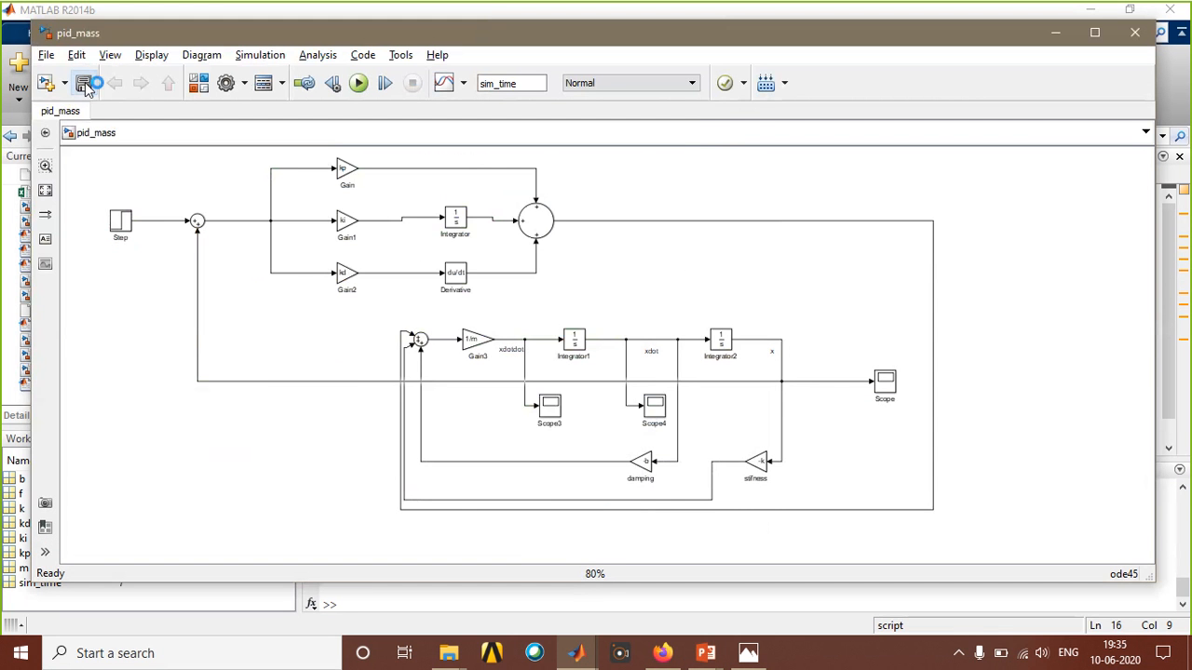
Change the simulation call in the pid_trial script to sim('pid_mass') and run the script.
left_click(449, 653)
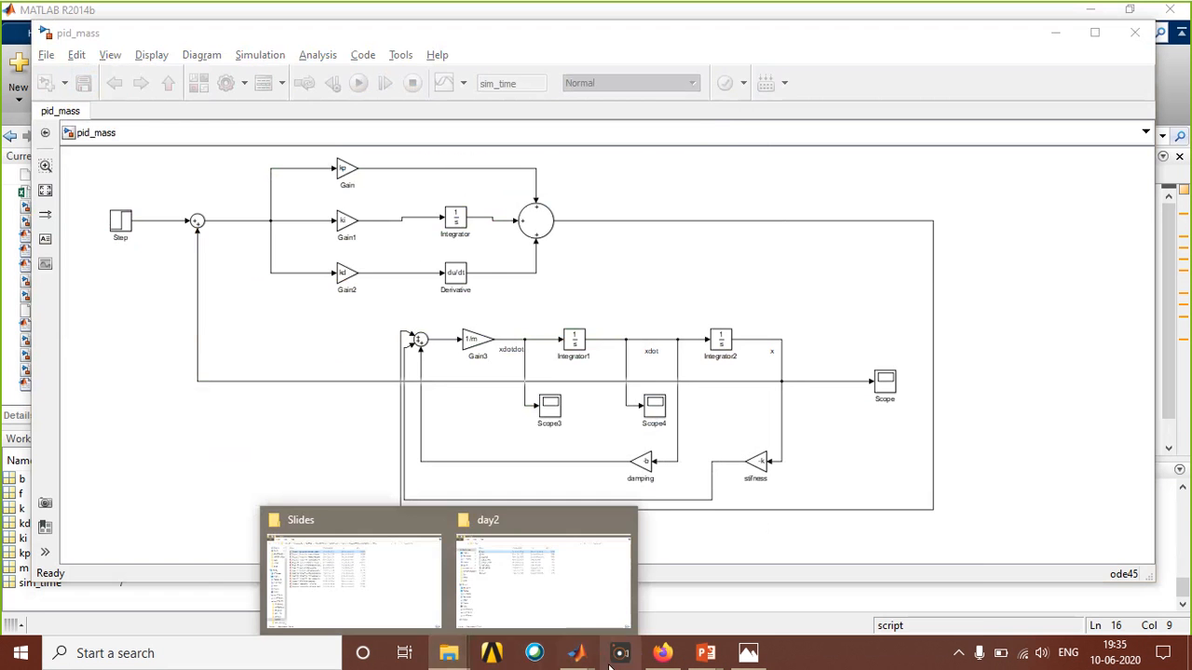
mouse_move(578, 653)
left_click(140, 572)
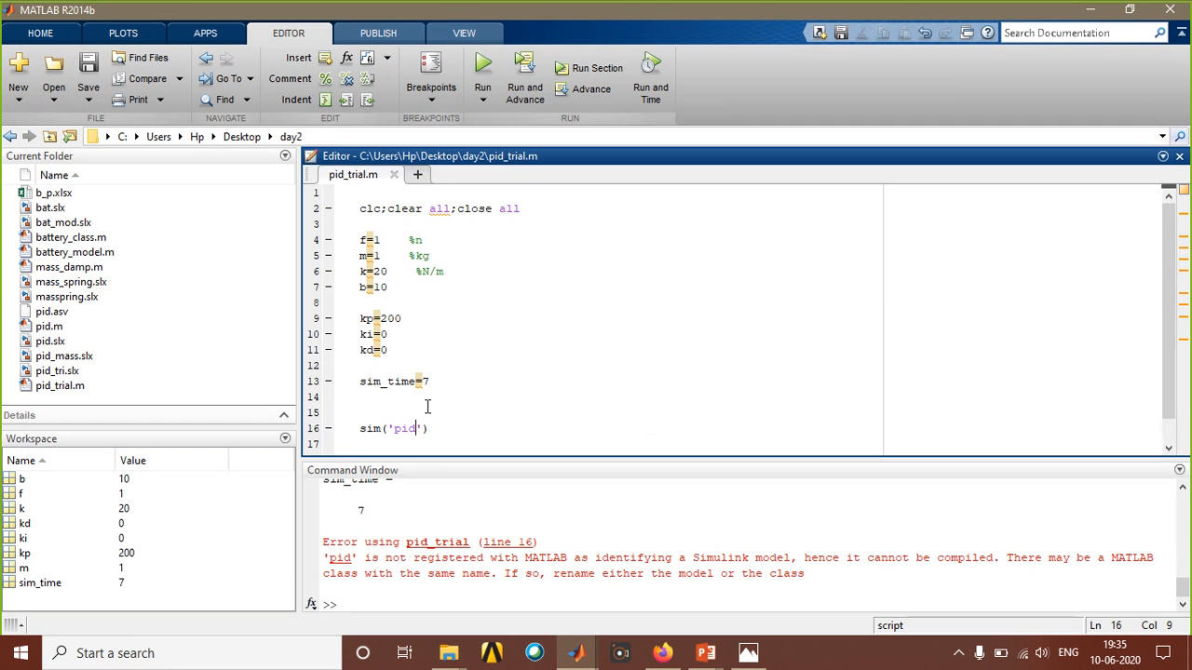
type("_mass")
left_click(482, 70)
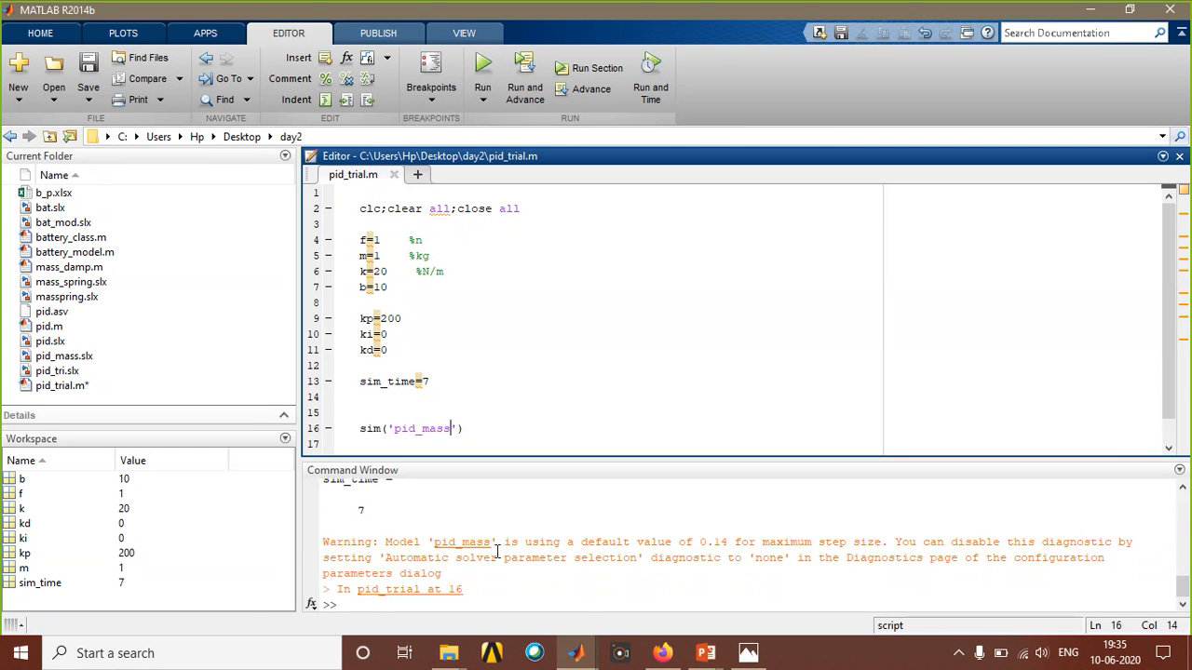
Add a "%%pllots" section comment below the sim call in the script, with blank lines after it.
scroll(497, 552, "down", 1)
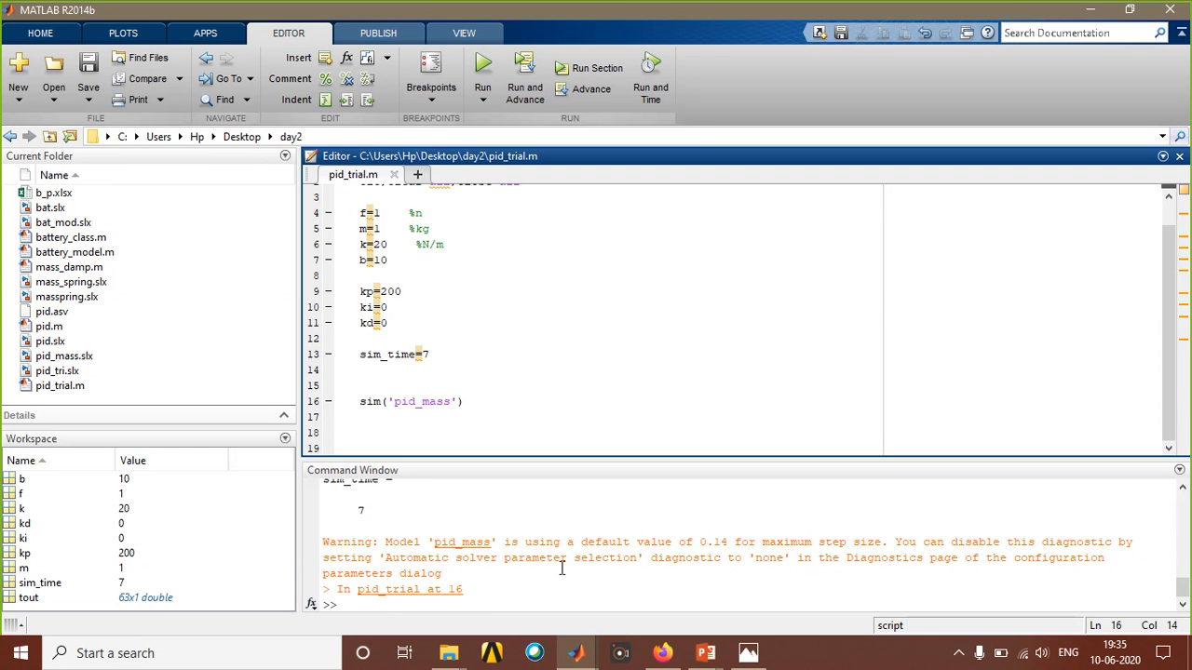
left_click(507, 407)
key("Return")
key("Return")
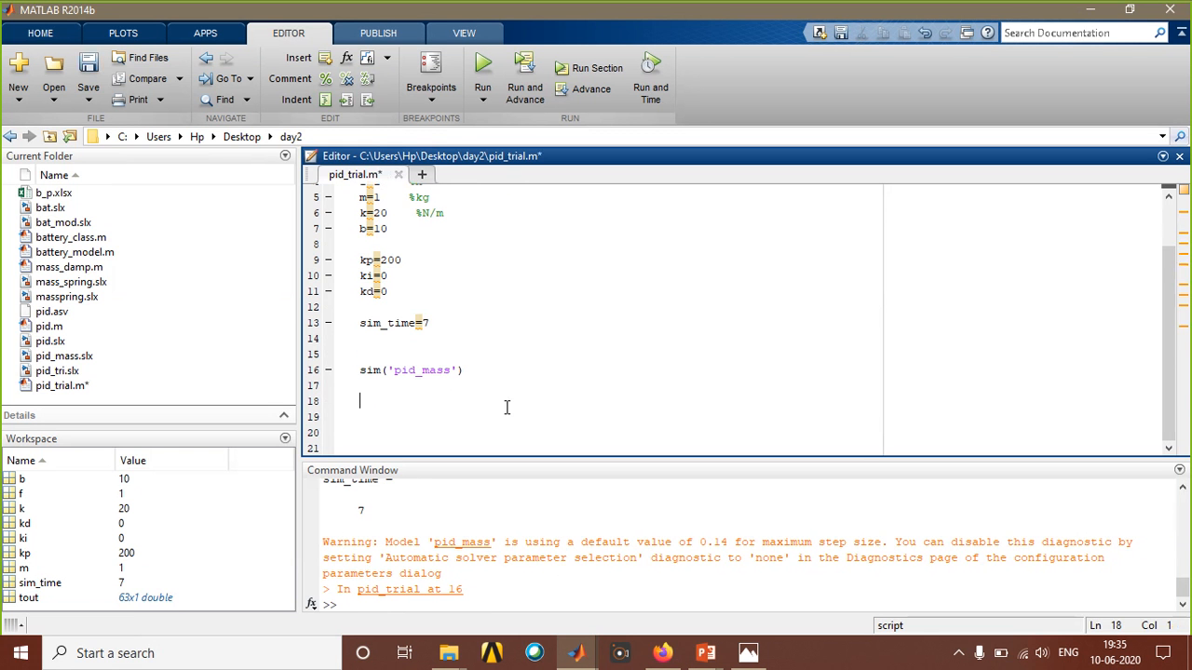
type("%%")
type("pllots")
key("Return")
key("Return")
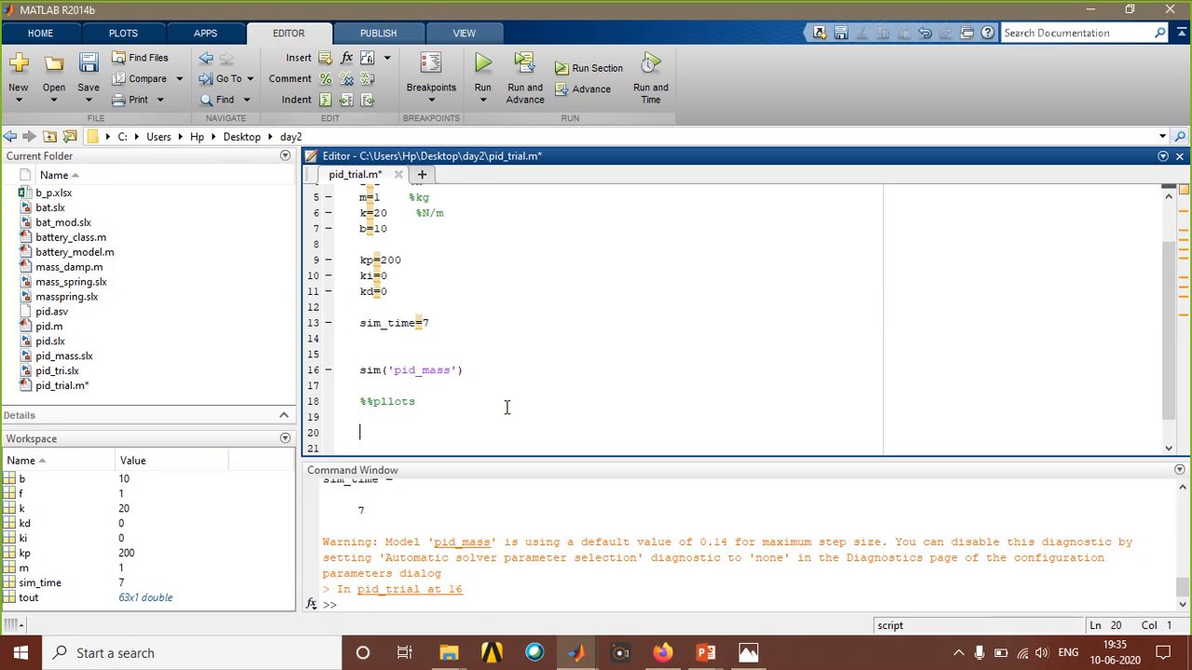
Add an Outport block from the Sinks library to the pid_mass model and connect it to the x signal line feeding Scope.
mouse_move(577, 653)
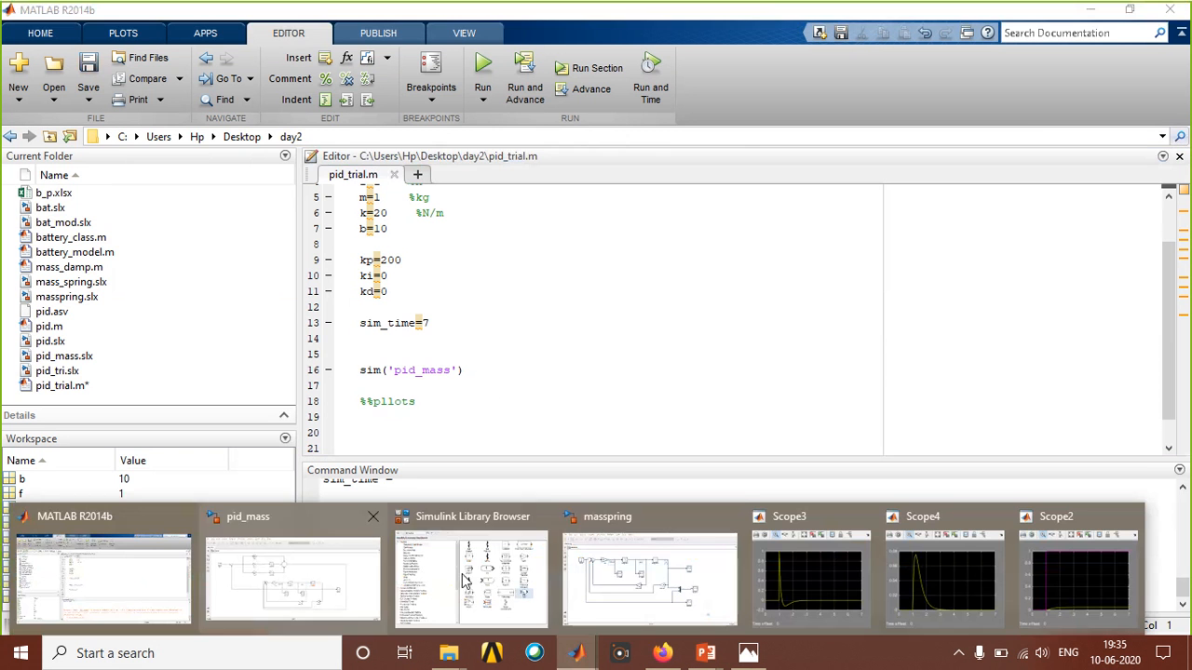
left_click(321, 588)
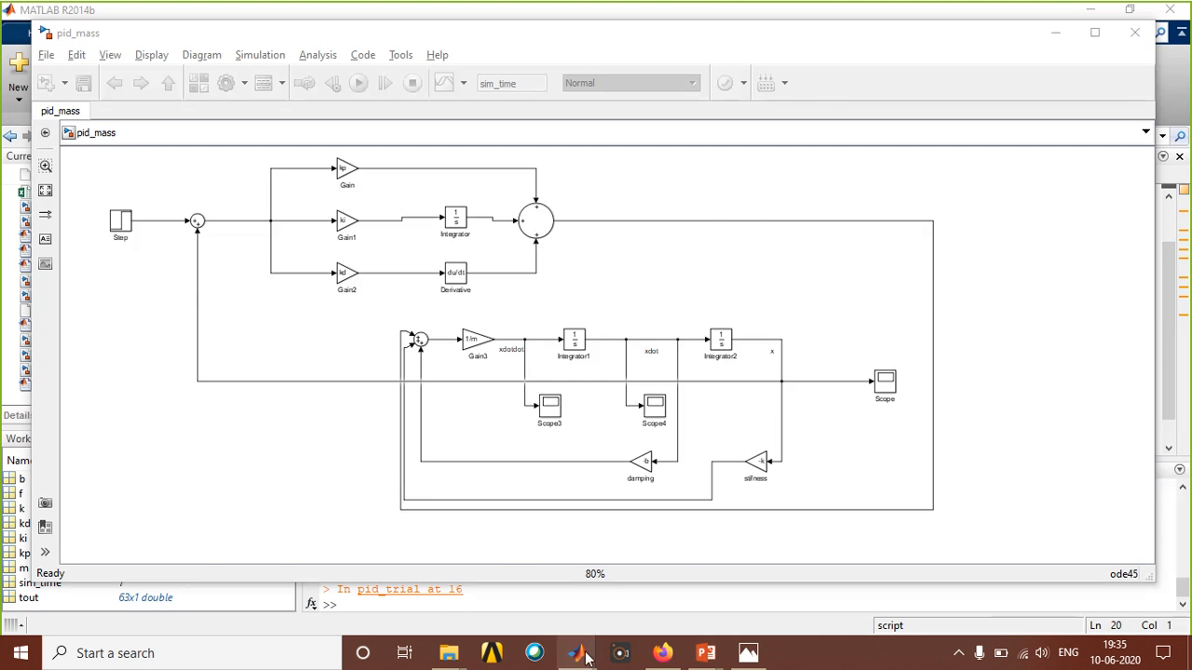
mouse_move(575, 653)
left_click(430, 584)
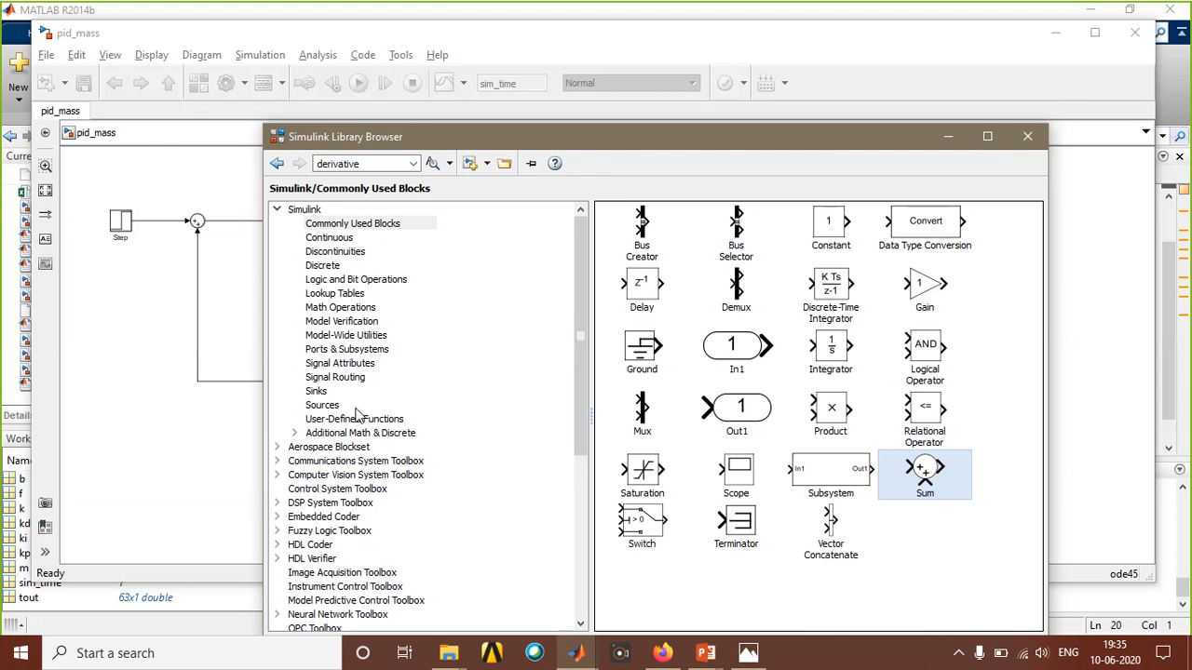
left_click(316, 391)
left_click_drag(857, 224, 182, 460)
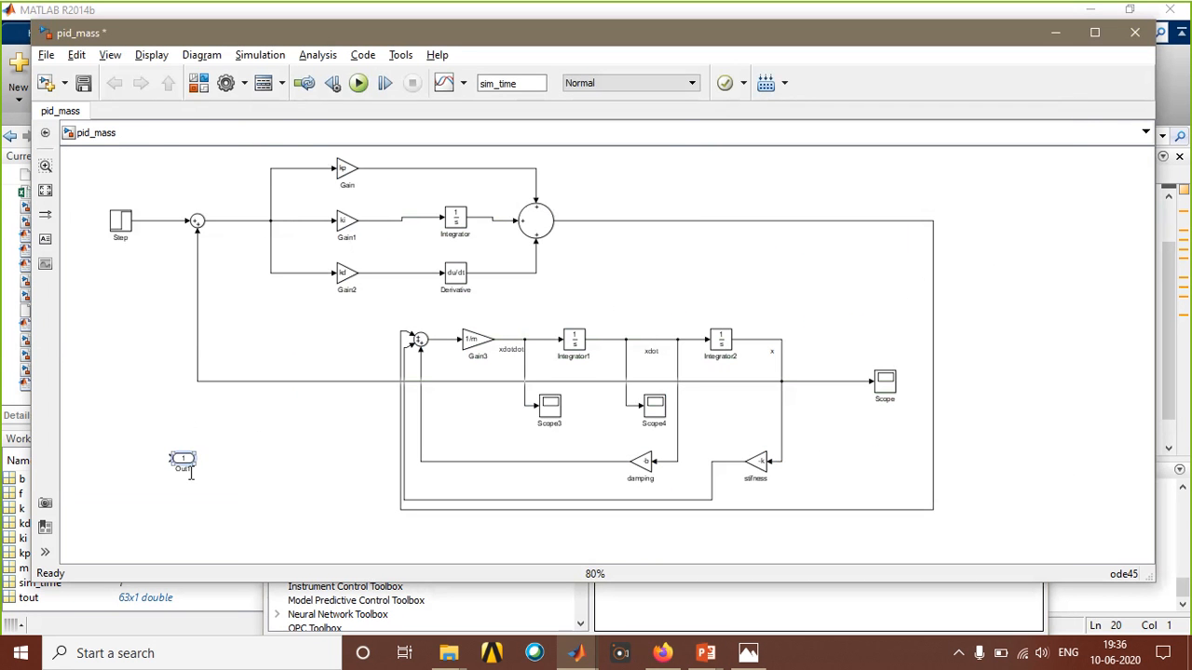
mouse_move(184, 471)
left_mouse_down()
mouse_move(247, 450)
mouse_move(807, 398)
mouse_move(862, 461)
mouse_move(825, 382)
left_mouse_up()
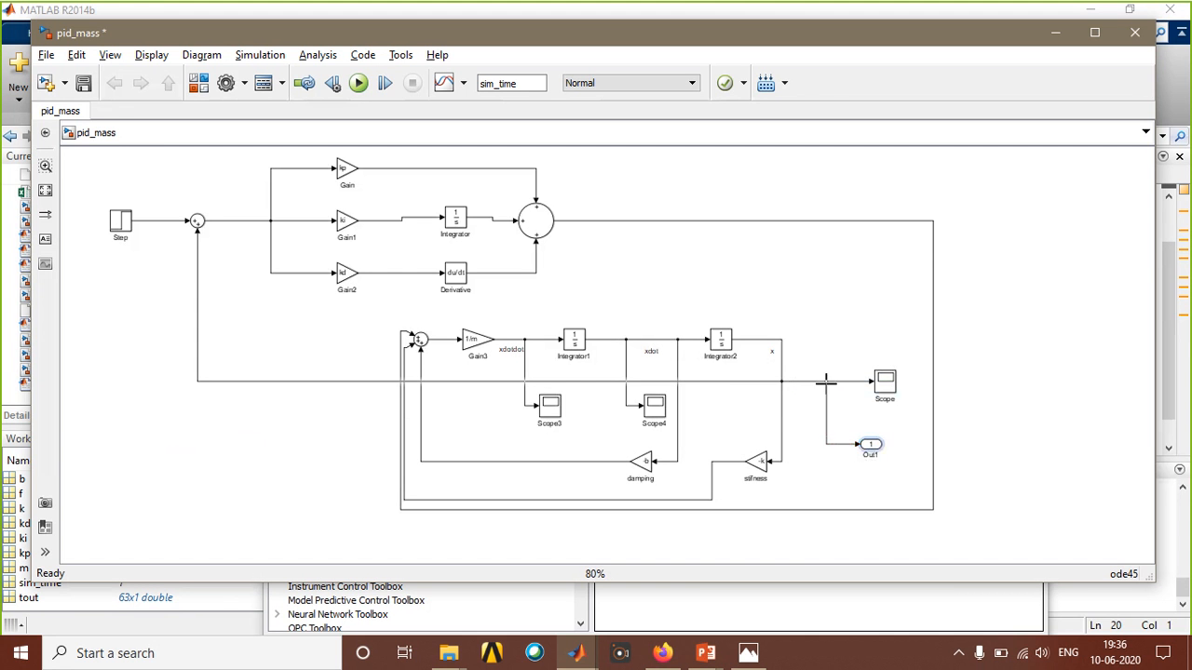
Rename the outport on the x signal line as out.
left_click(870, 449)
double_click(873, 446)
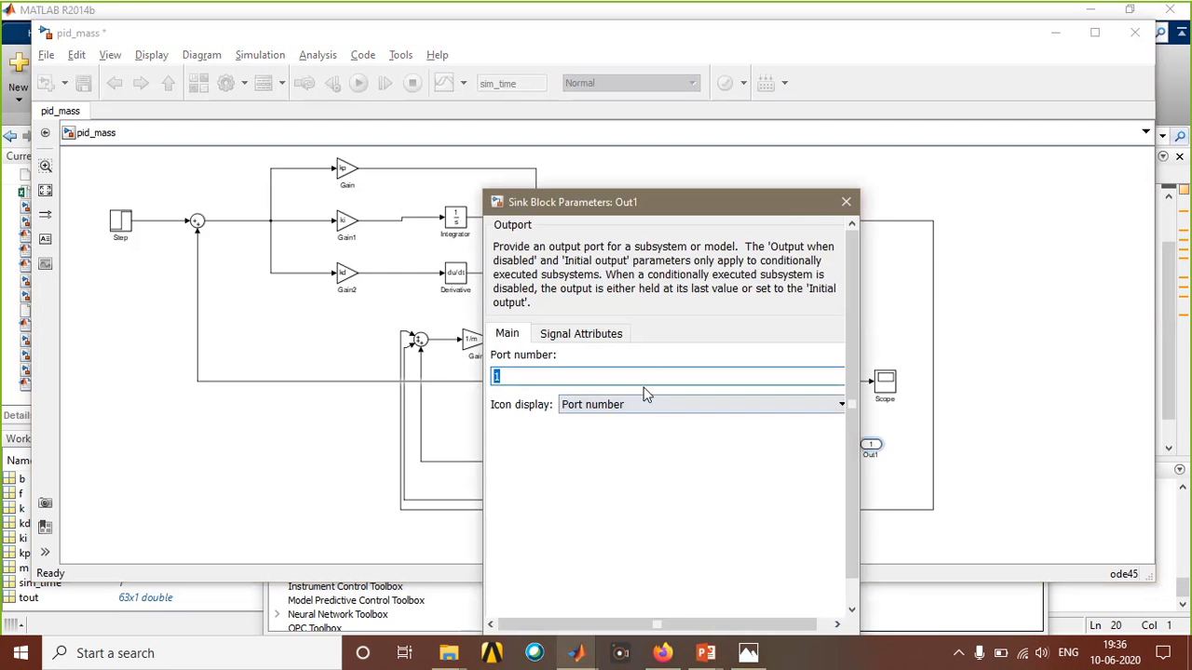
left_click(847, 202)
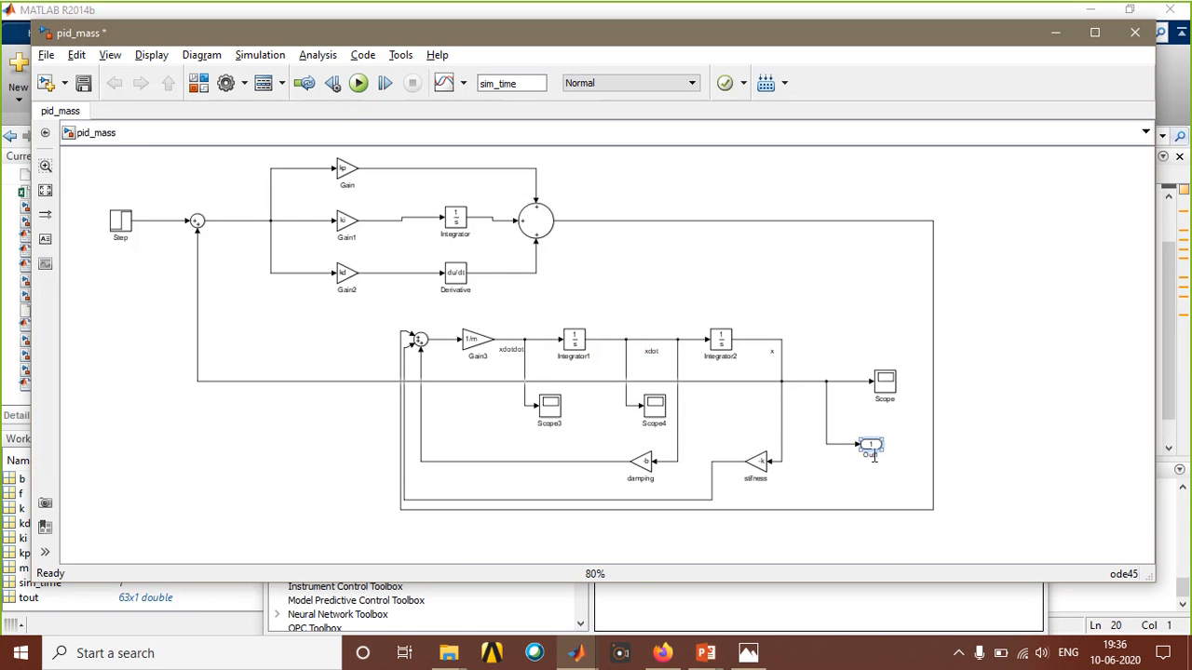
key("ctrl+a")
key("BackSpace")
type("out")
Copy the outport, connect the copy to the Step output line, name it in, and save the model.
left_click(869, 447)
mouse_move(869, 449)
left_mouse_down()
mouse_move(184, 465)
mouse_move(158, 437)
mouse_move(159, 218)
left_mouse_up()
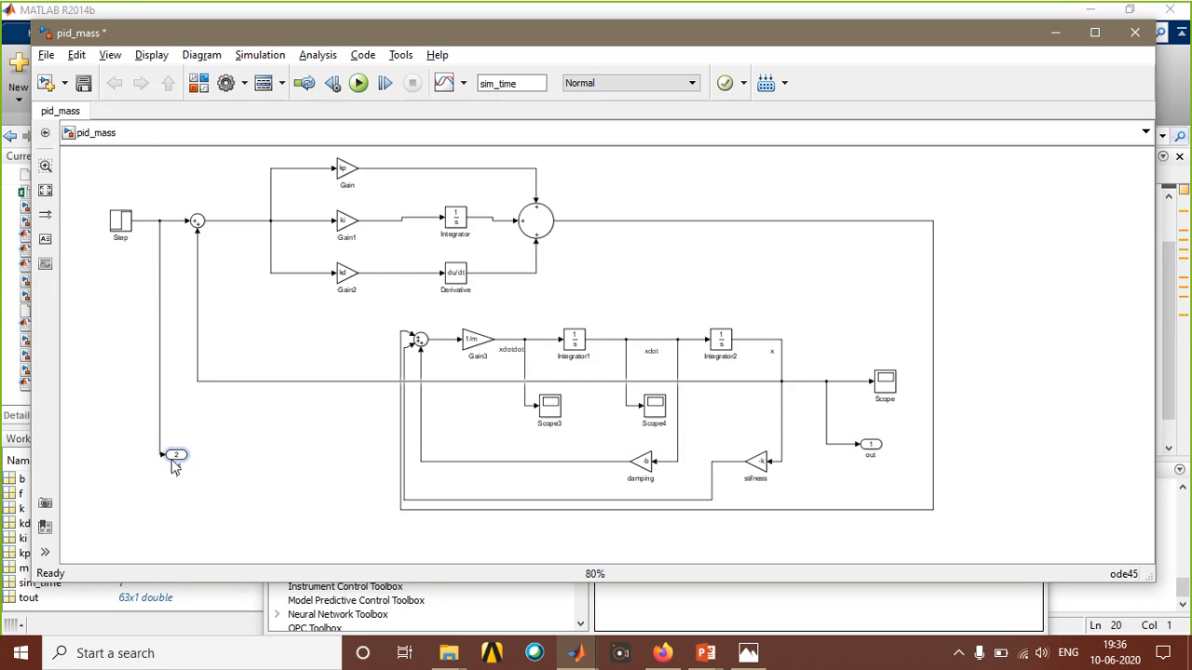
key("ctrl+a")
type("in")
key("Return")
left_click(83, 83)
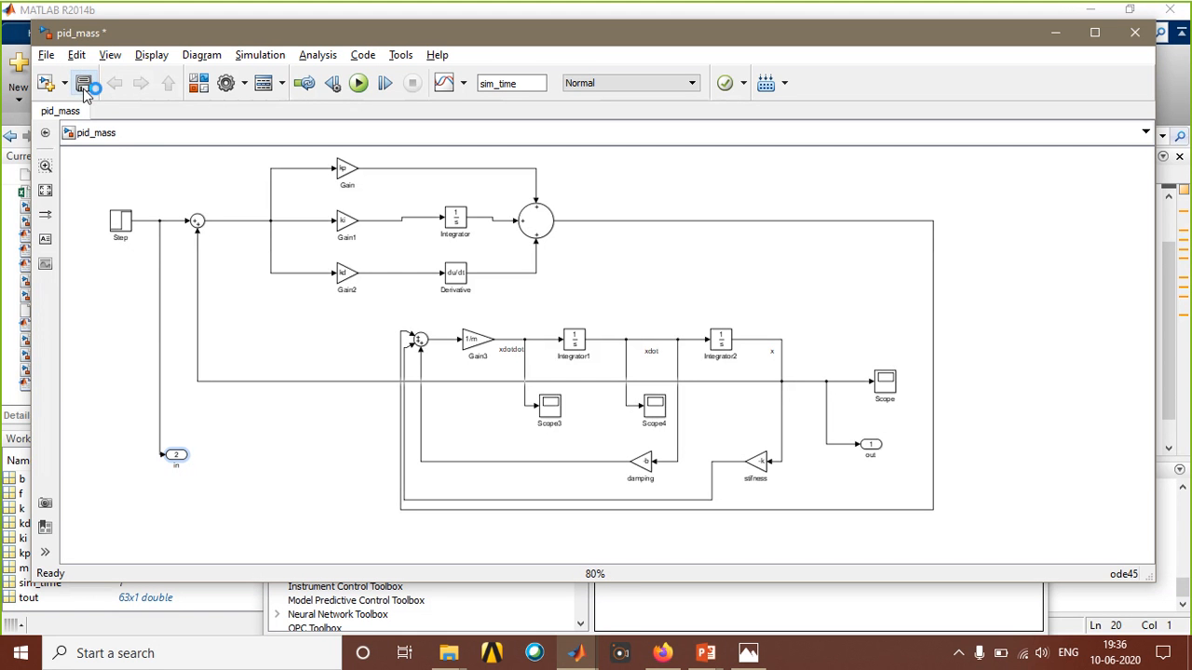
Return to the pid_trial script and review its parameters, the sim call and the plots section.
left_click(577, 653)
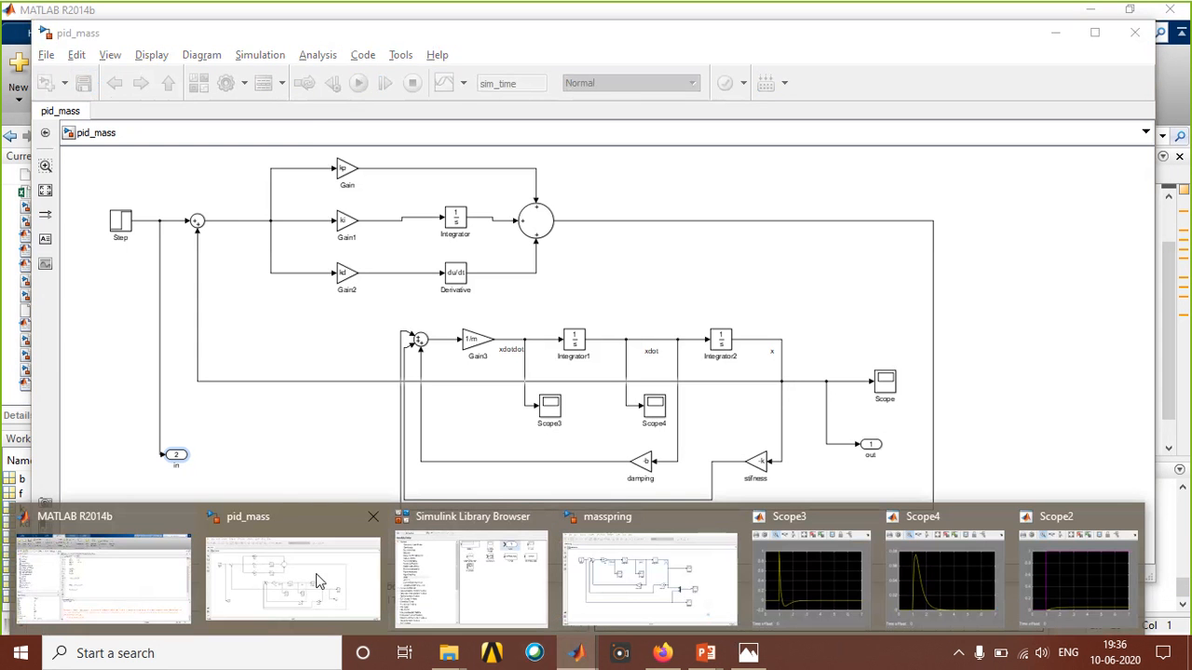
left_click(156, 568)
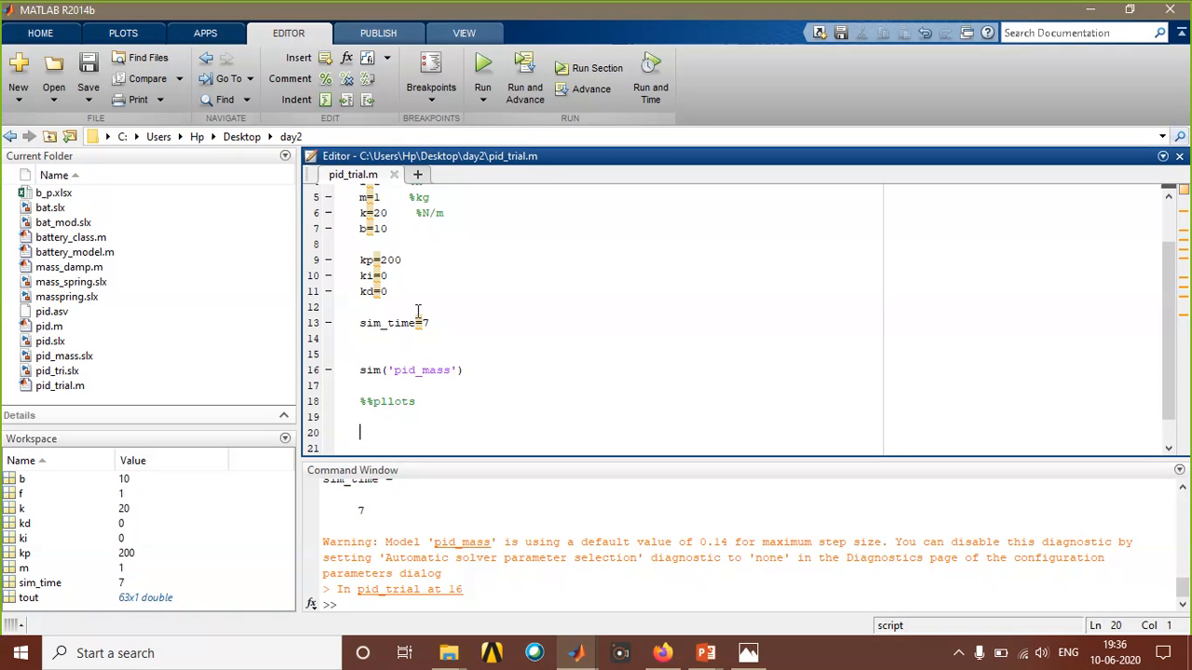
scroll(418, 311, "down", 1)
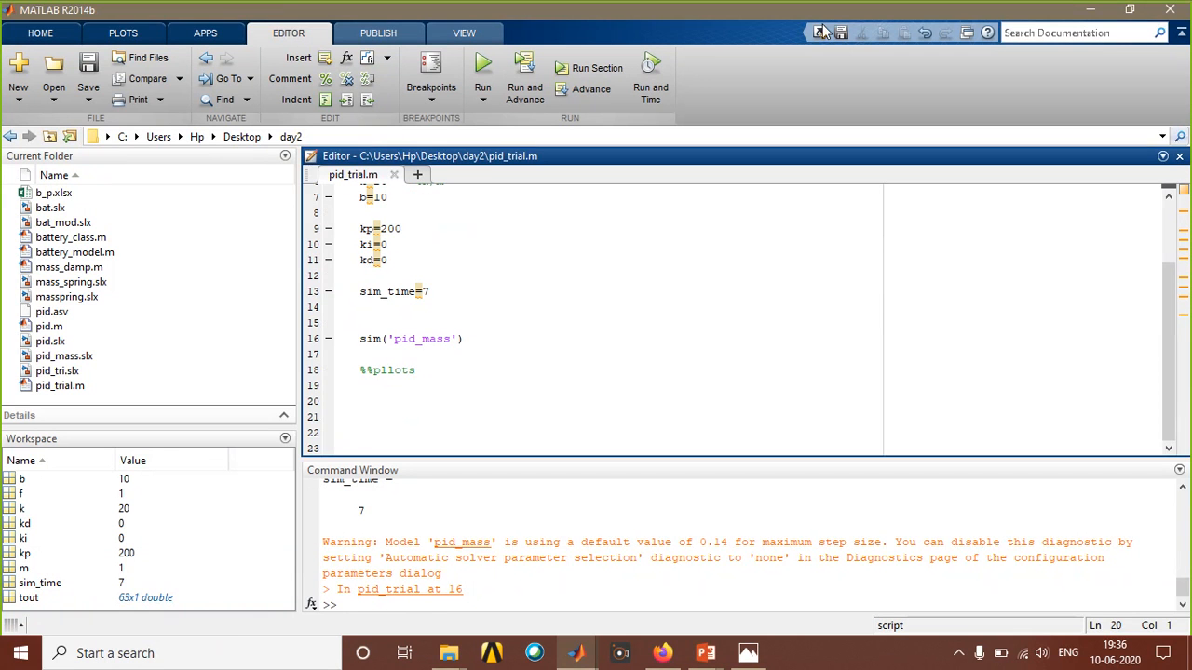
scroll(924, 286, "up", 2)
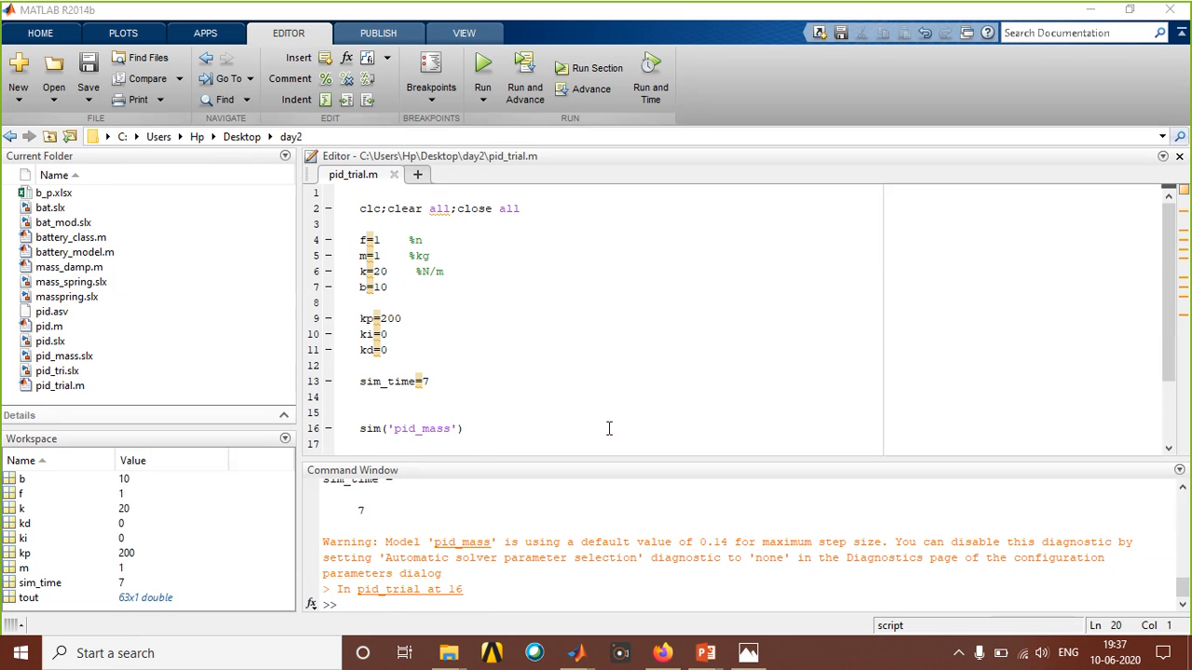
Add blank lines under the %%plots heading of pid_trial and run the script.
left_click(507, 427)
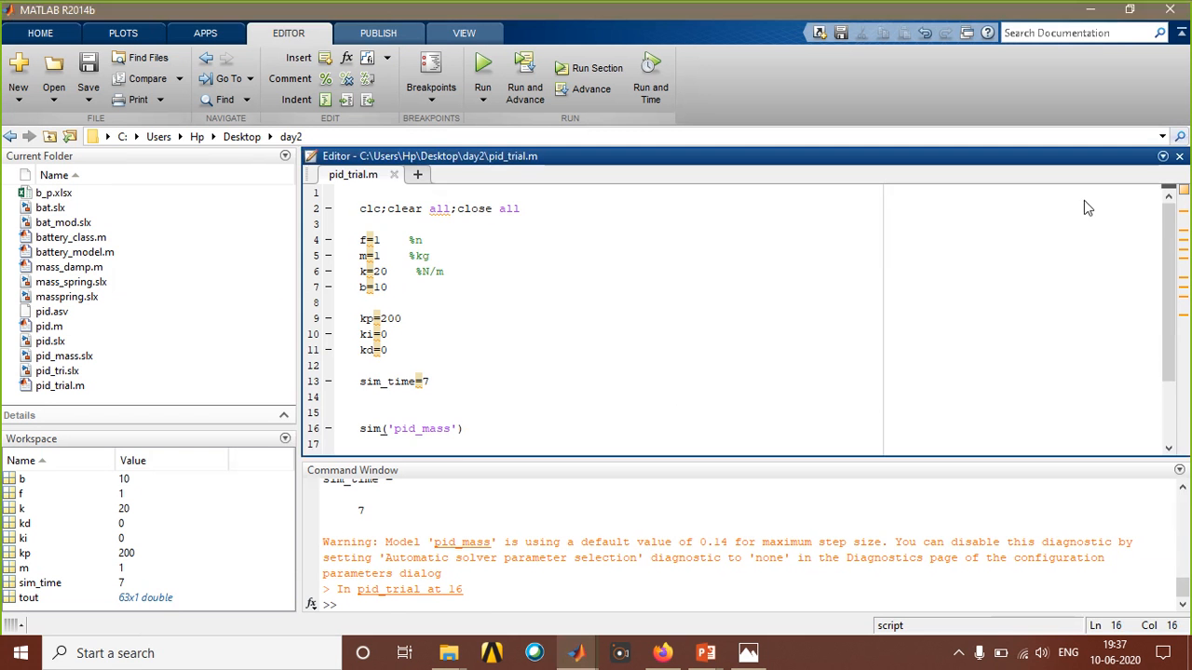
scroll(447, 329, "down", 2)
left_click(395, 370)
key("Left")
key("Delete")
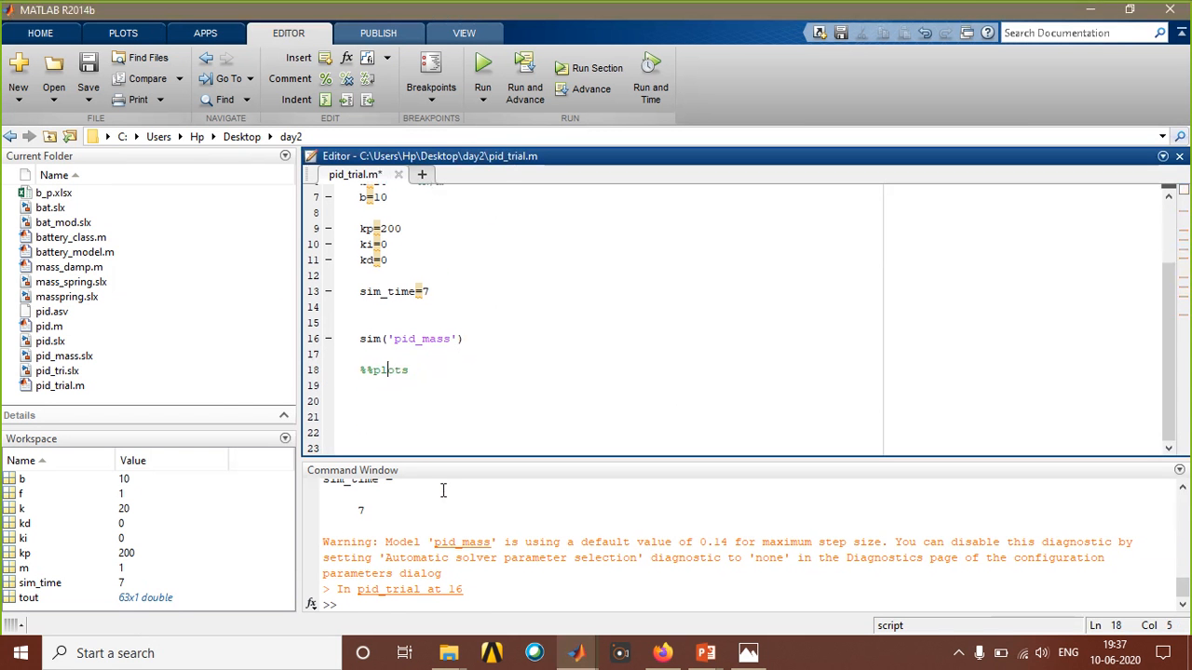
left_click(457, 387)
key("Return")
key("Return")
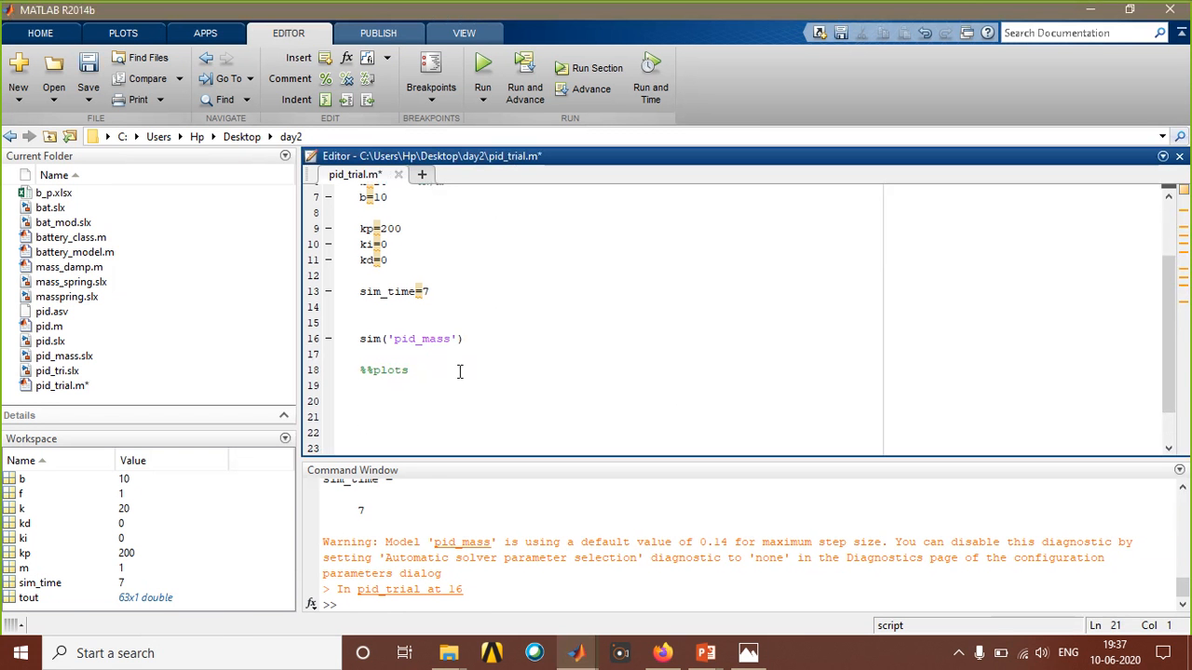
left_click(483, 64)
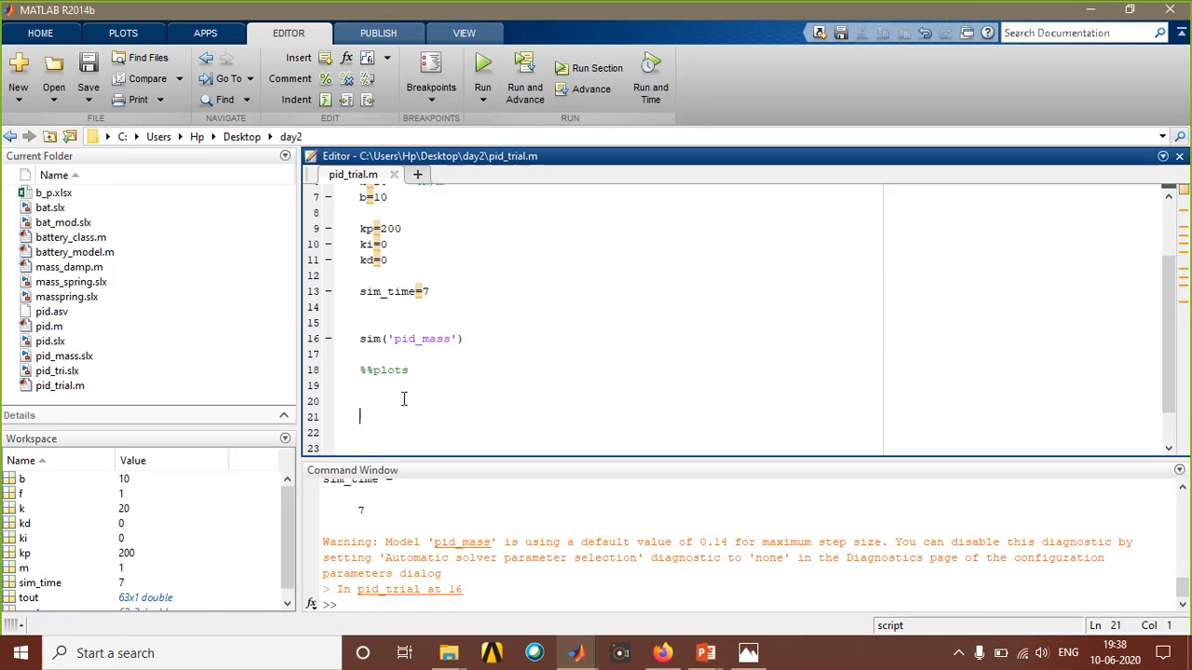
Add a figure command and plot(in.time,in.data) to the plots section of the script.
type("figure")
key("Return")
key("Return")
type("plot(")
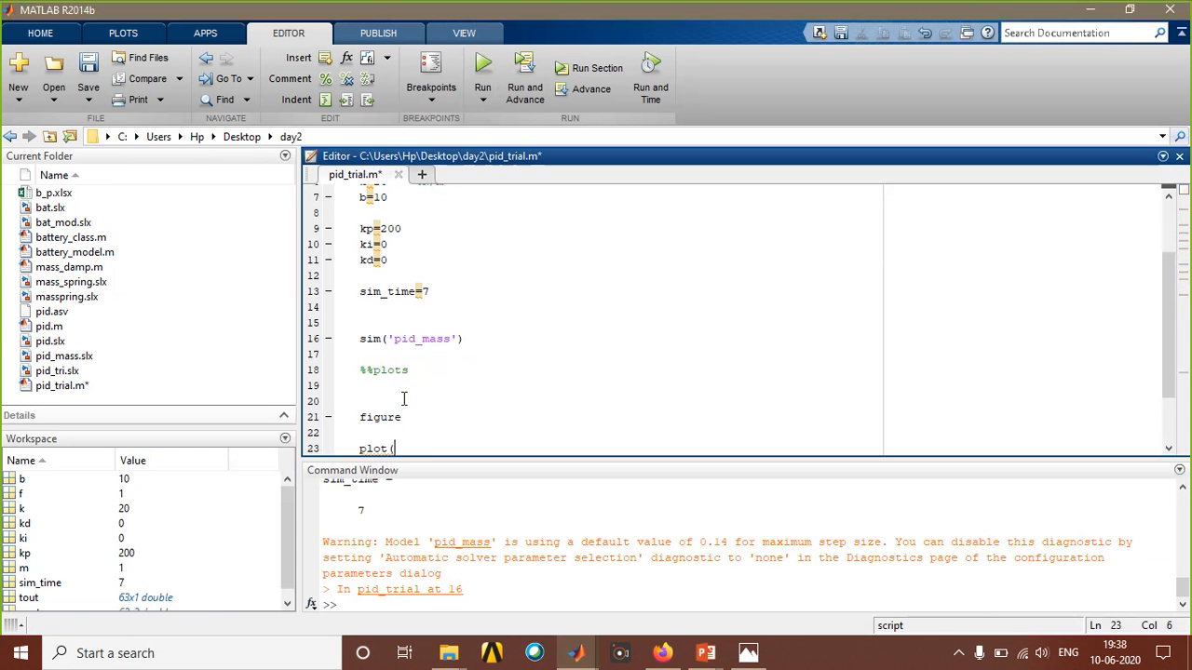
type("in.time,")
type("in.d")
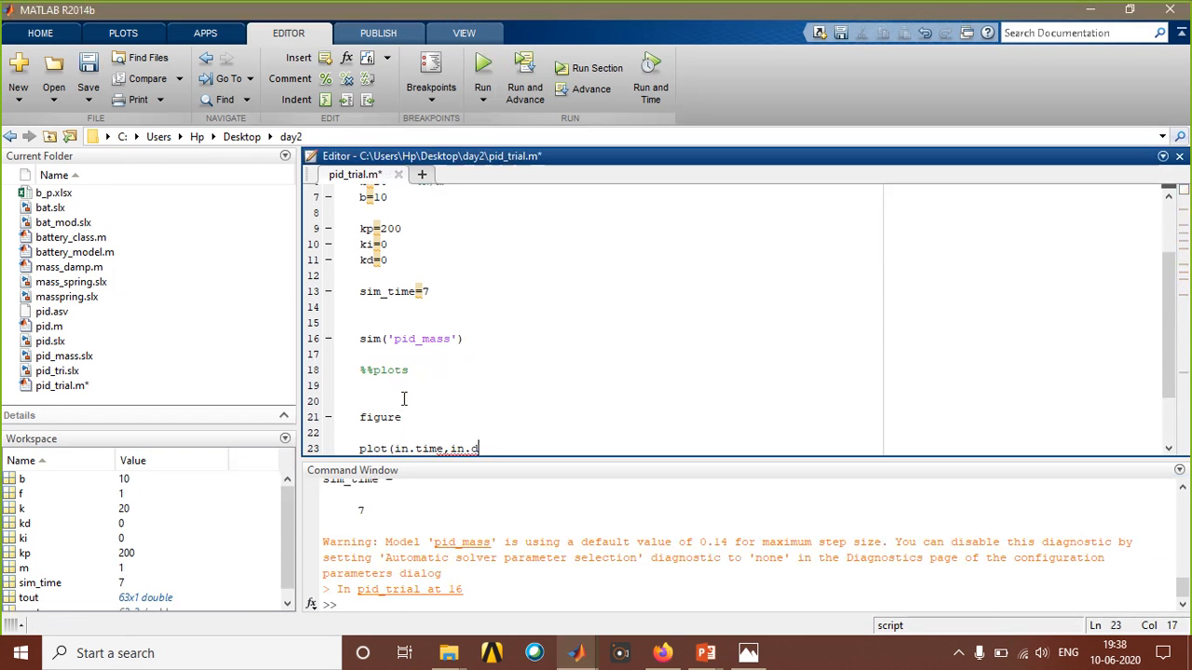
type("ata)")
key("Return")
key("Return")
type("fg")
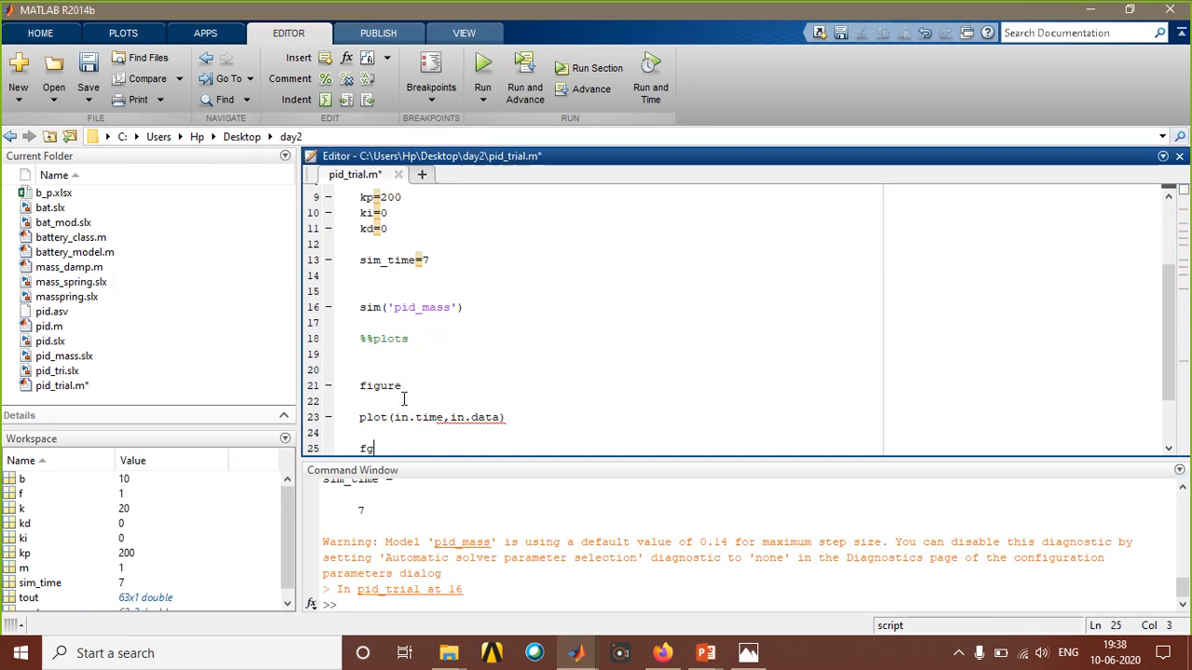
key("BackSpace")
type("igure")
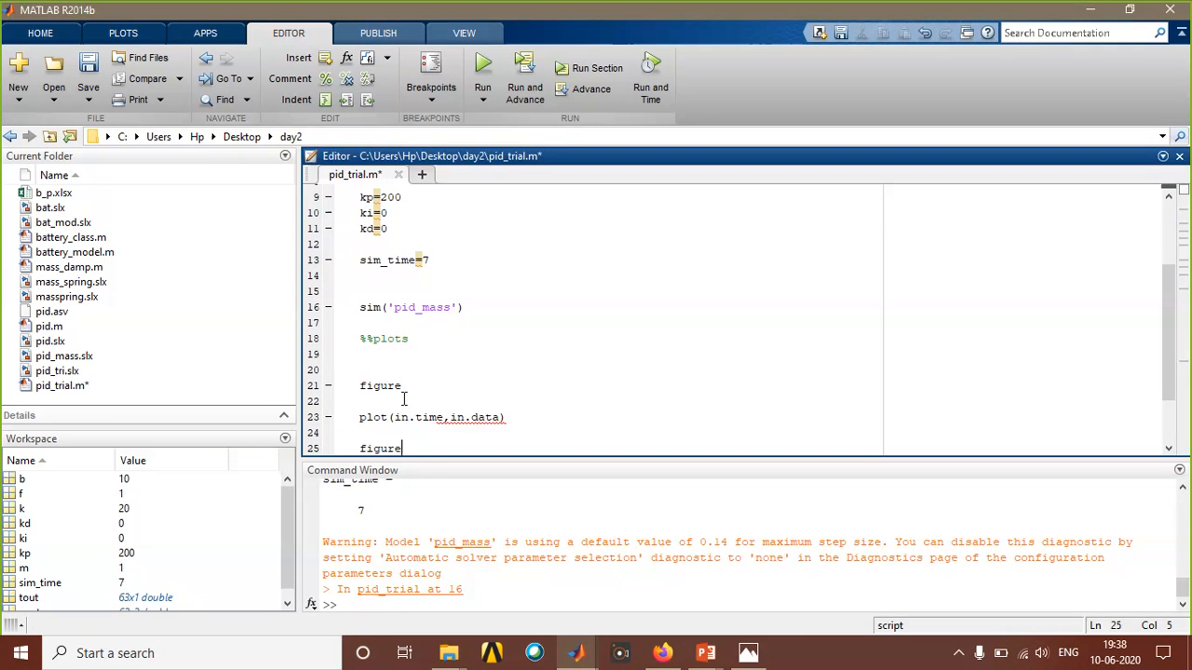
key("BackSpace")
key("BackSpace")
key("BackSpace")
key("BackSpace")
key("BackSpace")
key("BackSpace")
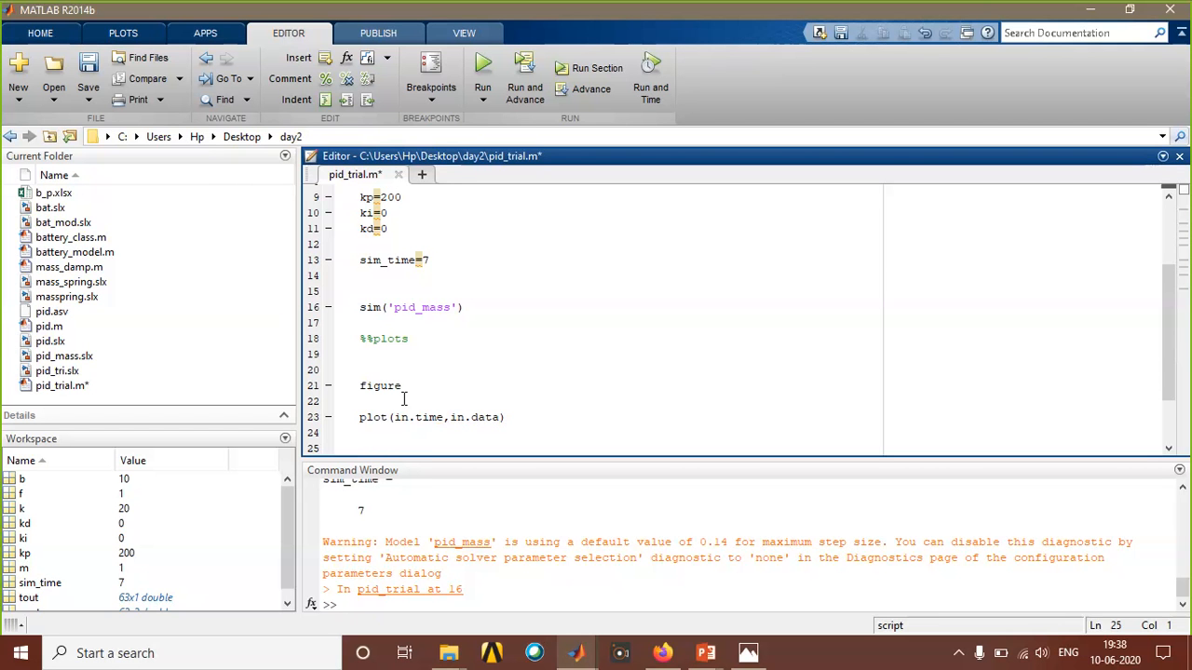
Add hold all and plot(out.time,out.data) below the first plot command.
type("hold all")
key("Return")
key("Return")
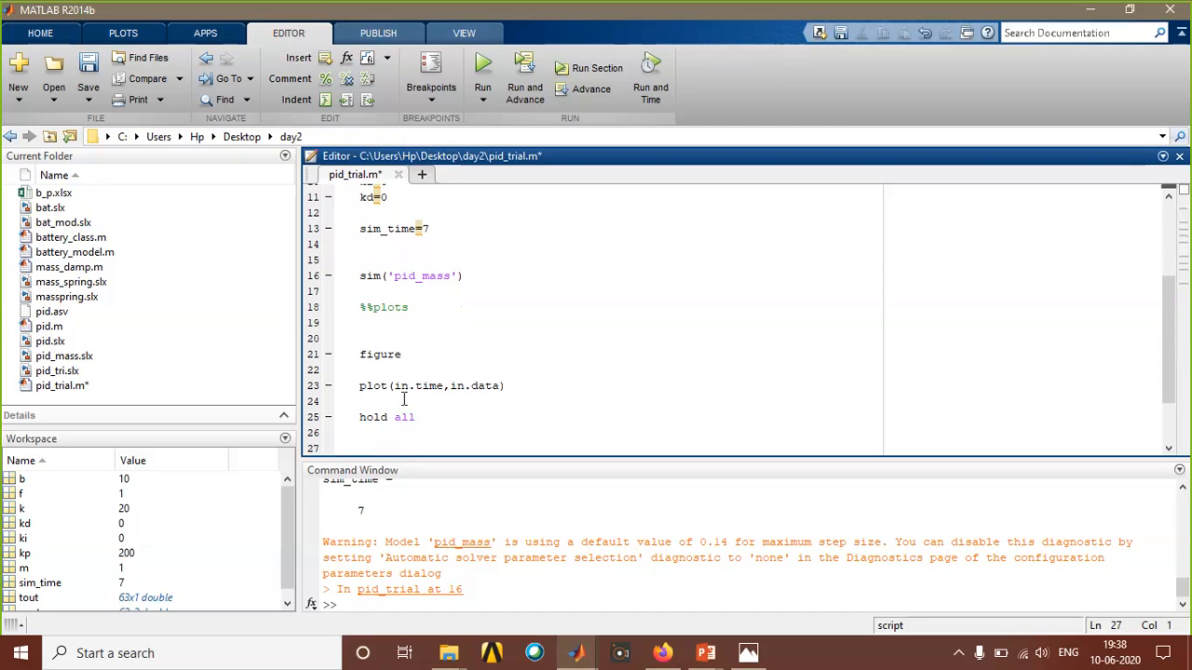
type("plot(out.time,out.data)")
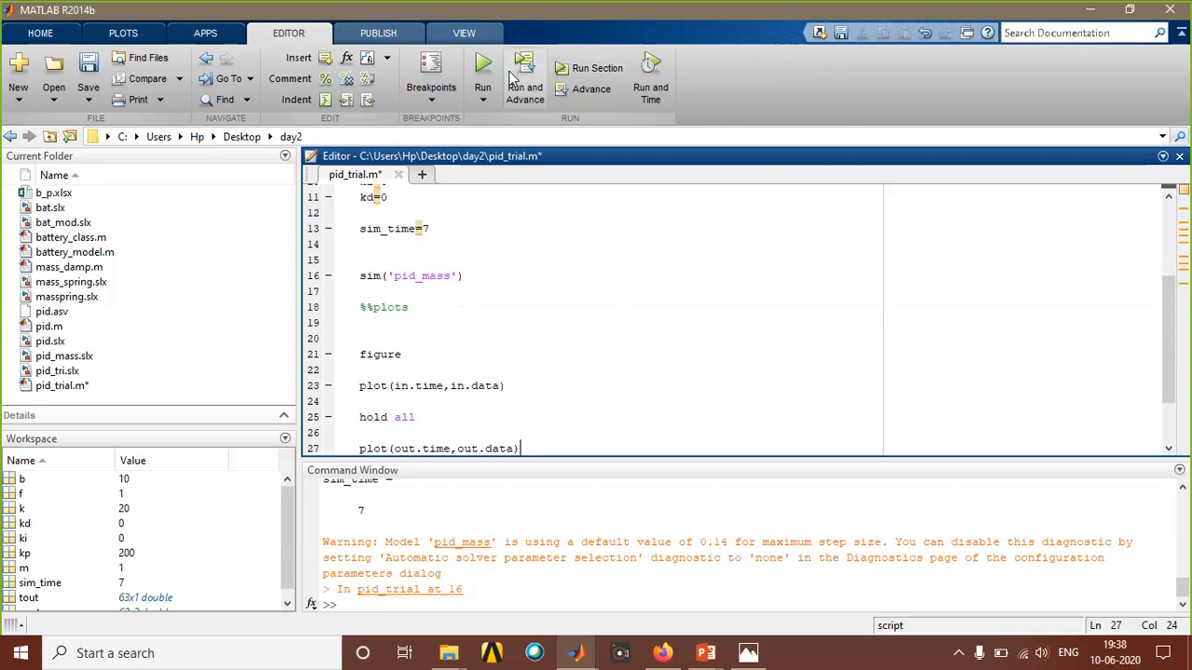
Run the pid_trial script and return from the figure window to the plot commands in the editor.
left_click(484, 67)
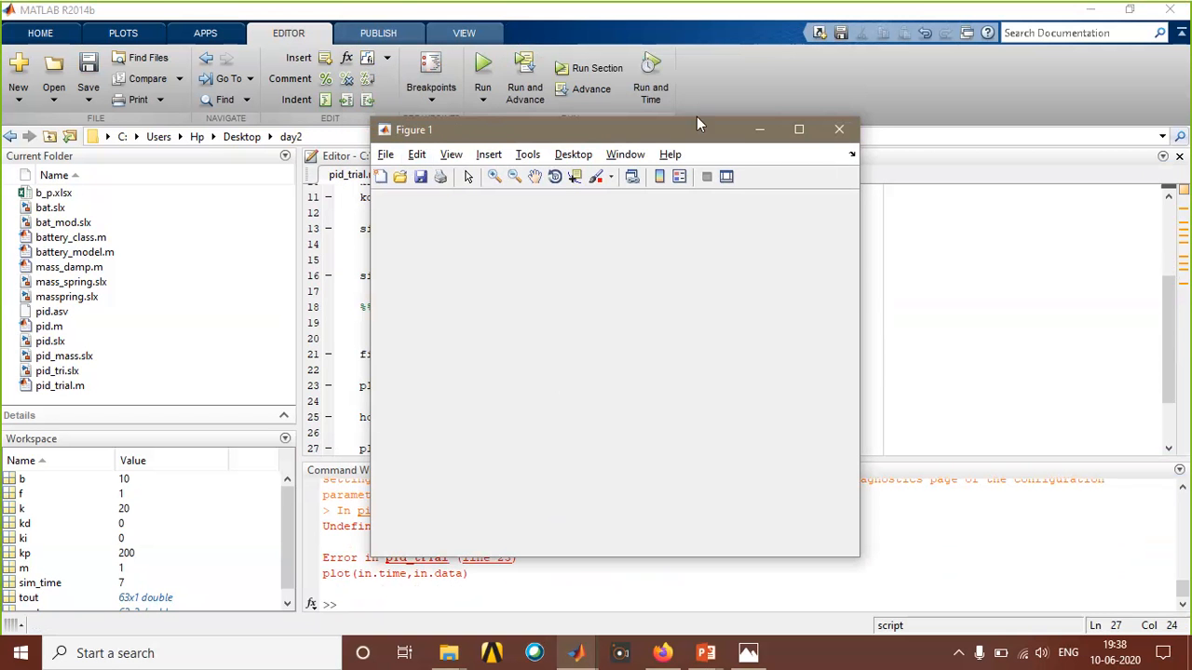
left_click(821, 94)
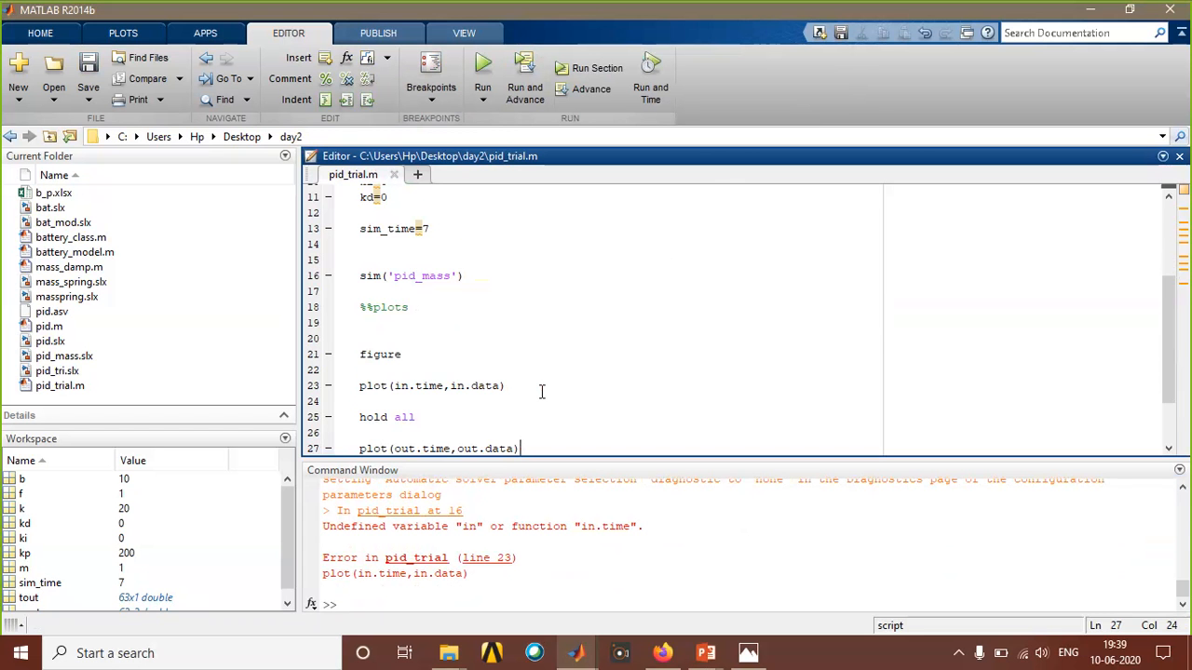
scroll(541, 393, "down", 1)
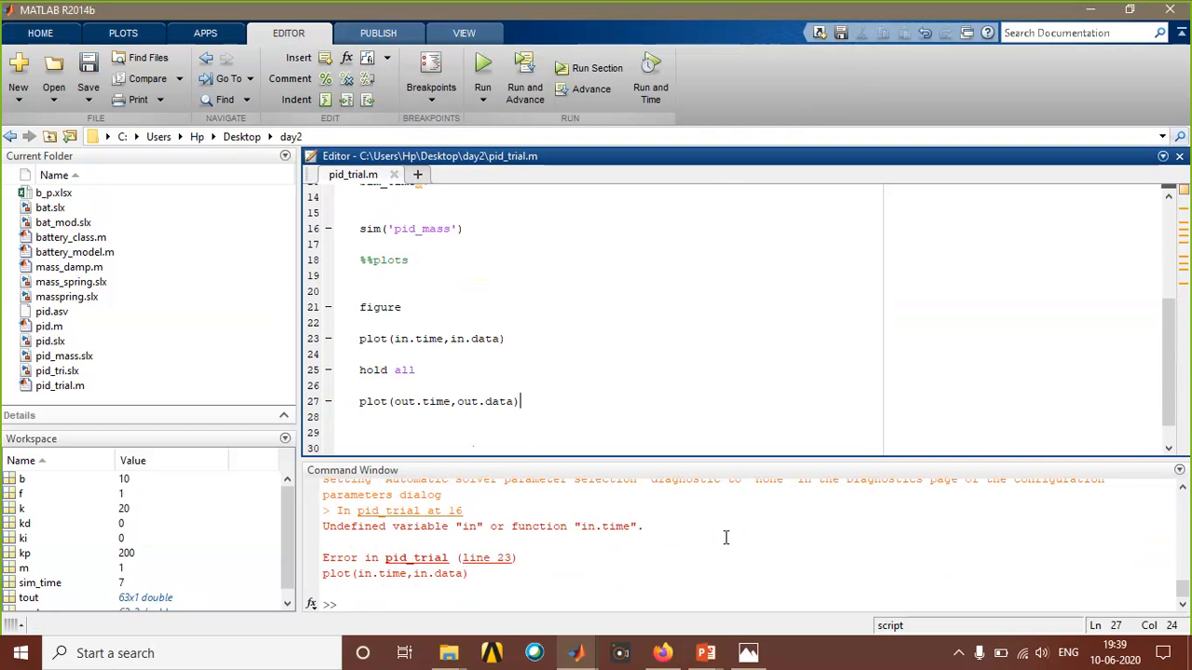
Check the in and out outports of the pid_mass model and return to the script.
left_click(577, 653)
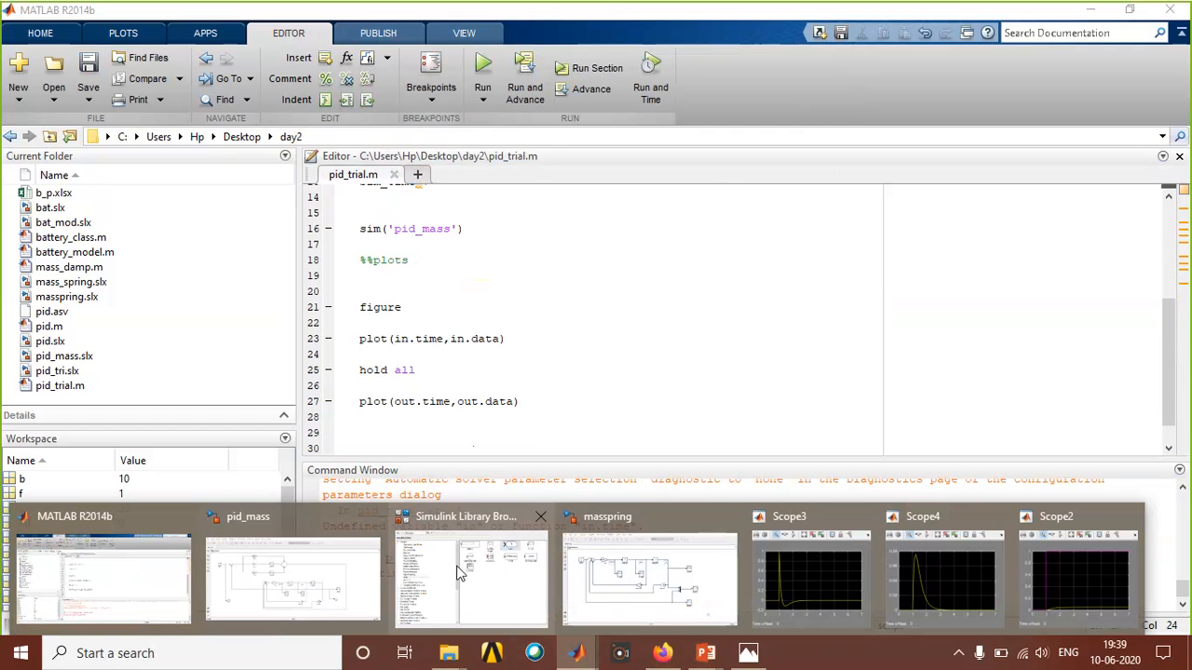
left_click(336, 582)
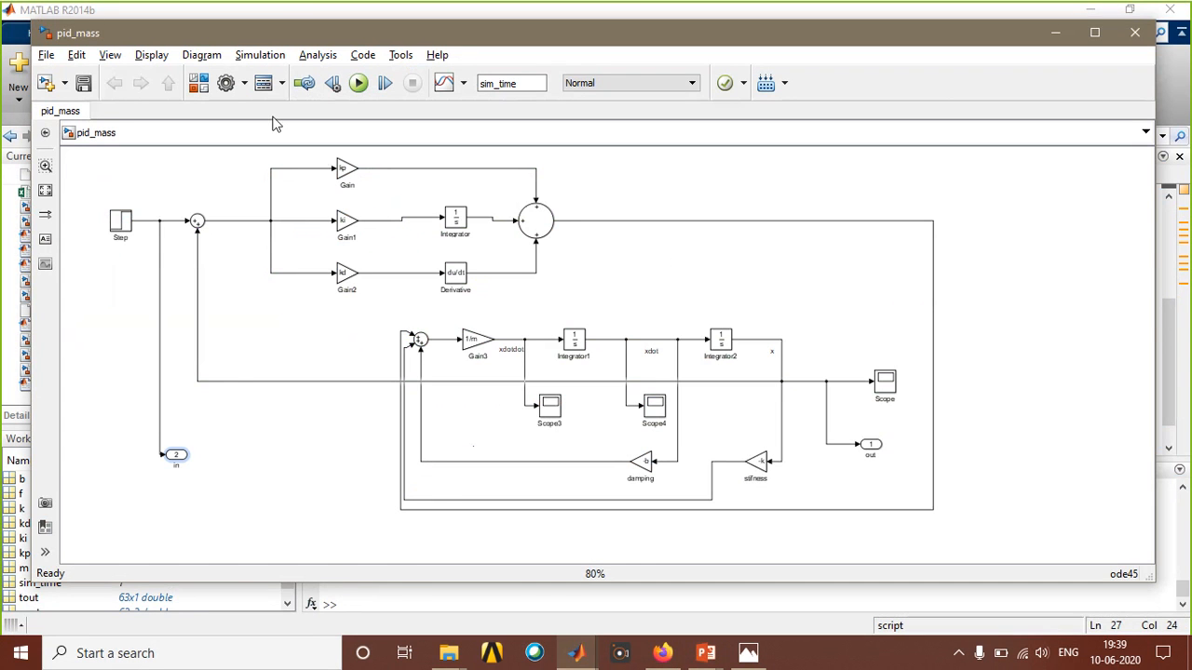
left_click(576, 653)
left_click(146, 572)
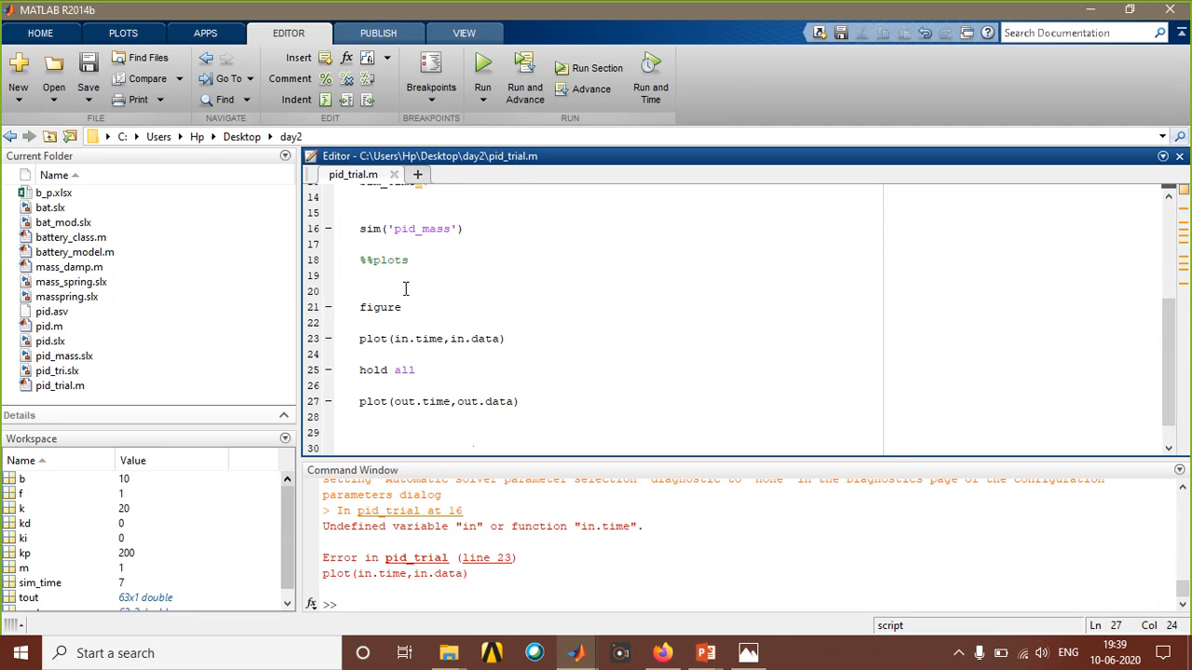
Move the in outport slightly down and to the right in the pid_mass model, and return to the script.
key("alt+Tab")
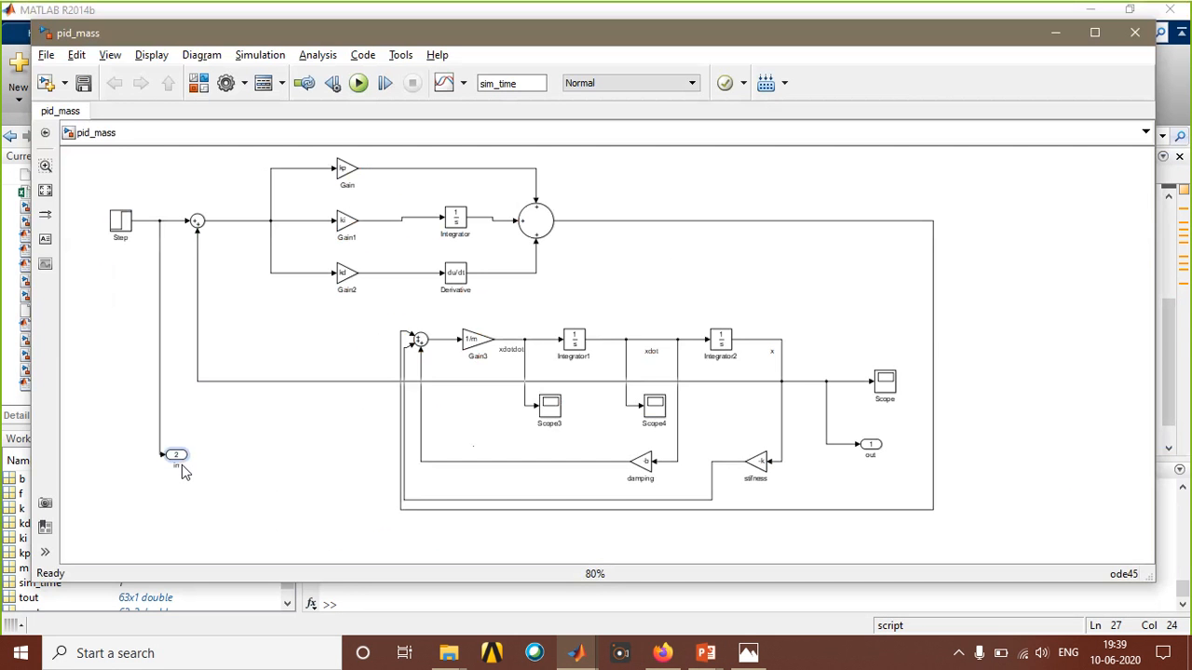
left_click(182, 464)
left_click_drag(182, 459, 199, 484)
left_click(152, 590)
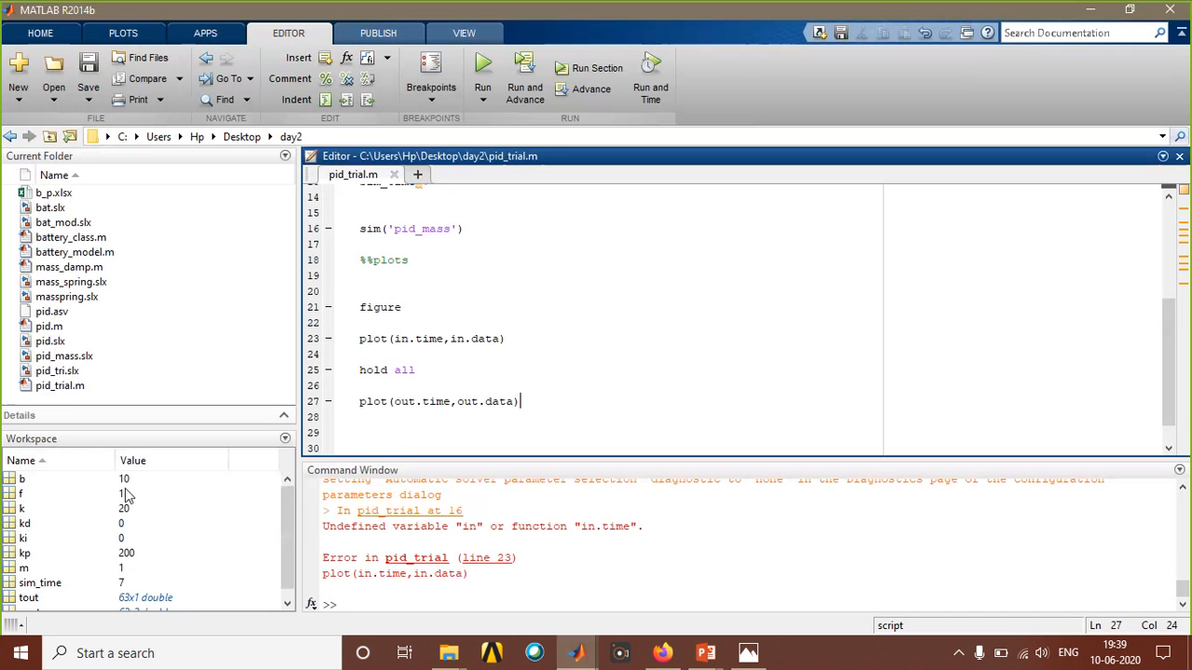
Review the workspace variables and the script's plot commands, and go to the error location at line 23.
left_click_drag(291, 570, 285, 598)
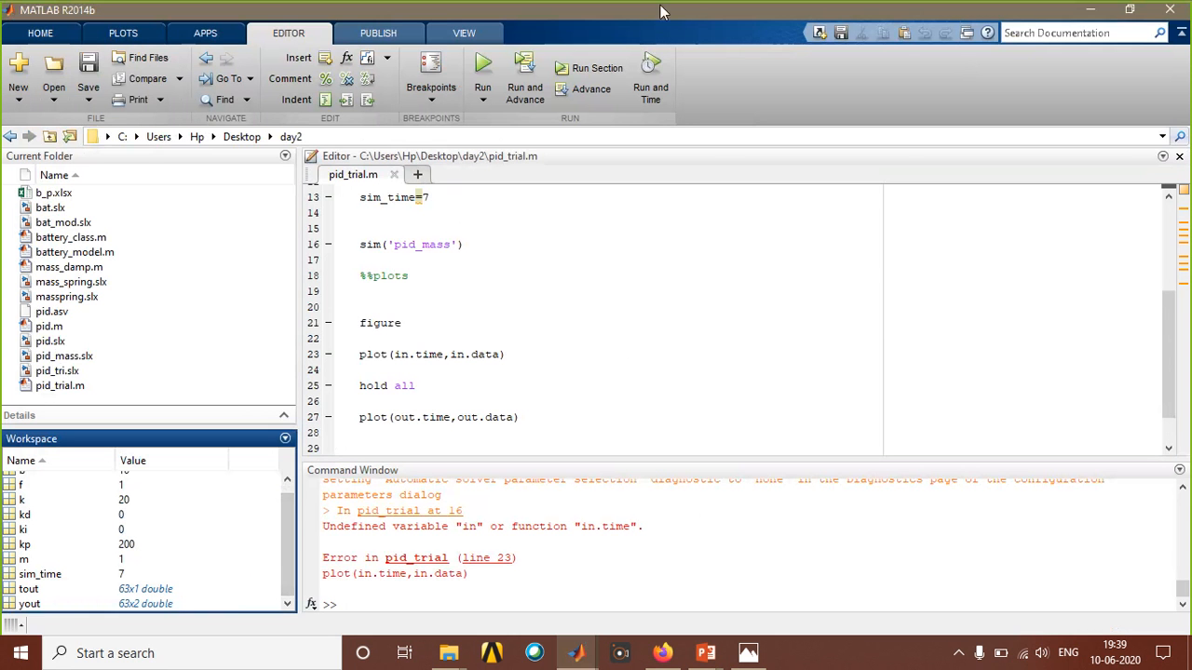
left_click(819, 14)
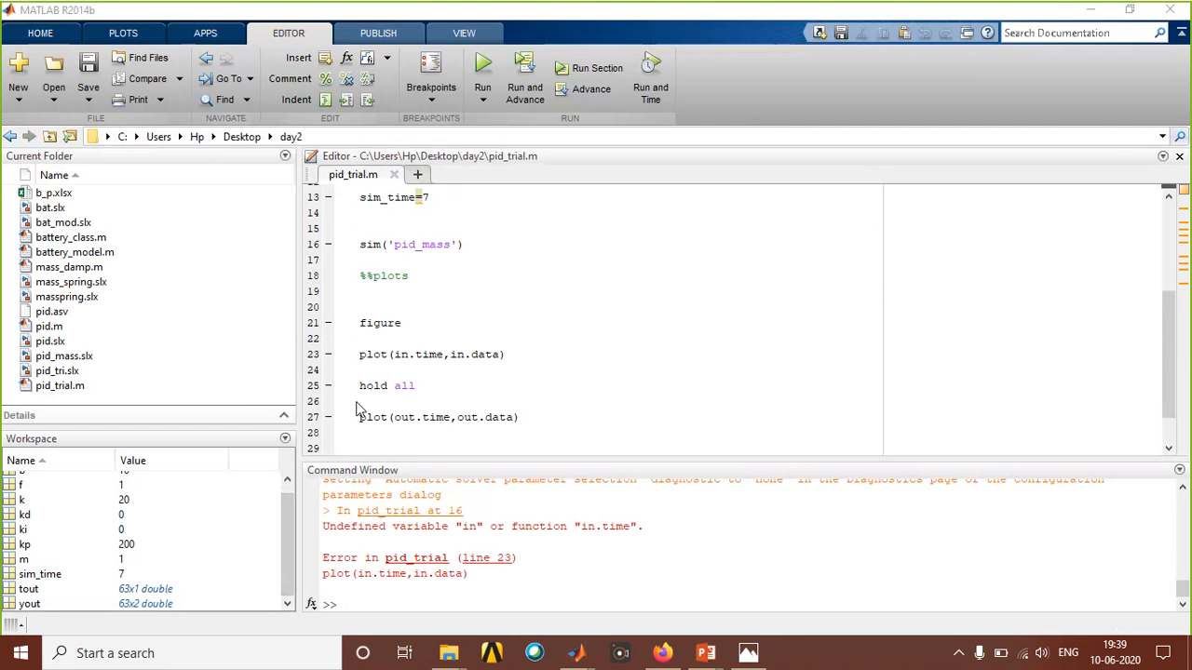
scroll(489, 392, "down", 1)
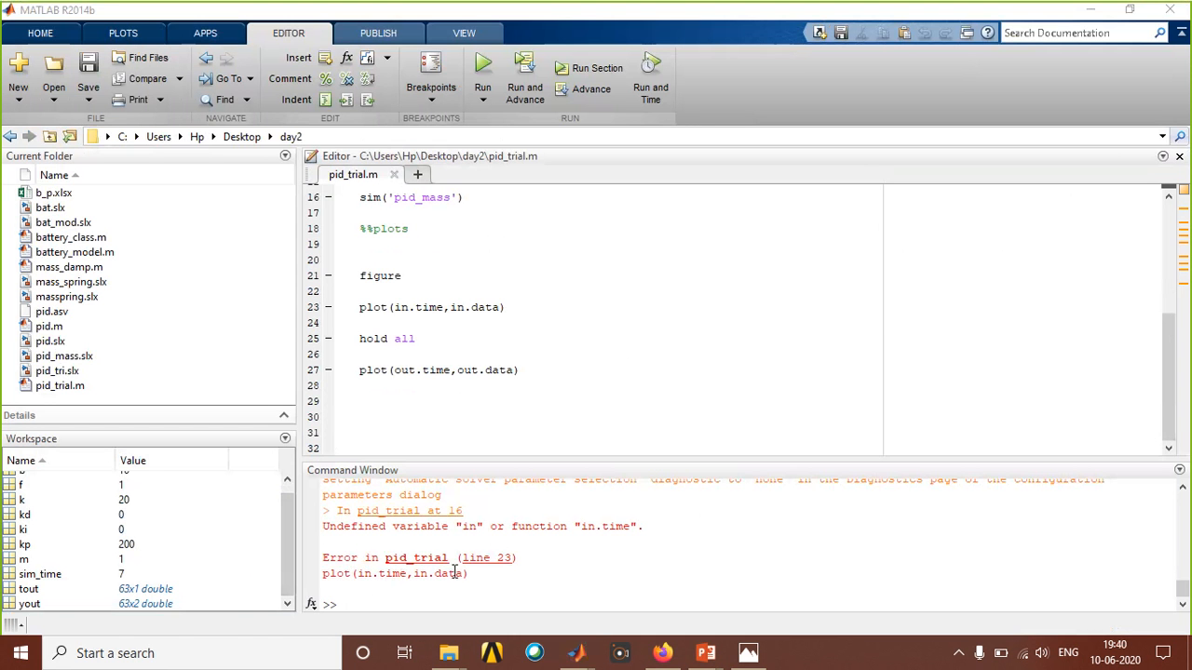
left_click(482, 560)
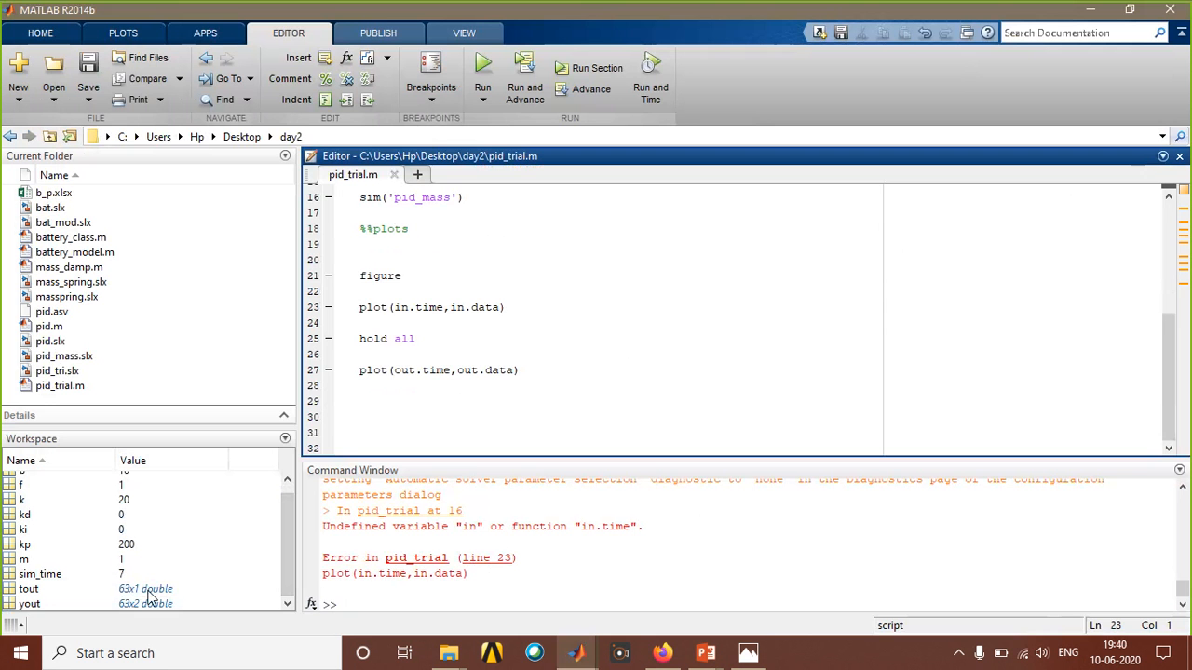
Open the tout and yout workspace variables in turn, examine their columns and close them.
left_click(138, 590)
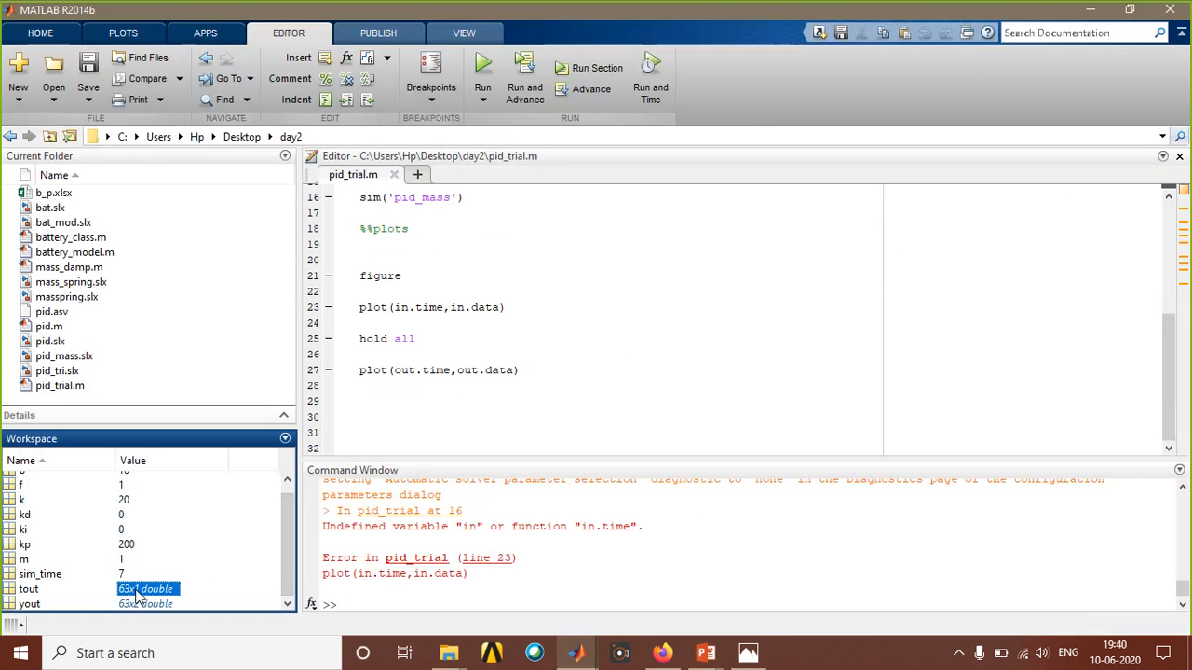
double_click(137, 593)
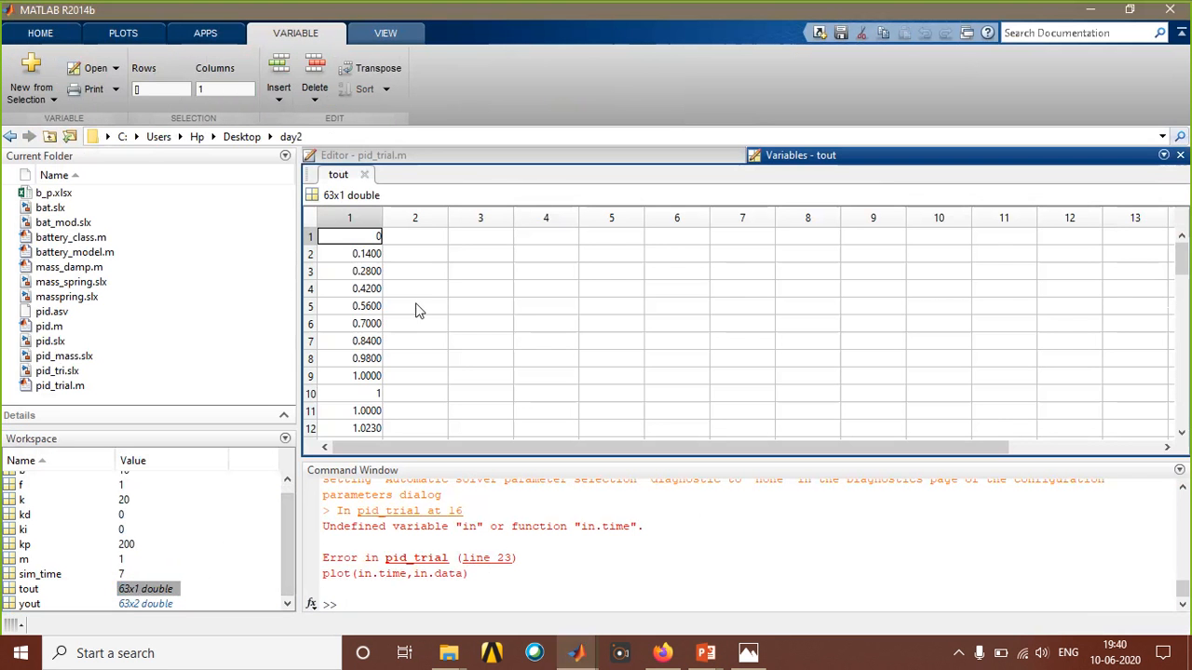
left_click(364, 174)
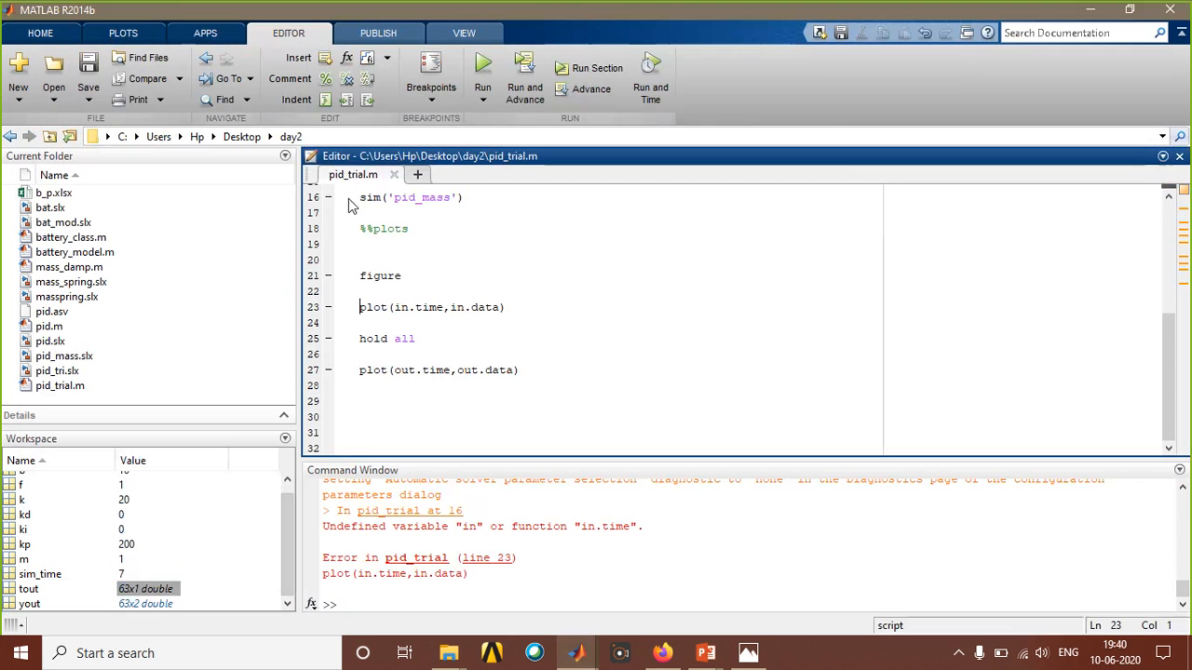
double_click(156, 604)
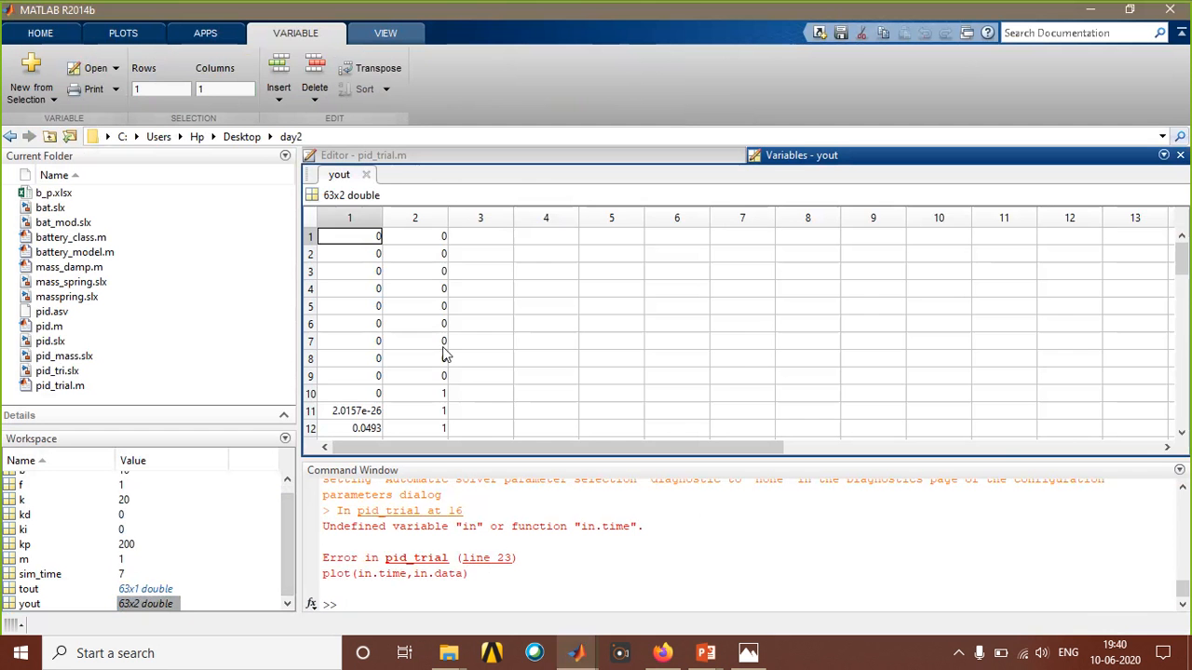
left_click(366, 174)
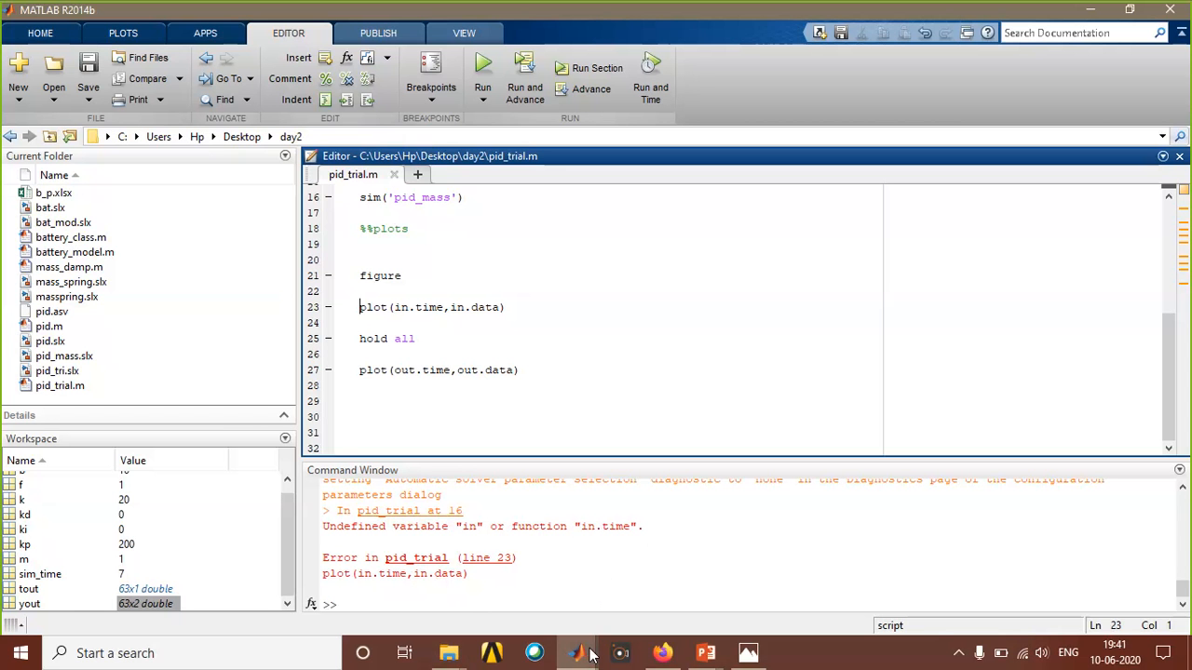
Try to set the port number of the in outport in the pid_mass model to "in".
mouse_move(588, 655)
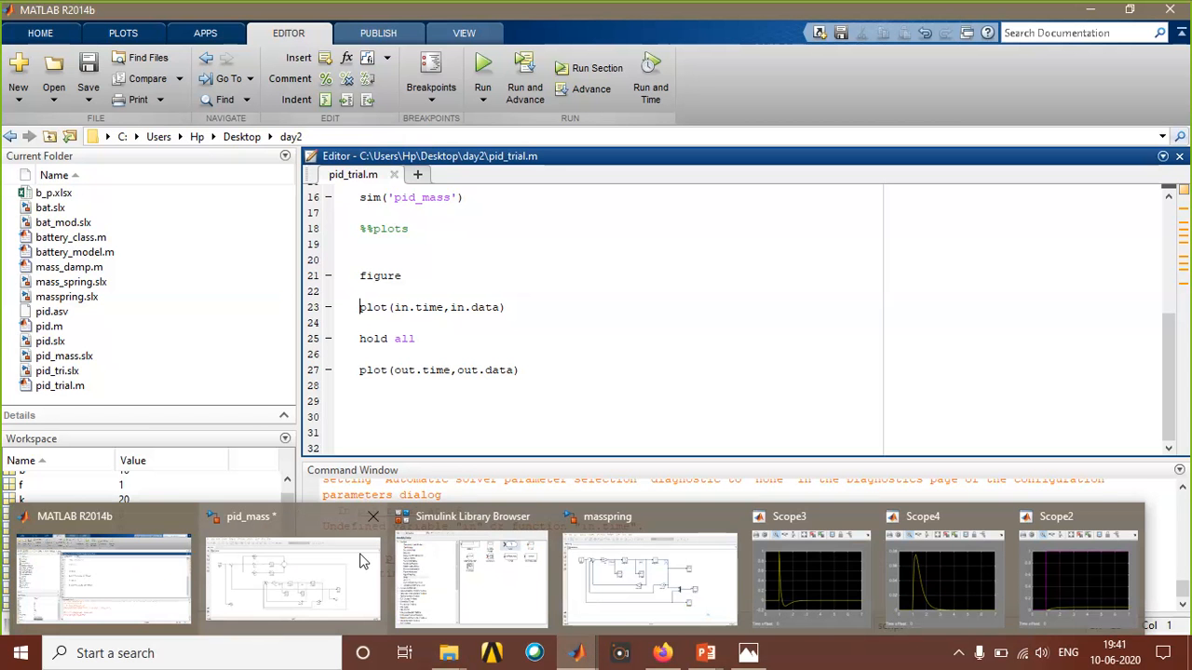
left_click(363, 561)
left_click(195, 484)
double_click(195, 483)
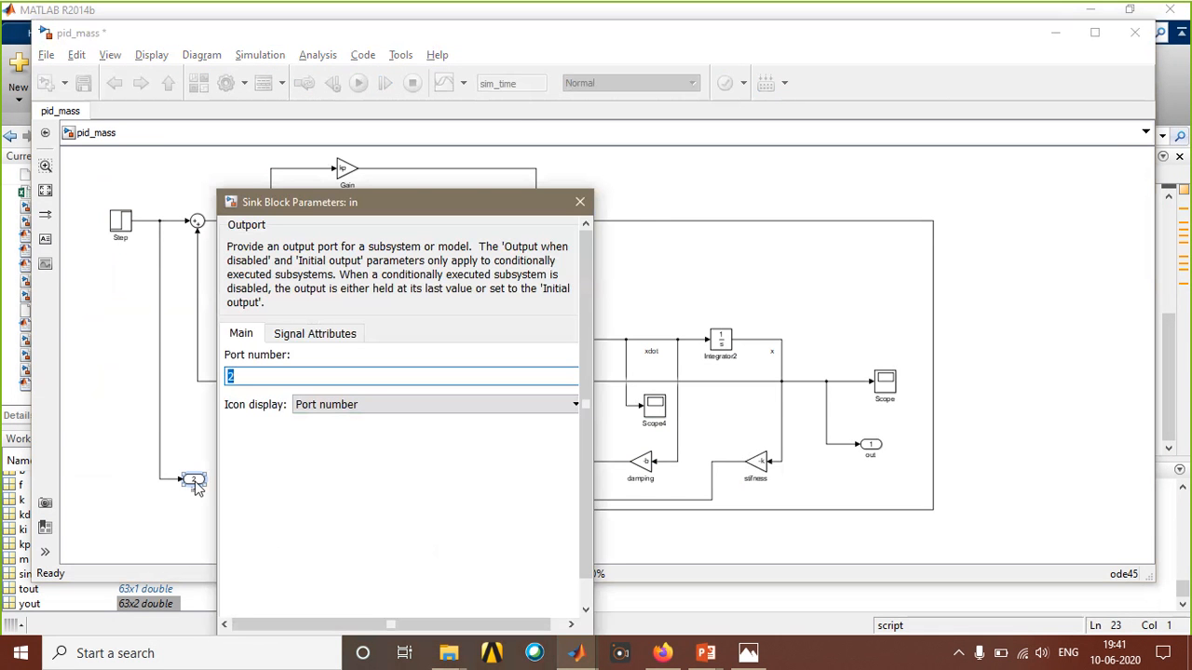
left_click(313, 404)
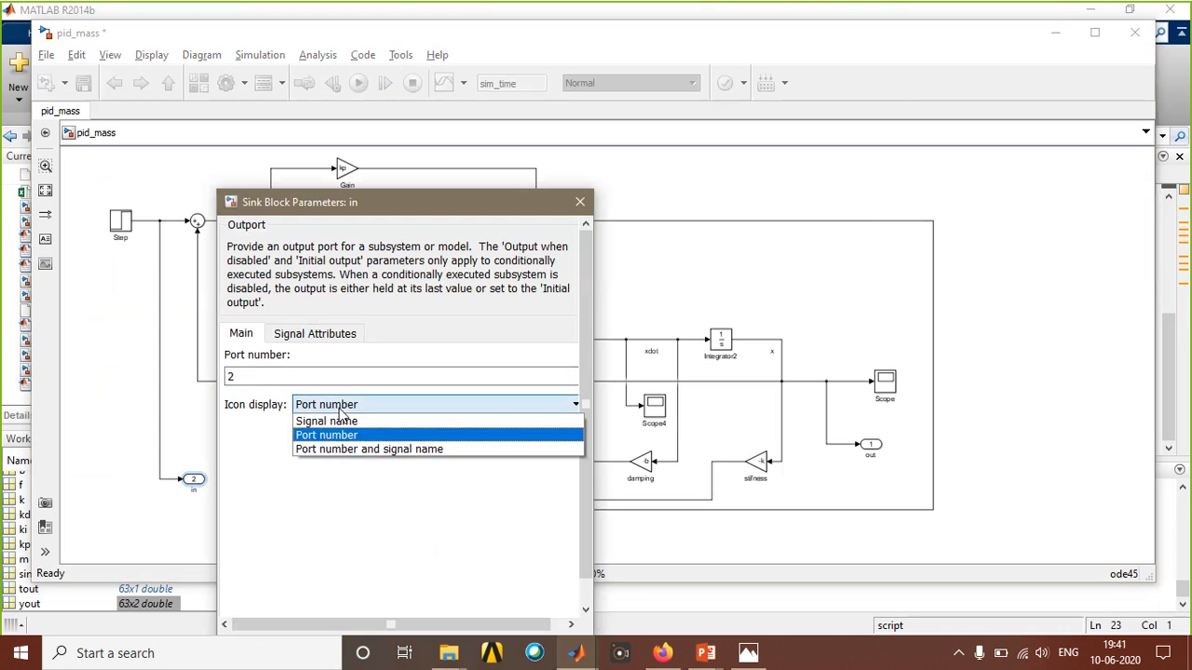
left_click(342, 411)
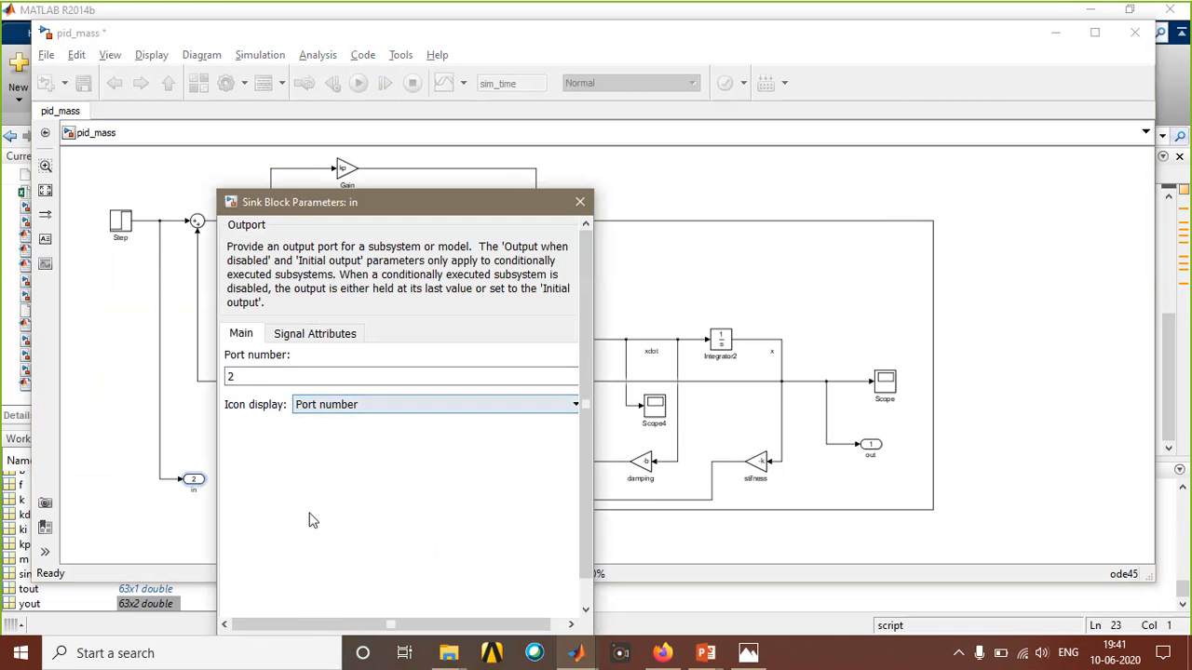
double_click(268, 375)
type("in")
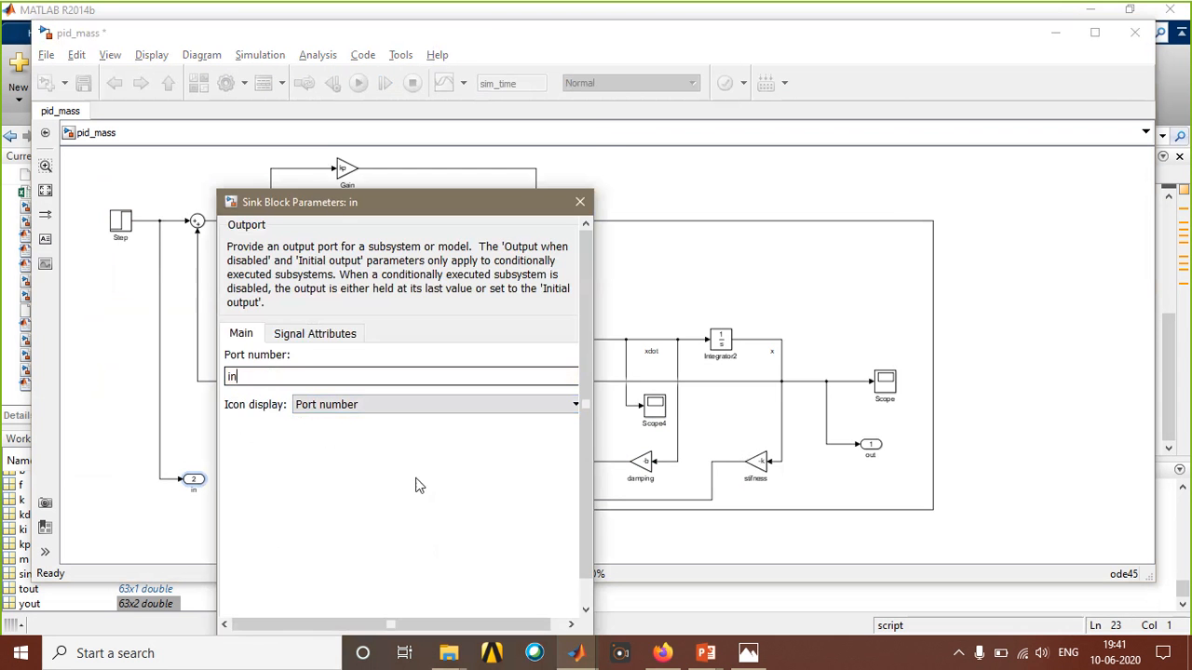
left_click(341, 570)
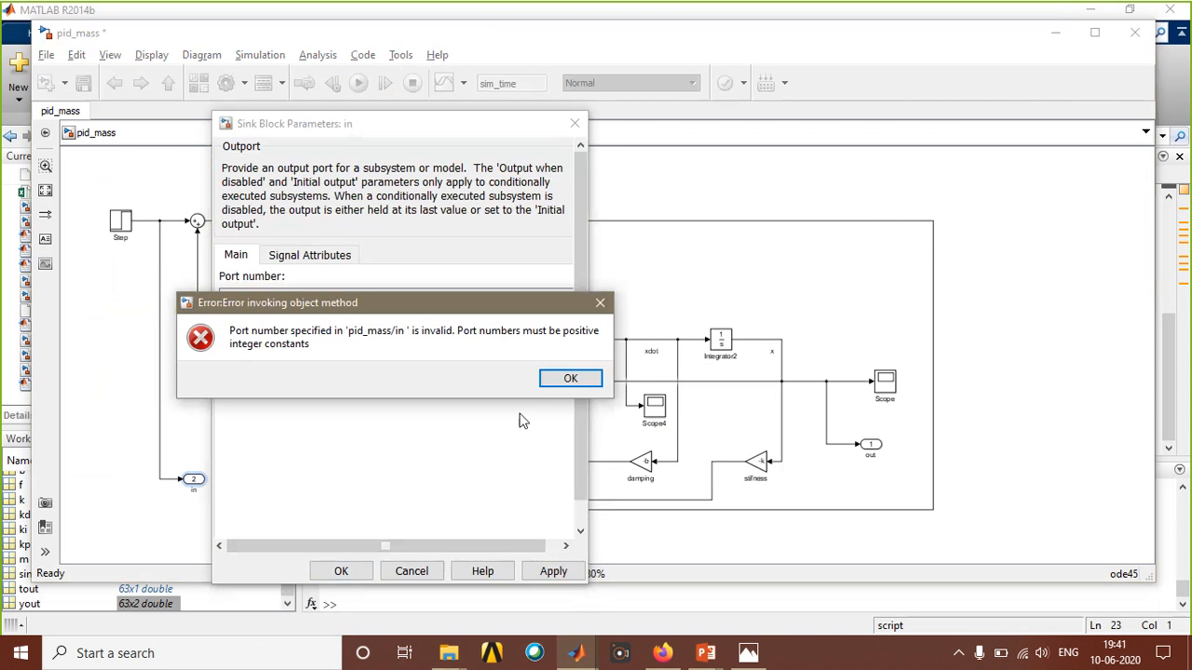
left_click(570, 380)
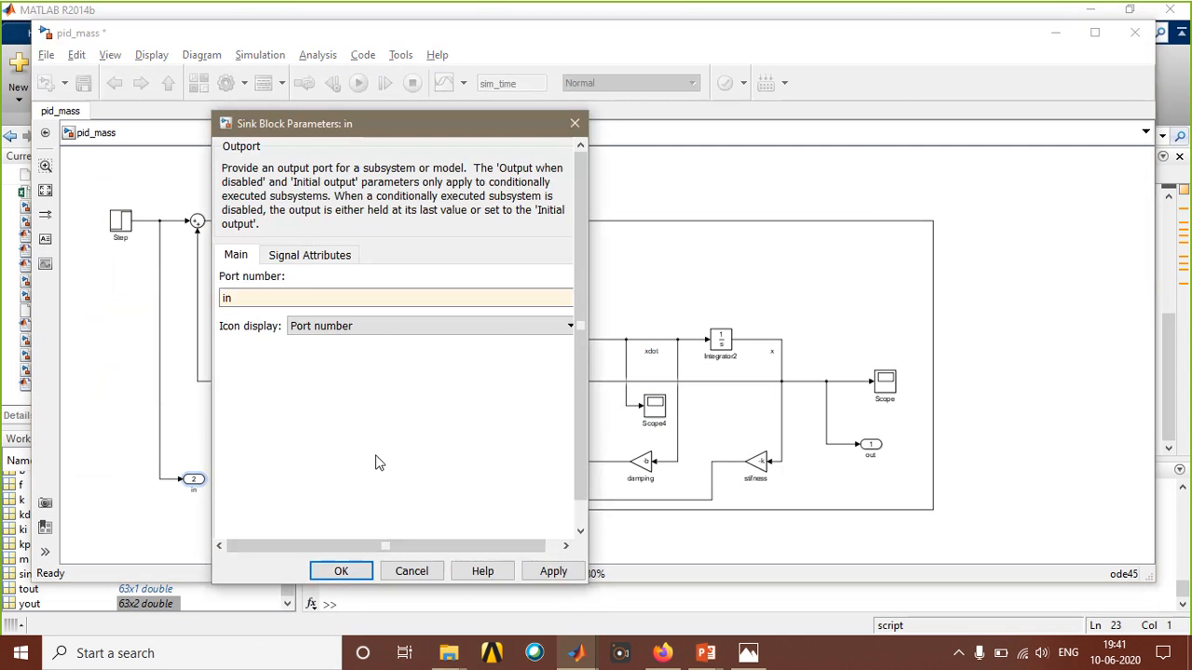
left_click(429, 573)
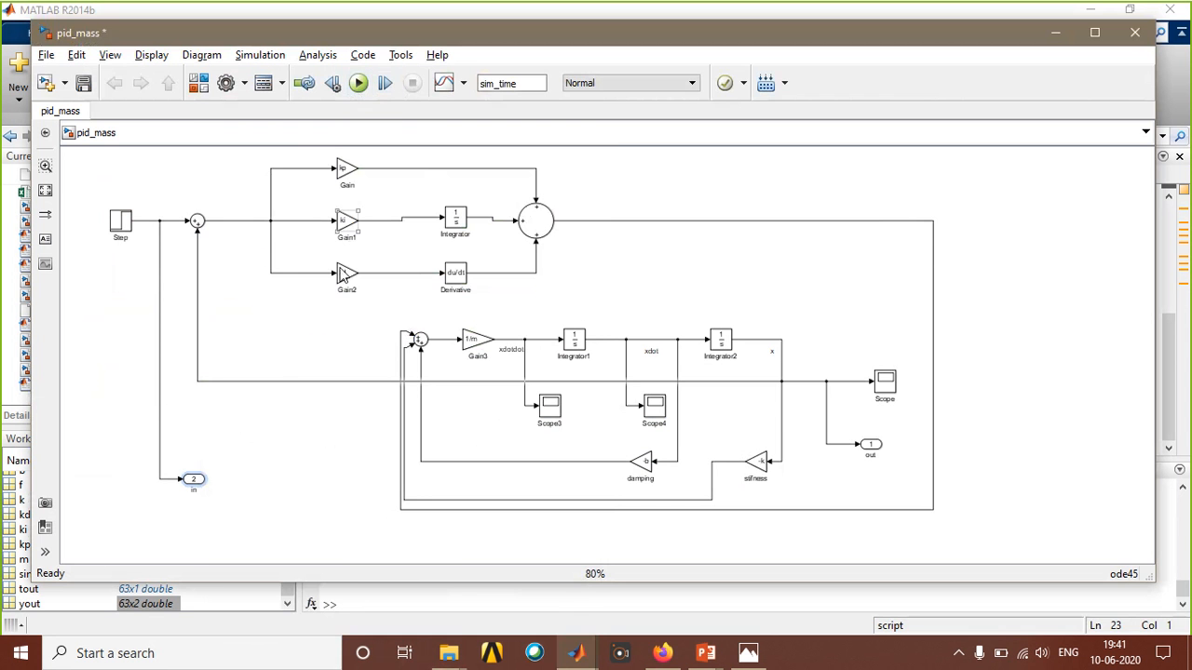
Delete the figure, plot and hold all commands under the plots heading in pid_trial.m and run the script.
mouse_move(592, 659)
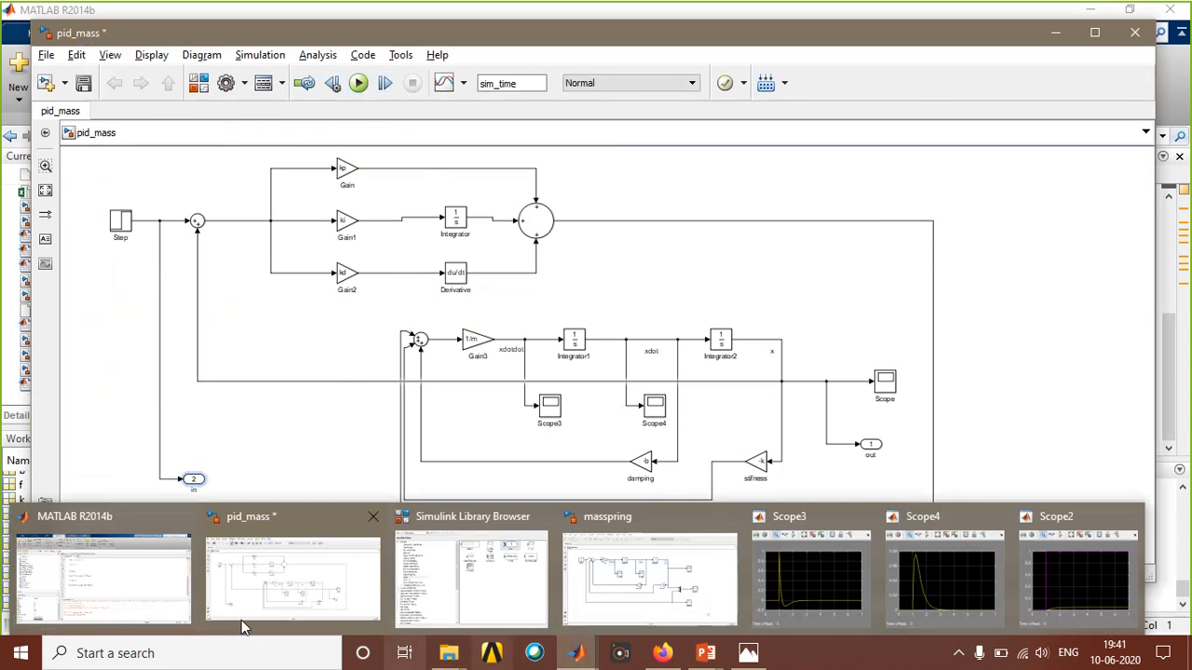
left_click(97, 573)
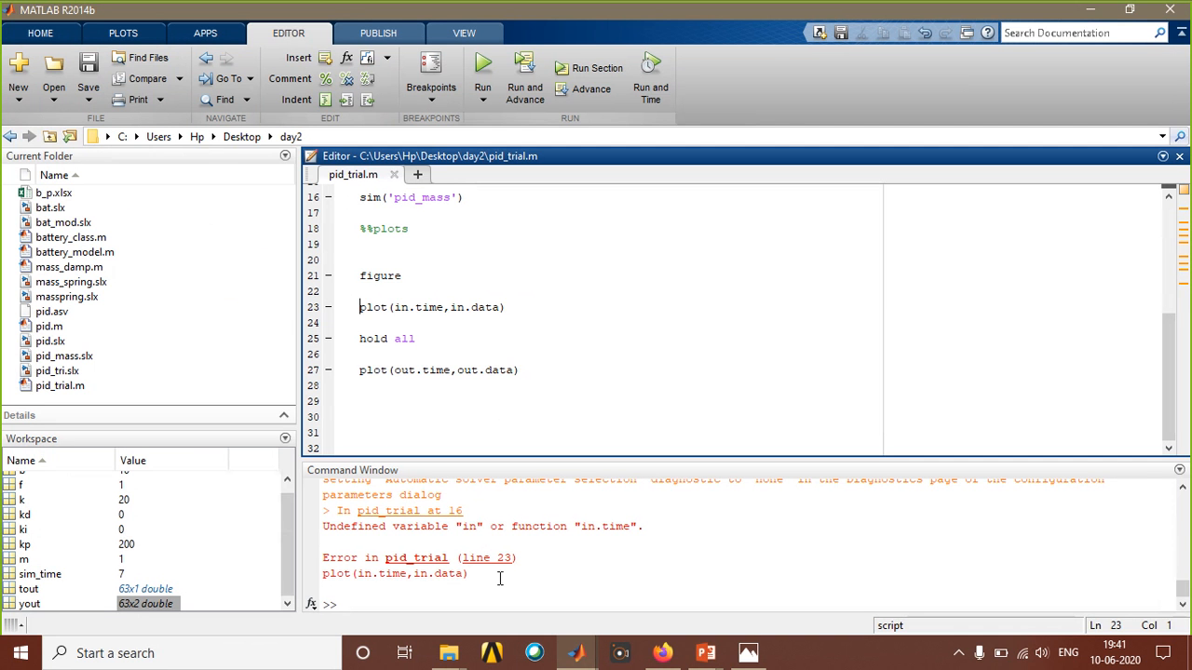
left_click_drag(520, 370, 361, 261)
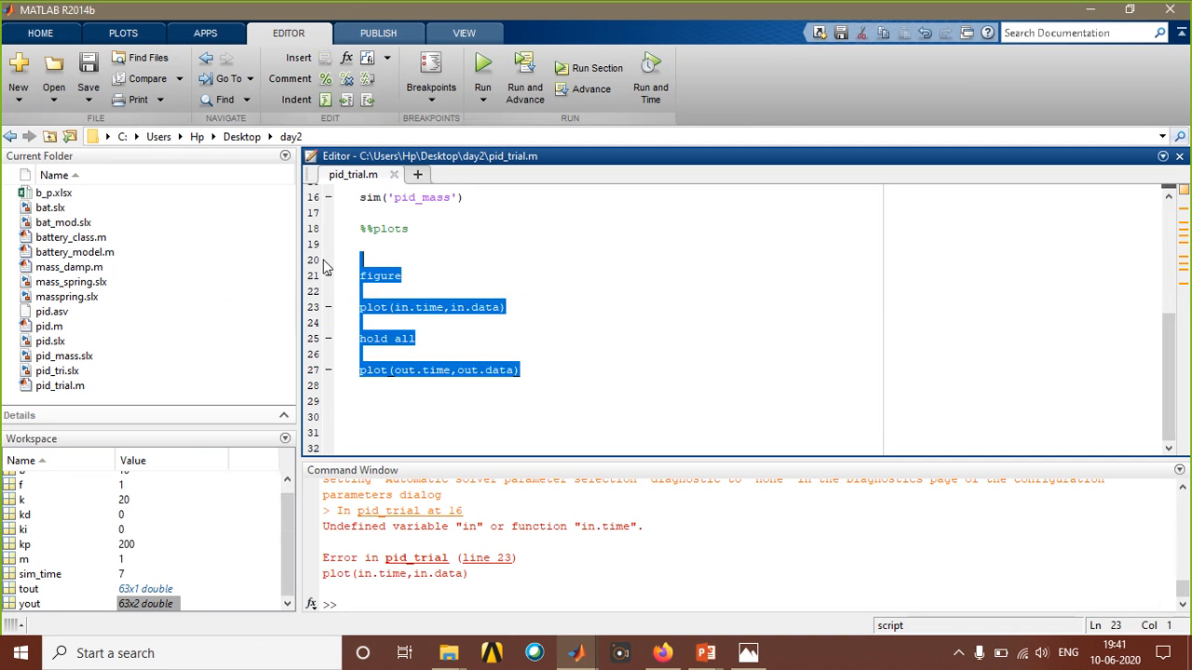
key("BackSpace")
left_click(483, 65)
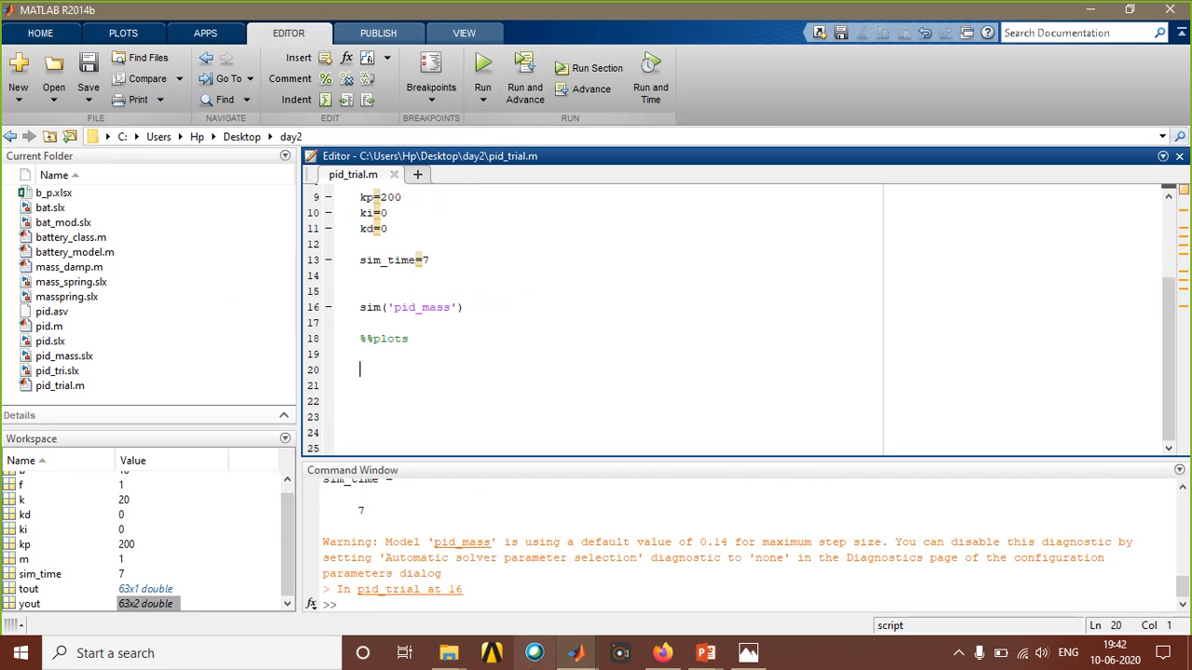
Add a Mux to the pid_mass model, fed by the Step and out signals, and connect a copy of the Scope block to its output.
left_click(576, 653)
left_click(491, 591)
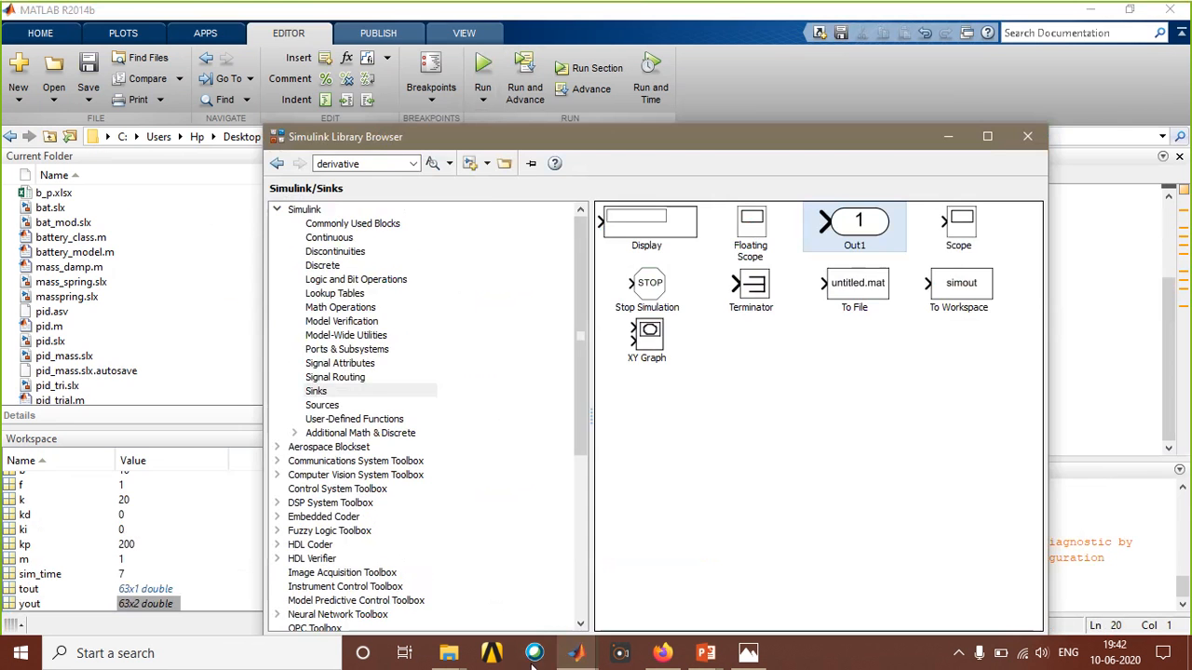
left_click(534, 654)
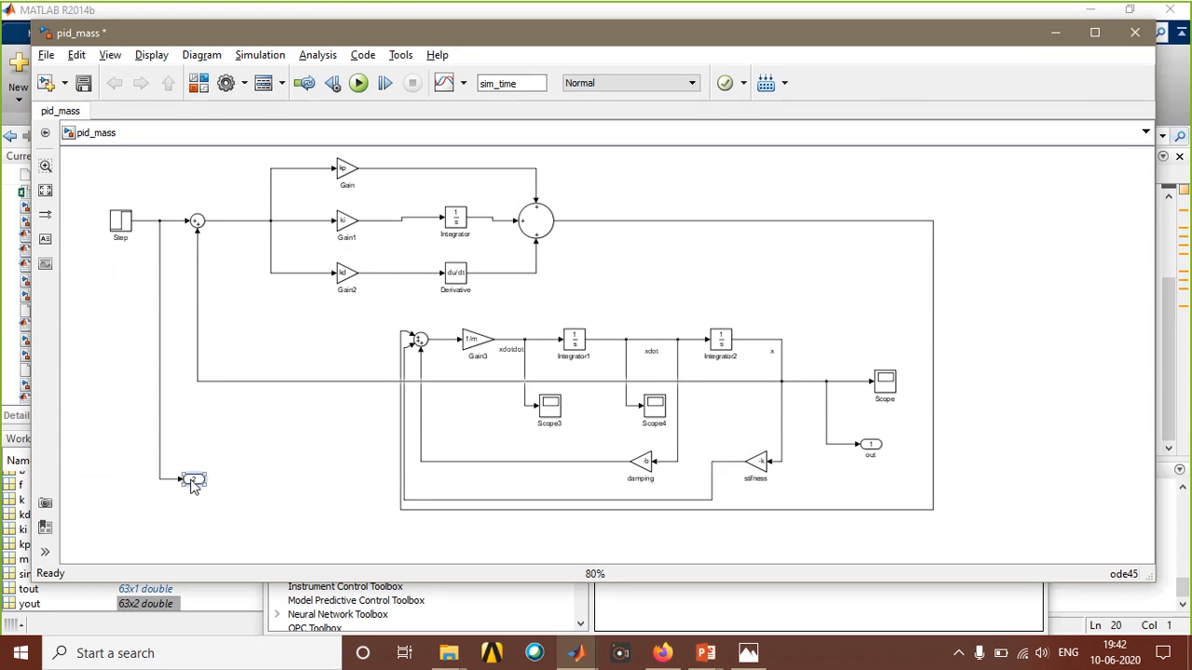
left_click_drag(282, 510, 180, 224)
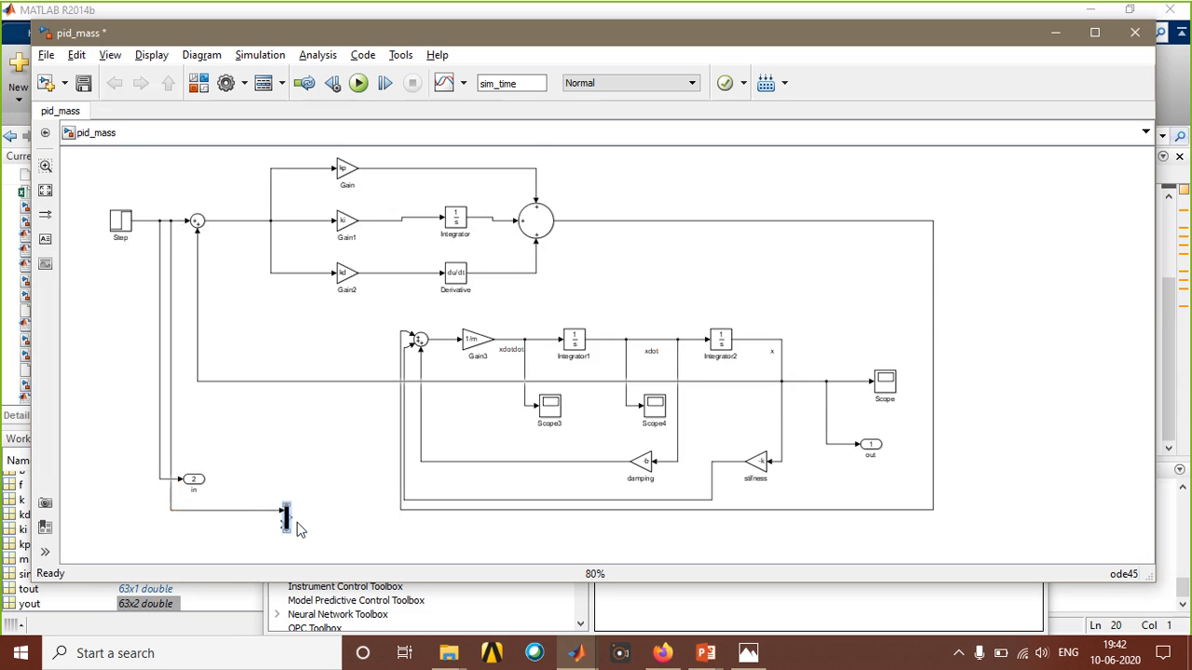
left_click_drag(281, 524, 842, 424)
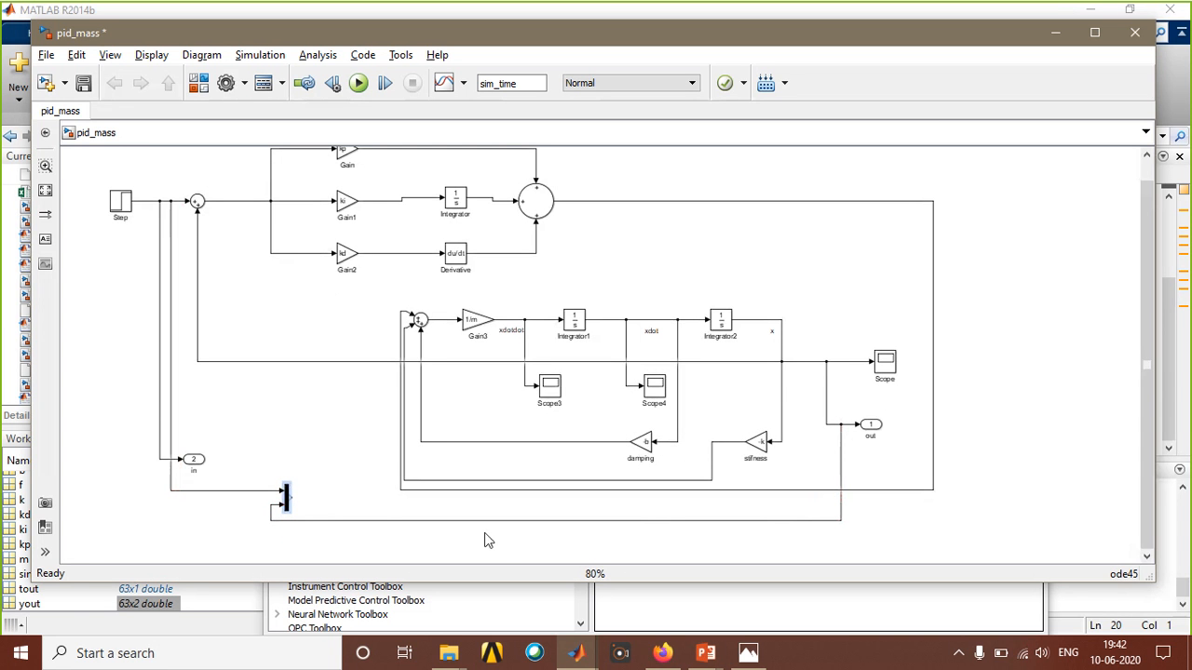
left_click_drag(891, 363, 288, 492)
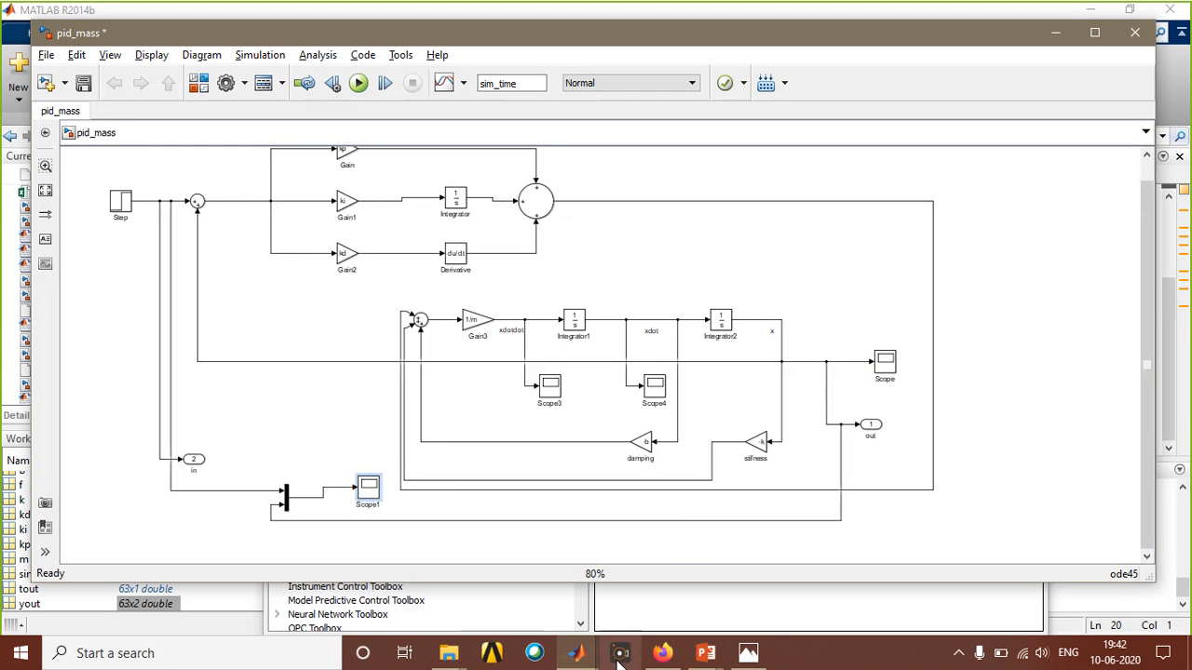
Open Scope1 in the pid_mass model and autoscale its plot of the combined input and response signals.
left_click(577, 655)
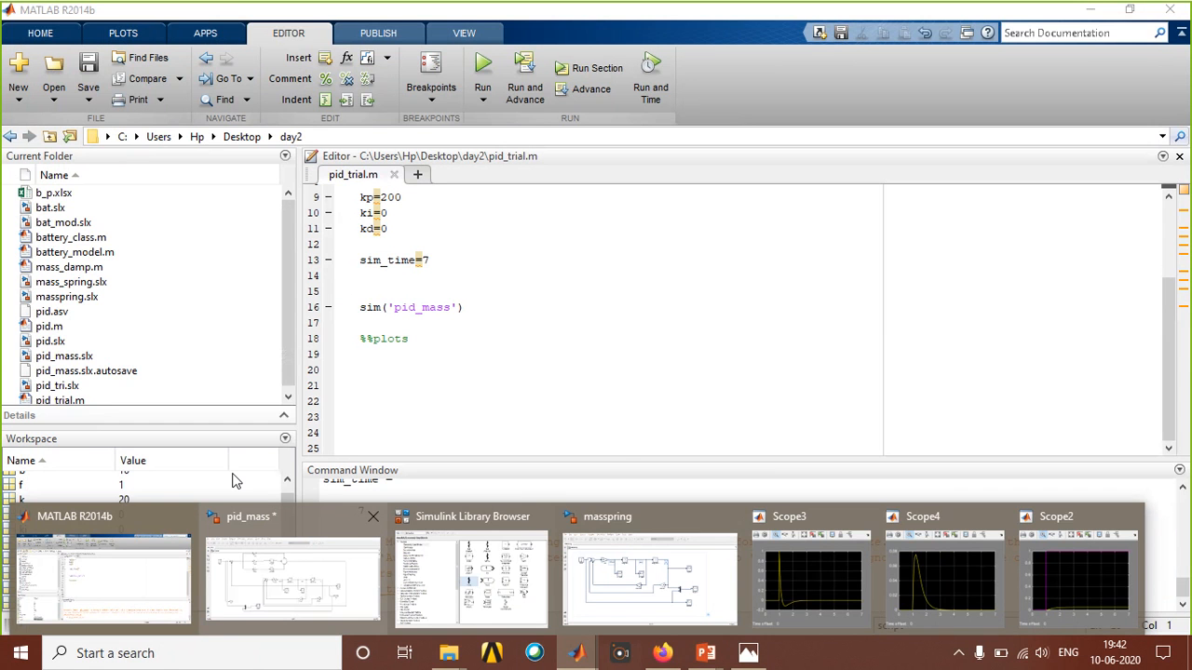
left_click(279, 564)
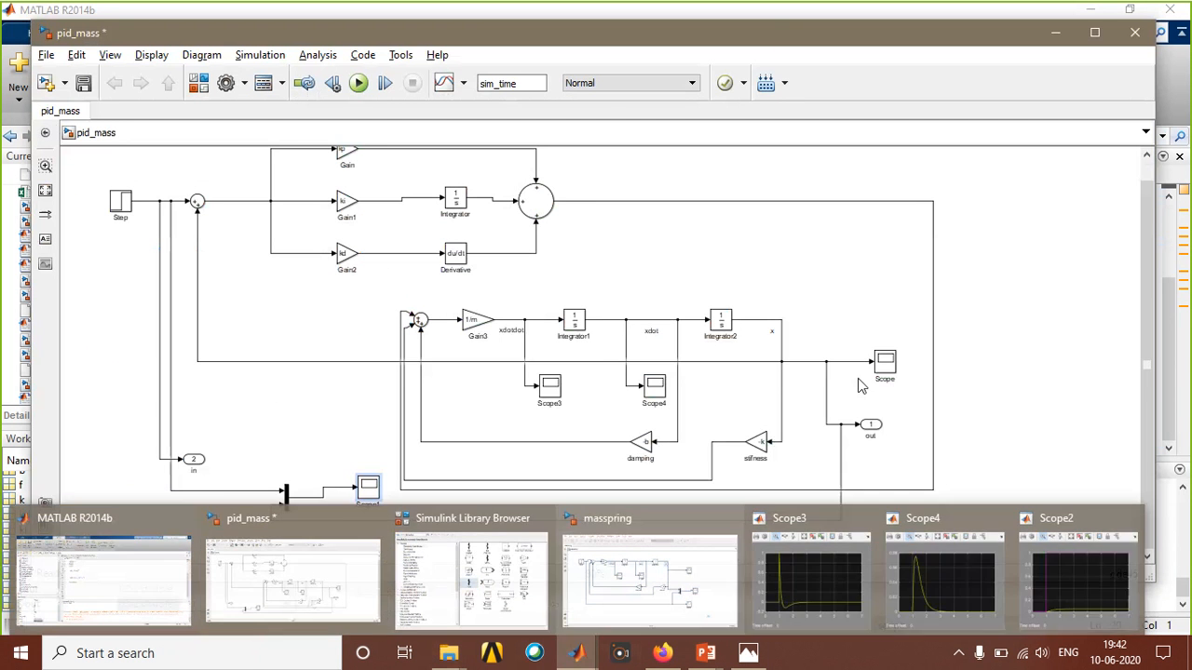
double_click(368, 491)
left_click_drag(292, 283, 526, 188)
left_click(522, 211)
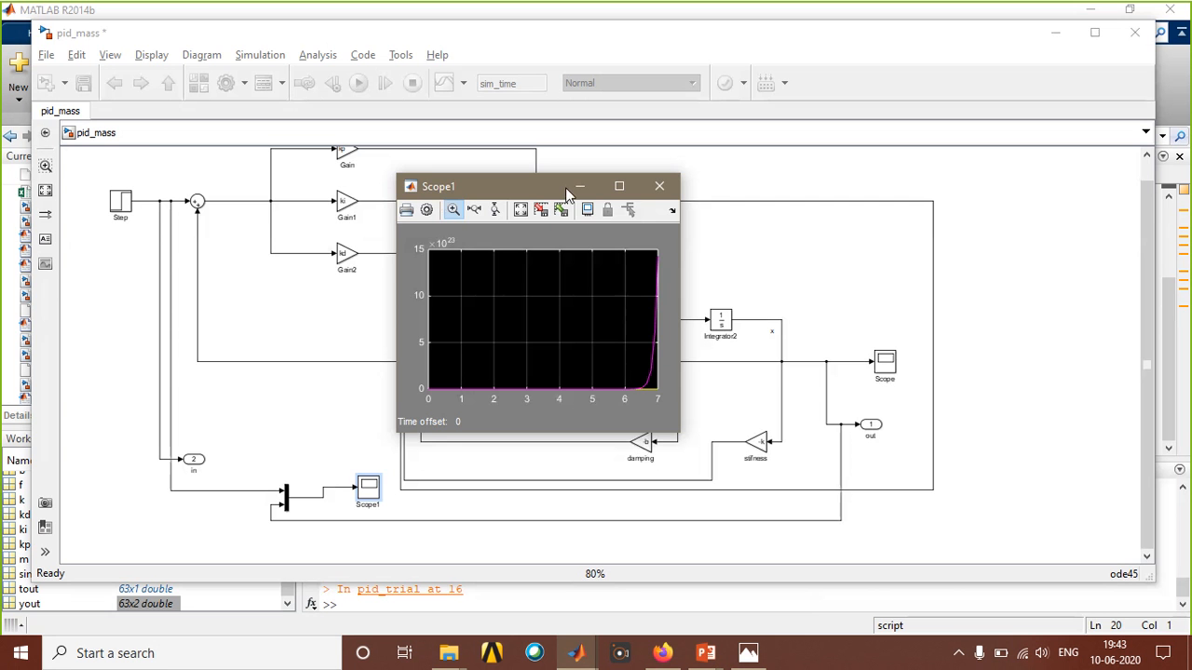
Move the Scope1 block up and slightly left above the Mux, and check its plot once more.
left_click_drag(367, 501, 347, 445)
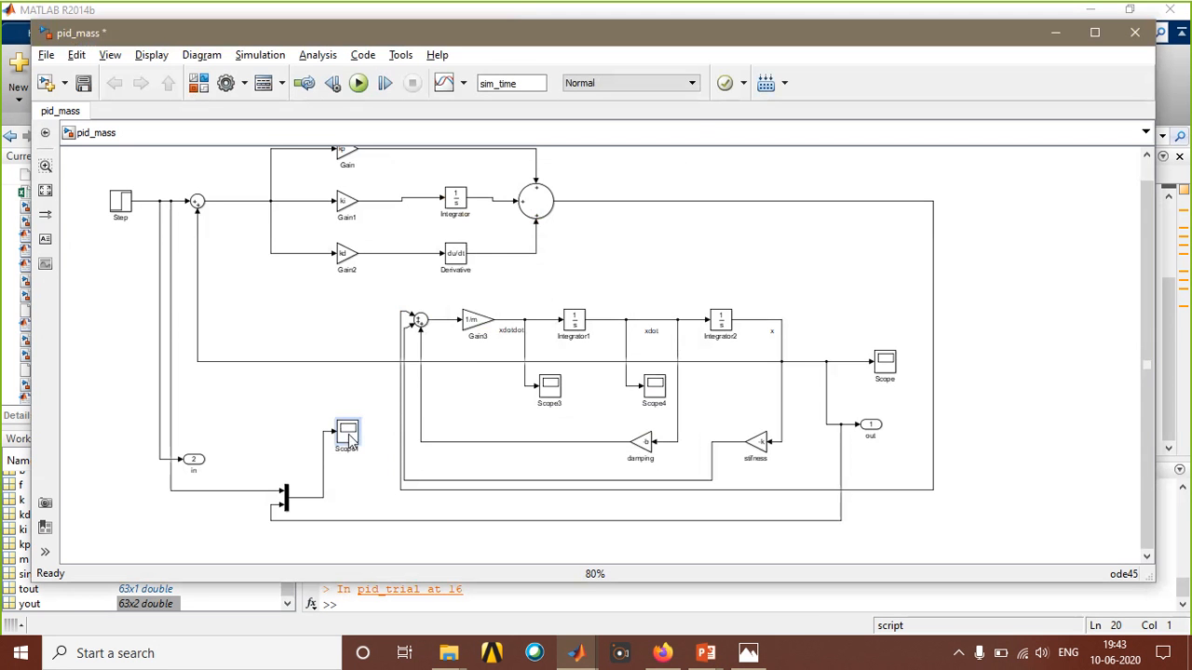
double_click(349, 442)
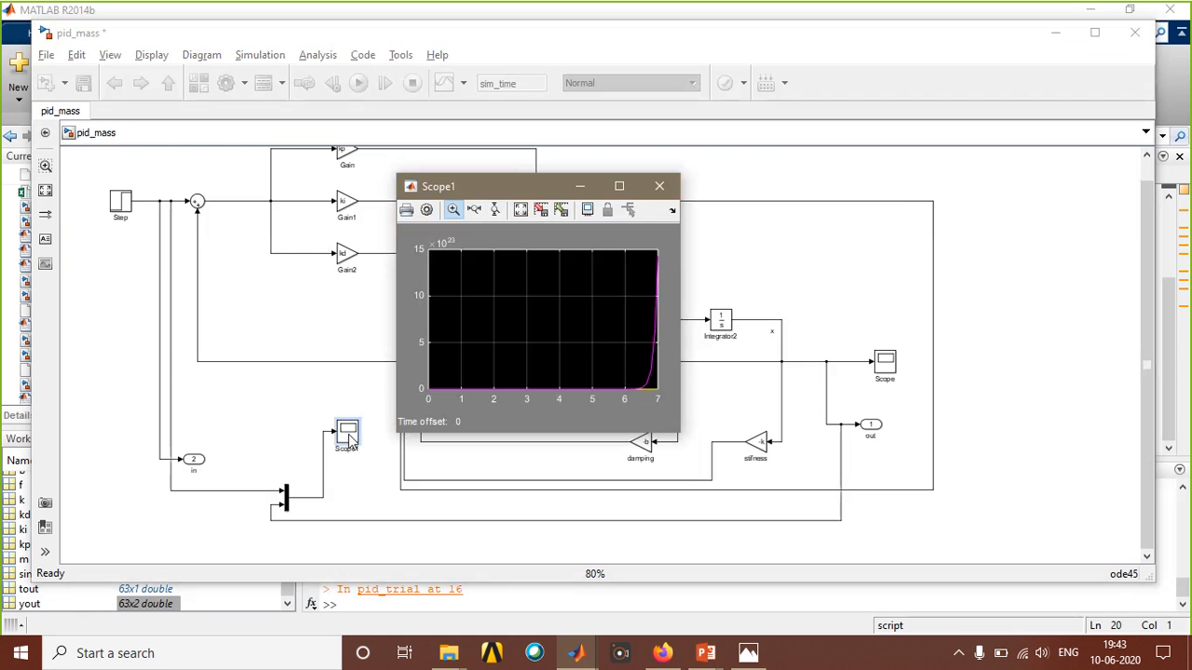
left_click(660, 187)
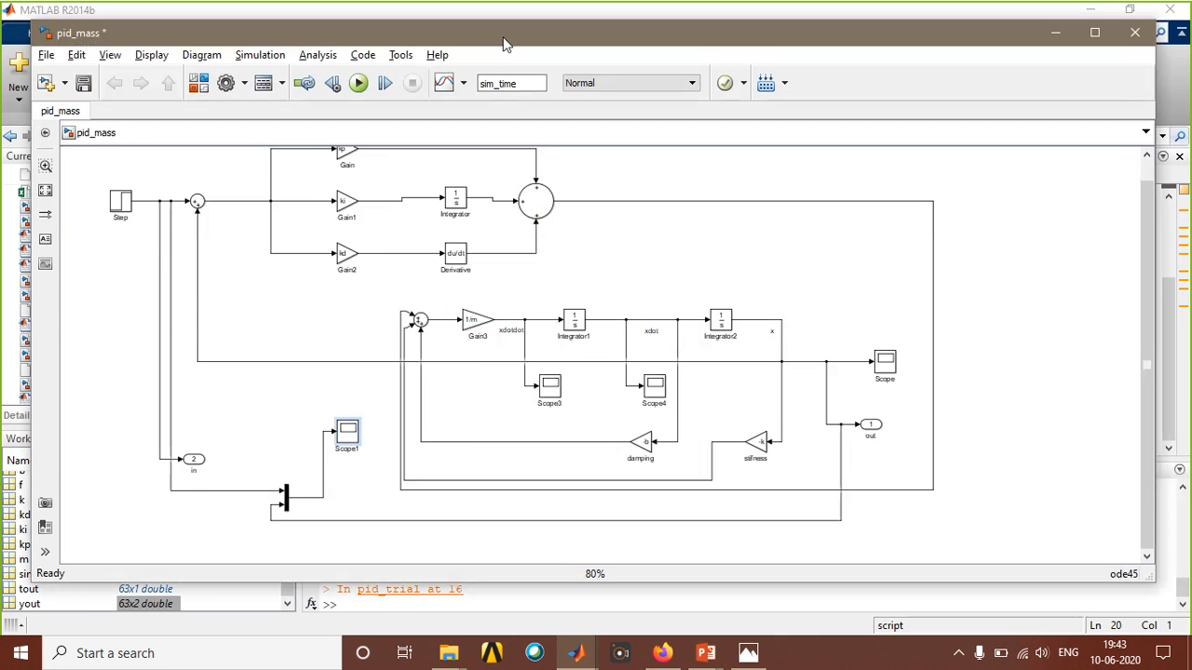
Return to the pid_trial.m script and review its parameter, gain and simulation time settings.
left_click_drag(503, 44, 523, 48)
left_click(498, 329)
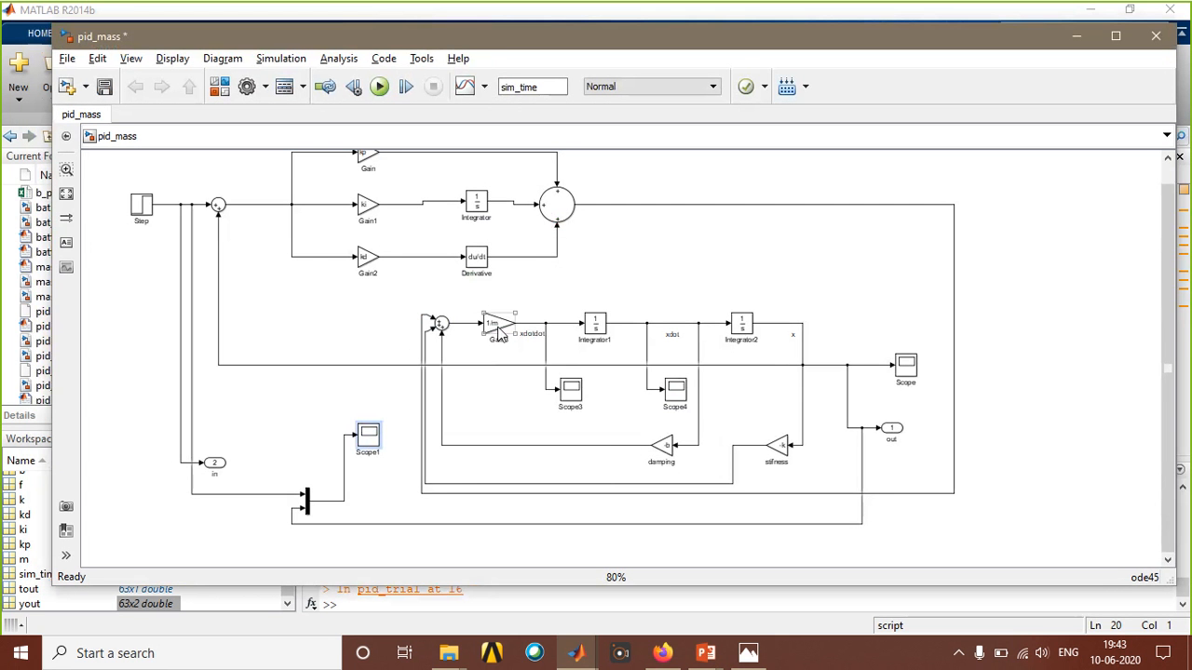
left_click(574, 653)
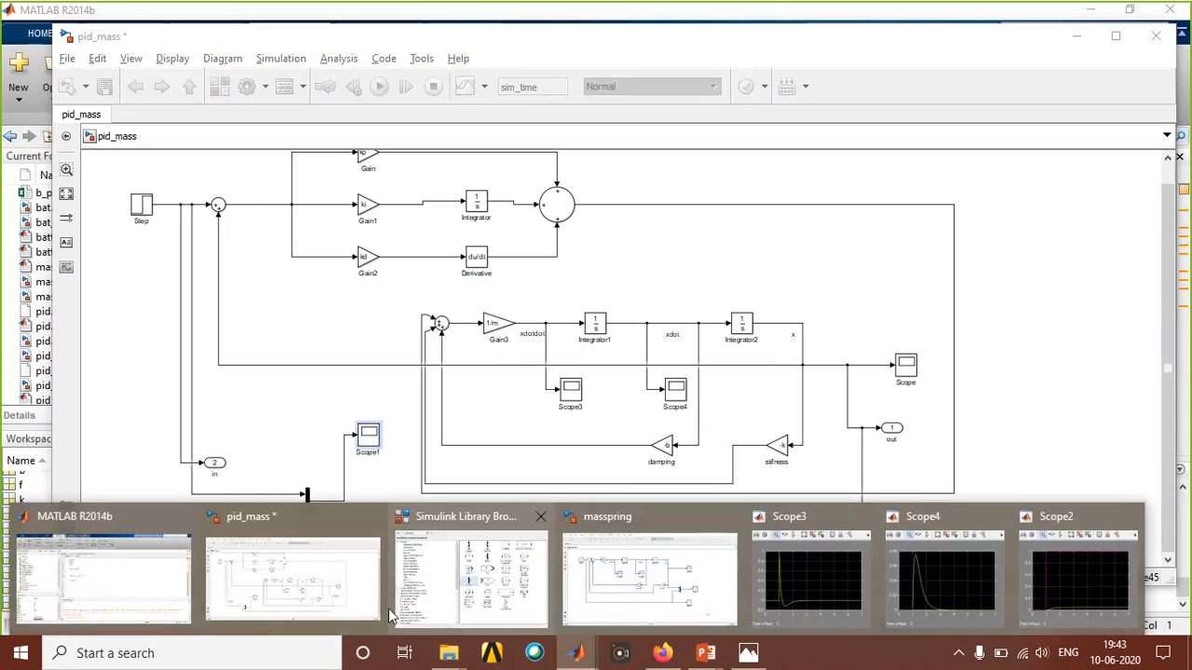
left_click(152, 600)
scroll(477, 200, "up", 3)
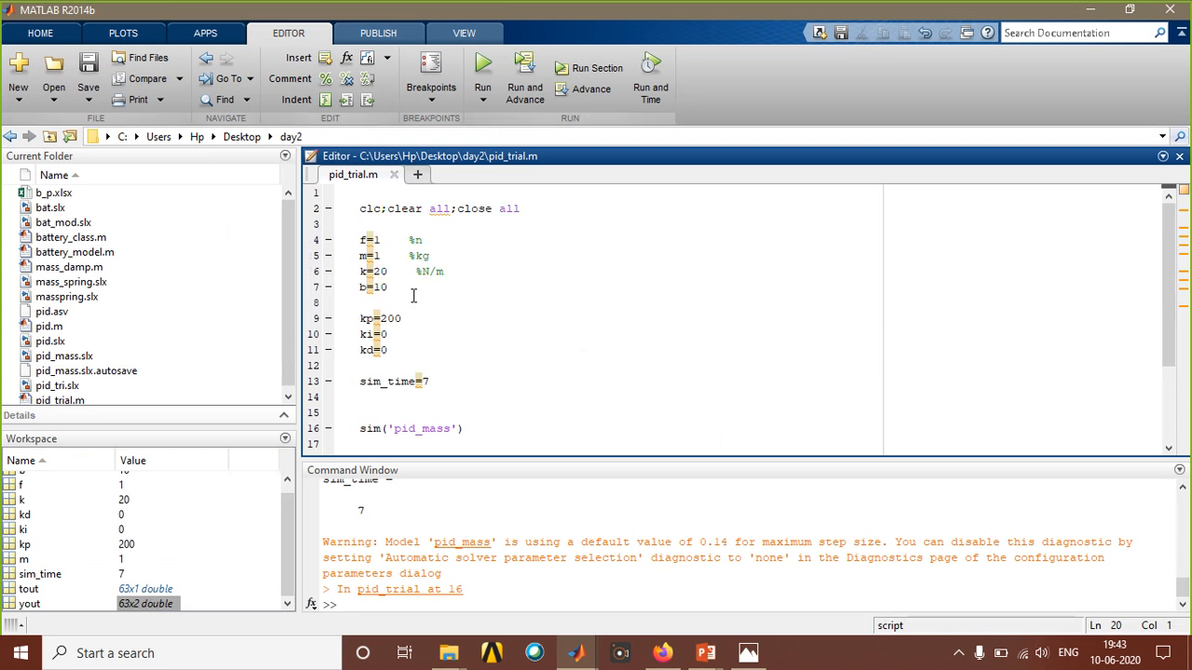
scroll(413, 293, "down", 3)
Move the in outport in the pid_mass model to the left side of its Step branch line.
left_click(577, 654)
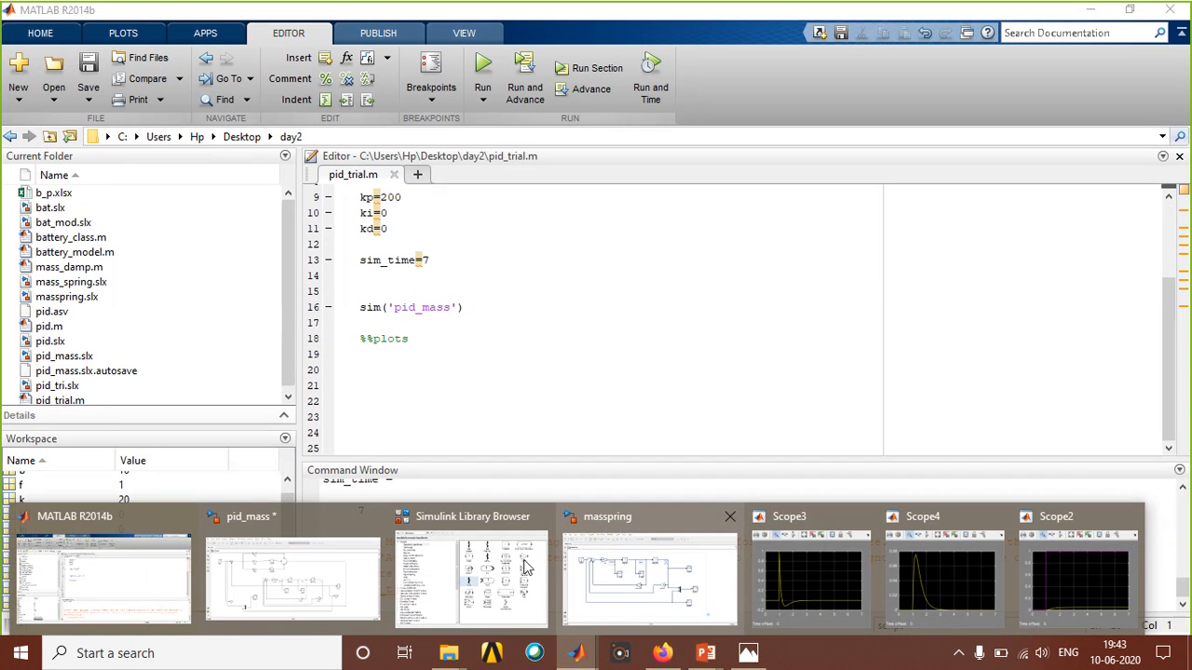
left_click(307, 577)
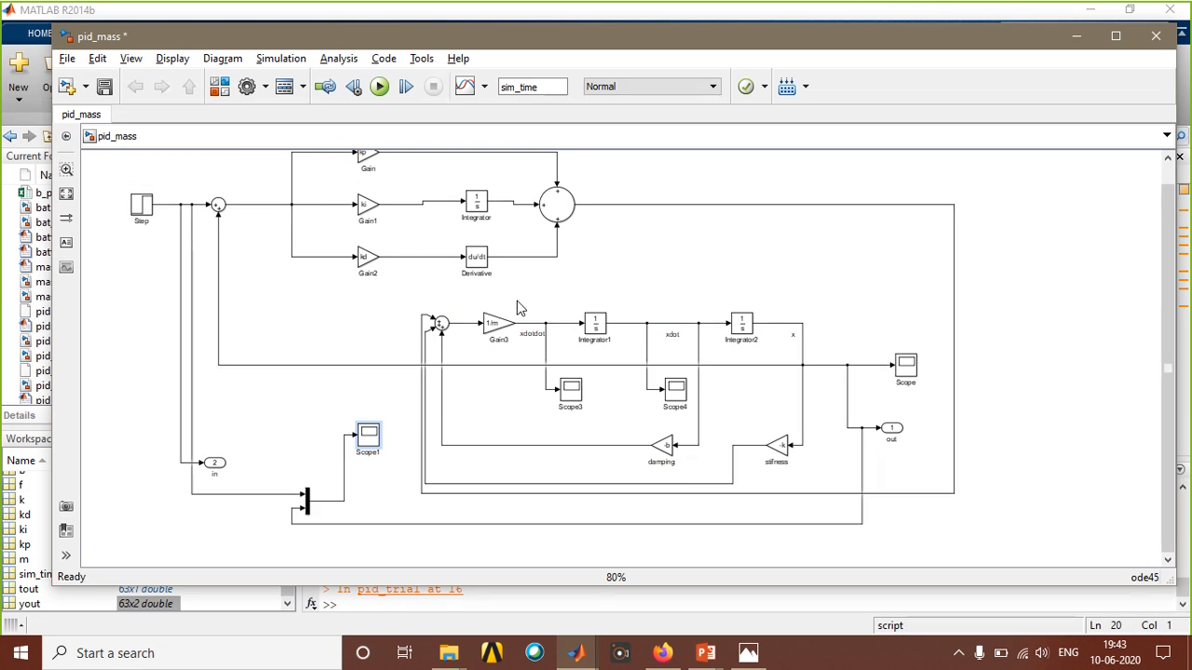
scroll(520, 308, "up", 1)
scroll(519, 307, "down", 1)
left_click_drag(214, 463, 128, 462)
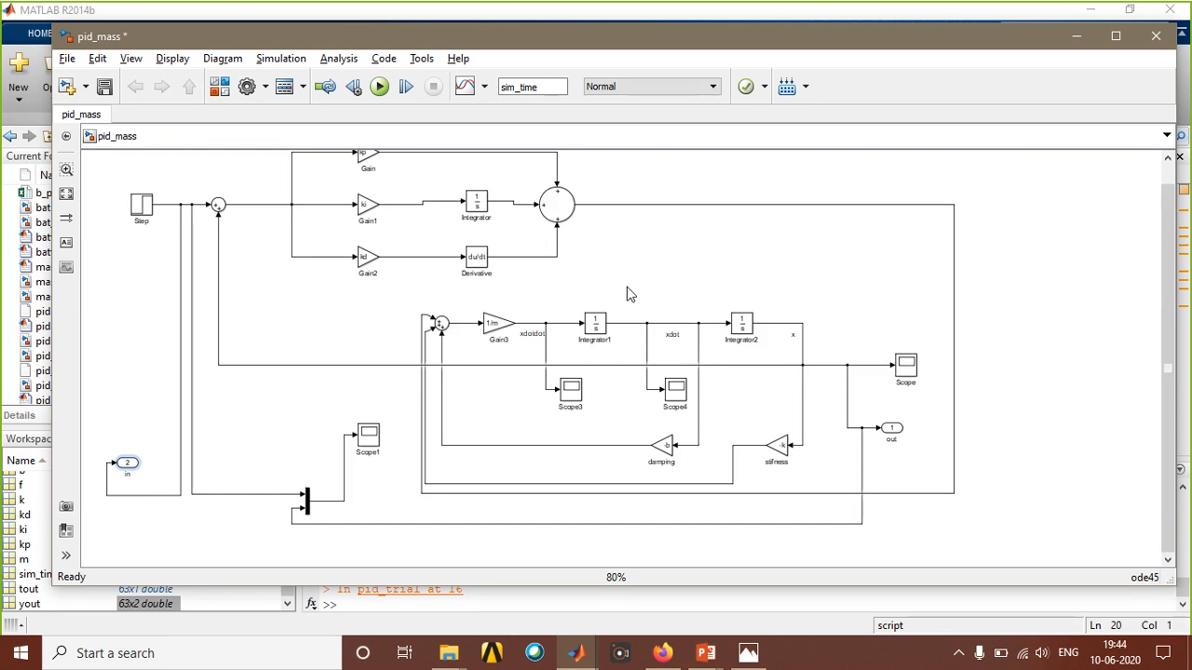
mouse_move(1175, 343)
left_mouse_down()
mouse_move(1181, 313)
mouse_move(1180, 339)
left_mouse_up()
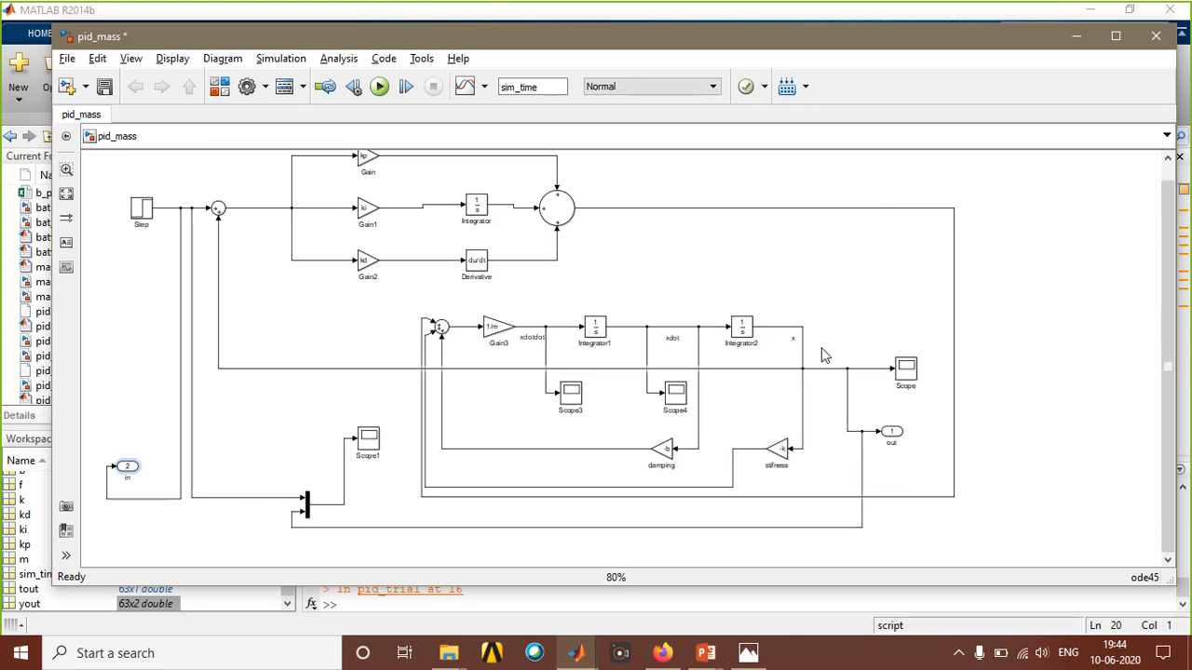
Delete the line from the out signal to the Mux and connect the Mux's second input to Integrator2's output x.
left_click(409, 529)
key("Delete")
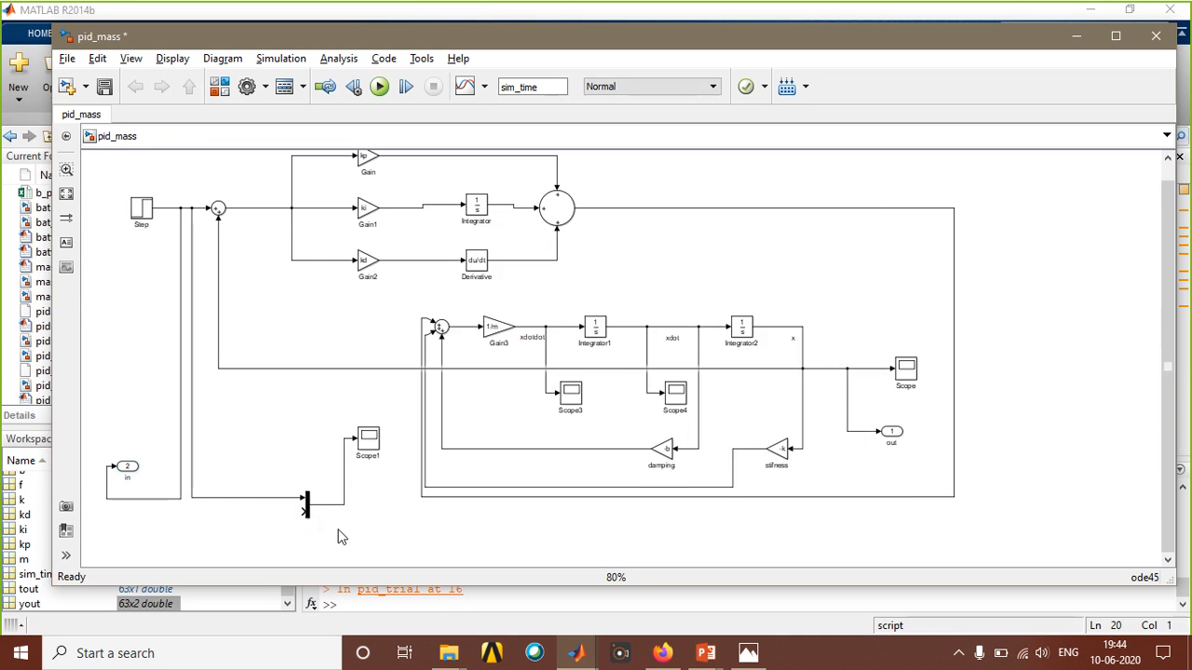
left_click_drag(300, 514, 784, 329)
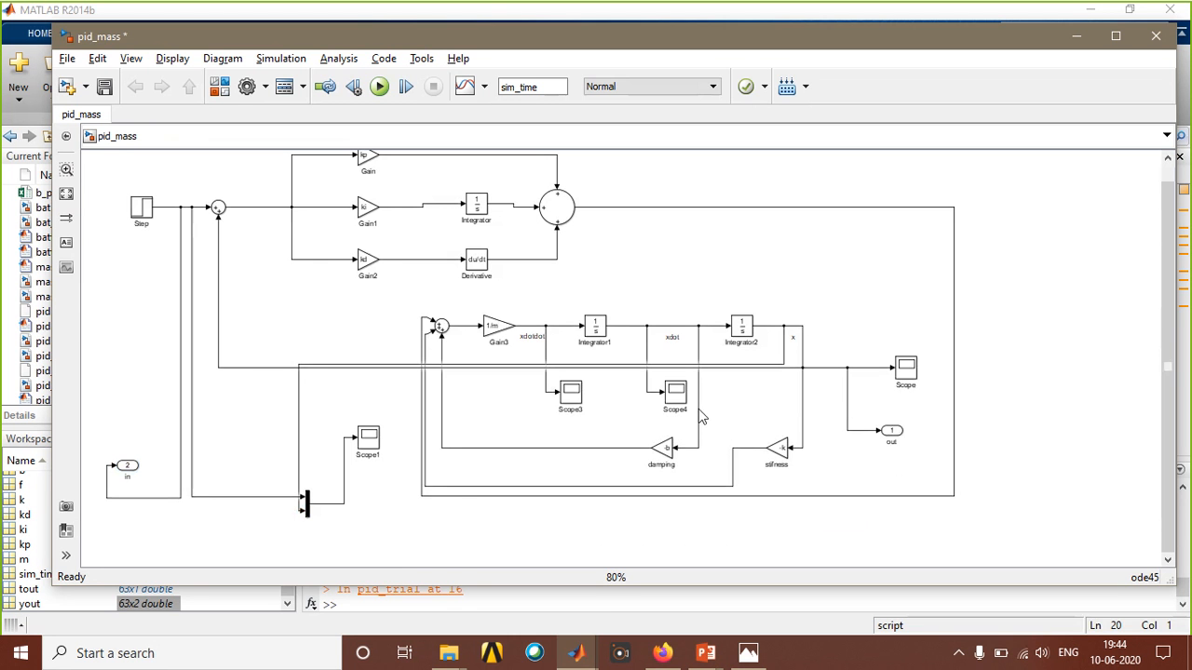
Open Scope1 again to examine the signals from the rewired Mux.
left_click(577, 654)
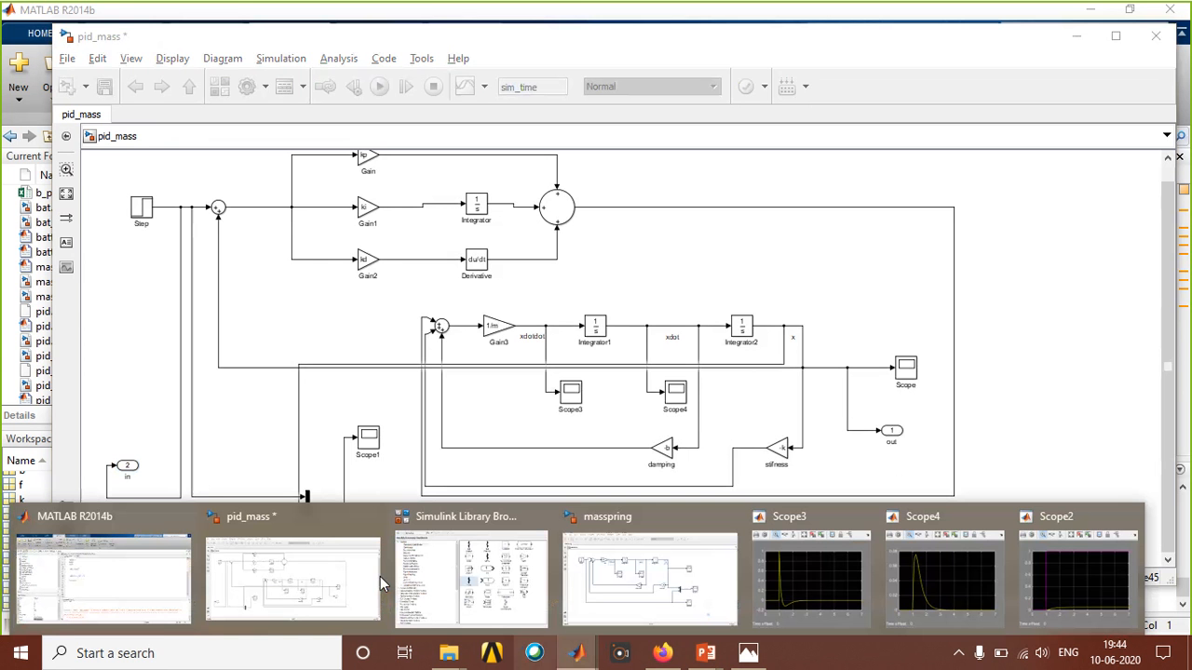
left_click(380, 577)
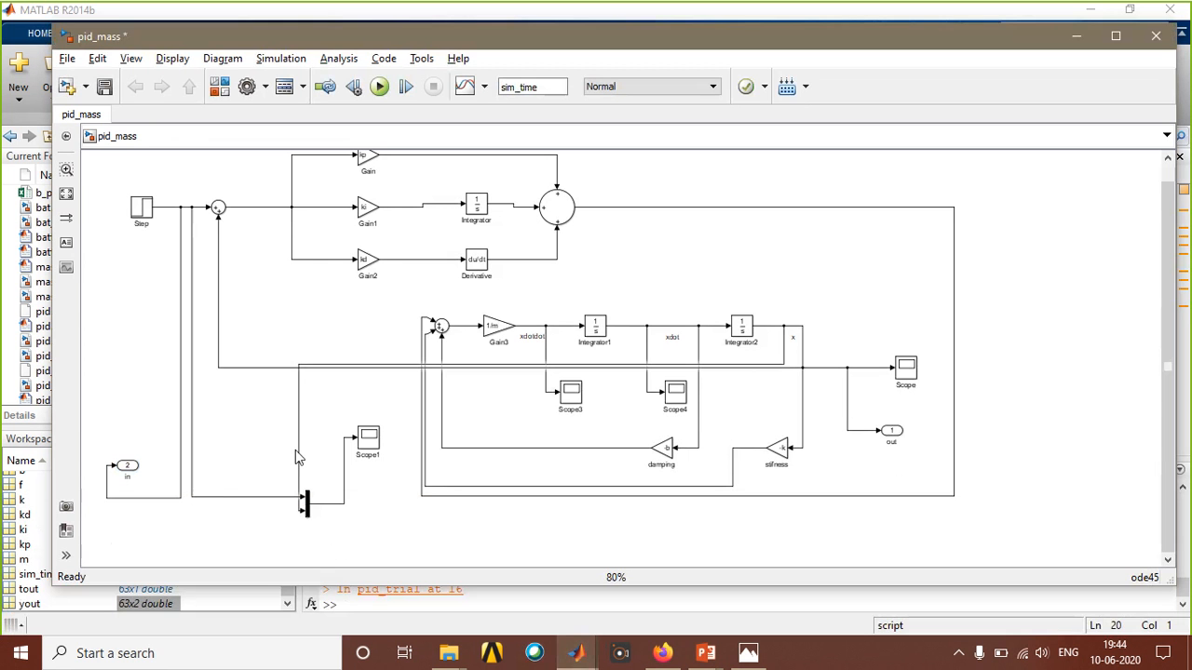
double_click(372, 444)
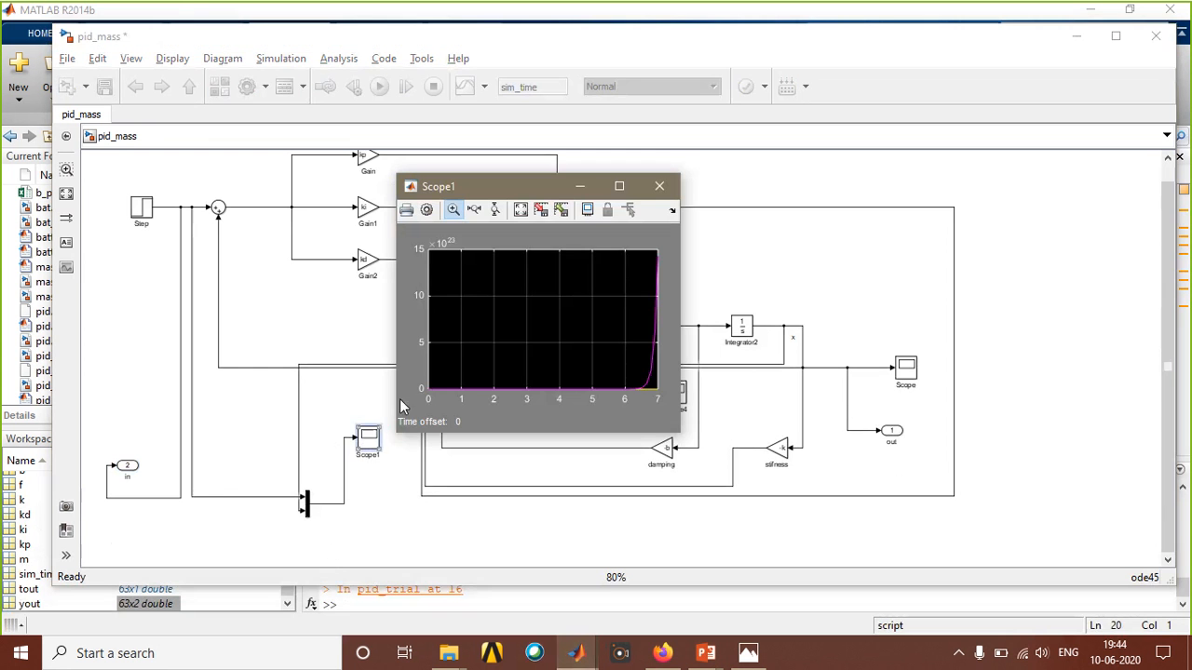
Close Scope1 and examine the system output in the pid_mass model's Scope block before closing that as well.
left_click(659, 186)
left_click(910, 375)
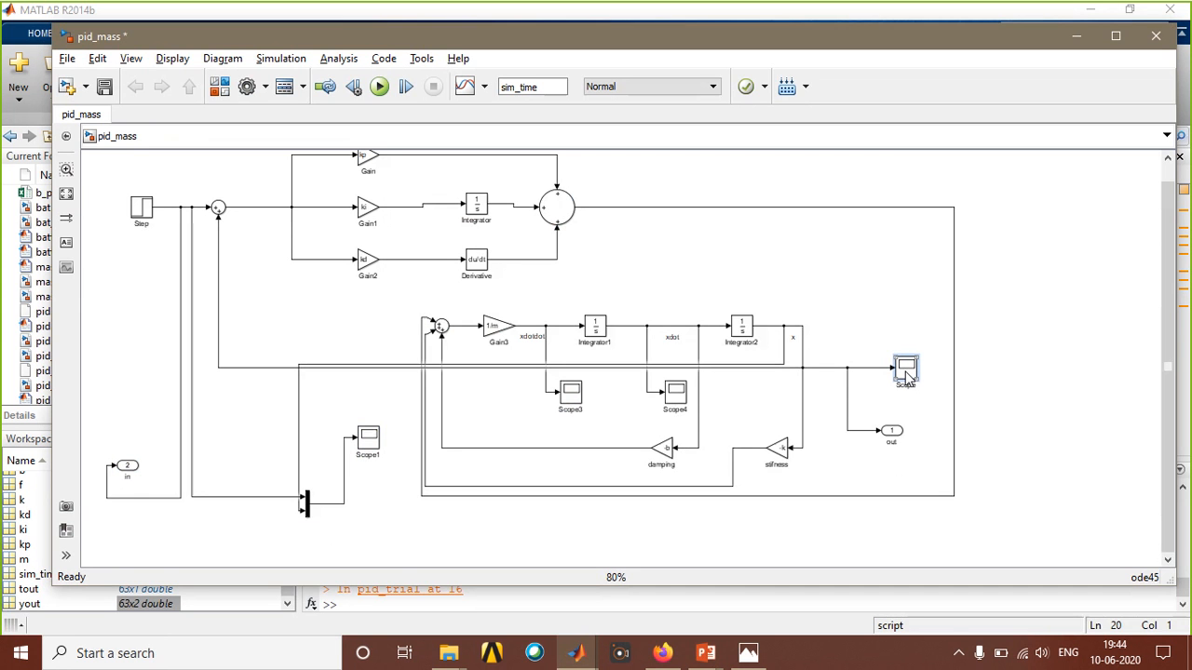
double_click(908, 376)
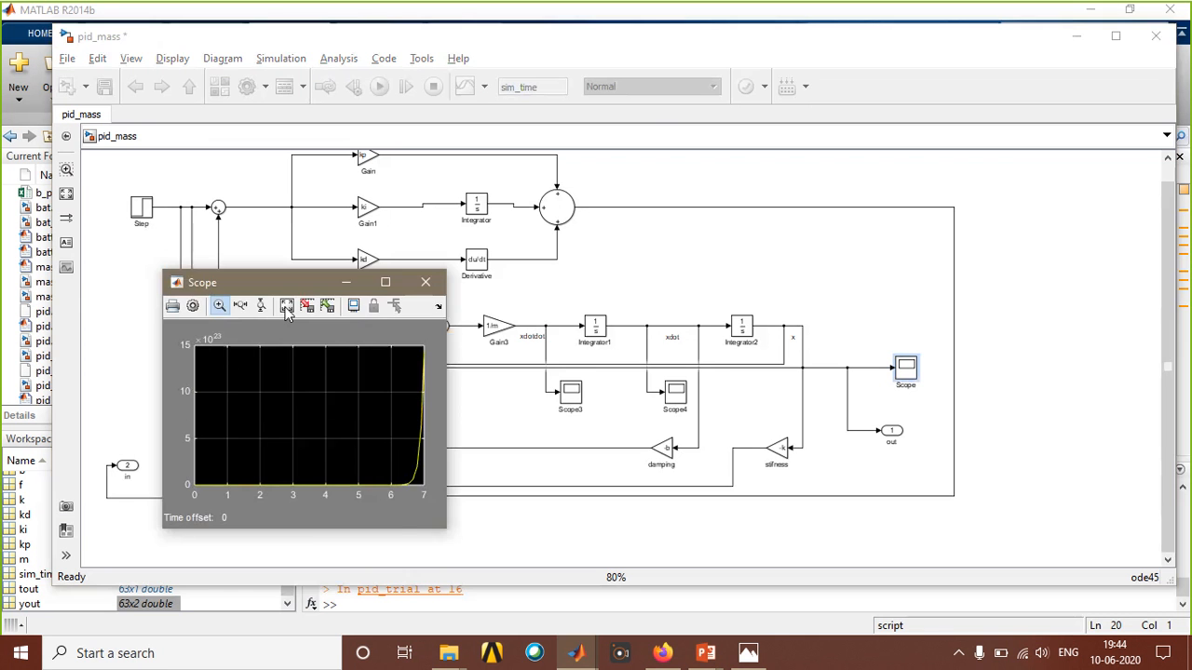
left_click(425, 282)
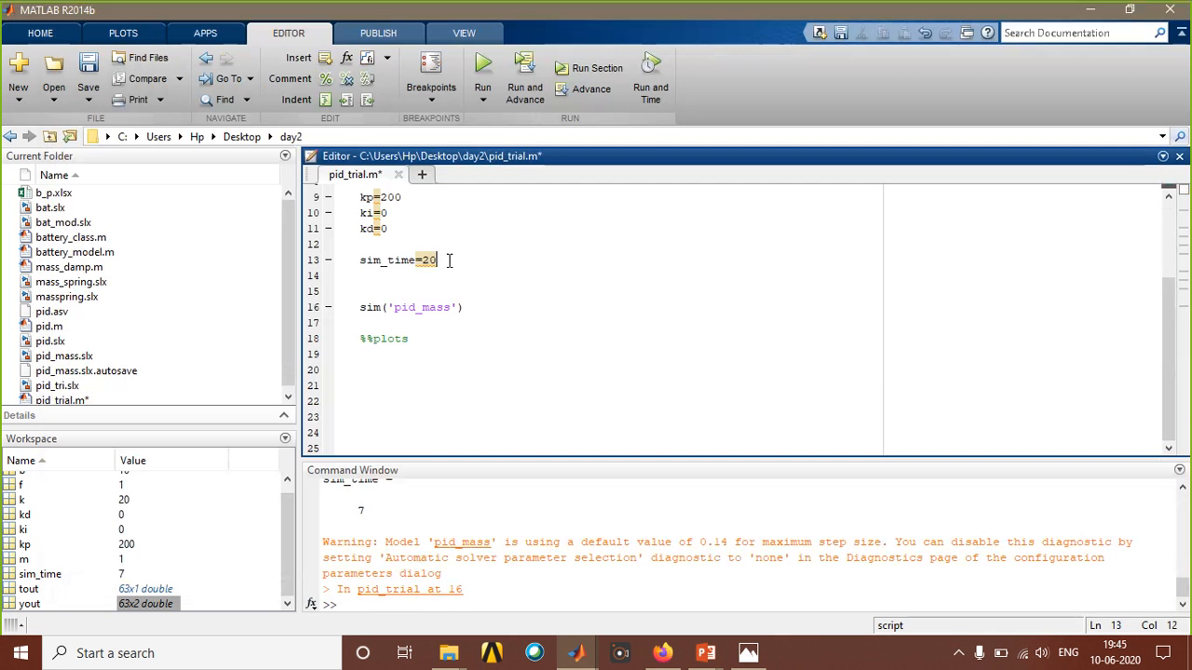
Set sim_time to 60 in pid_trial.m, save the script and run it.
key("BackSpace")
key("BackSpace")
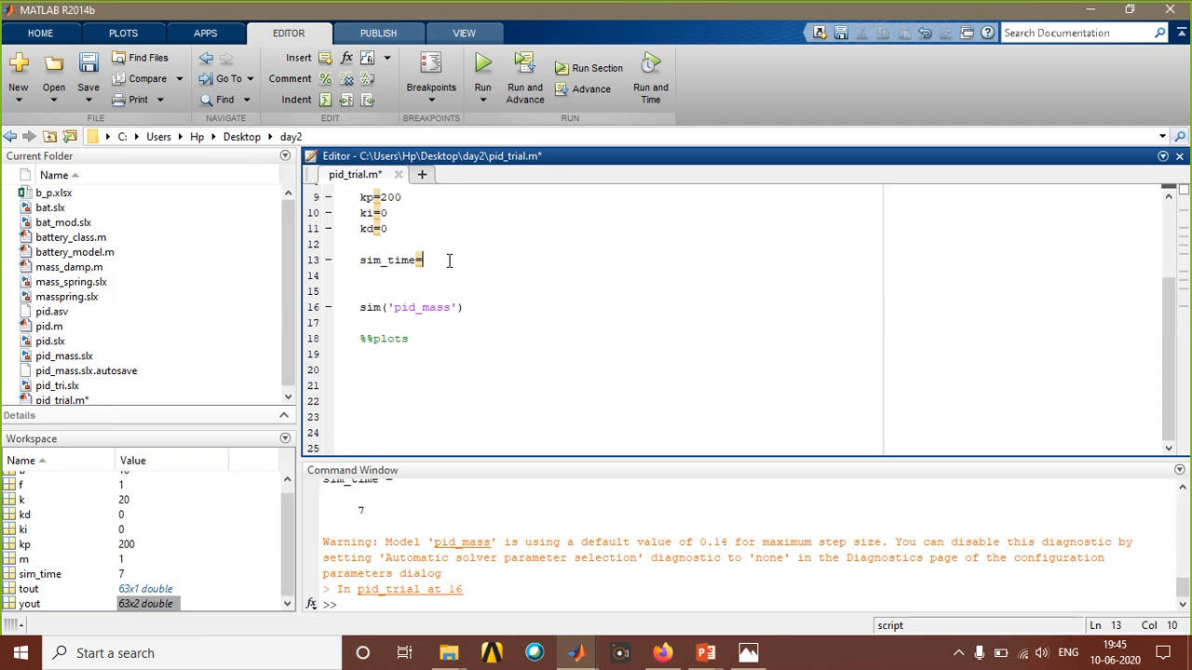
type("60")
key("ctrl+s")
View the pid_mass model's Scope output for the 60-second run, autoscaled to fit the whole response.
left_click(575, 653)
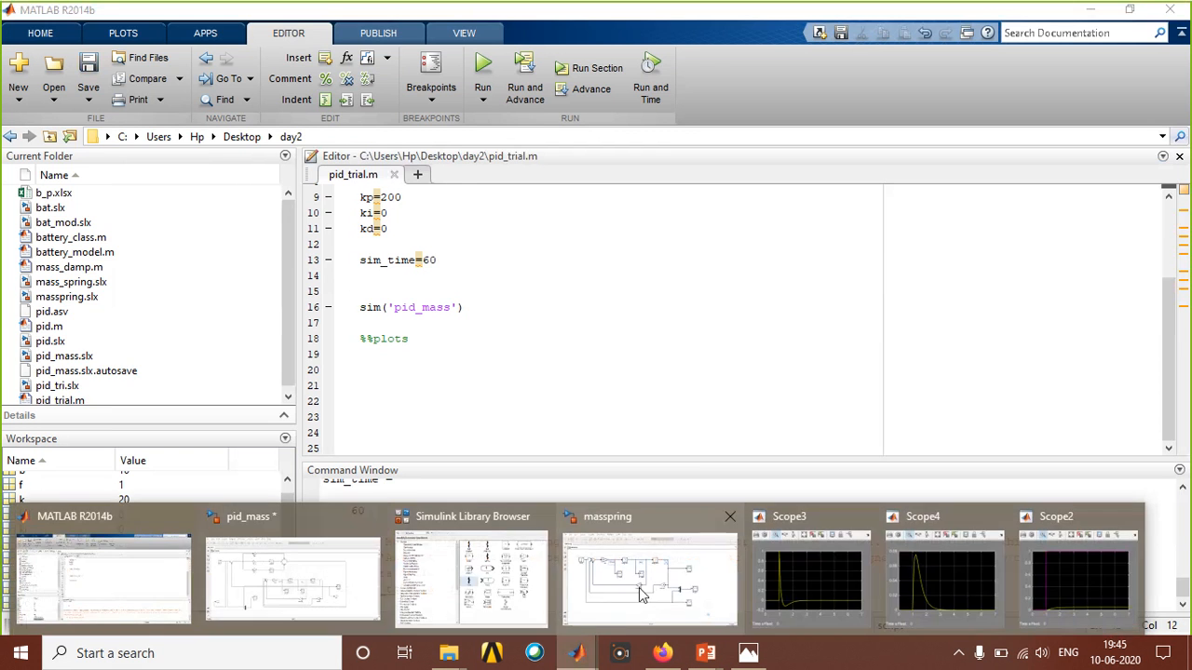
left_click(332, 580)
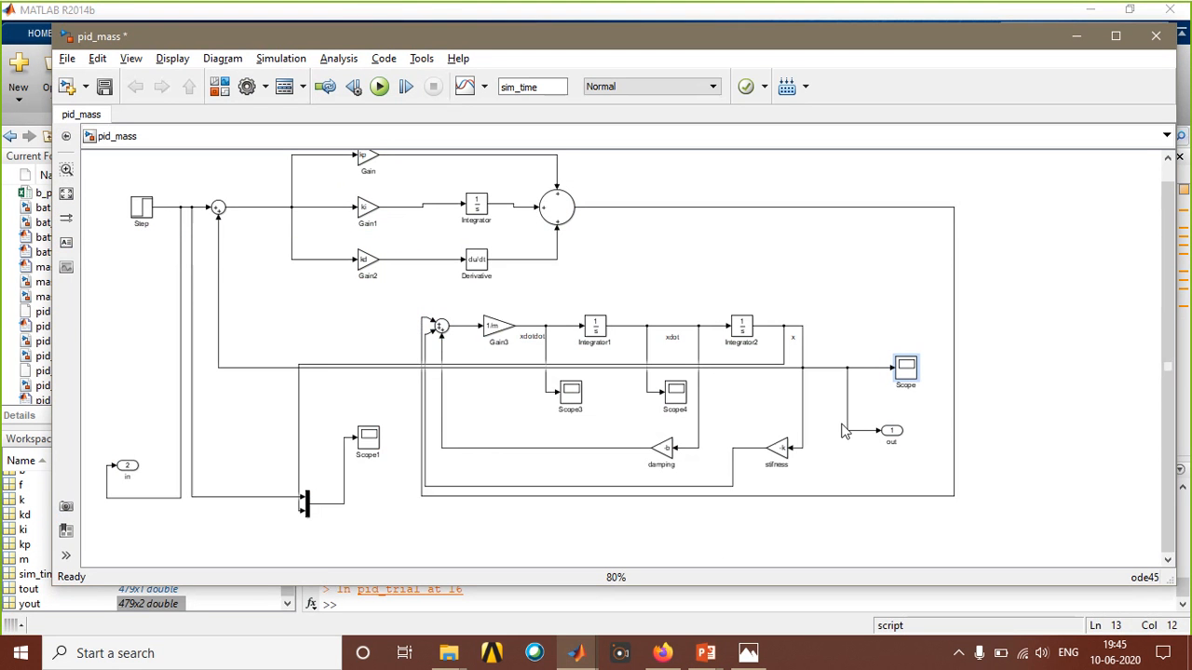
double_click(904, 366)
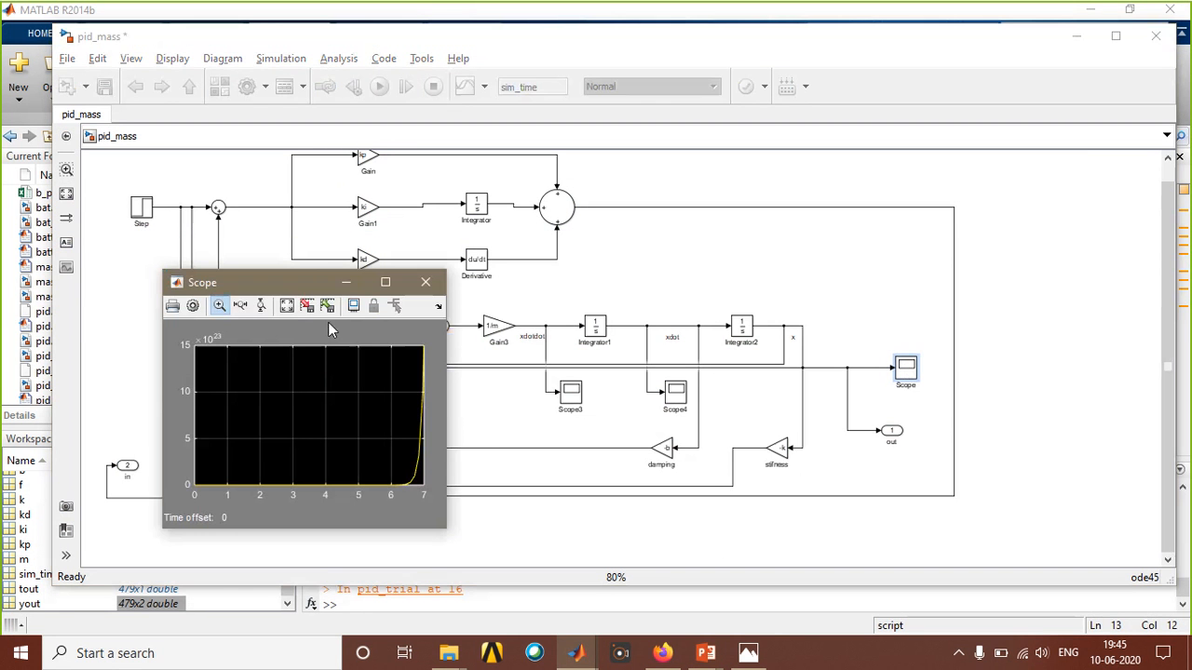
left_click(288, 307)
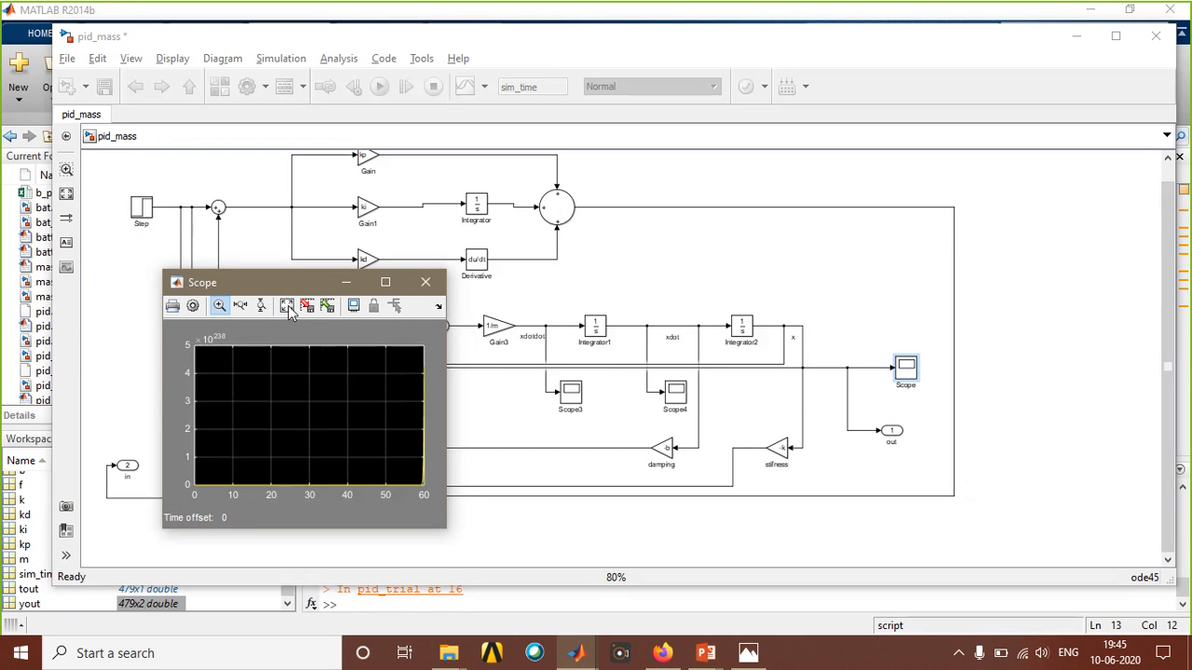
left_click(426, 287)
Switch to File Explorer and look through the model and script files in the day2 folder.
mouse_move(449, 653)
left_click(373, 581)
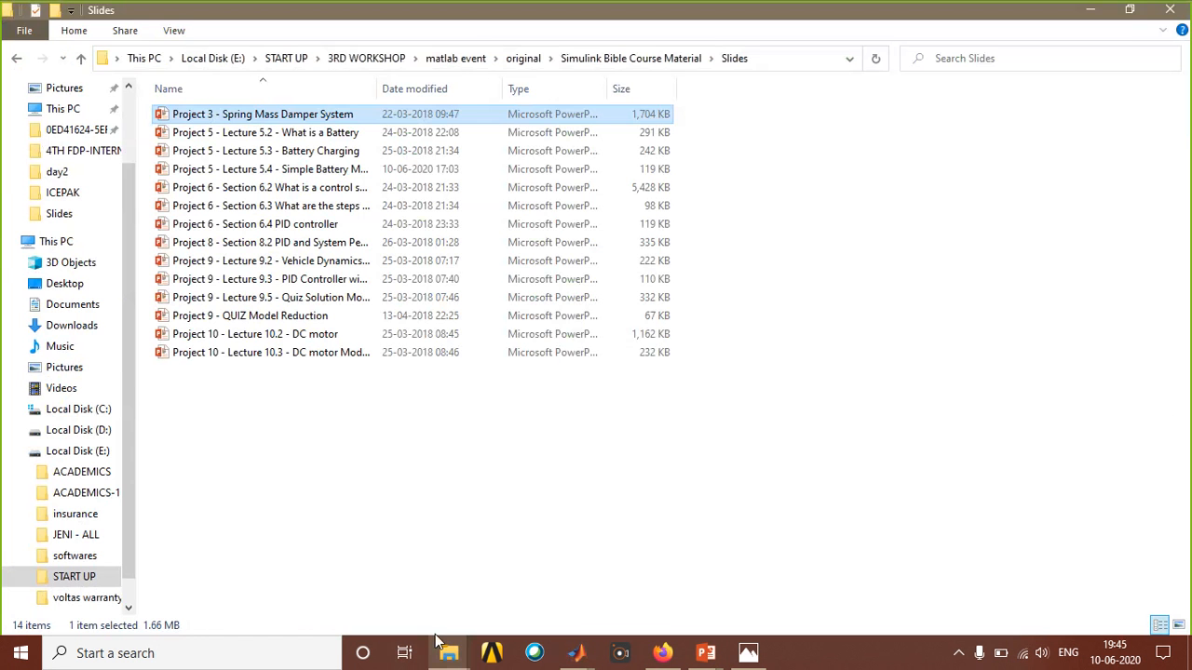
left_click(517, 579)
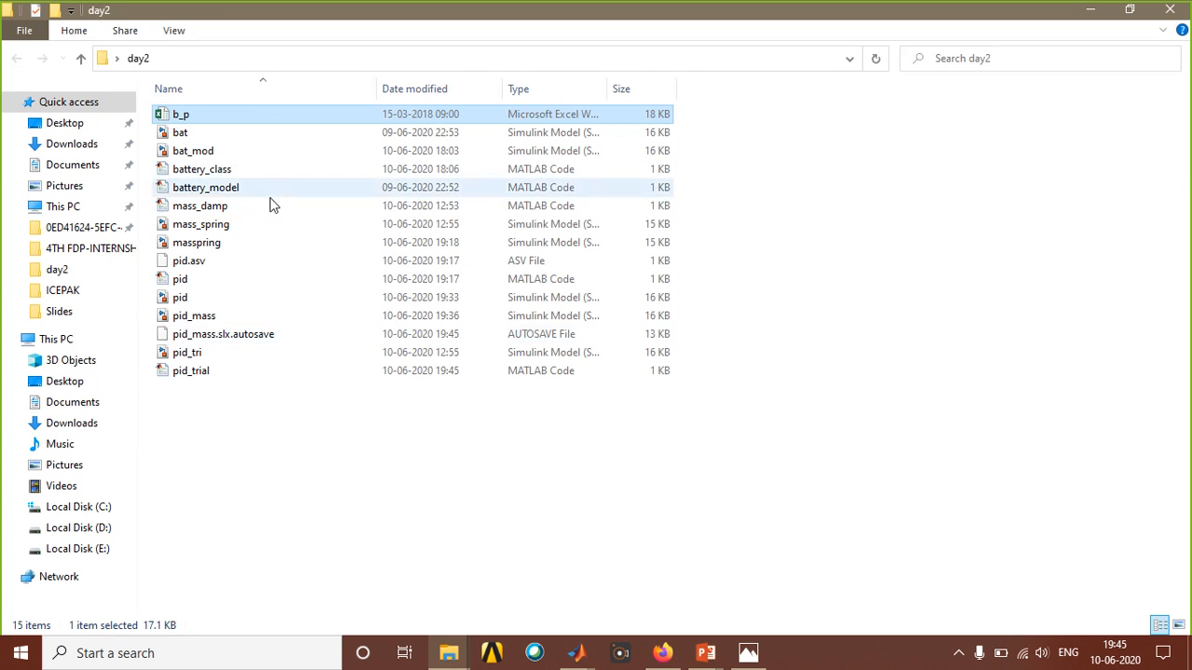
Delete the in outport and its branch line from the Step signal in the pid_mass model.
left_click(577, 653)
left_click(308, 586)
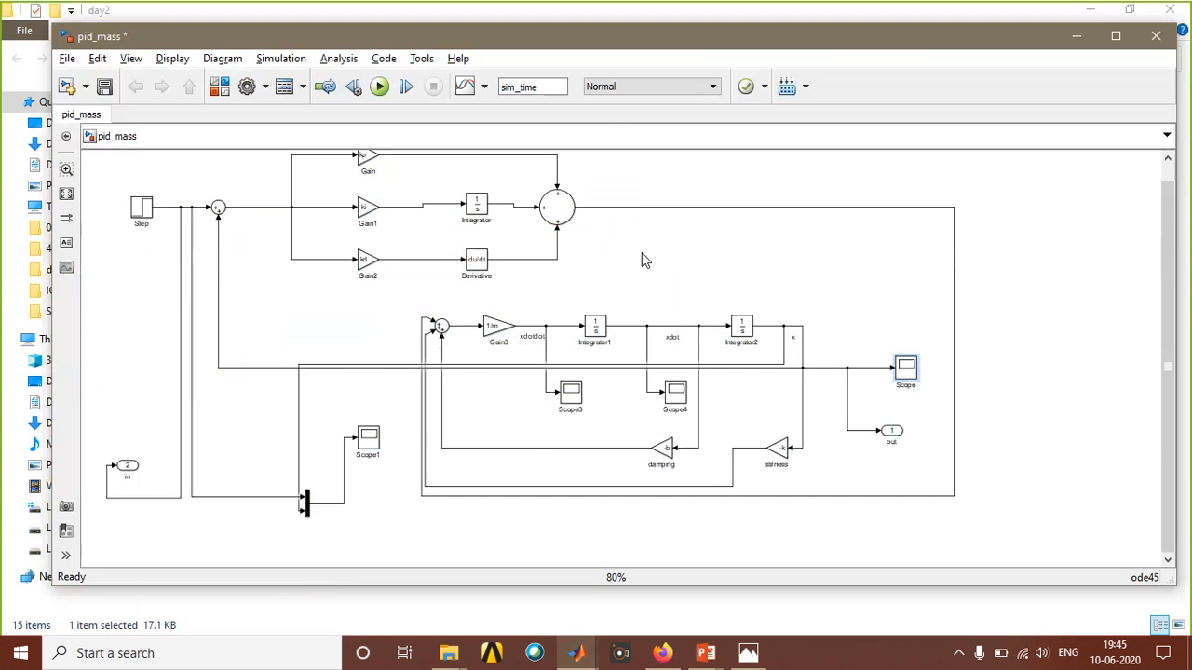
scroll(641, 252, "up", 1)
scroll(641, 252, "down", 2)
scroll(641, 252, "up", 1)
left_click(142, 499)
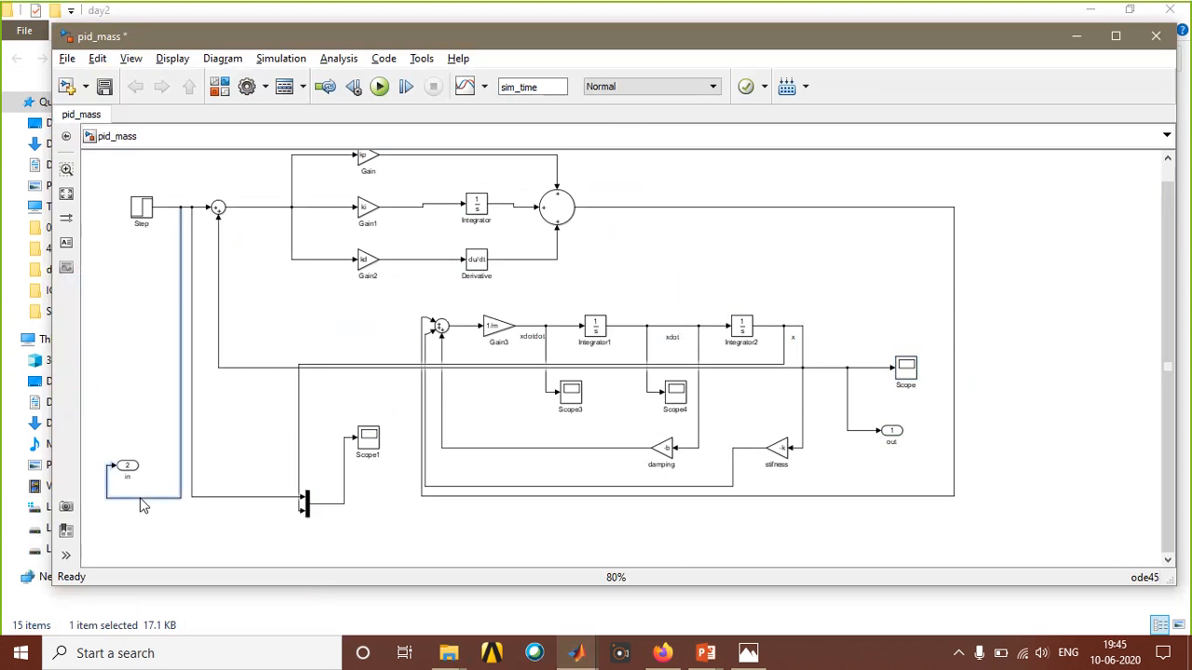
key("Delete")
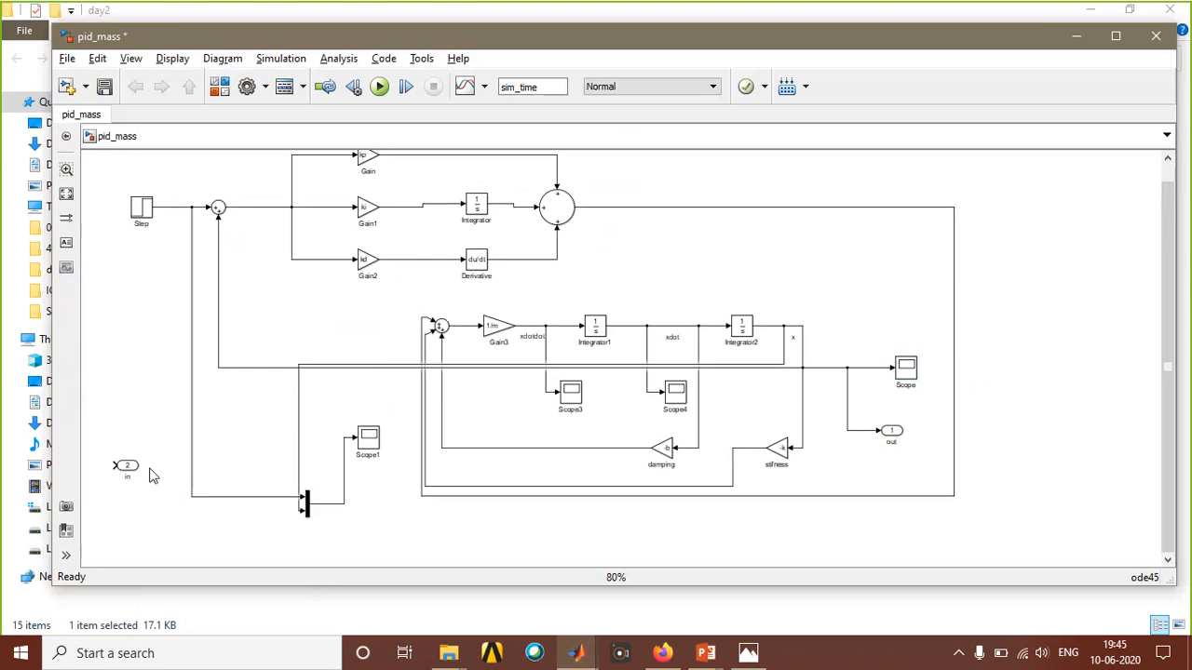
left_click(128, 467)
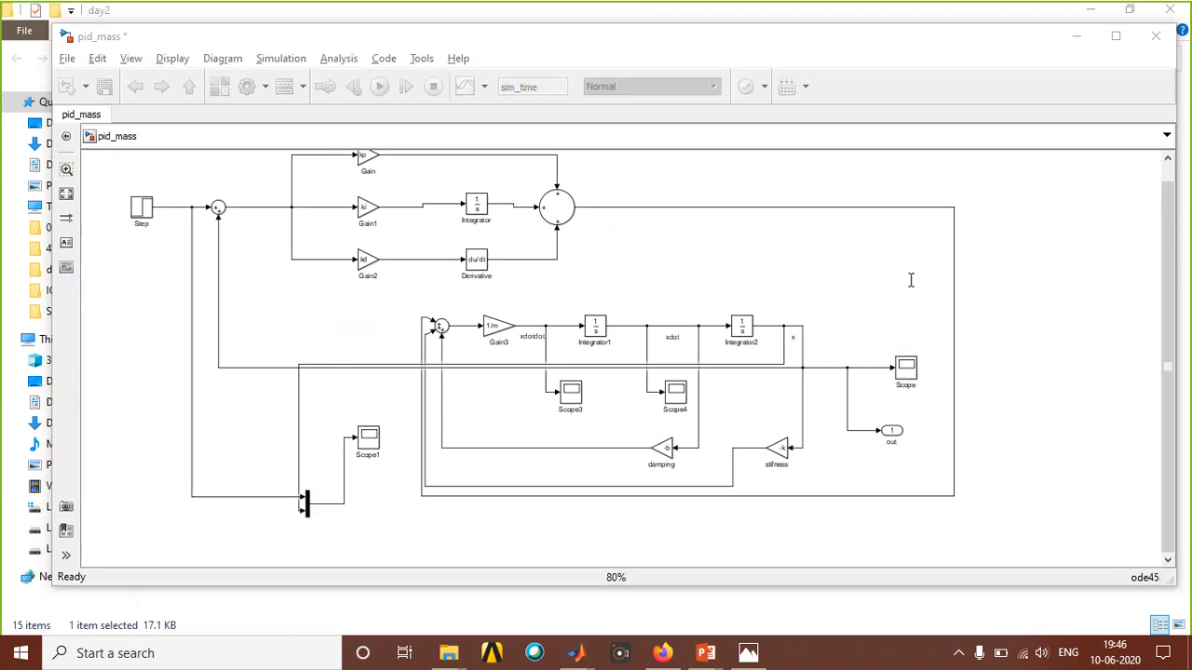
left_click(140, 39)
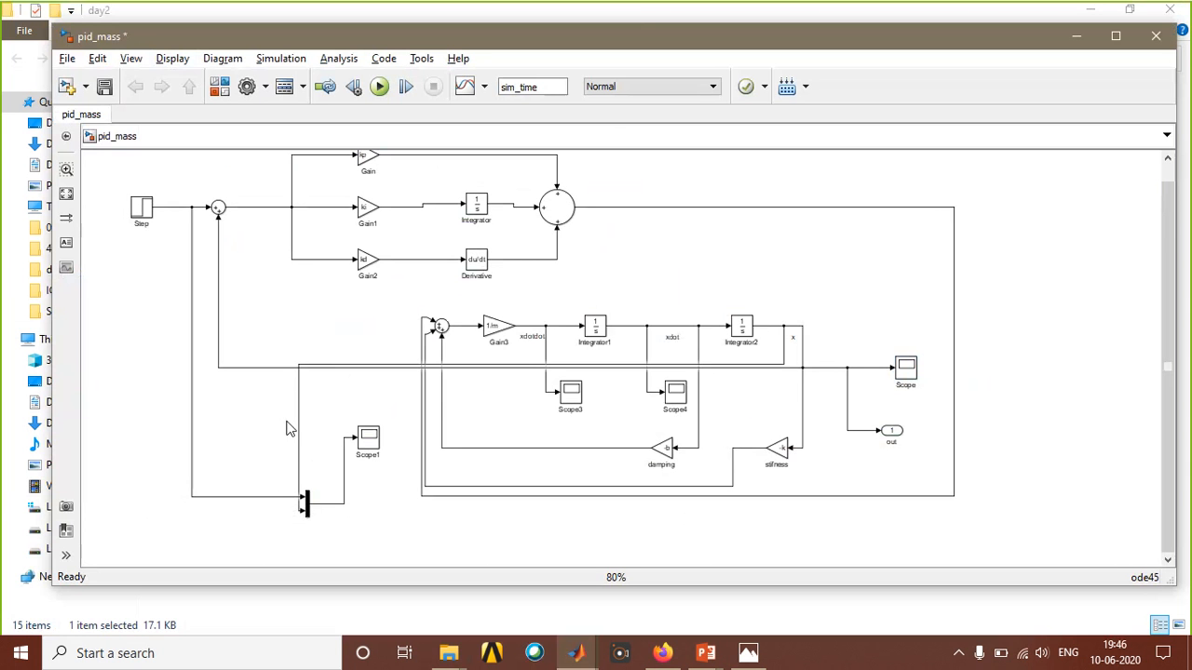
Open the mass_damp script from the day2 folder in MATLAB (R2014b) to read its parameters and code.
left_click(449, 653)
left_click(525, 590)
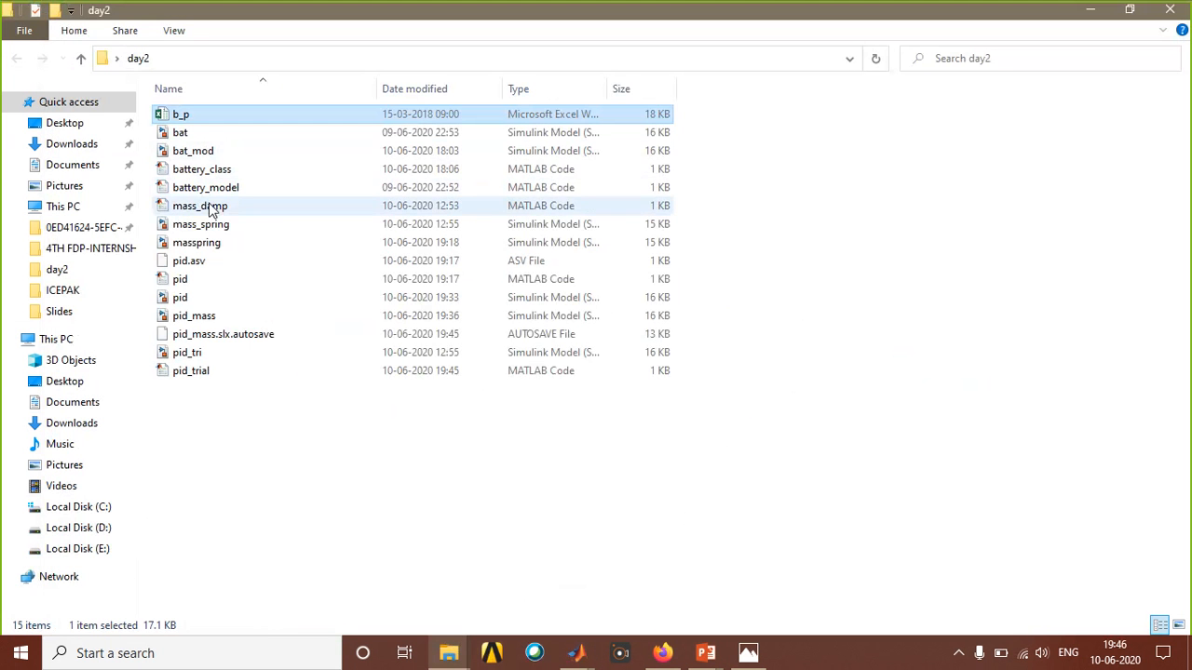
left_click(212, 207)
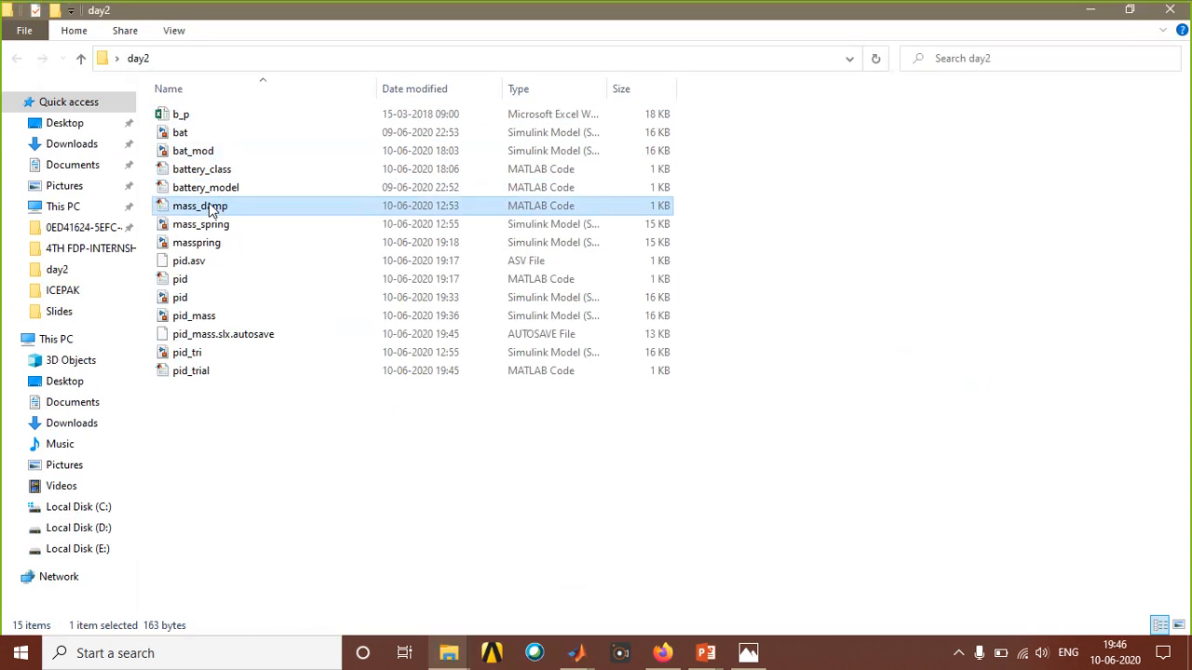
double_click(212, 207)
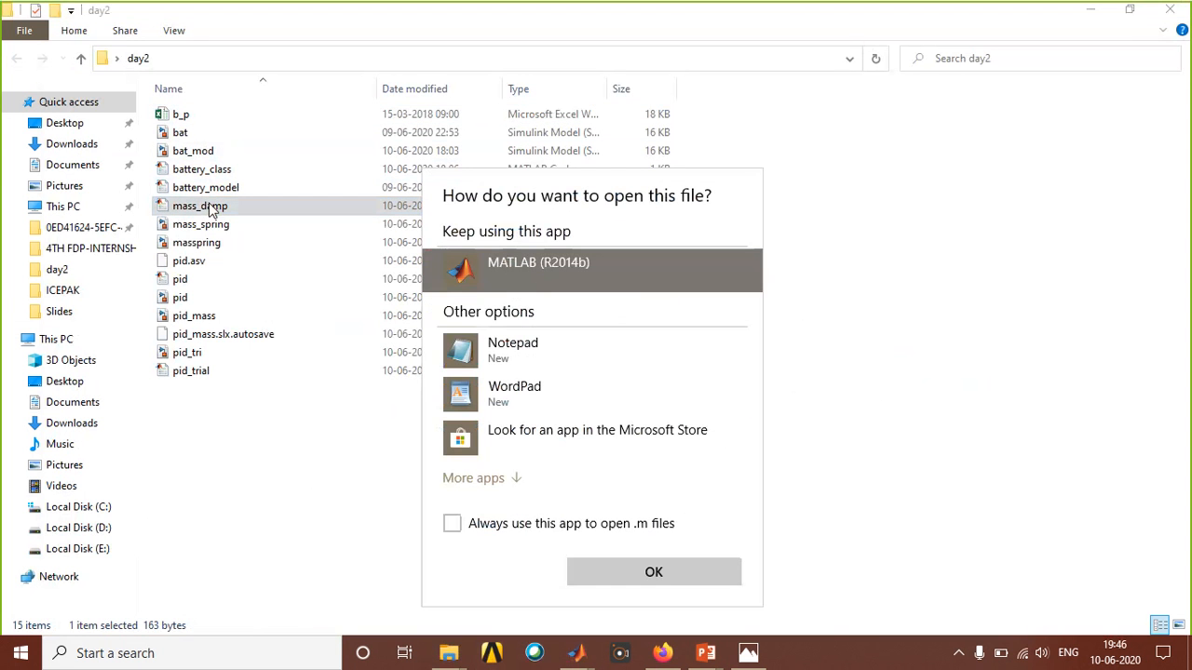
left_click(677, 578)
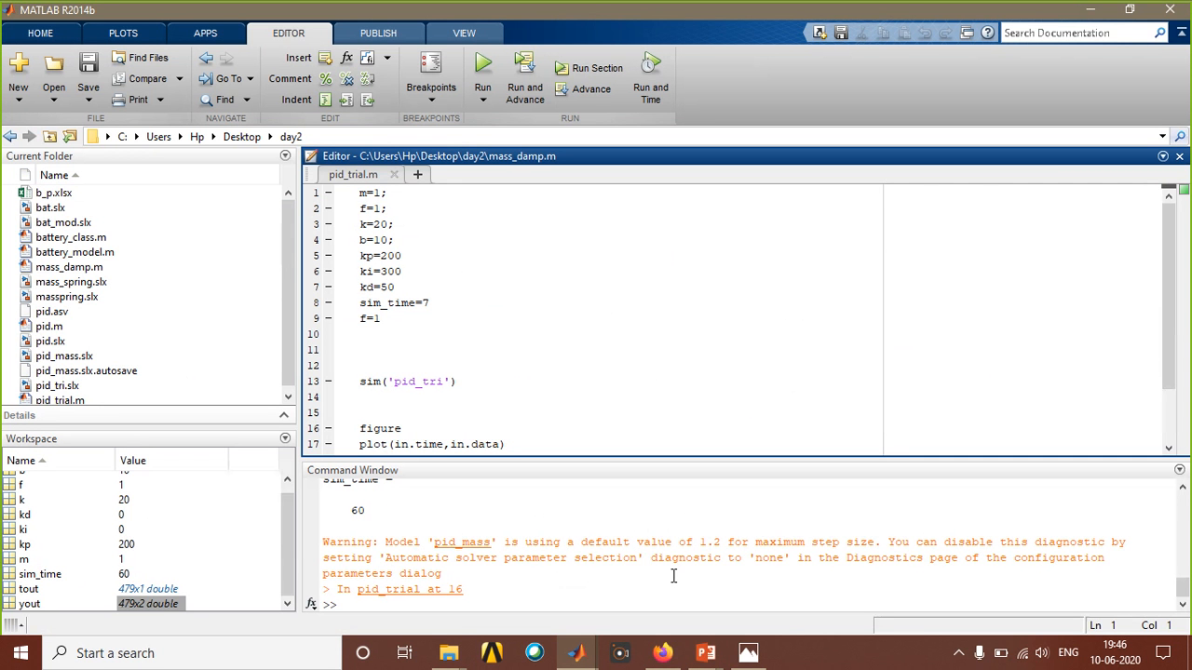
Open the pid Simulink model from the day2 folder and bring its window to the front.
left_click(449, 653)
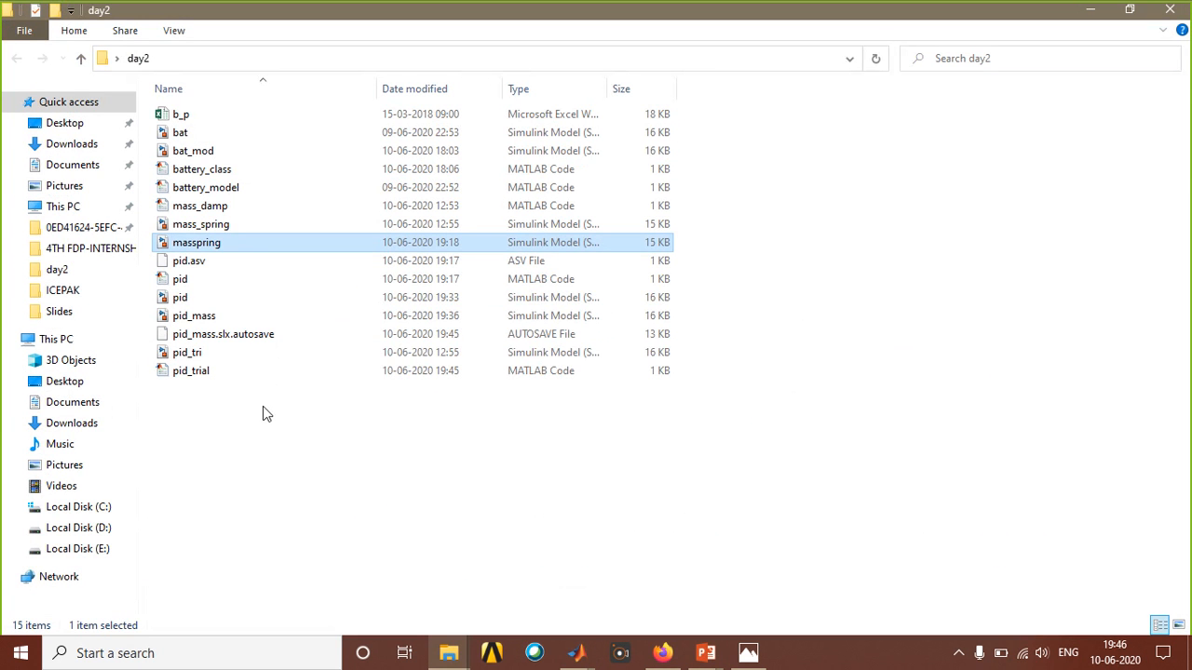
left_click(216, 305)
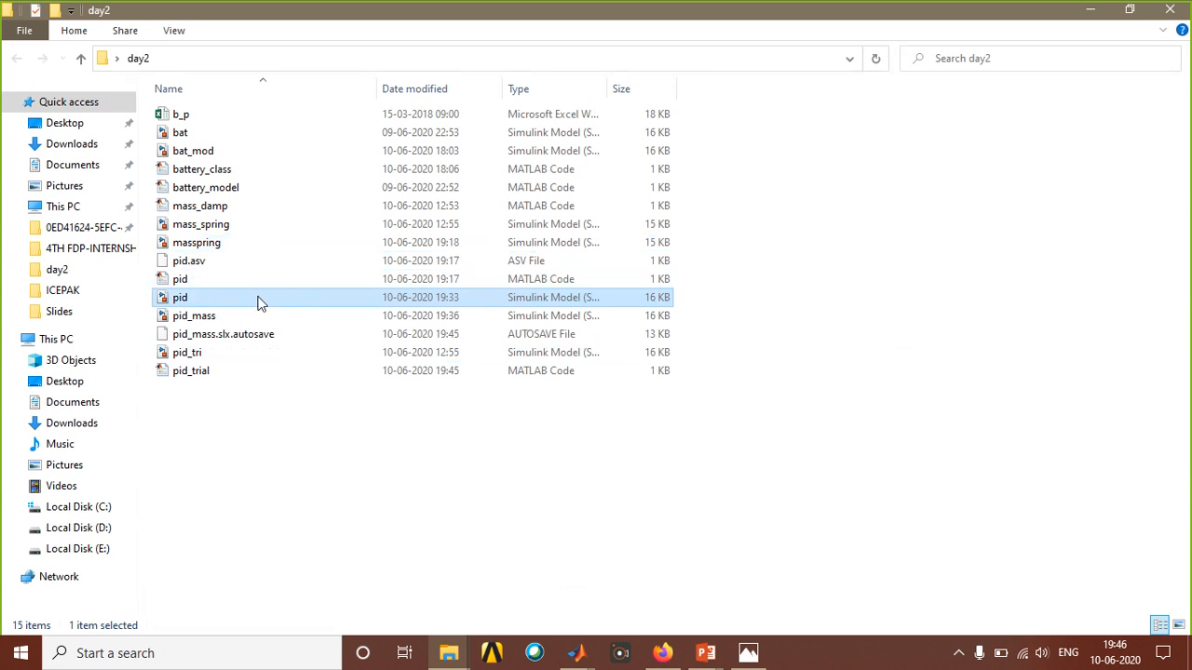
left_click(231, 317)
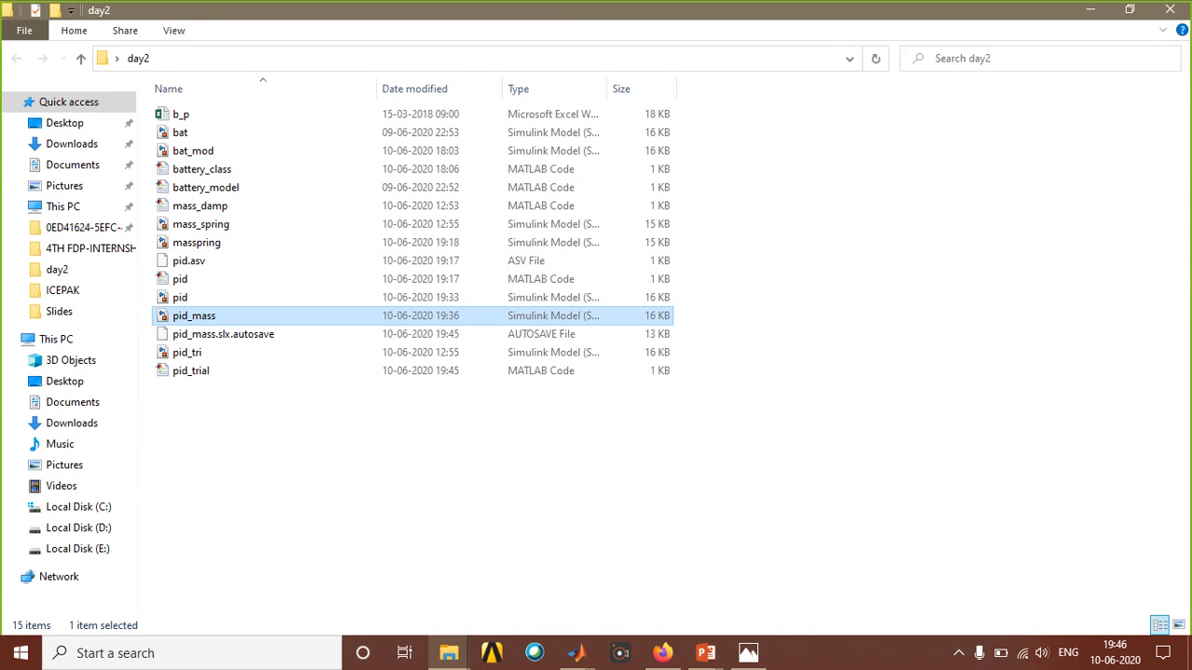
left_click(579, 657)
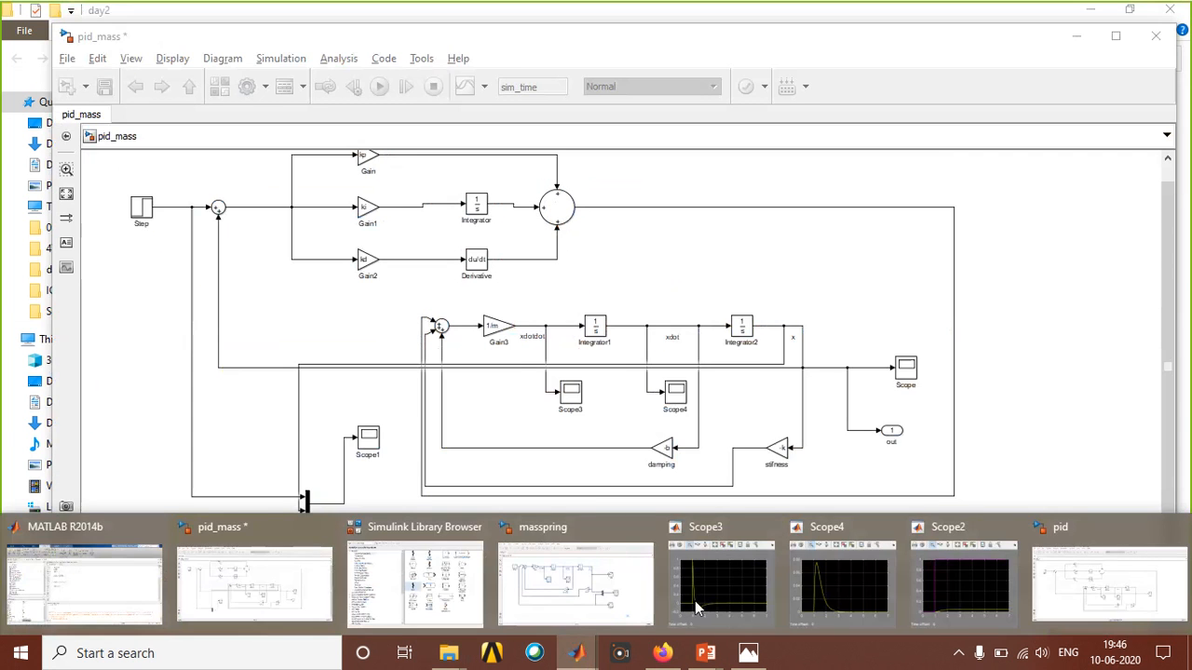
left_click(1107, 585)
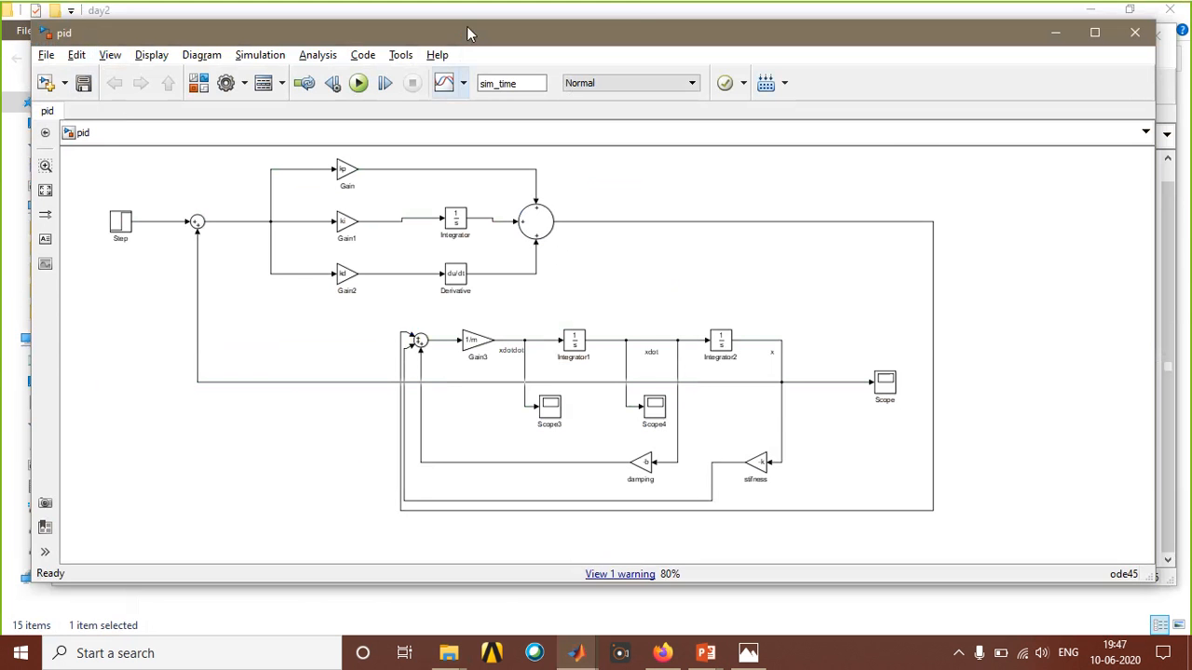
Annotate the pid model with arrows at the Step input and feedback path, circle the mass-spring-damper section, and clear the markings.
key("alt+Tab")
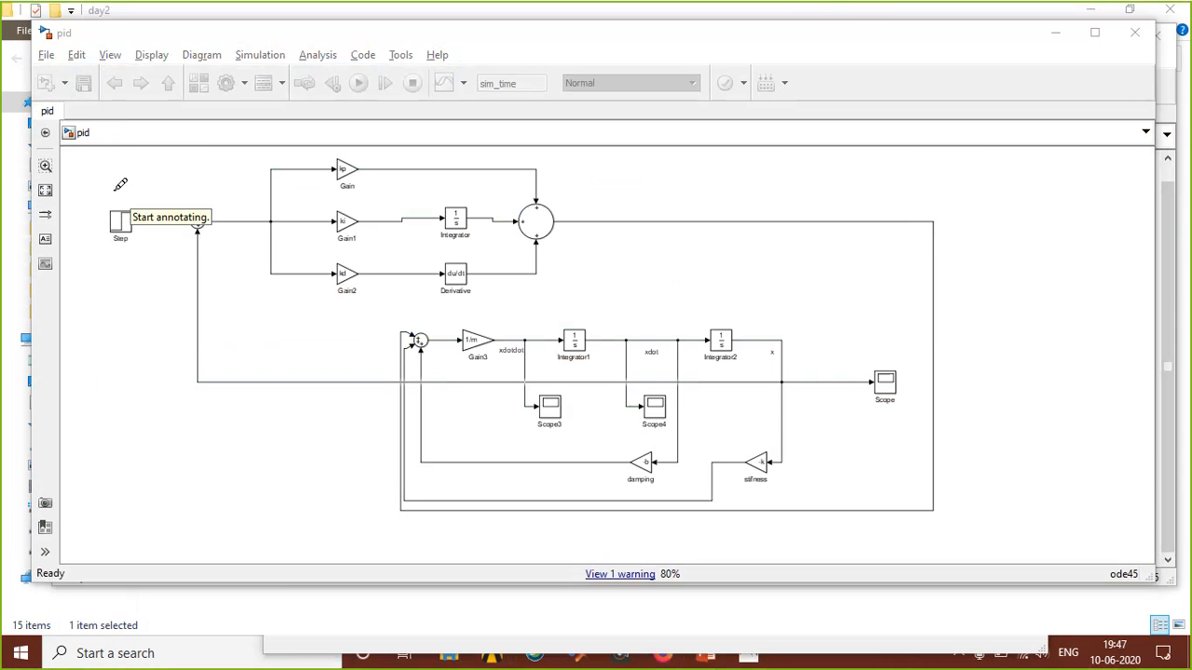
mouse_move(117, 191)
left_mouse_down()
mouse_move(198, 168)
mouse_move(199, 196)
left_mouse_up()
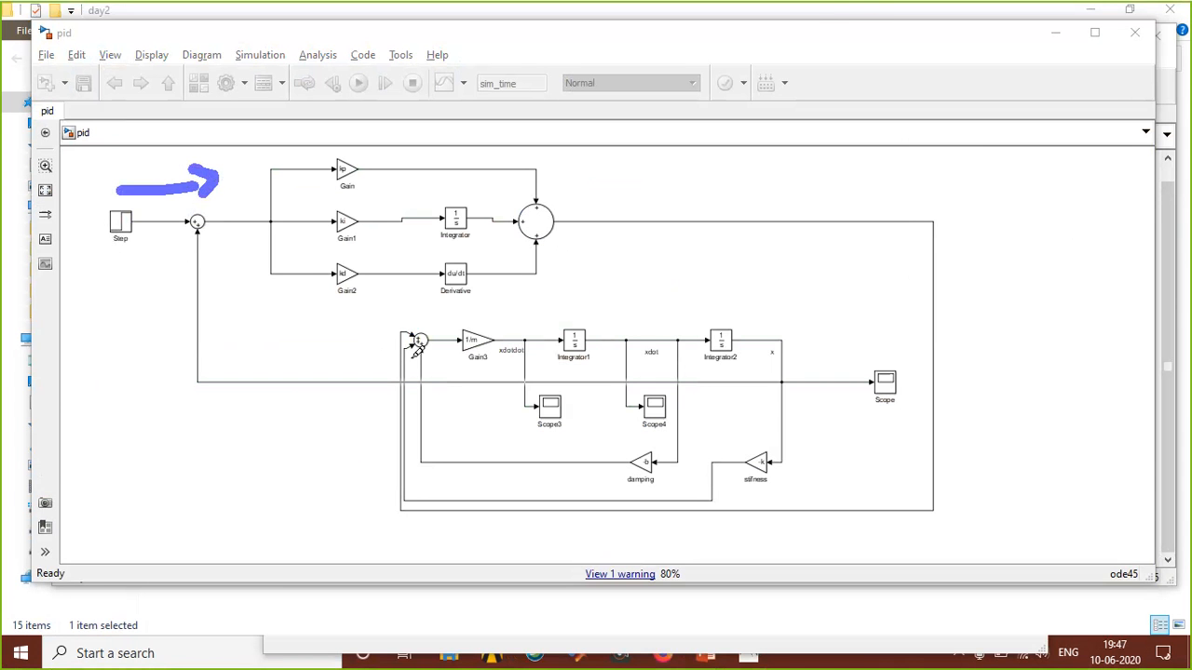
mouse_move(361, 406)
left_mouse_down()
mouse_move(257, 398)
mouse_move(199, 277)
mouse_move(210, 241)
mouse_move(227, 277)
mouse_move(663, 246)
mouse_move(870, 259)
mouse_move(715, 596)
mouse_move(311, 438)
mouse_move(386, 302)
mouse_move(391, 348)
mouse_move(395, 306)
left_mouse_up()
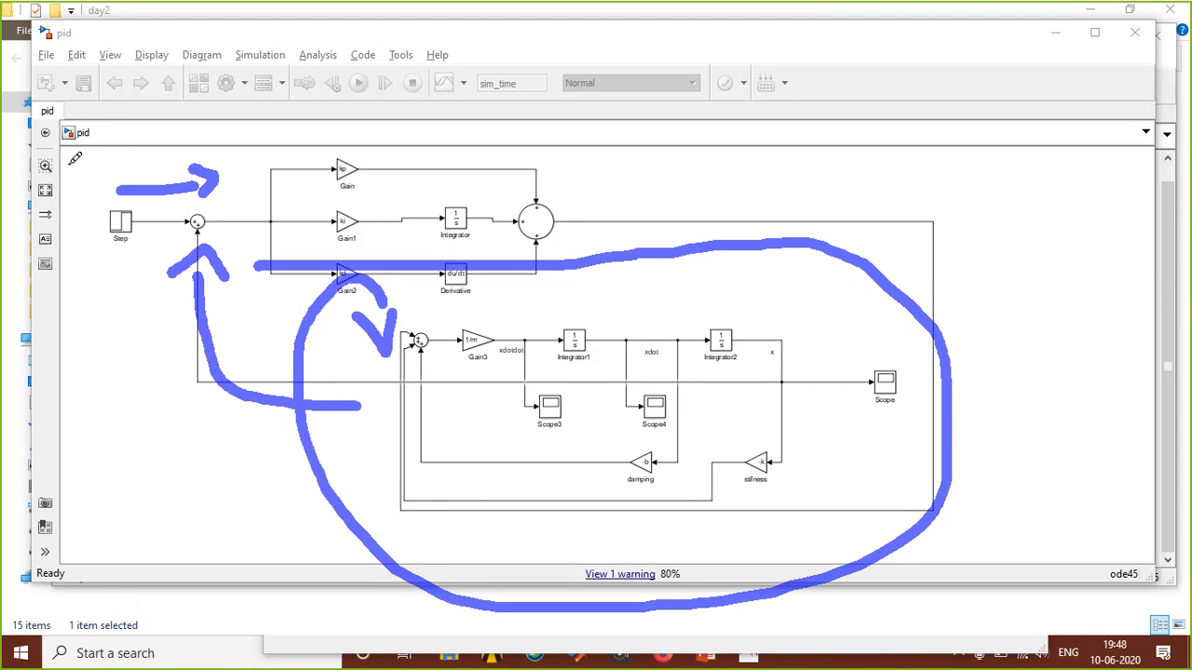
left_click(98, 38)
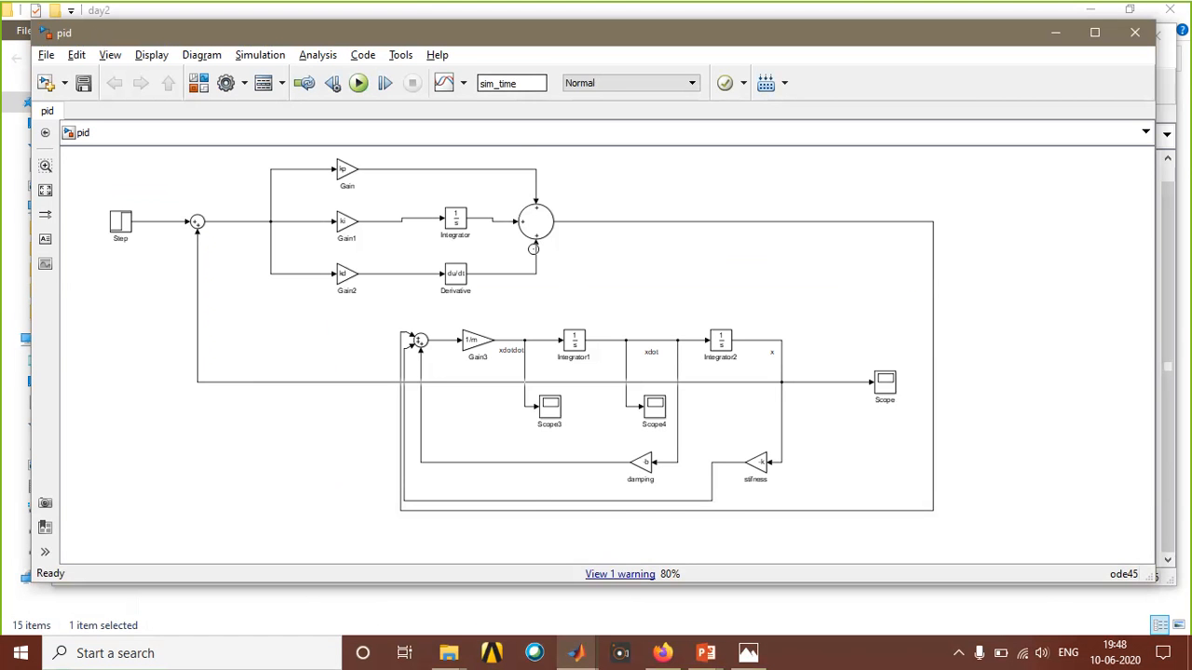
Check the final value in the pid model's Step block parameters and close the dialog.
left_click(576, 653)
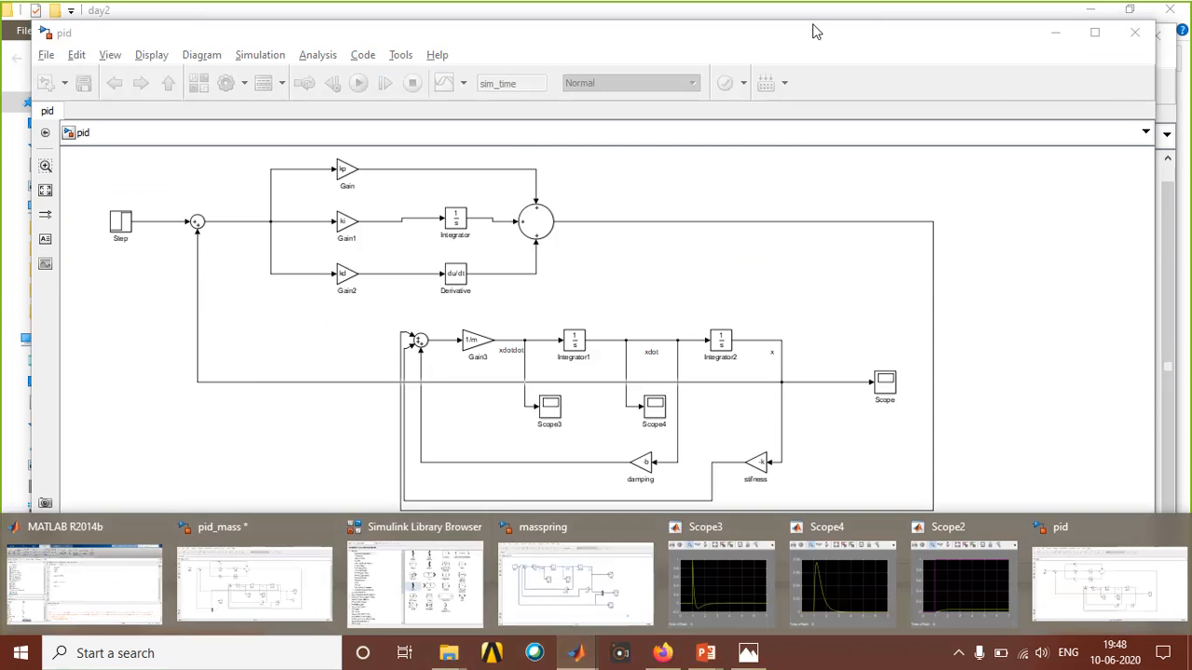
left_click(840, 233)
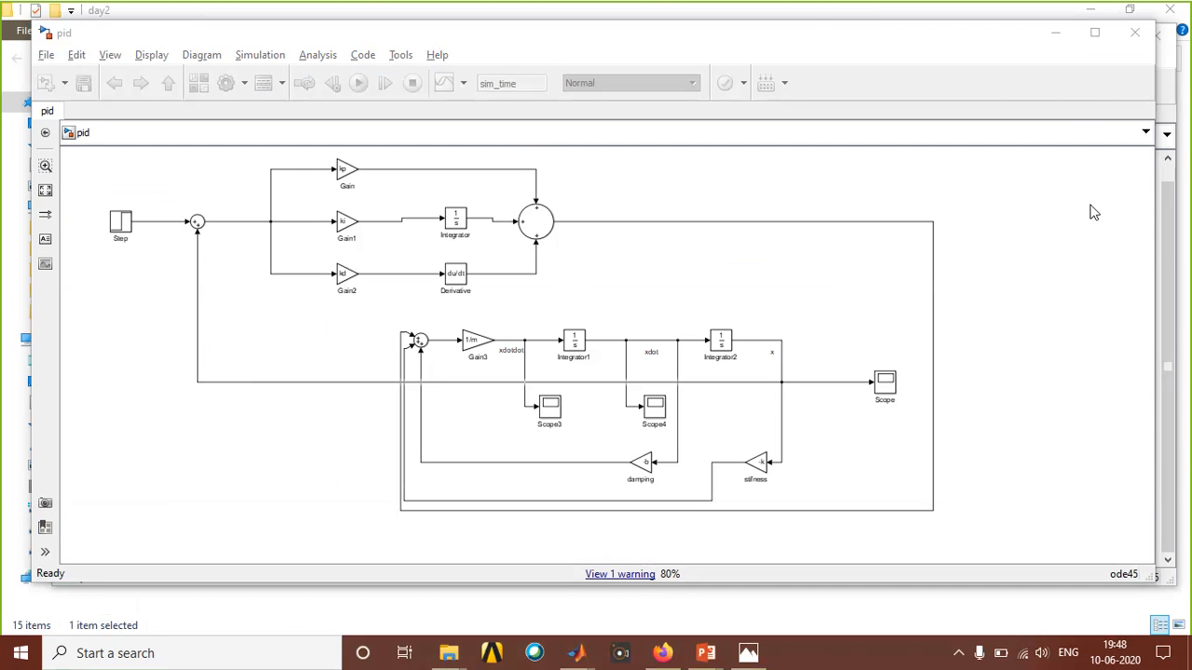
double_click(129, 225)
left_click(175, 271)
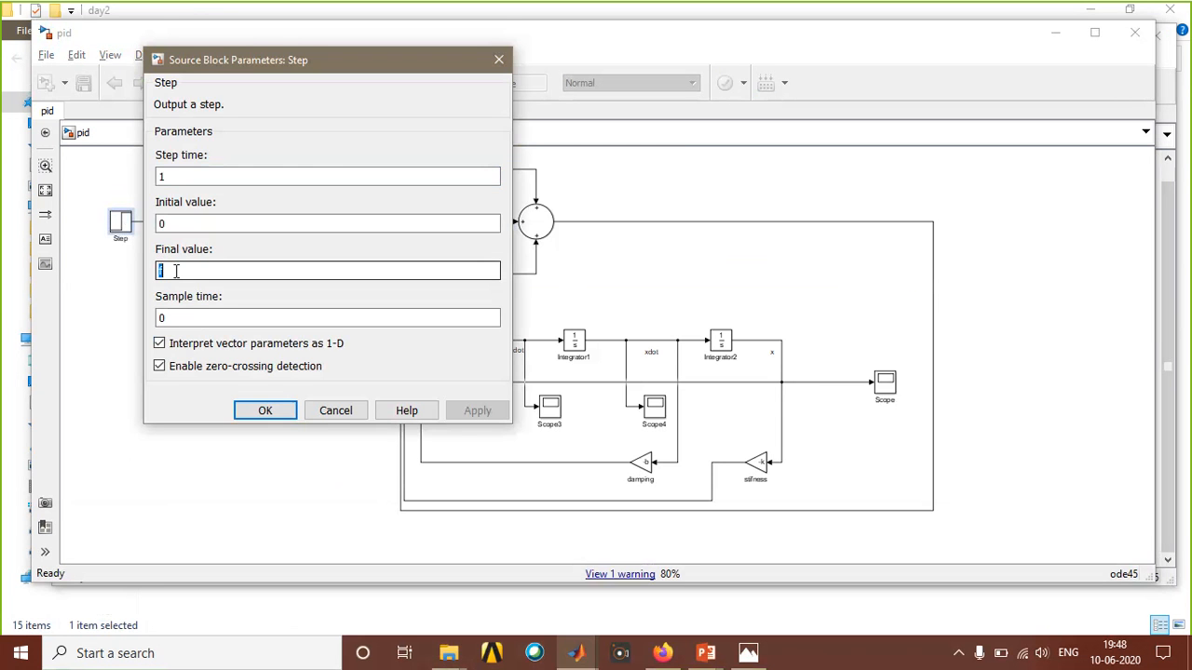
left_click(251, 416)
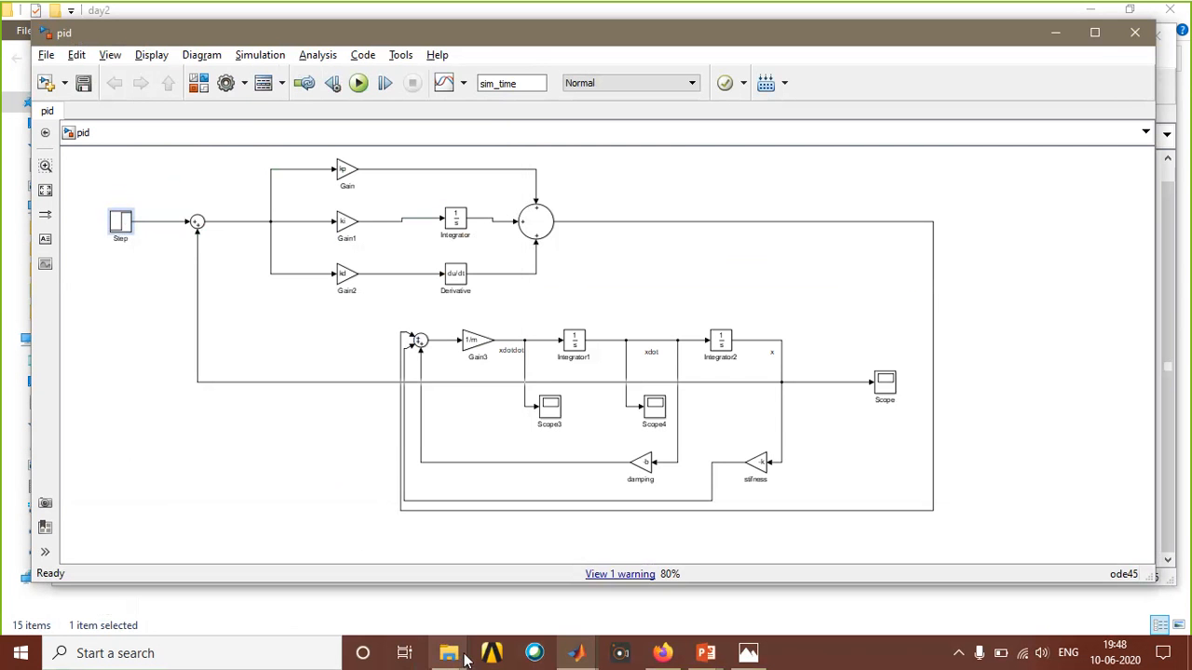
Switch to MATLAB and check the f value and the other parameters in the pid_trial script.
left_click(575, 655)
left_click(133, 540)
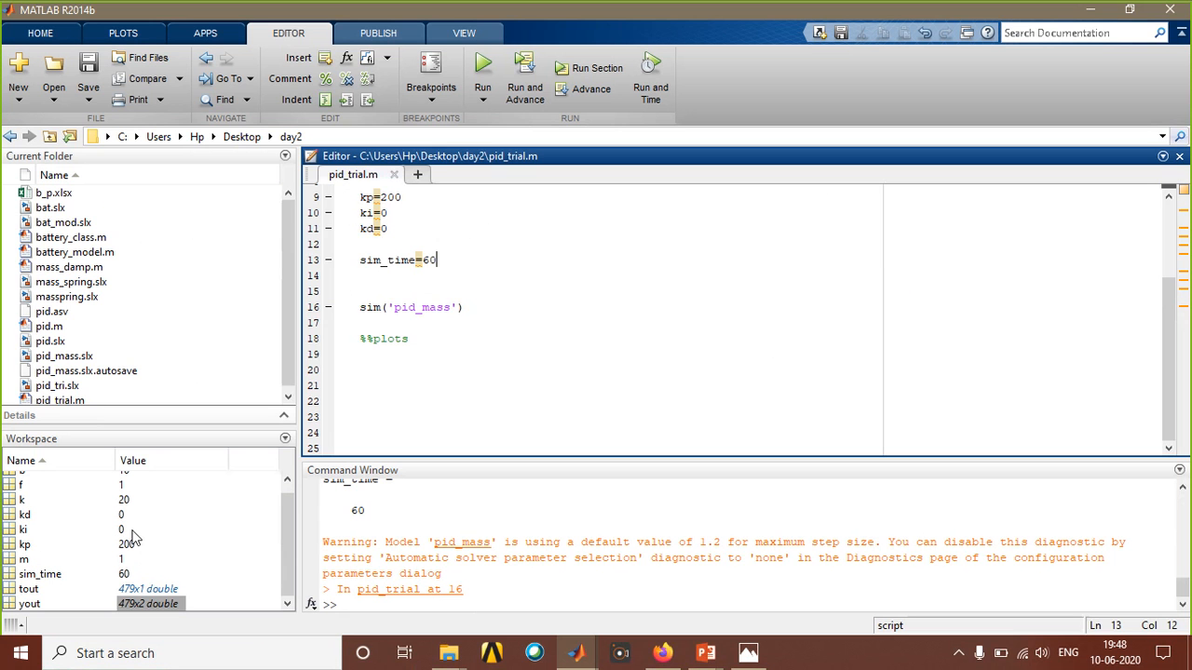
scroll(385, 241, "up", 3)
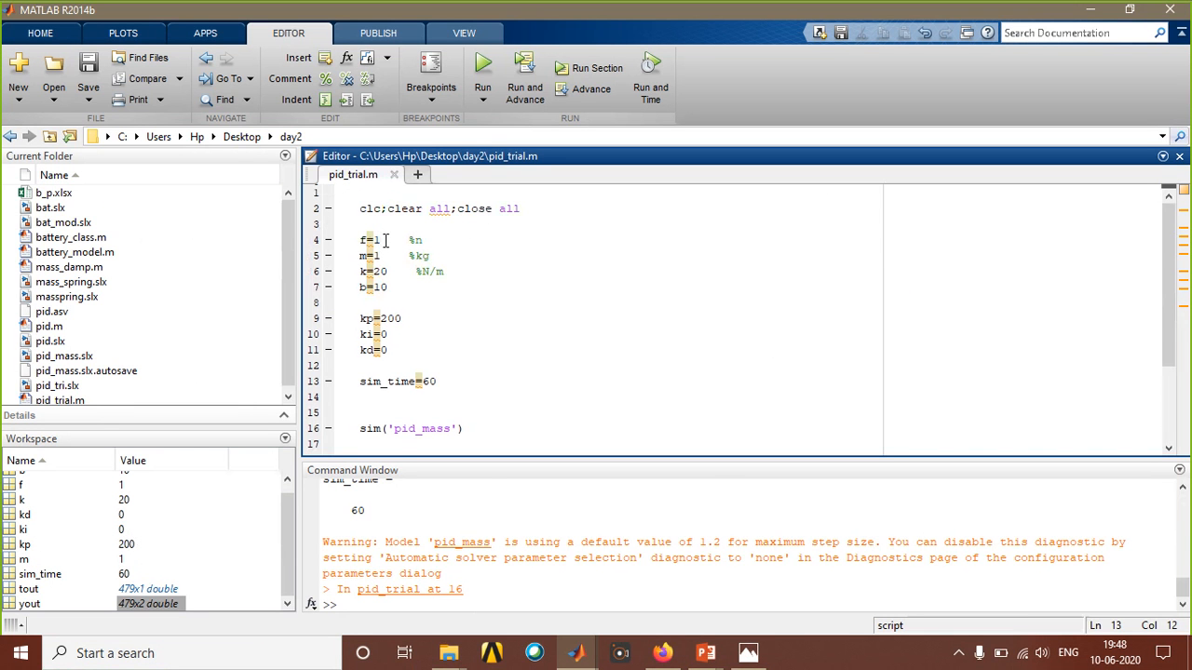
left_click(384, 240)
View the pid_mass model, then check the Step block parameters in the pid model and close the dialog.
left_click(575, 655)
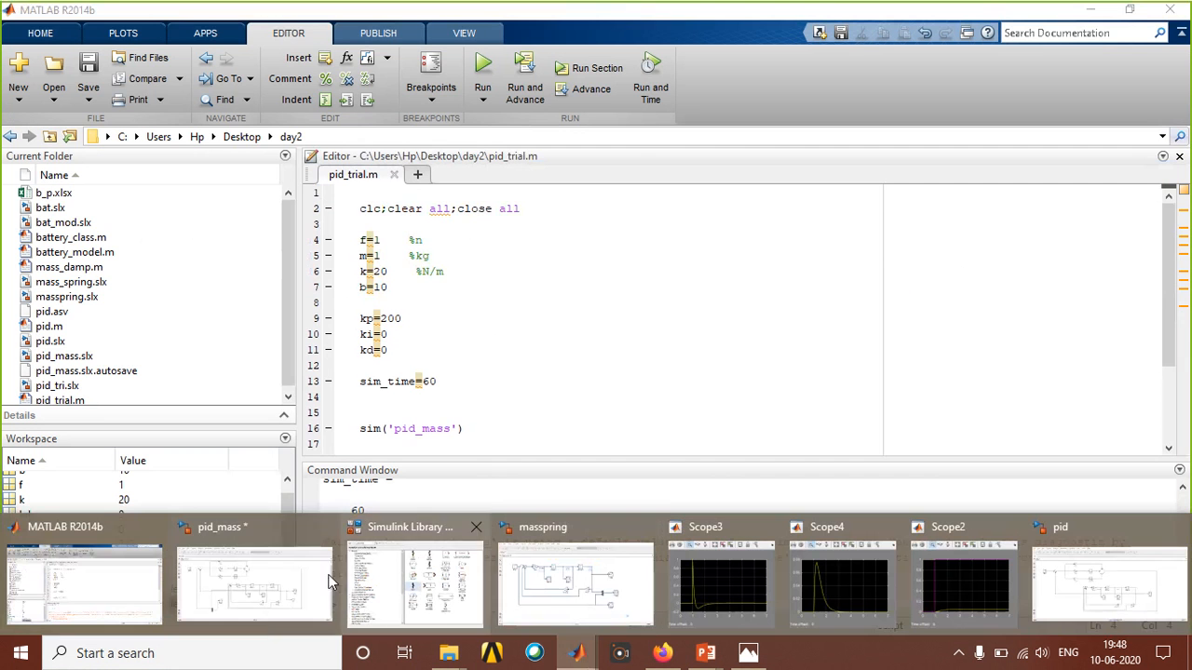
left_click(251, 571)
left_click(575, 655)
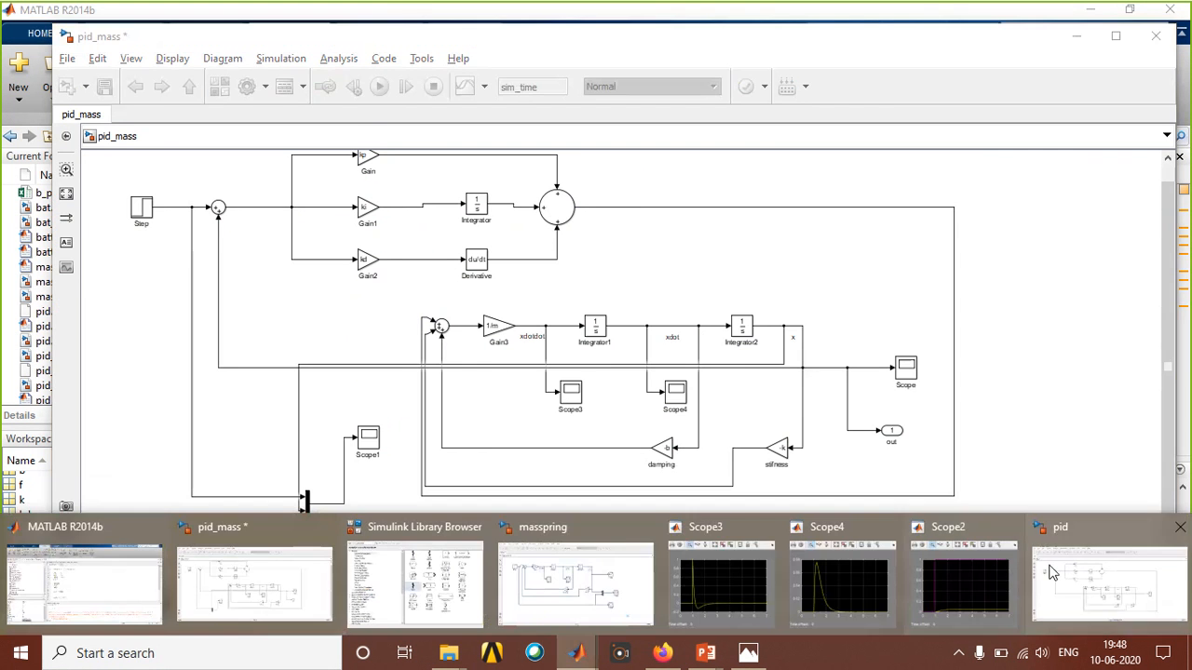
left_click(1105, 590)
double_click(119, 224)
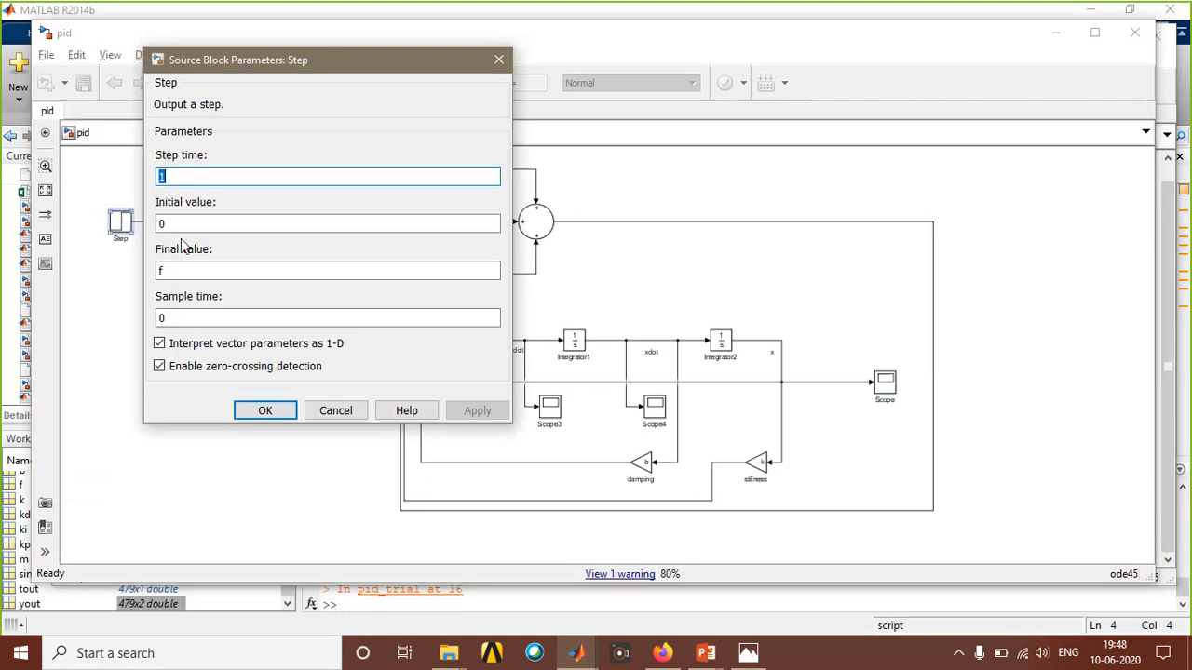
left_click(193, 177)
left_click(279, 415)
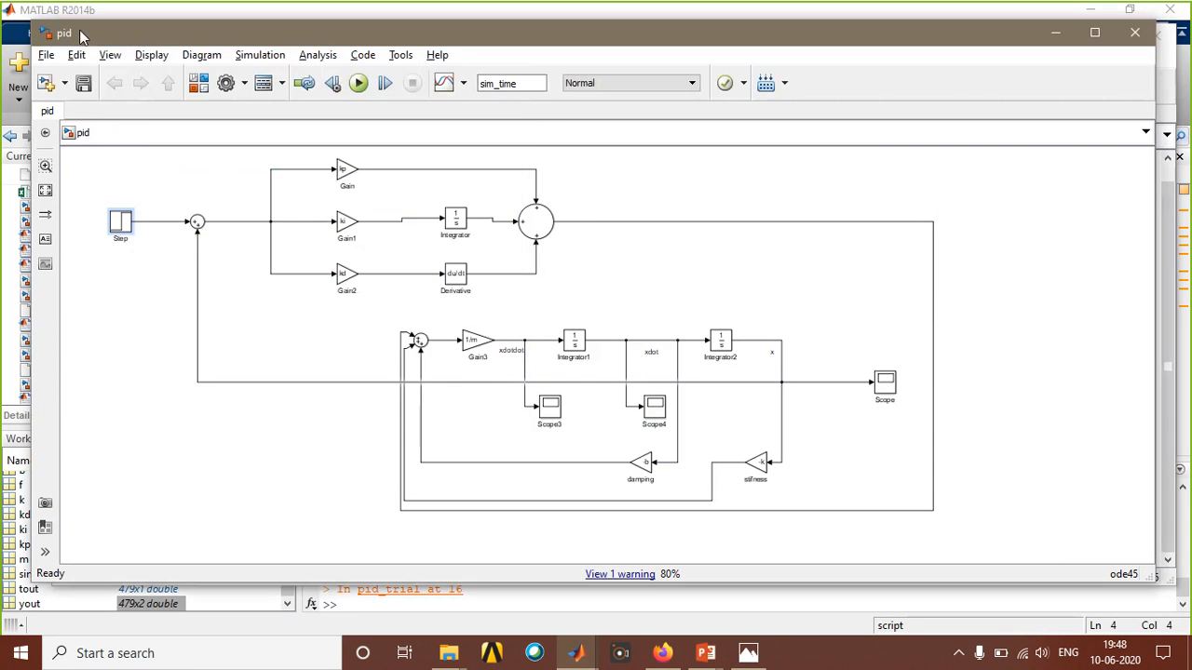
Change the sim call in the pid_trial script to 'pid' and save the script.
left_click(576, 655)
left_click(90, 586)
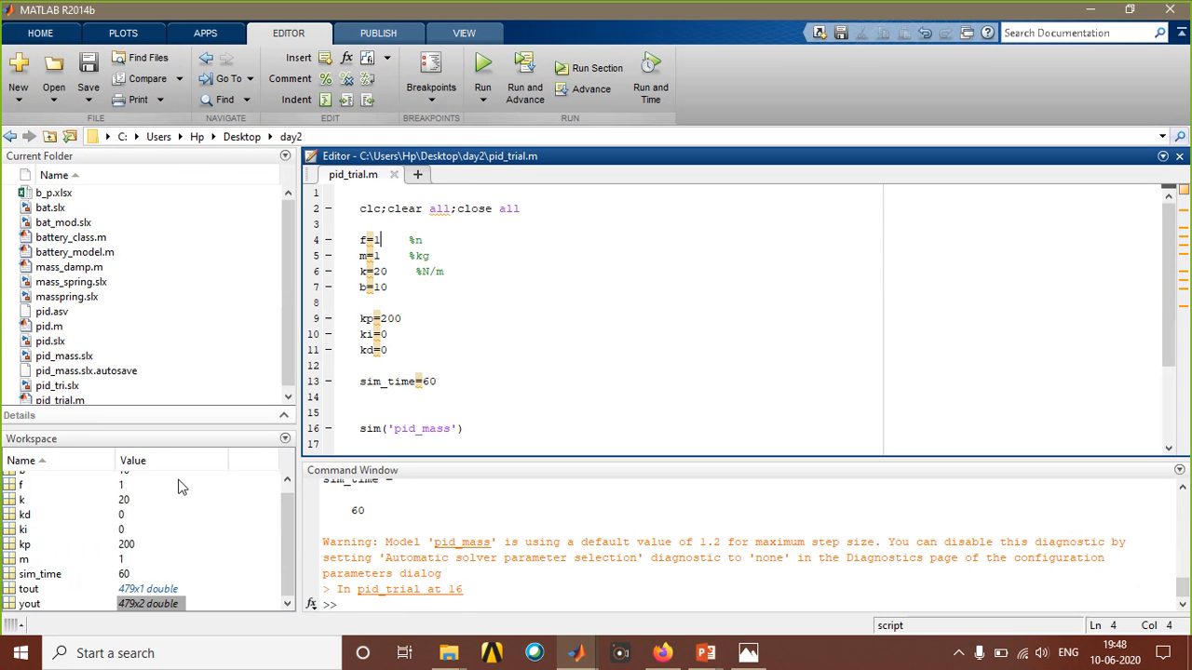
left_click(456, 429)
key("BackSpace")
key("BackSpace")
key("BackSpace")
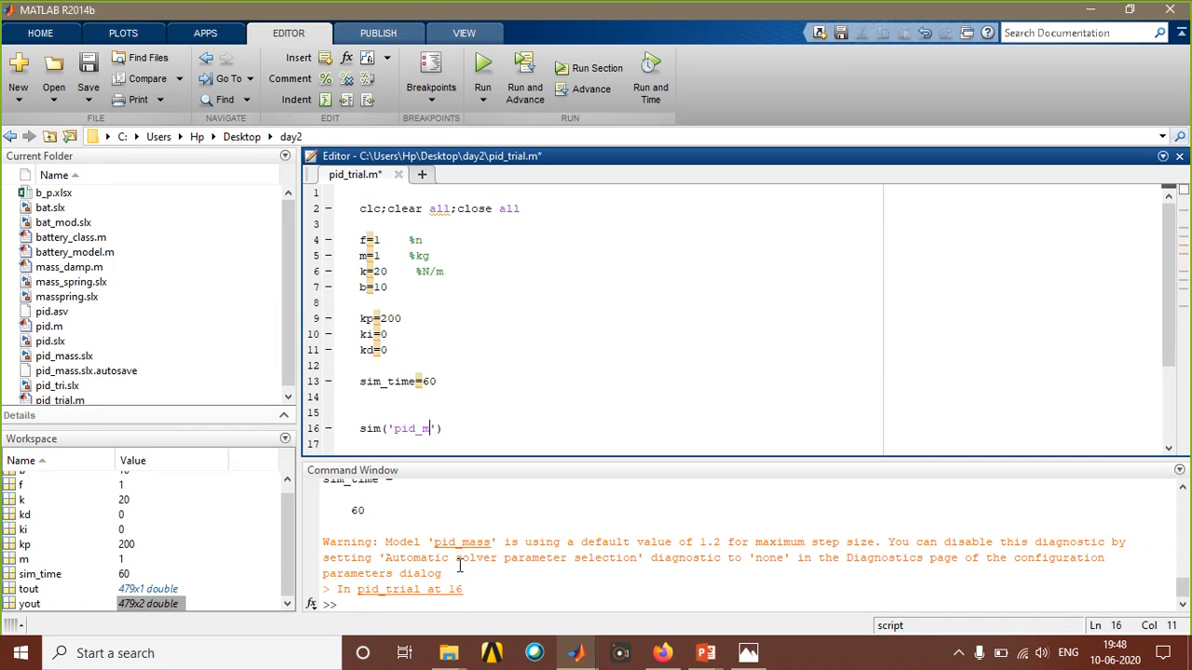
key("BackSpace")
key("BackSpace")
key("ctrl+s")
Review the step time and final value of the pid model's Step block again, and close its parameters.
mouse_move(576, 653)
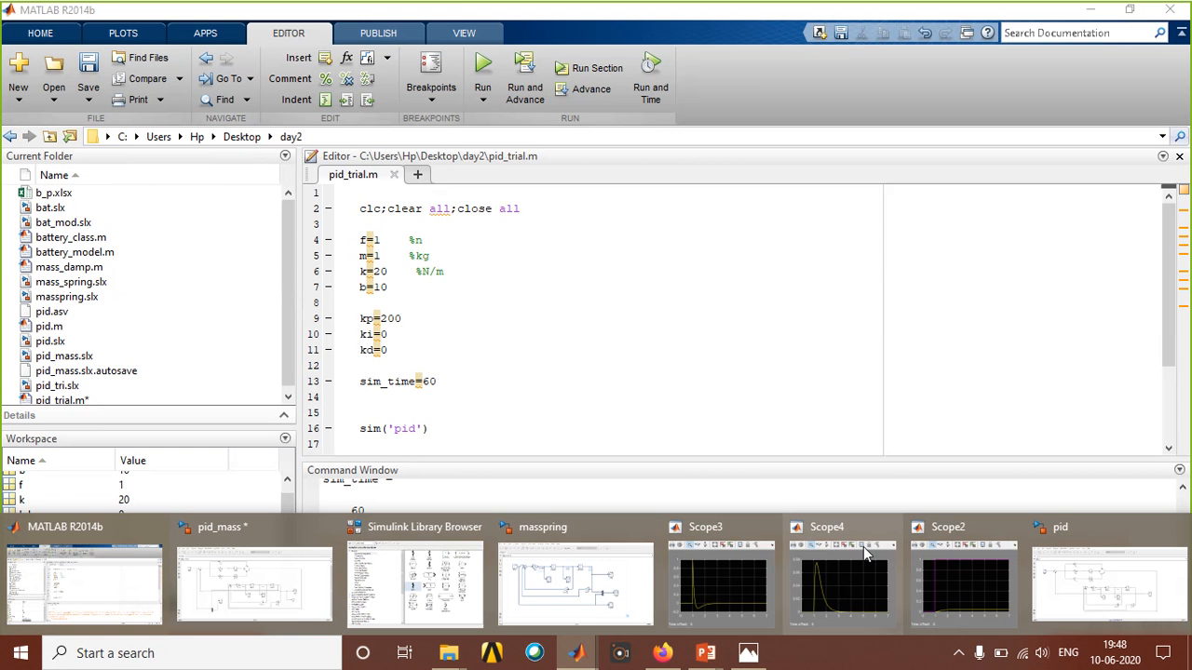
left_click(1108, 582)
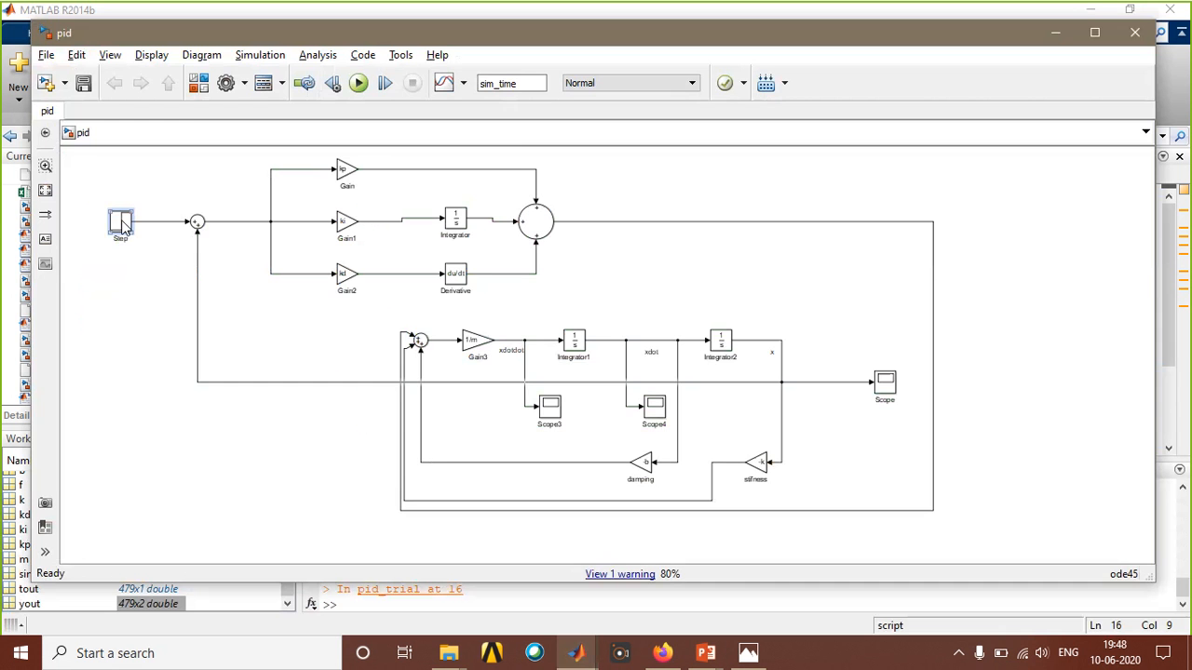
double_click(121, 224)
double_click(170, 220)
double_click(190, 175)
double_click(187, 271)
left_click(264, 410)
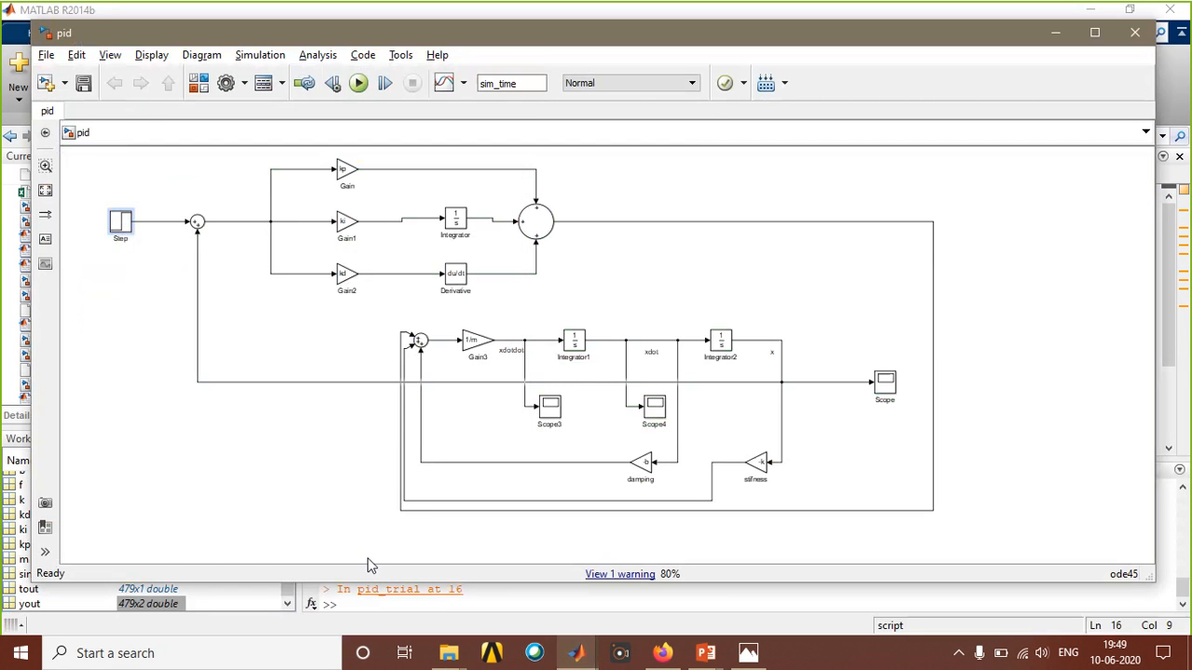
Try to run the pid_trial script with the sim call to 'pid'.
left_click(576, 652)
left_click(304, 570)
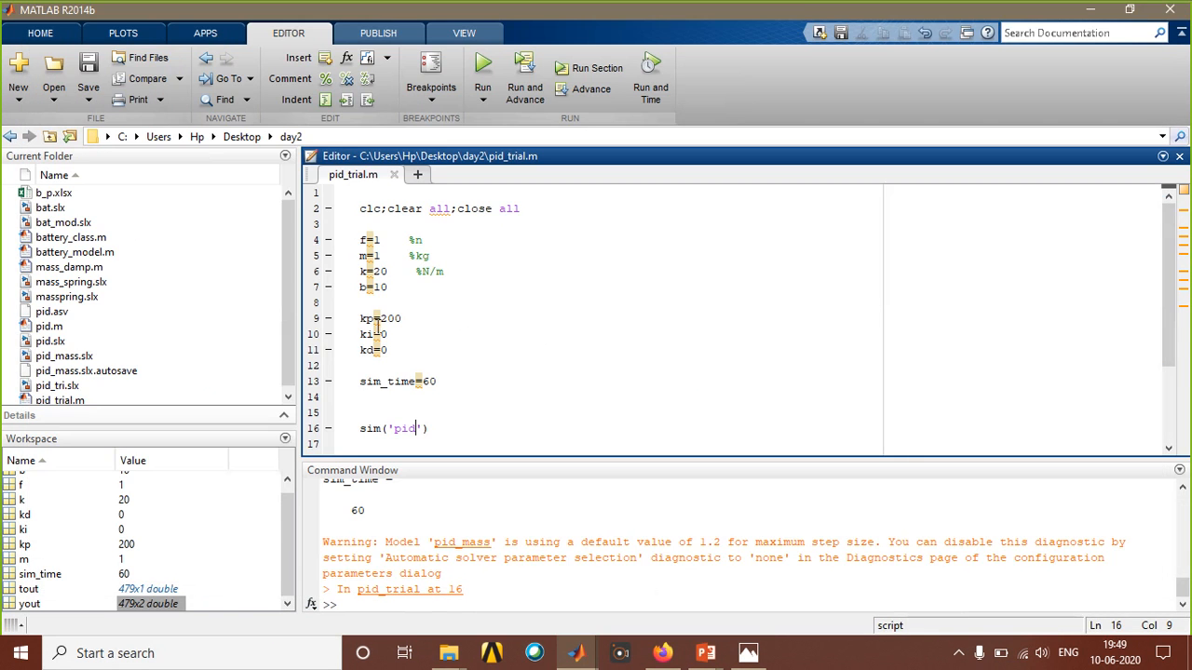
scroll(377, 326, "down", 3)
scroll(413, 239, "up", 1)
left_click(478, 72)
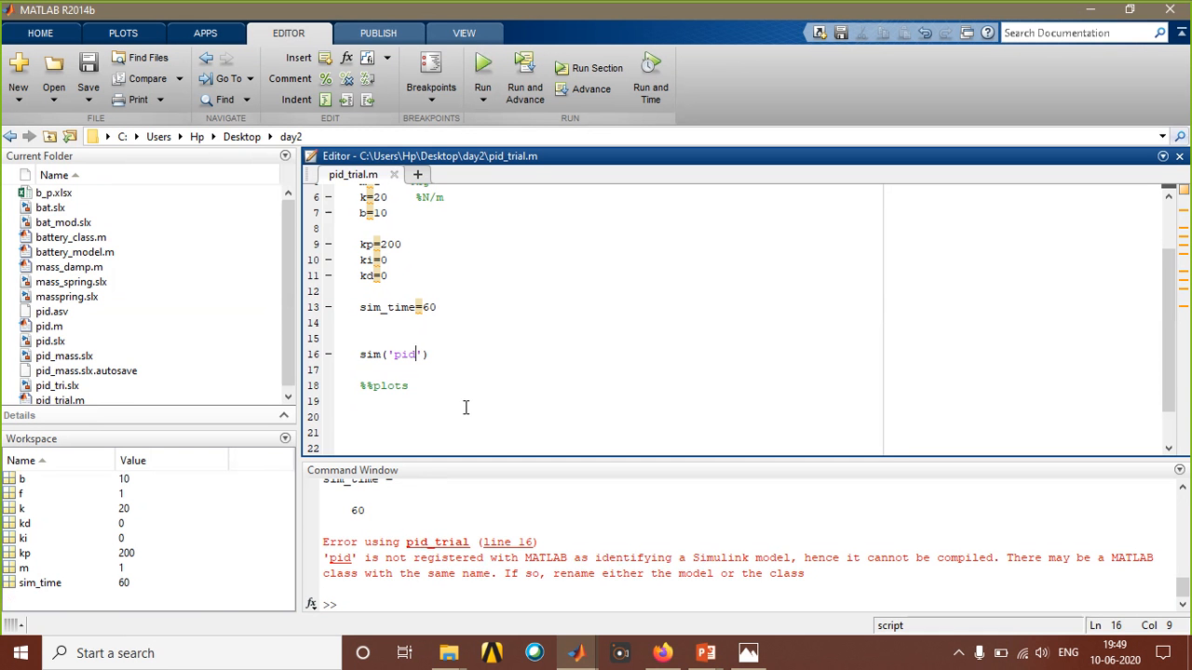
Save the pid Simulink model under the name newmass in the day2 folder.
left_click(584, 649)
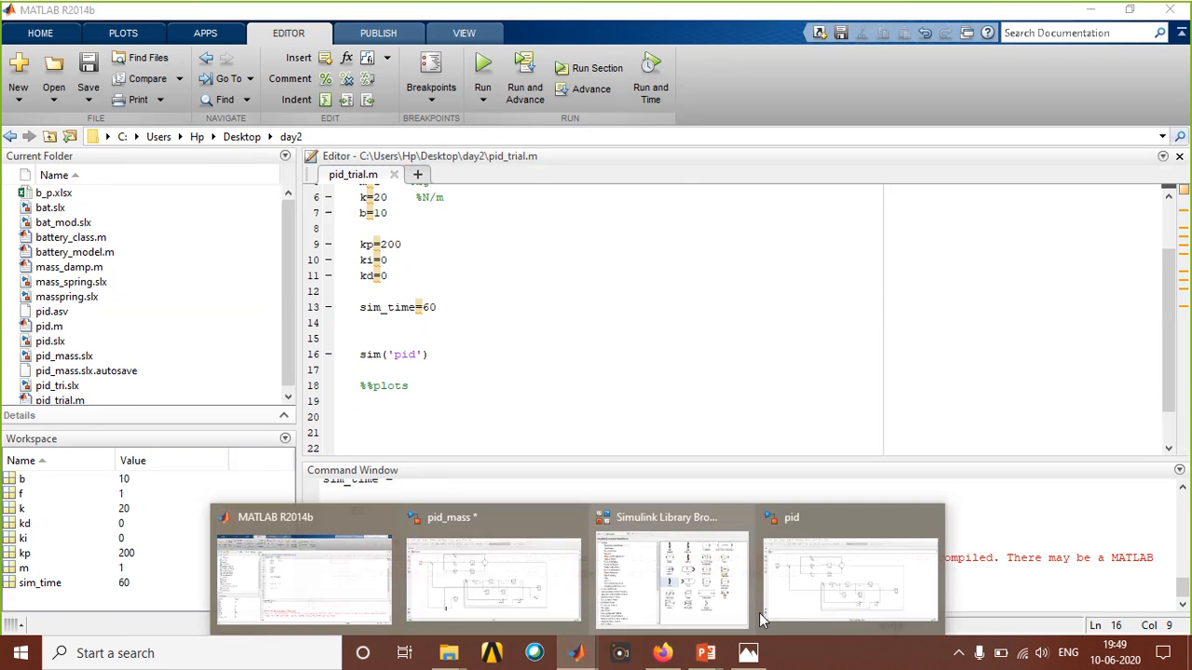
left_click(847, 573)
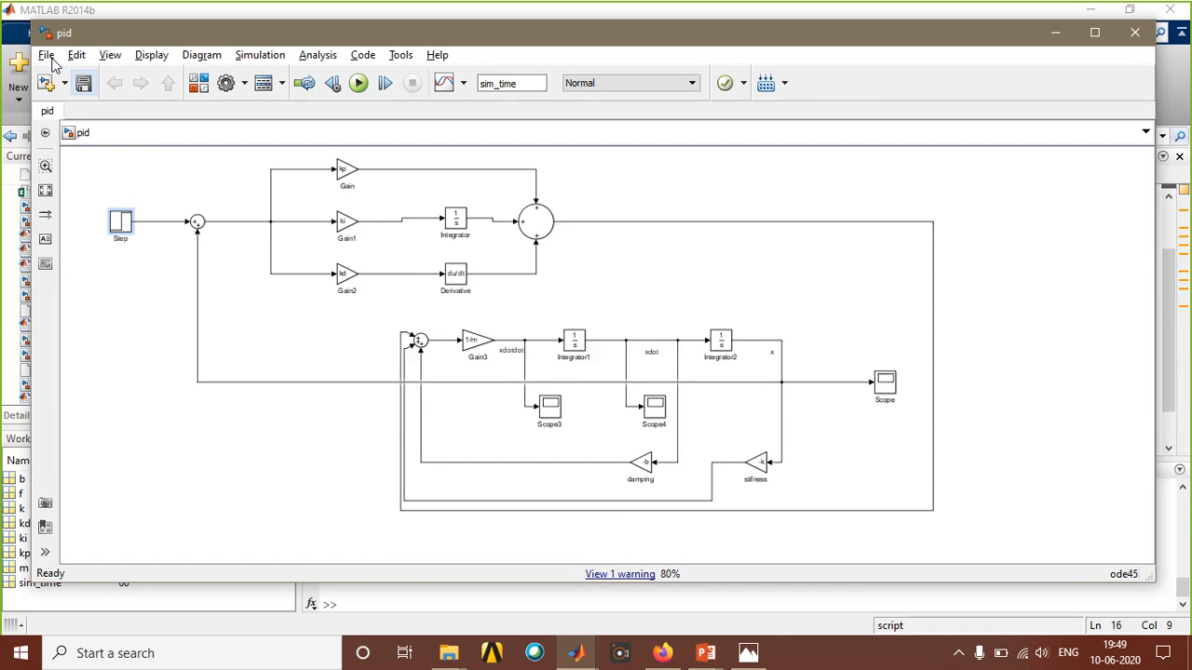
left_click(82, 161)
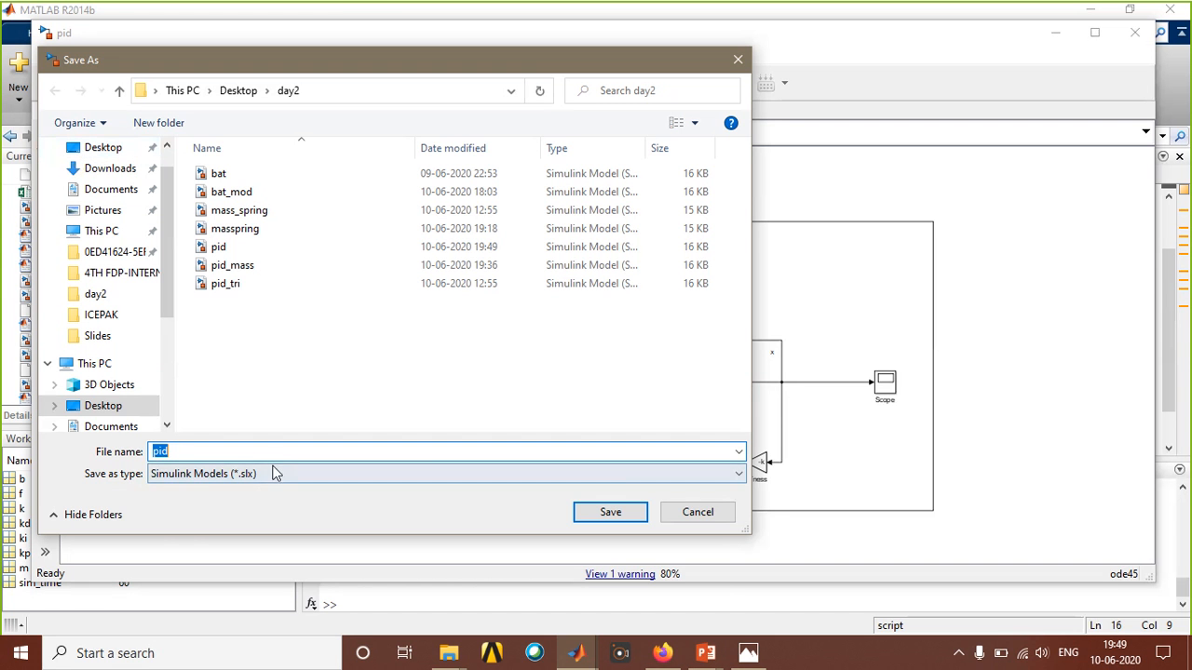
left_click(278, 455)
key("BackSpace")
key("BackSpace")
key("BackSpace")
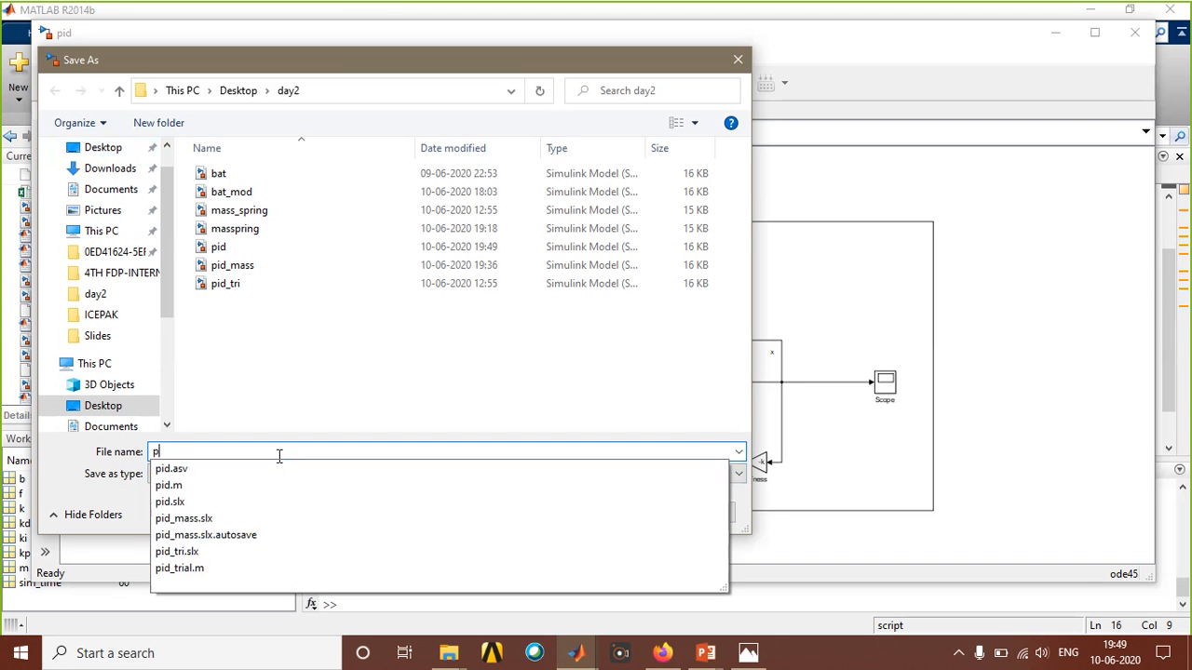
type("nes")
type("mas")
key("BackSpace")
key("BackSpace")
key("BackSpace")
key("BackSpace")
key("BackSpace")
key("BackSpace")
type("newmass")
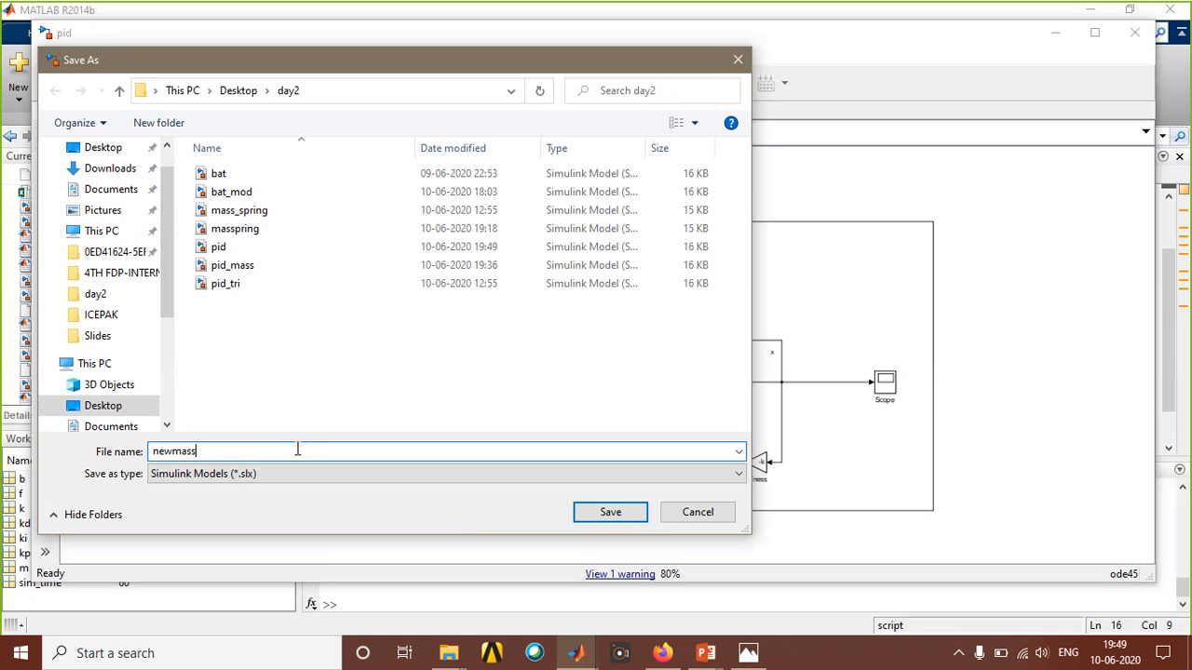
left_click(629, 517)
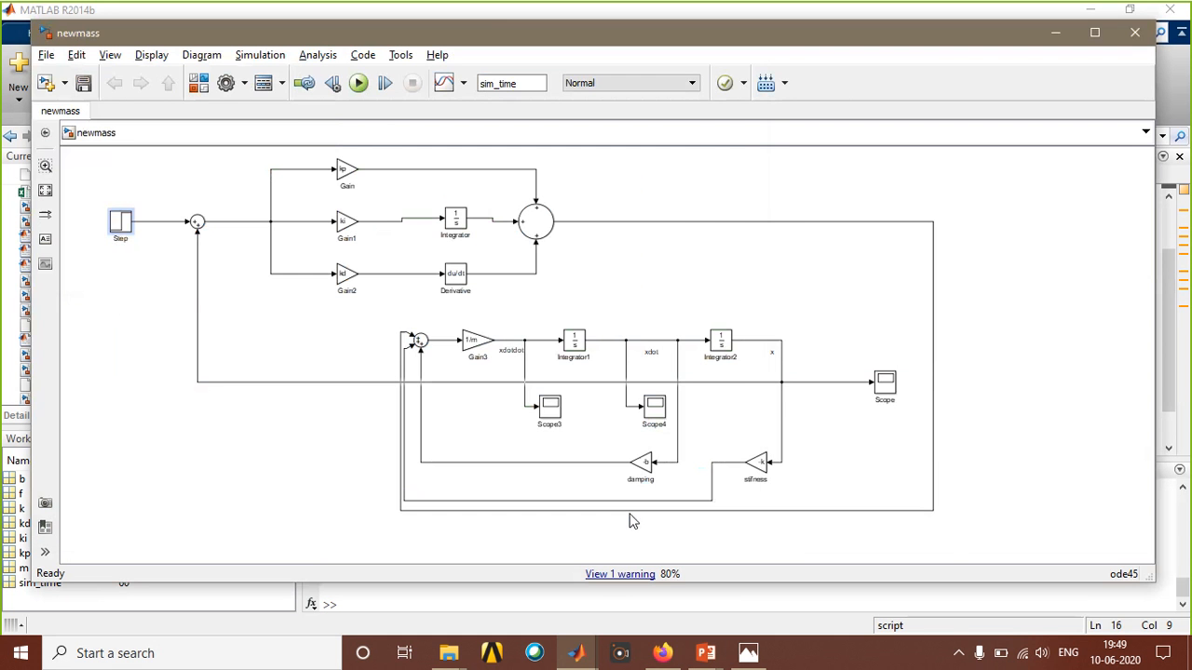
Change the sim call in the pid_trial script to 'newname' and try to run the script.
left_click(575, 653)
left_click(249, 572)
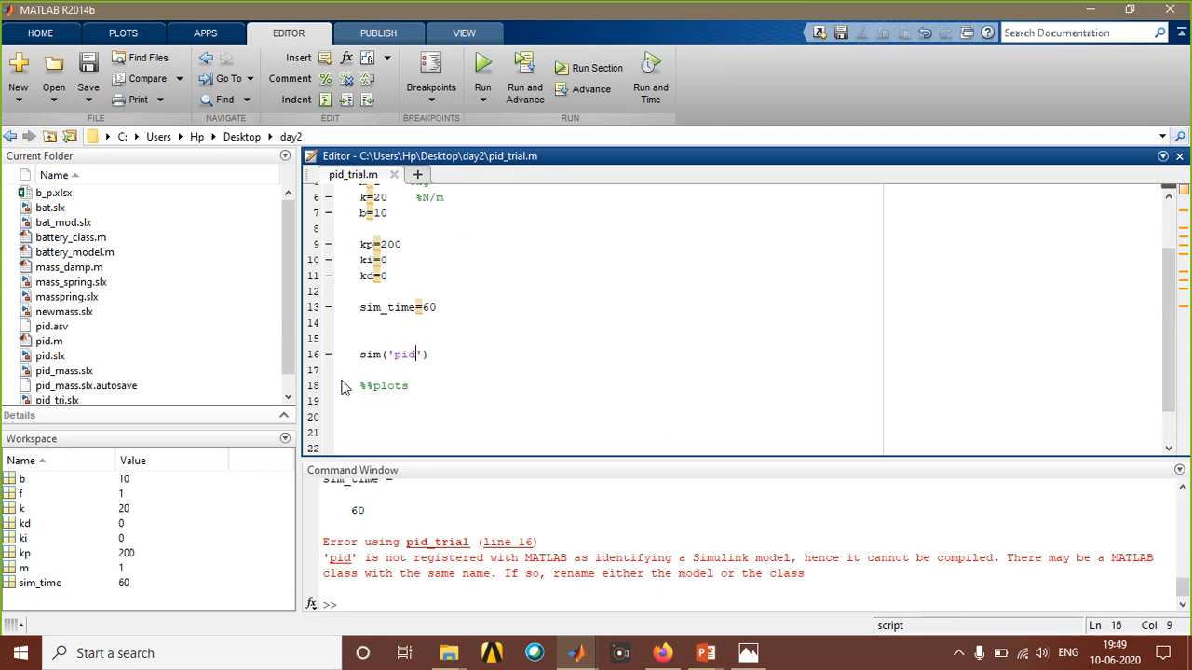
key("BackSpace")
key("BackSpace")
key("BackSpace")
type("newname")
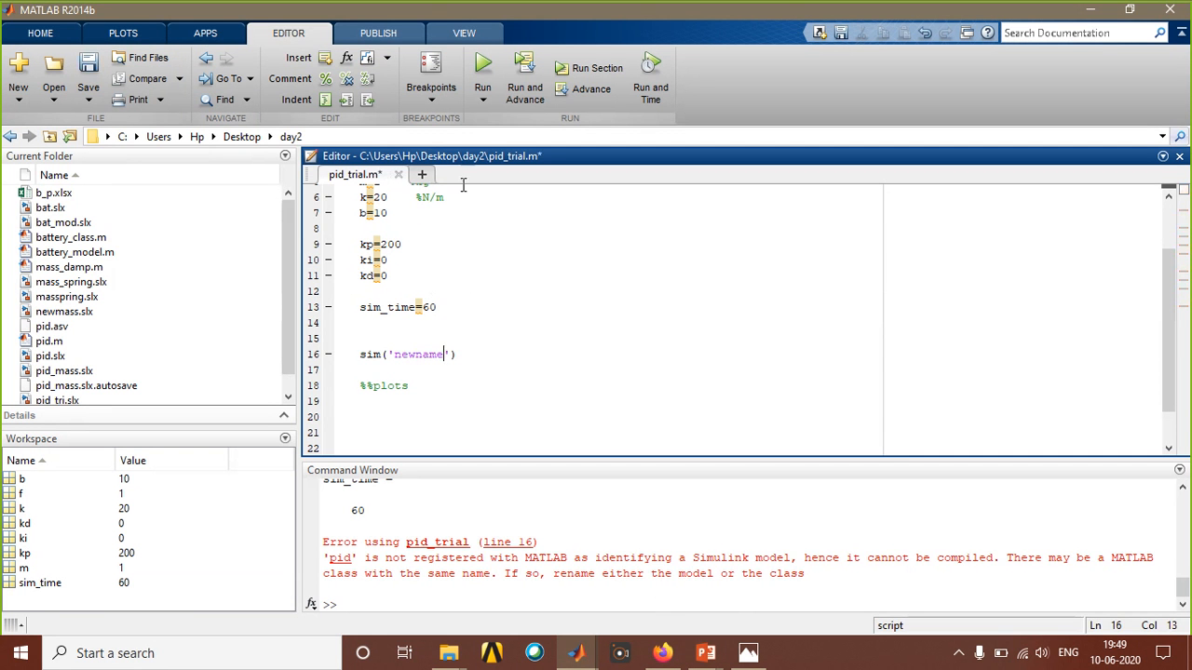
left_click(482, 64)
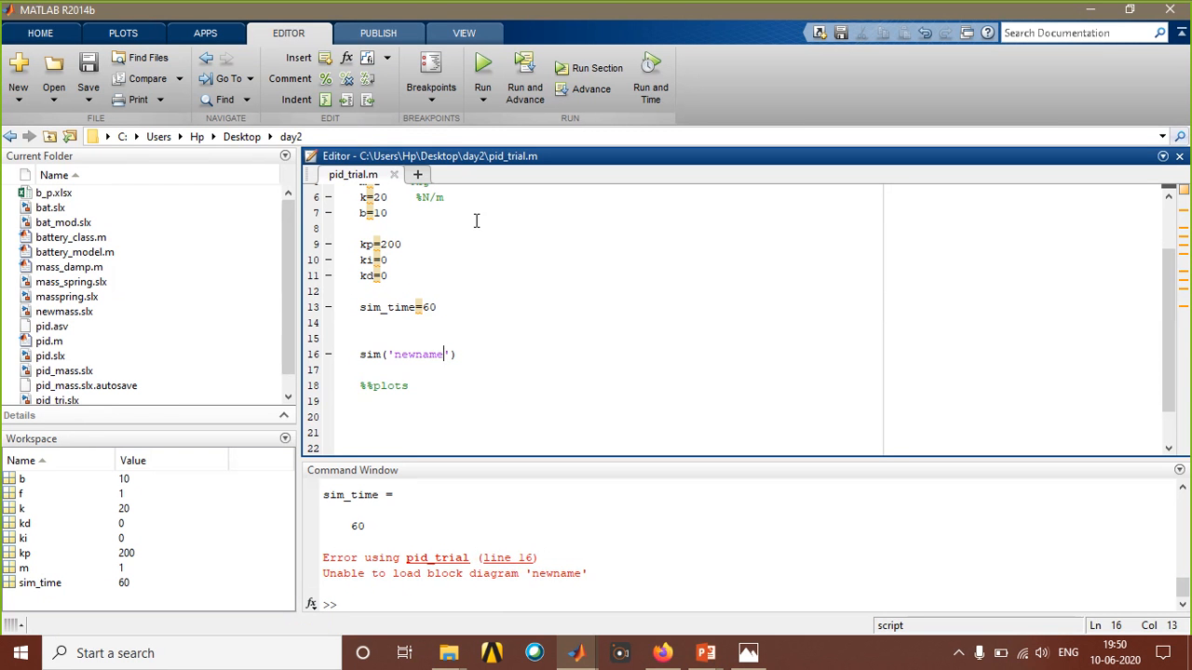
Minimize all open windows to reach the desktop and refresh it.
left_click(1092, 11)
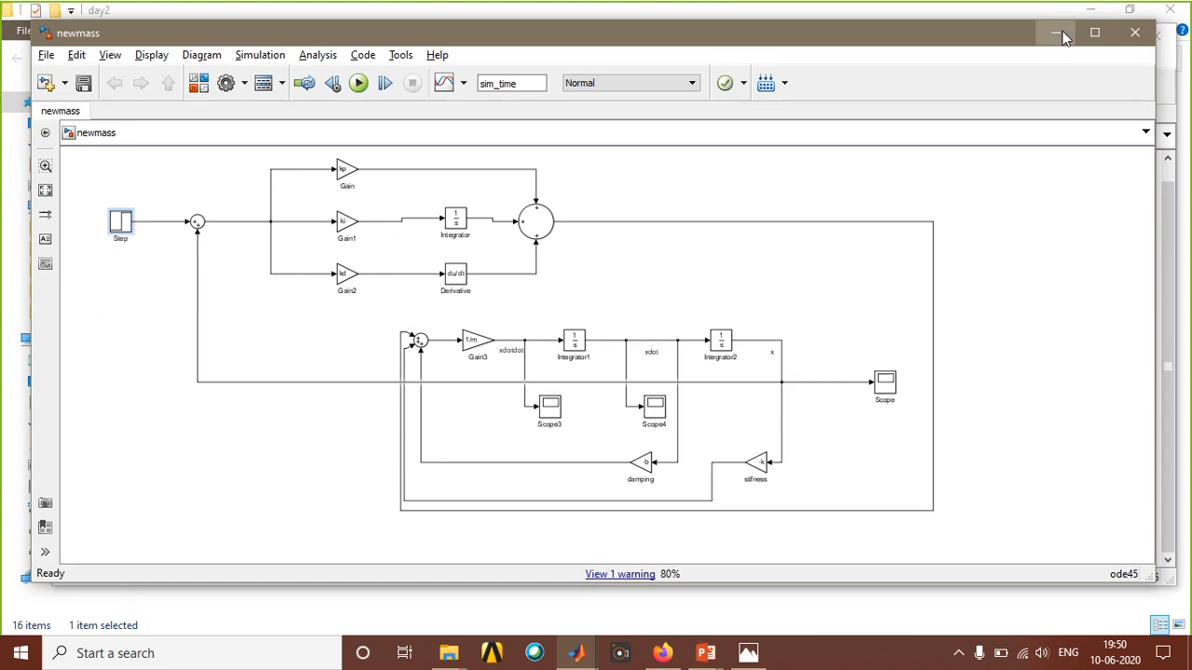
left_click(1063, 35)
left_click(1079, 35)
left_click(1090, 11)
left_click(1090, 11)
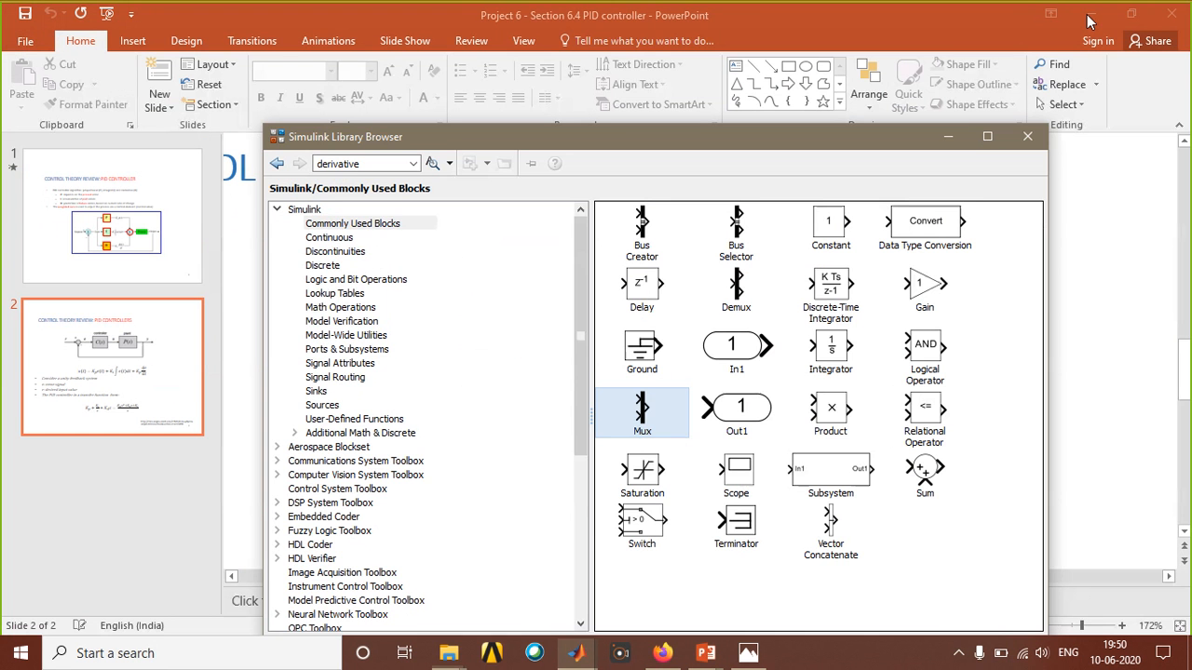
left_click(948, 136)
left_click(1091, 11)
left_click(1090, 11)
right_click(583, 130)
left_click(626, 180)
left_click(1155, 37)
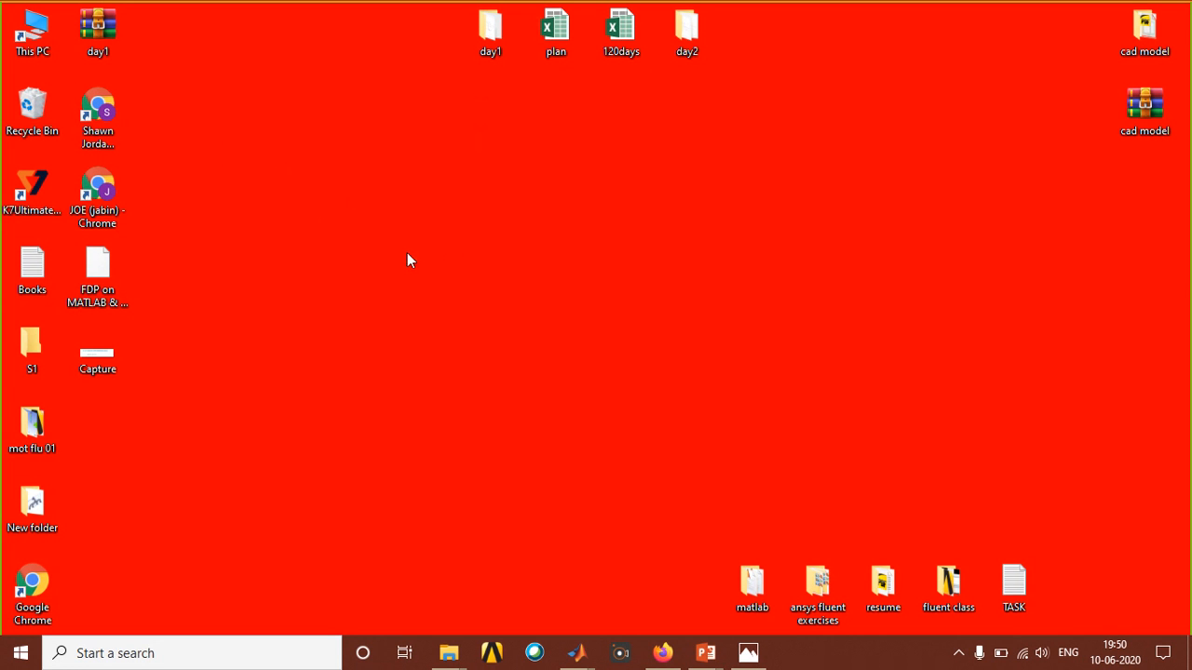
Create a new folder on the desktop, keeping its default name.
key("super+e")
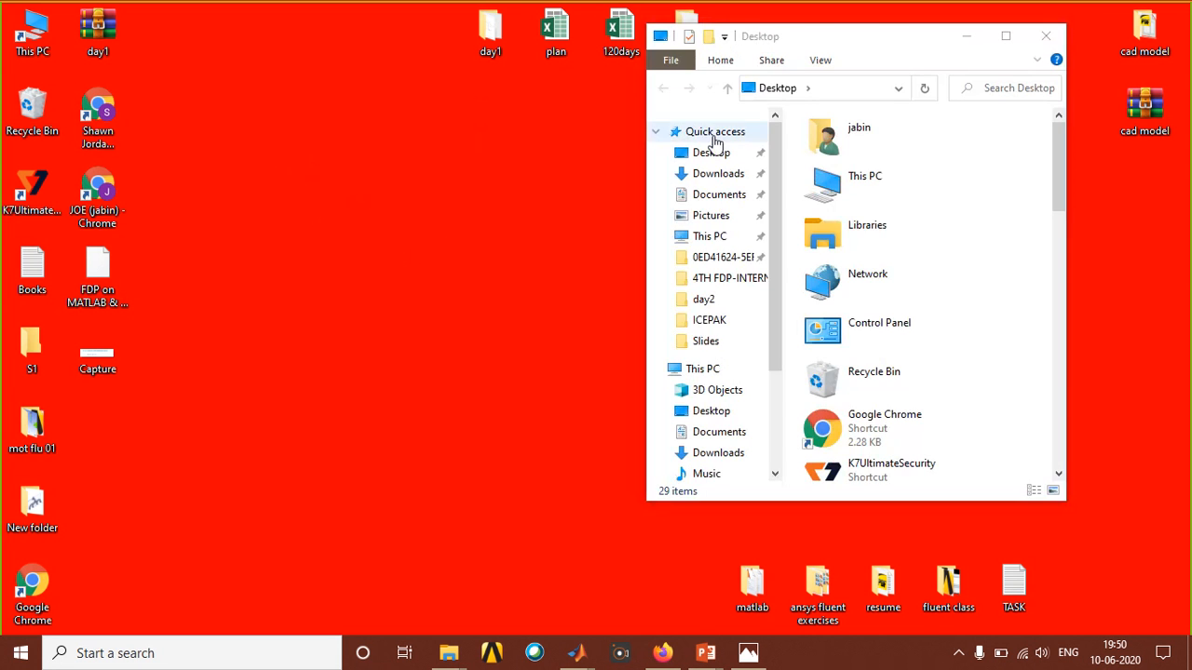
left_click(1047, 36)
right_click(319, 200)
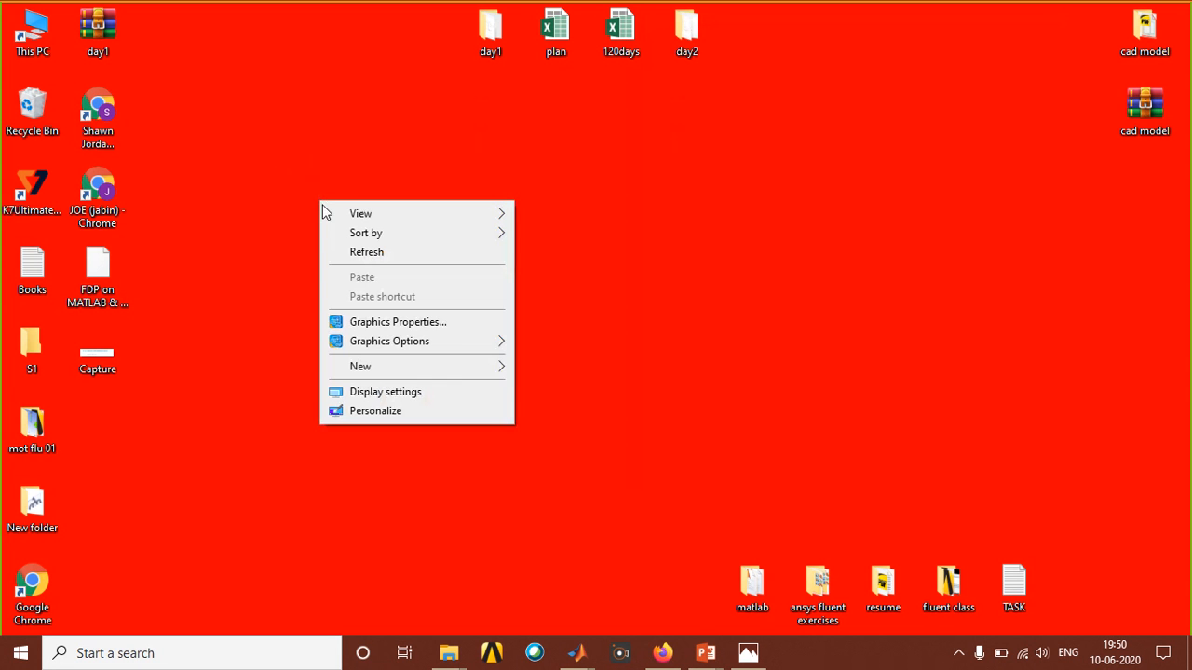
mouse_move(454, 366)
left_click(570, 371)
key("Return")
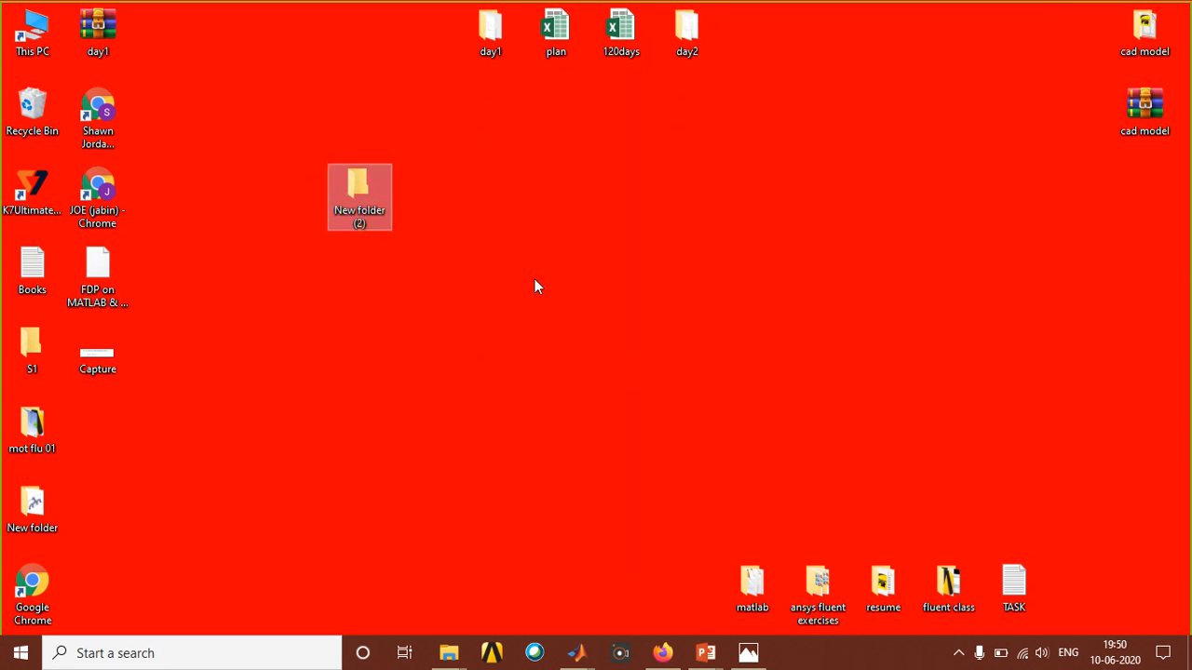
Save the pid_trial script as newscript in the newly created desktop folder.
mouse_move(565, 652)
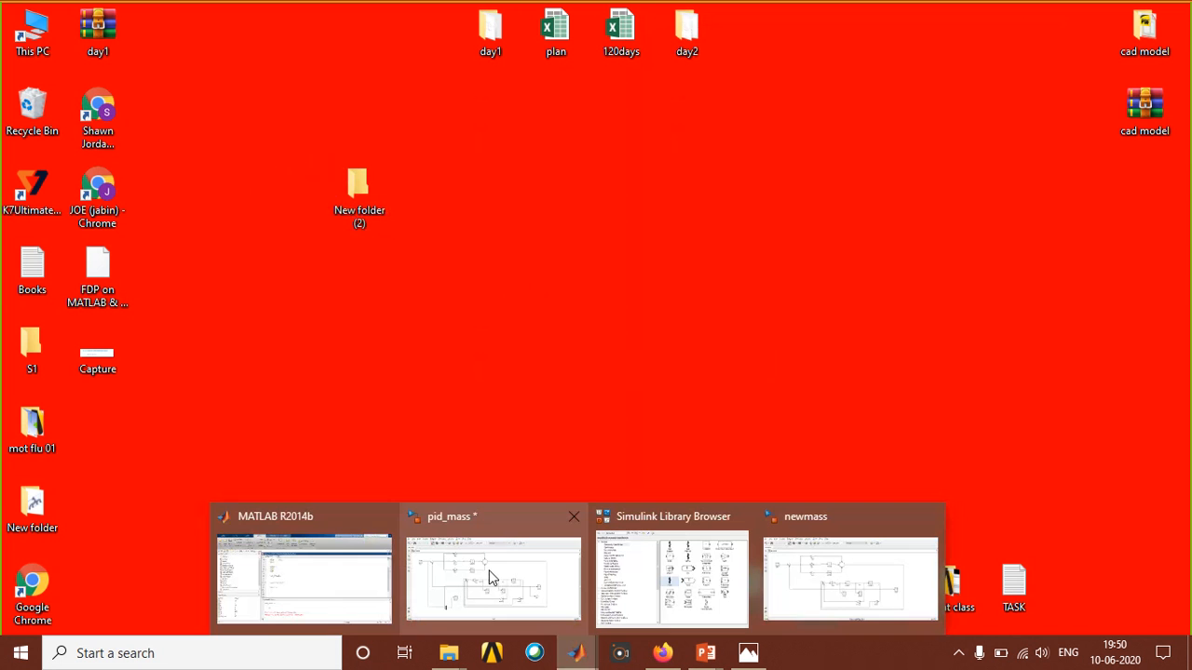
left_click(285, 564)
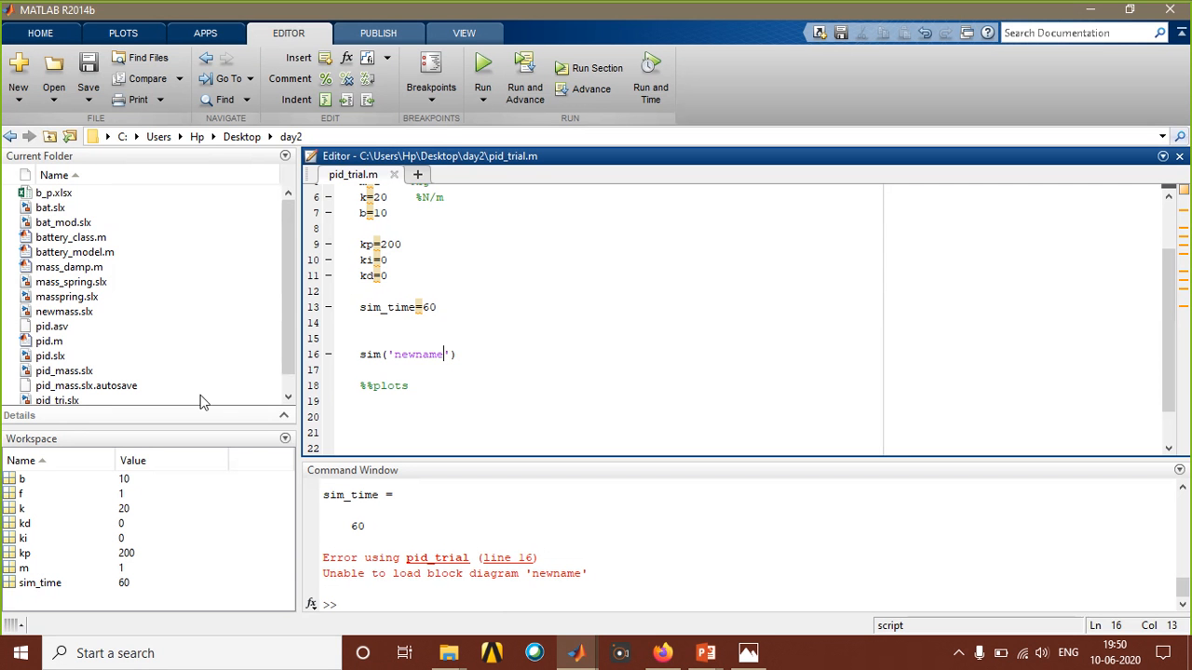
left_click(89, 93)
left_click(111, 146)
left_click(82, 382)
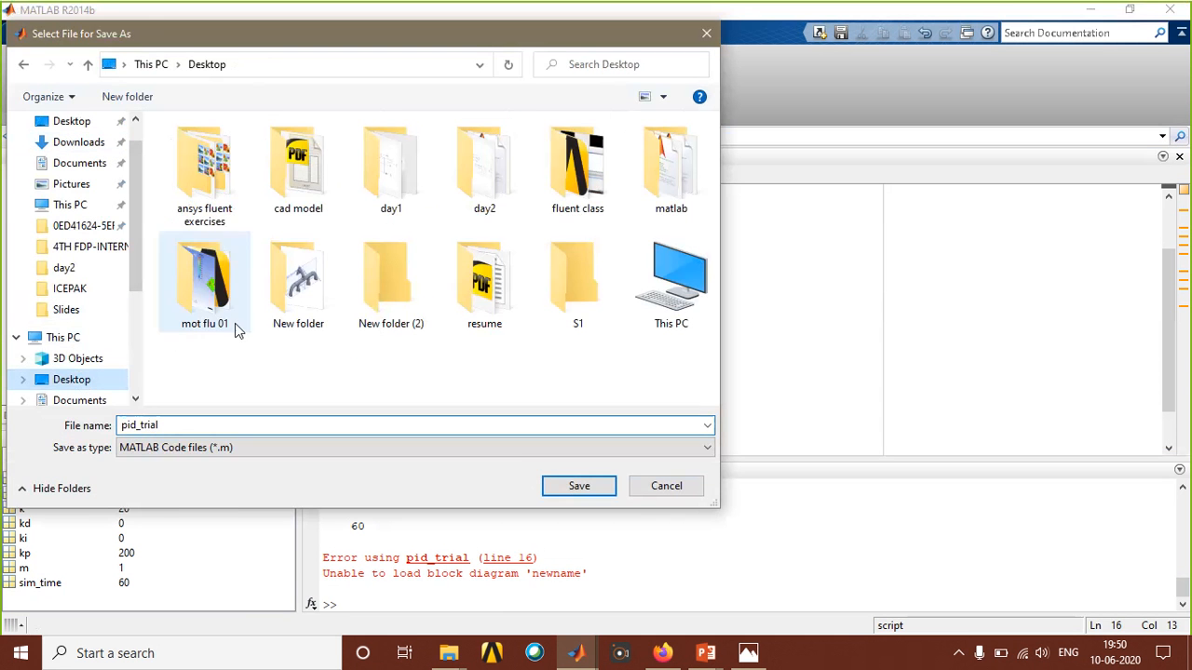
double_click(391, 279)
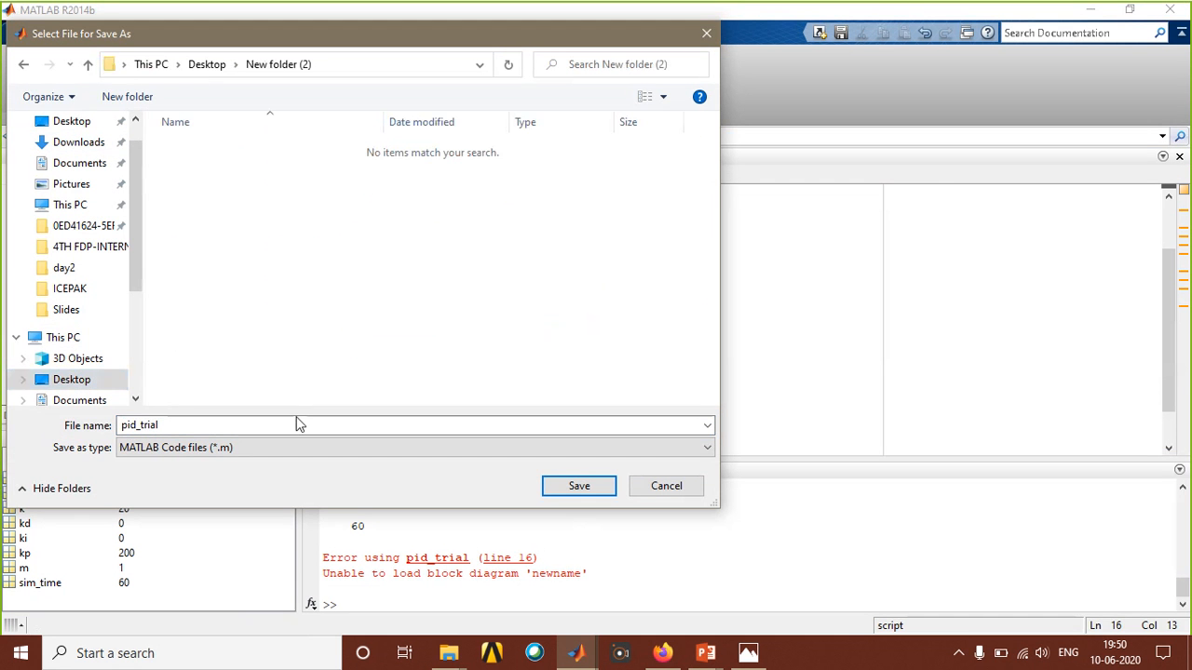
double_click(296, 424)
type("newscript")
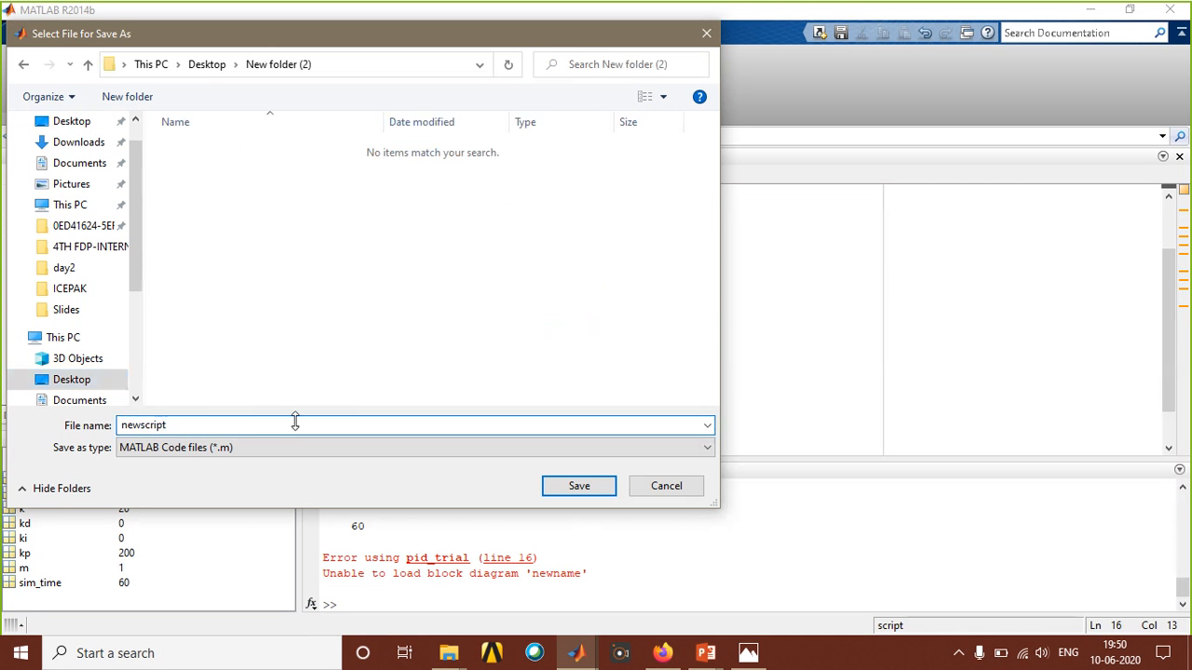
key("Return")
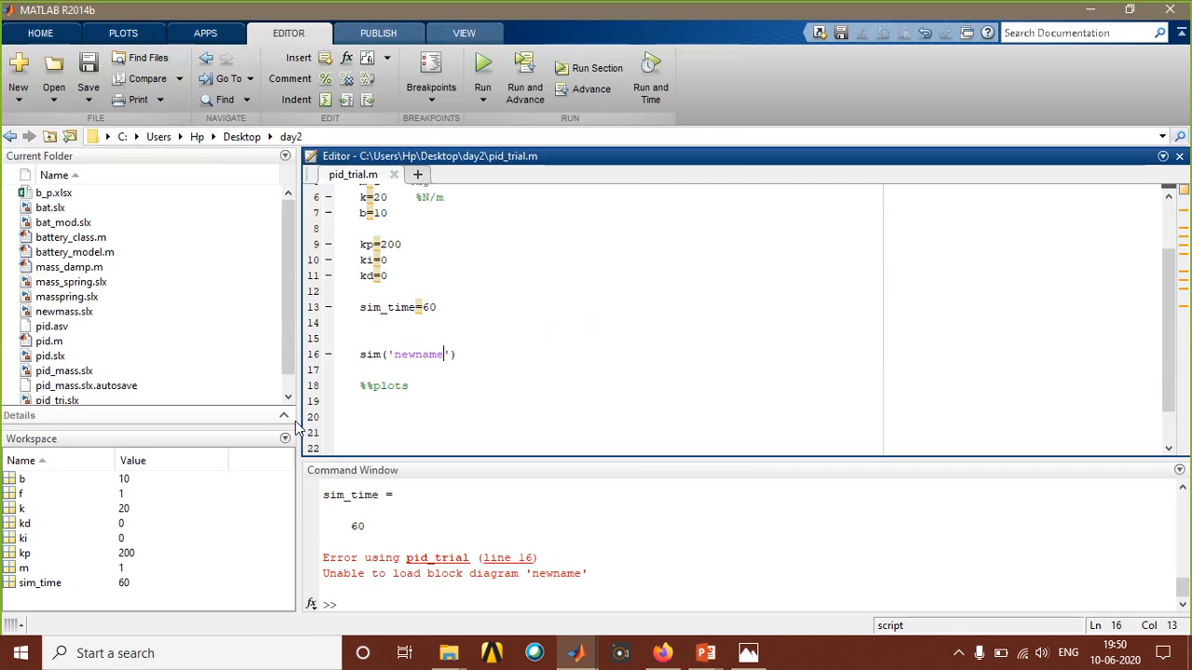
Save a copy of the newmass Simulink model under the same name in New folder (2) on the desktop.
left_click(583, 660)
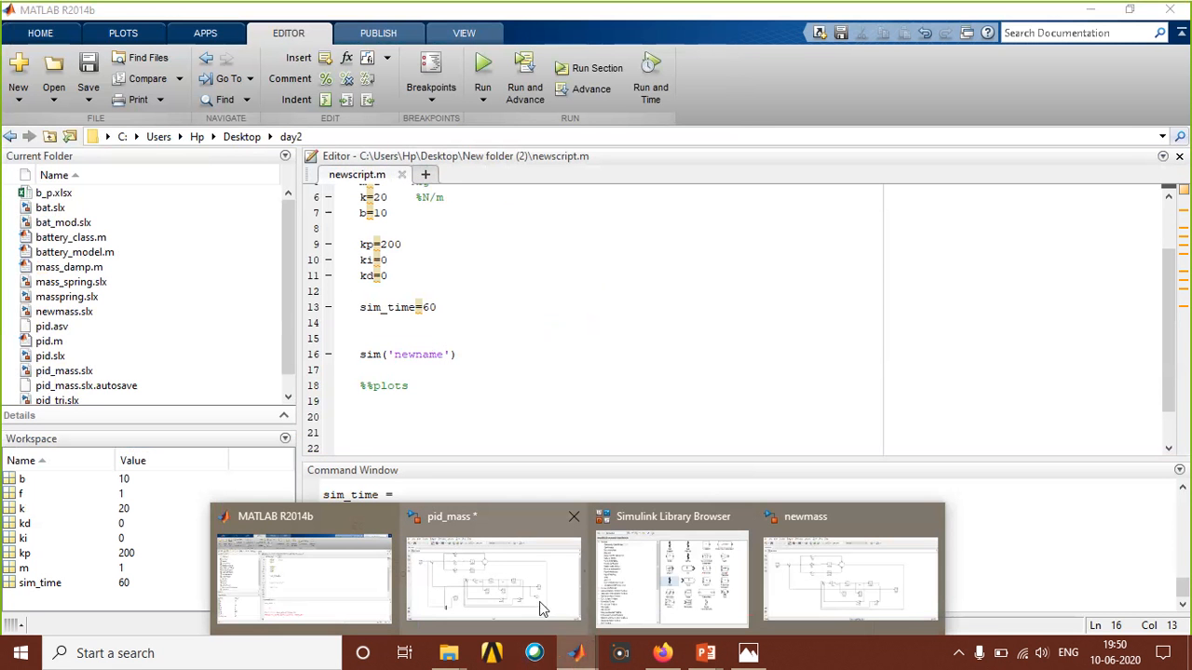
mouse_move(572, 536)
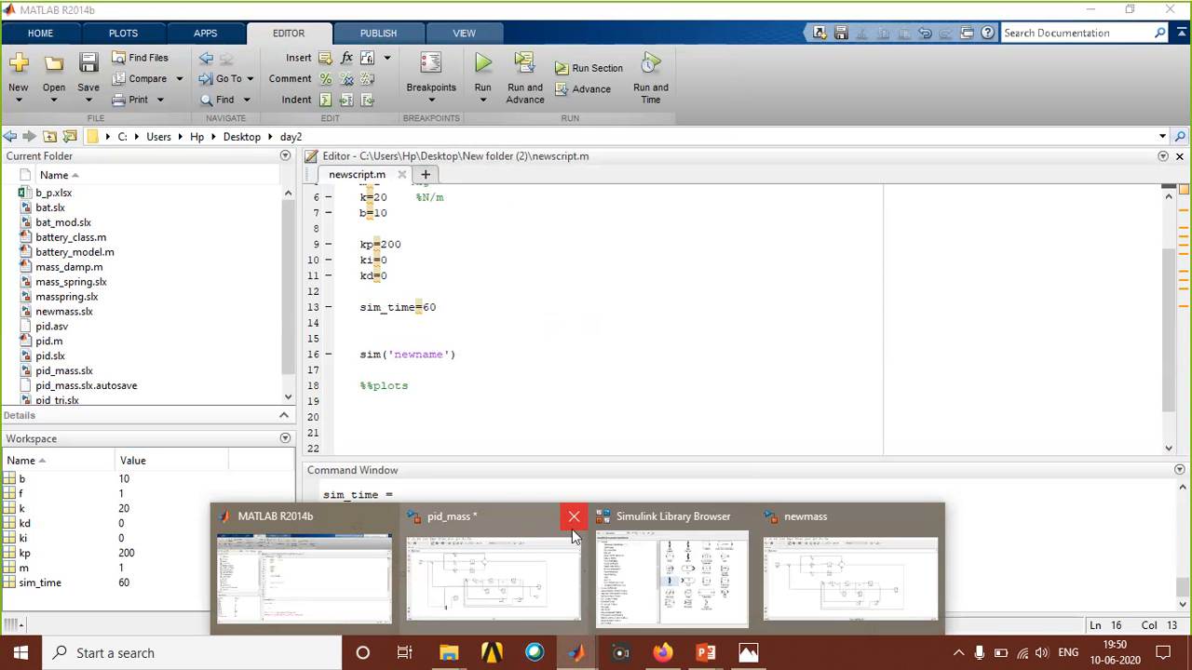
left_click(796, 562)
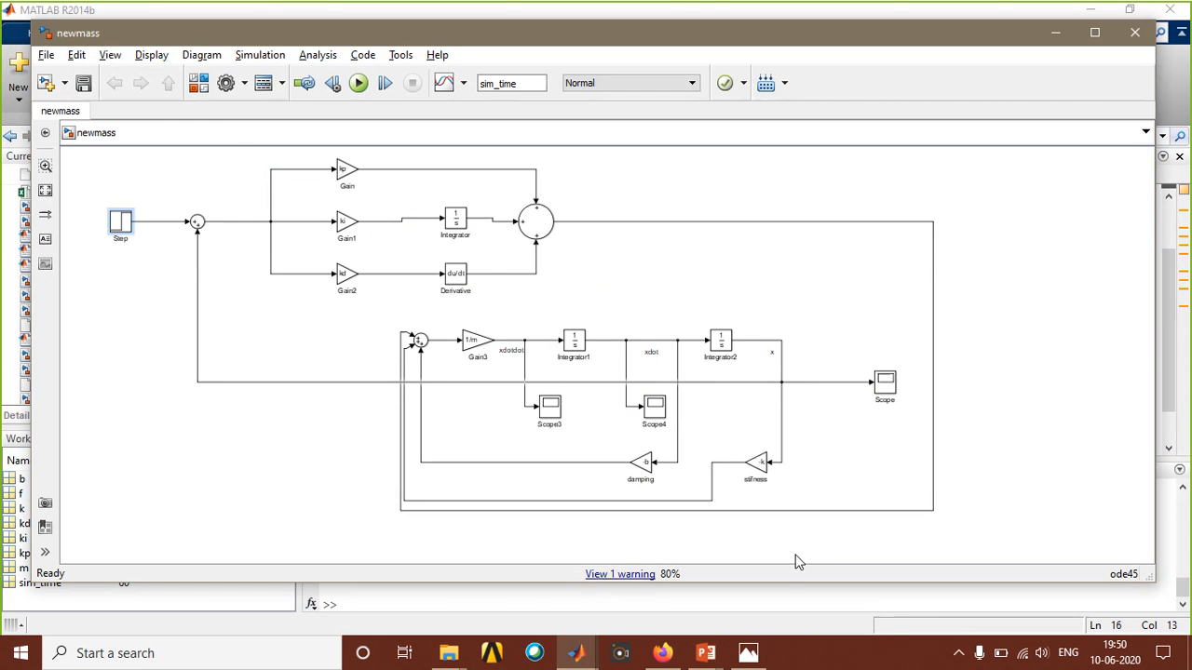
left_click(48, 56)
left_click(85, 158)
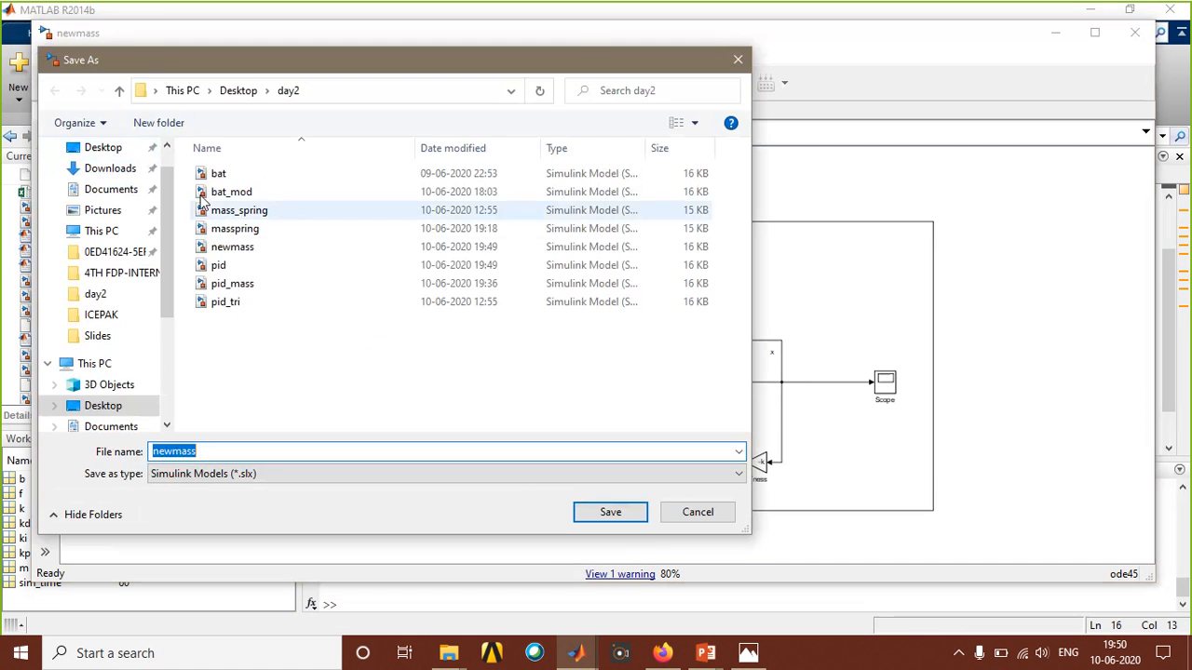
left_click(112, 409)
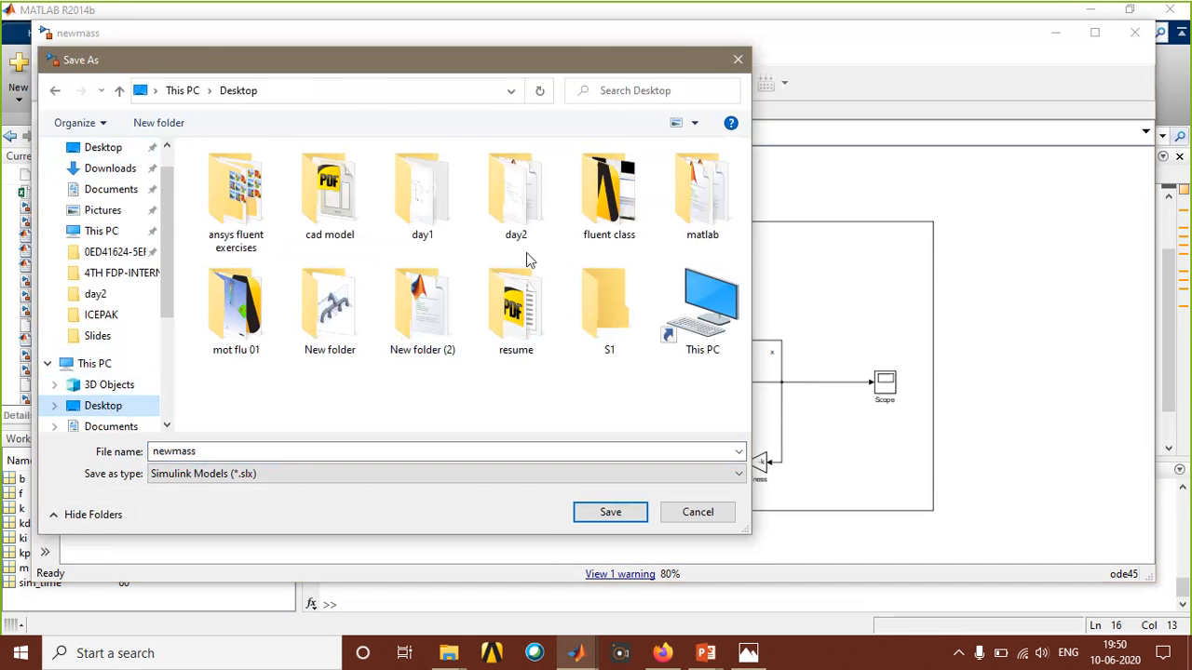
double_click(445, 314)
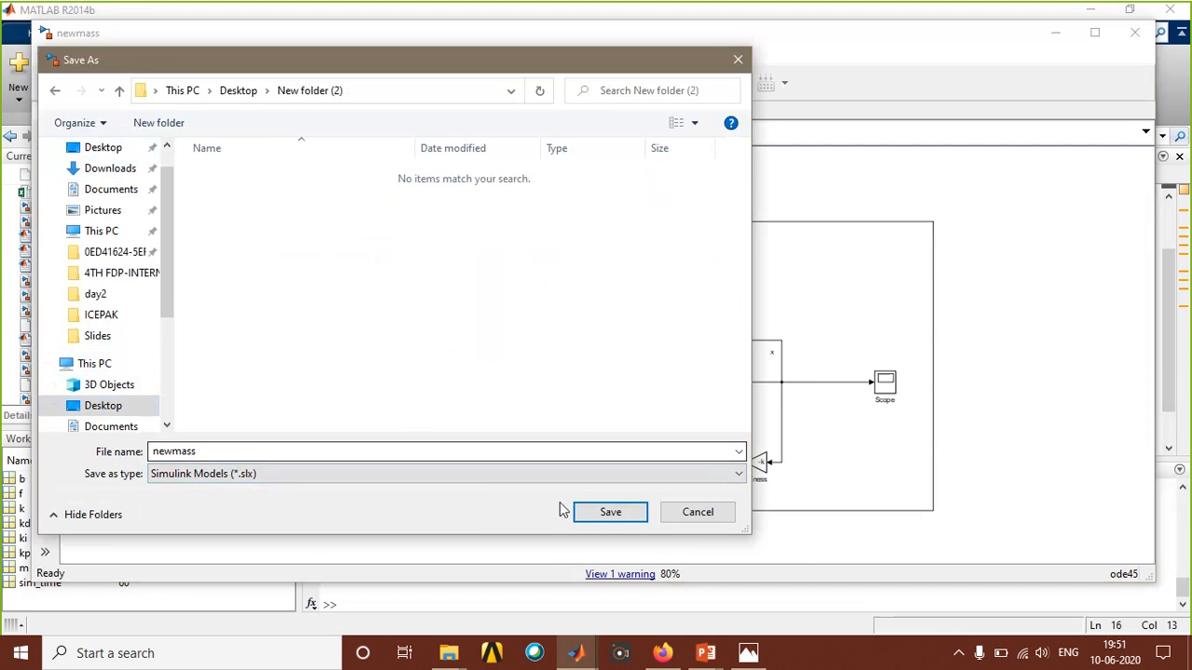
left_click(601, 515)
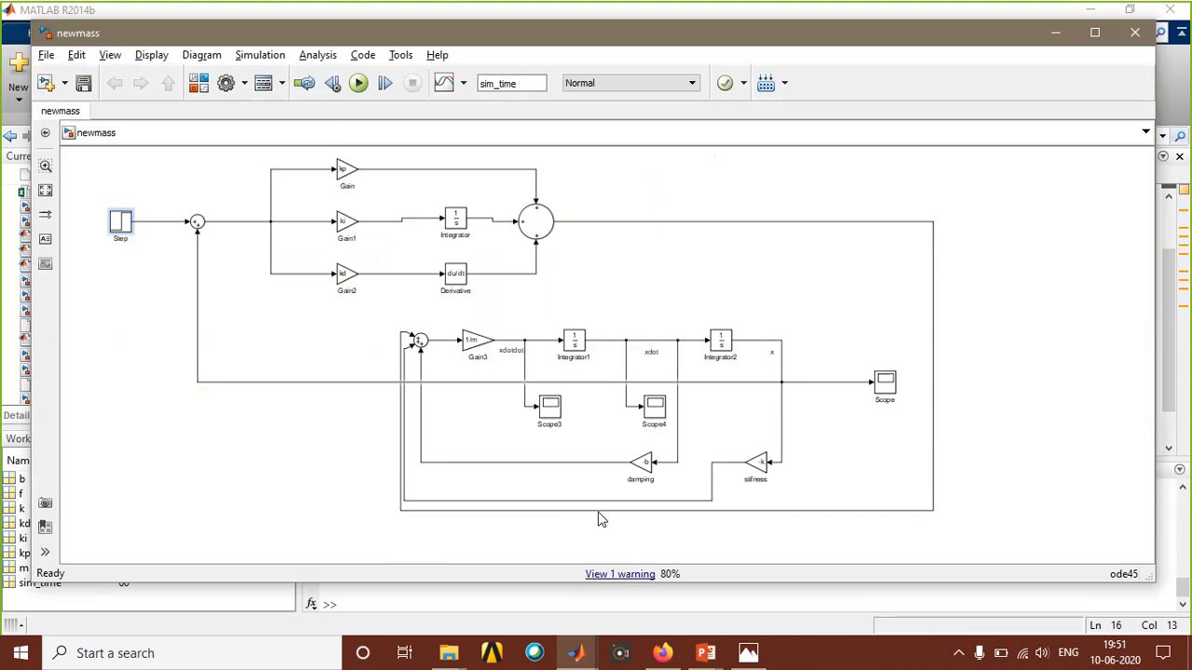
Open New folder (2) from the desktop and check the saved model and script files.
left_click(448, 653)
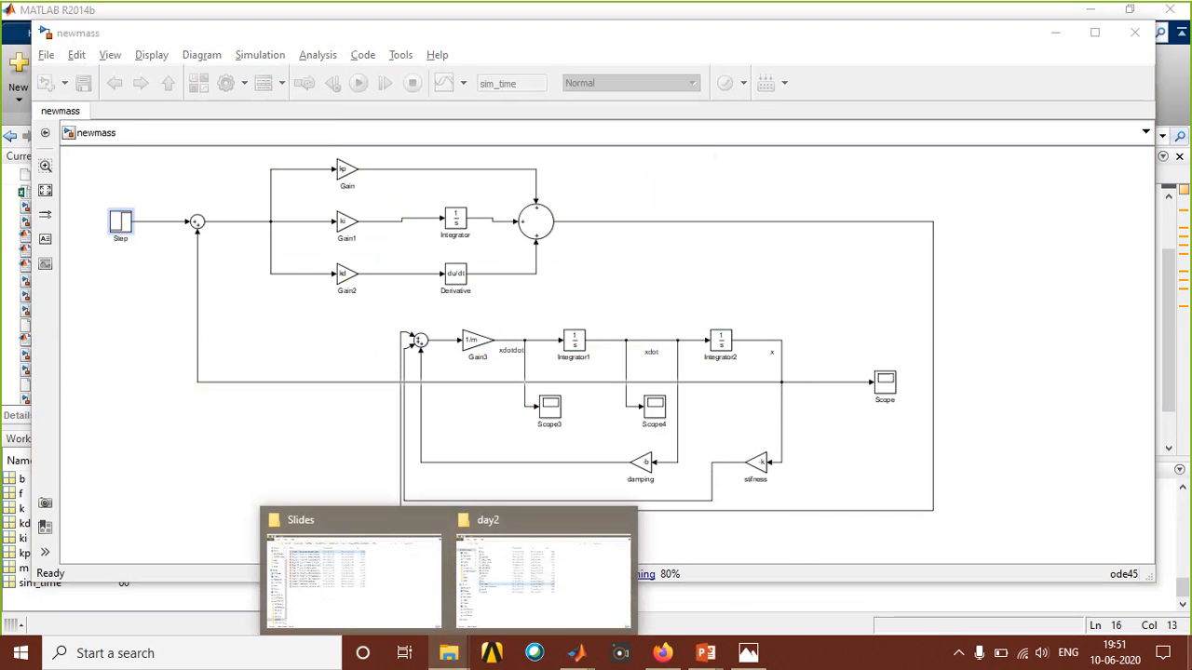
left_click(1189, 654)
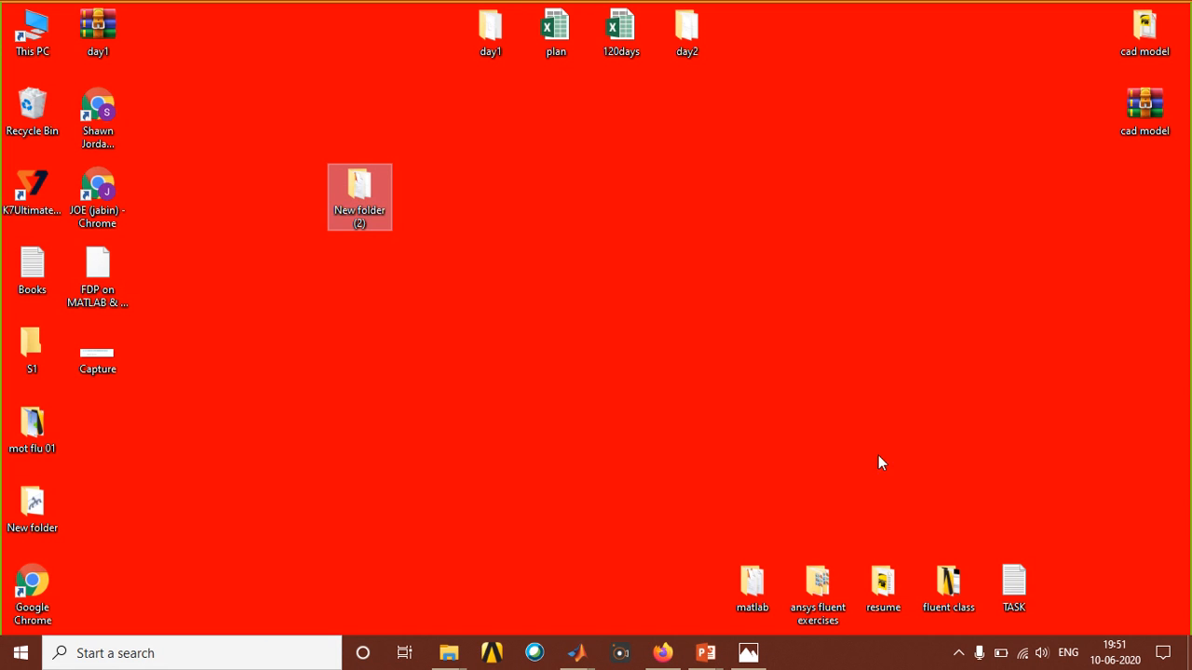
key("Return")
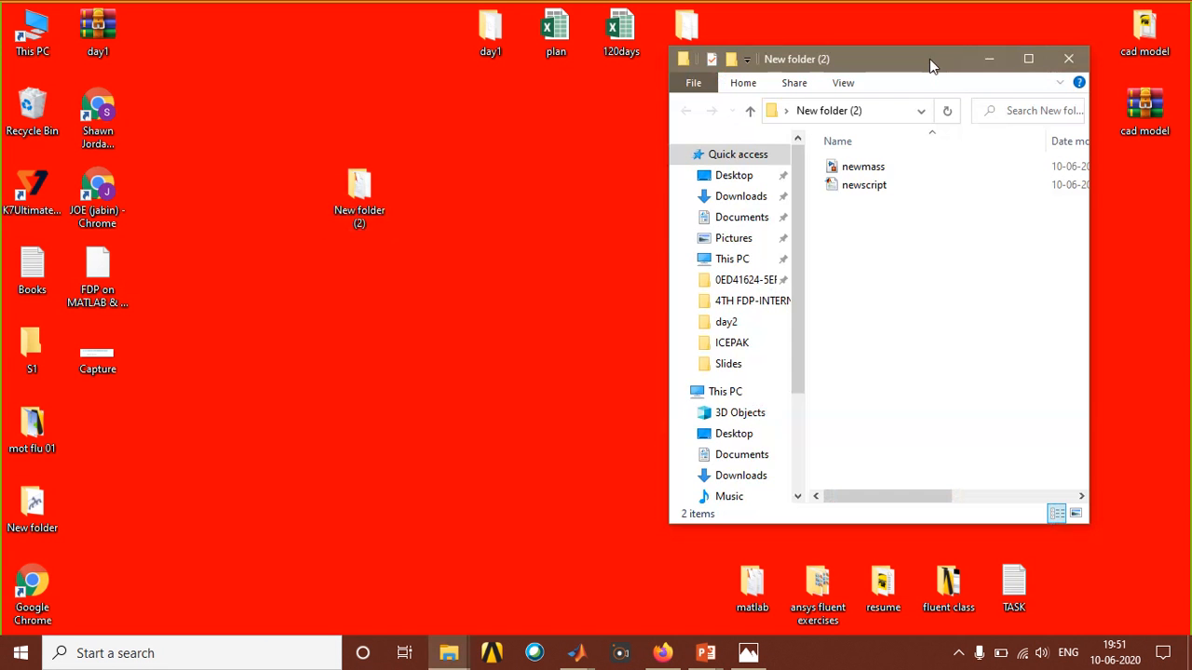
double_click(930, 56)
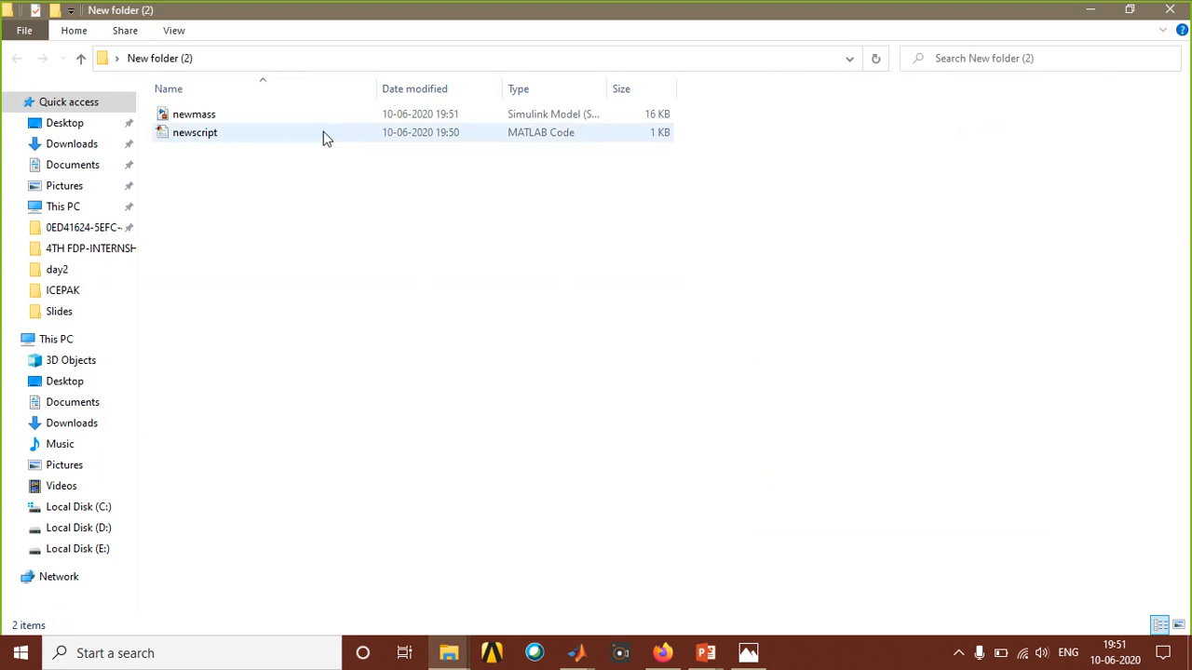
Change the sim call on line 16 of newscript to 'newmass' and save the script.
left_click(576, 652)
left_click(306, 556)
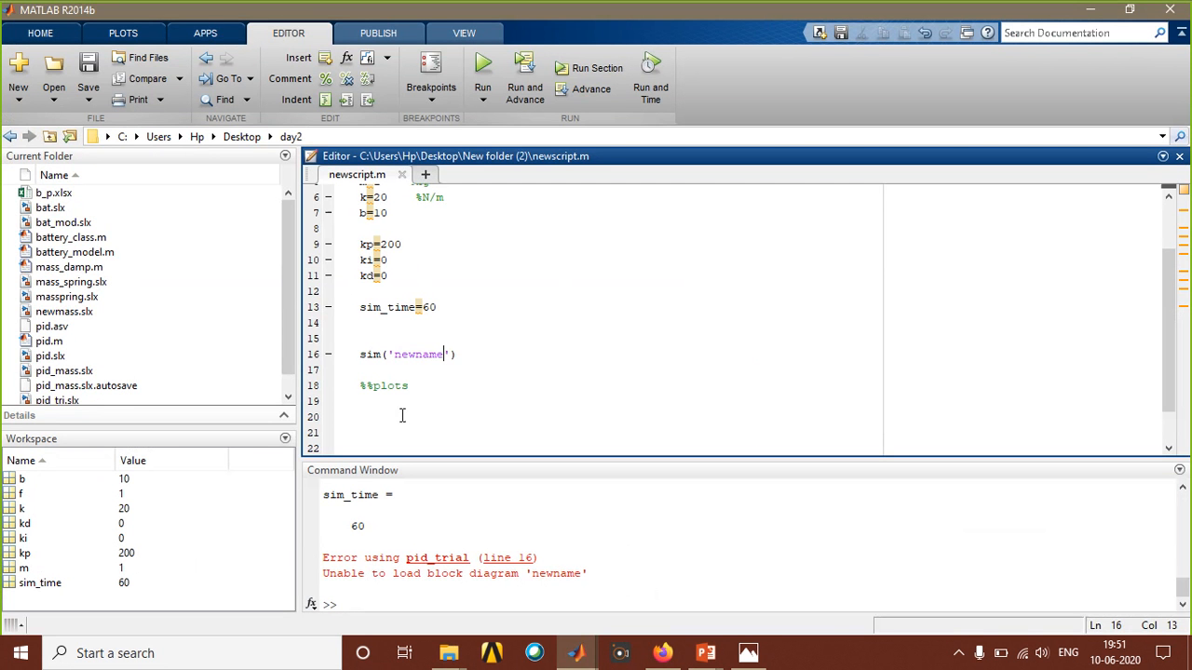
left_click(576, 652)
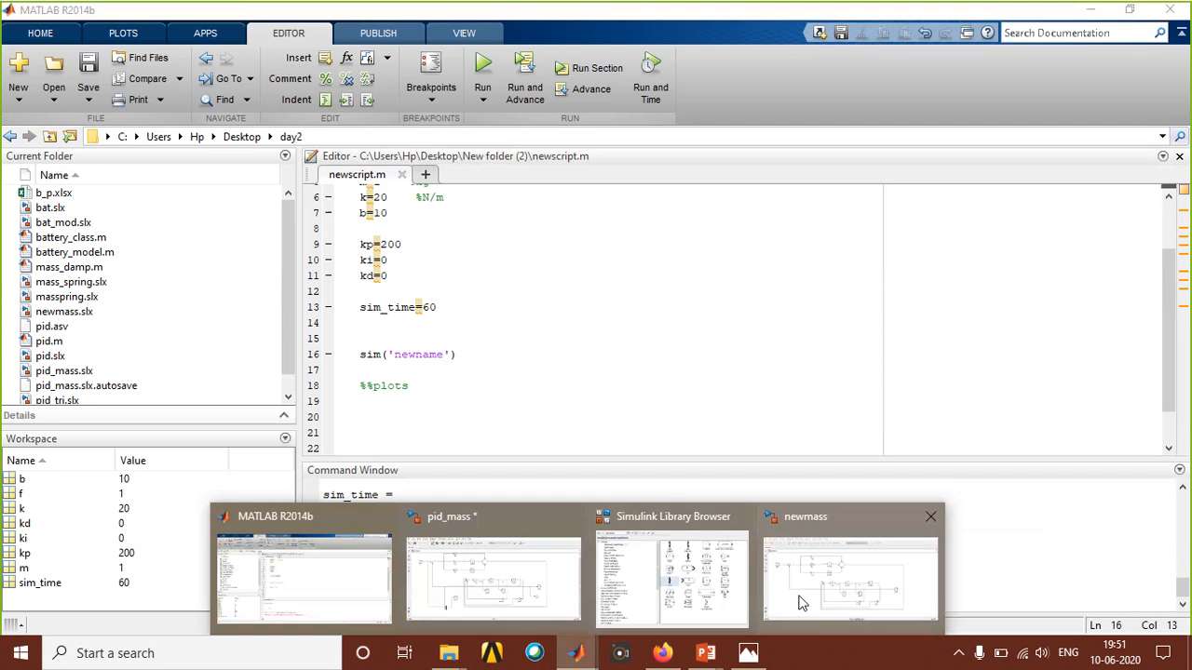
left_click(800, 603)
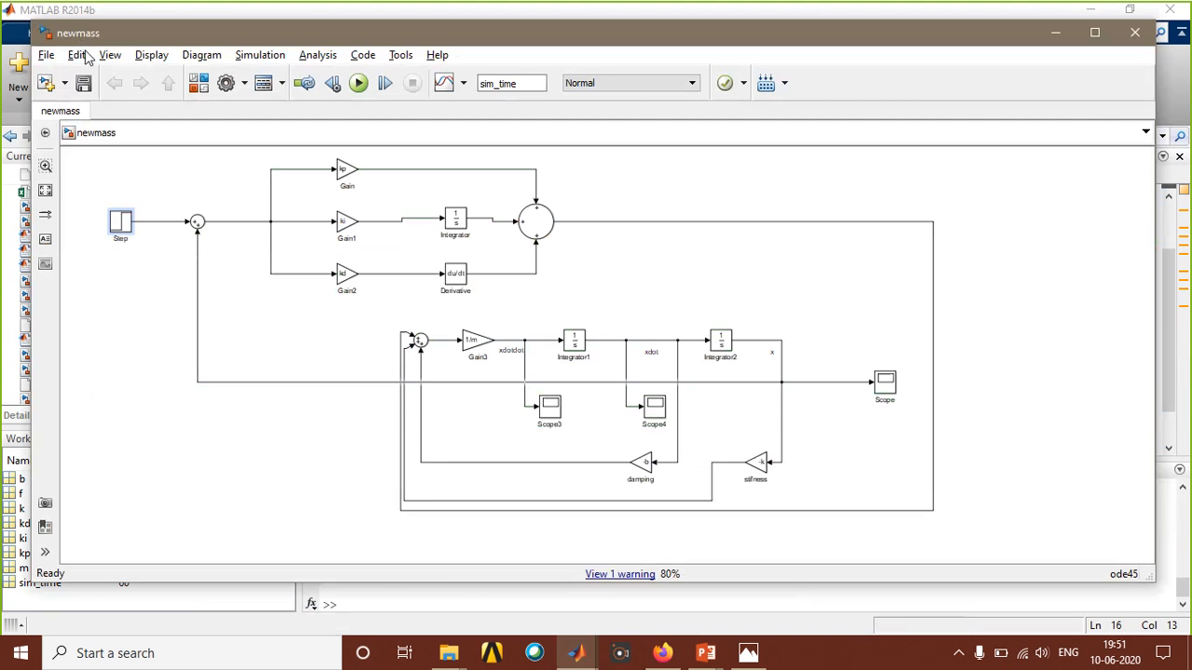
left_click(1055, 32)
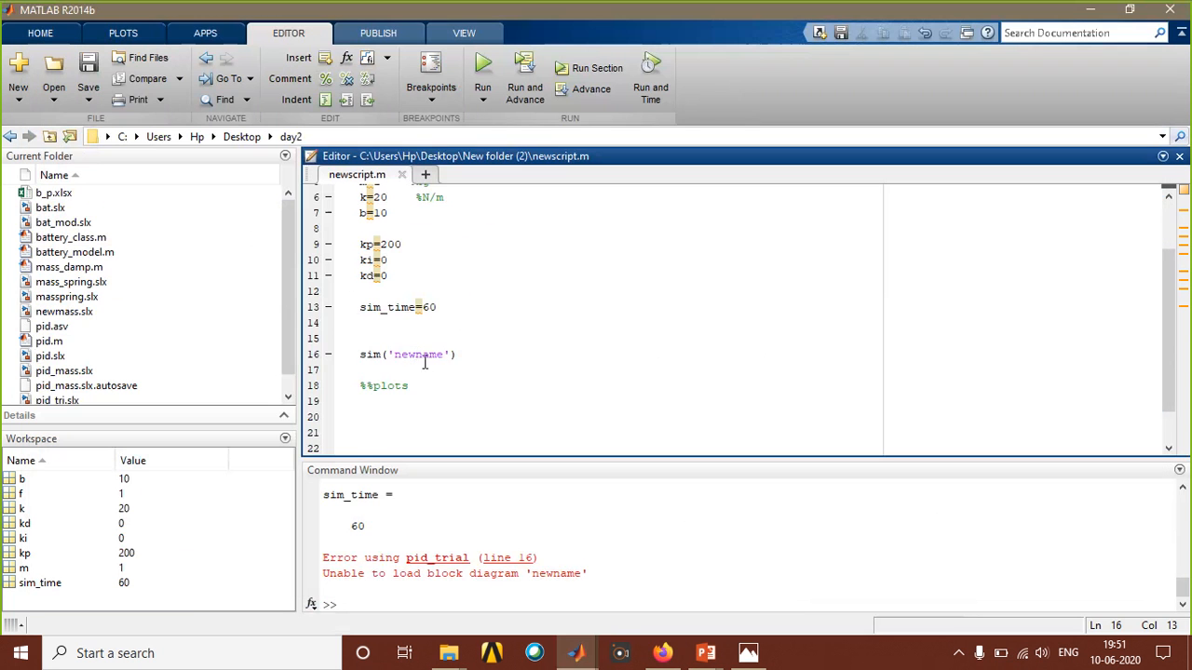
key("BackSpace")
key("BackSpace")
key("BackSpace")
key("BackSpace")
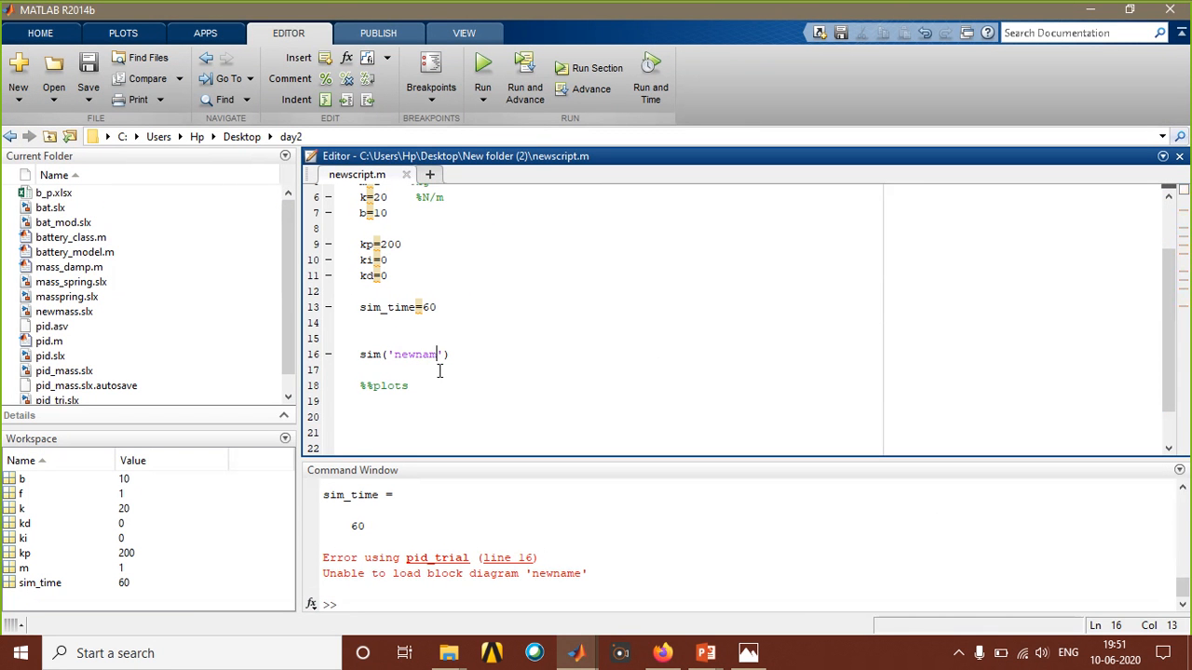
type("mass")
key("ctrl+s")
Run newscript, changing the MATLAB current folder to New folder (2).
left_click(448, 656)
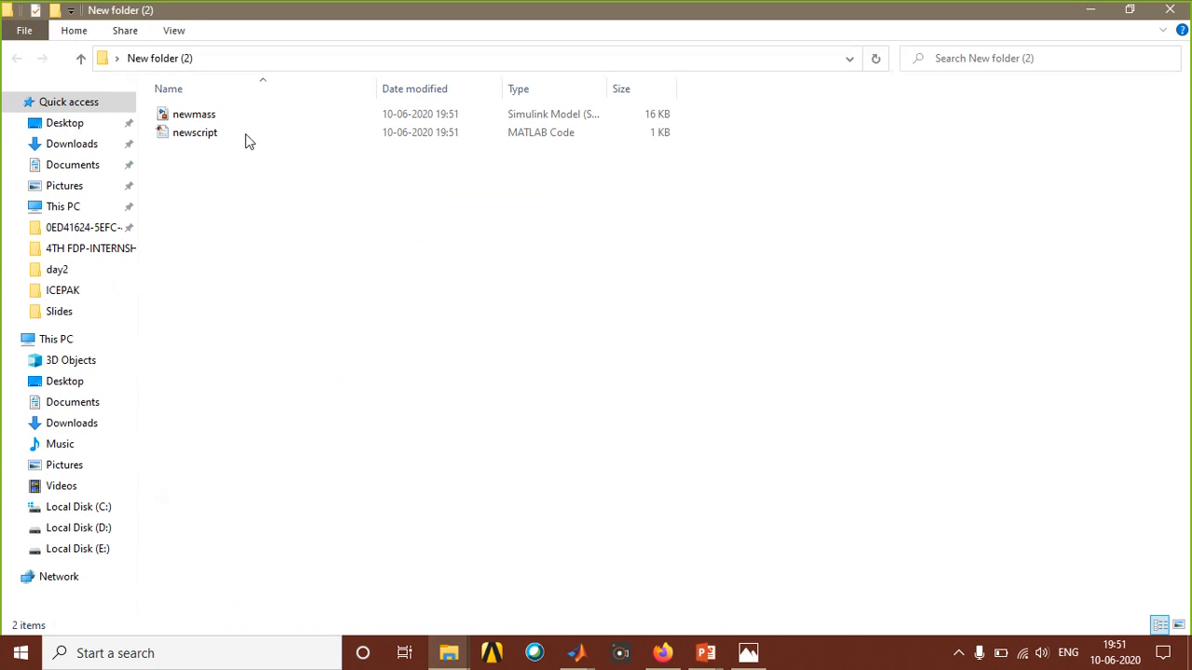
left_click(576, 652)
left_click(305, 568)
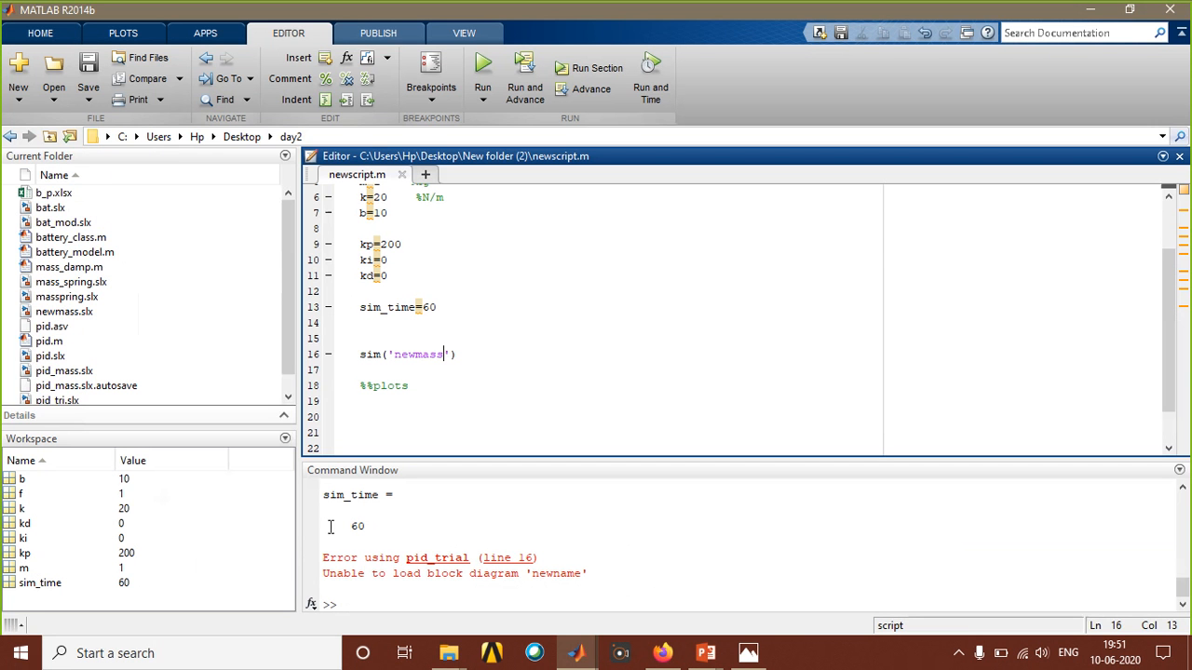
left_click(483, 62)
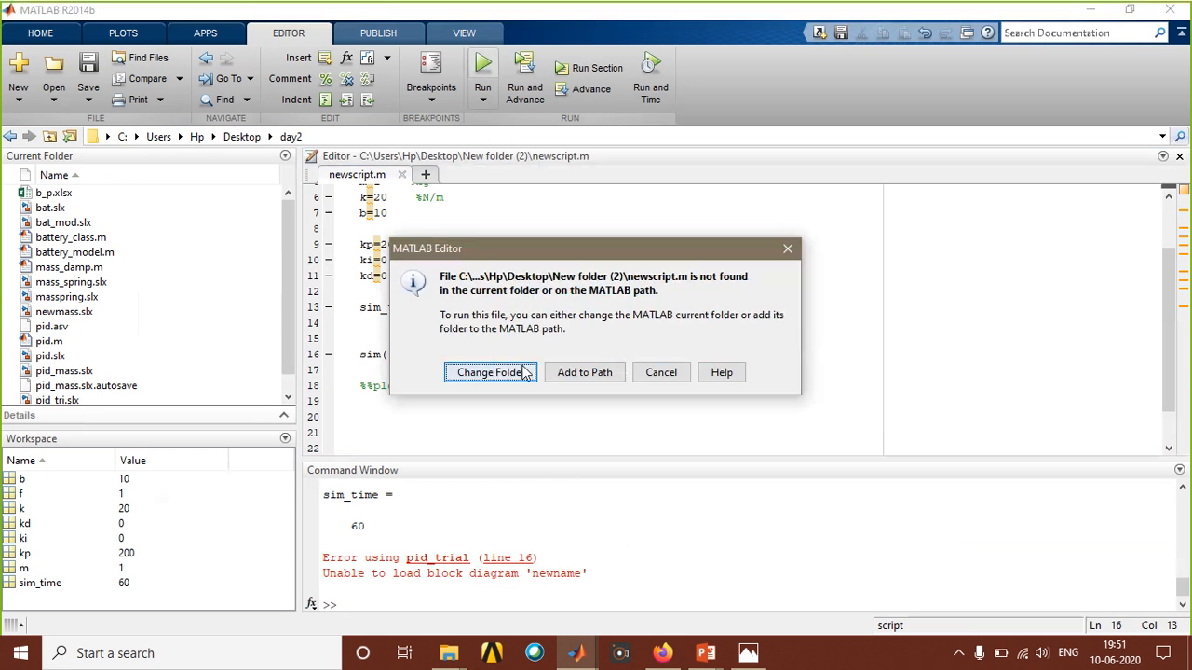
left_click(527, 366)
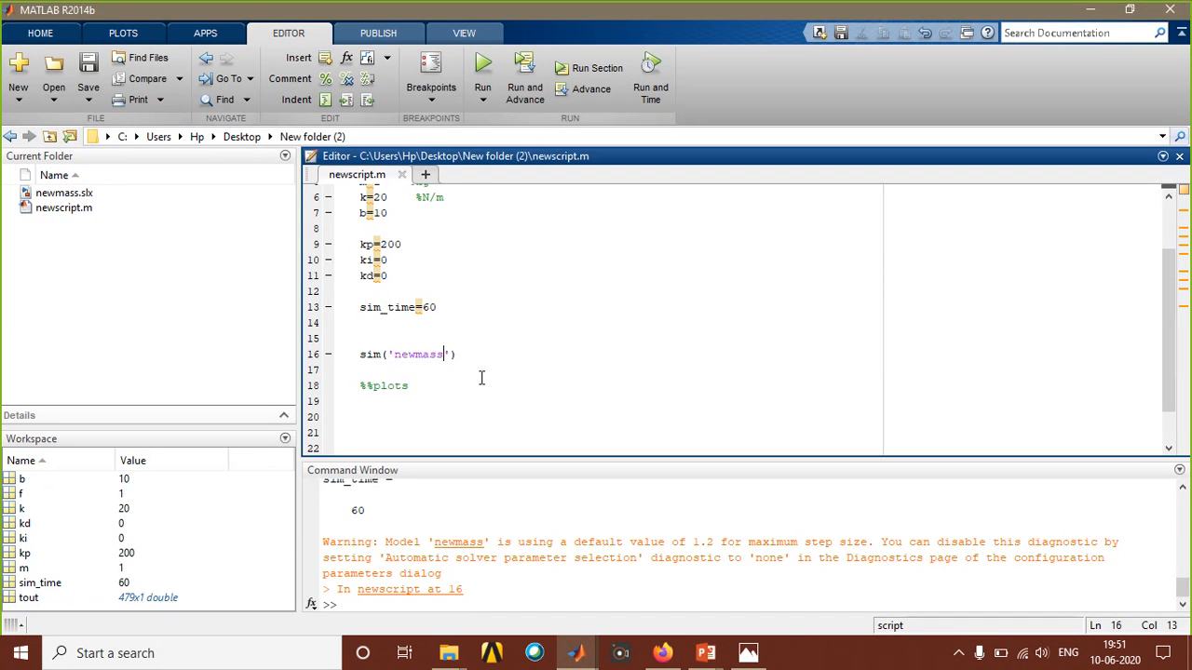
Add a Mux combining the Step signal and output x in newmass, wire it to a new Scope, and save the model.
key("End")
left_click(577, 655)
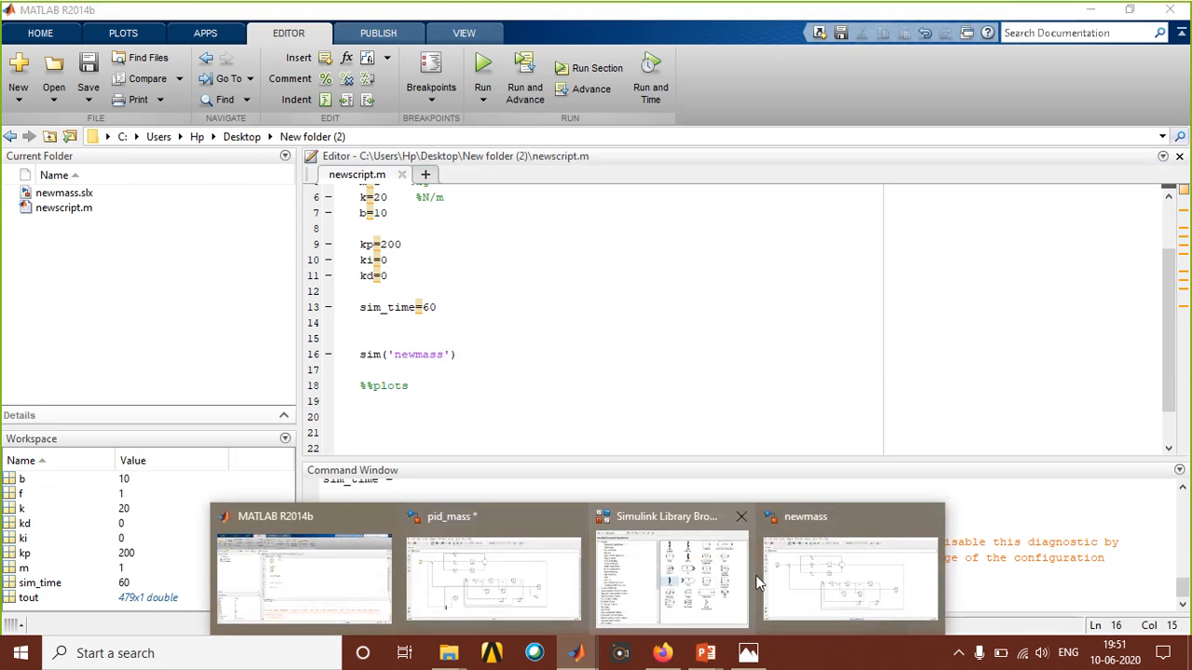
left_click(773, 579)
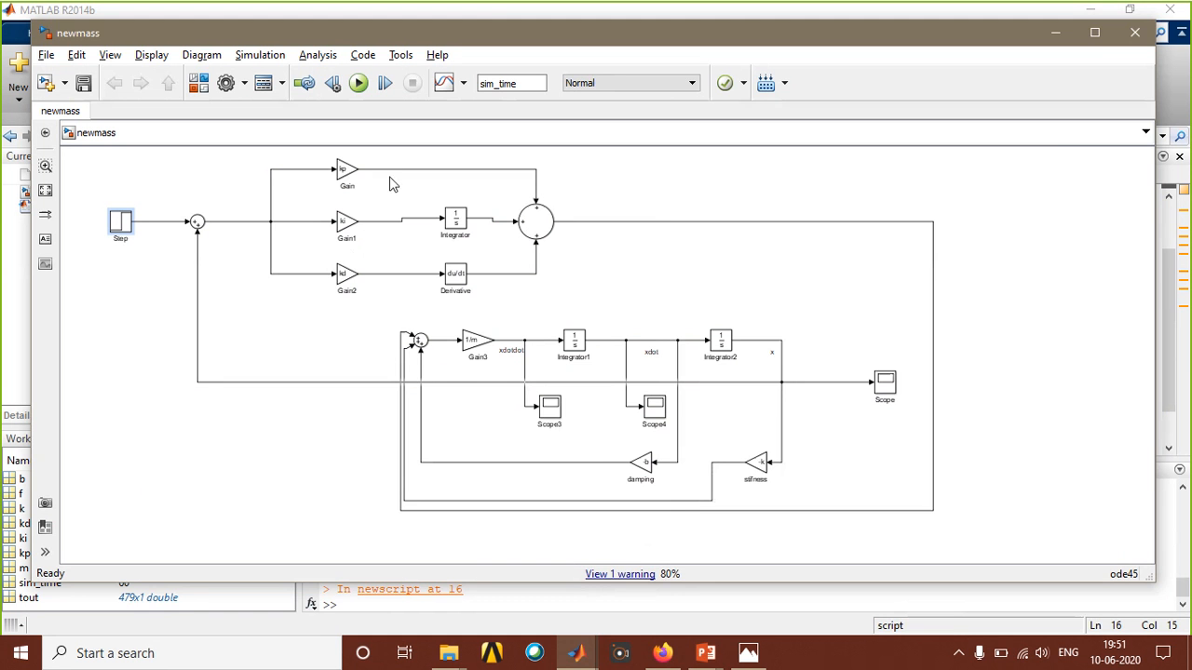
mouse_move(577, 654)
left_click(659, 585)
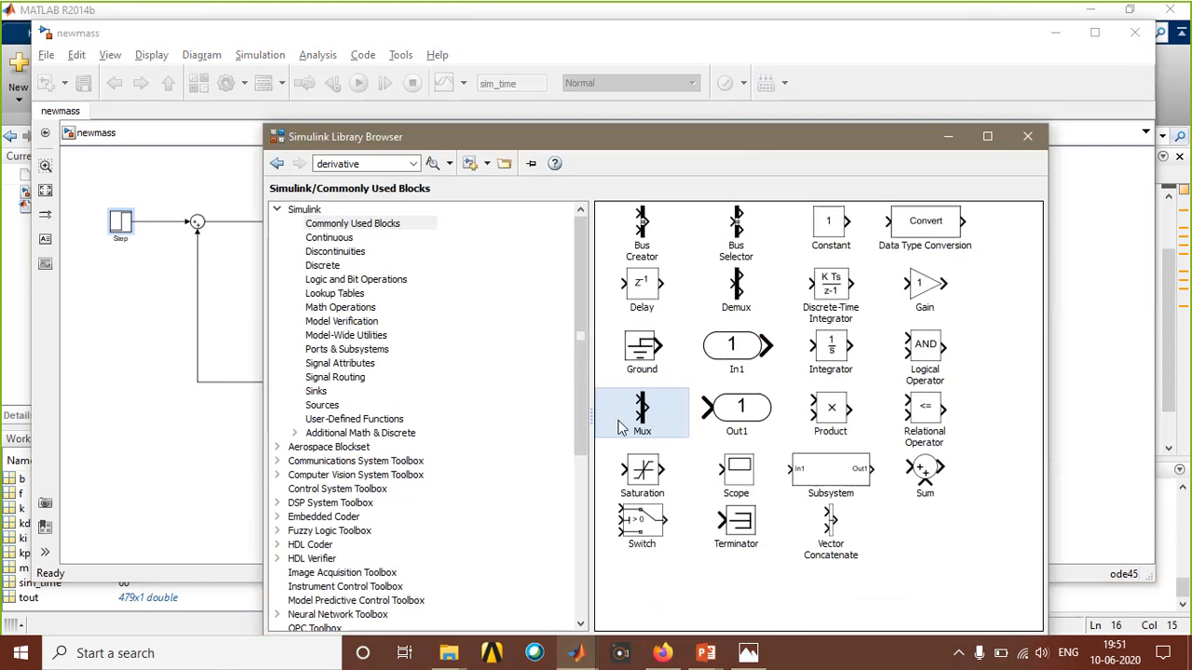
left_click_drag(651, 424, 104, 498)
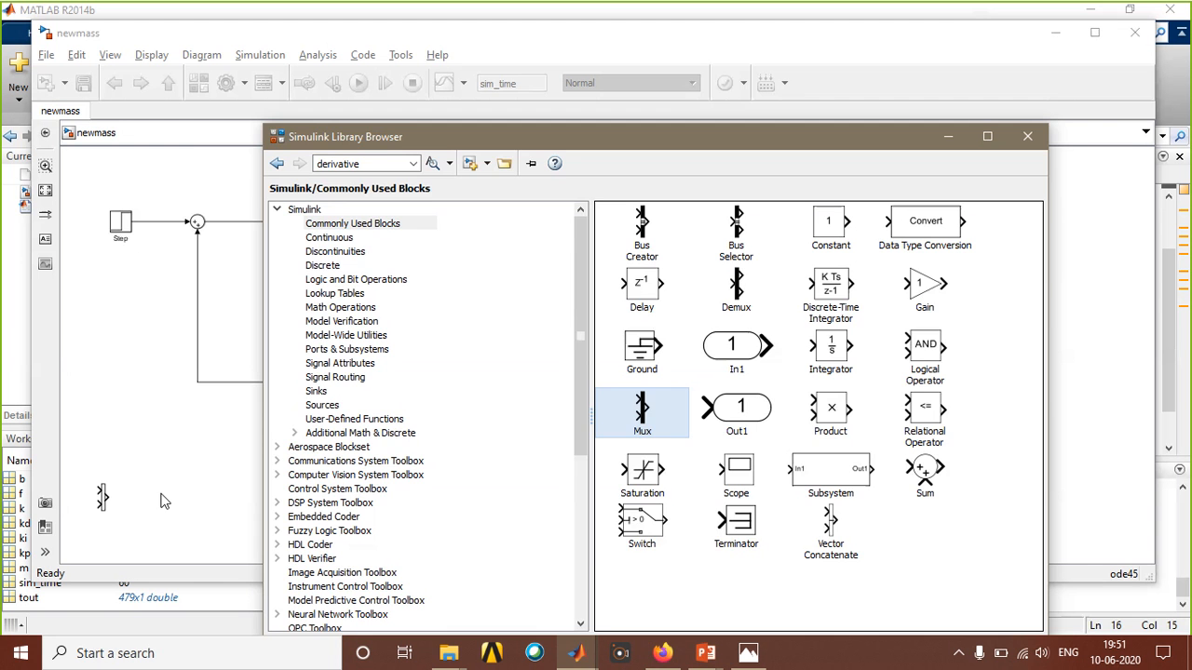
mouse_move(221, 435)
left_mouse_down()
mouse_move(484, 518)
mouse_move(790, 481)
mouse_move(288, 551)
mouse_move(443, 556)
mouse_move(426, 540)
mouse_move(713, 482)
mouse_move(838, 335)
mouse_move(838, 315)
mouse_move(851, 332)
mouse_move(219, 435)
left_mouse_up()
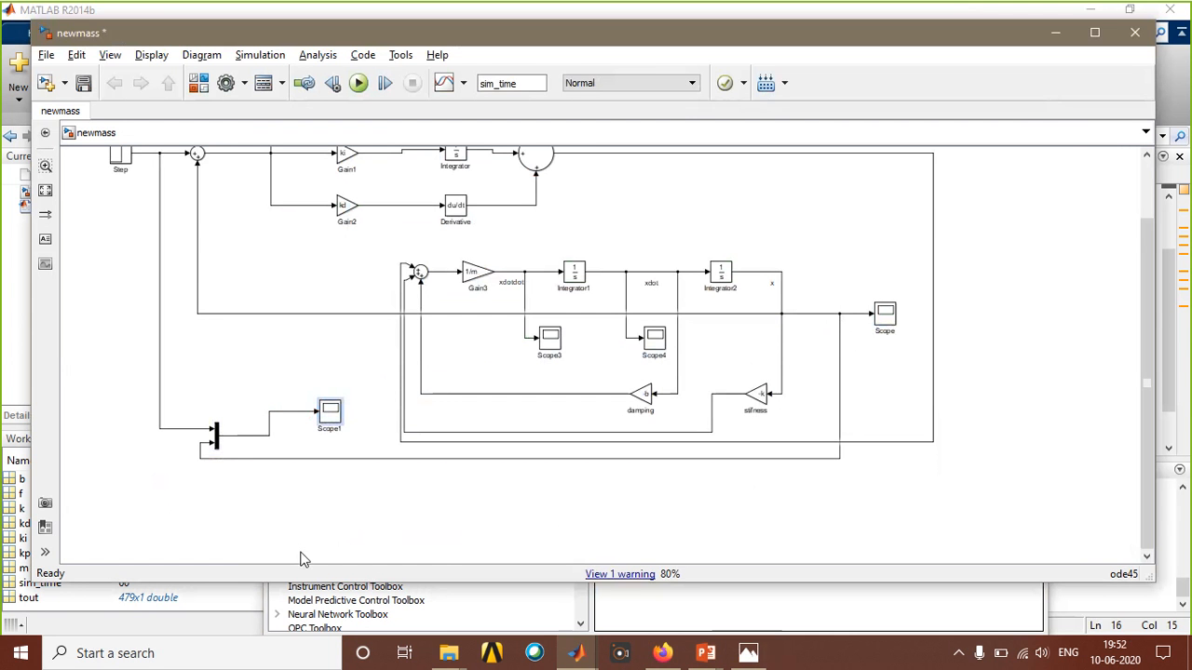
left_click(86, 83)
scroll(306, 346, "up", 2)
scroll(306, 347, "down", 2)
Review the files in the day2 folder, the newscript code and the newmass block diagram.
left_click(448, 653)
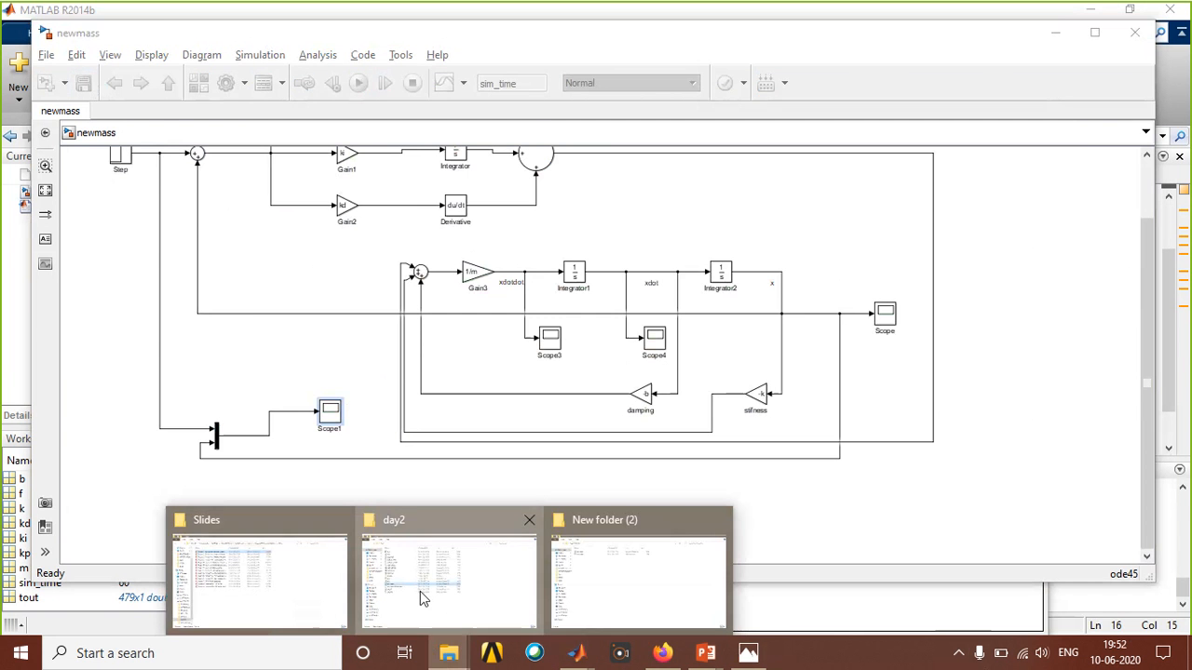
left_click(420, 591)
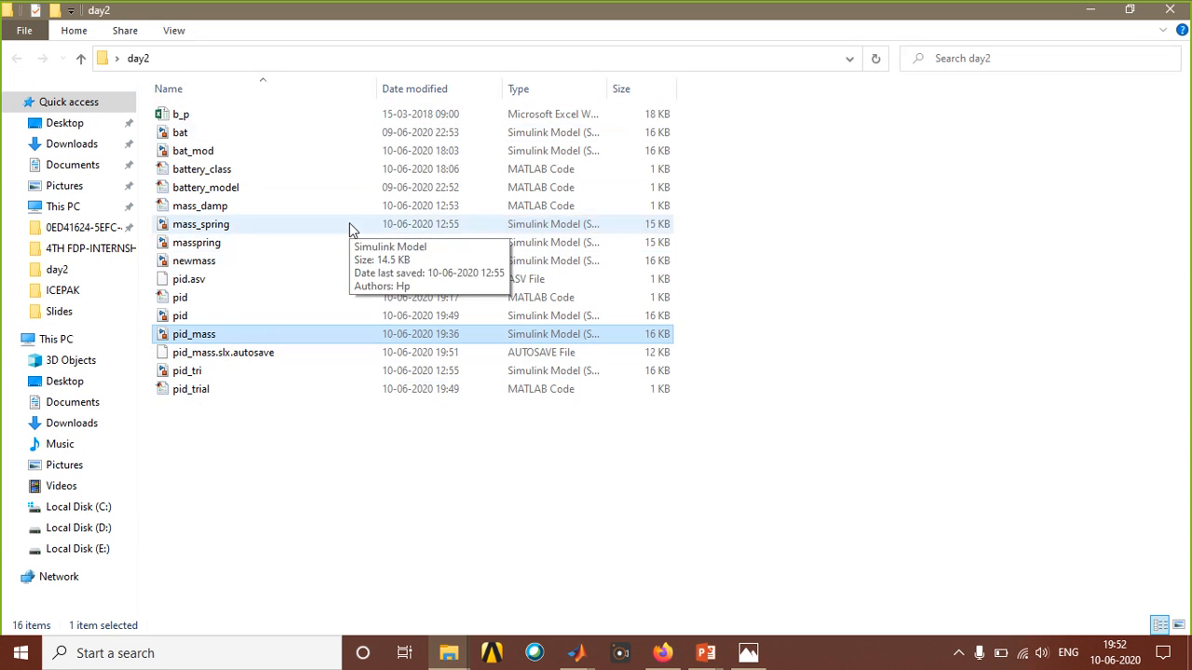
mouse_move(577, 653)
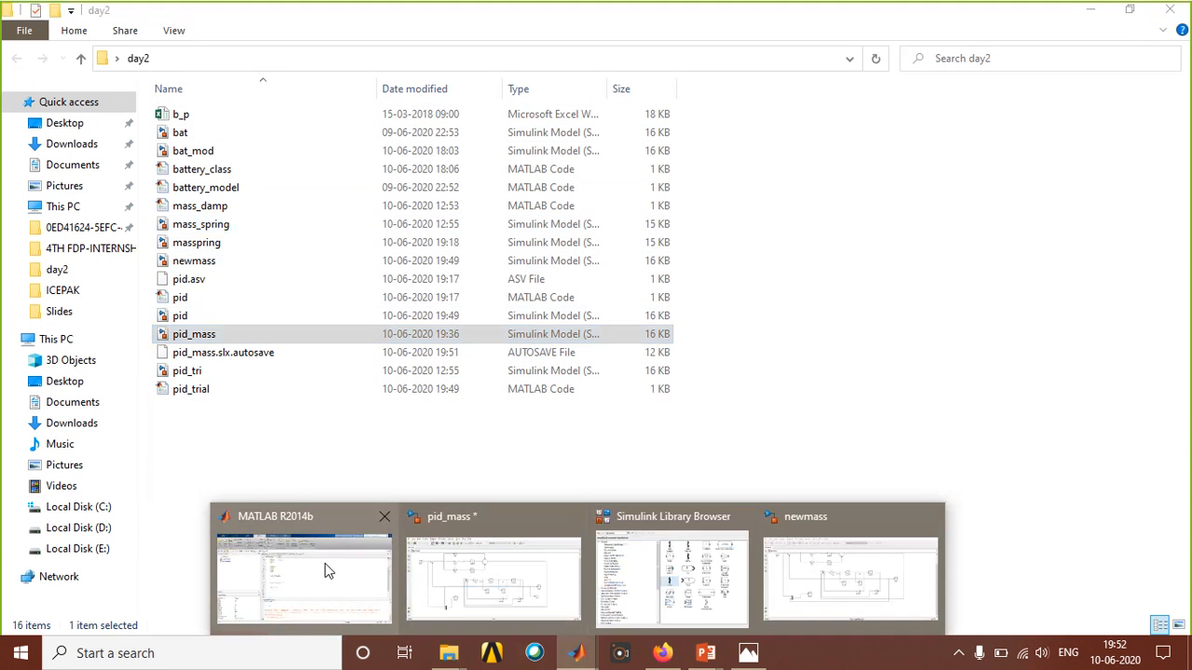
left_click(327, 568)
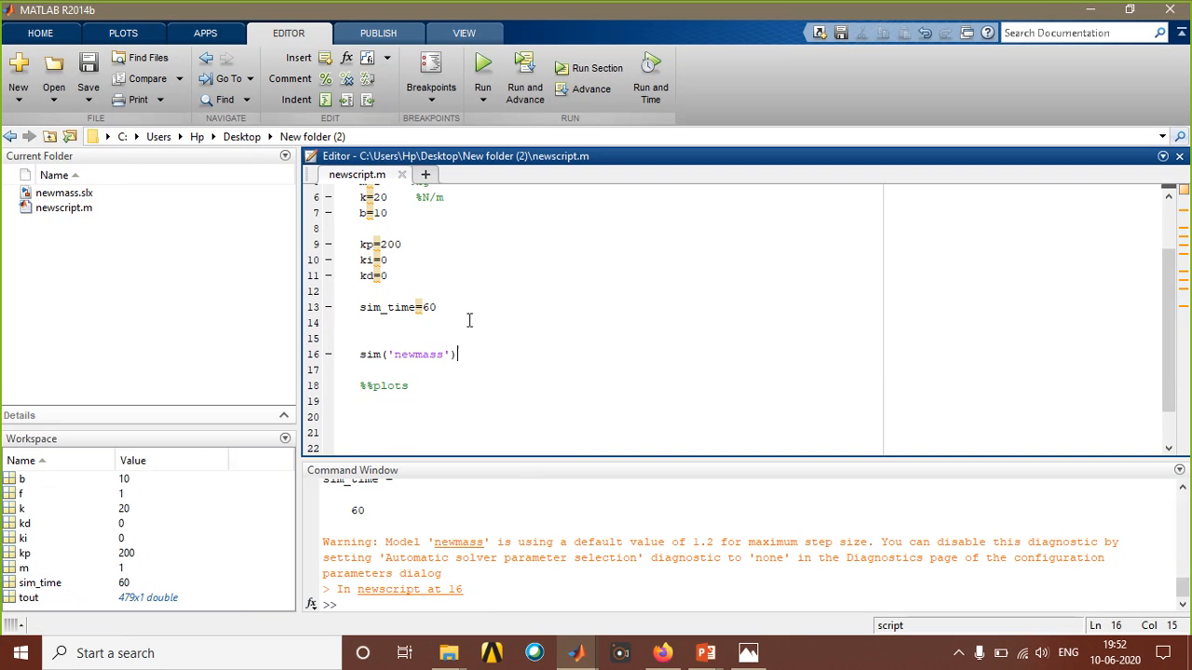
scroll(470, 320, "up", 2)
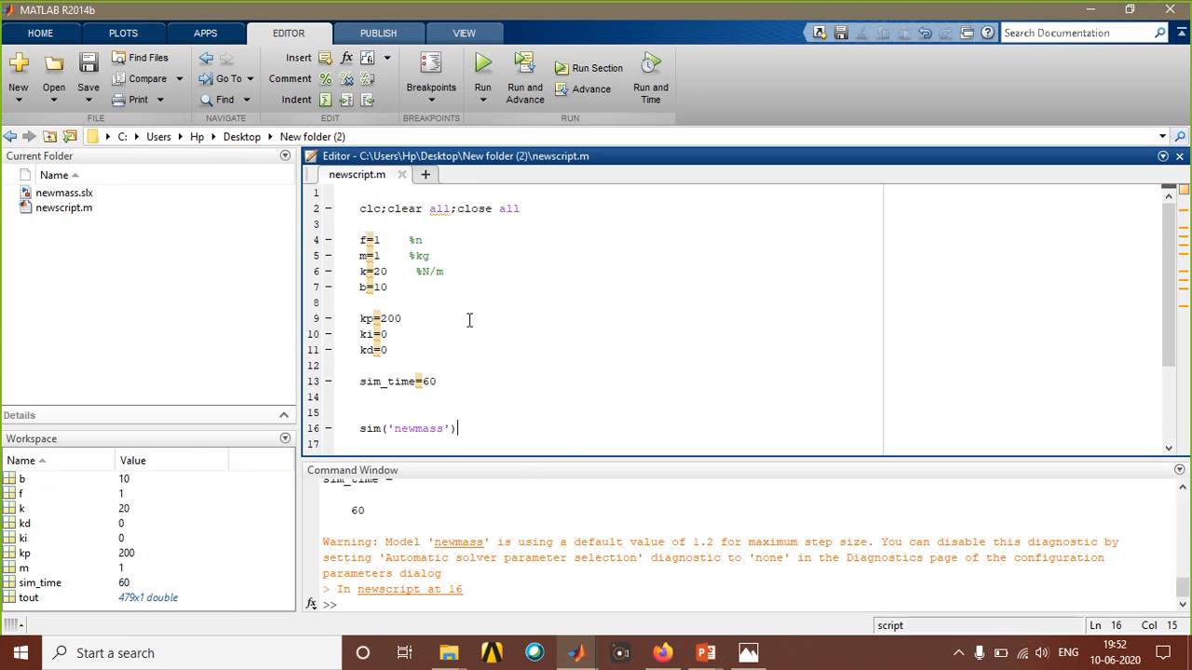
scroll(469, 321, "down", 2)
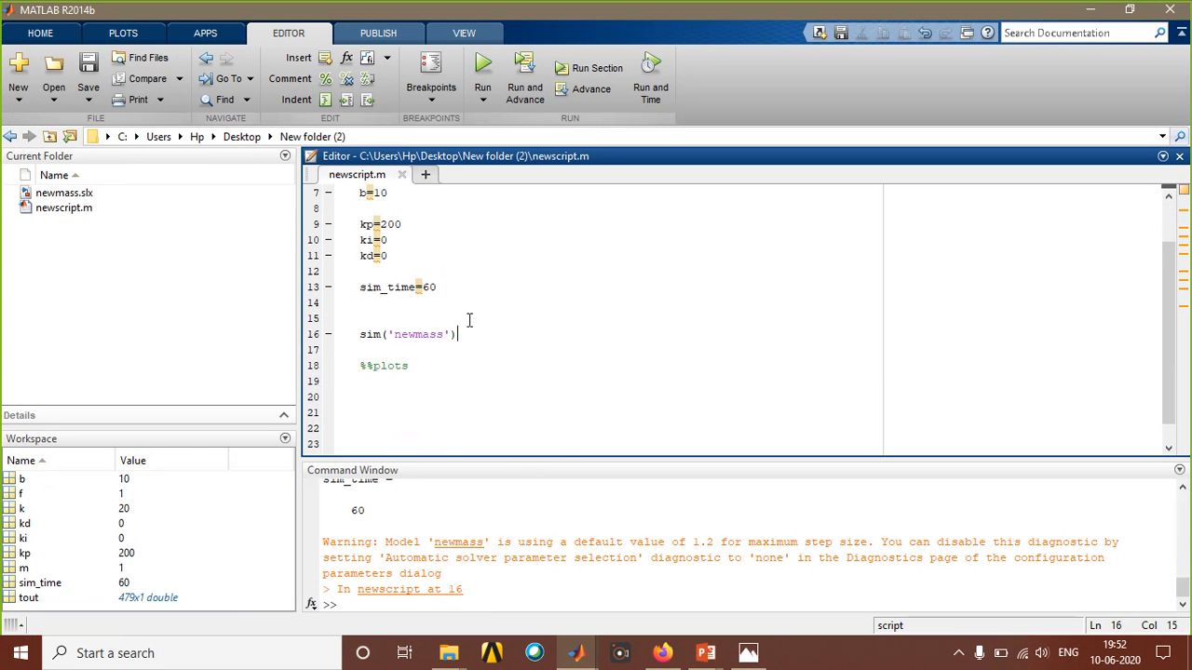
left_click(603, 660)
left_click(820, 578)
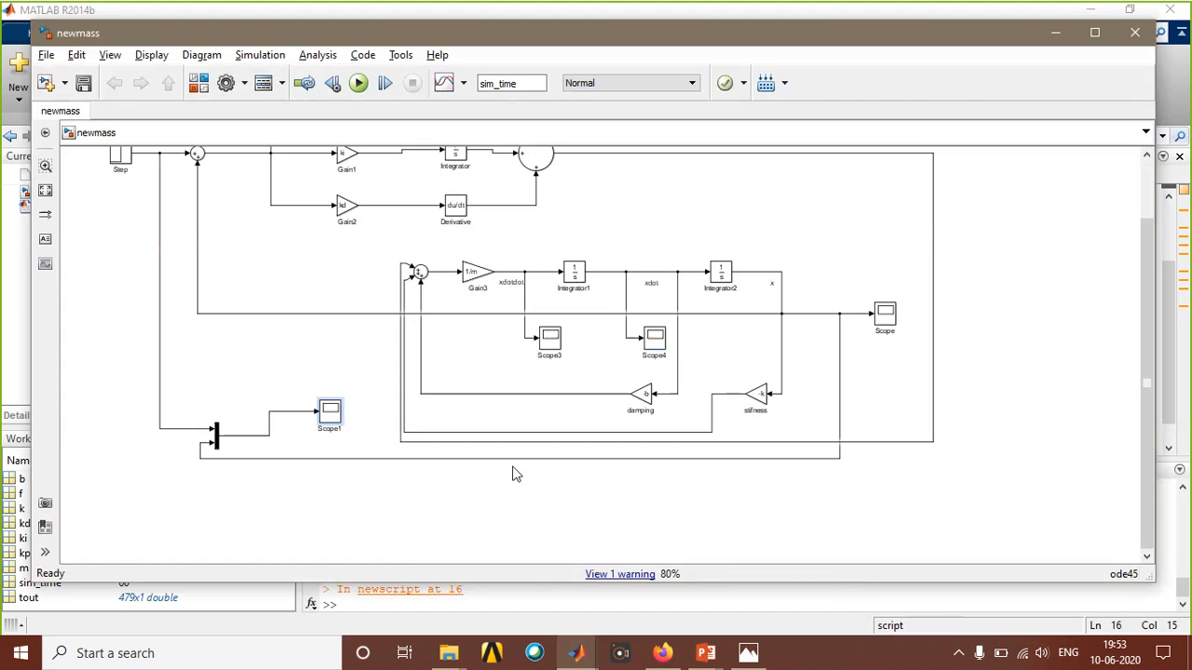
Run newscript again to simulate the newmass model with the added Mux and Scope.
left_click(575, 652)
left_click(307, 559)
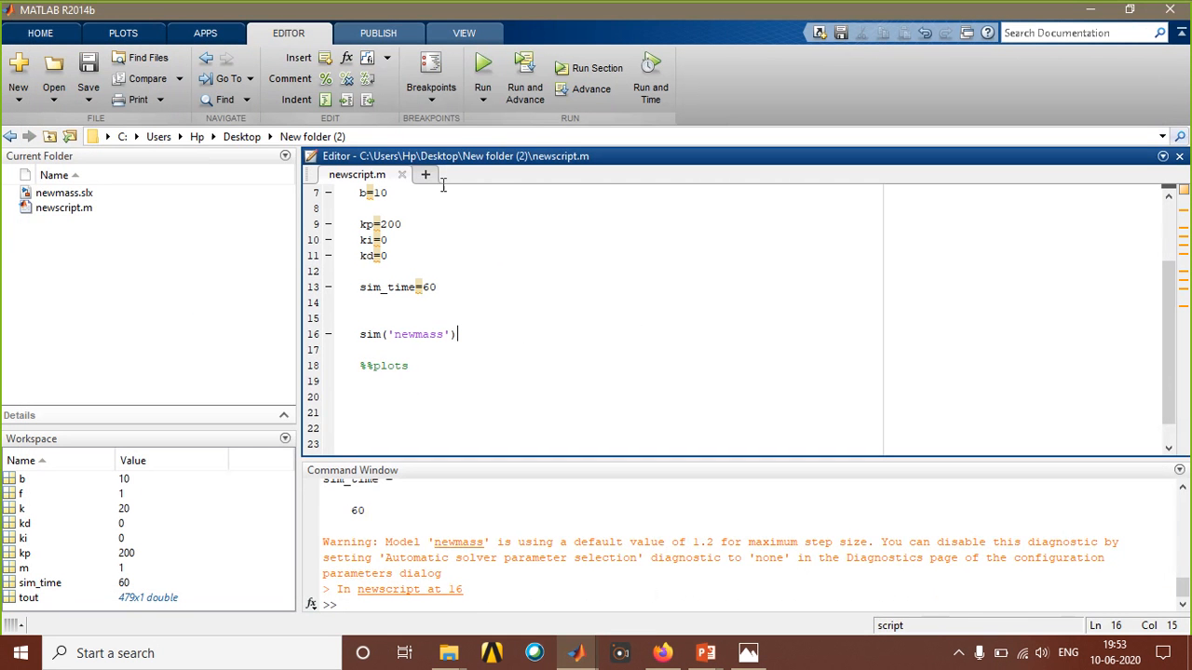
left_click(479, 89)
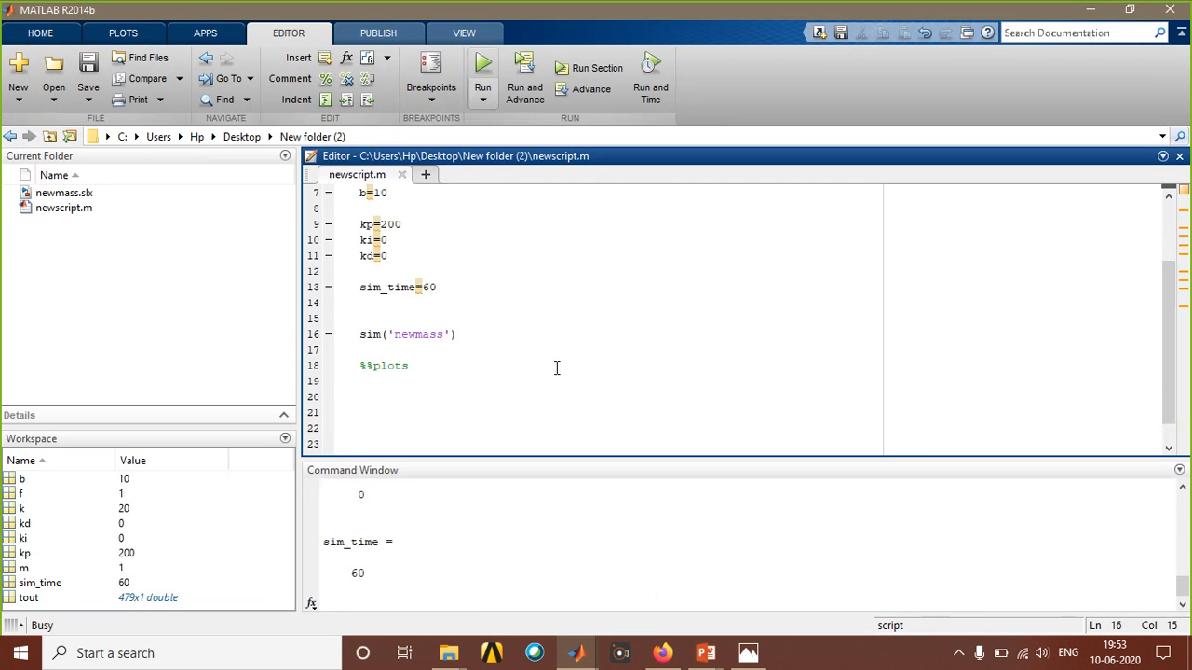
mouse_move(575, 652)
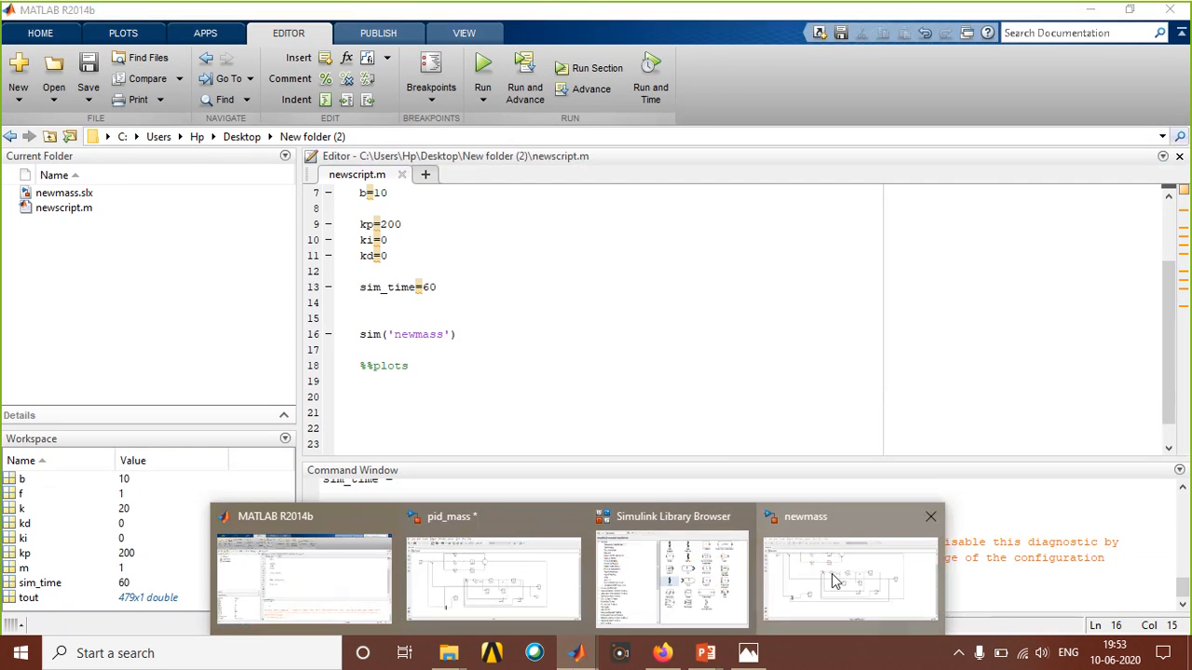
Check the Mux signals plotted on Scope1 in the newmass model, with its axes autoscaled.
left_click(832, 574)
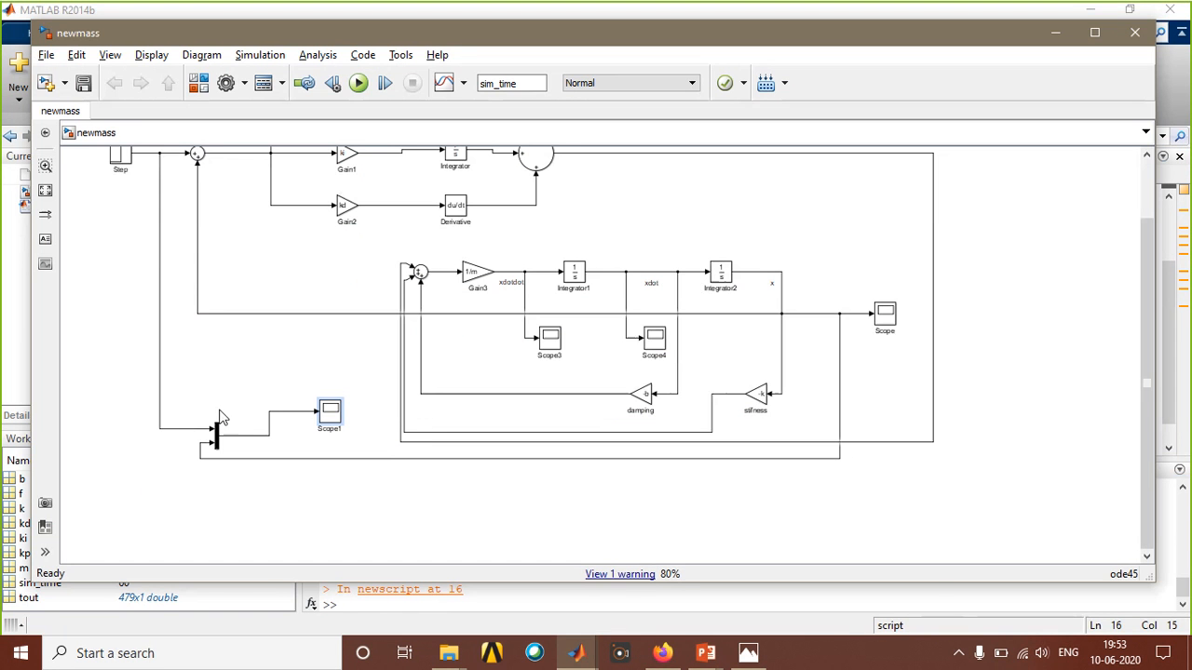
double_click(328, 416)
left_click(286, 306)
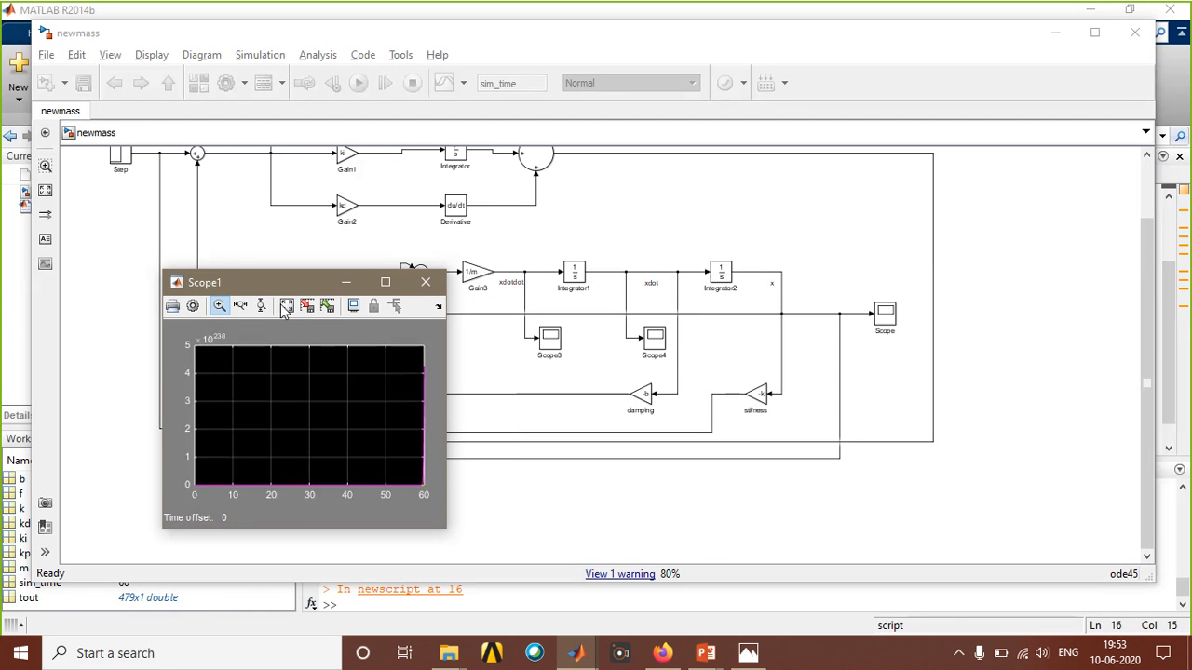
left_click(424, 284)
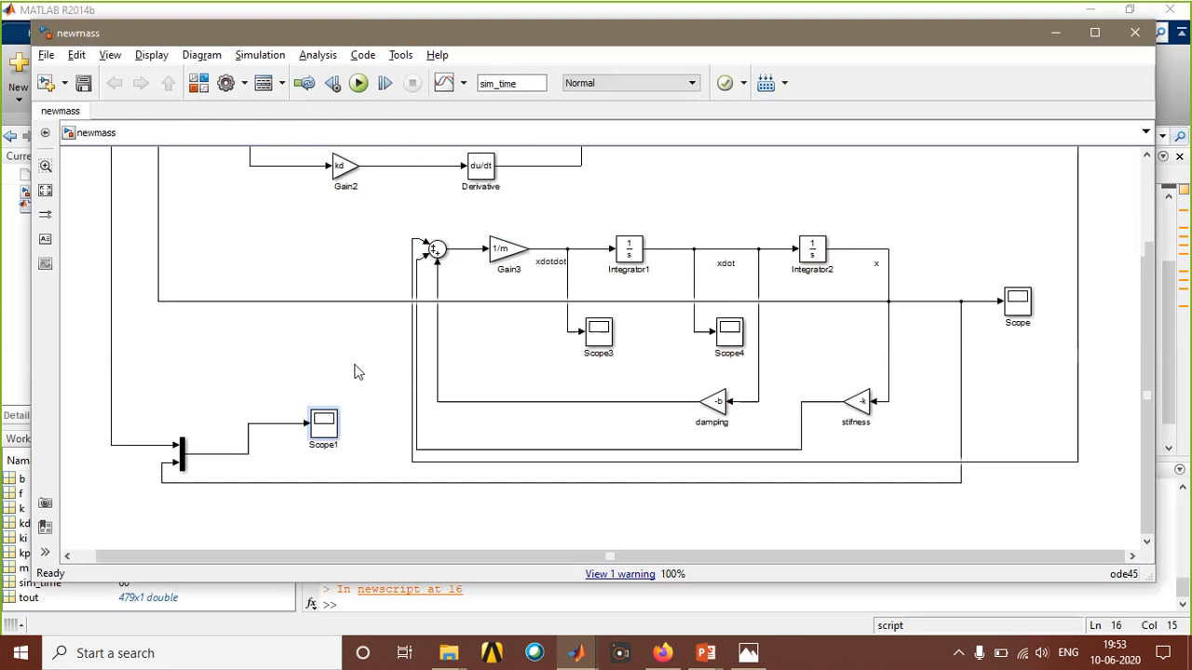
Check the output x response on the Scope block in newmass, with its axes autoscaled.
scroll(354, 373, "down", 1)
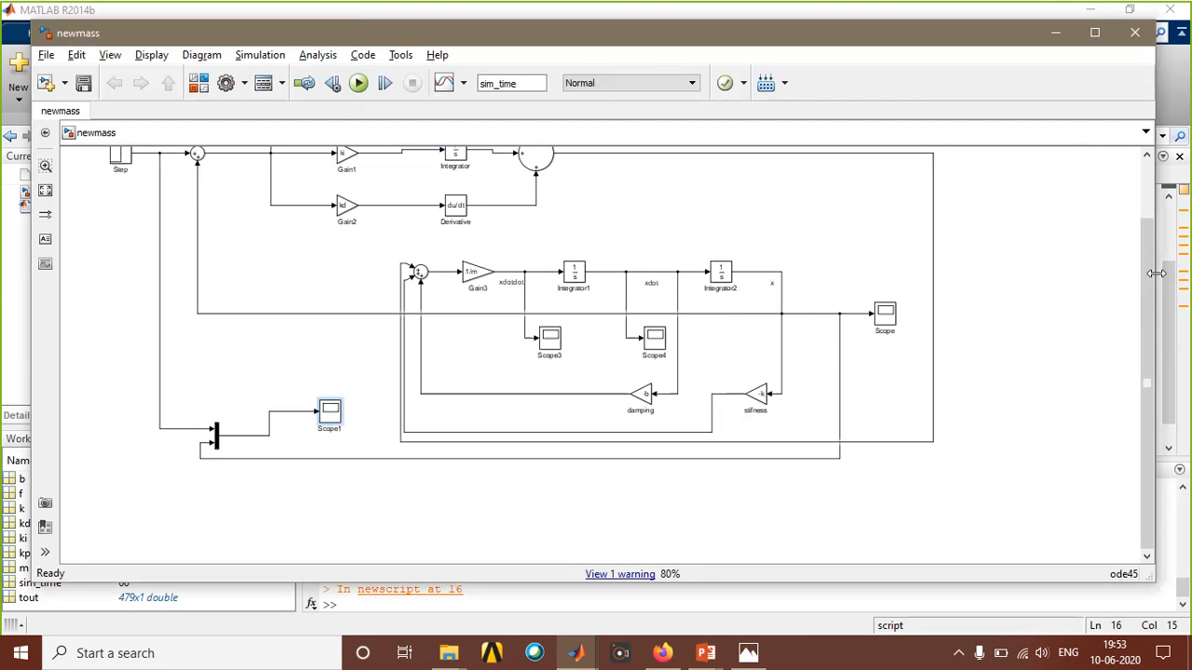
left_click_drag(1147, 275, 1142, 212)
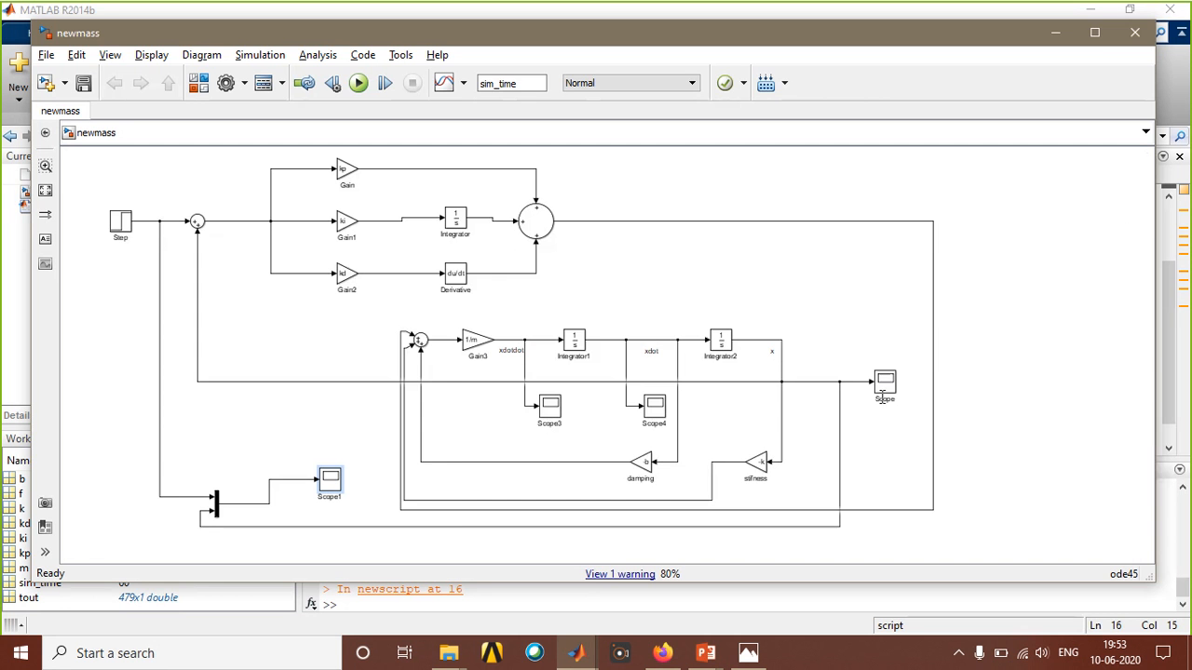
left_click(885, 384)
double_click(884, 383)
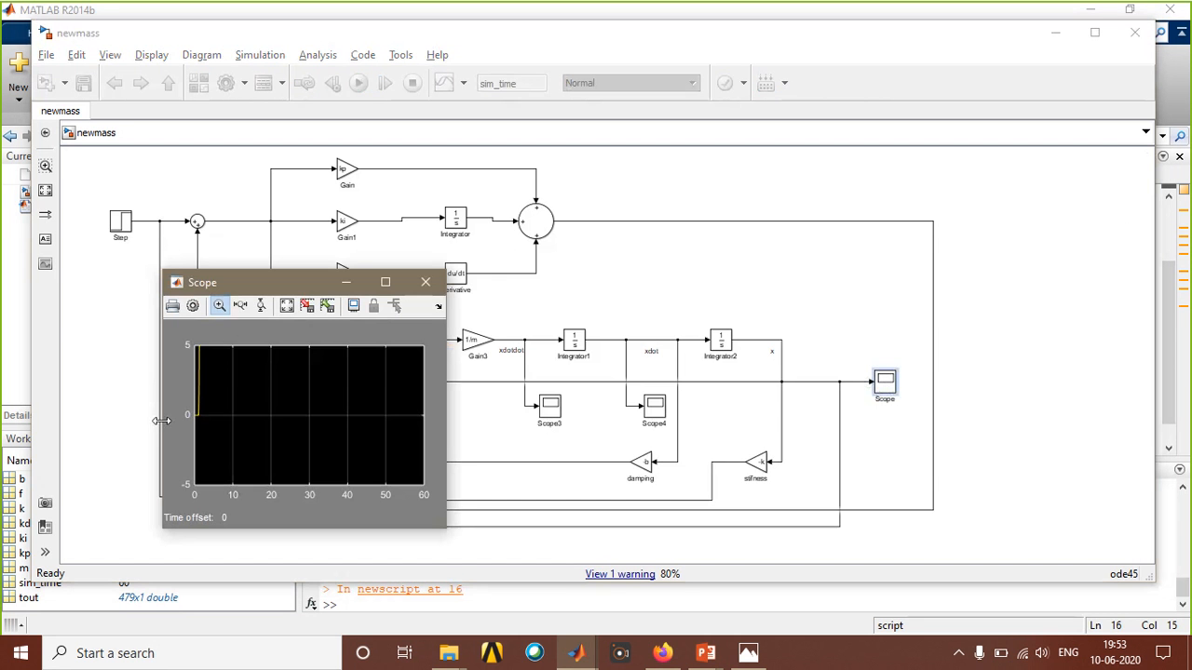
left_click(280, 309)
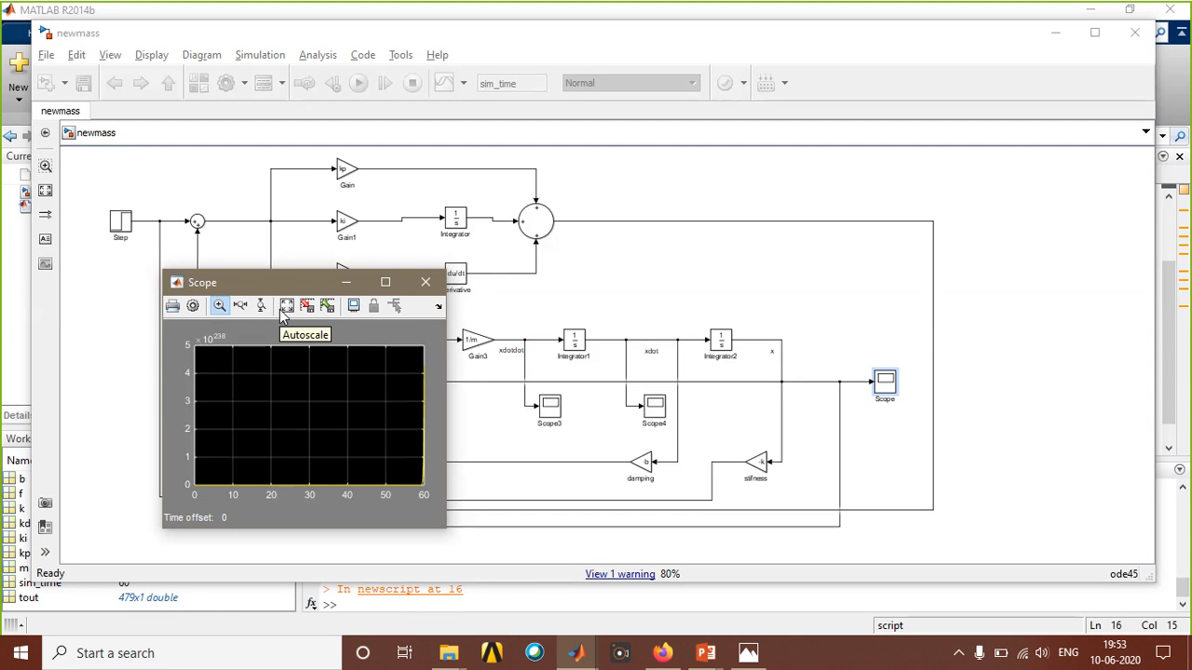
left_click(421, 283)
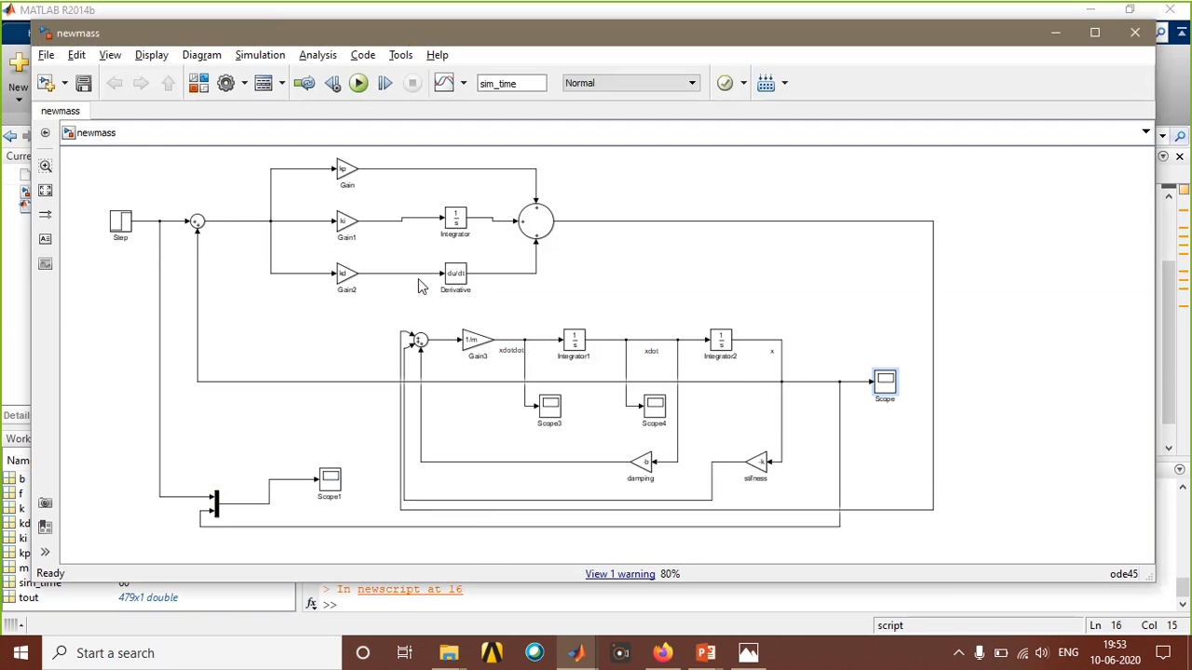
Set ki to 300 and kd to 50 in newscript and run the script.
left_click(556, 654)
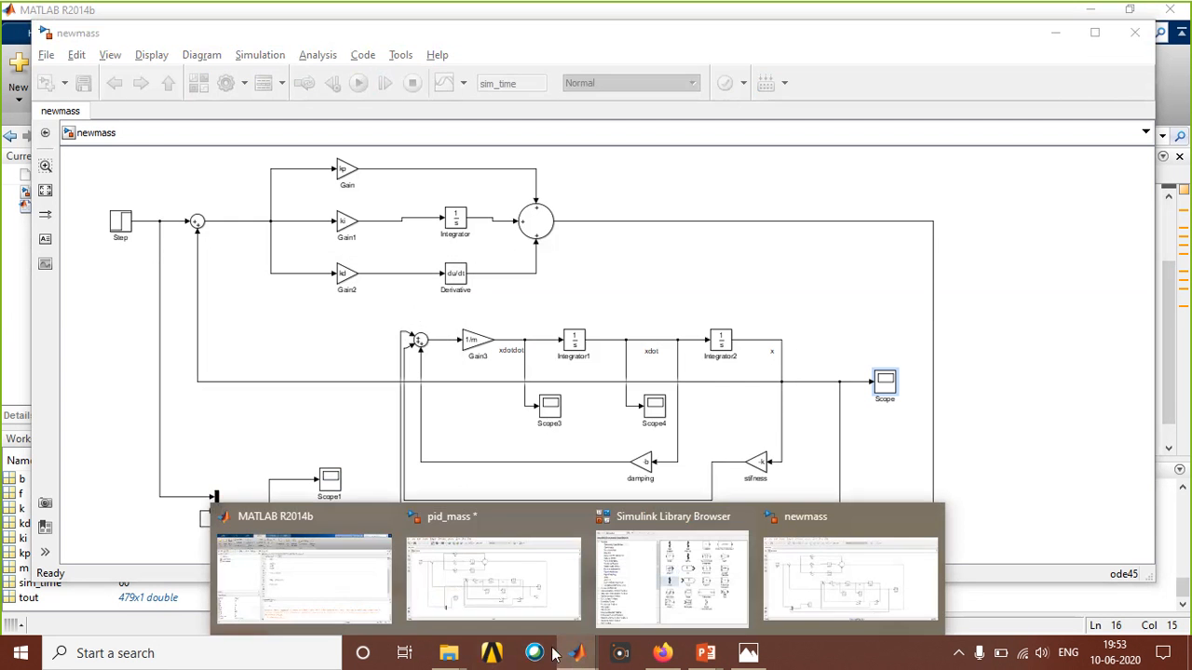
left_click(315, 581)
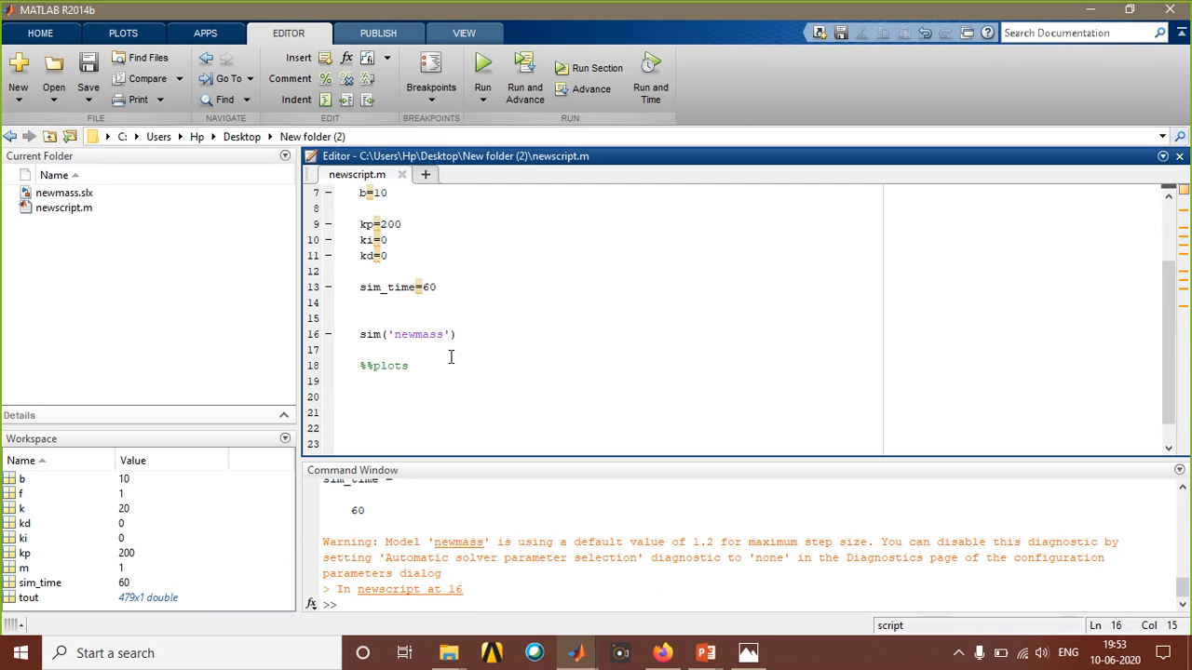
scroll(451, 356, "up", 2)
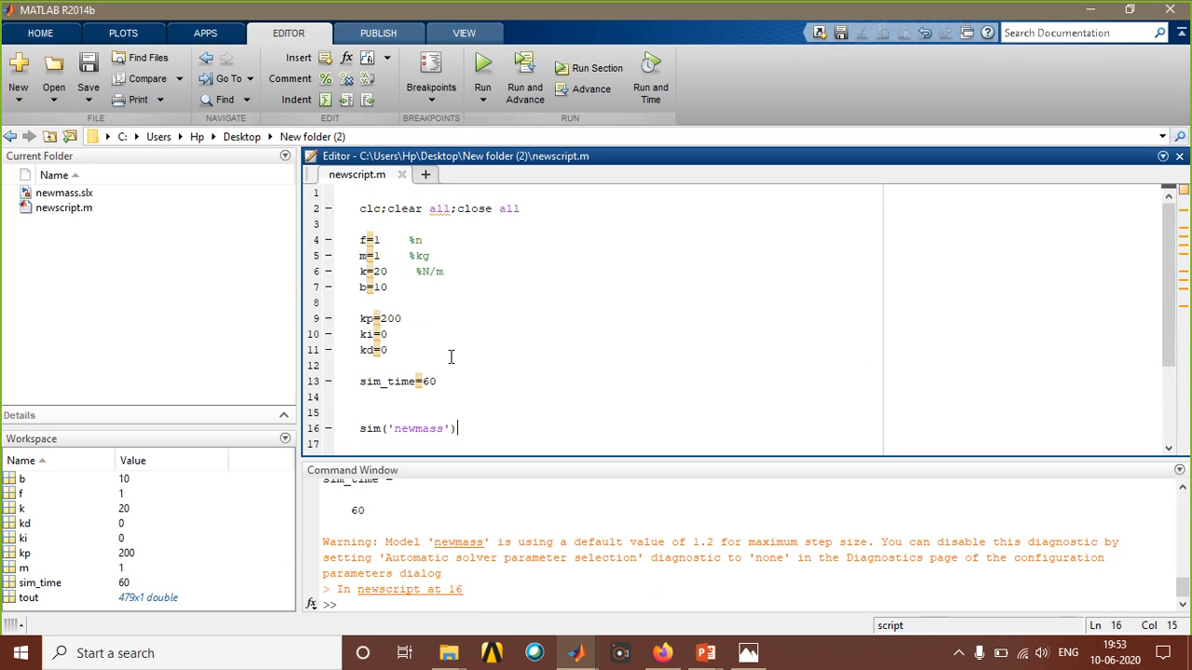
scroll(450, 356, "down", 2)
scroll(445, 356, "up", 1)
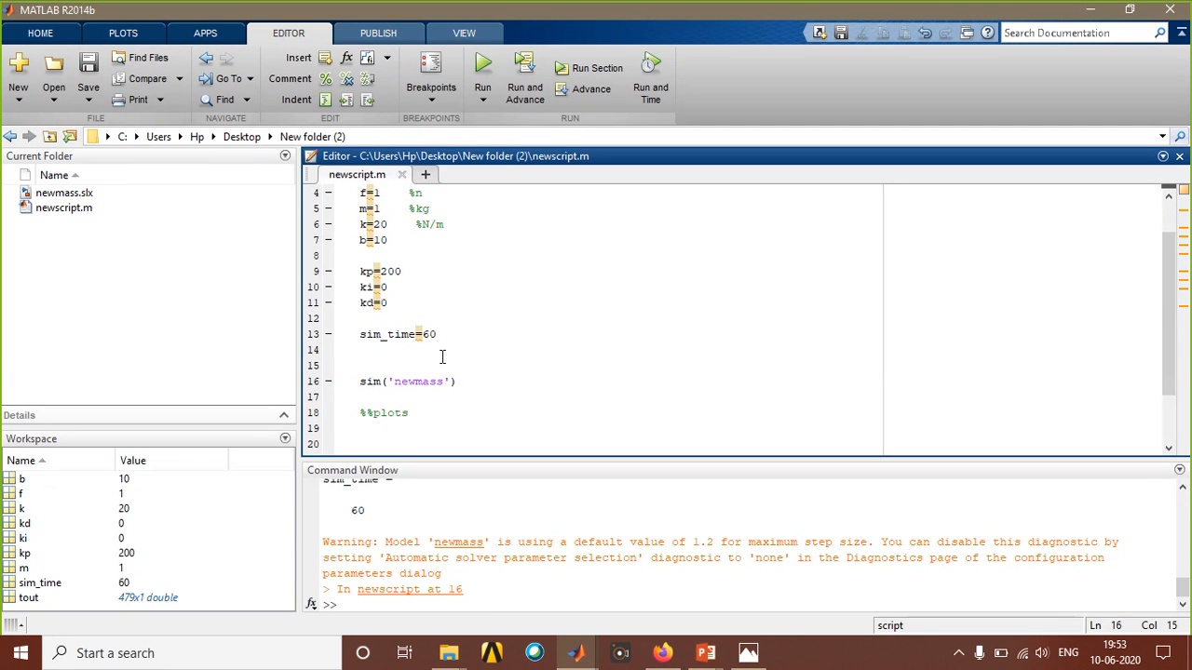
left_click(410, 294)
key("BackSpace")
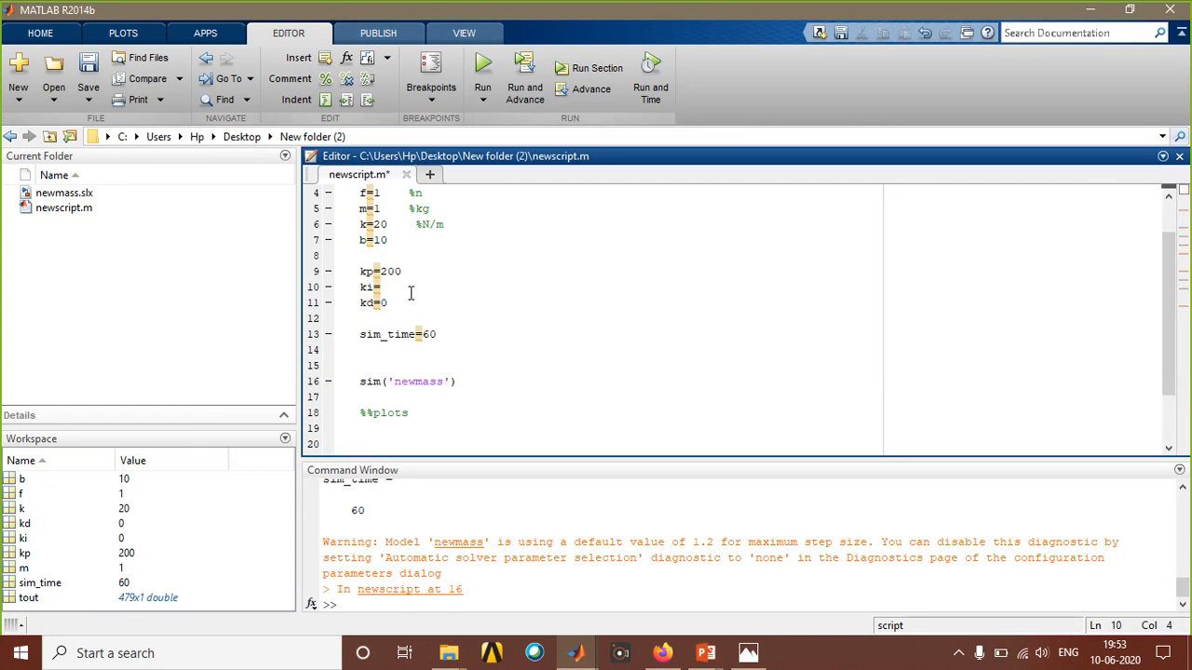
type("300")
left_click(403, 298)
key("BackSpace")
type("50")
left_click(484, 82)
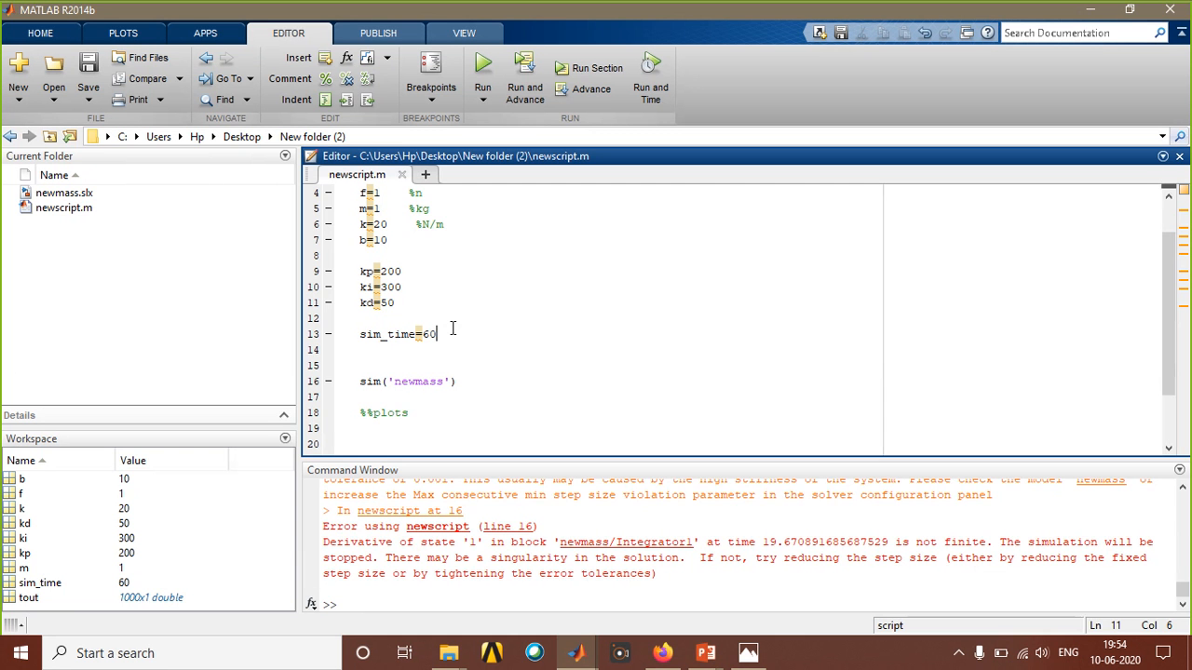
Change sim_time to 7 in newscript and run the script again.
key("BackSpace")
key("BackSpace")
type("7")
left_click(484, 70)
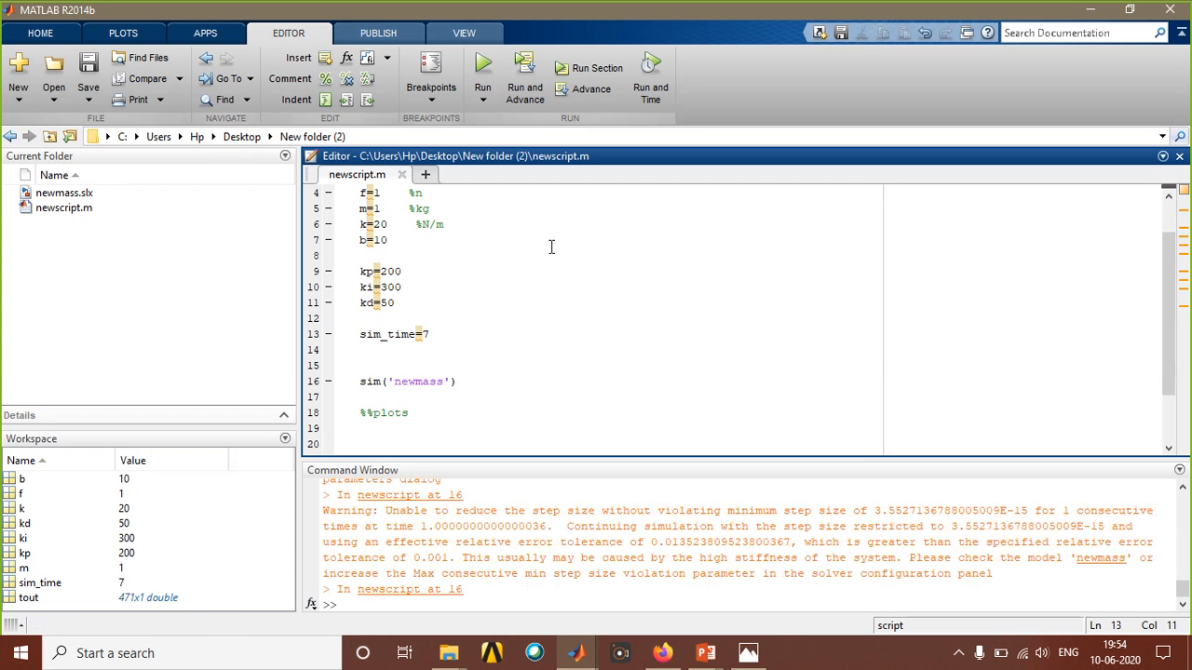
Check the output x response on the Scope block for the 7-second run, then minimize the newmass model.
scroll(550, 279, "down", 1)
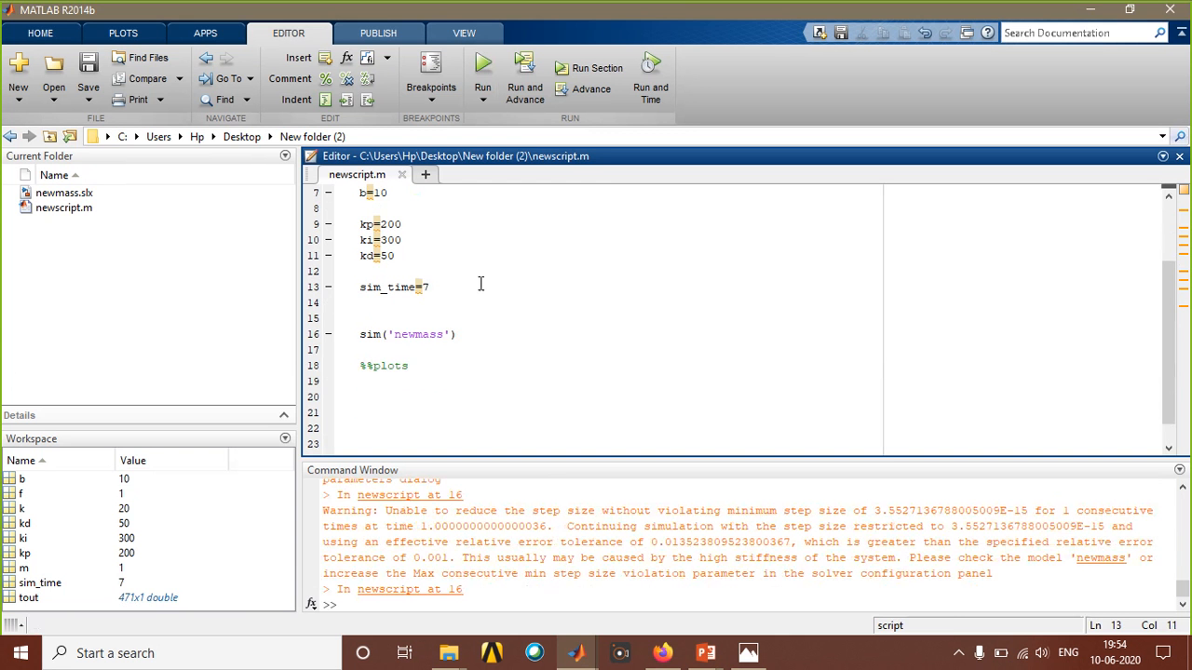
mouse_move(573, 654)
left_click(796, 582)
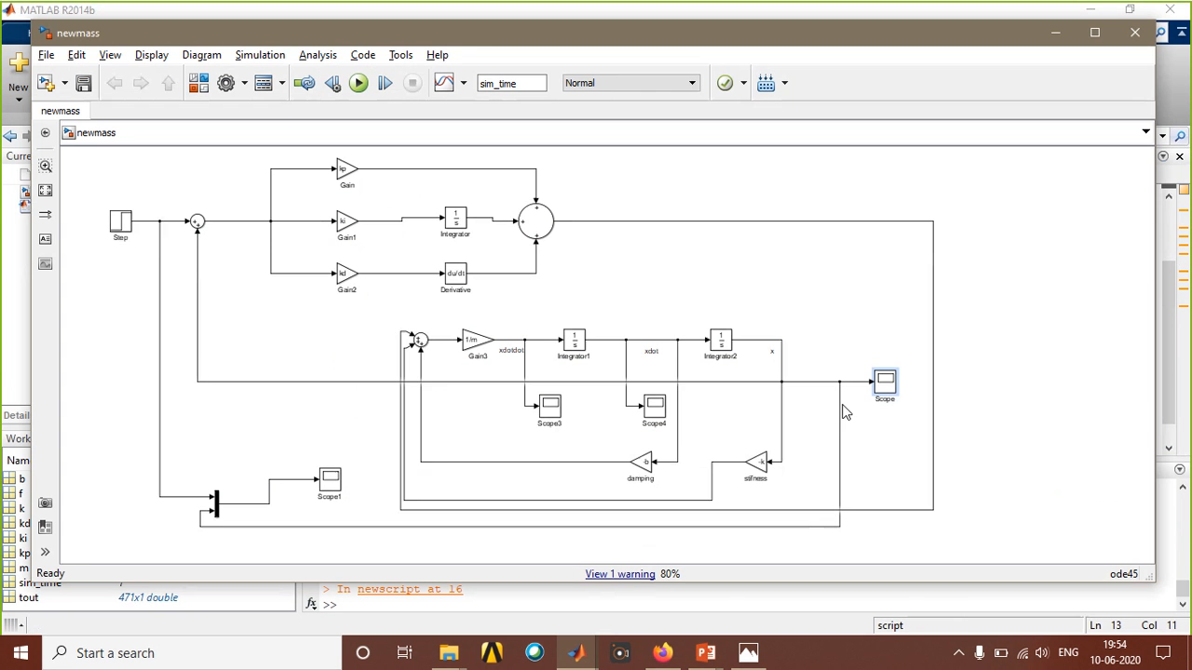
double_click(890, 387)
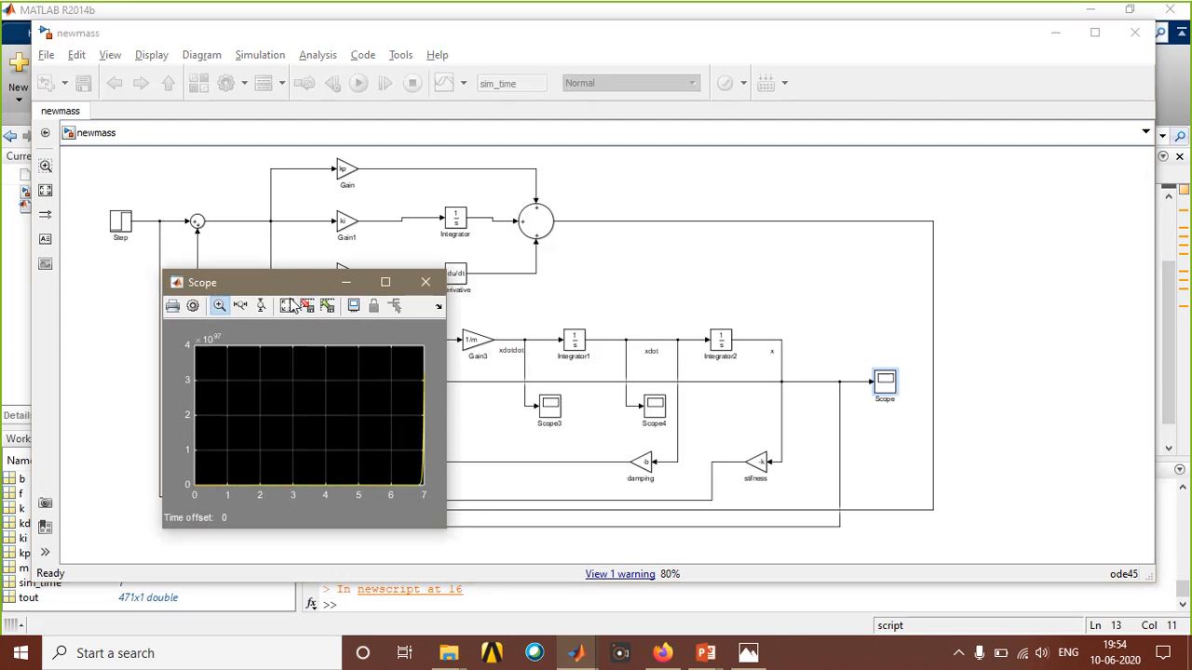
left_click(427, 285)
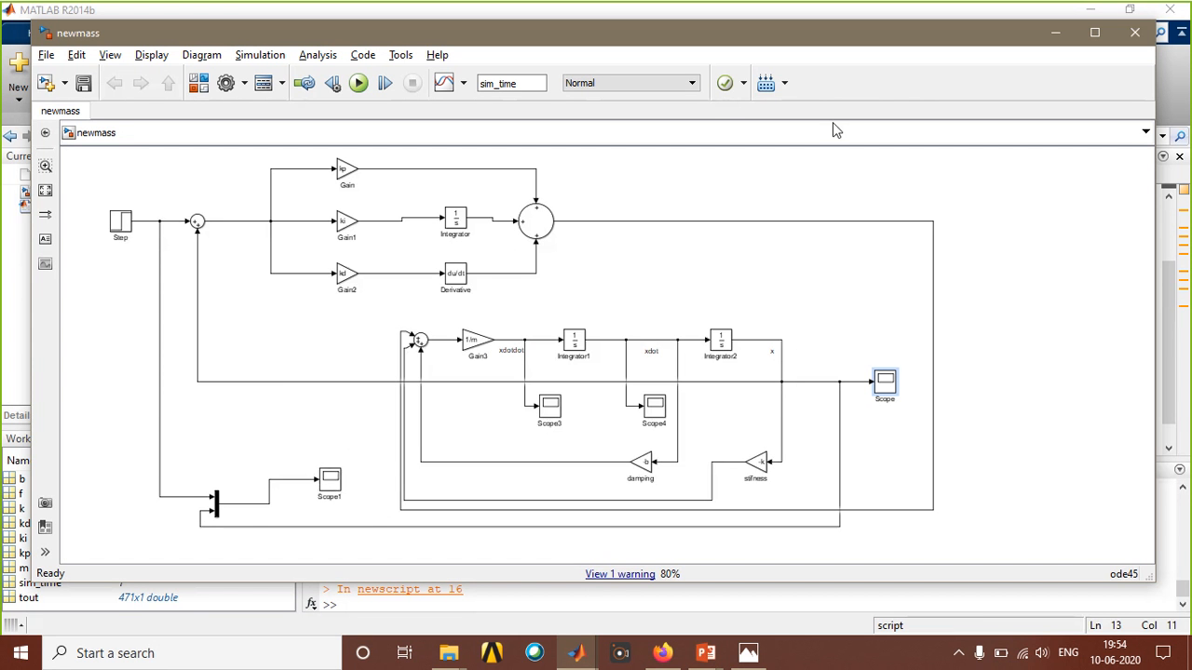
left_click(1067, 36)
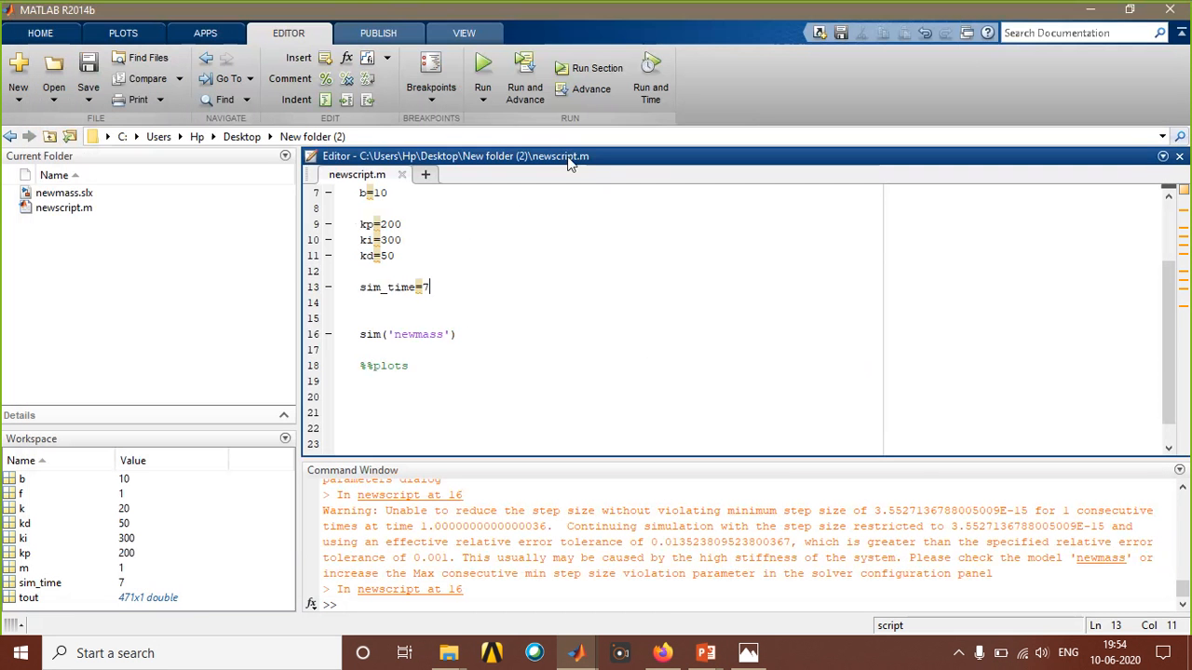
Look through the Project #6 and Project #5 folders in the Simulink Bible Course Material Models folder.
mouse_move(451, 652)
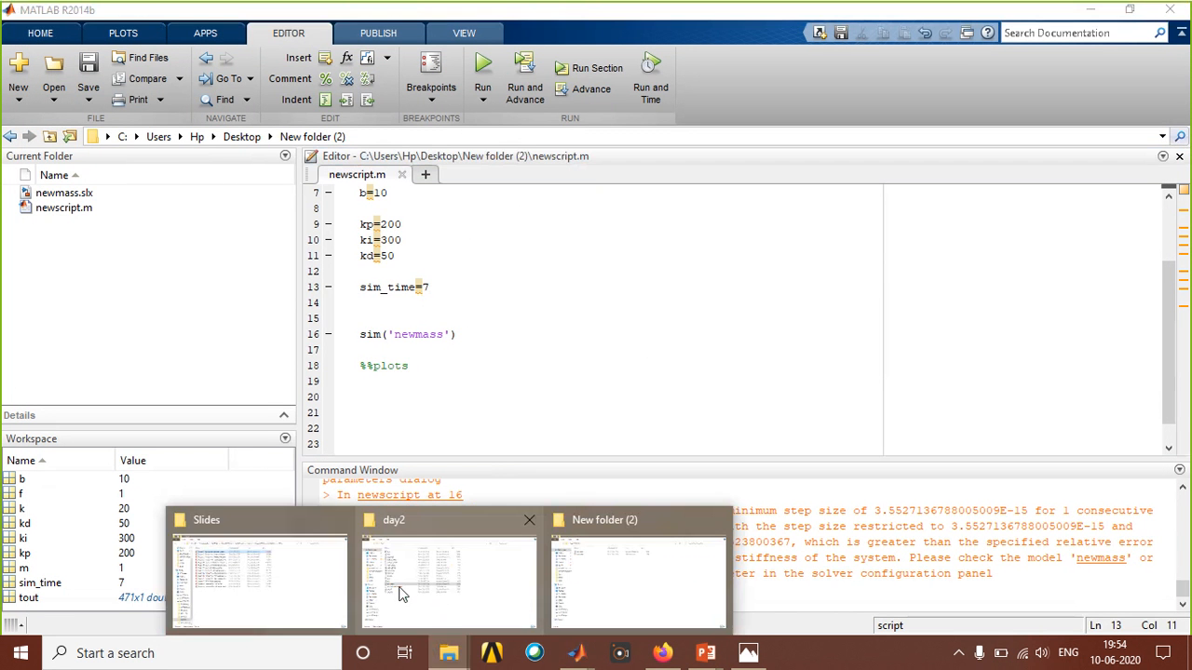
left_click(258, 567)
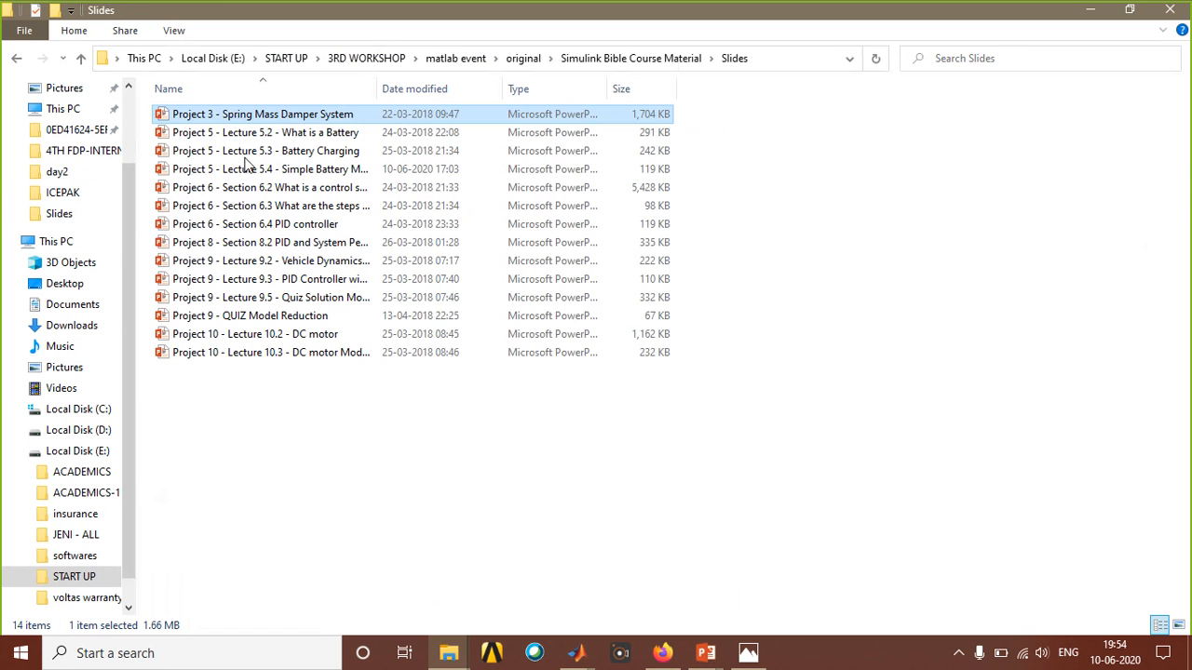
left_click(577, 60)
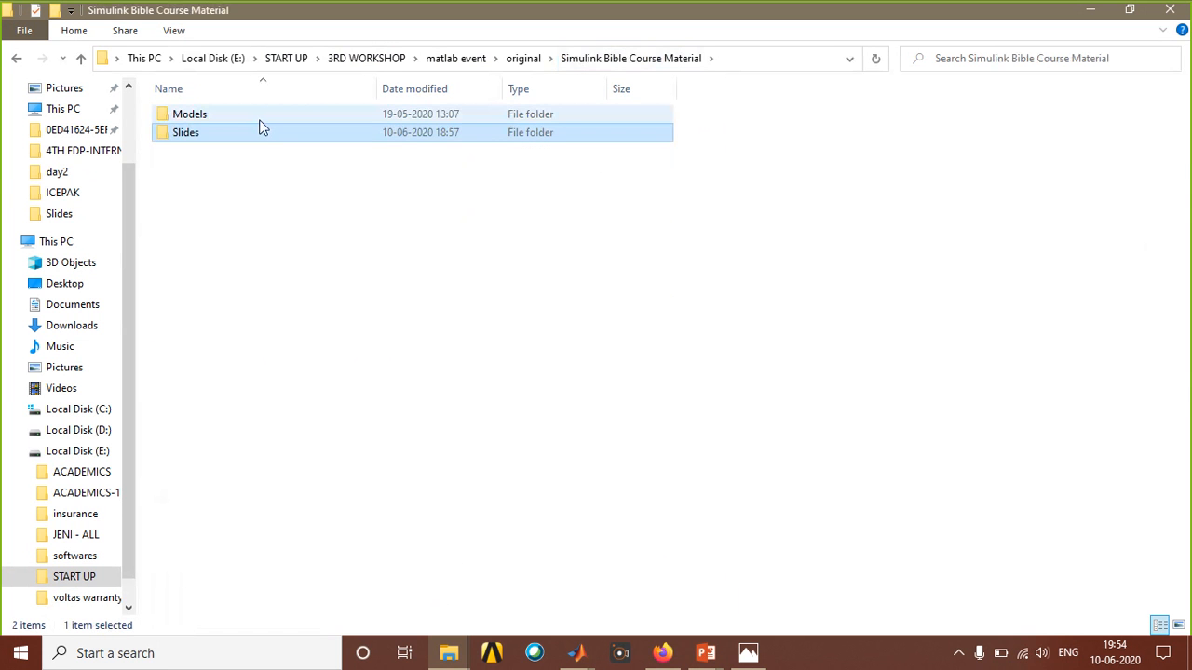
double_click(261, 120)
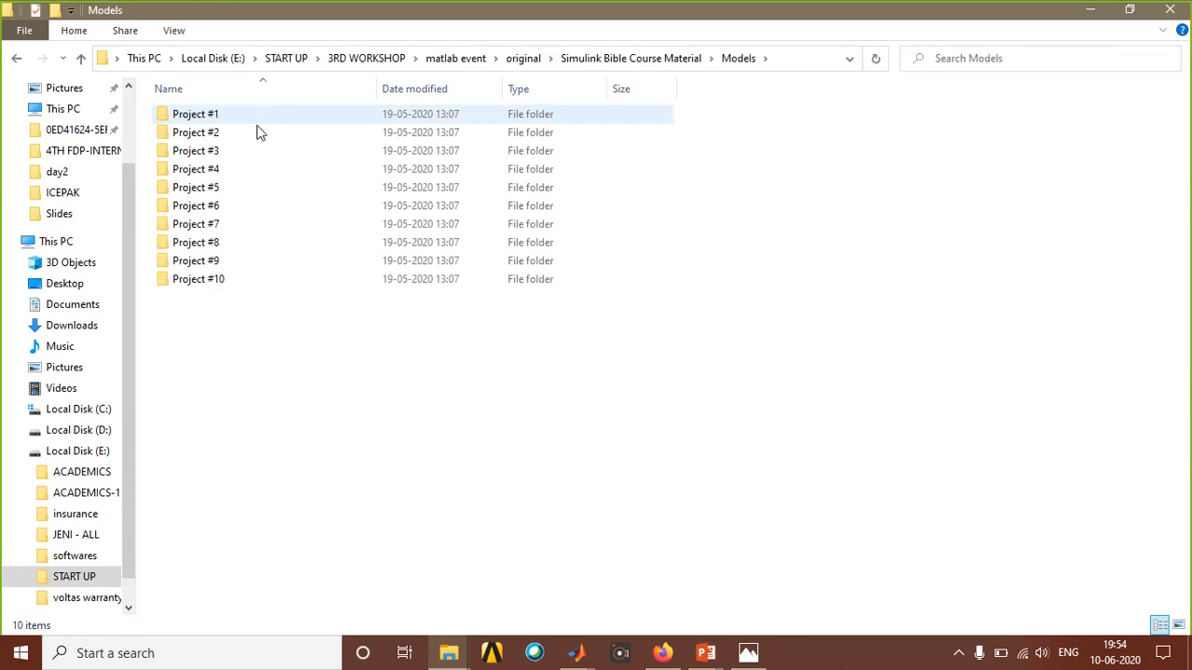
double_click(245, 205)
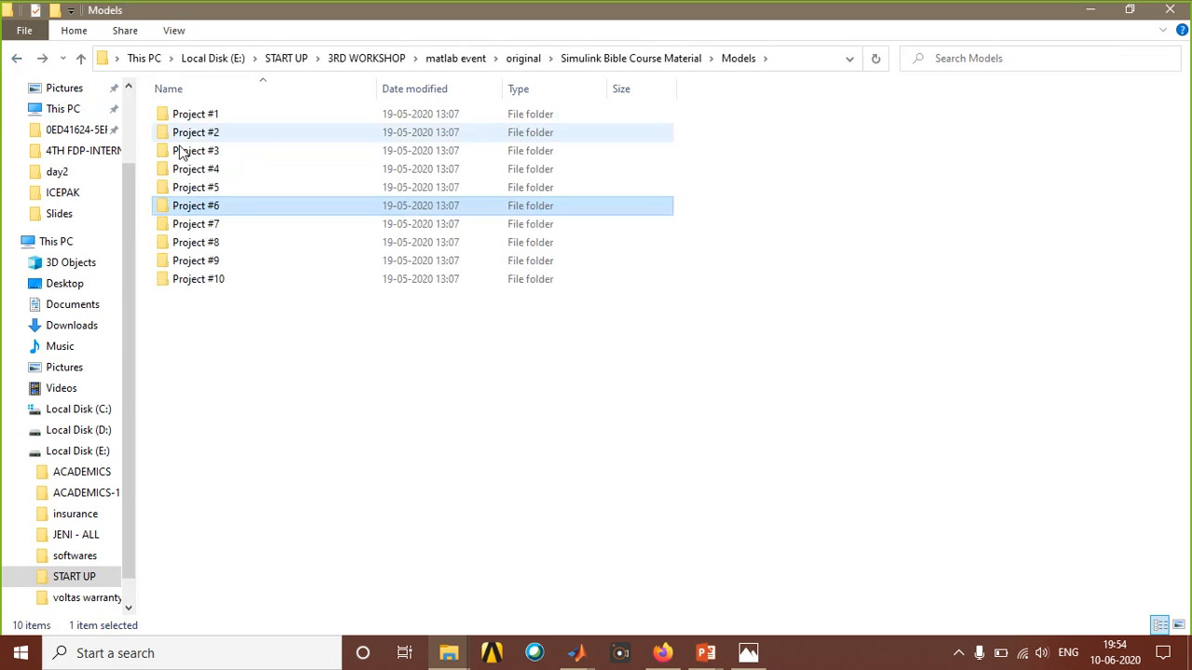
double_click(210, 187)
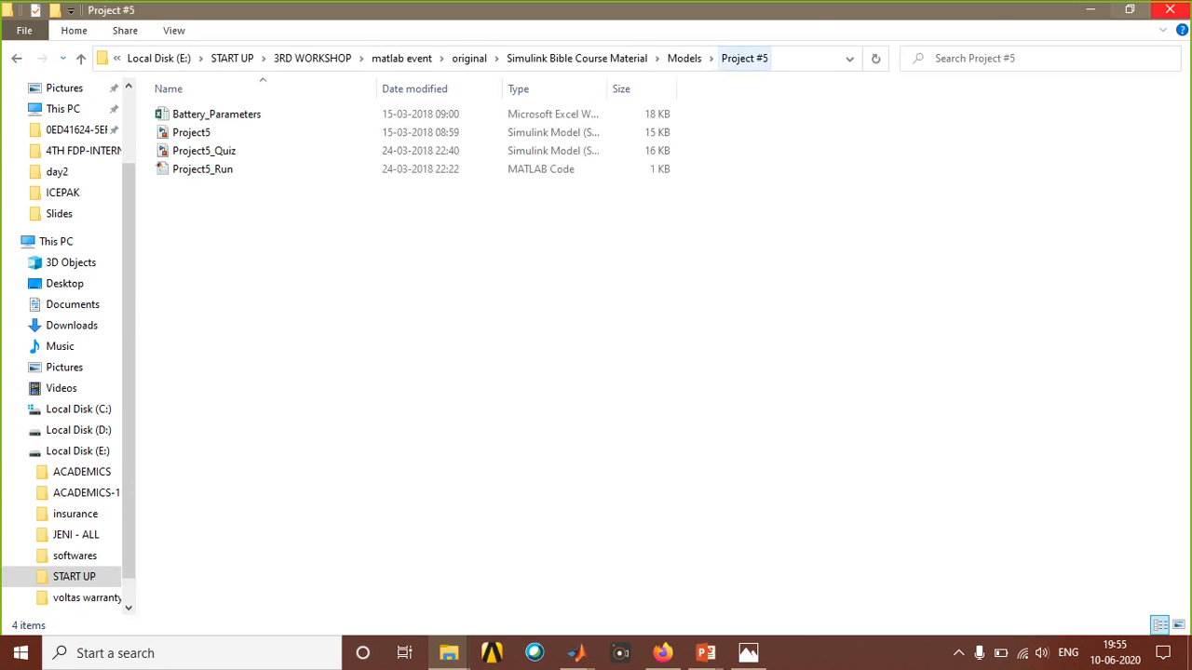
left_click(1091, 10)
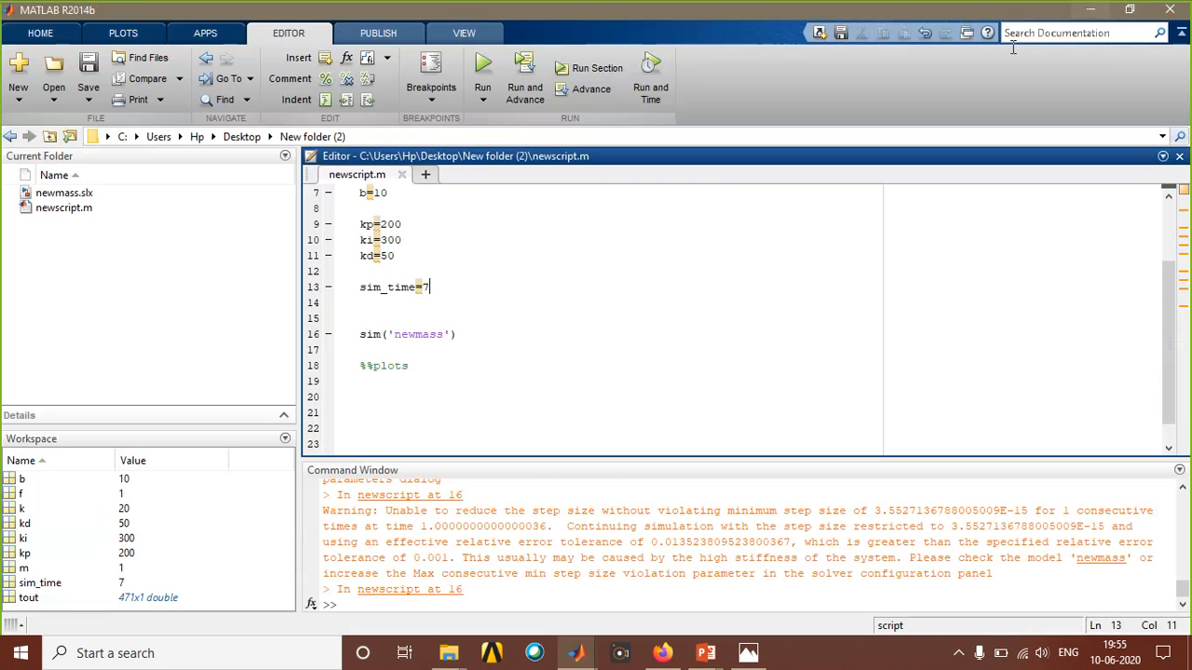
Examine the files in the day2 folder and the pid_mass block diagram.
left_click(448, 653)
left_click(406, 588)
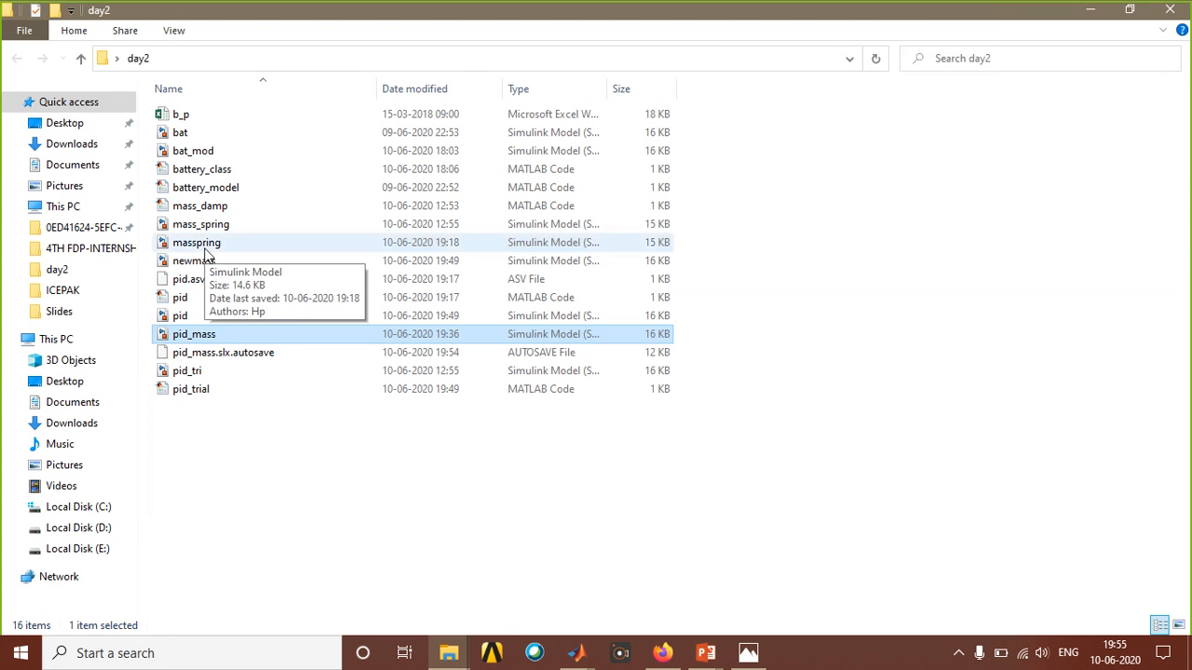
left_click(581, 657)
left_click(448, 568)
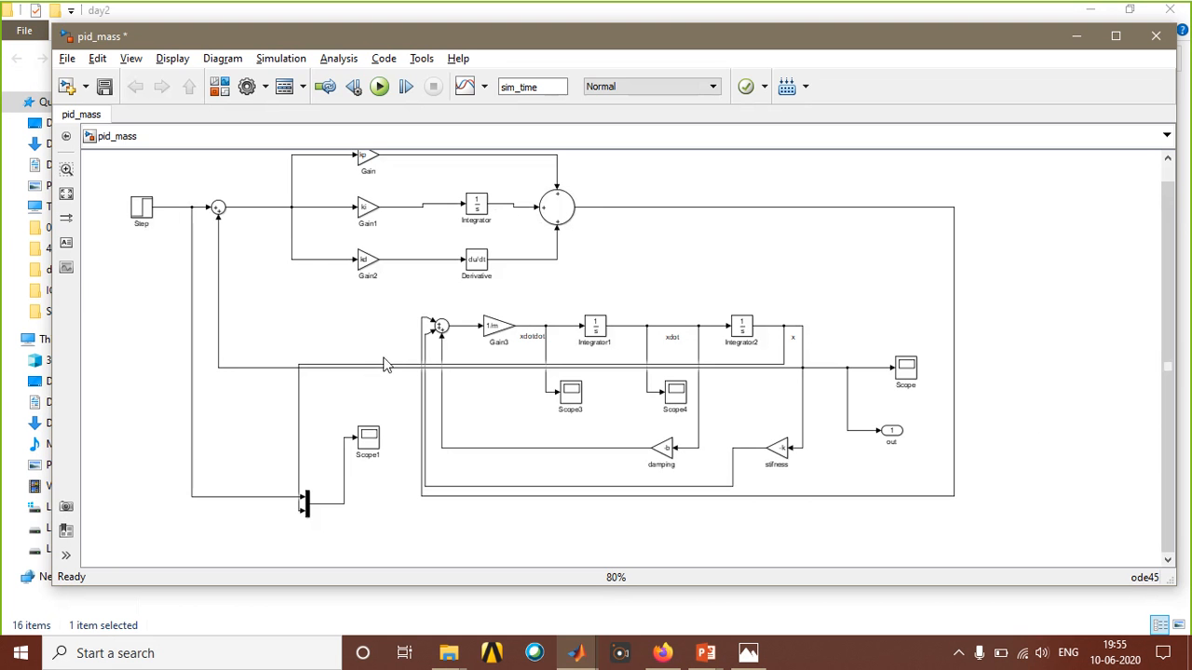
left_click(445, 653)
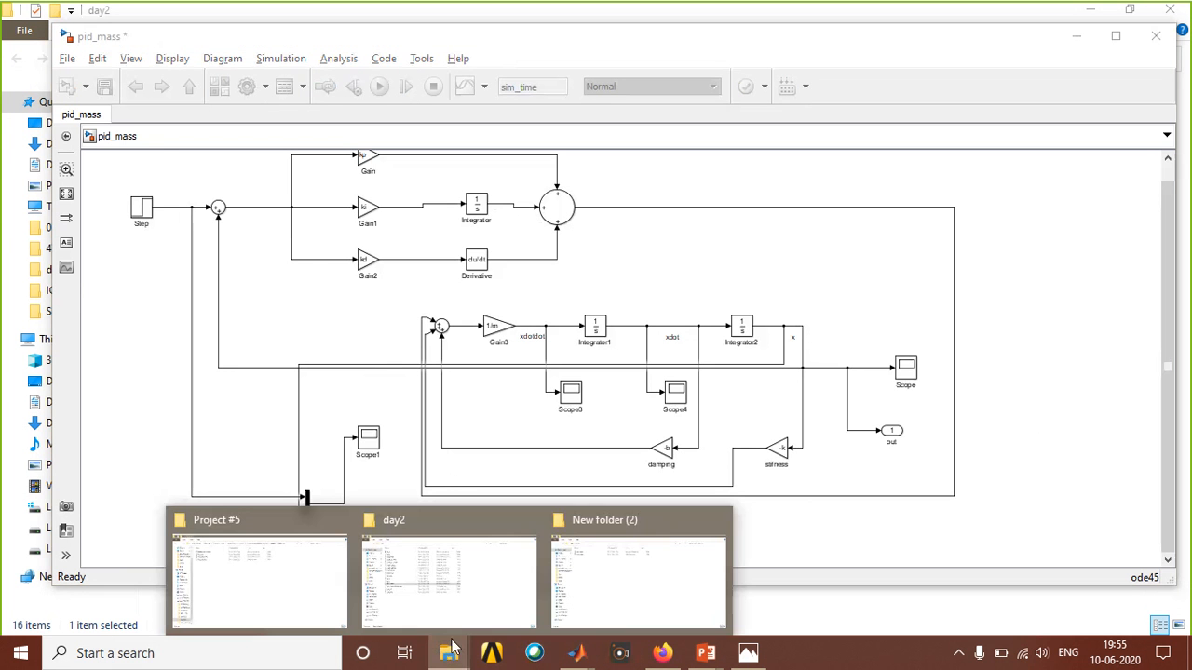
left_click(503, 590)
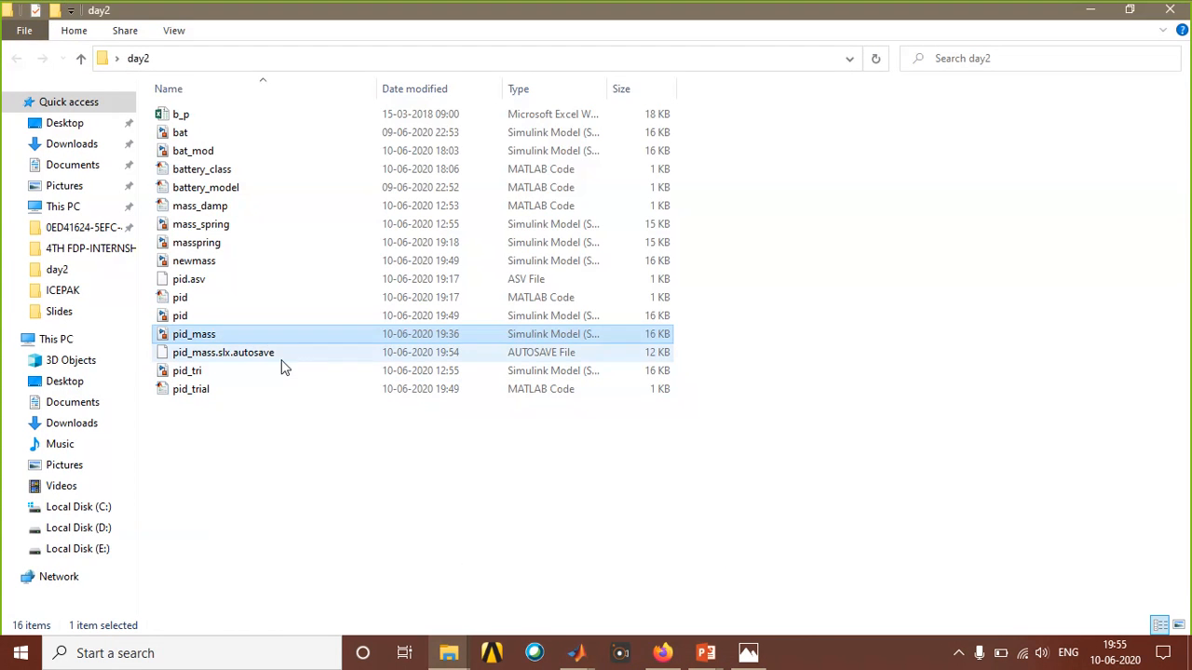
Open the mass_damp script from the day2 folder and review its parameters, sim call and plot commands.
left_click(220, 213)
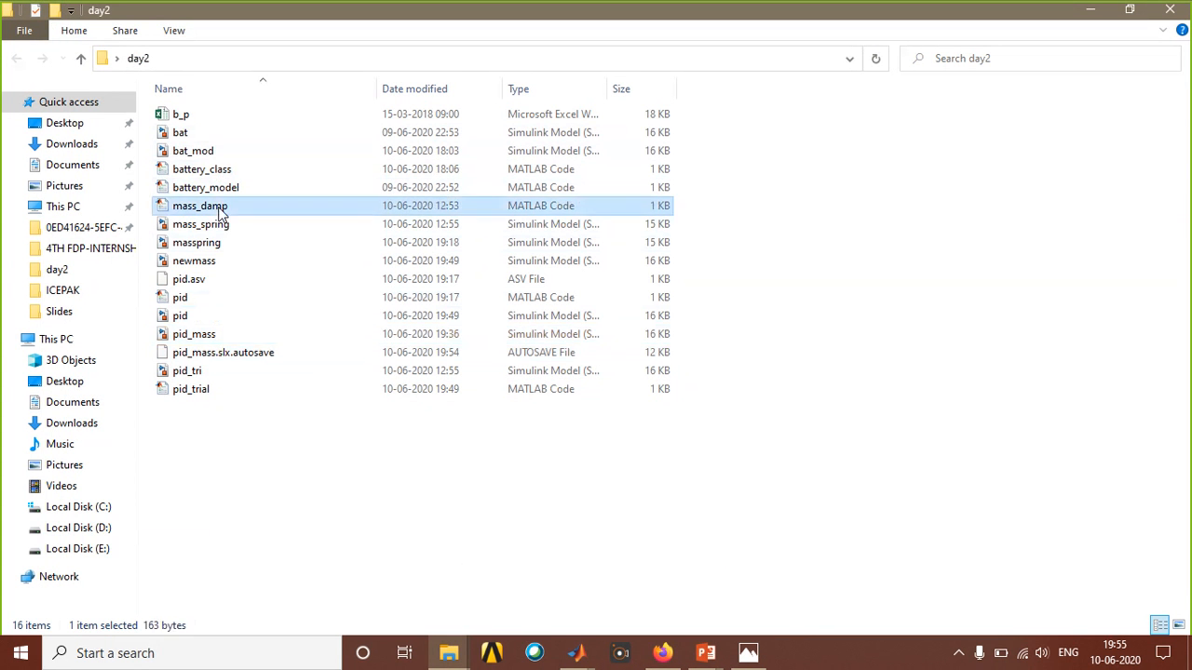
double_click(221, 213)
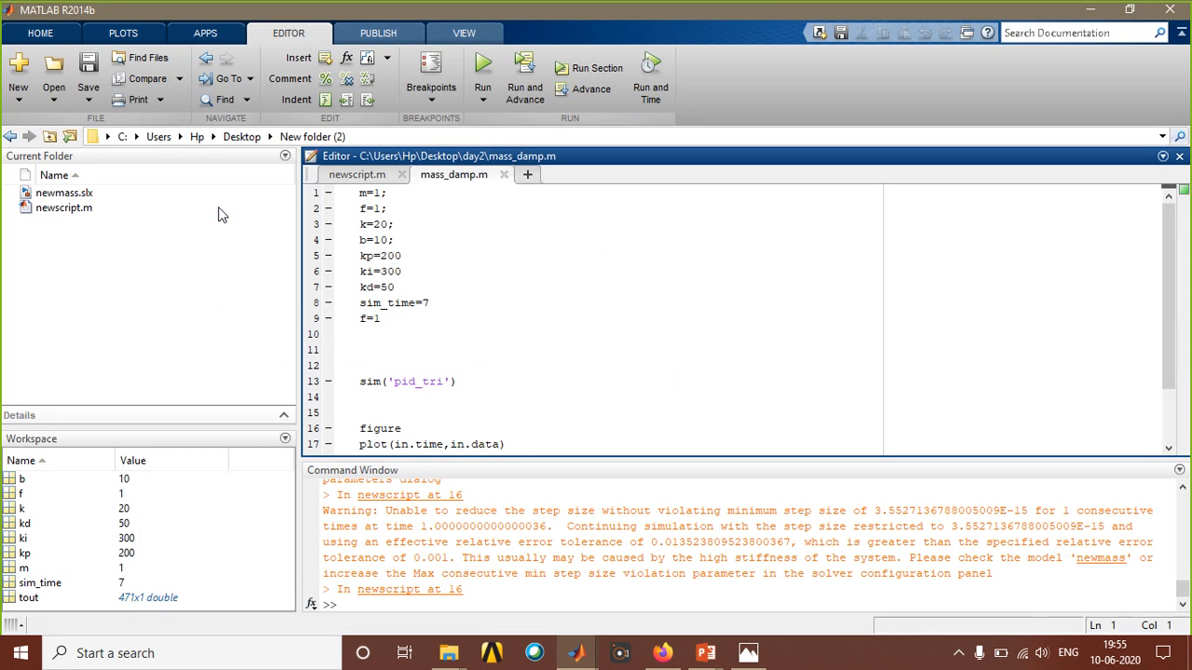
left_click(465, 267)
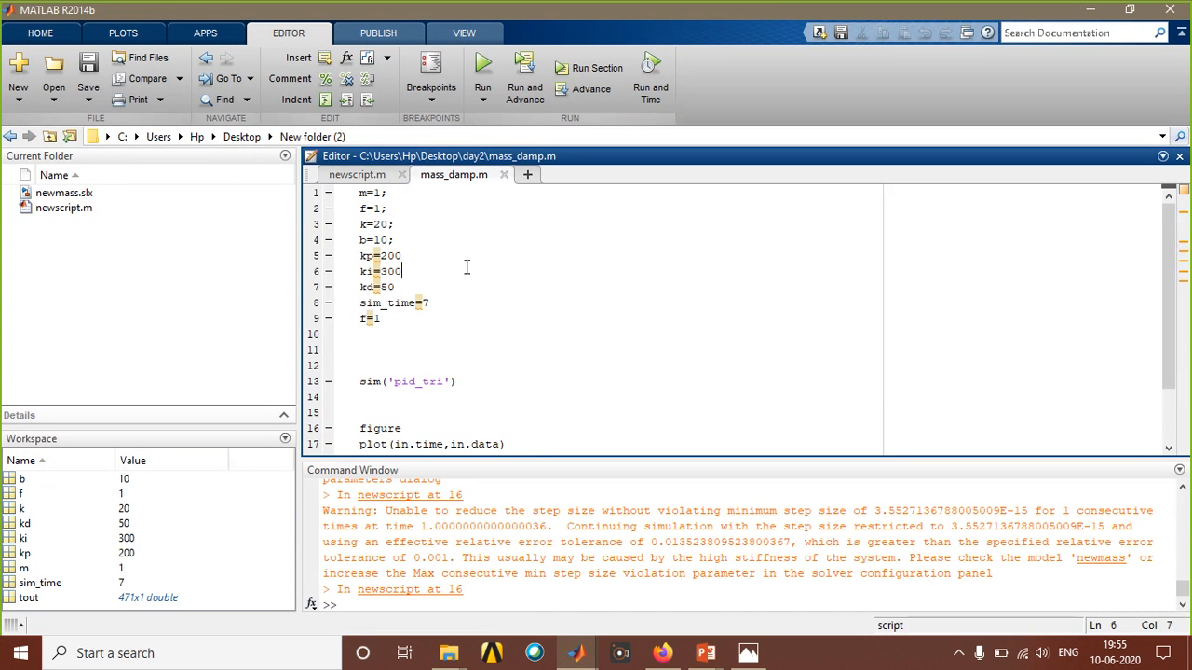
scroll(506, 341, "down", 2)
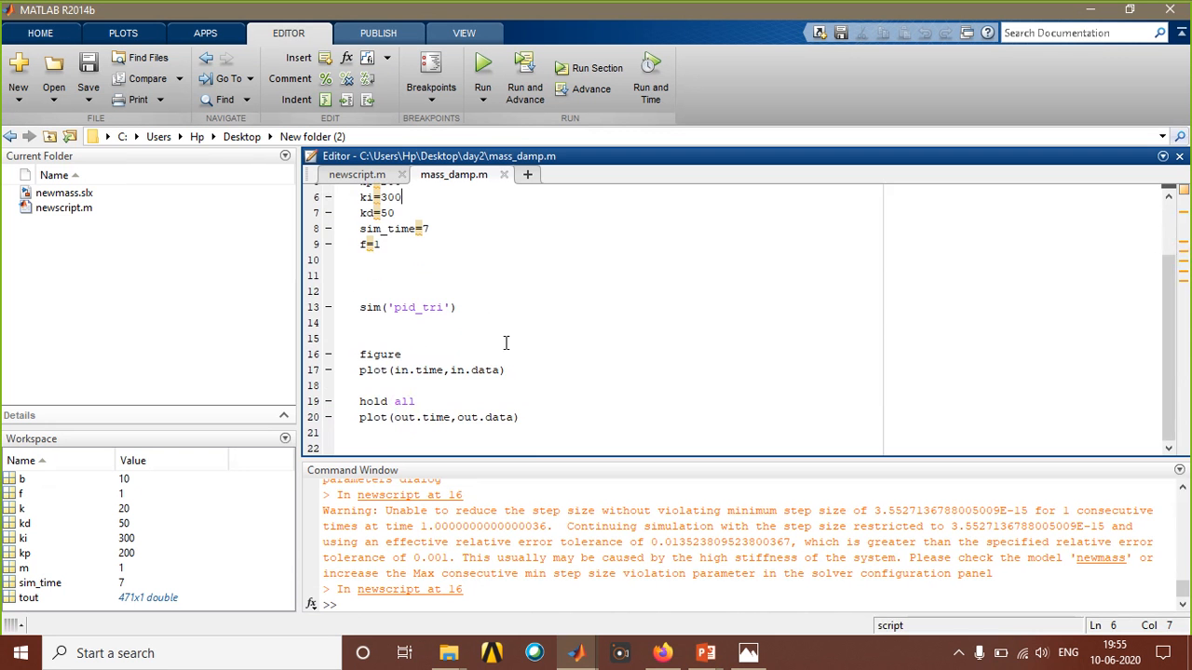
Open the pid_trial script from the day2 folder and review its parameters and sim call.
scroll(506, 341, "up", 1)
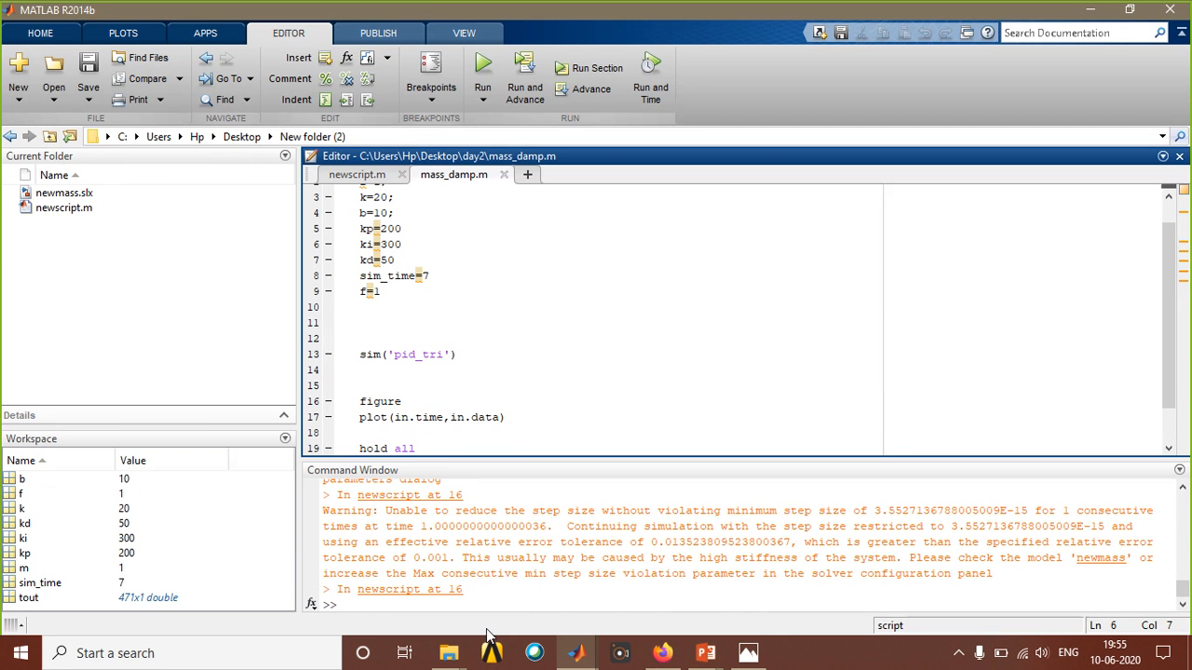
left_click(448, 653)
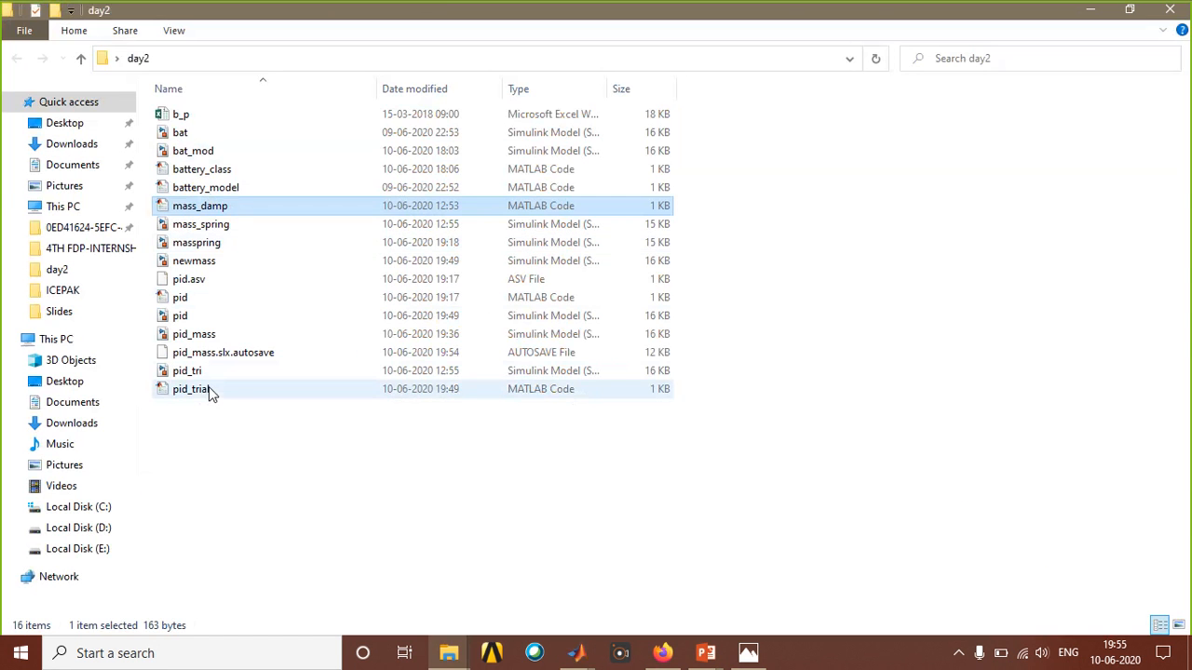
left_click(209, 391)
double_click(209, 391)
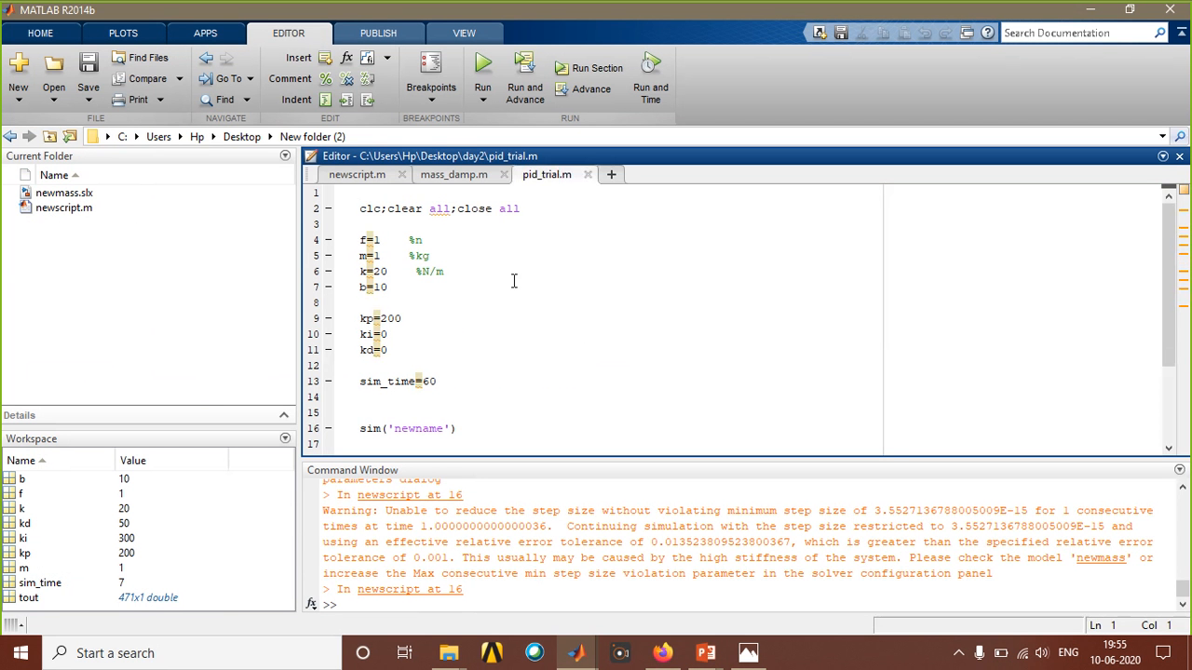
scroll(444, 325, "down", 1)
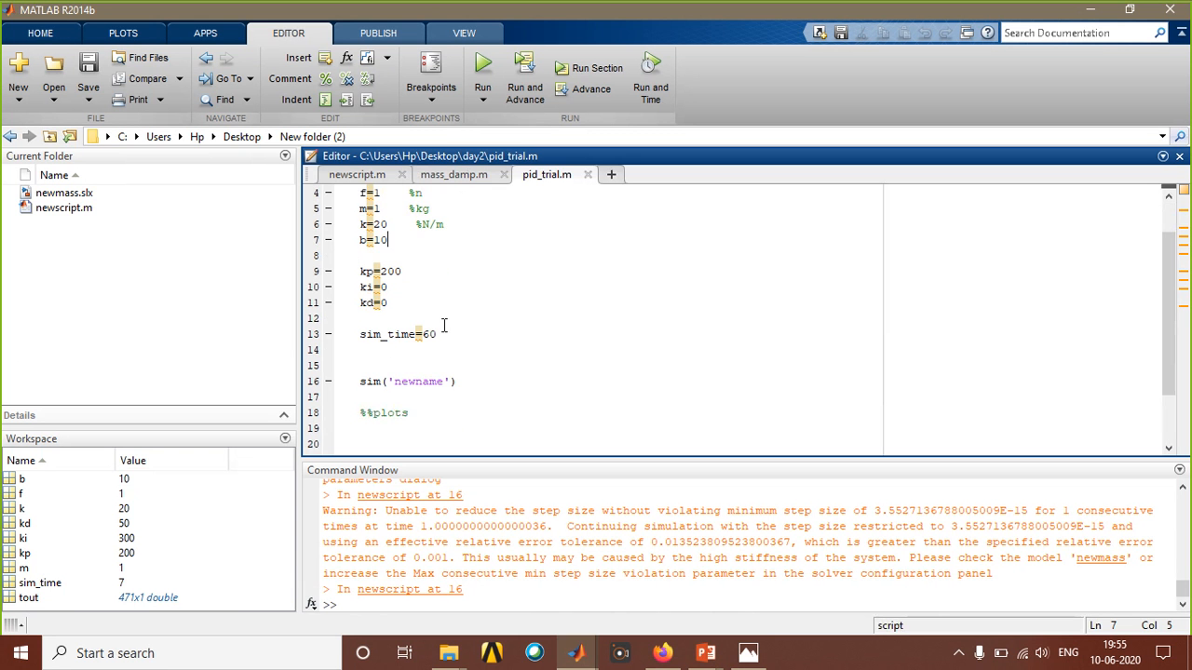
scroll(444, 325, "up", 1)
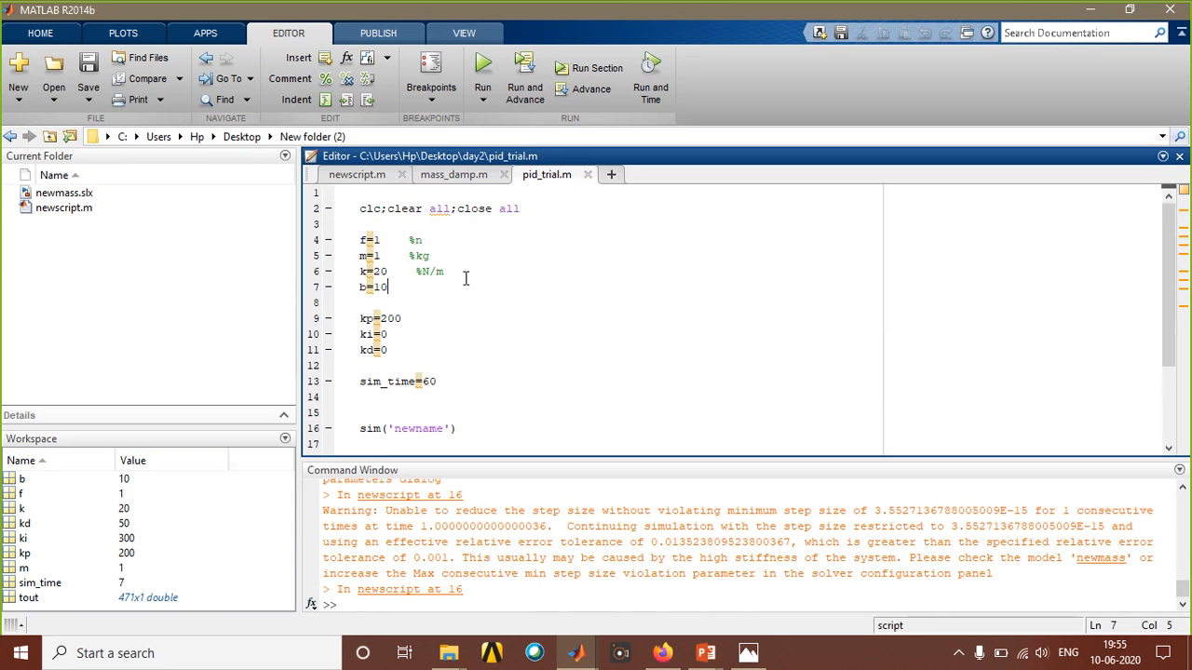
Open the pid_tri model referenced by mass_damp from the day2 folder and examine its block diagram and error summing junction.
left_click(455, 177)
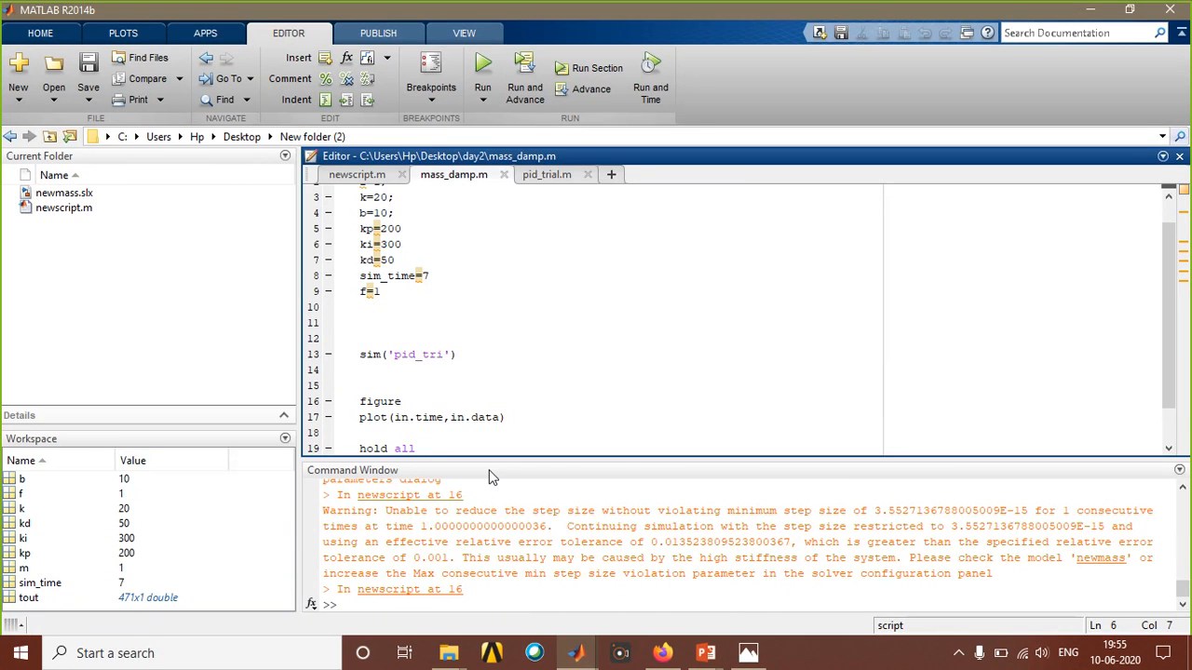
mouse_move(449, 653)
left_click(433, 600)
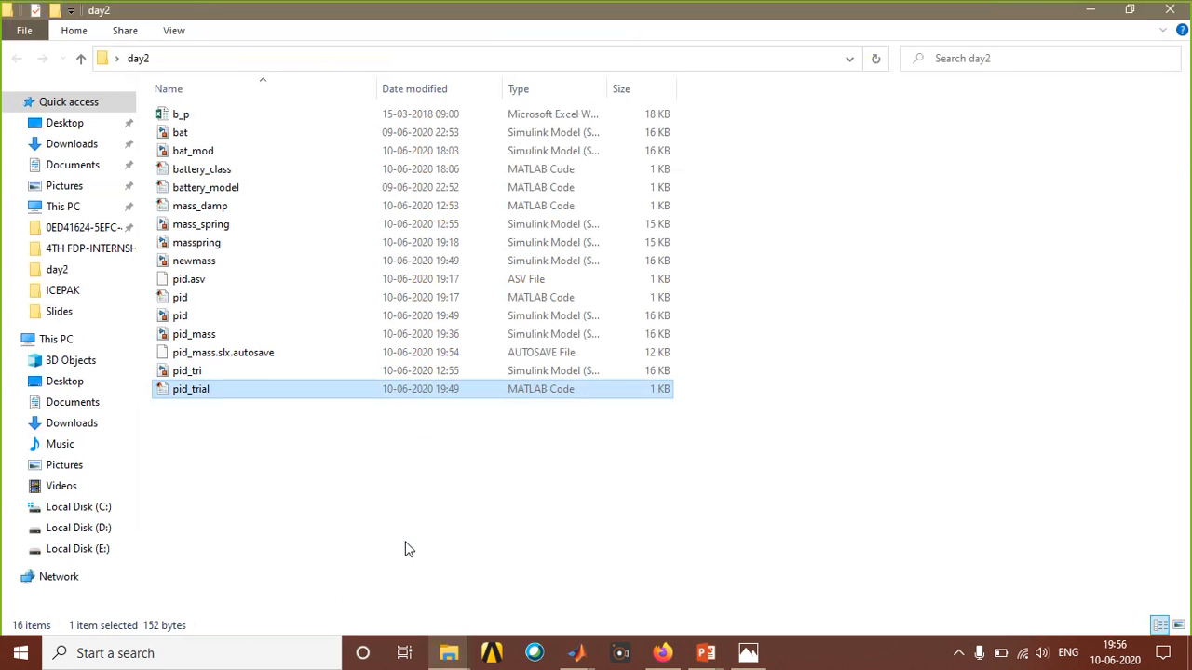
left_click(251, 377)
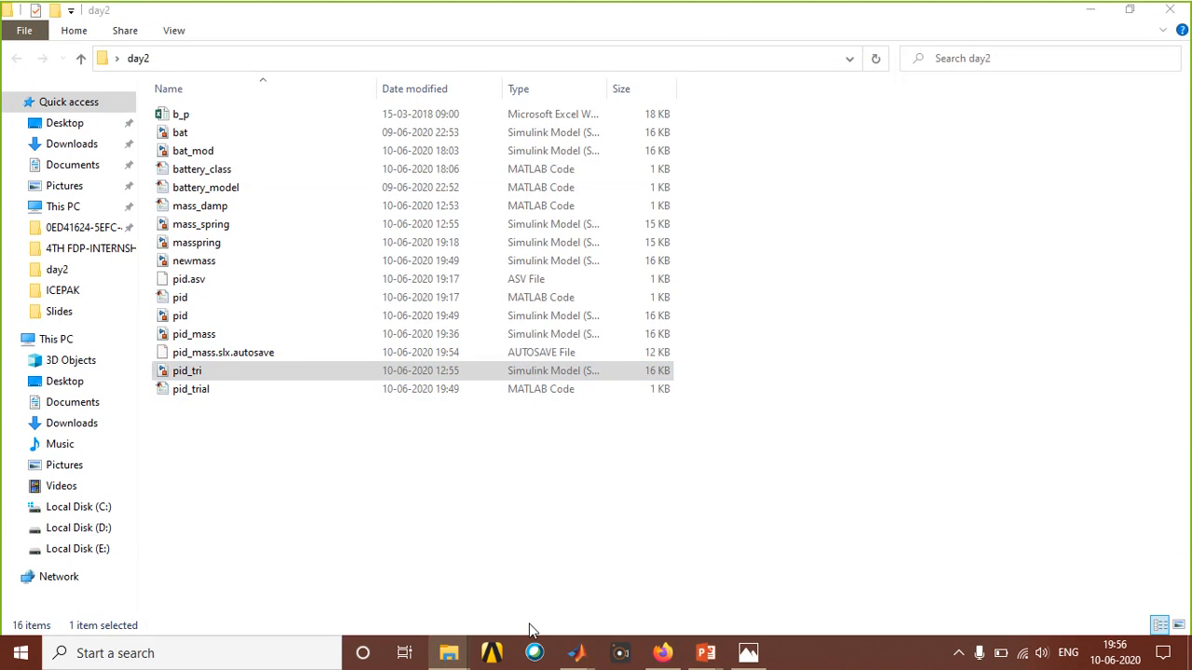
mouse_move(577, 653)
left_click(235, 576)
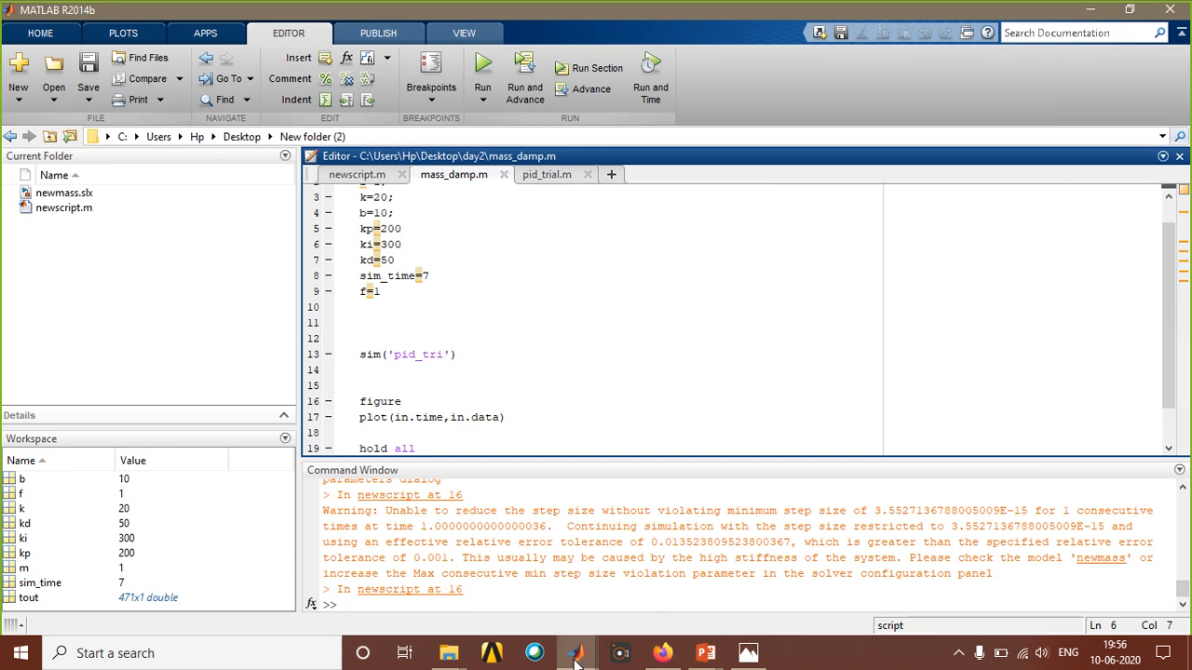
mouse_move(578, 653)
left_click(911, 566)
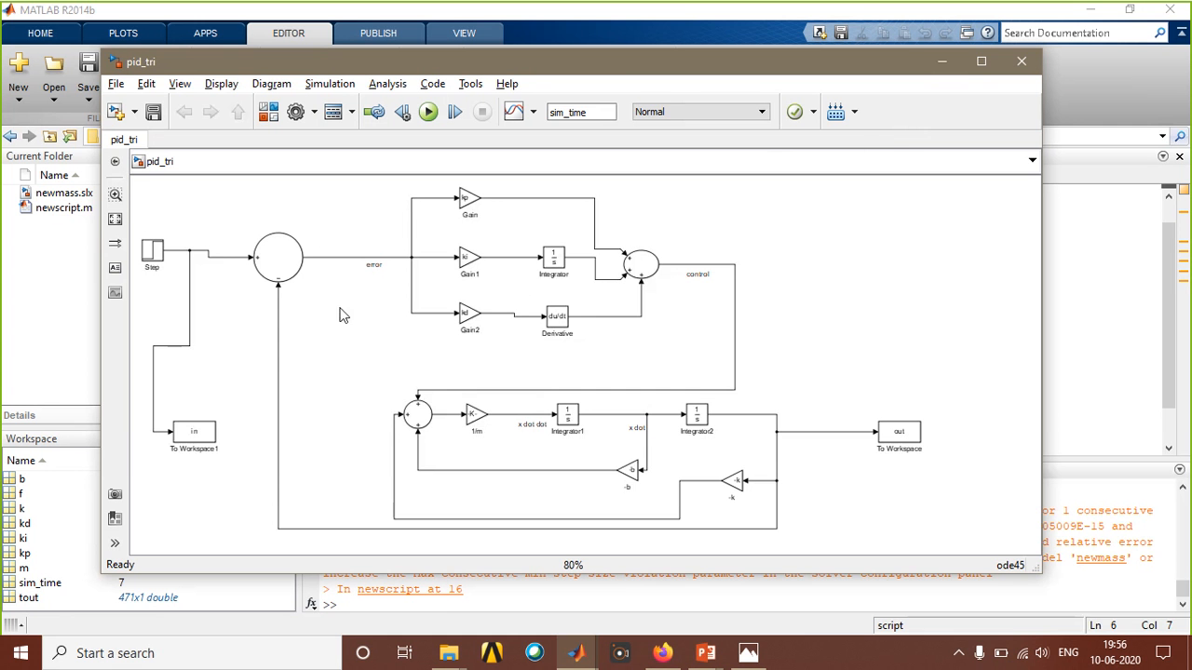
left_click(265, 267)
left_click(411, 358)
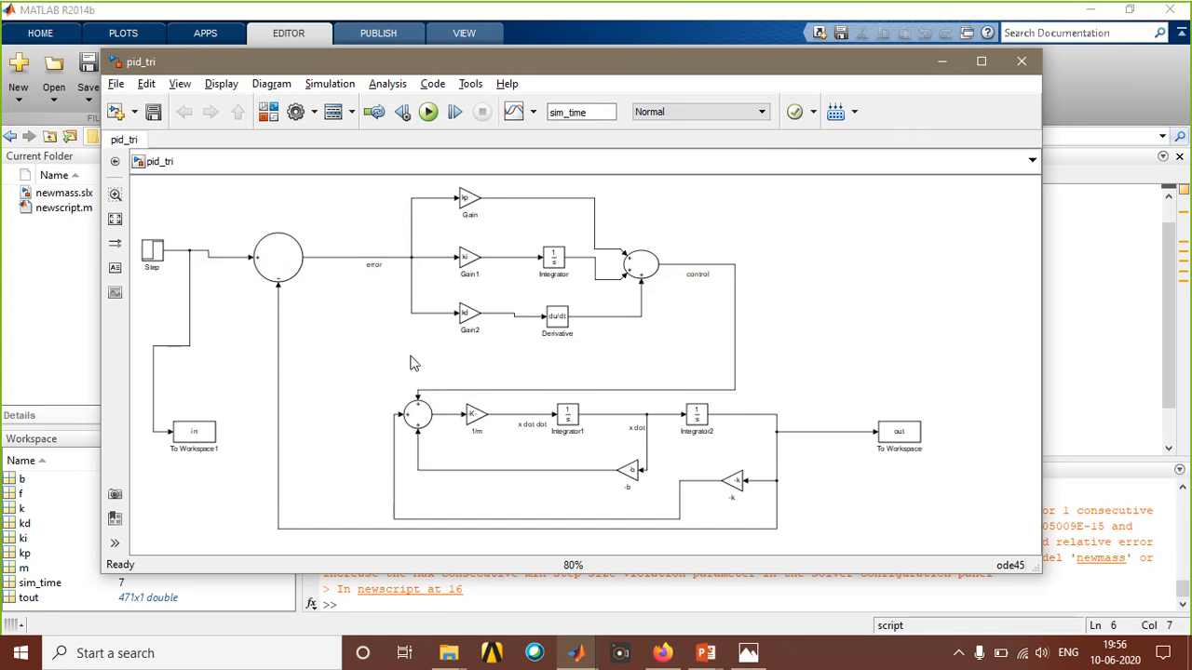
In the newmass model, set the list of signs of the error Sum block after the Step to |+-.
left_click(587, 648)
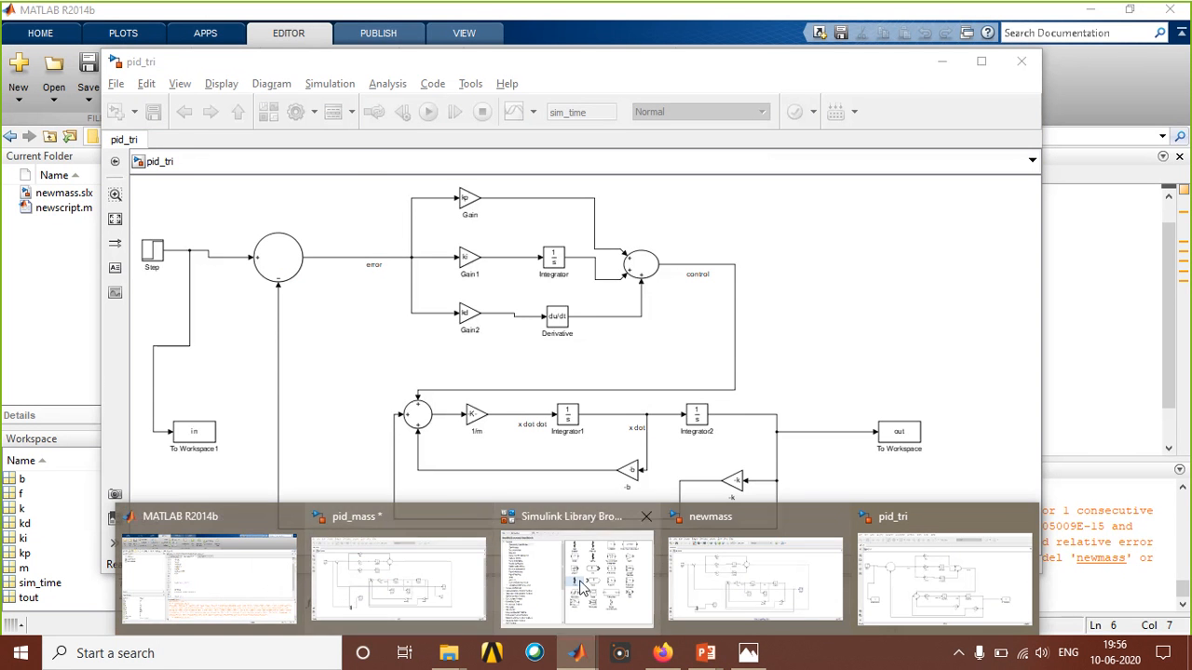
left_click(756, 578)
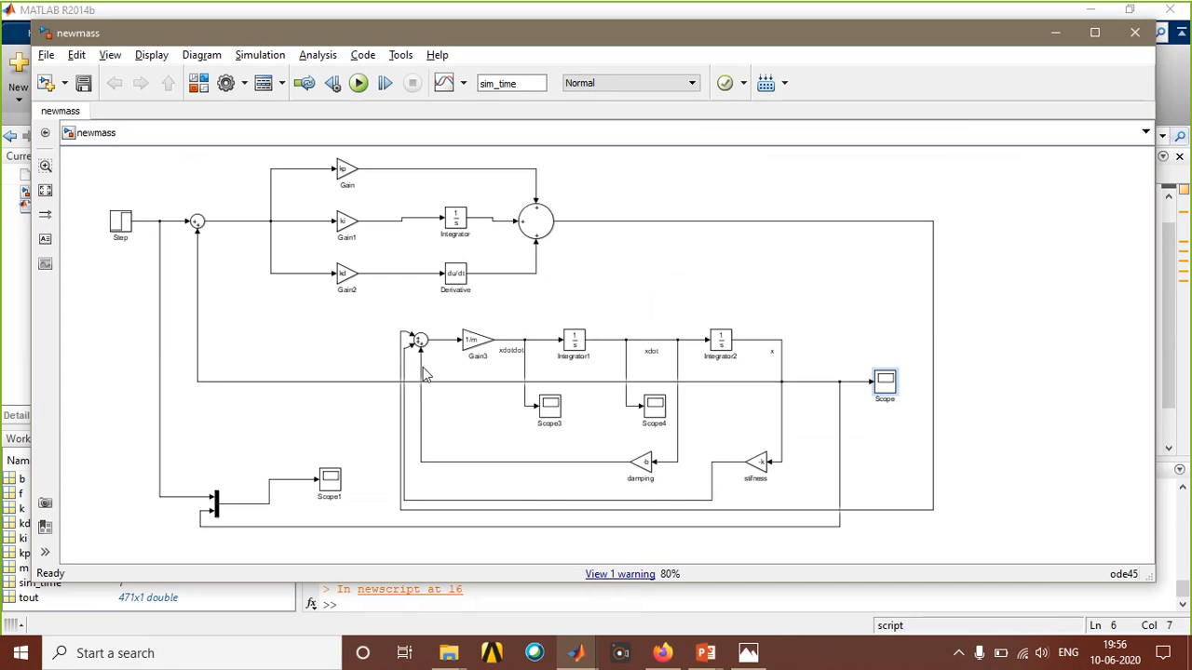
double_click(196, 223)
double_click(284, 260)
left_click(284, 260)
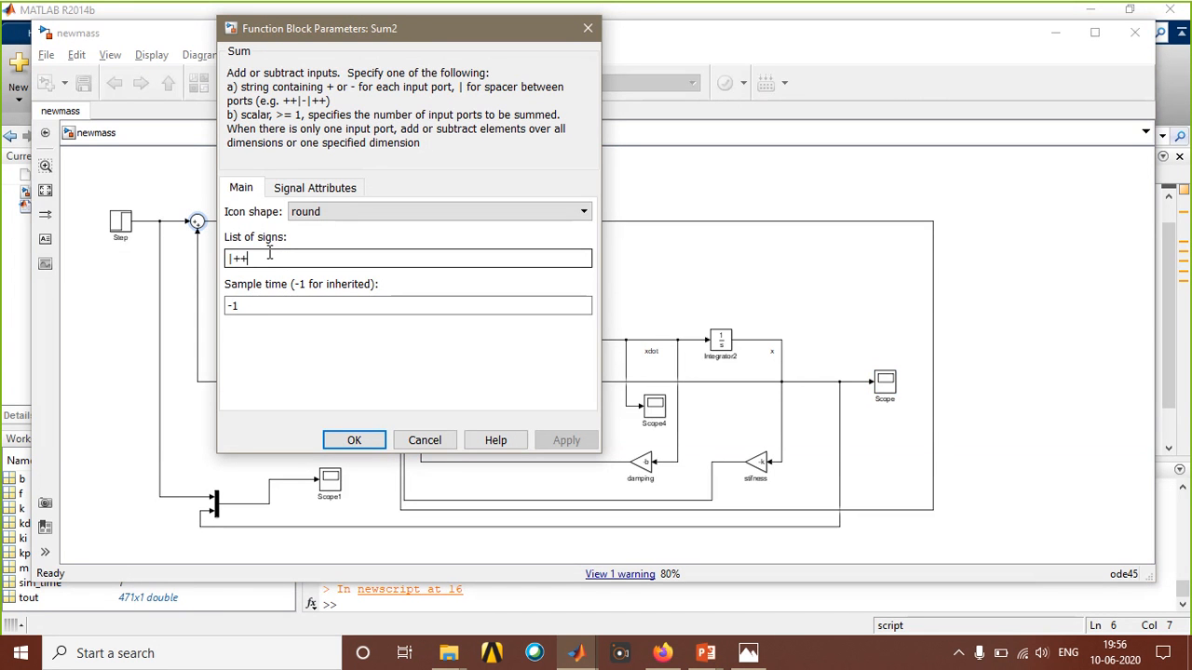
key("BackSpace")
type("-")
left_click(347, 440)
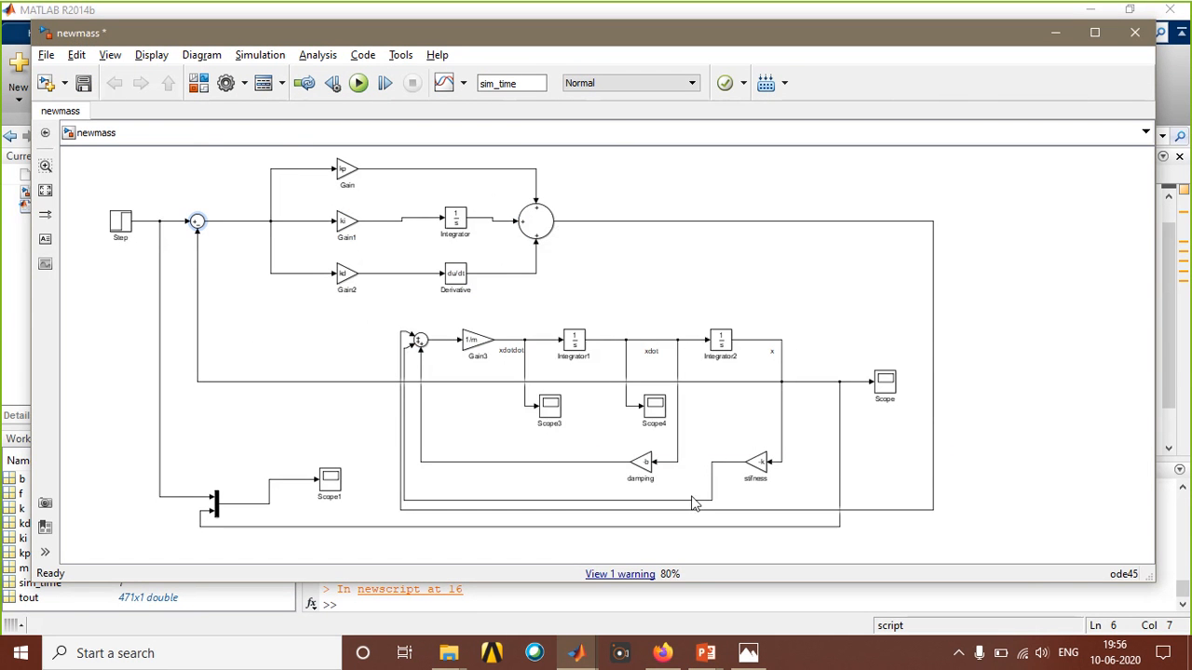
Check the wiring of the pid_tri reference model, then minimize it.
left_click(577, 653)
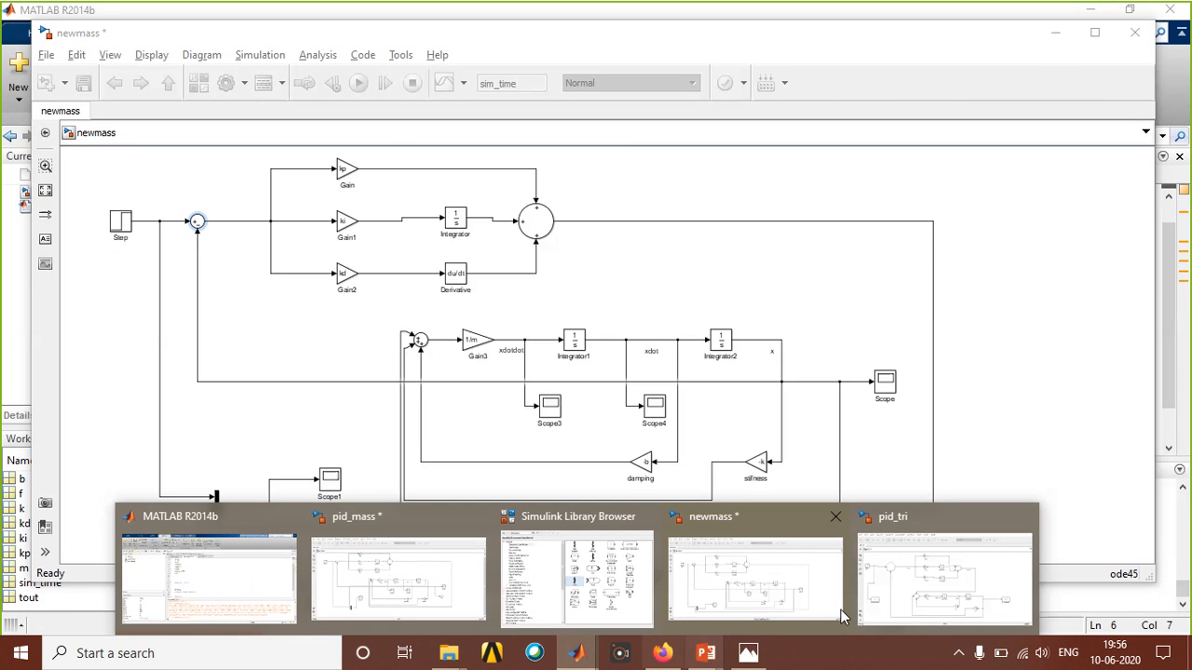
left_click(894, 577)
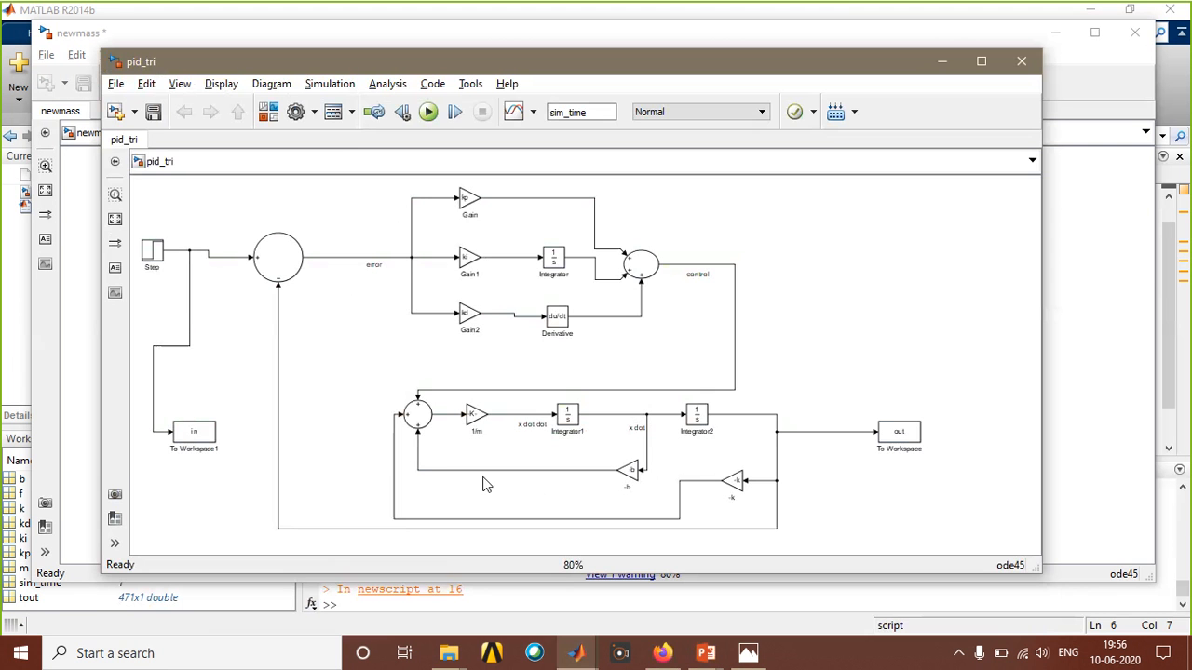
left_click(941, 60)
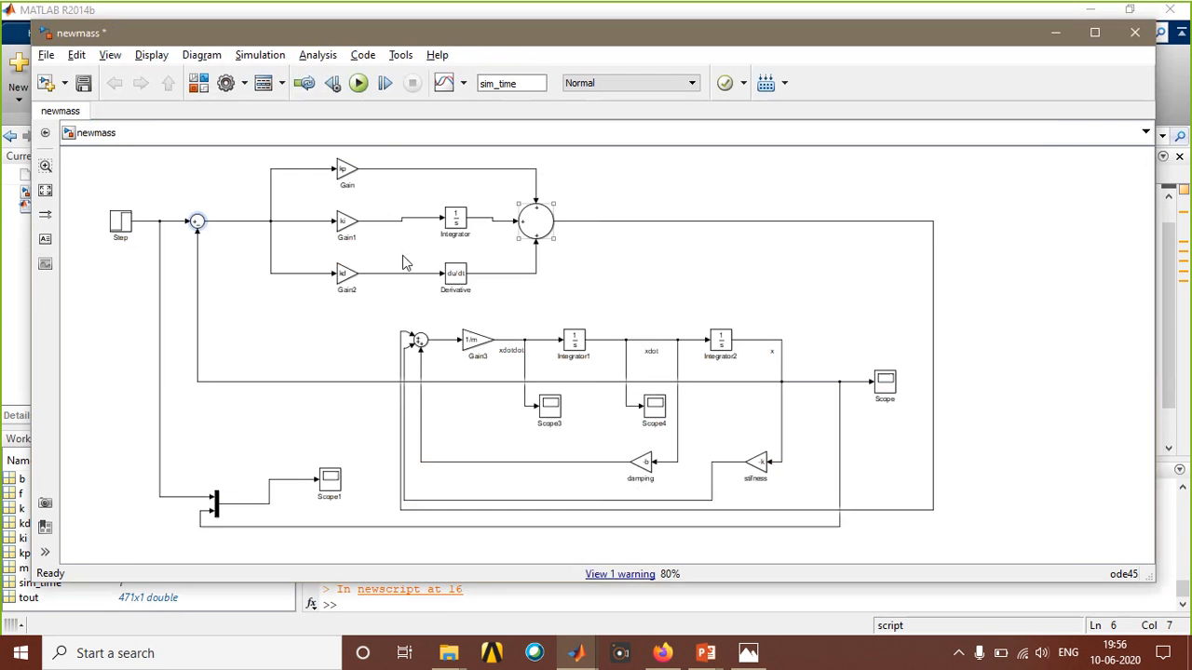
Return to newscript.m, review its gains and simulation time, and run it to simulate newmass.
left_click(577, 653)
left_click(234, 602)
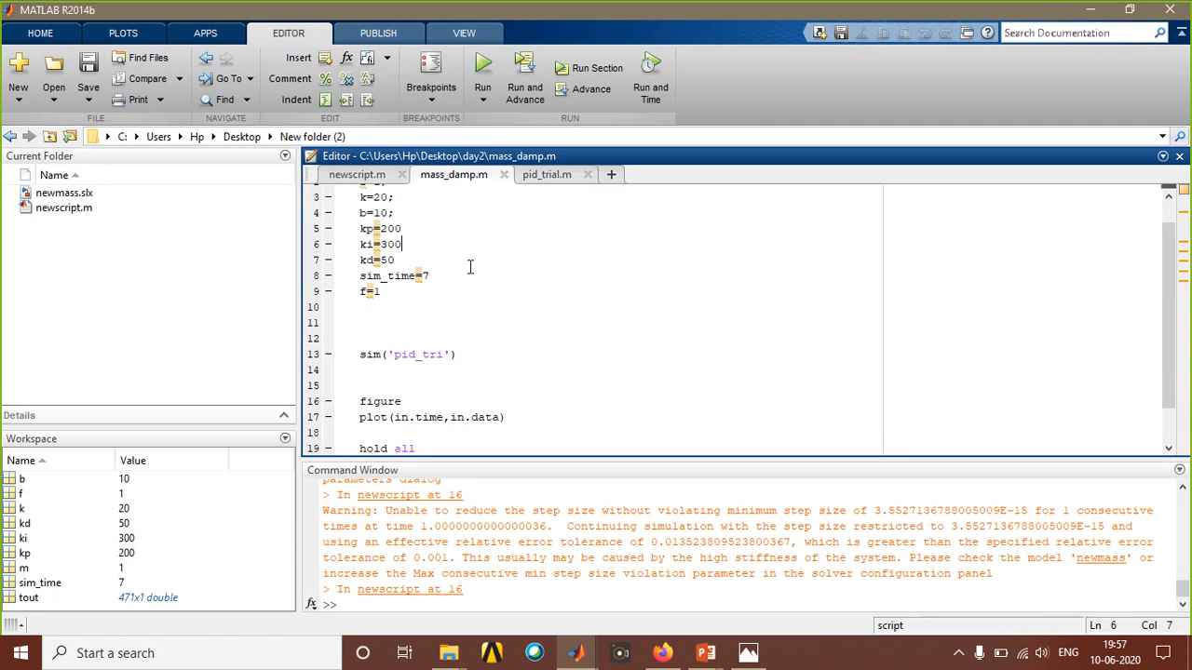
left_click(356, 175)
scroll(461, 373, "up", 2)
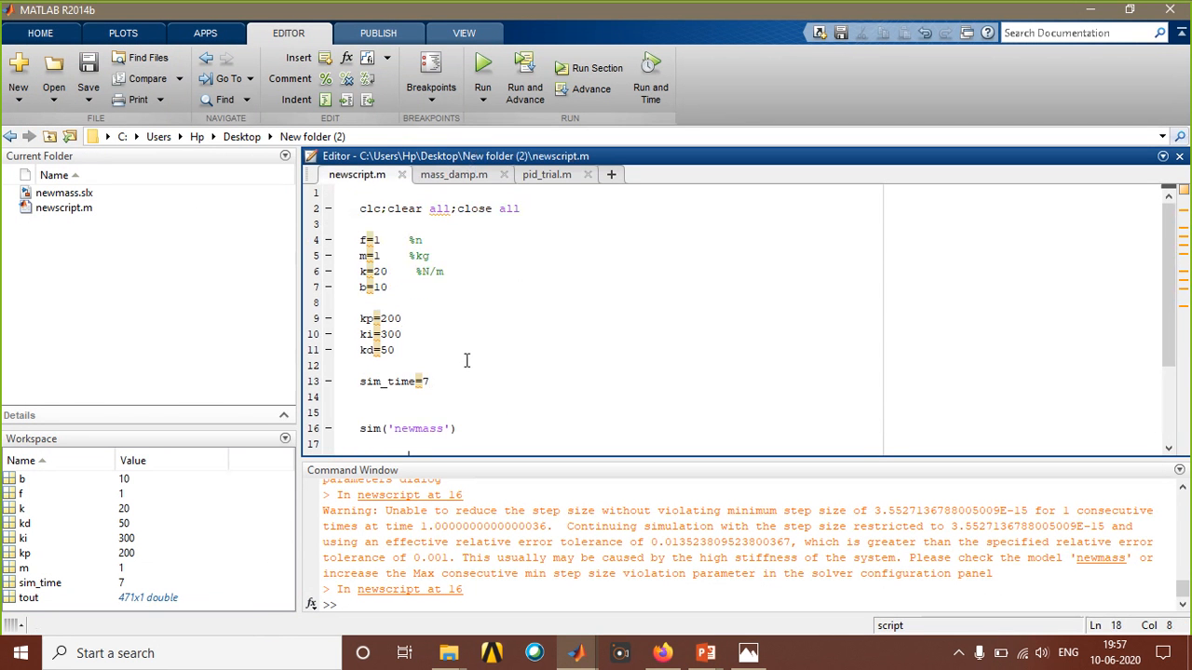
scroll(466, 359, "down", 1)
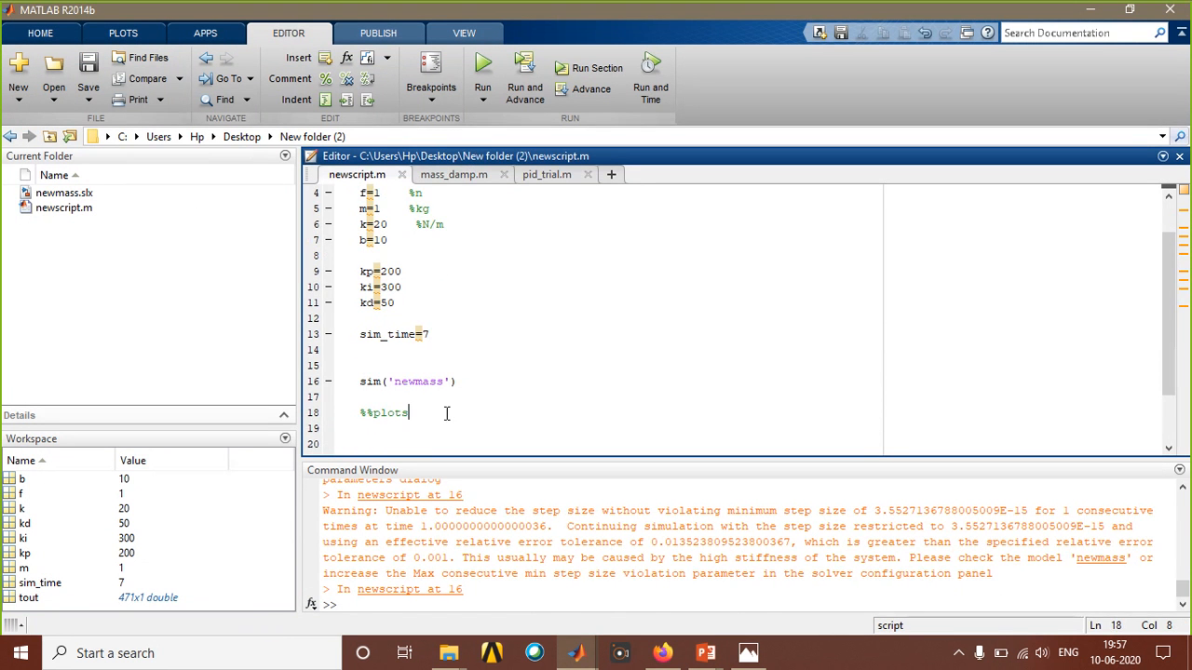
left_click(484, 65)
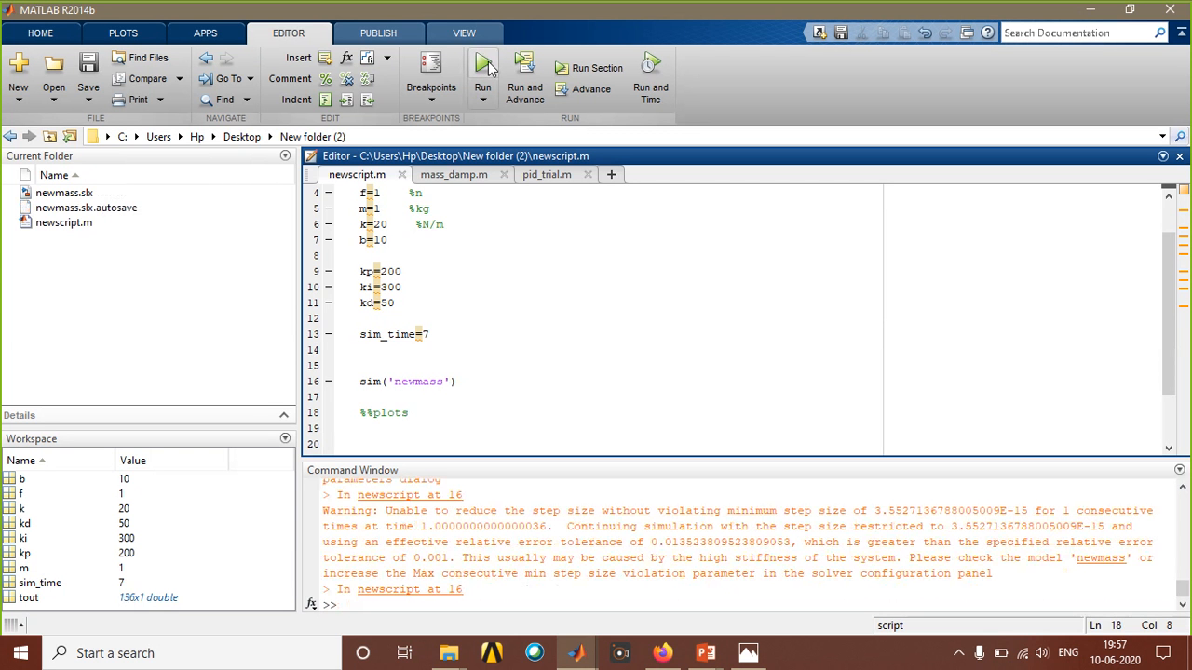
Open Scope1 in the newmass model, enlarge its window and compare the step input curve with the output response.
mouse_move(576, 652)
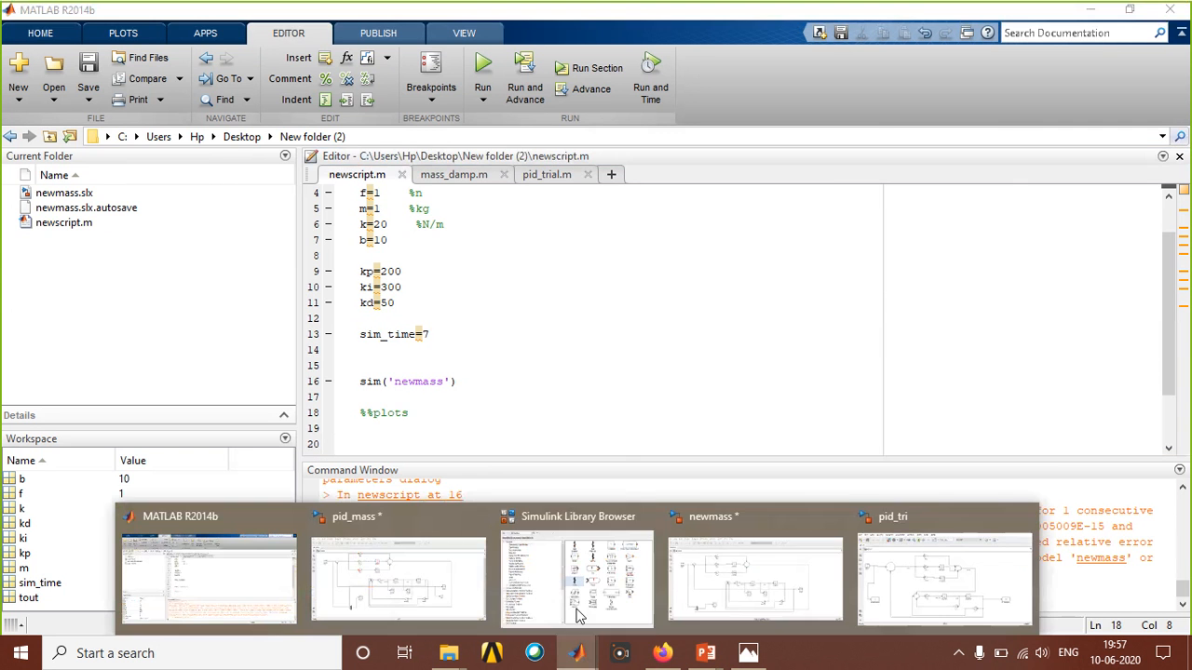
left_click(750, 583)
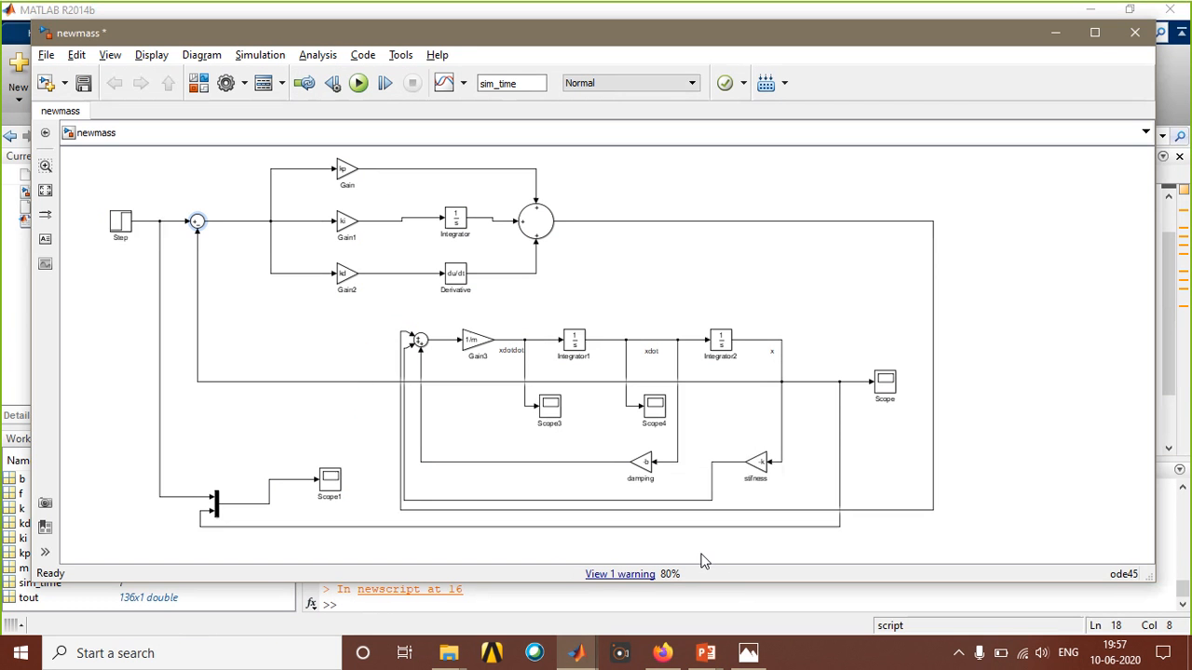
double_click(330, 482)
left_click(289, 306)
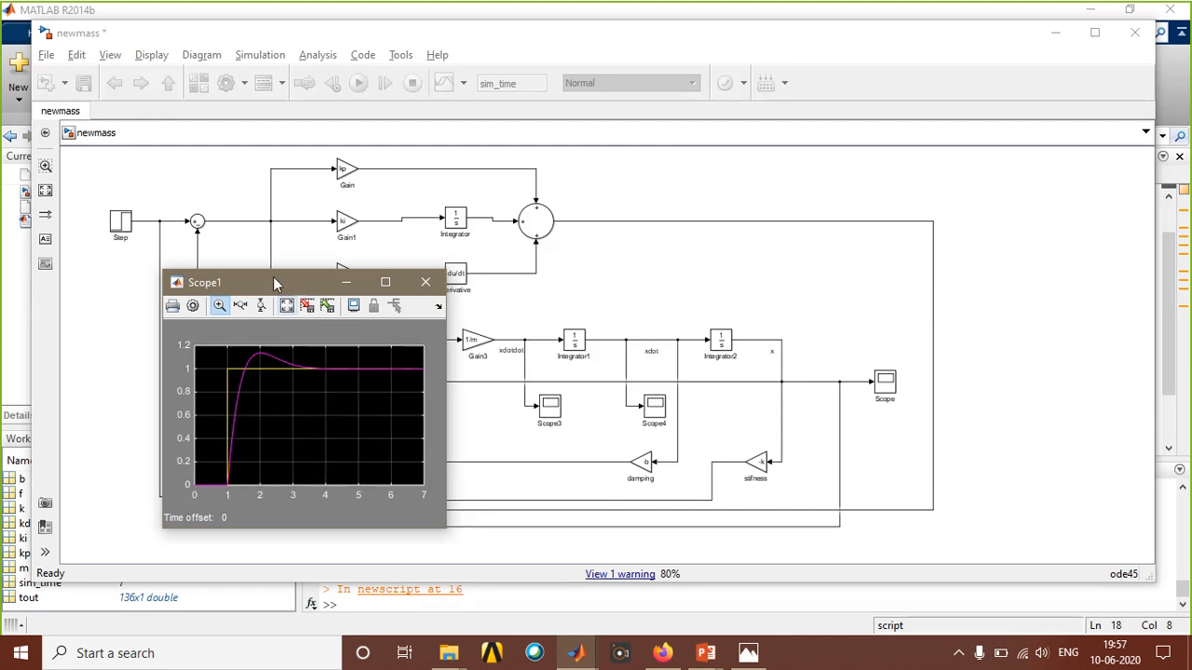
left_click_drag(350, 284, 506, 304)
left_click(196, 226)
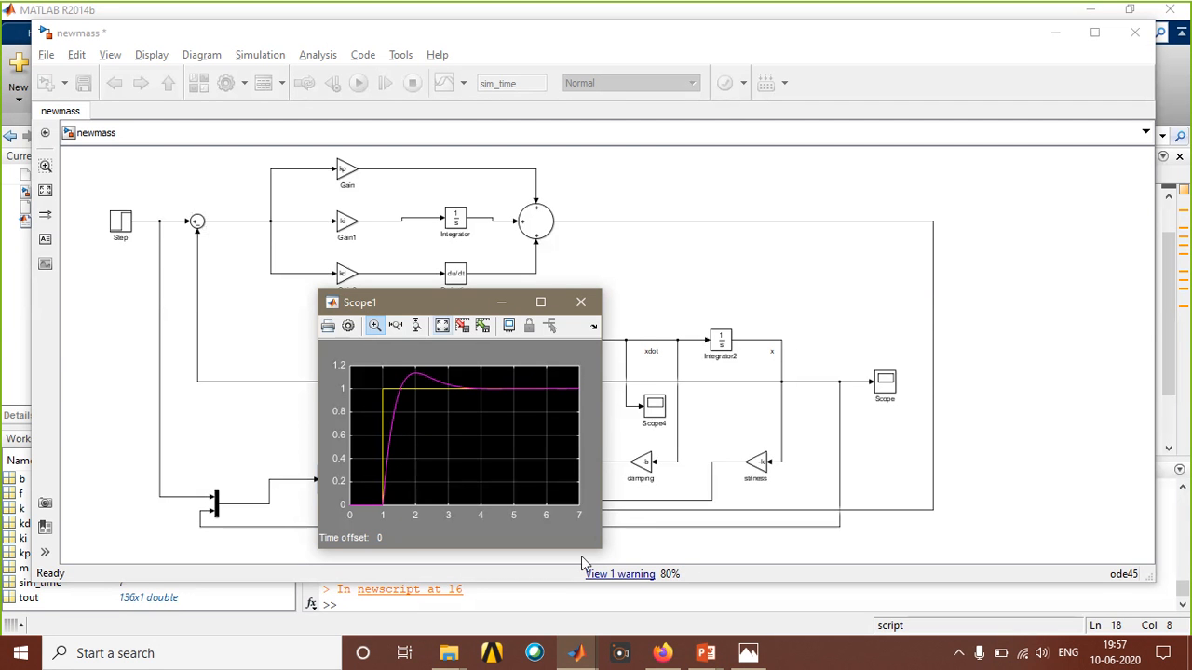
left_click_drag(600, 551, 714, 577)
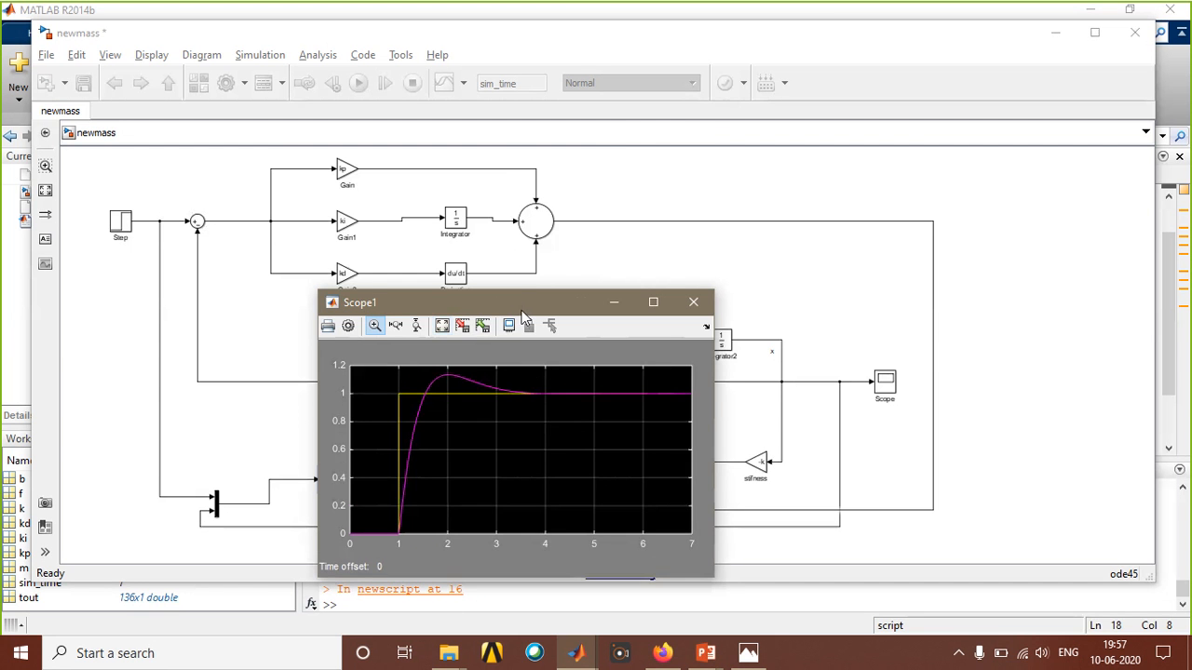
left_click_drag(503, 302, 490, 145)
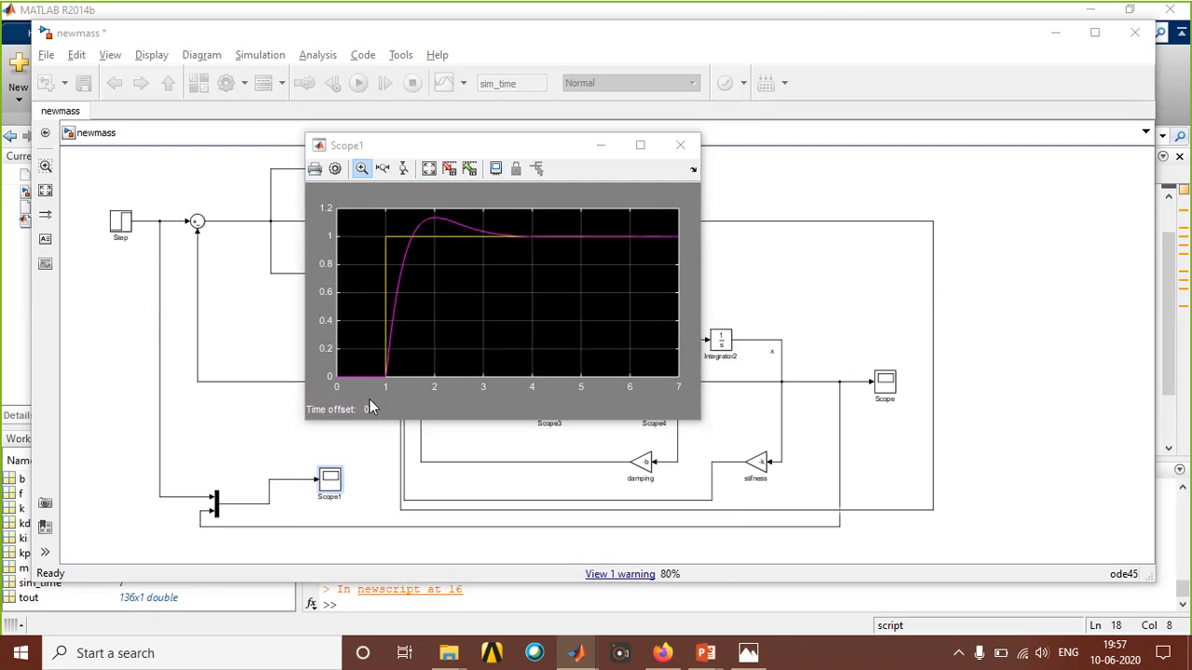
mouse_move(391, 389)
left_mouse_down()
mouse_move(387, 235)
mouse_move(612, 239)
left_mouse_up()
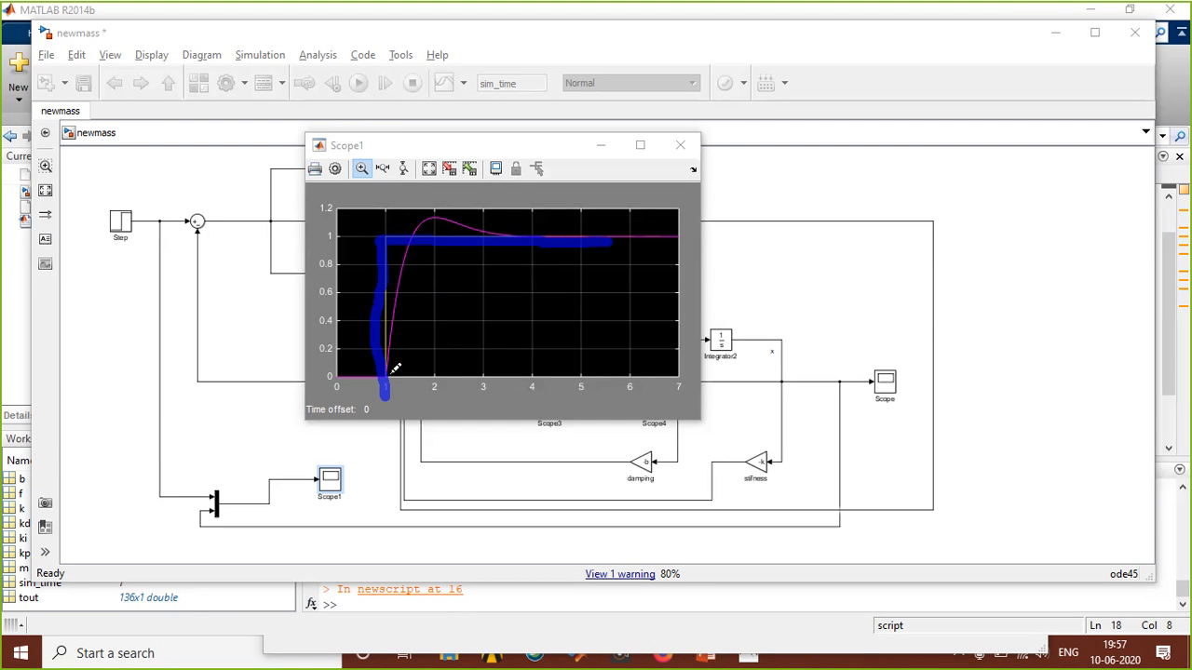
mouse_move(395, 369)
left_mouse_down()
mouse_move(438, 216)
mouse_move(678, 233)
left_mouse_up()
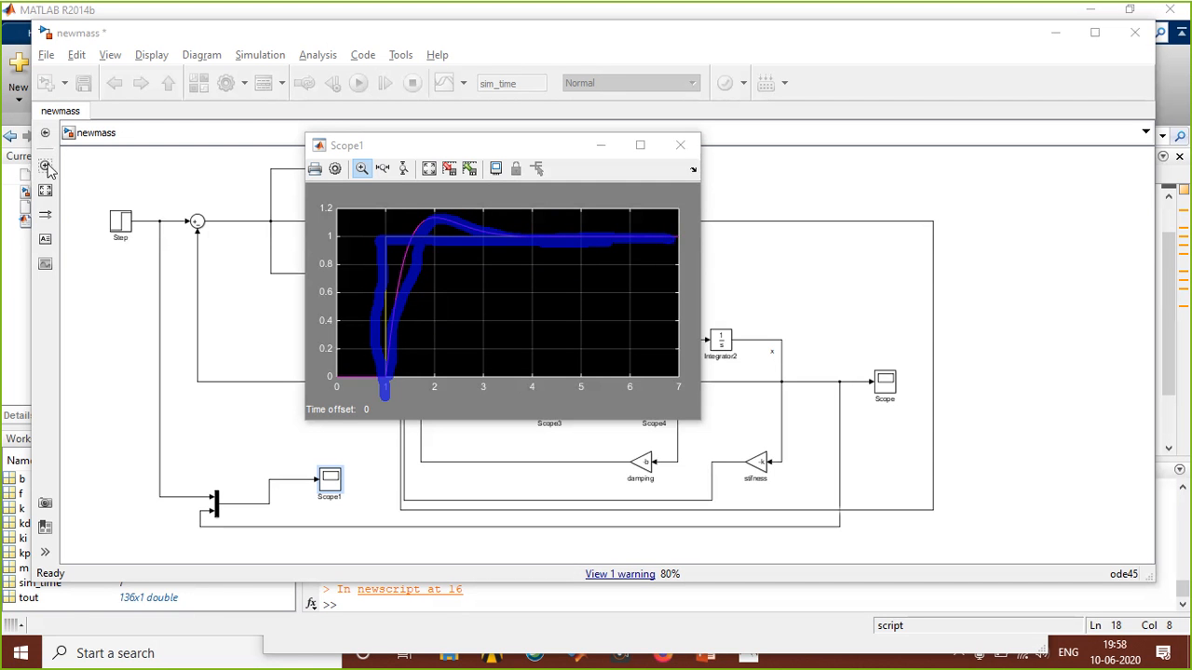
key("Escape")
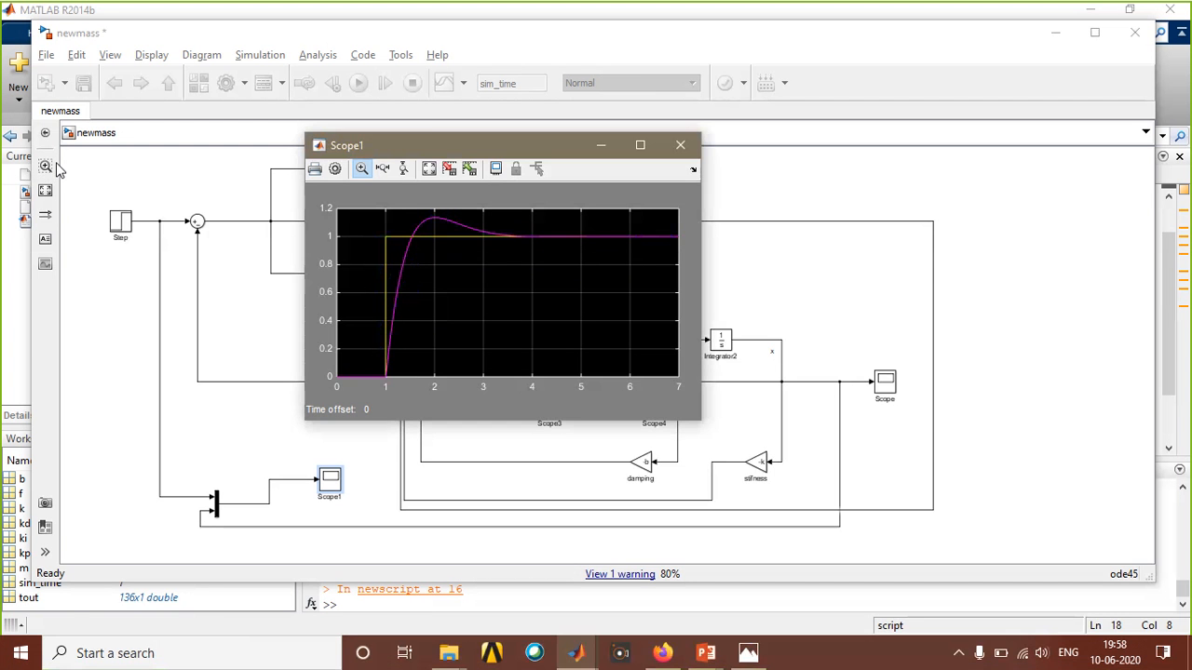
In newscript.m, set the derivative gain kd to 0 and the integral gain ki to 0.
mouse_move(570, 654)
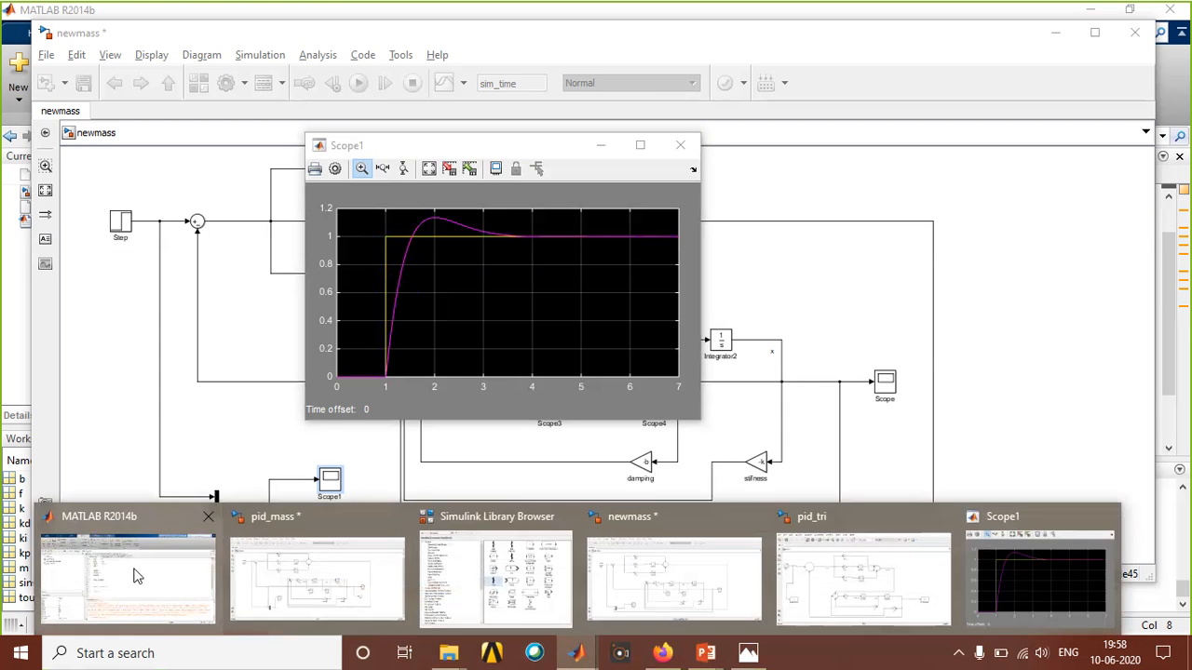
left_click(135, 576)
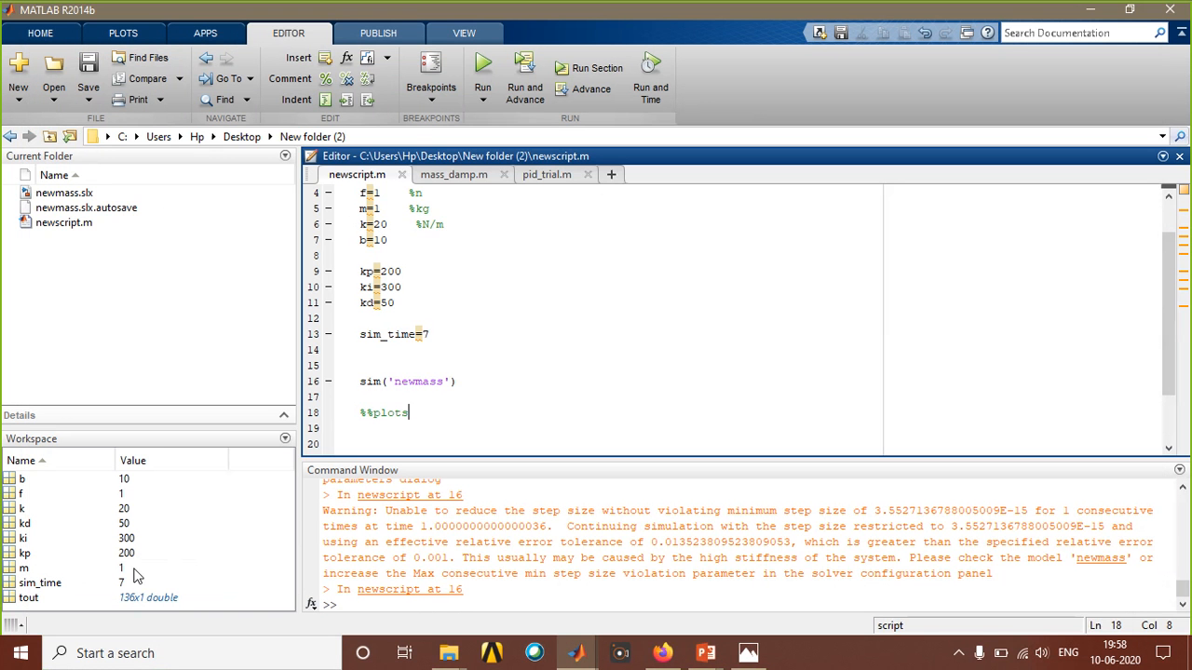
left_click(419, 306)
key("BackSpace")
key("BackSpace")
type("0")
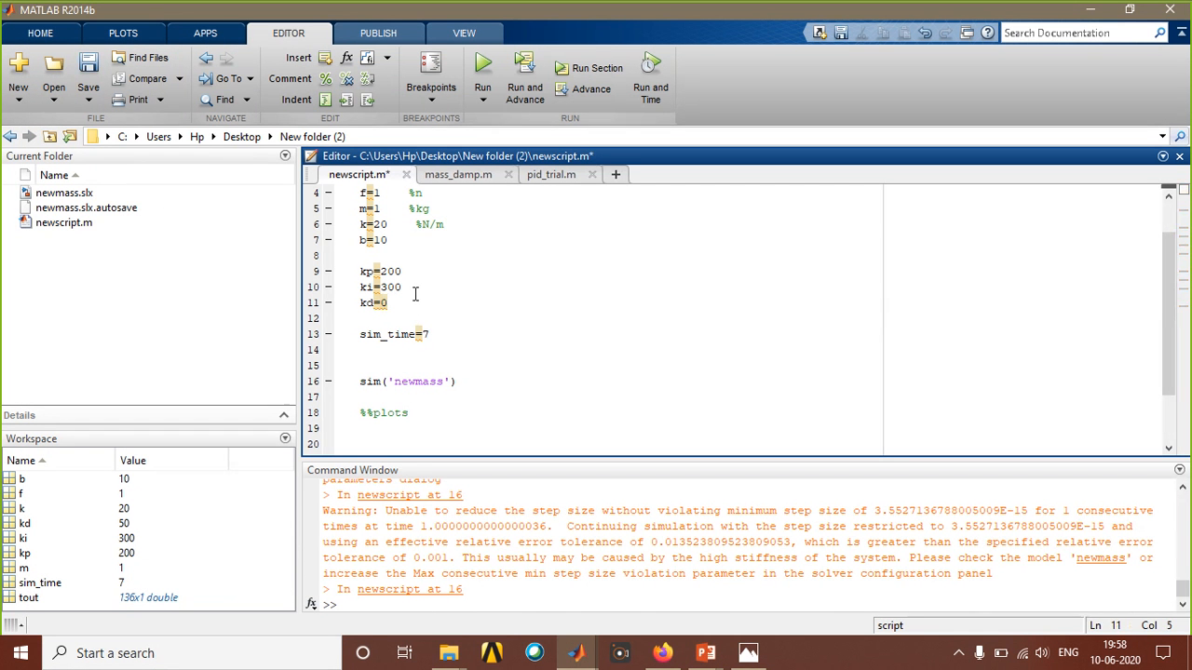
left_click(416, 289)
key("BackSpace")
key("BackSpace")
key("BackSpace")
type("0")
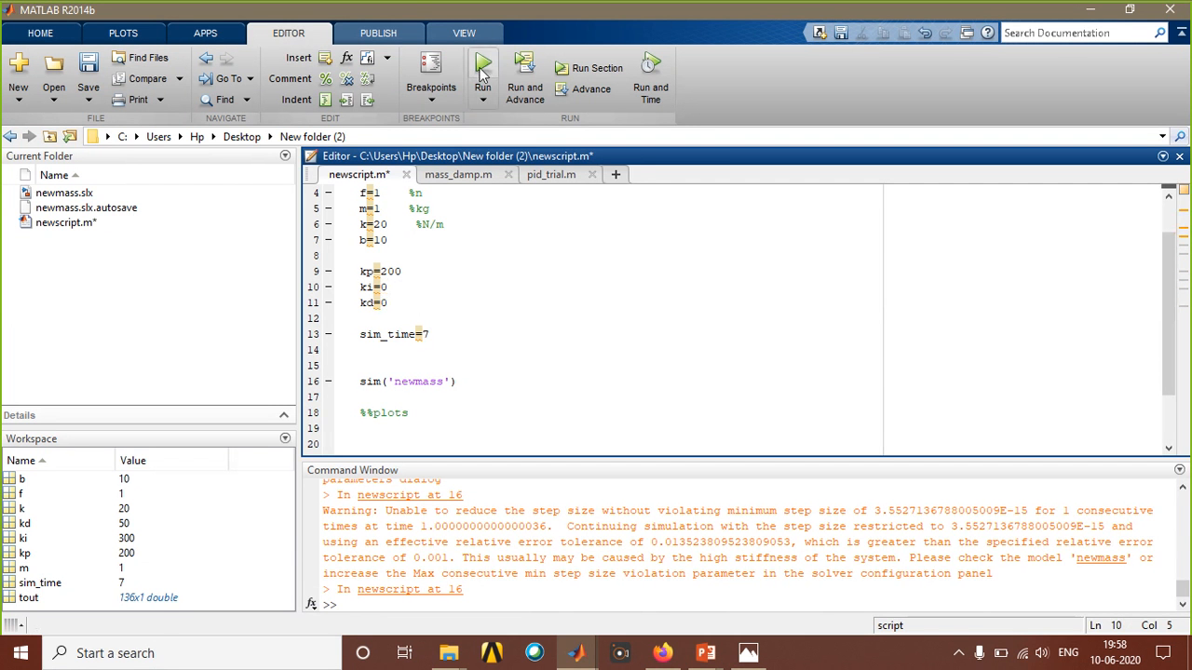
Run newscript.m to simulate newmass, then open Scope1 in the newmass model and autoscale its plot.
left_click(483, 74)
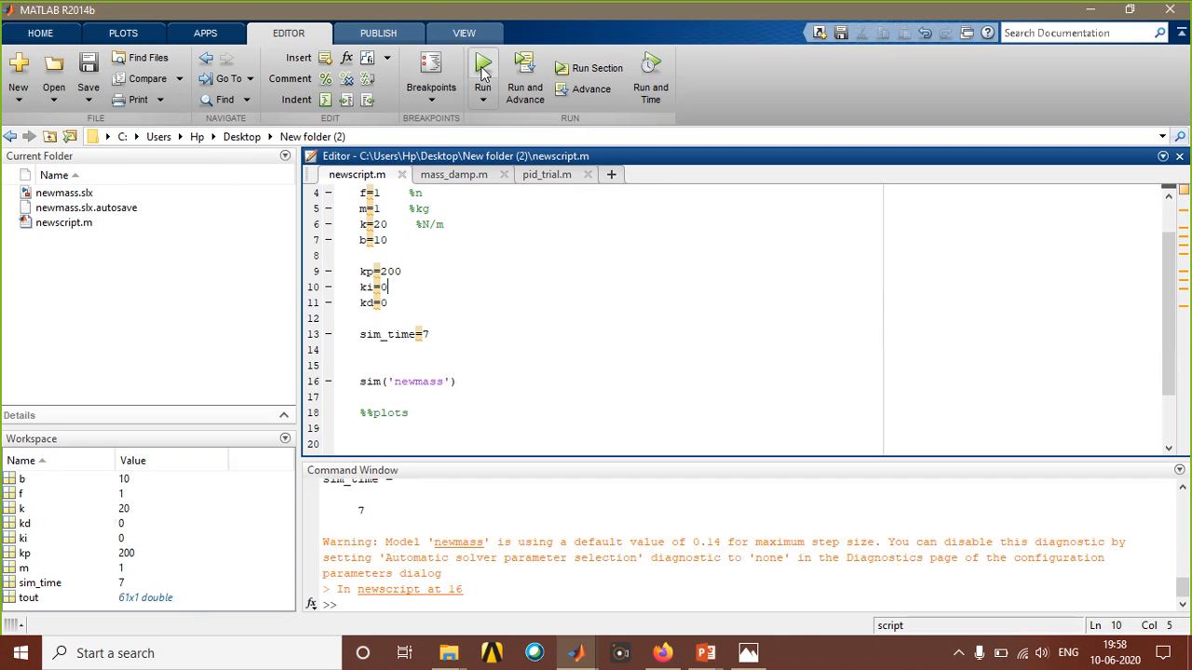
left_click(587, 659)
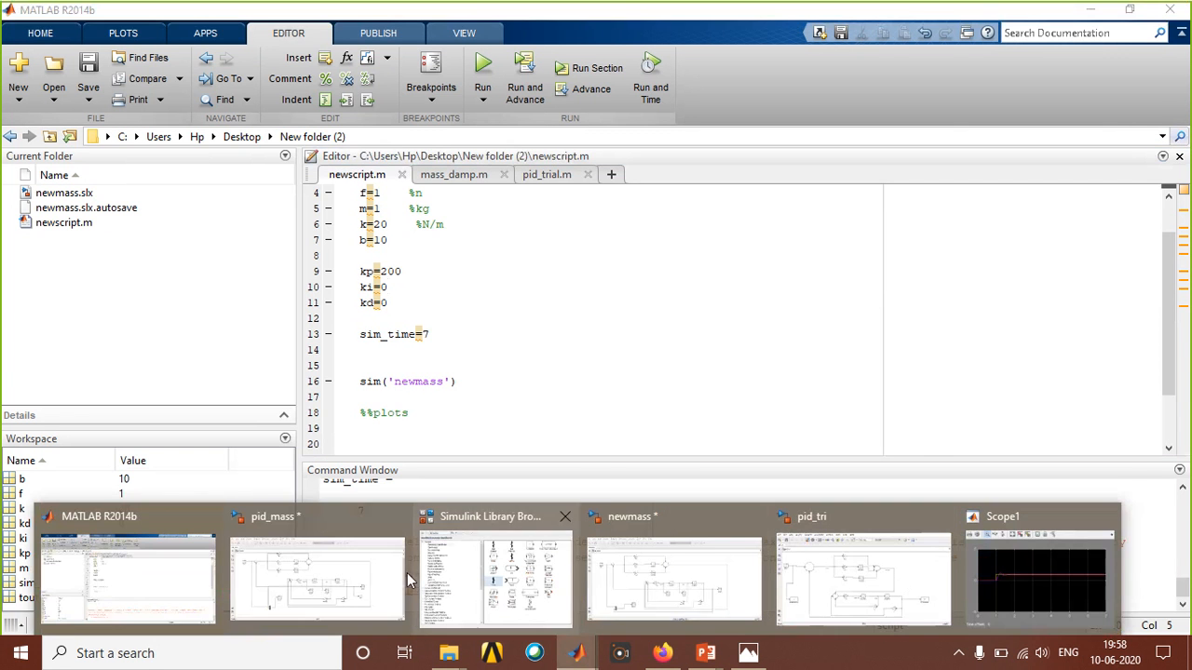
left_click(680, 579)
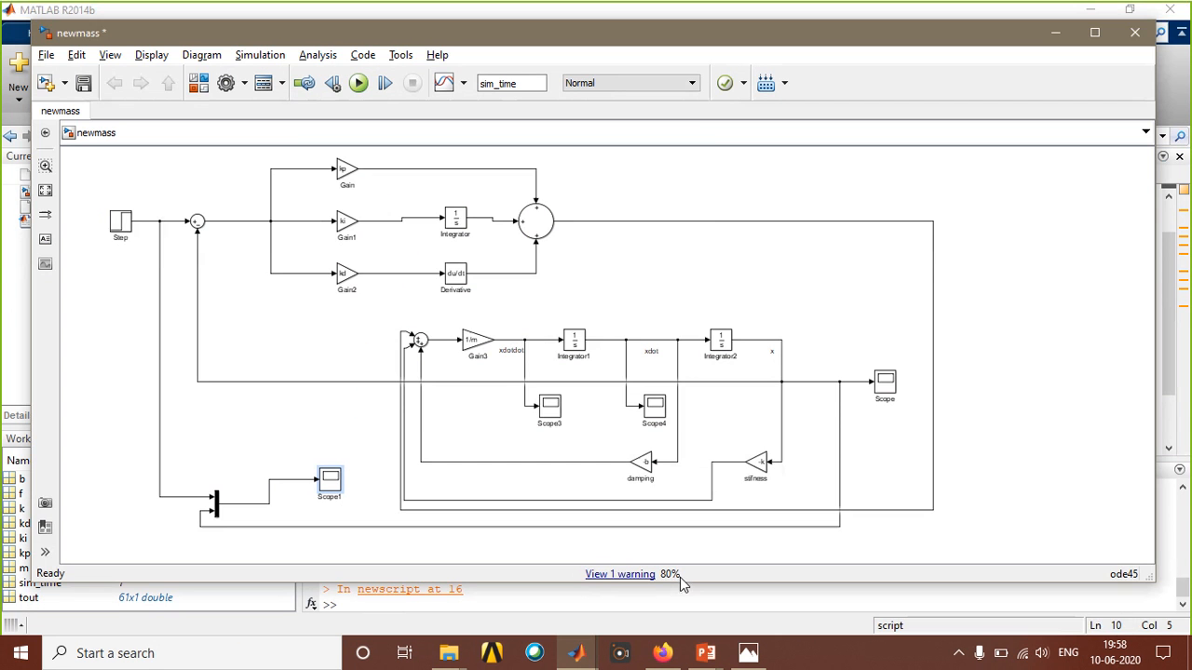
double_click(337, 483)
left_click(429, 171)
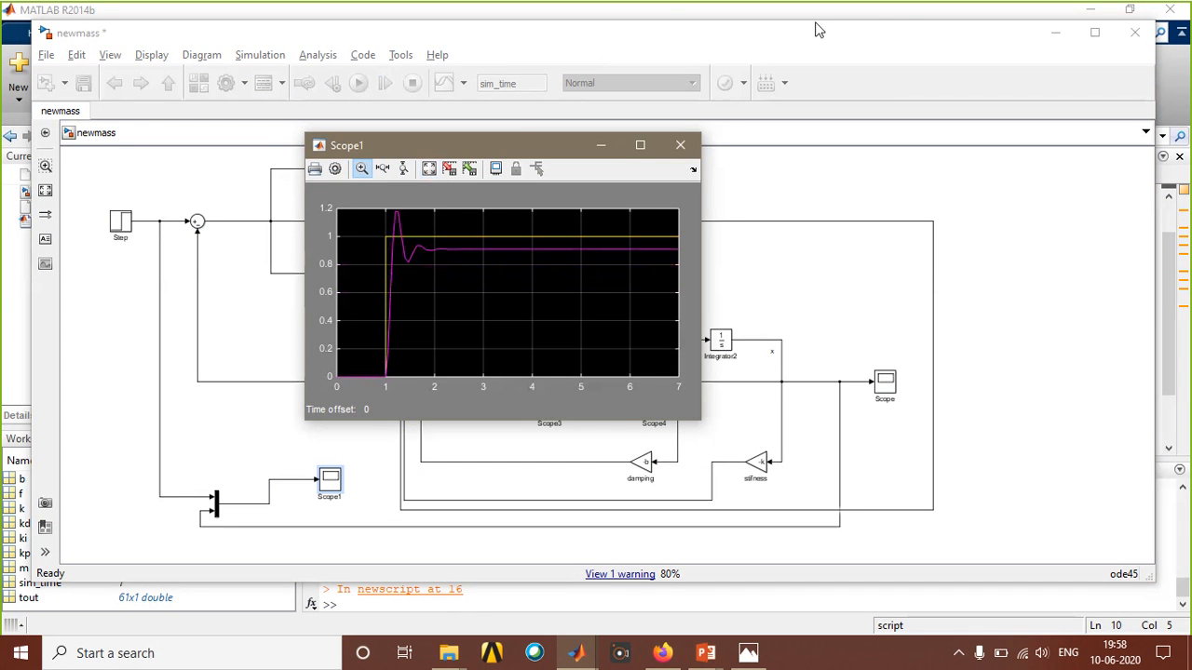
Trace the step input and the proportional-only response in Scope1 with the screen pen, then clear the marks and close the scope.
left_click(874, 22)
left_click_drag(424, 235, 472, 197)
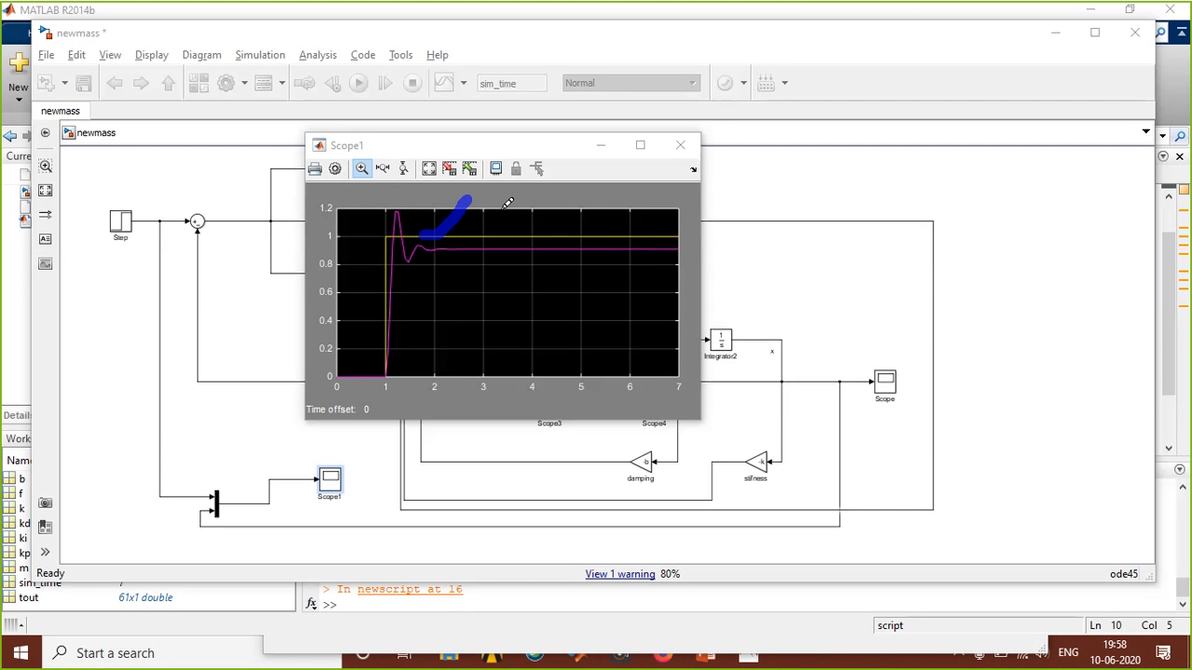
mouse_move(384, 377)
left_mouse_down()
mouse_move(382, 234)
mouse_move(669, 243)
left_mouse_up()
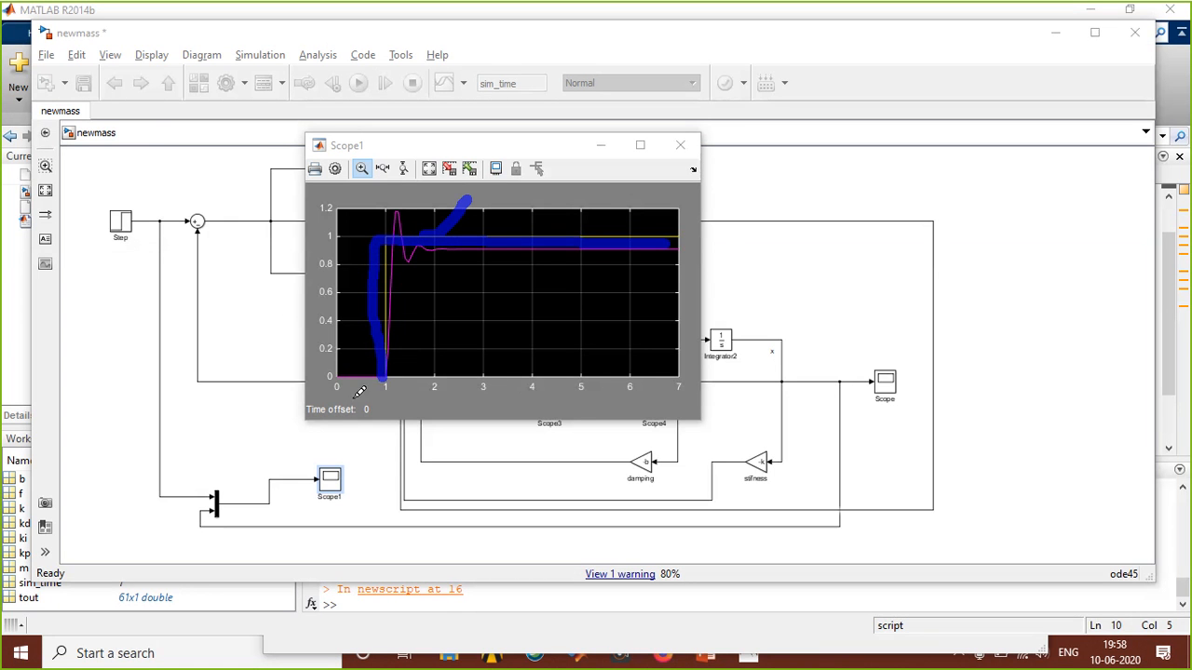
mouse_move(396, 331)
left_mouse_down()
mouse_move(401, 206)
mouse_move(416, 252)
mouse_move(683, 252)
mouse_move(694, 232)
mouse_move(685, 276)
left_mouse_up()
key("Escape")
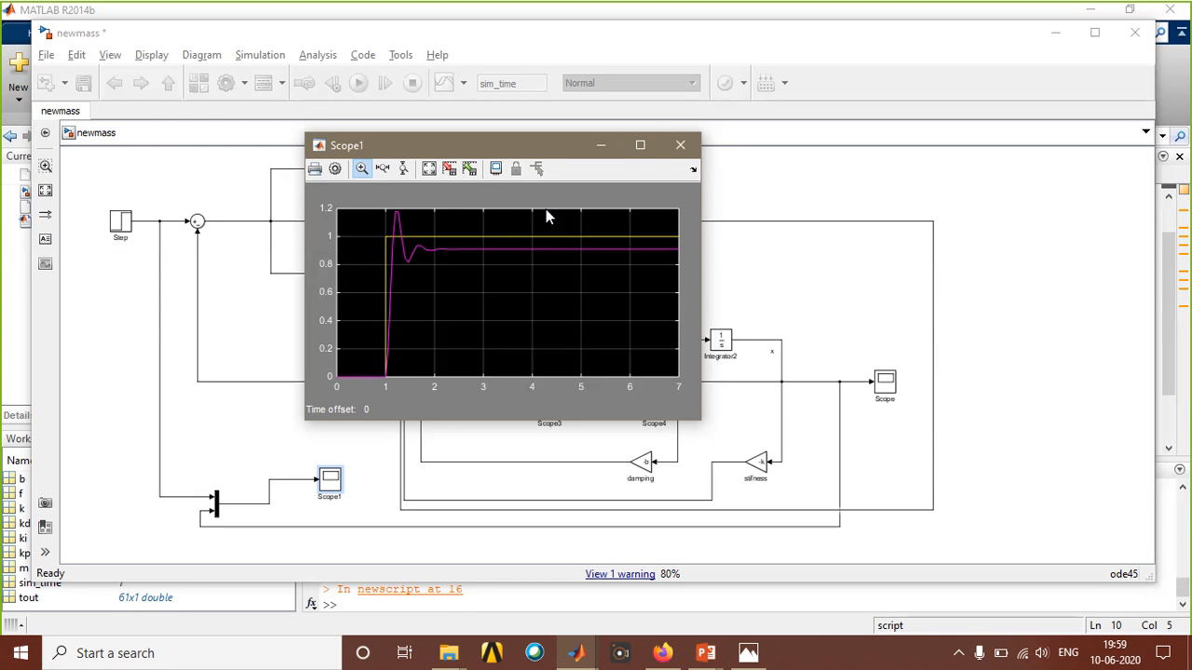
left_click(680, 144)
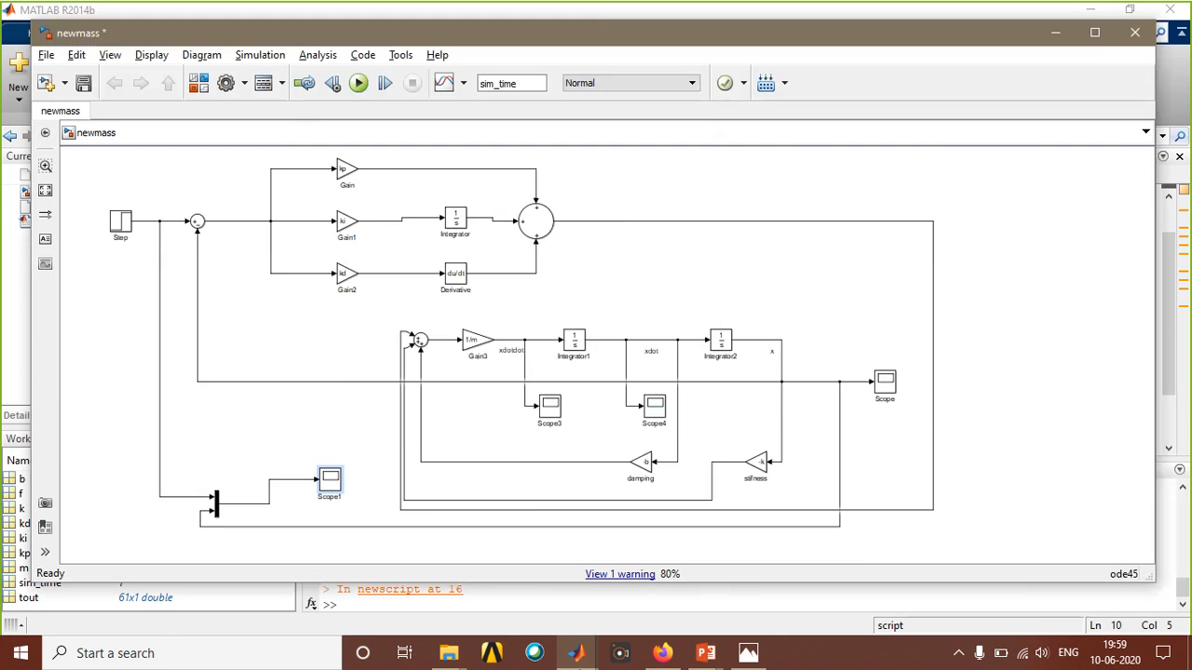
In newscript.m, set the integral gain ki to 300 and the derivative gain kd to 50, and run the script.
mouse_move(577, 653)
left_click(133, 568)
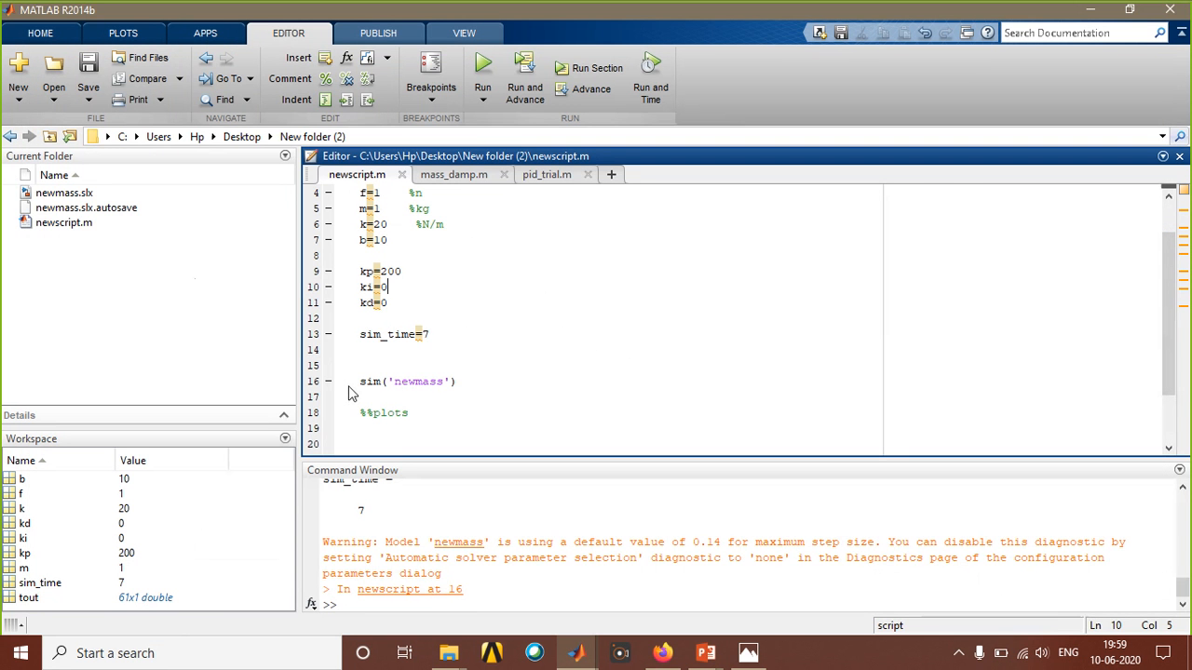
key("BackSpace")
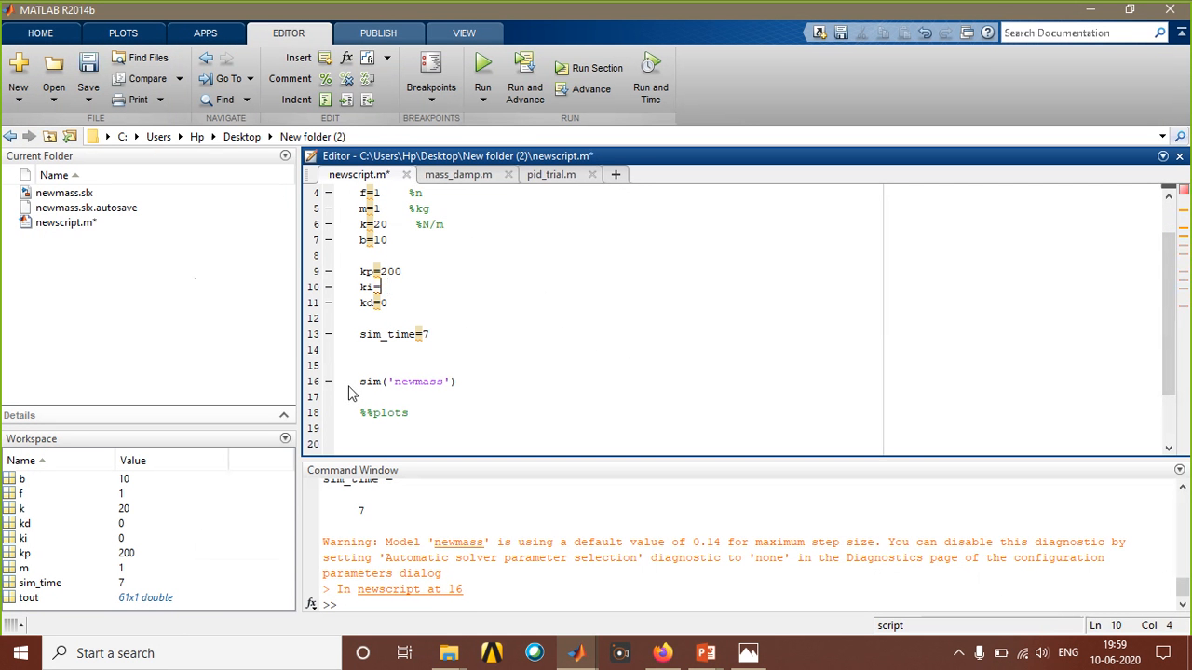
type("300")
key("Down")
key("BackSpace")
type("50")
left_click(487, 78)
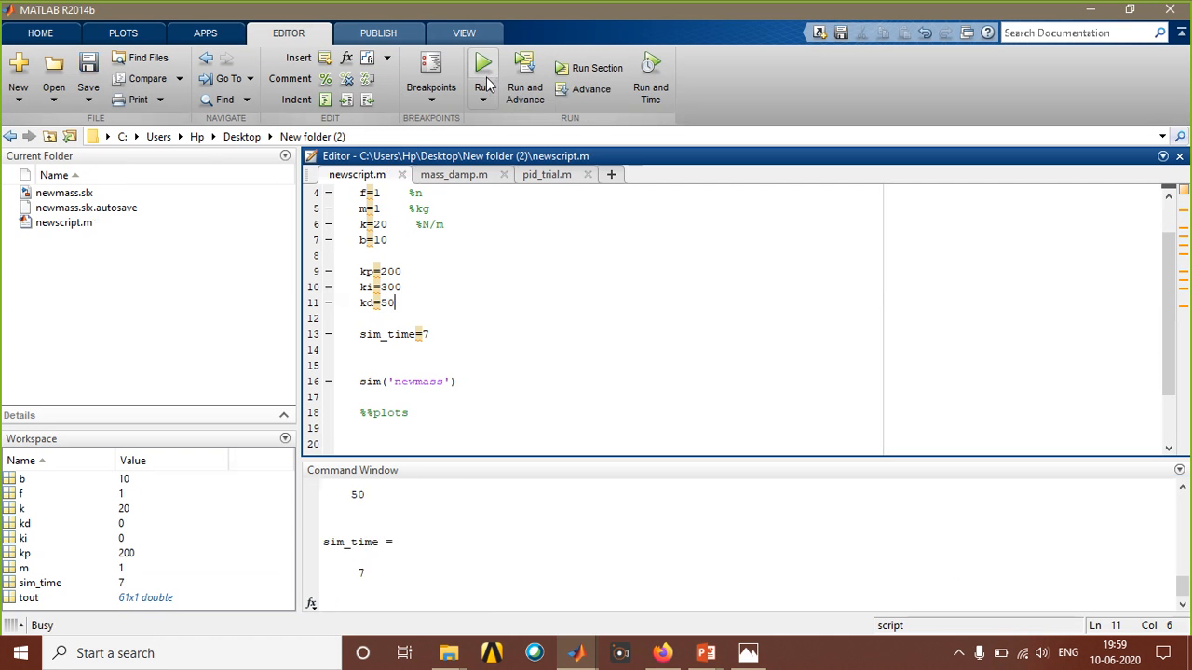
Open Scope1 in the newmass model and enlarge its window to view the full PID response.
mouse_move(578, 653)
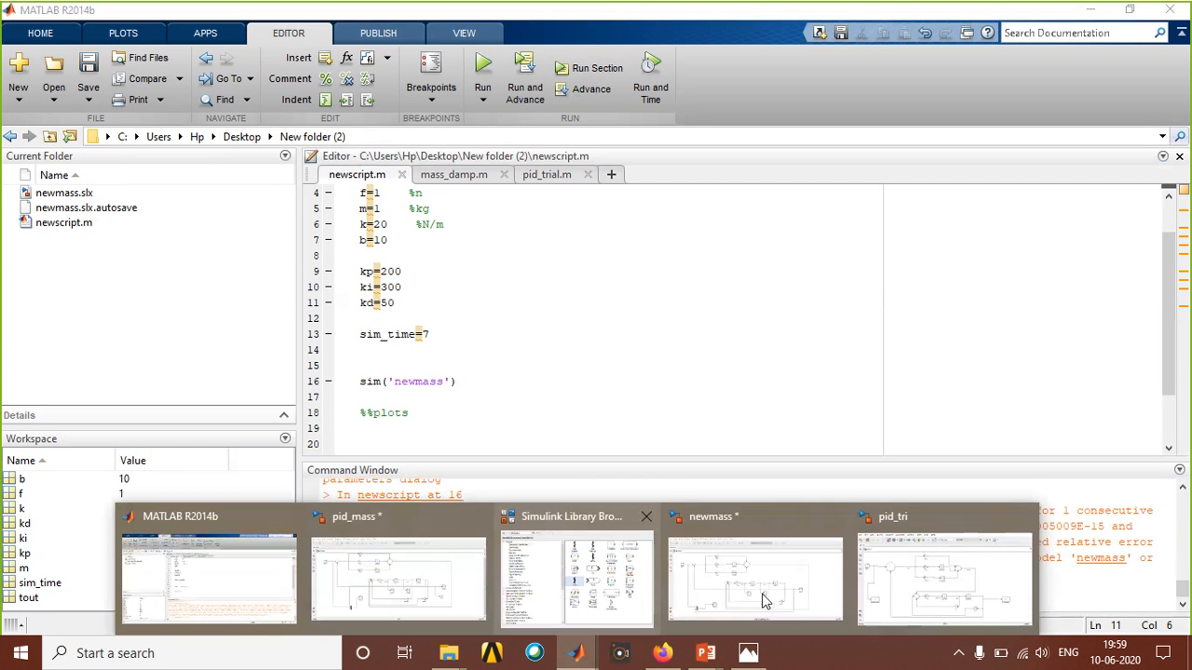
left_click(1024, 518)
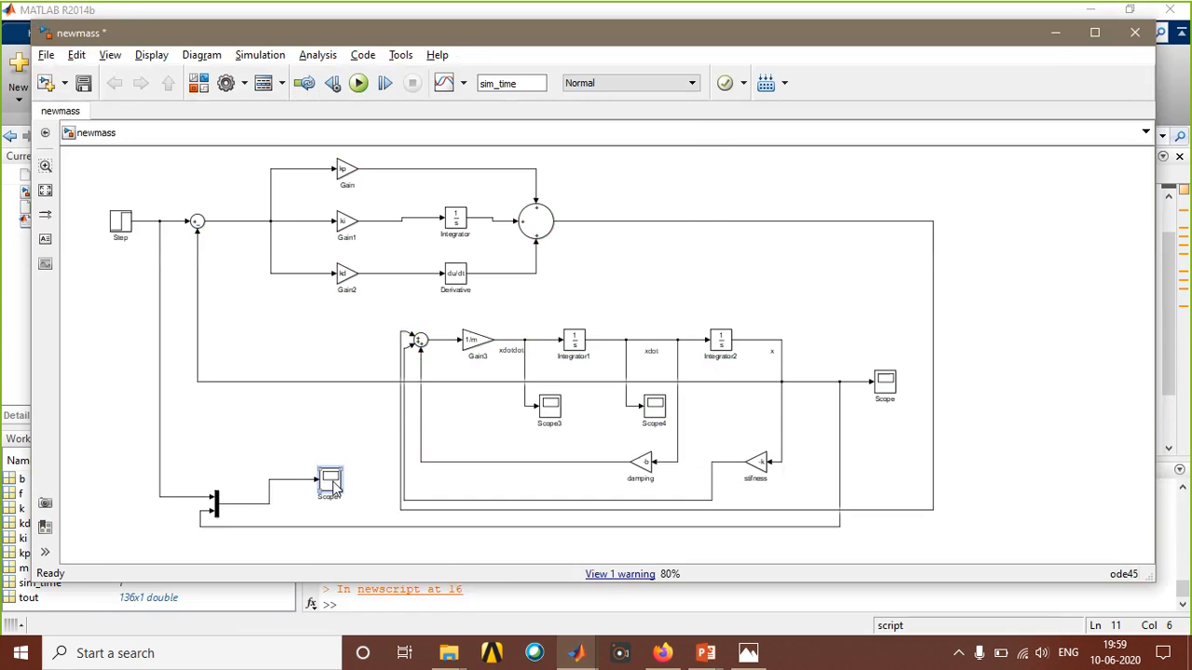
double_click(330, 482)
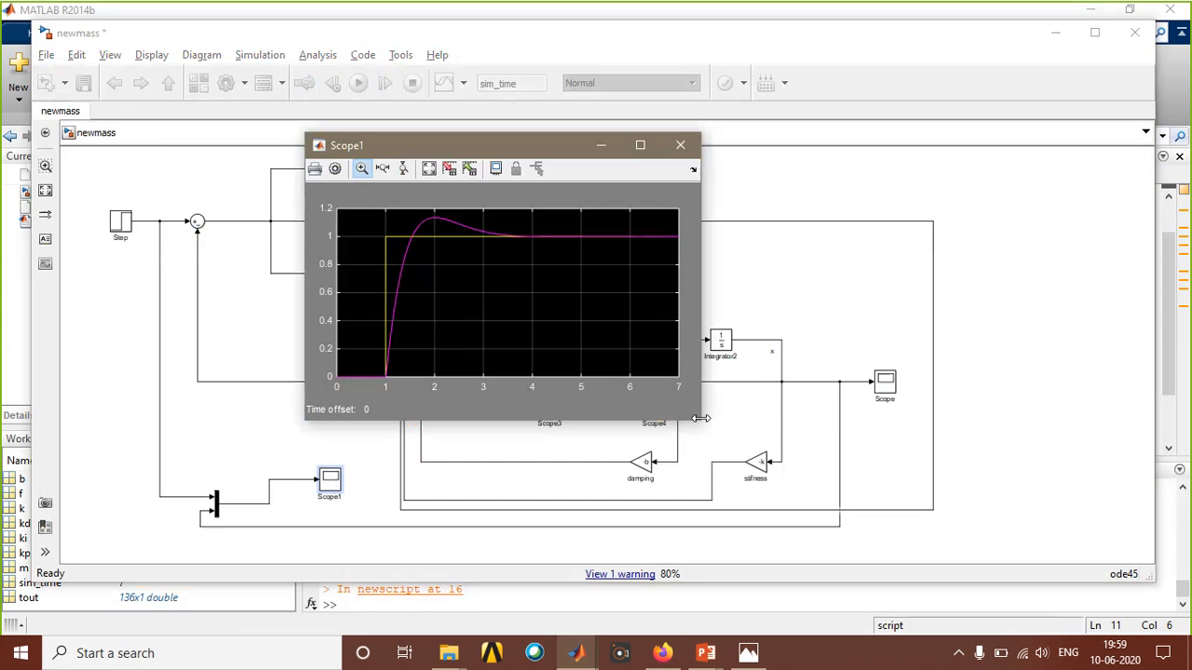
left_click_drag(695, 419, 858, 489)
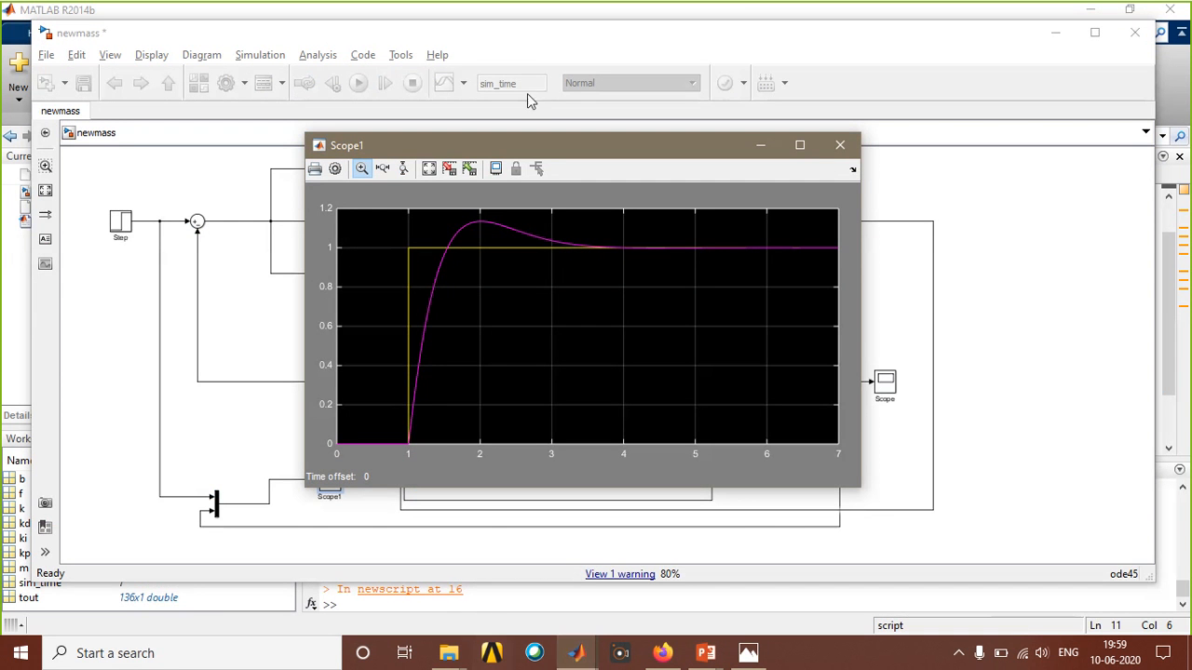
Mark the PID response's transient and steady-state portions in Scope1 with the screen pen, then clear the marks and close the scope.
left_click(761, 63)
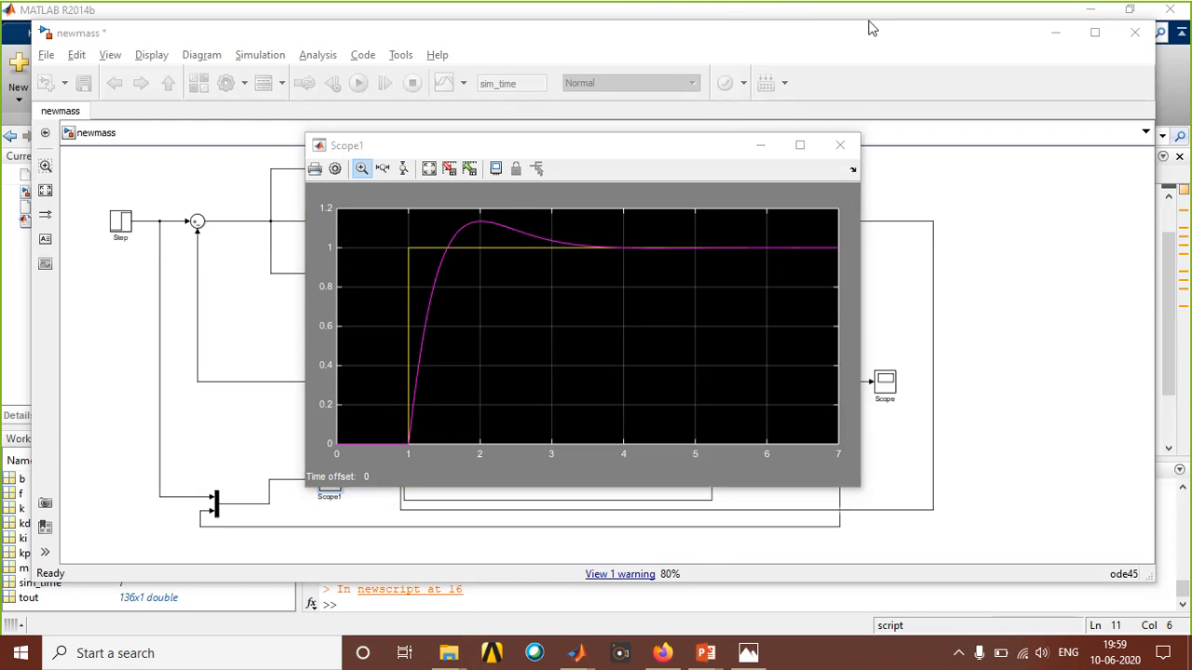
mouse_move(419, 433)
left_mouse_down()
mouse_move(476, 227)
mouse_move(556, 241)
mouse_move(793, 237)
left_mouse_up()
mouse_move(386, 402)
left_mouse_down()
mouse_move(552, 404)
mouse_move(513, 445)
left_mouse_up()
mouse_move(391, 379)
left_mouse_down()
mouse_move(376, 406)
mouse_move(406, 429)
left_mouse_up()
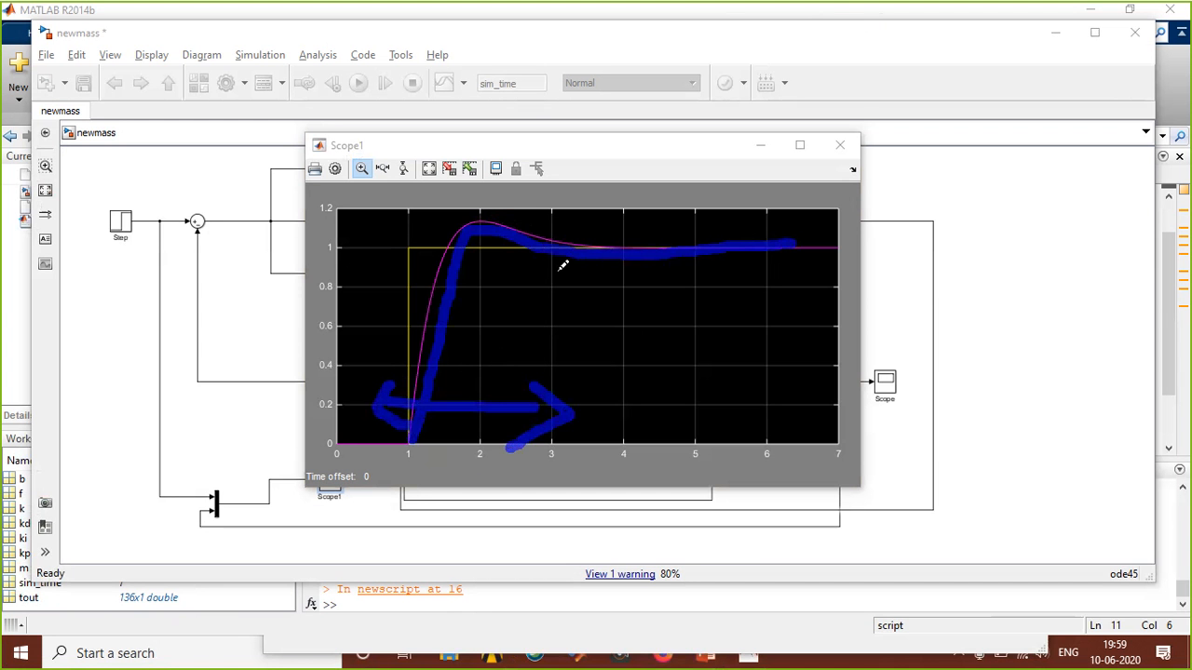
mouse_move(559, 270)
left_mouse_down()
mouse_move(833, 270)
mouse_move(821, 281)
left_mouse_up()
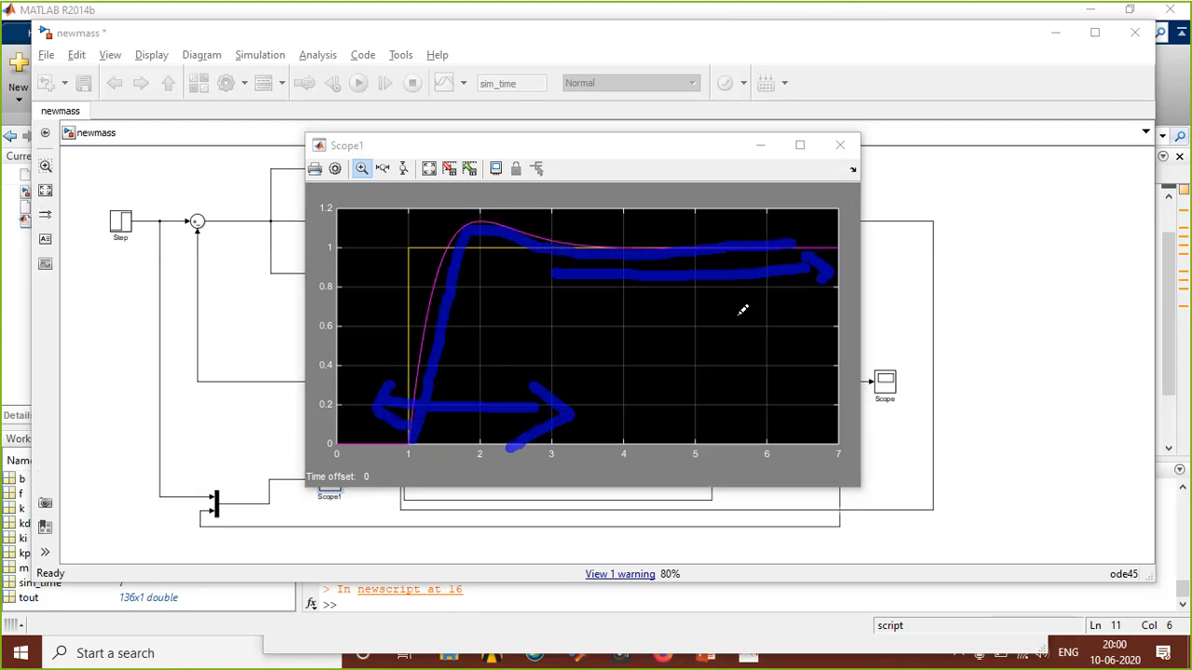
left_click(49, 159)
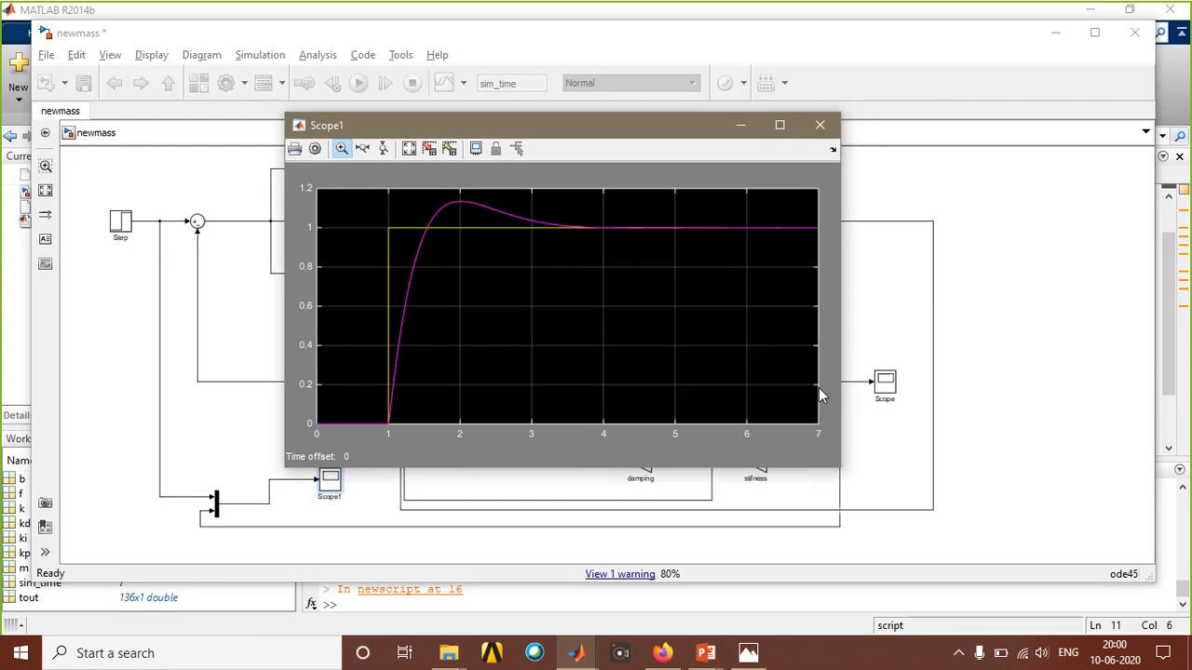
left_click(819, 124)
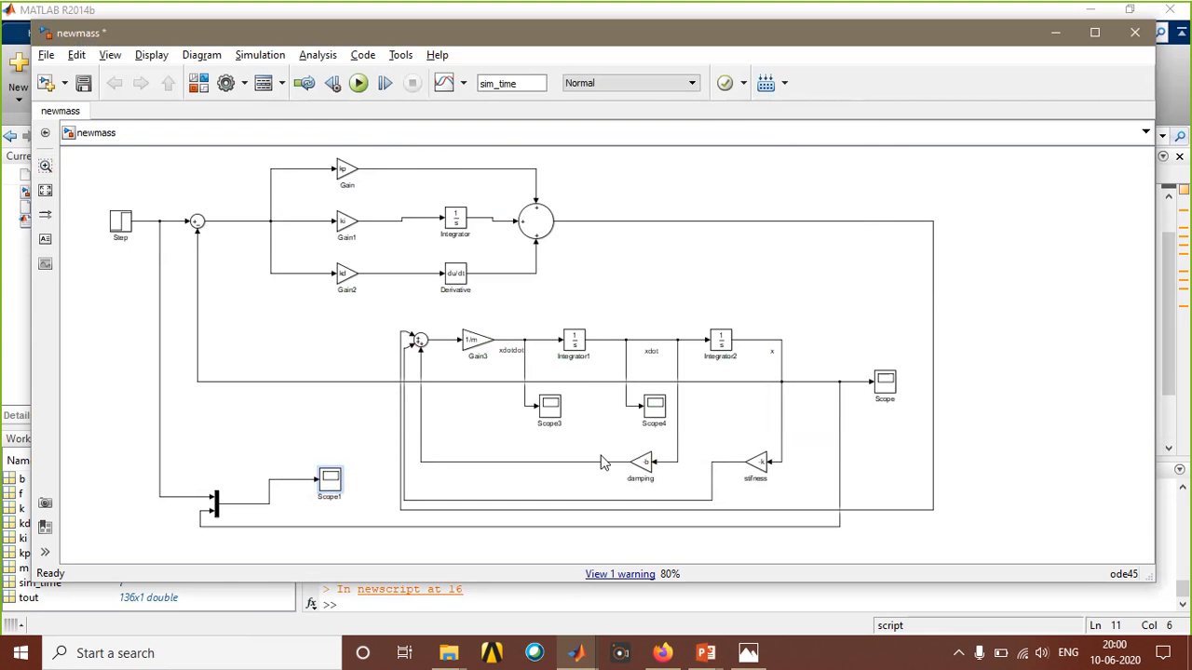
Add a To Workspace block from the Simulink Sinks library to newmass and connect it to the Step signal.
left_click(577, 653)
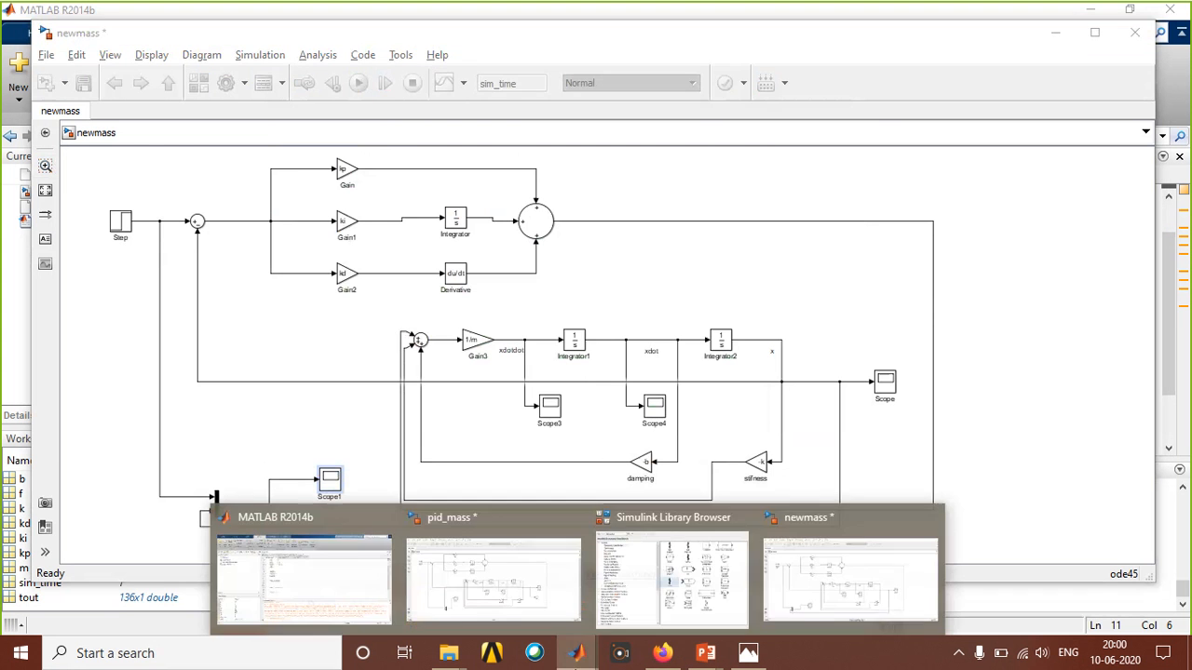
left_click(715, 603)
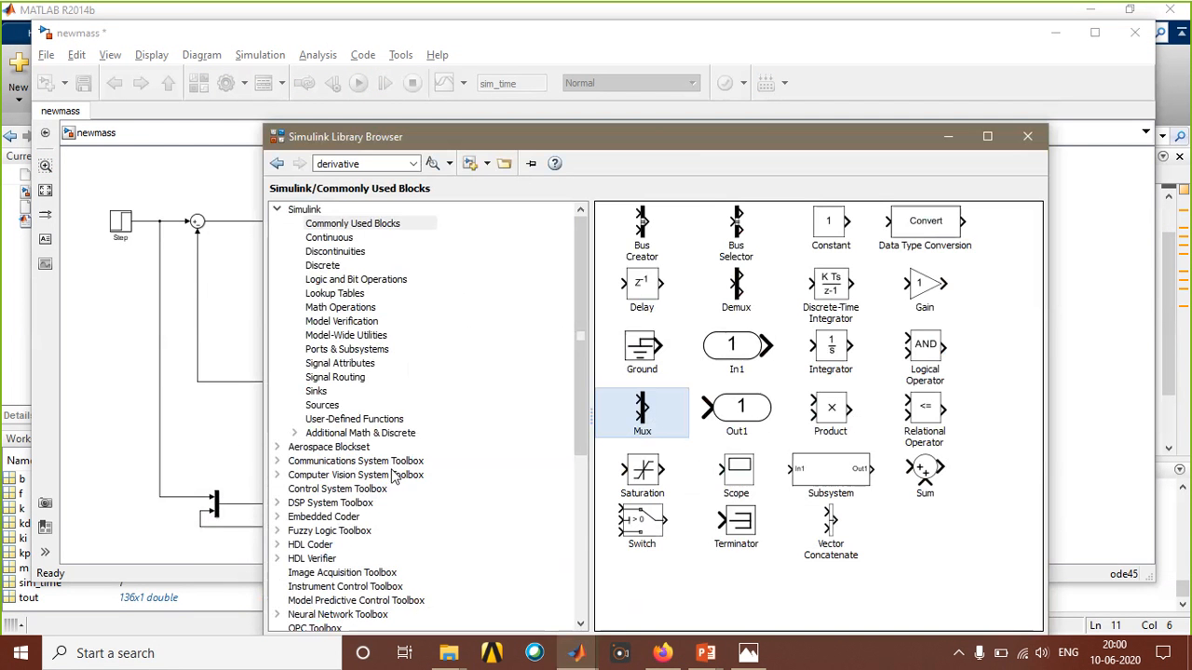
left_click(325, 406)
left_click(321, 392)
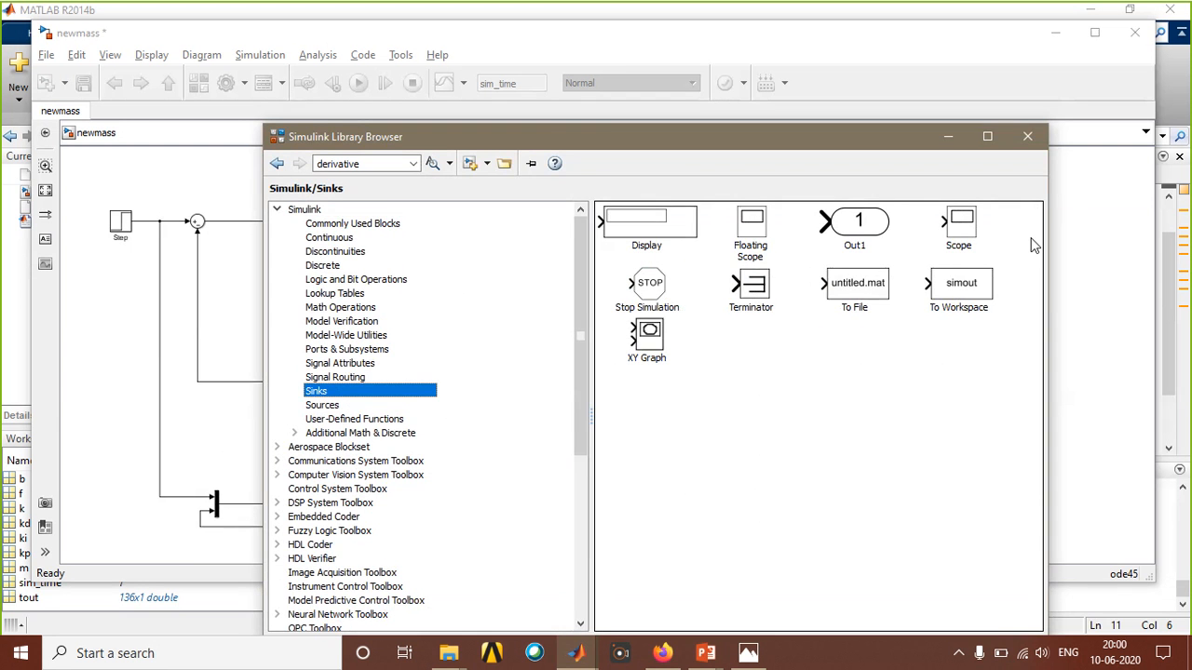
mouse_move(1105, 272)
left_mouse_down()
mouse_move(1097, 294)
mouse_move(272, 466)
mouse_move(178, 290)
mouse_move(169, 224)
left_mouse_up()
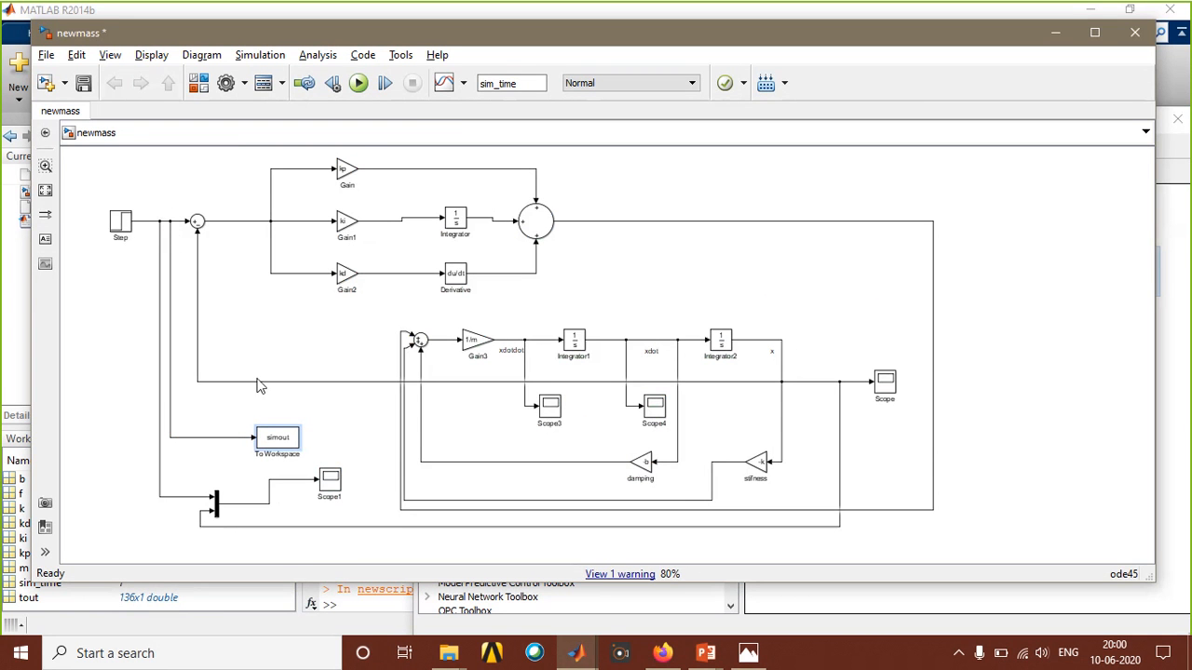
Set the variable name of the To Workspace block on the Step signal to in.
double_click(289, 443)
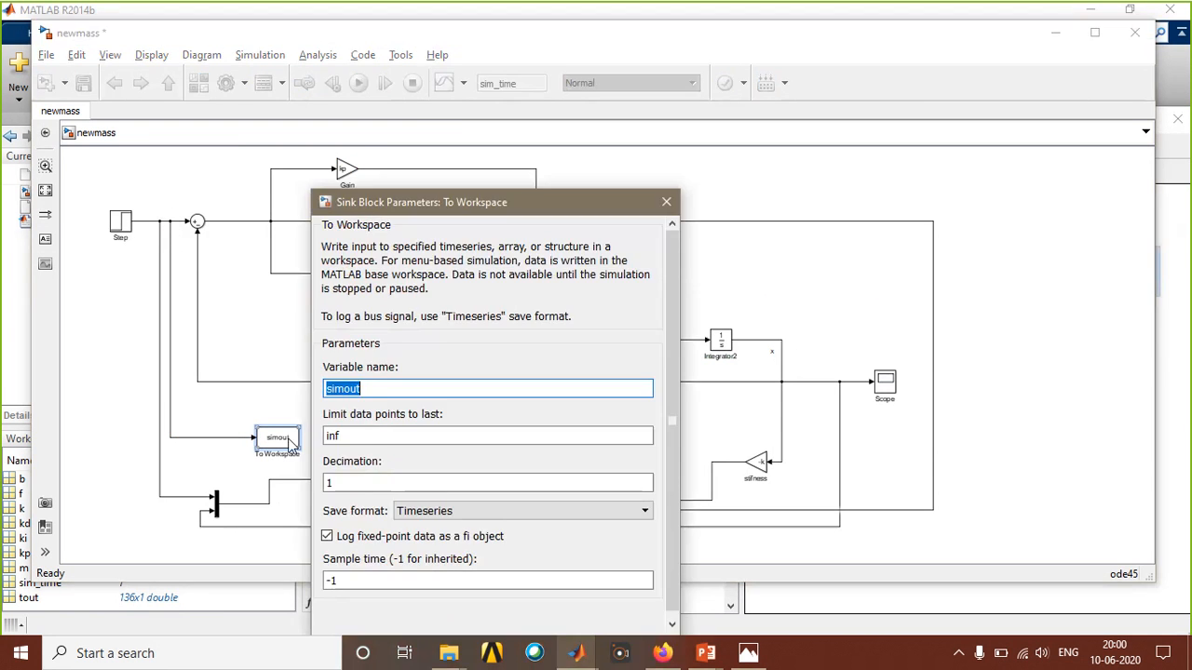
type("in")
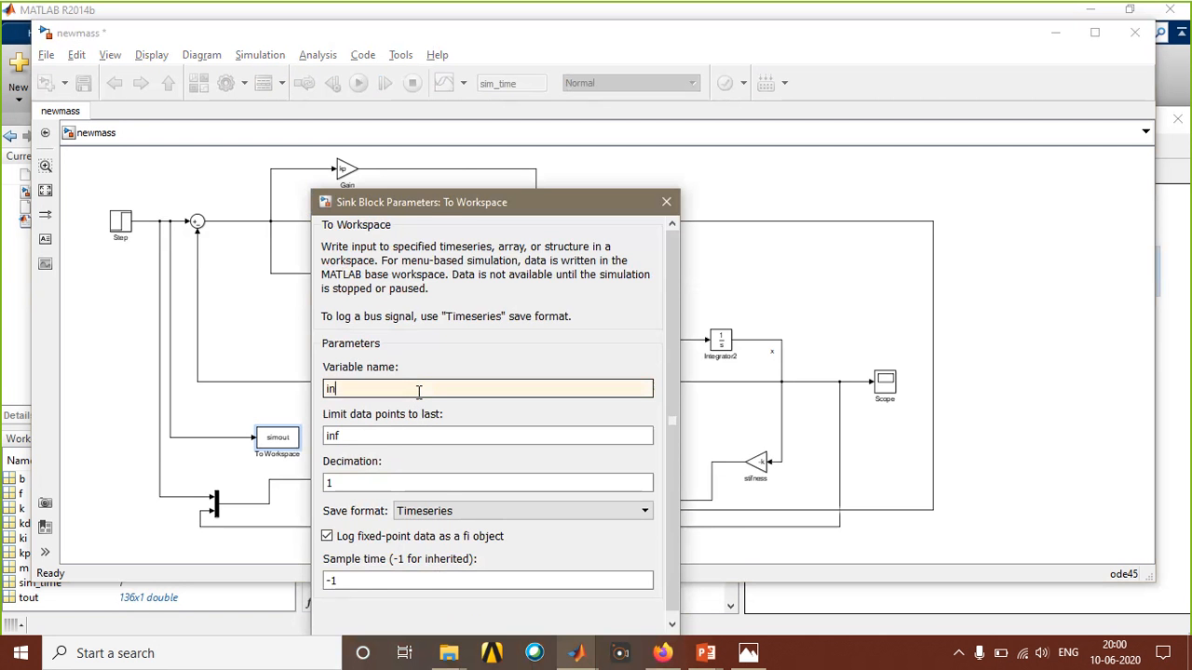
left_click(473, 571)
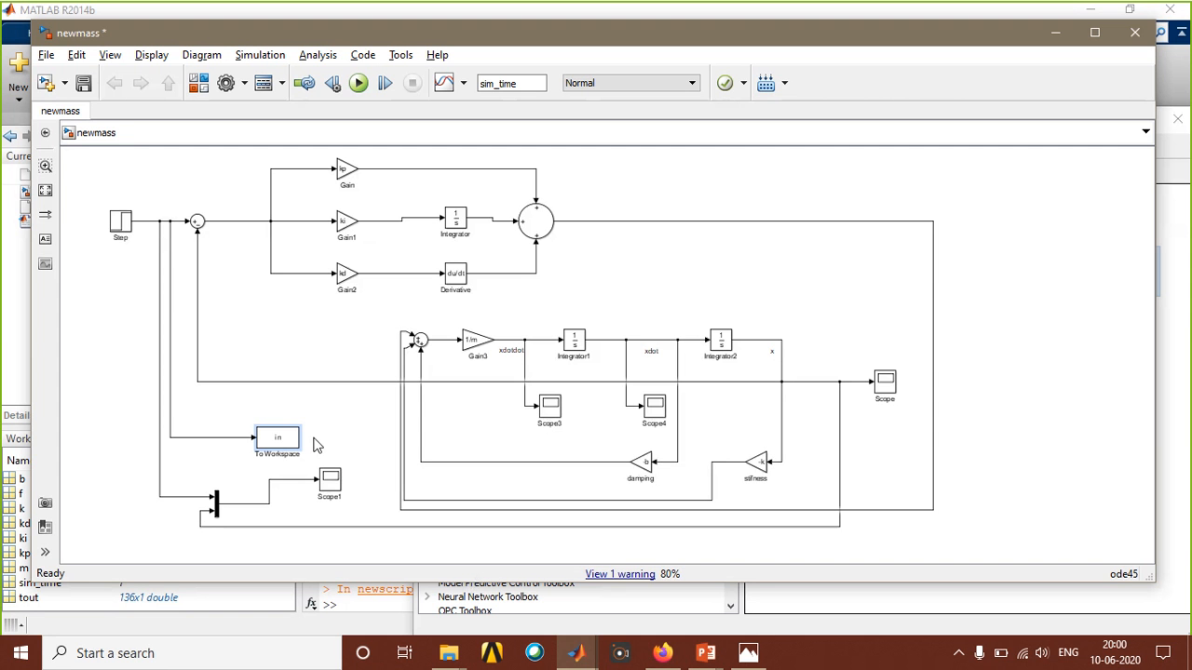
Copy the To Workspace block, connect the copy to the displacement signal x, and set its variable name to out.
left_click_drag(279, 439, 782, 361)
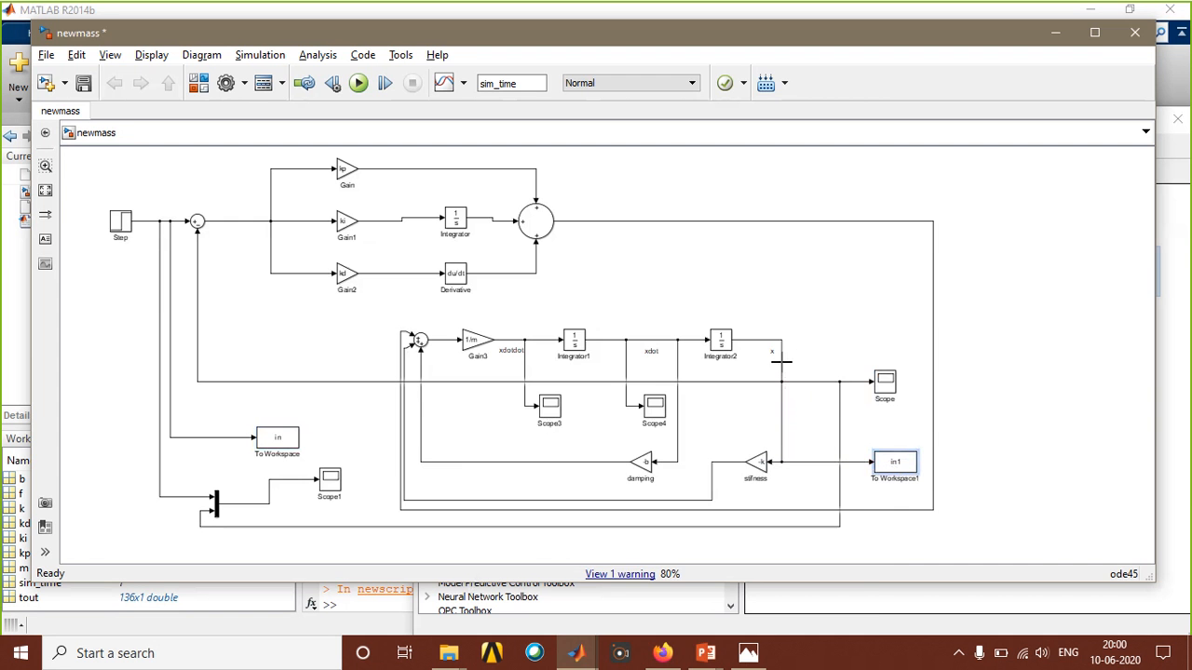
double_click(896, 465)
type("ou")
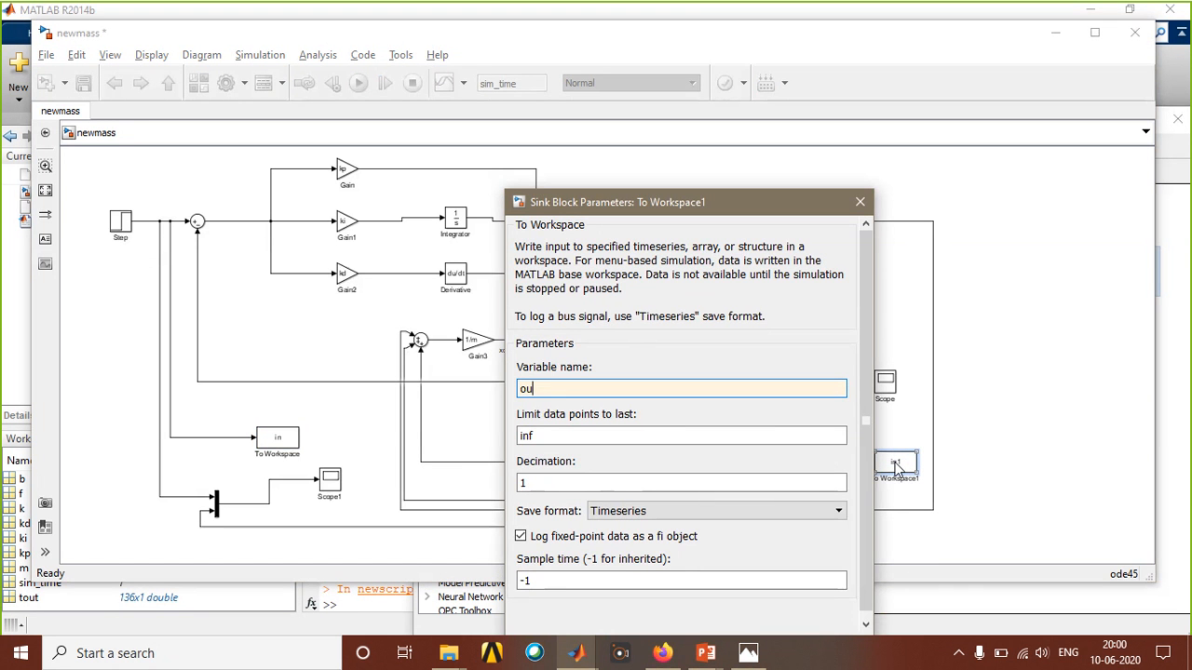
type("t")
left_click(615, 583)
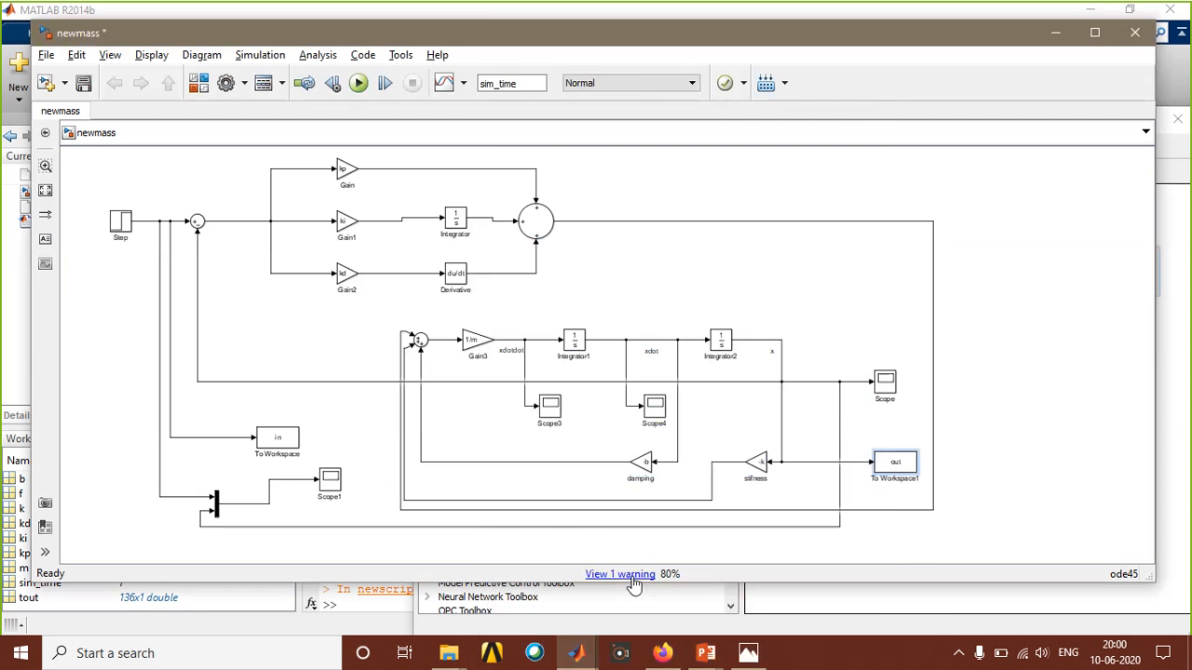
Return to newscript.m and run it to write the in and out signals to the workspace.
mouse_move(574, 654)
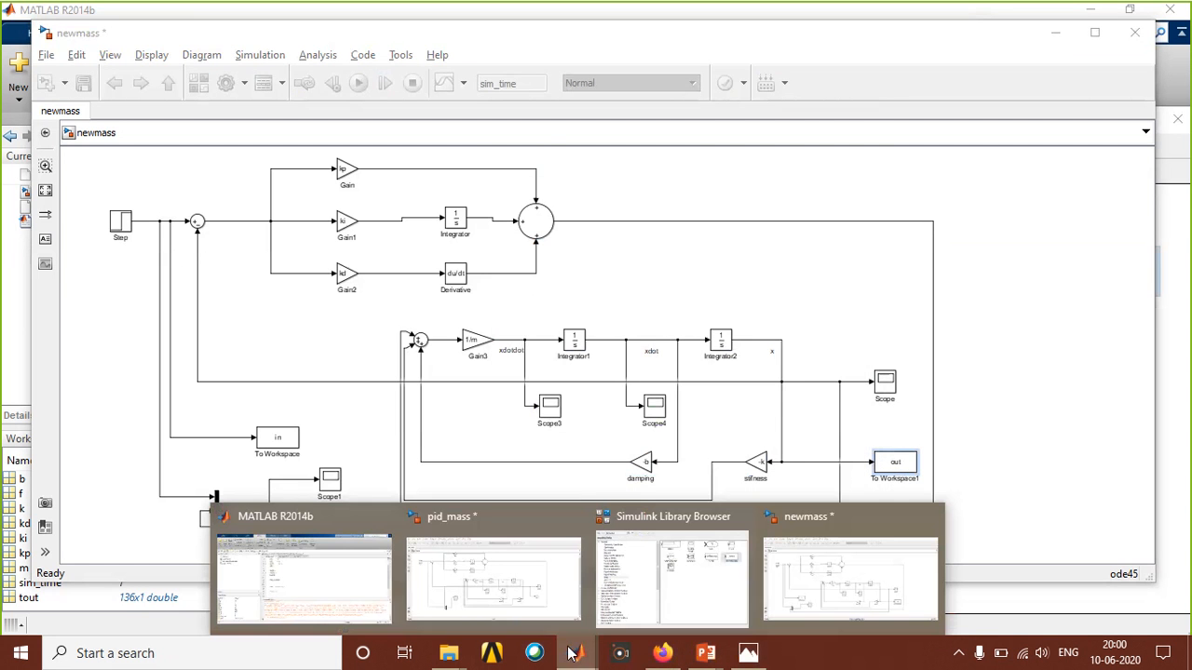
left_click(337, 571)
left_click(482, 65)
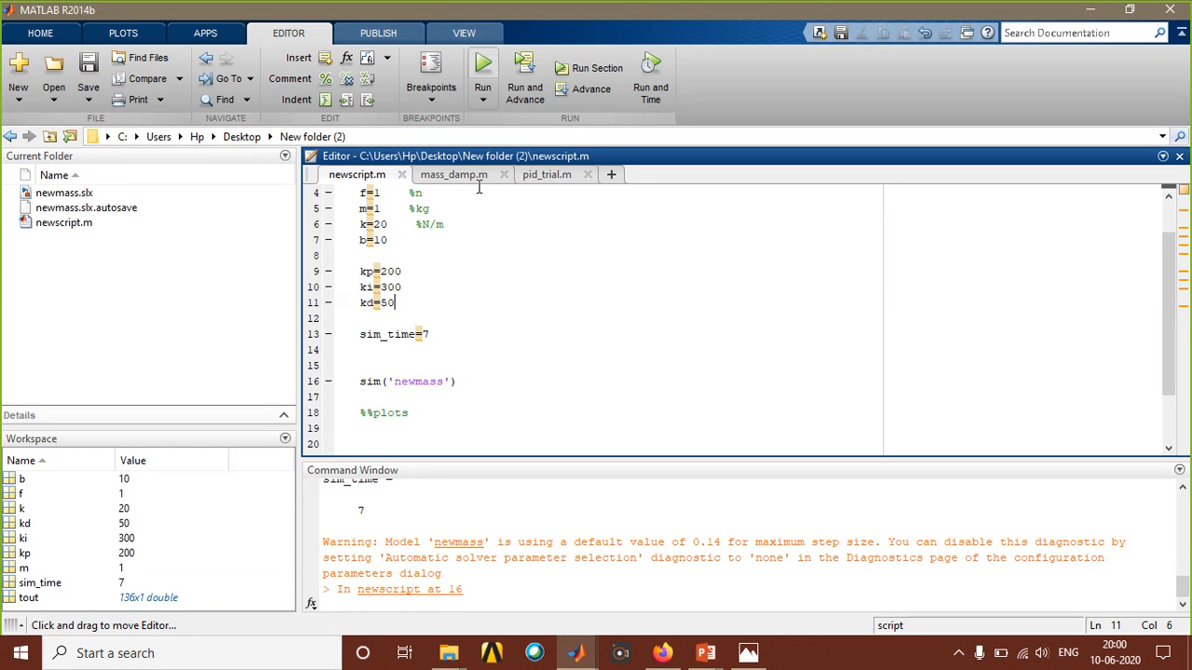
Below the %%plots comment in newscript.m, add a figure command followed by plot(in.time,in.data).
left_click(447, 407)
key("Return")
key("Return")
key("Return")
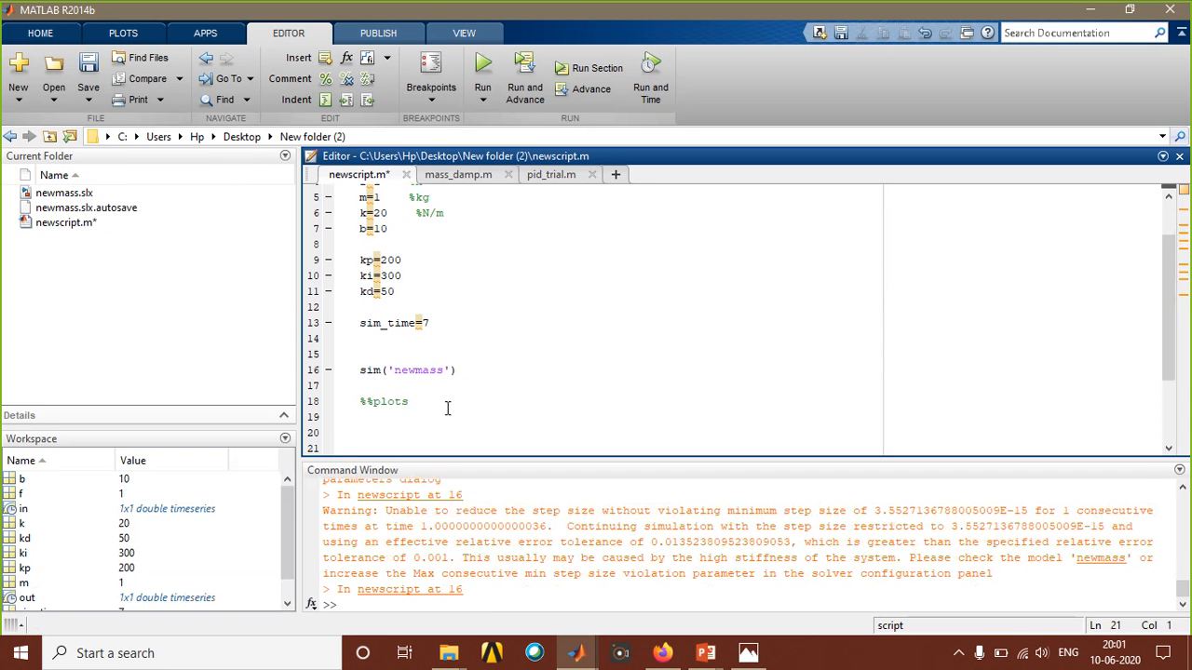
type("plot(in")
type(".time,in.data")
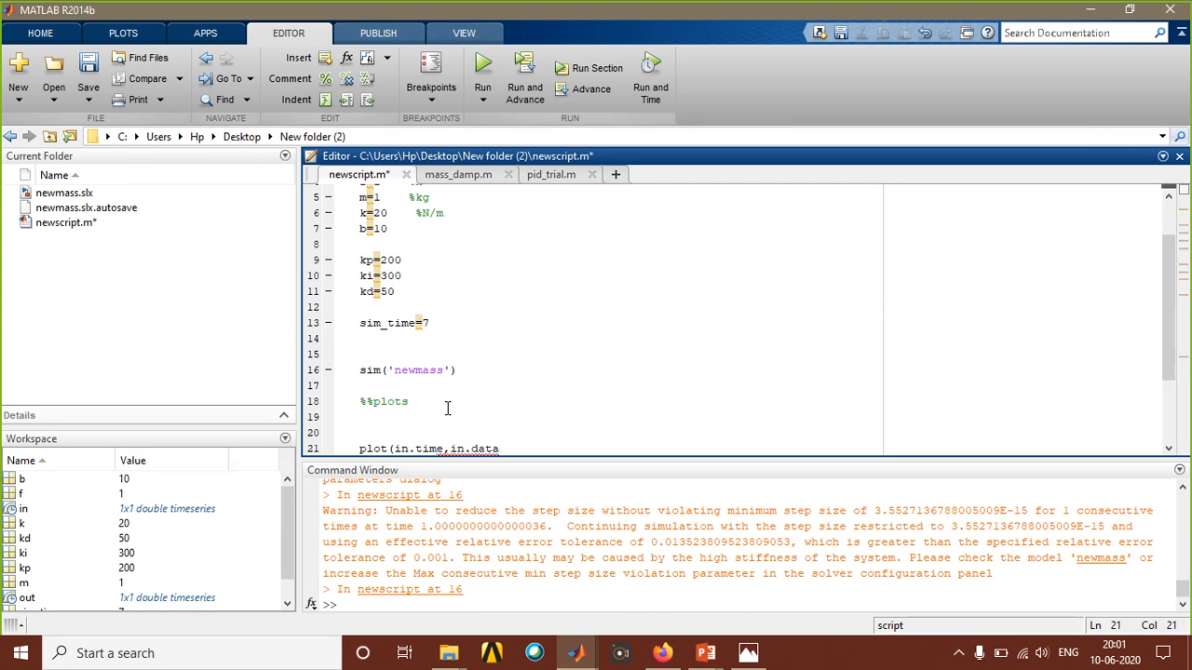
type(")")
key("Return")
key("Return")
type("figure")
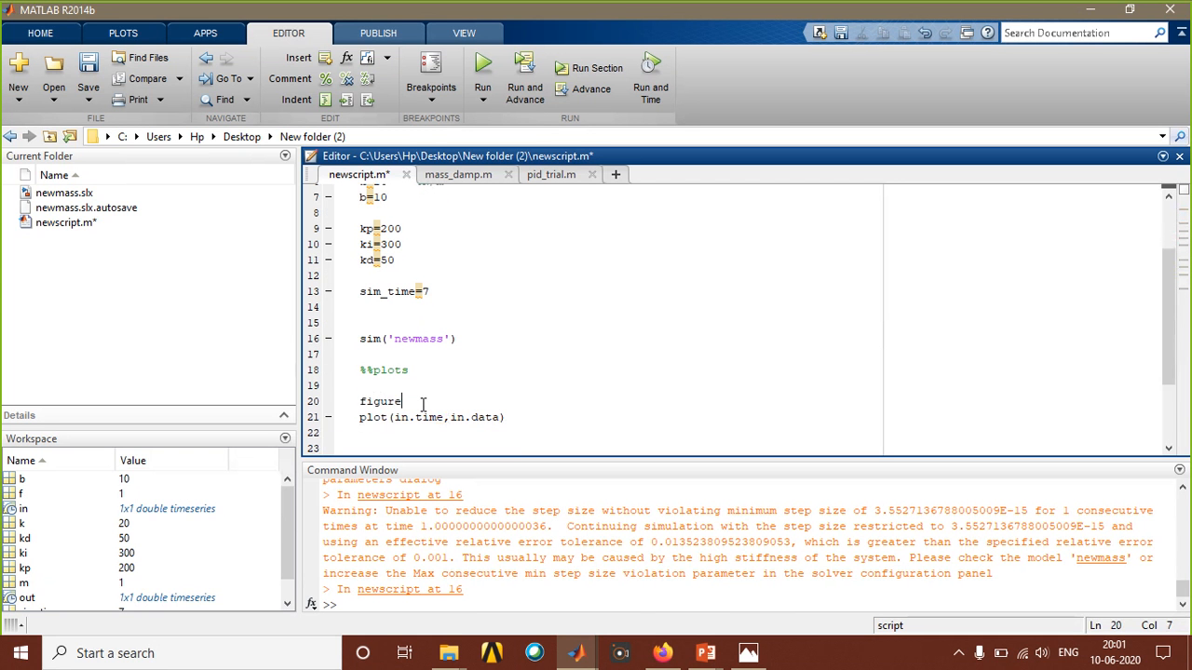
Below the input plot in newscript.m, add hold all followed by plot(out.time,out.data).
left_click(528, 425)
key("Return")
key("Return")
type("hold all")
key("Return")
key("Return")
type("plot")
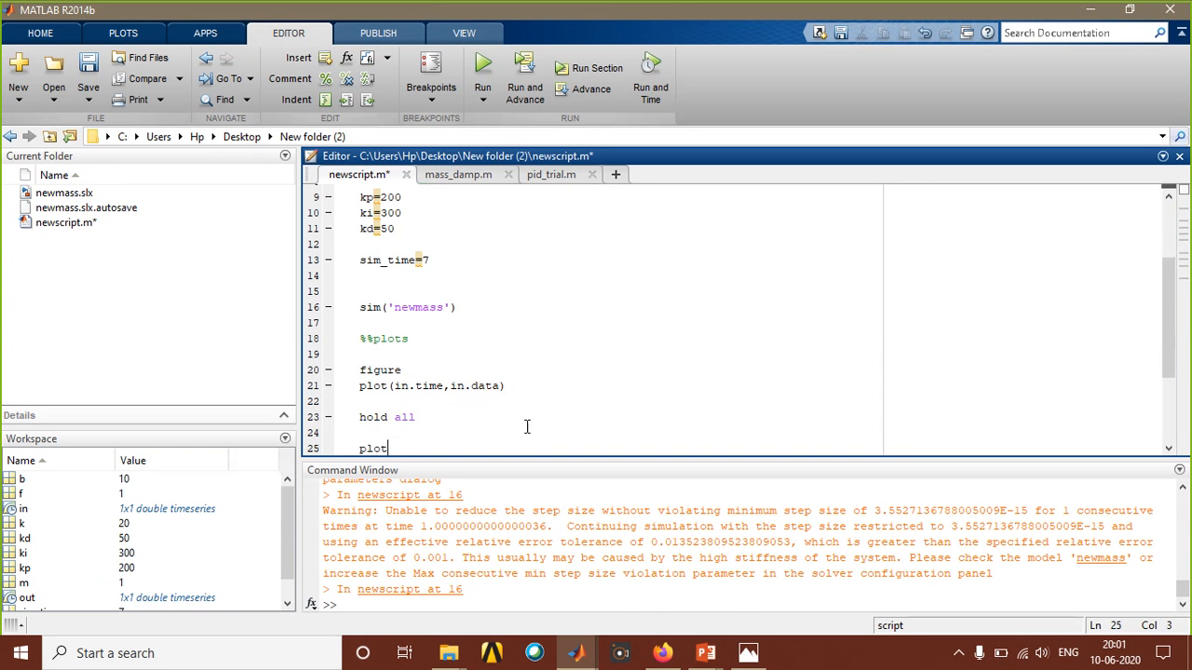
type("(ou")
type(".time,out.data)")
Run newscript.m to plot the input and output signals together, and enlarge the resulting figure window.
left_click(484, 63)
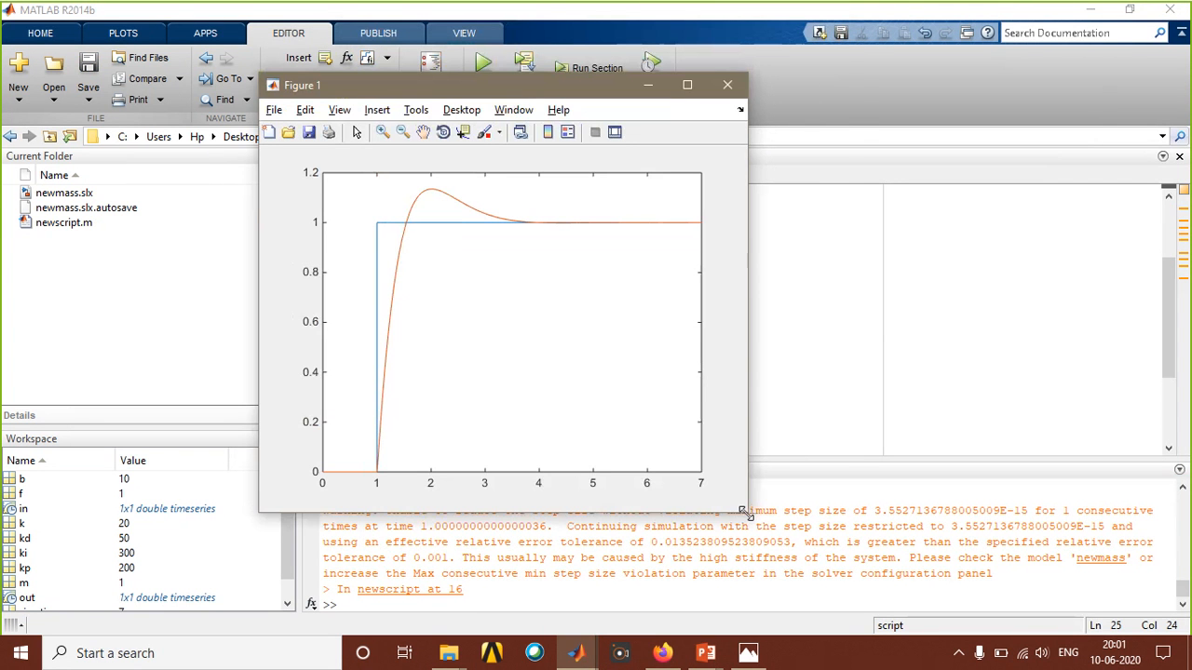
left_click_drag(746, 512, 843, 545)
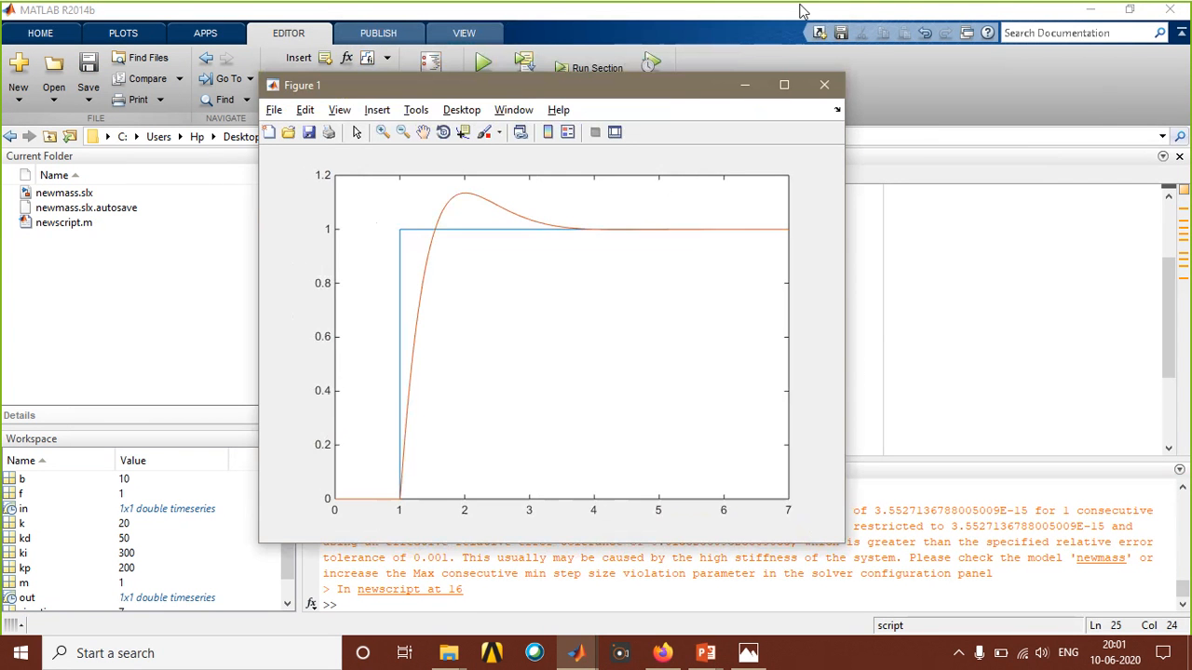
left_click(868, 25)
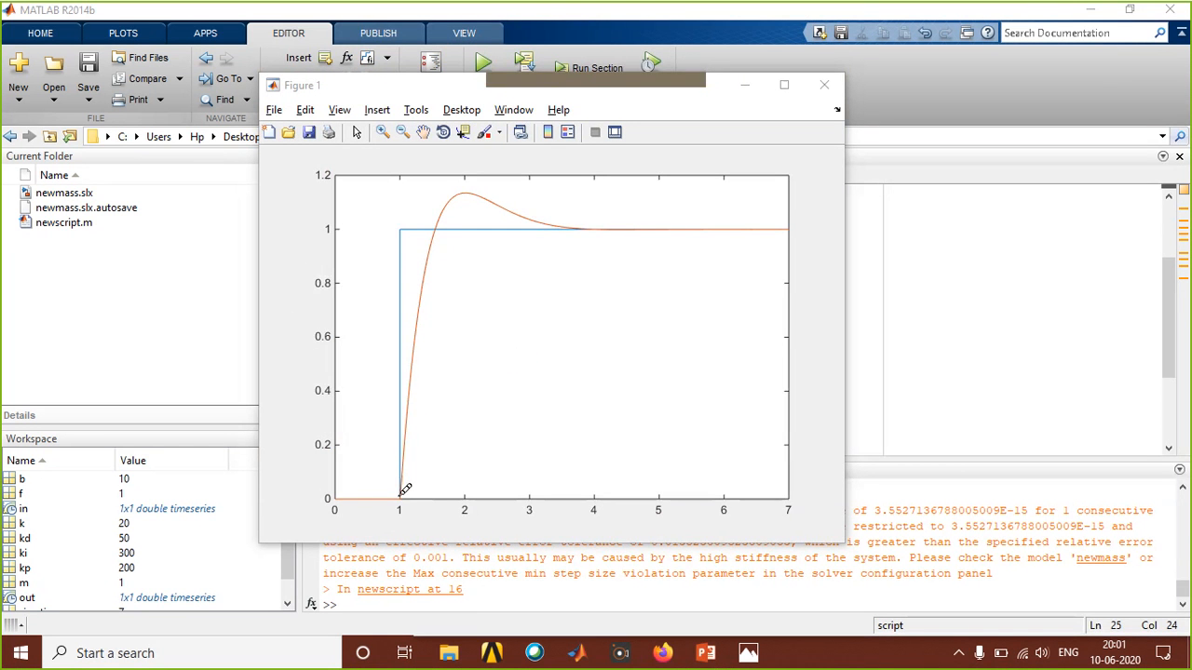
mouse_move(401, 493)
left_mouse_down()
mouse_move(391, 240)
mouse_move(745, 248)
left_mouse_up()
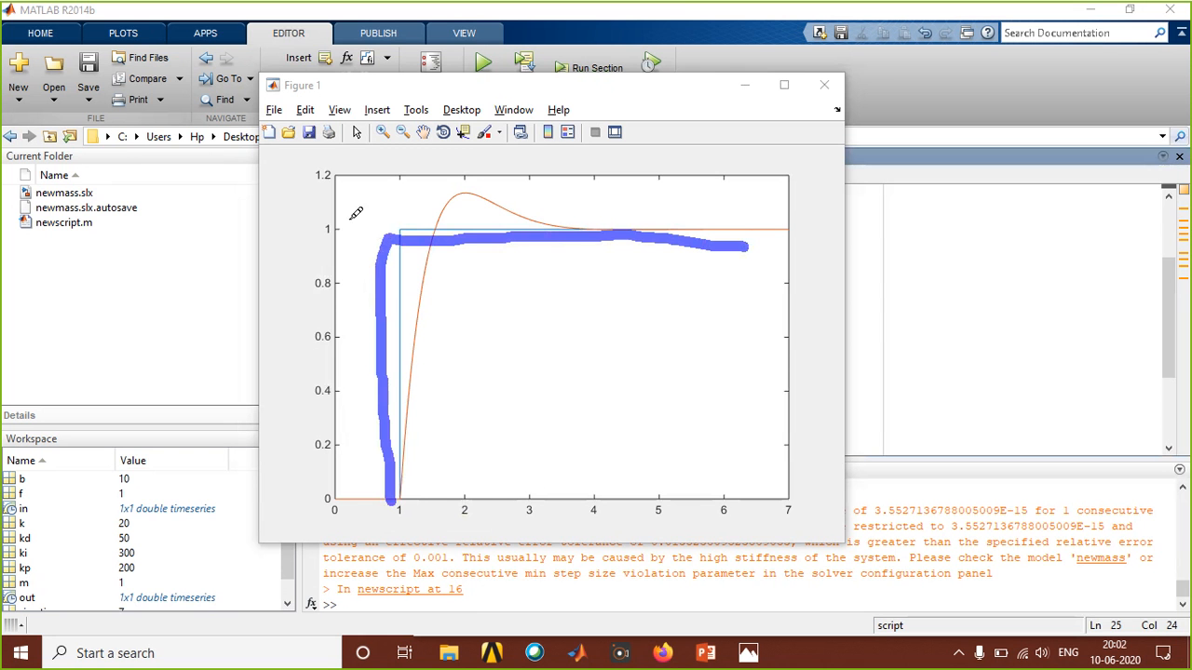
mouse_move(331, 207)
left_mouse_down()
mouse_move(345, 221)
mouse_move(331, 235)
left_mouse_up()
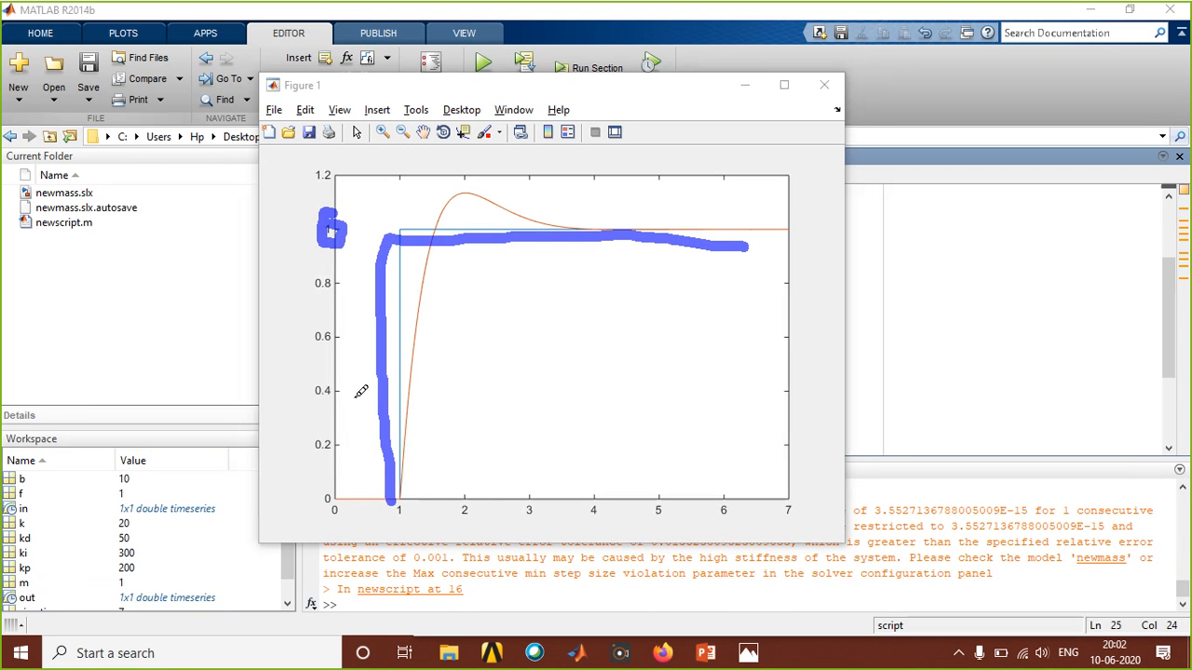
mouse_move(405, 503)
left_mouse_down()
mouse_move(418, 314)
mouse_move(447, 207)
mouse_move(468, 189)
mouse_move(564, 227)
mouse_move(784, 227)
left_mouse_up()
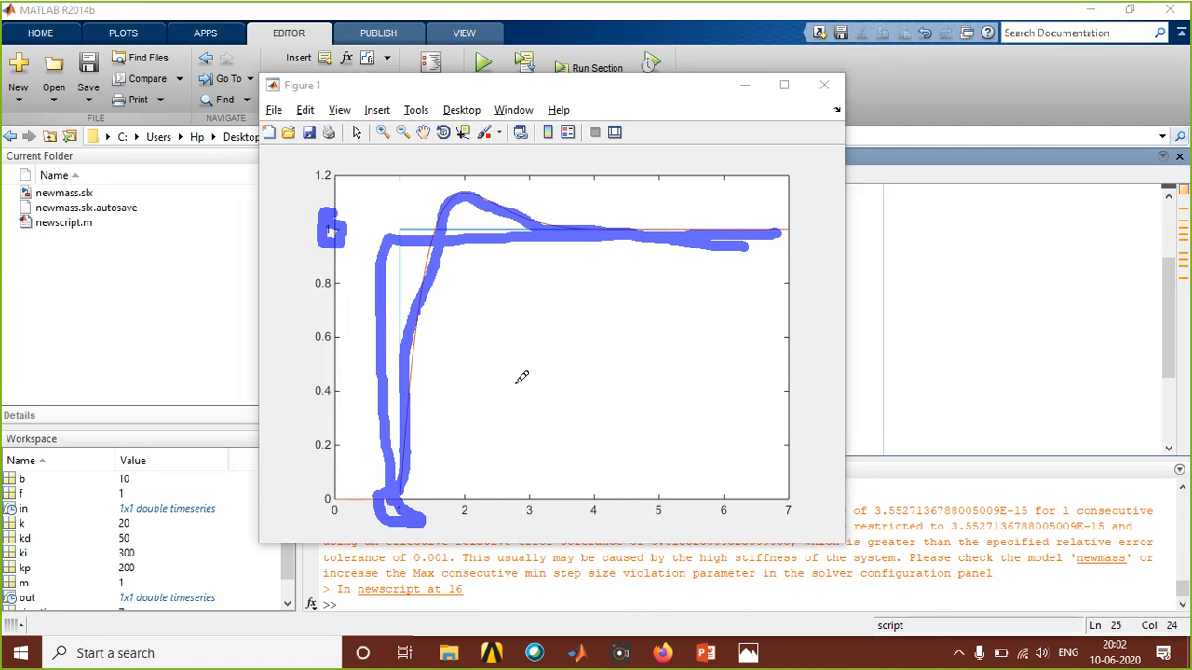
left_click(48, 168)
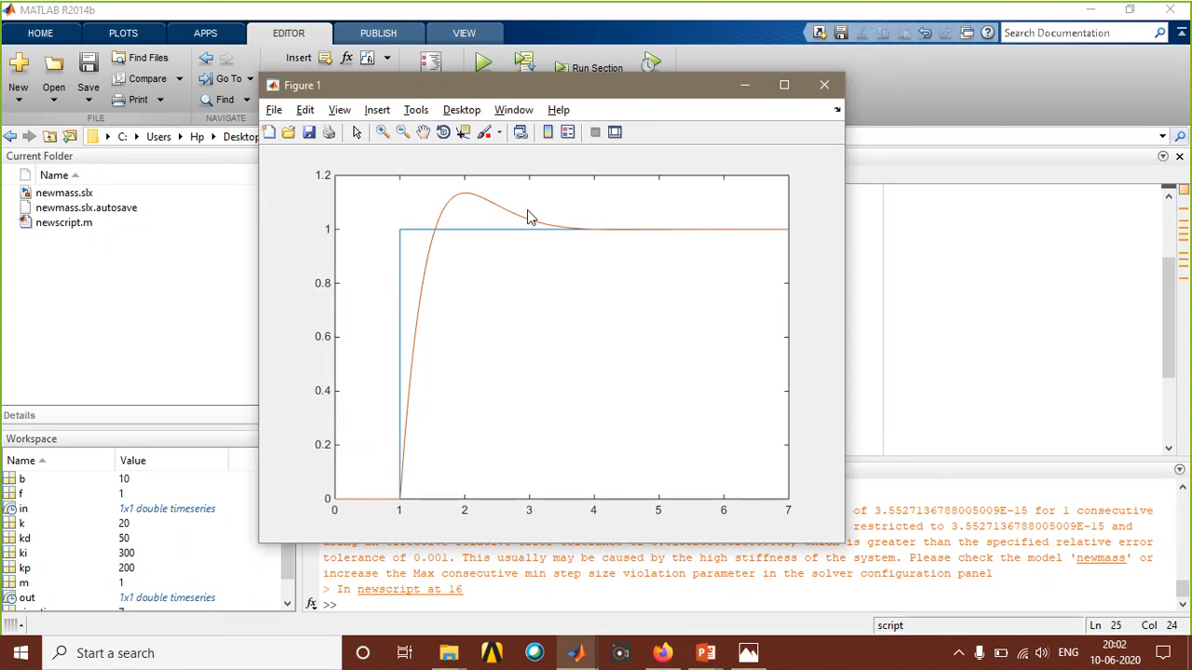
Bring up the pid_mass model and examine the summing junction that feeds the 1/m gain.
mouse_move(589, 658)
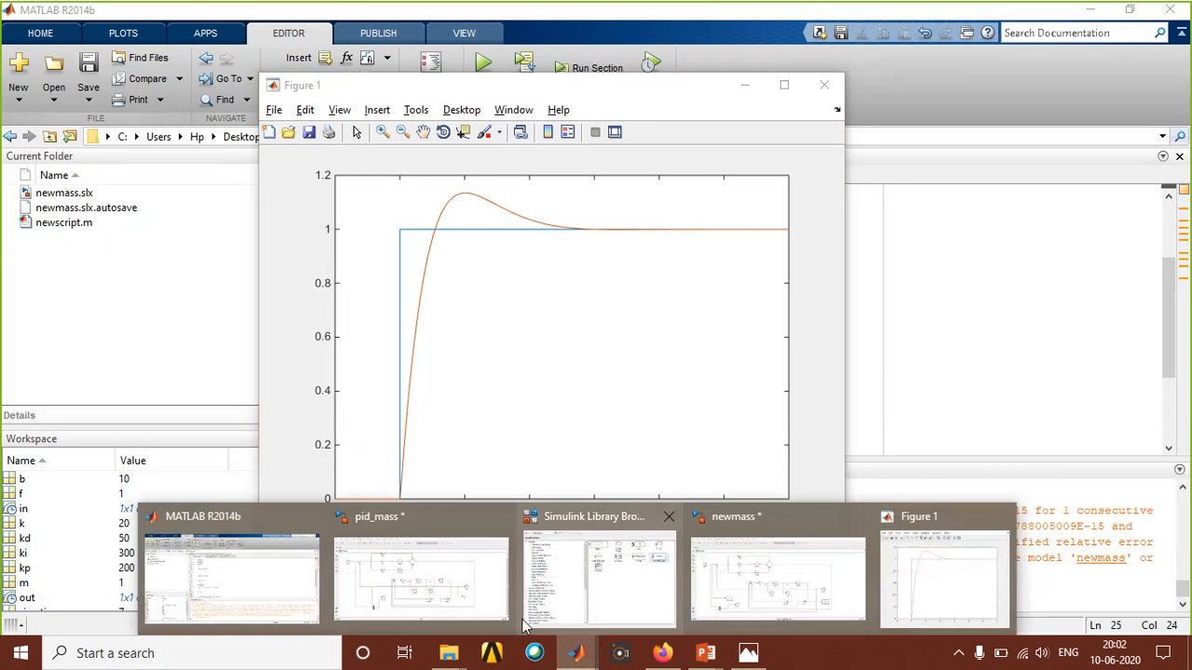
left_click(442, 604)
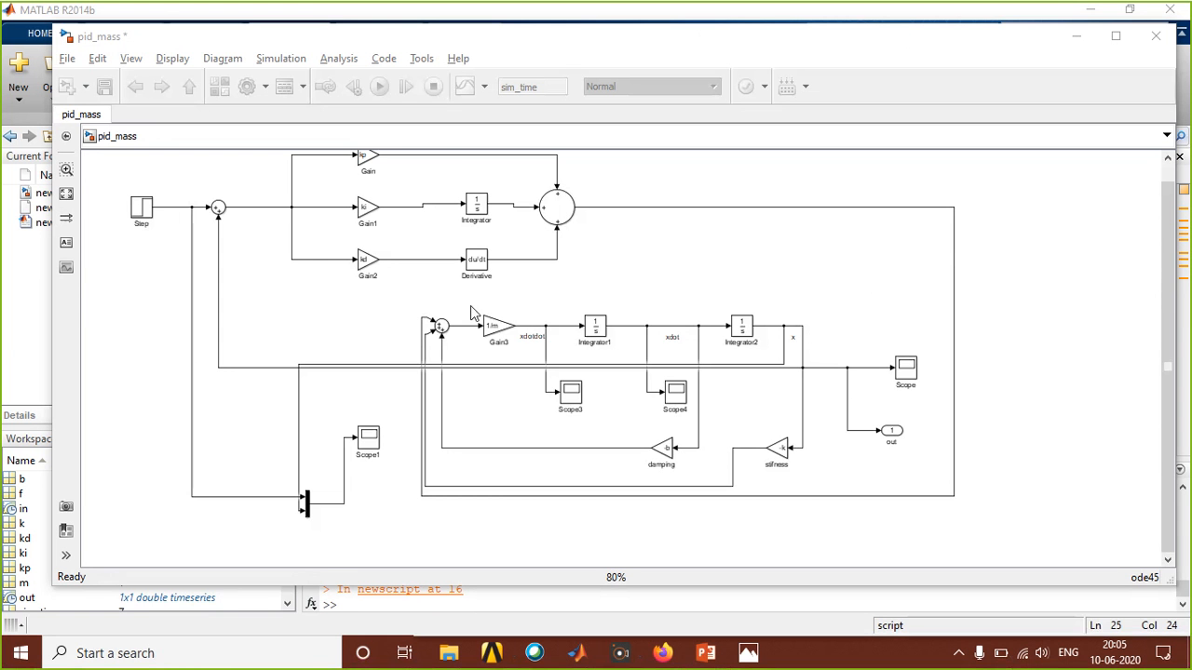
mouse_move(438, 296)
left_mouse_down()
mouse_move(414, 307)
mouse_move(443, 368)
mouse_move(473, 299)
mouse_move(448, 293)
left_mouse_up()
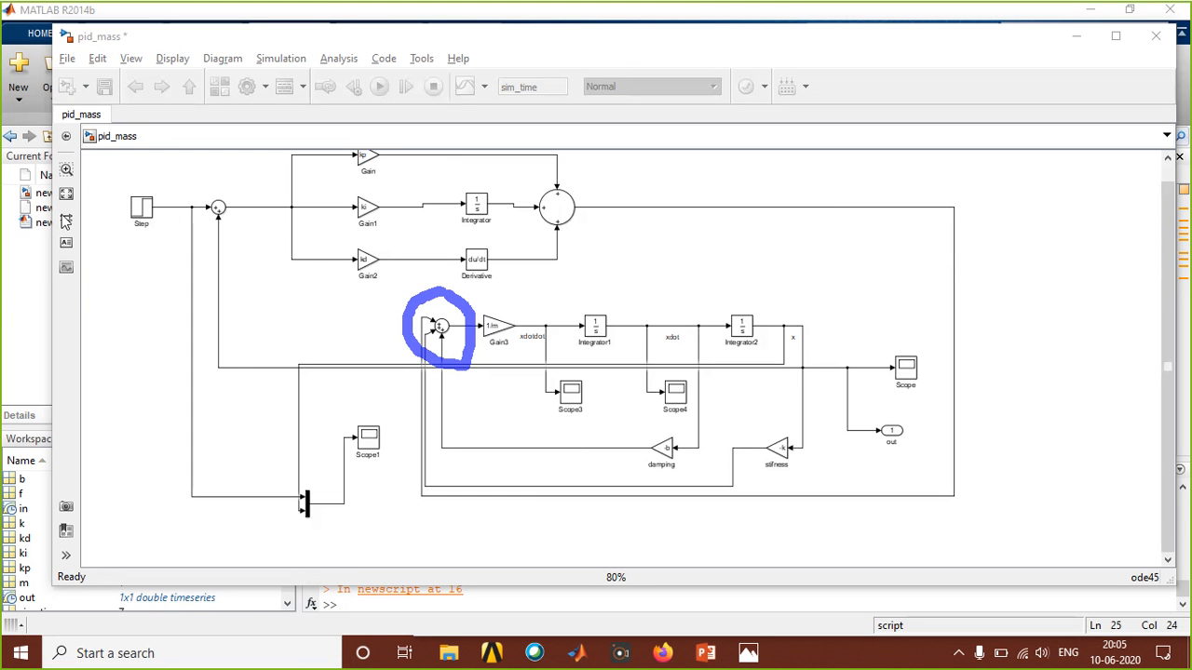
key("Escape")
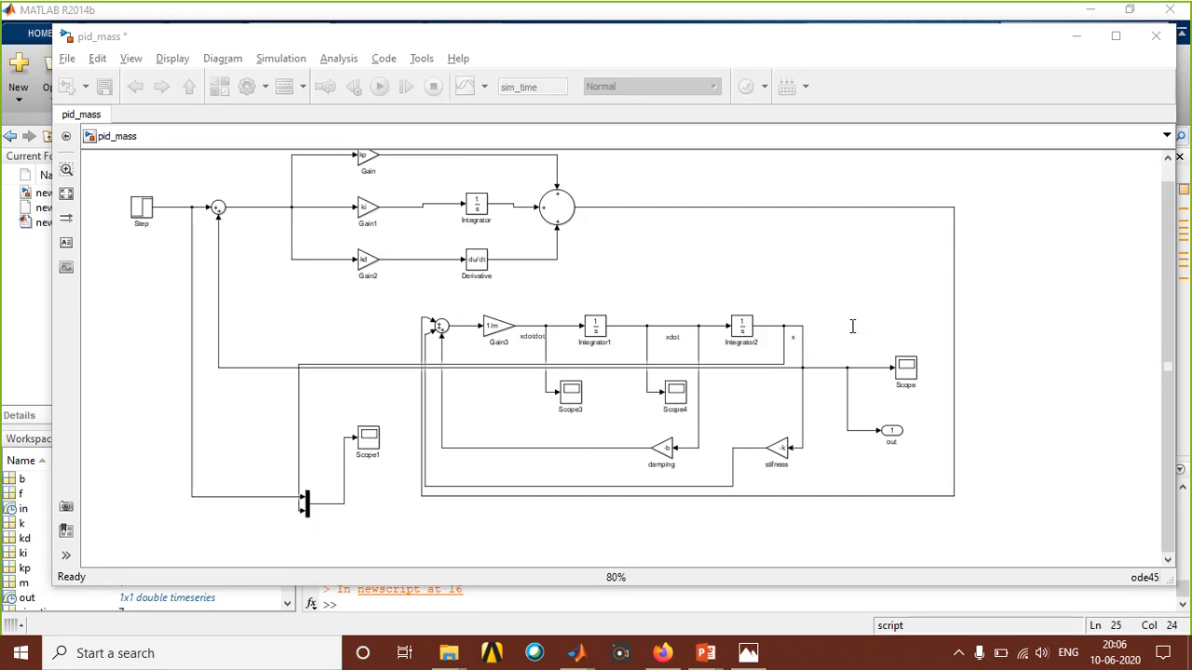